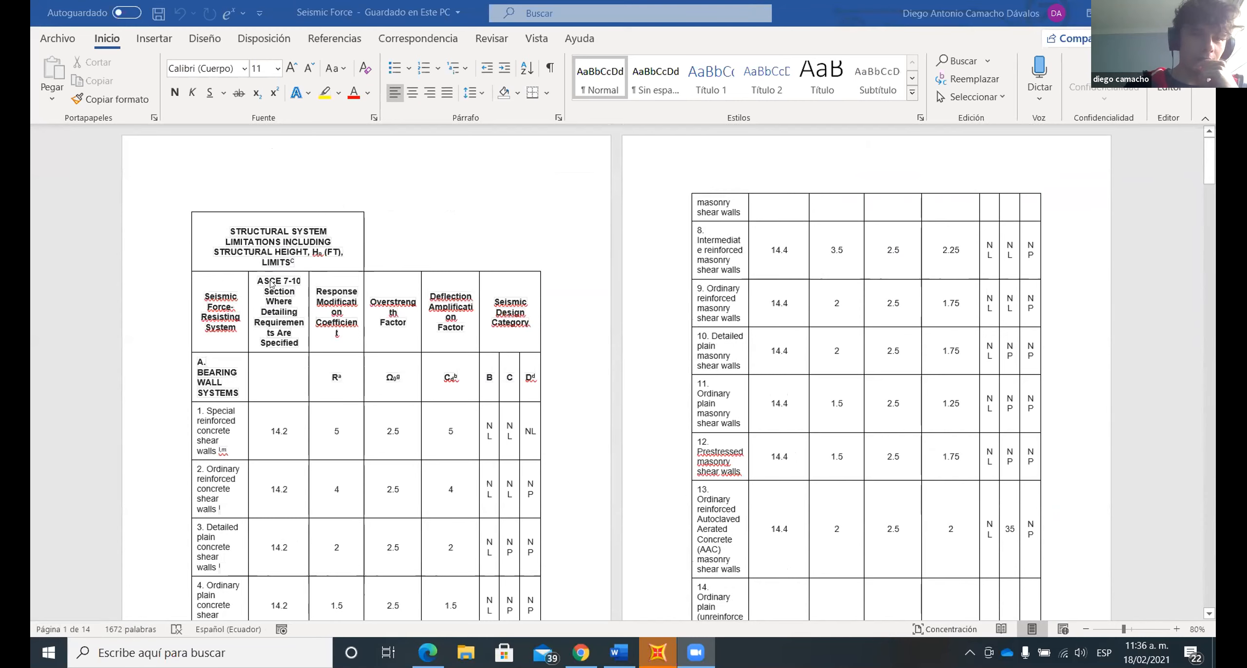
- Examine the ASCE 7-10 seismic table's column headings and the coefficients for the first bearing wall systems
{"action": "scroll", "coordinate": [299, 302], "scroll_direction": "down", "scroll_amount": 4}
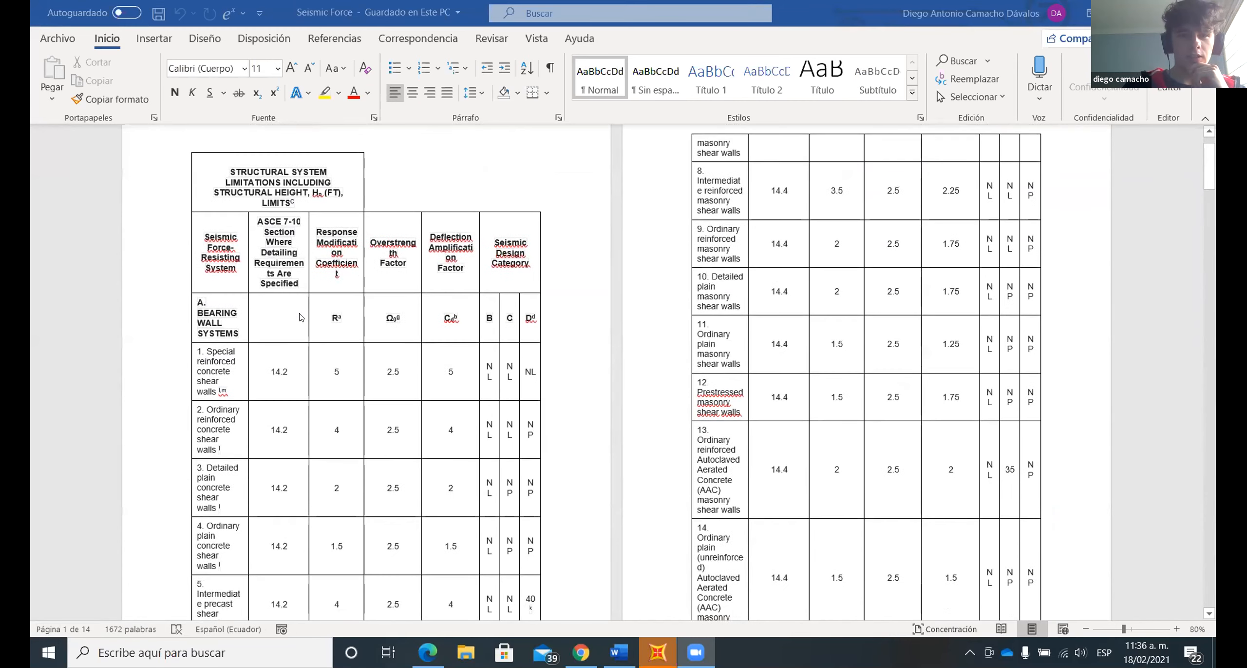
{"action": "scroll", "coordinate": [317, 293], "scroll_direction": "down", "scroll_amount": 1}
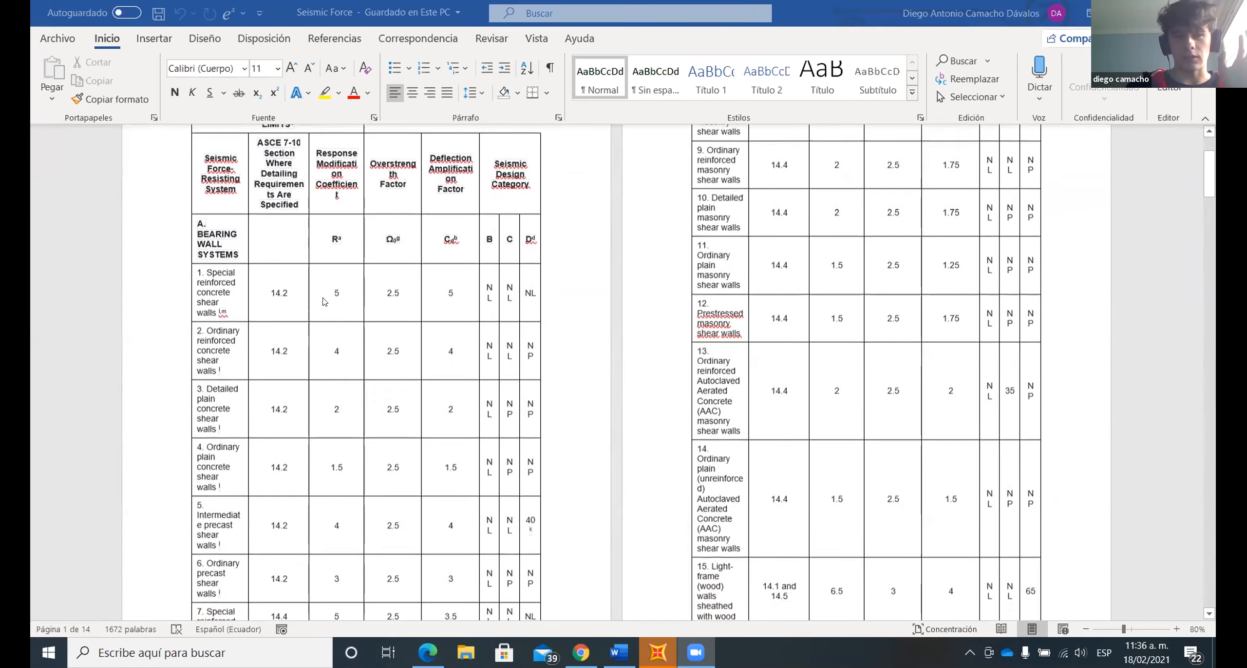
{"action": "scroll", "coordinate": [377, 350], "scroll_direction": "up", "scroll_amount": 2}
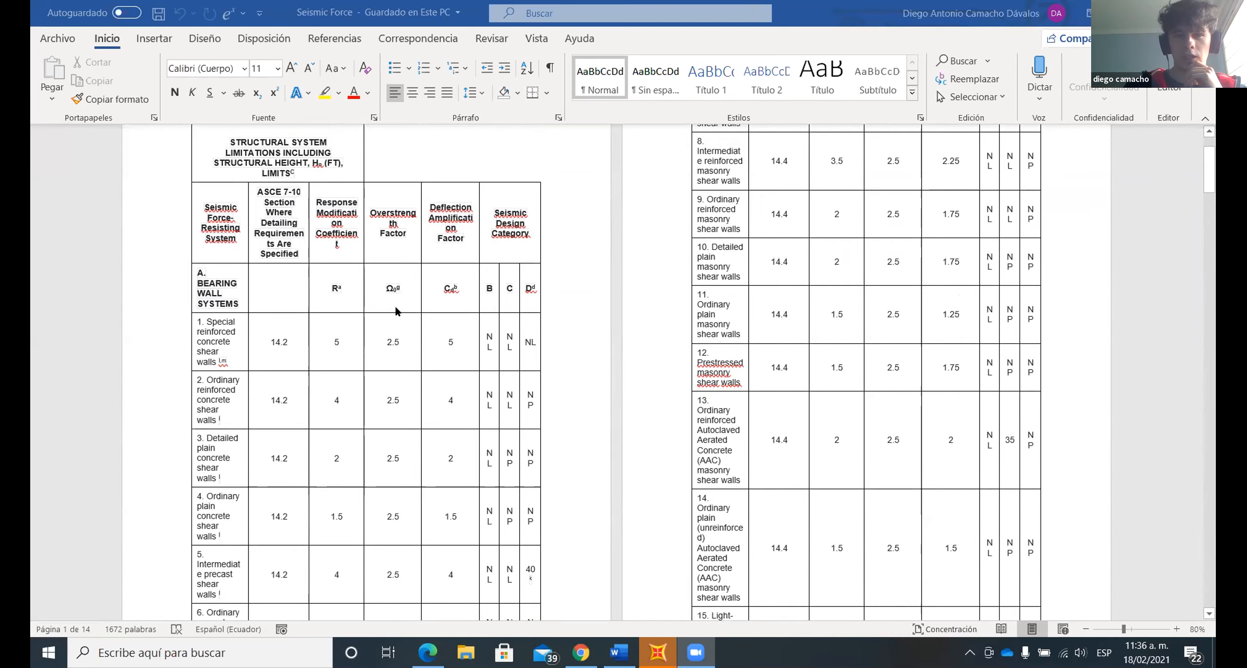
{"action": "scroll", "coordinate": [337, 331], "scroll_direction": "down", "scroll_amount": 1}
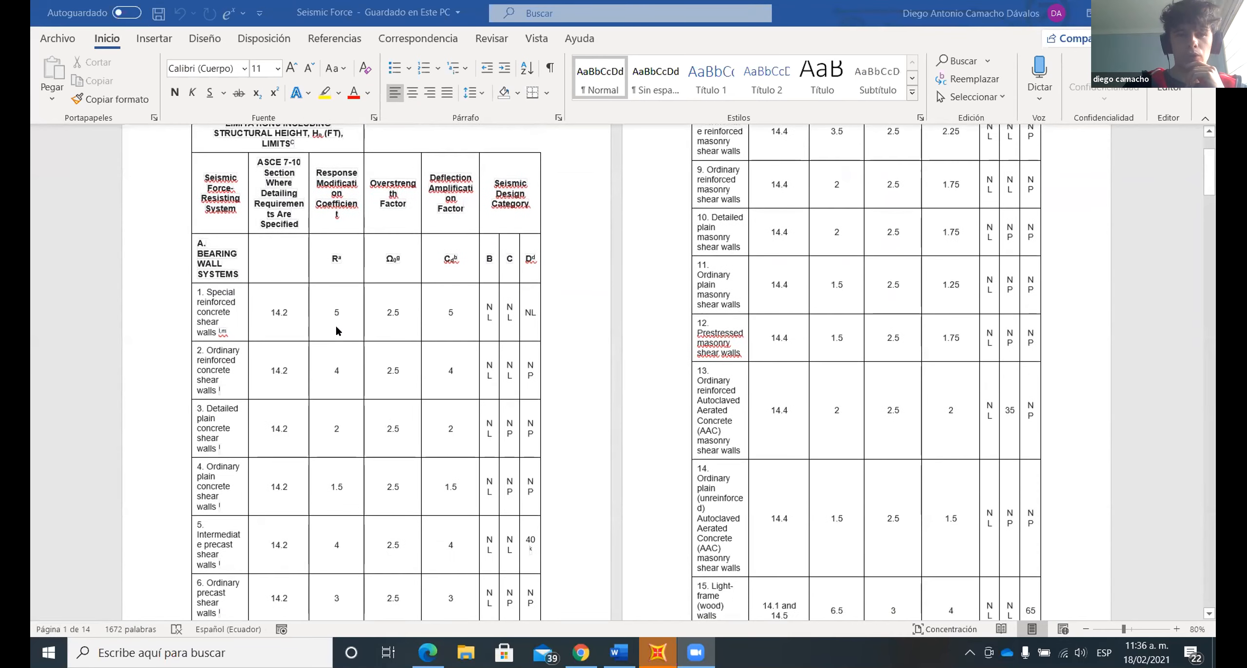
{"action": "scroll", "coordinate": [337, 332], "scroll_direction": "up", "scroll_amount": 2}
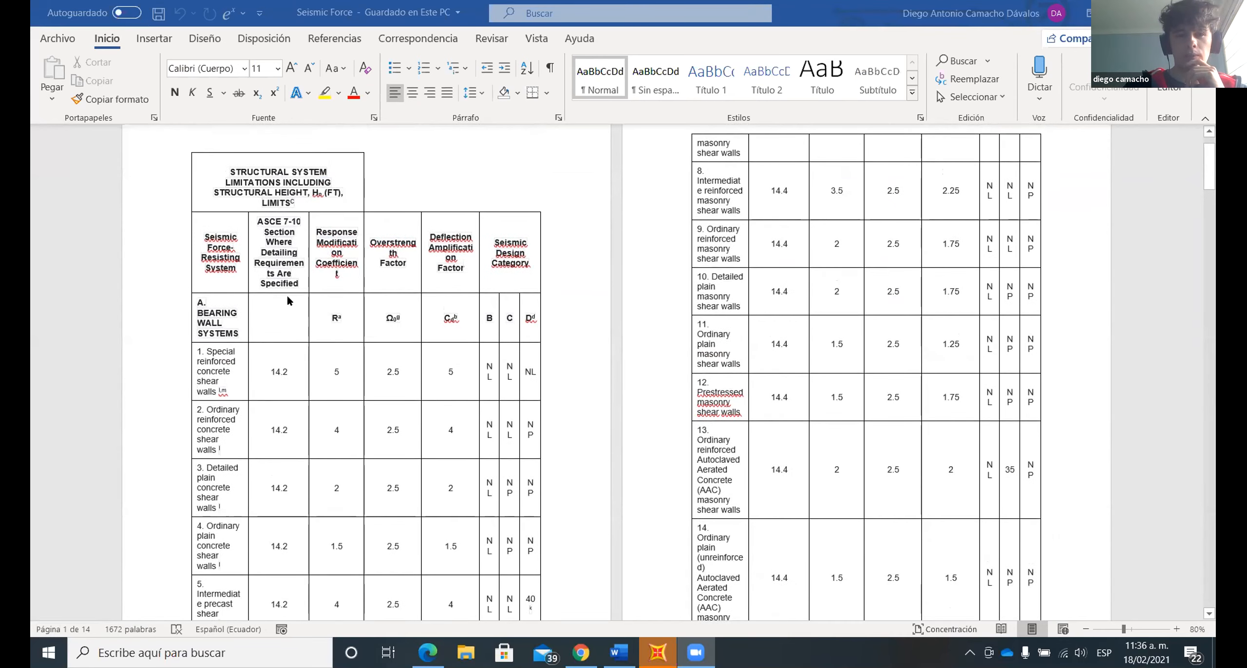
- Review the rest of the ASCE 7-10 seismic force-resisting systems table, from bearing walls through cantilevered column systems
{"action": "scroll", "coordinate": [287, 294], "scroll_direction": "down", "scroll_amount": 5}
{"action": "scroll", "coordinate": [402, 327], "scroll_direction": "down", "scroll_amount": 10}
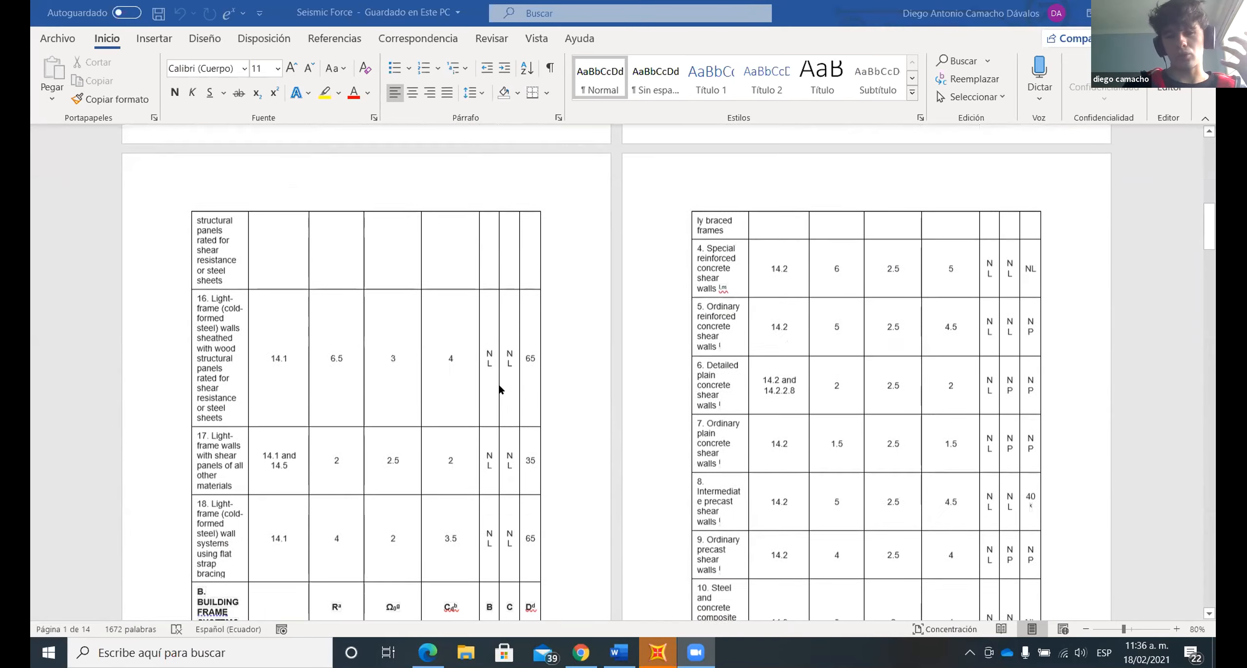
{"action": "scroll", "coordinate": [502, 385], "scroll_direction": "down", "scroll_amount": 12}
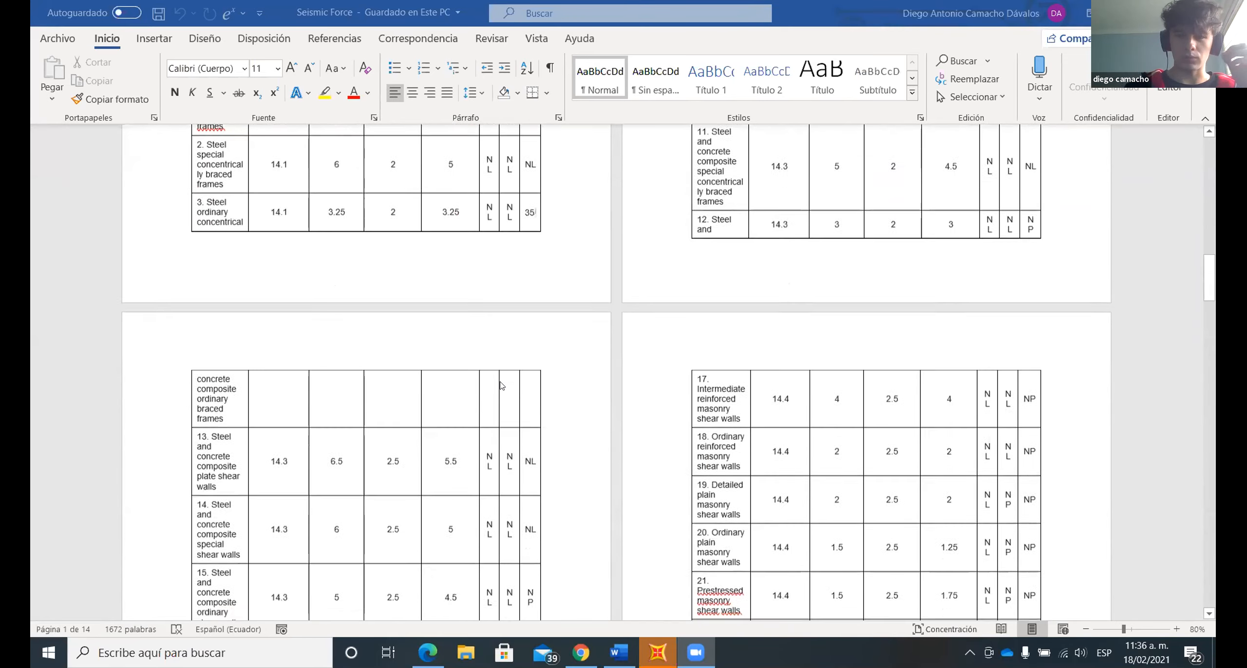
{"action": "scroll", "coordinate": [432, 523], "scroll_direction": "down", "scroll_amount": 3}
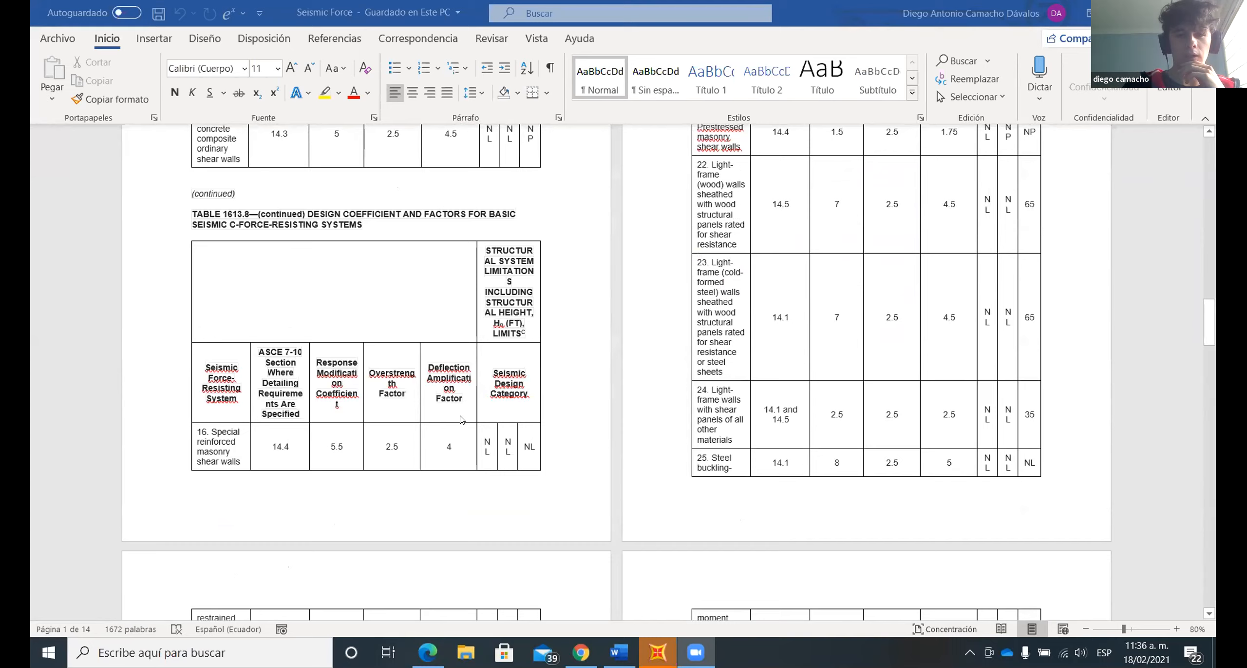
{"action": "scroll", "coordinate": [465, 414], "scroll_direction": "down", "scroll_amount": 4}
{"action": "scroll", "coordinate": [470, 412], "scroll_direction": "up", "scroll_amount": 5}
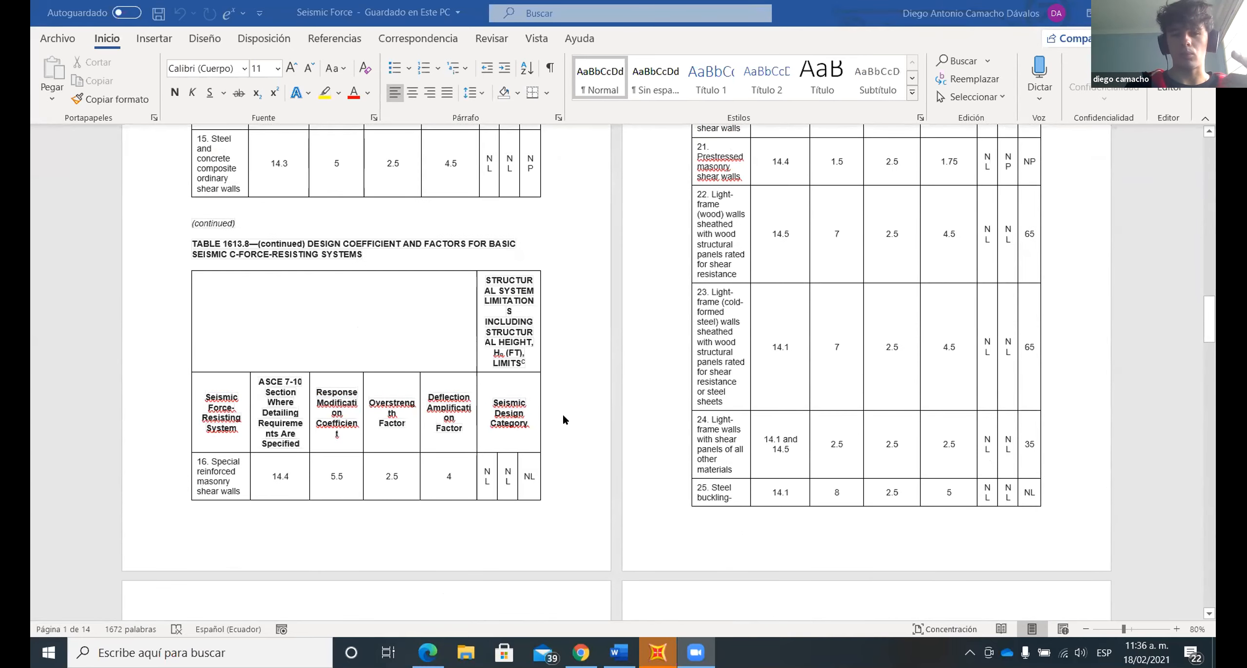
{"action": "scroll", "coordinate": [564, 418], "scroll_direction": "down", "scroll_amount": 8}
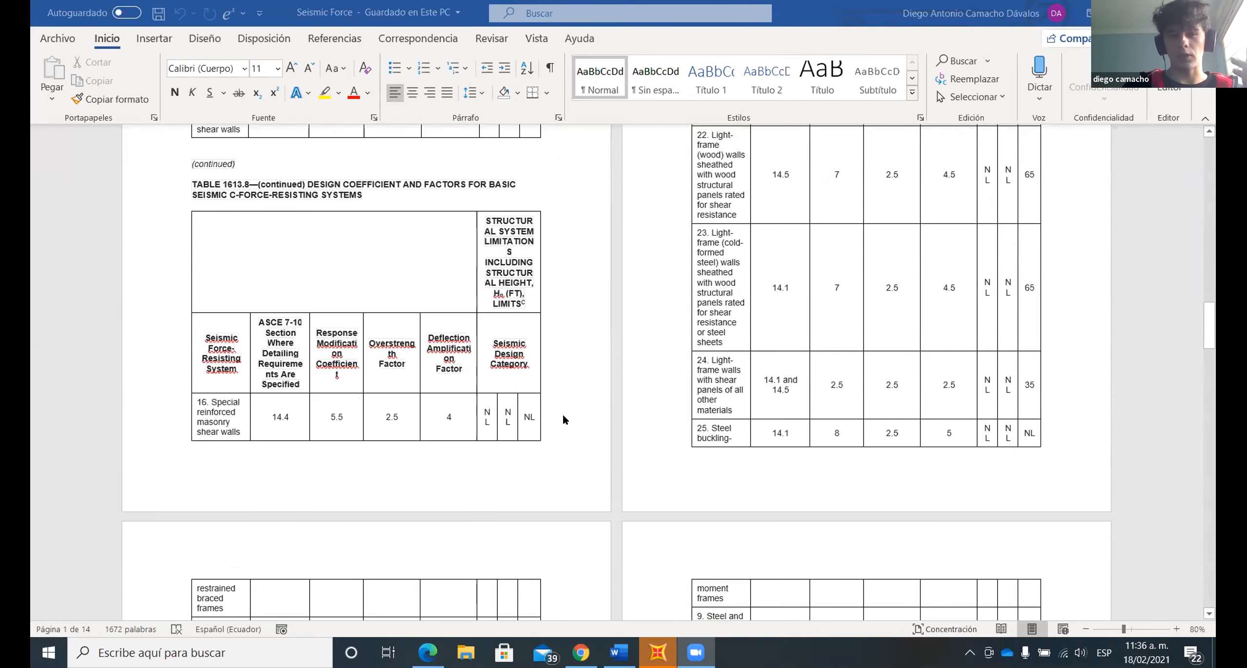
{"action": "scroll", "coordinate": [564, 418], "scroll_direction": "down", "scroll_amount": 15}
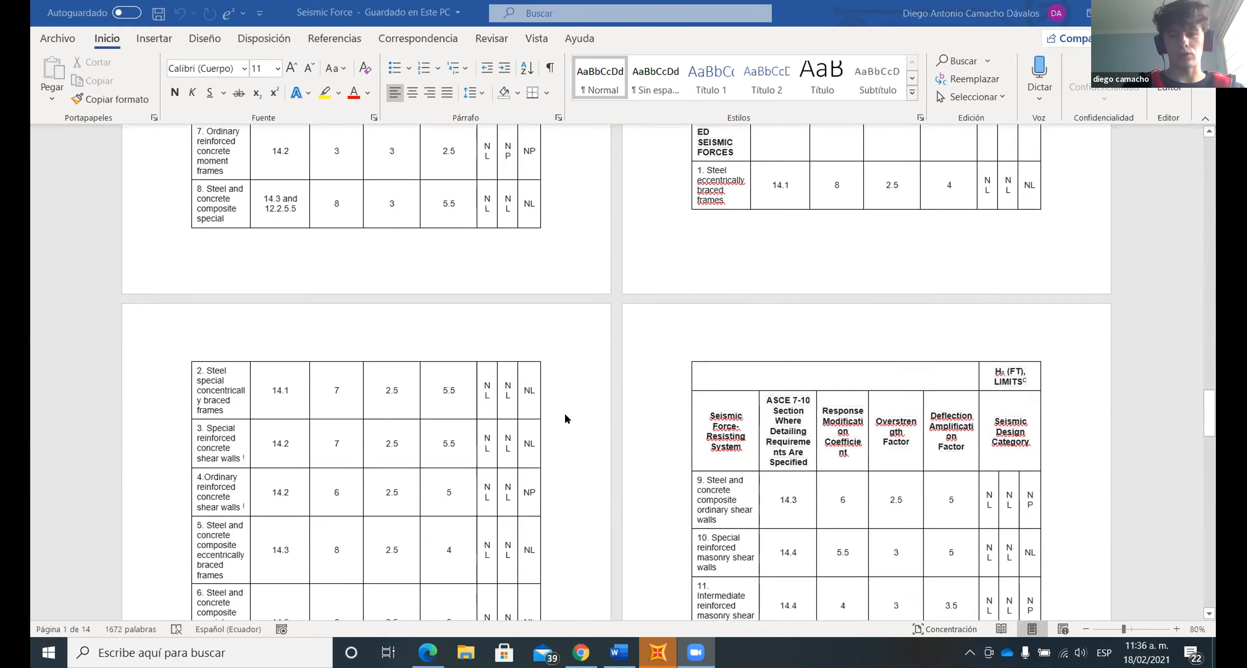
{"action": "scroll", "coordinate": [566, 418], "scroll_direction": "down", "scroll_amount": 15}
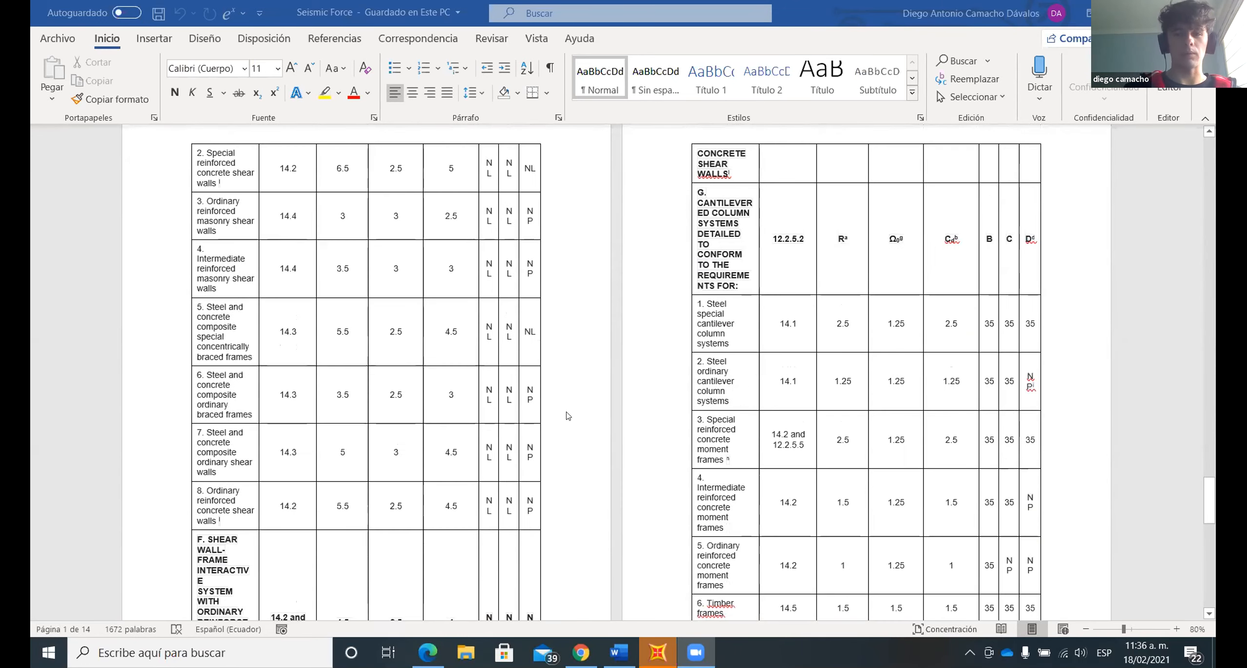
- Examine the NEC tables of R coefficients for ductile and limited-ductility structural systems, Tabla 15 and Tabla 16
{"action": "scroll", "coordinate": [567, 415], "scroll_direction": "down", "scroll_amount": 8}
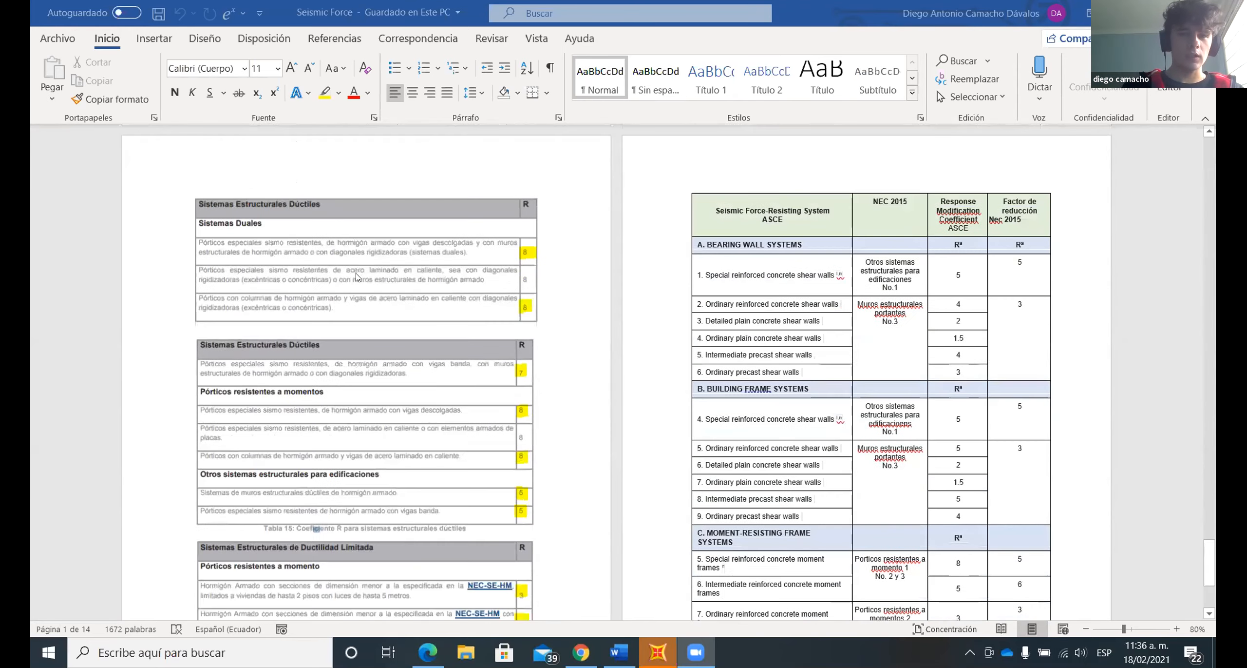
{"action": "scroll", "coordinate": [357, 277], "scroll_direction": "up", "scroll_amount": 3, "text": "ctrl"}
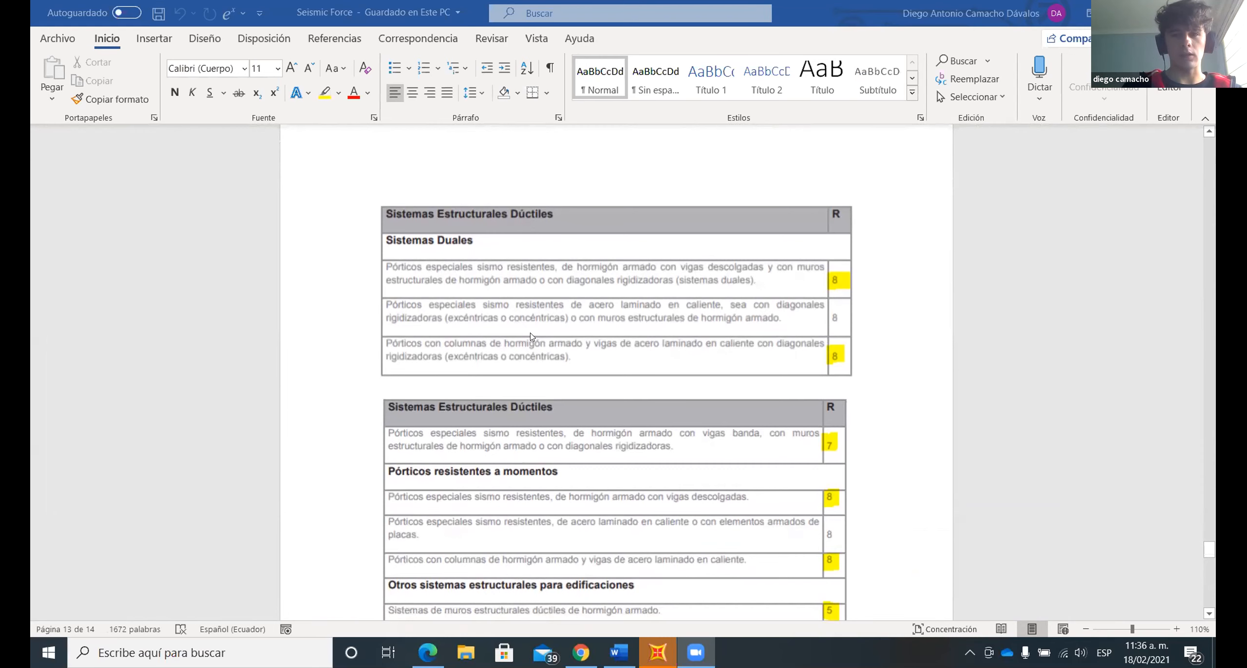
{"action": "scroll", "coordinate": [636, 331], "scroll_direction": "down", "scroll_amount": 1, "text": "ctrl"}
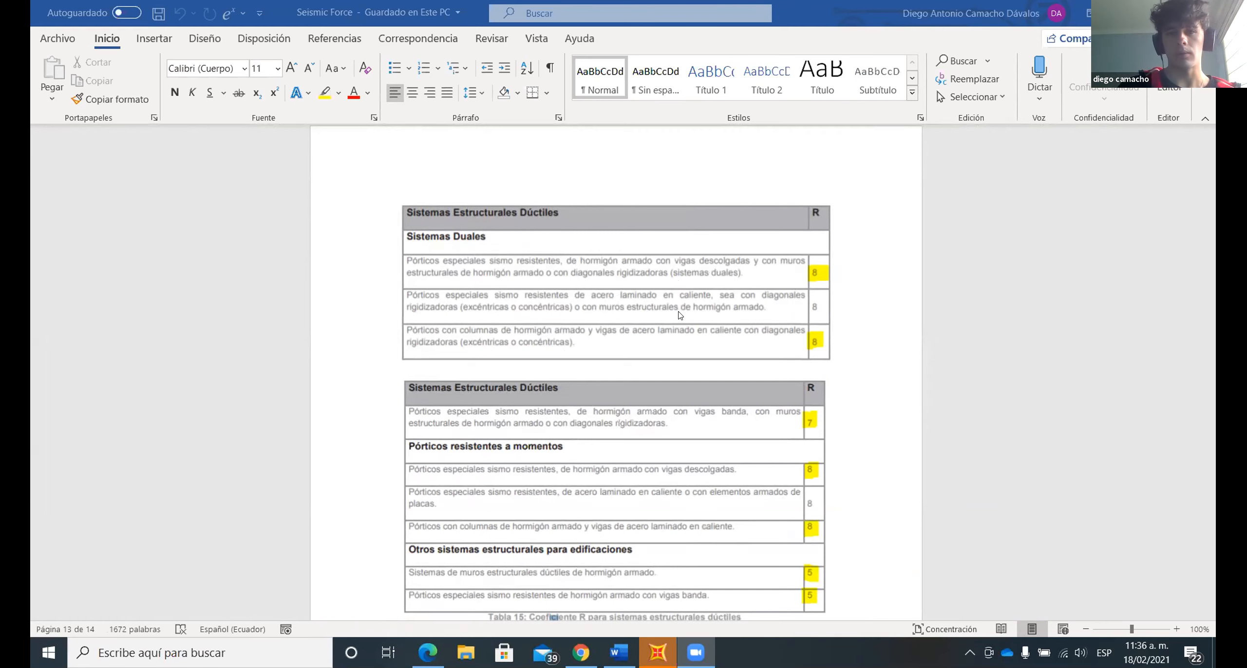
{"action": "scroll", "coordinate": [629, 382], "scroll_direction": "down", "scroll_amount": 1}
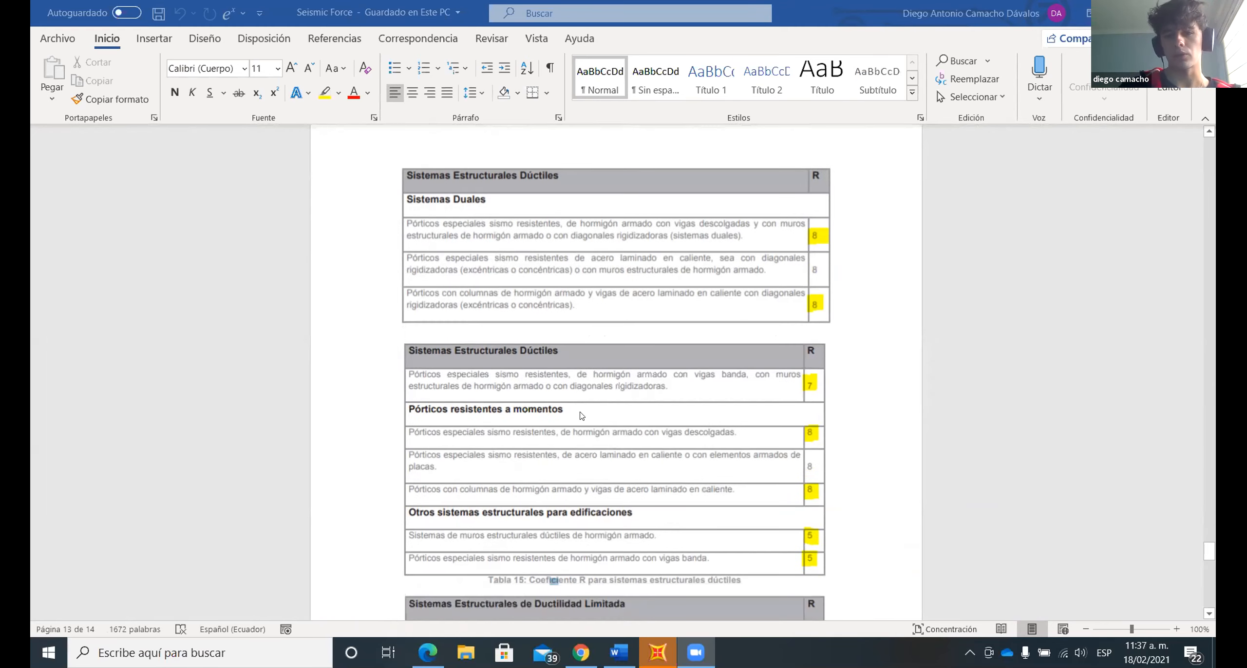
{"action": "scroll", "coordinate": [616, 420], "scroll_direction": "down", "scroll_amount": 18}
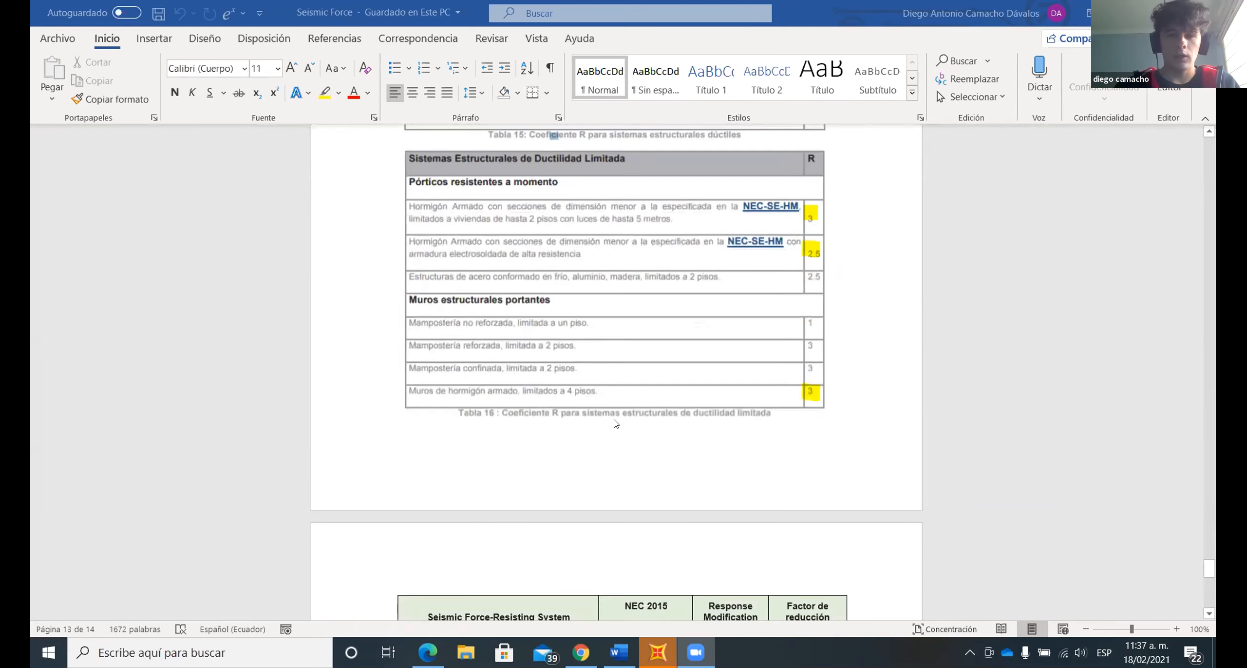
{"action": "scroll", "coordinate": [614, 423], "scroll_direction": "down", "scroll_amount": 2}
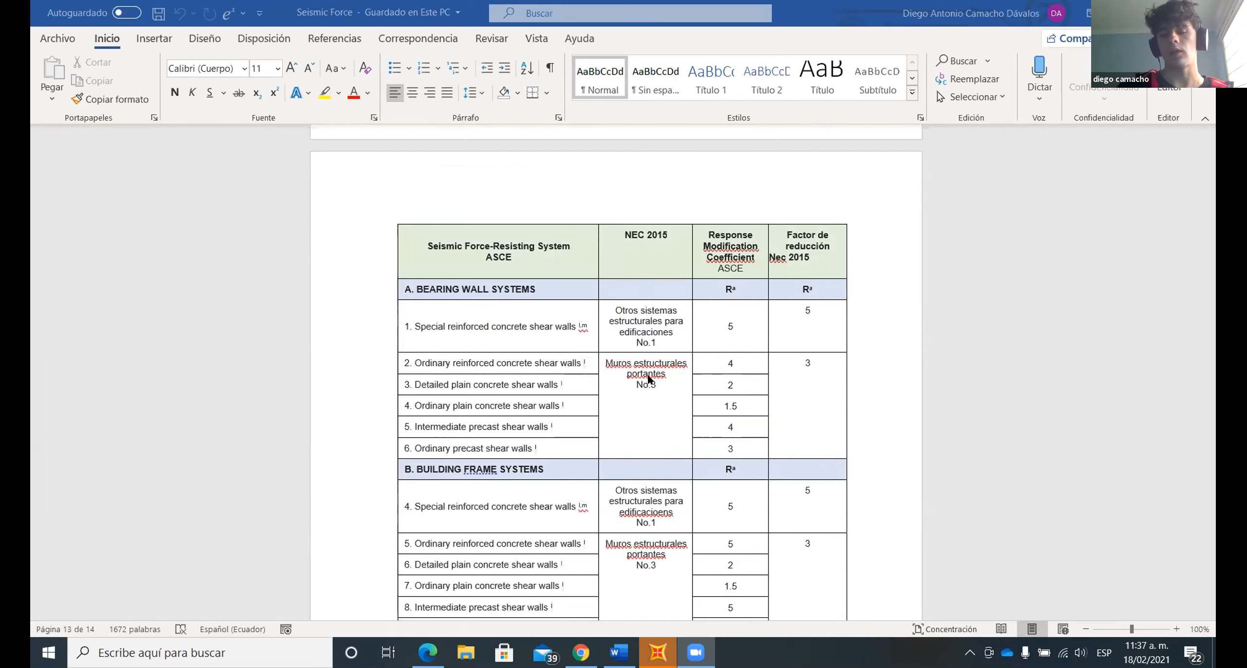
{"action": "scroll", "coordinate": [648, 379], "scroll_direction": "up", "scroll_amount": 10}
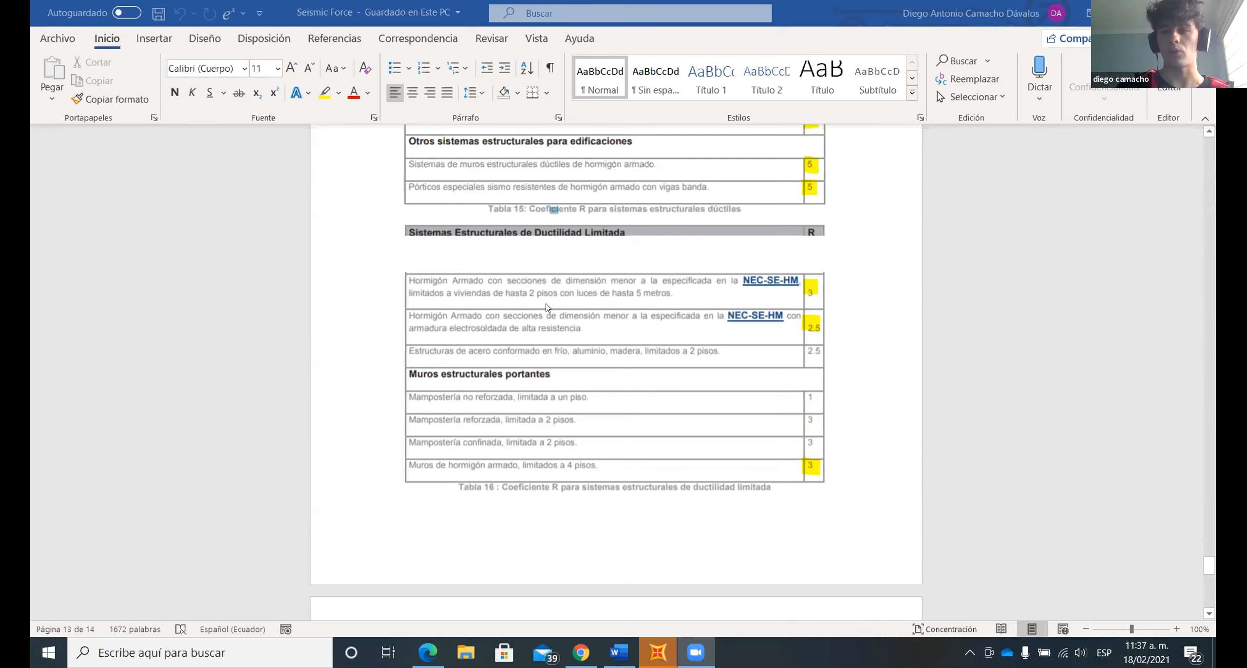
- Review the ASCE and NEC 2015 comparison table from bearing wall systems down to dual systems
{"action": "scroll", "coordinate": [666, 319], "scroll_direction": "down", "scroll_amount": 9}
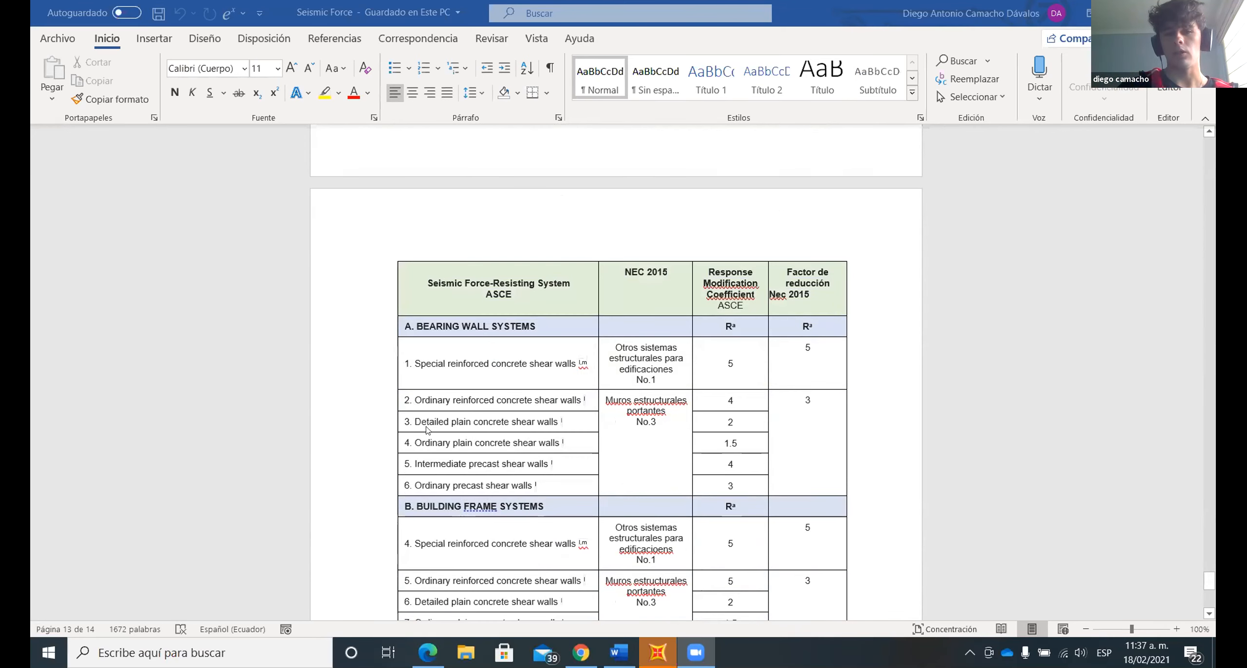
{"action": "scroll", "coordinate": [441, 414], "scroll_direction": "down", "scroll_amount": 2}
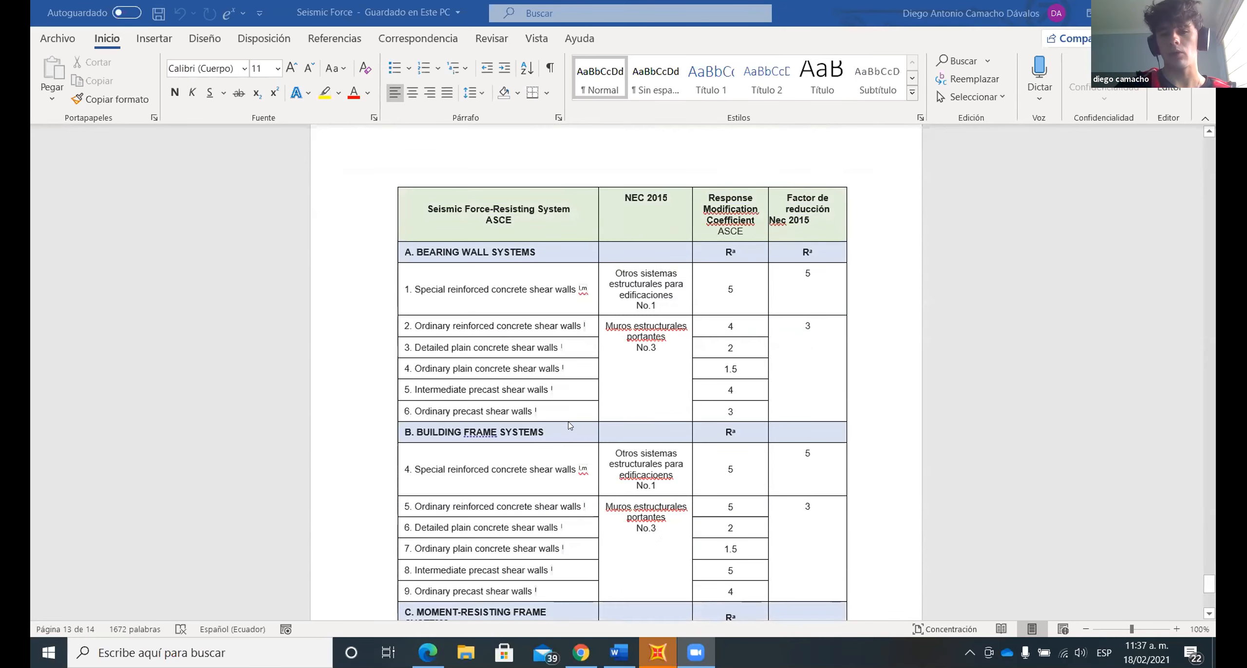
{"action": "scroll", "coordinate": [568, 425], "scroll_direction": "down", "scroll_amount": 1}
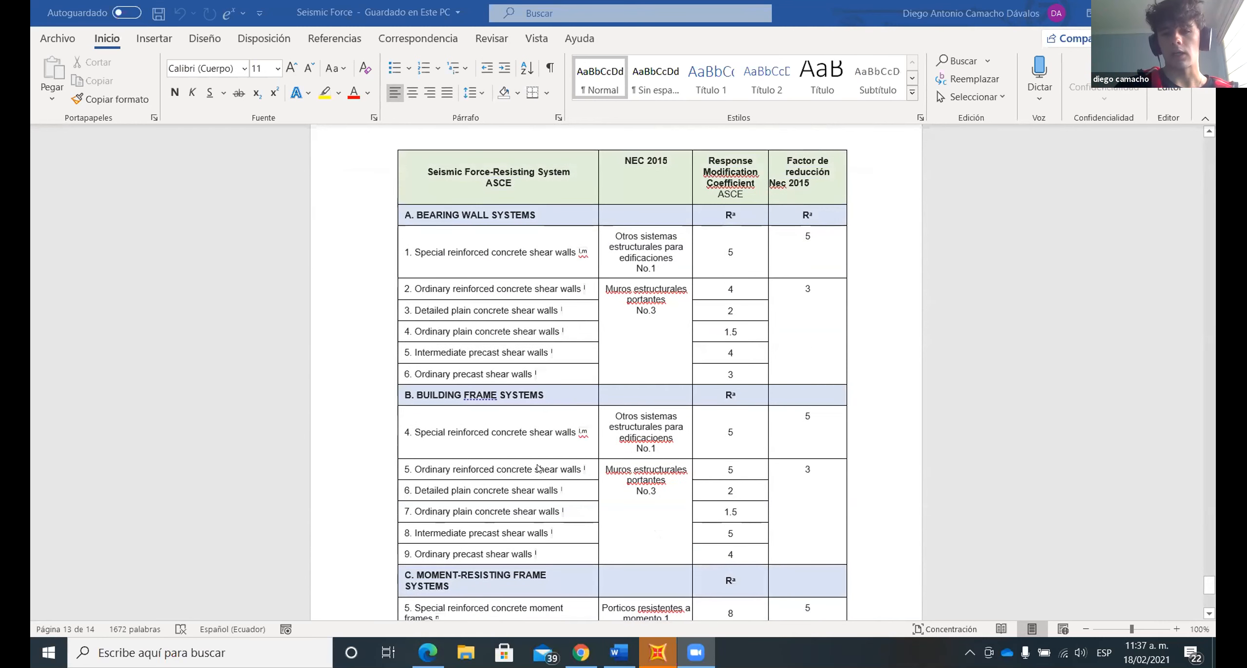
{"action": "scroll", "coordinate": [538, 466], "scroll_direction": "down", "scroll_amount": 2}
{"action": "scroll", "coordinate": [519, 397], "scroll_direction": "down", "scroll_amount": 1}
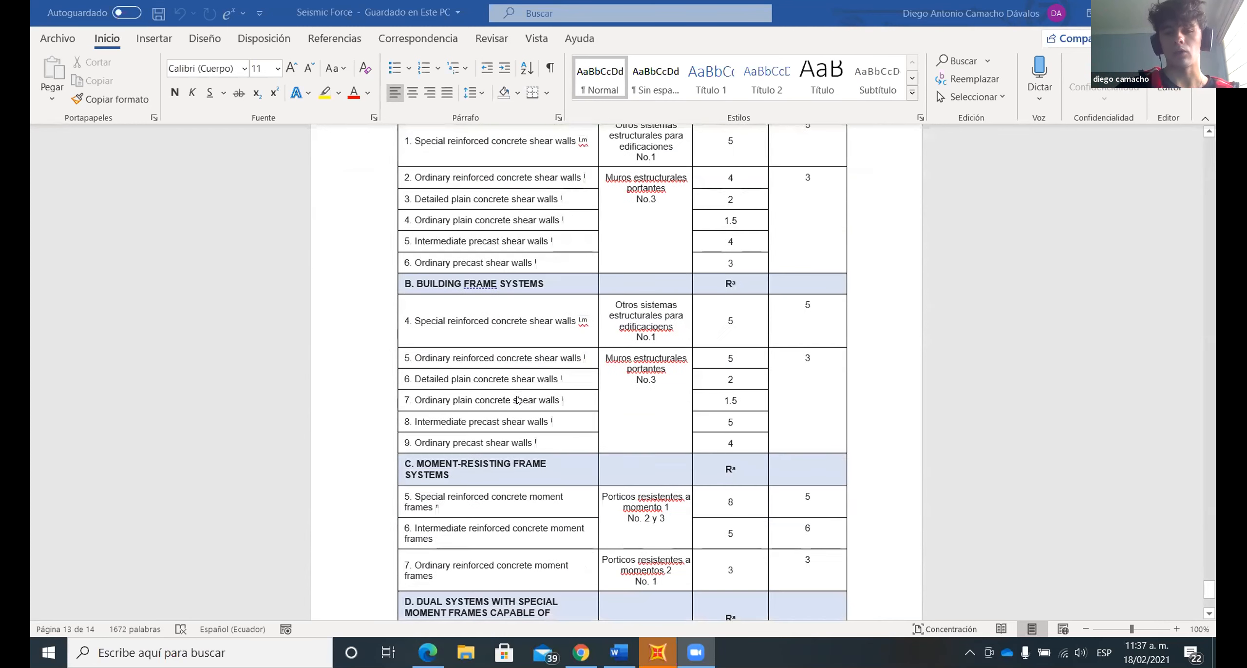
{"action": "scroll", "coordinate": [560, 449], "scroll_direction": "down", "scroll_amount": 3}
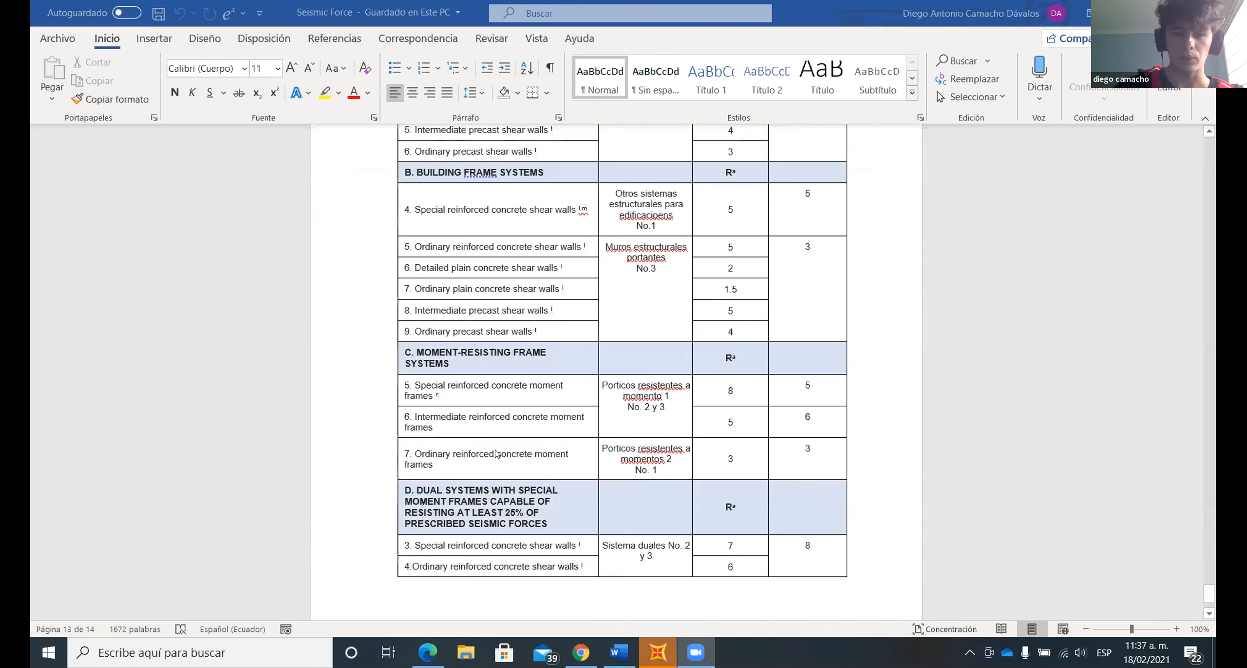
{"action": "scroll", "coordinate": [498, 448], "scroll_direction": "up", "scroll_amount": 1}
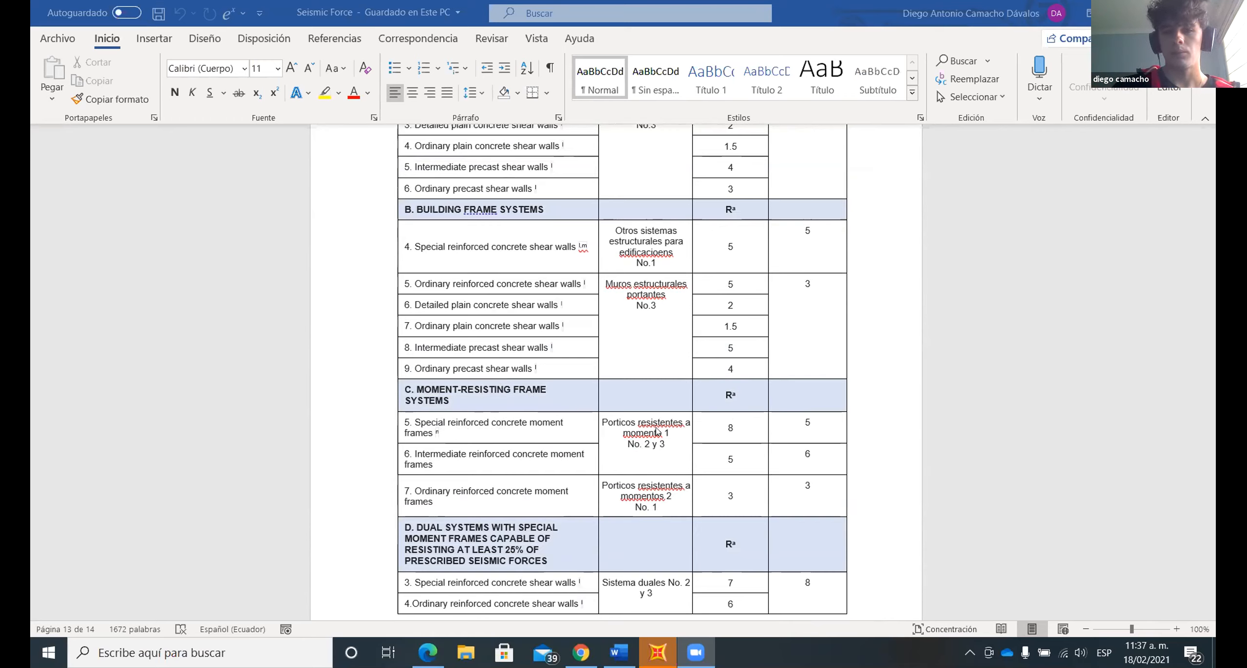
{"action": "scroll", "coordinate": [643, 434], "scroll_direction": "up", "scroll_amount": 5}
{"action": "scroll", "coordinate": [640, 433], "scroll_direction": "down", "scroll_amount": 7}
{"action": "scroll", "coordinate": [644, 380], "scroll_direction": "up", "scroll_amount": 13}
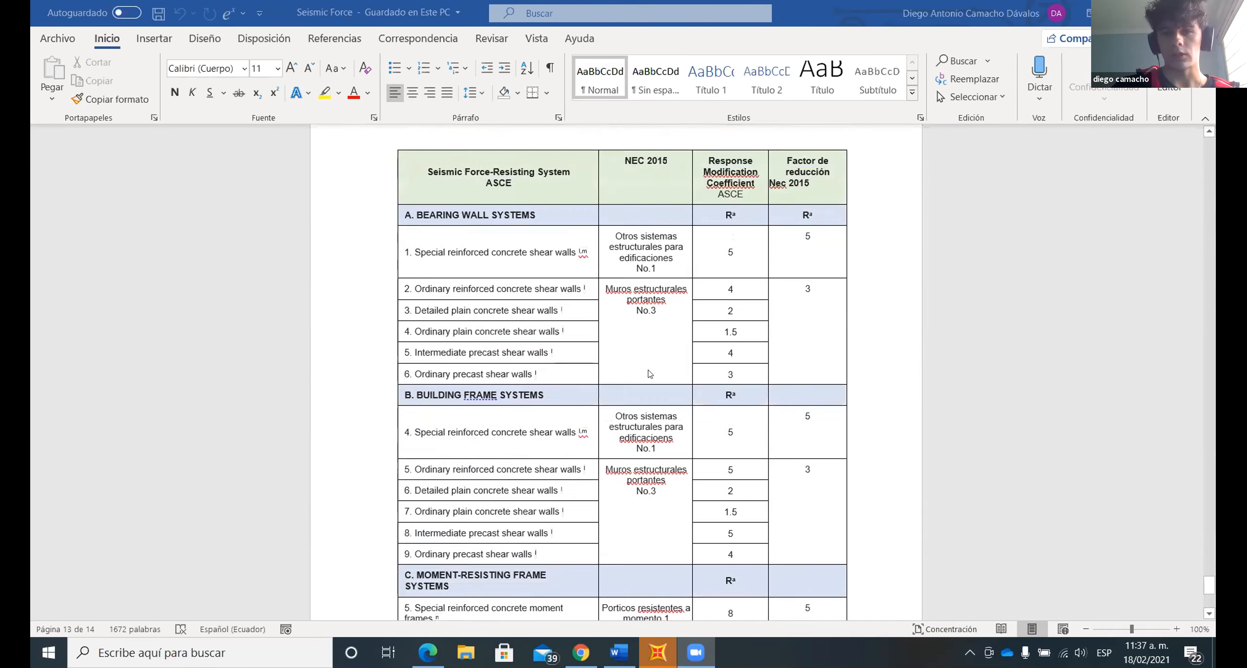
- Check the NEC ductile systems table, and compare the ASCE and NEC 2015 reduction factors for frame, moment-resisting and dual systems
{"action": "scroll", "coordinate": [615, 341], "scroll_direction": "up", "scroll_amount": 11}
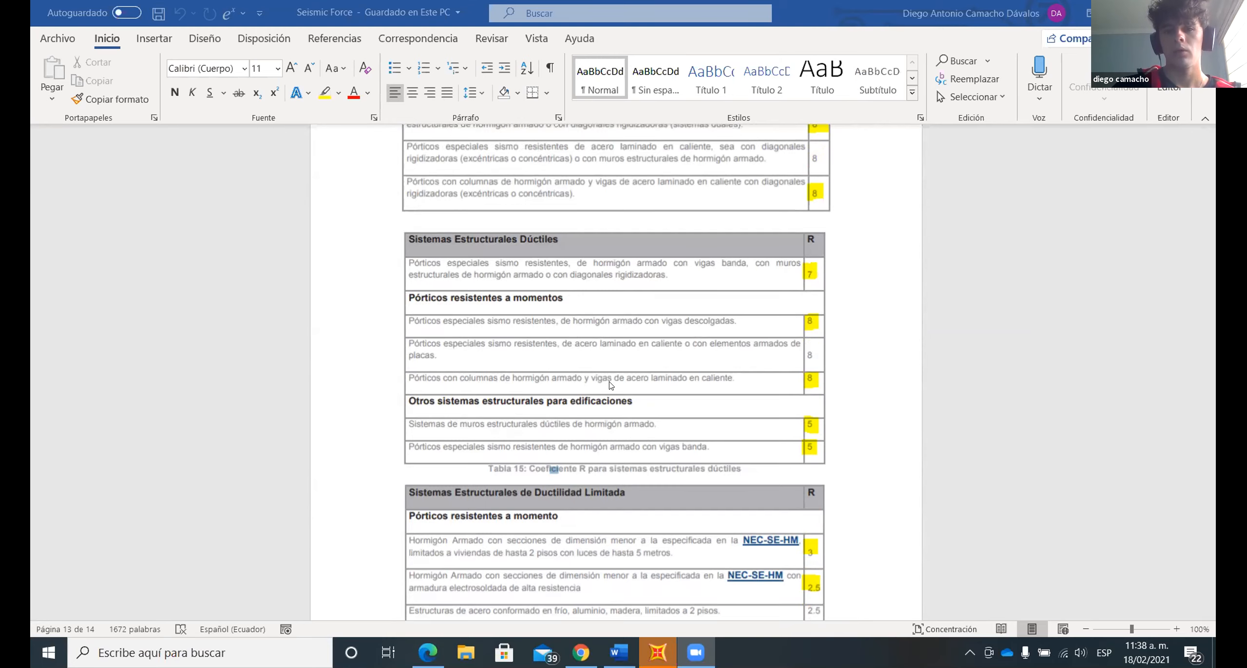
{"action": "scroll", "coordinate": [682, 385], "scroll_direction": "down", "scroll_amount": 3}
{"action": "scroll", "coordinate": [682, 384], "scroll_direction": "down", "scroll_amount": 14}
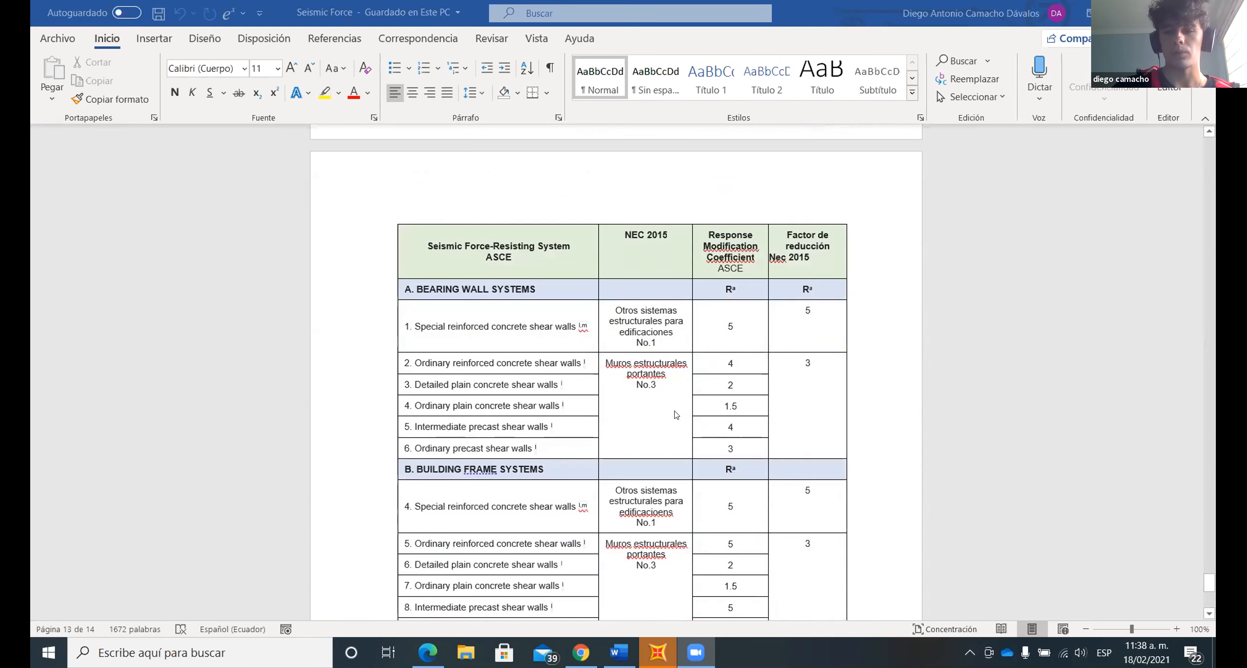
{"action": "scroll", "coordinate": [674, 418], "scroll_direction": "down", "scroll_amount": 1}
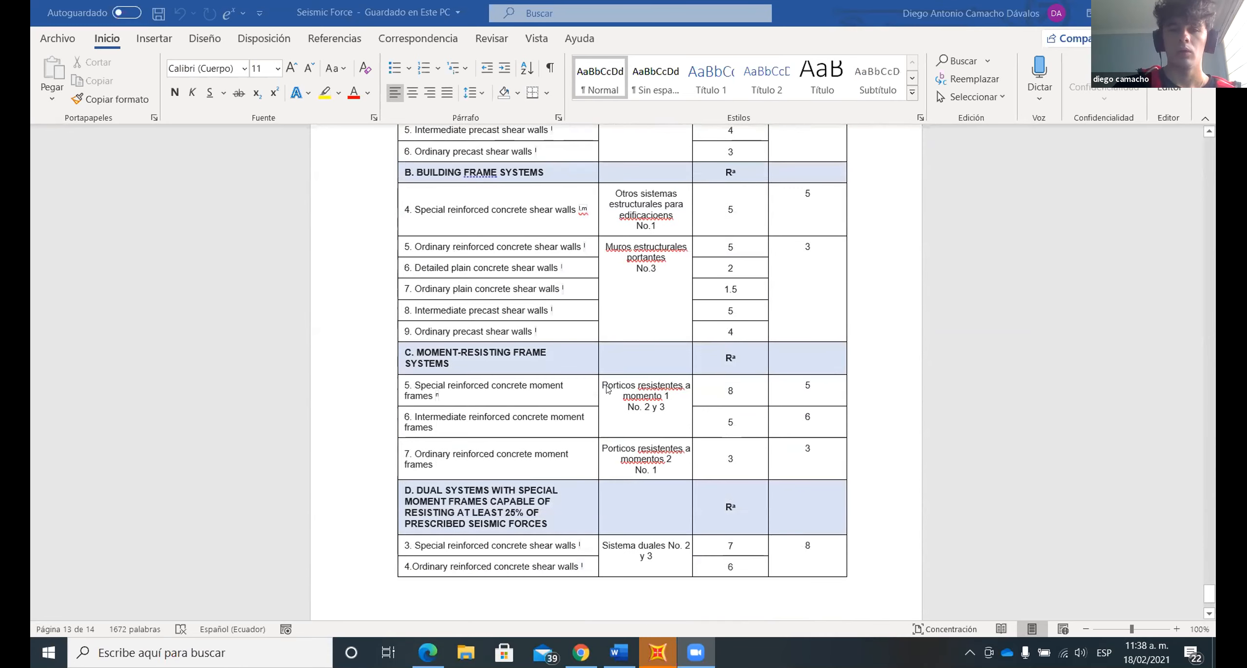
{"action": "scroll", "coordinate": [690, 404], "scroll_direction": "up", "scroll_amount": 5}
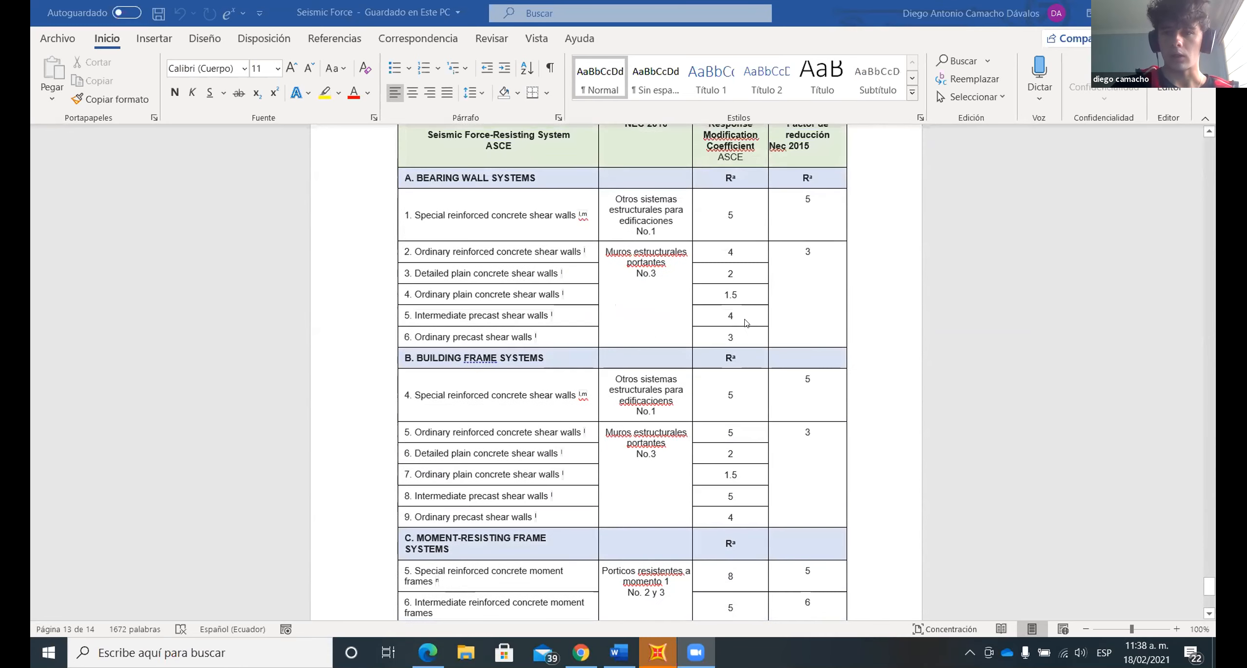
{"action": "scroll", "coordinate": [754, 370], "scroll_direction": "down", "scroll_amount": 4}
{"action": "scroll", "coordinate": [754, 369], "scroll_direction": "down", "scroll_amount": 3}
{"action": "scroll", "coordinate": [747, 372], "scroll_direction": "up", "scroll_amount": 1}
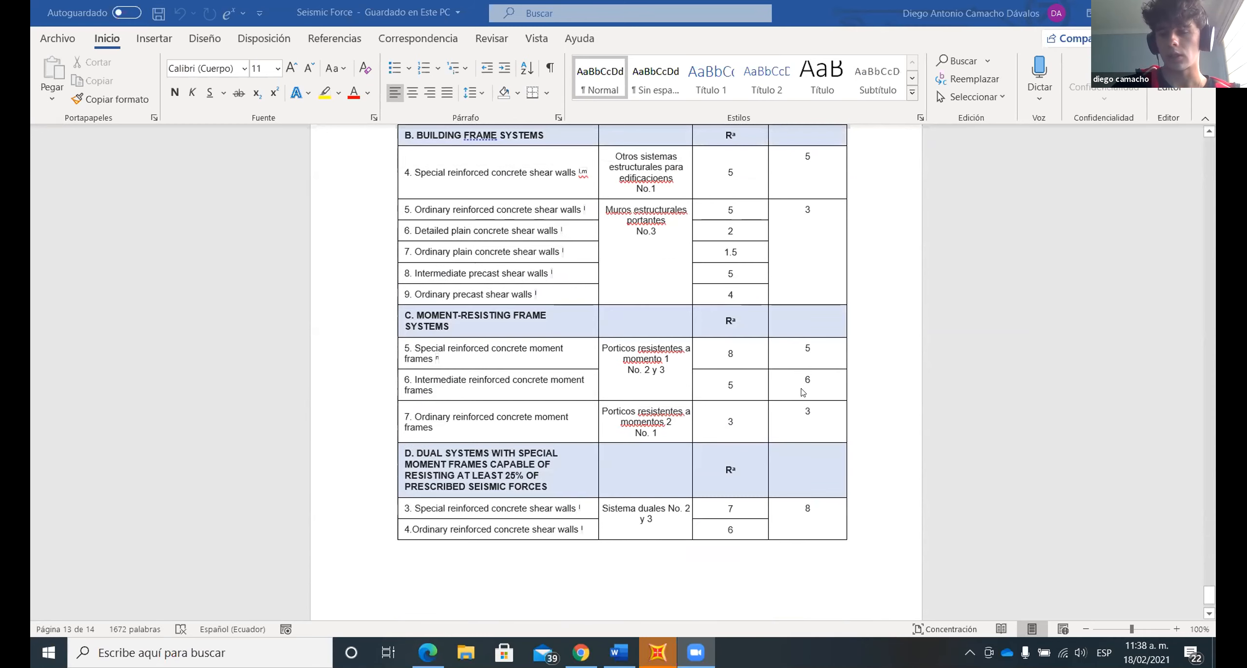
{"action": "scroll", "coordinate": [792, 399], "scroll_direction": "up", "scroll_amount": 1}
{"action": "scroll", "coordinate": [792, 399], "scroll_direction": "up", "scroll_amount": 1}
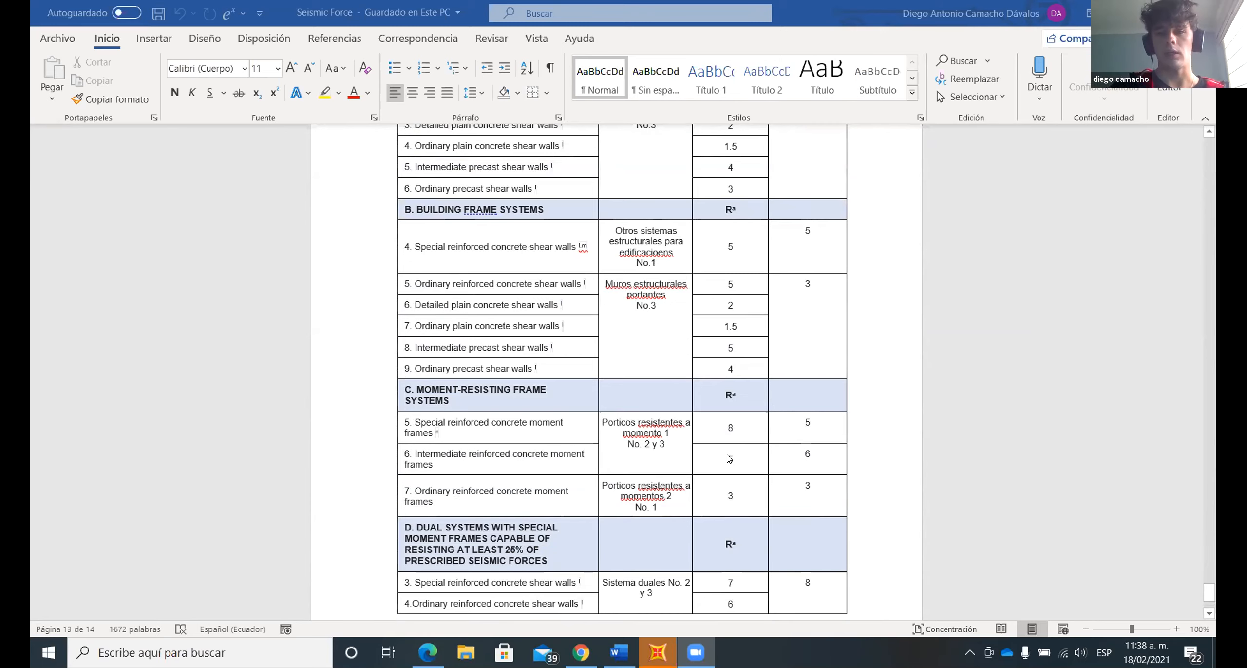
{"action": "scroll", "coordinate": [760, 451], "scroll_direction": "up", "scroll_amount": 2}
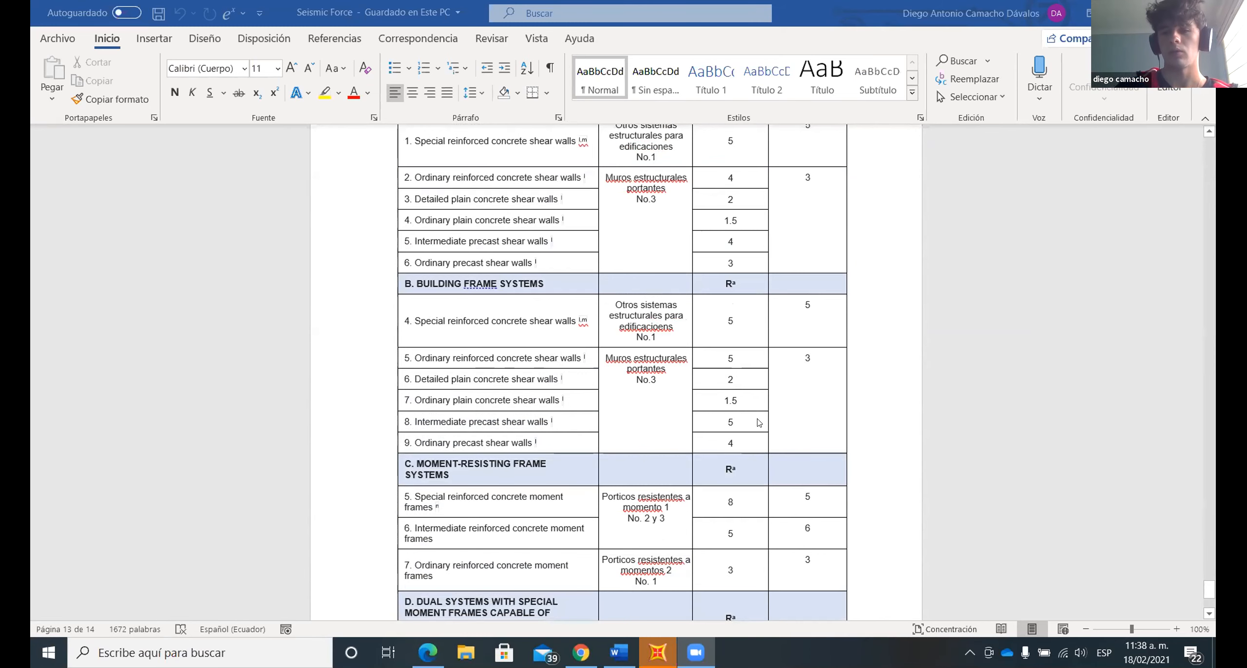
{"action": "scroll", "coordinate": [759, 423], "scroll_direction": "down", "scroll_amount": 1}
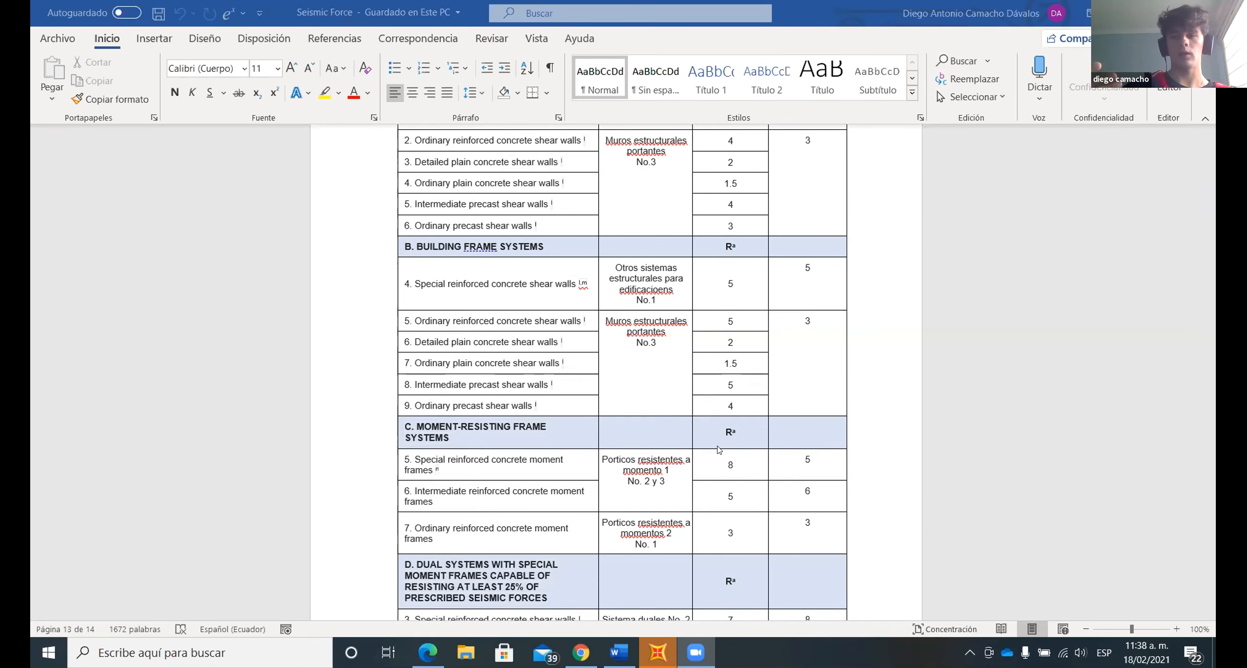
{"action": "scroll", "coordinate": [718, 449], "scroll_direction": "up", "scroll_amount": 3}
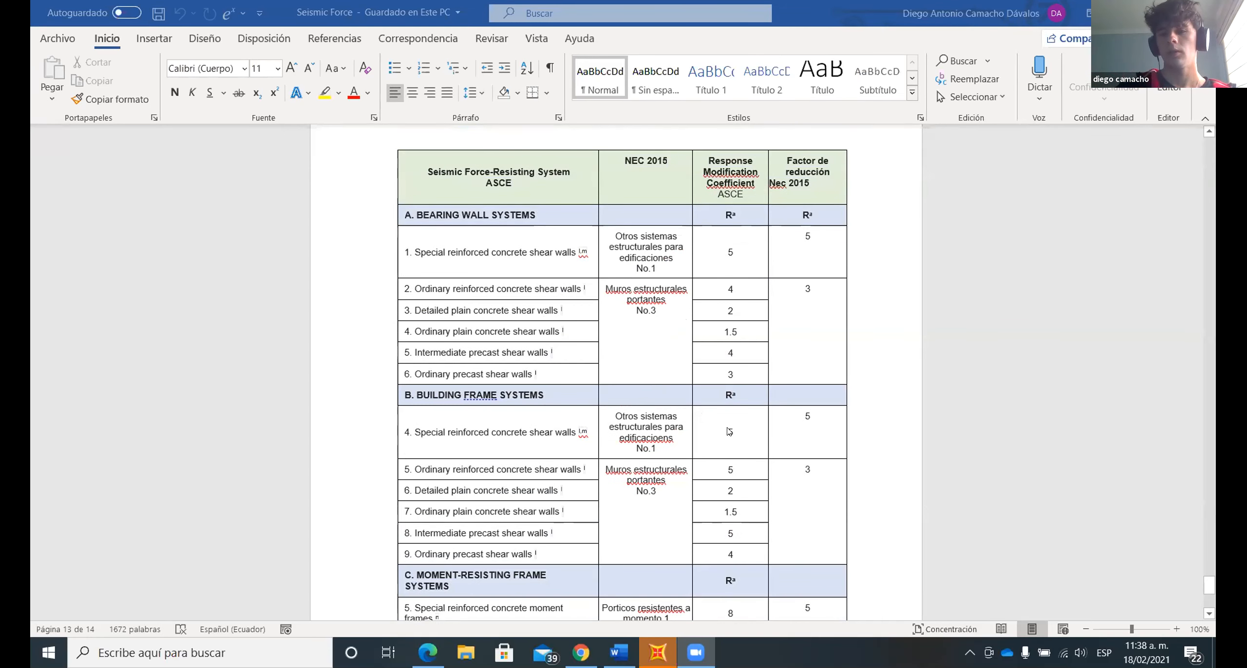
- Compare the ASCE coefficients with the NEC 2015 reduction factors row by row, from bearing wall systems down to dual systems
{"action": "scroll", "coordinate": [738, 322], "scroll_direction": "down", "scroll_amount": 2}
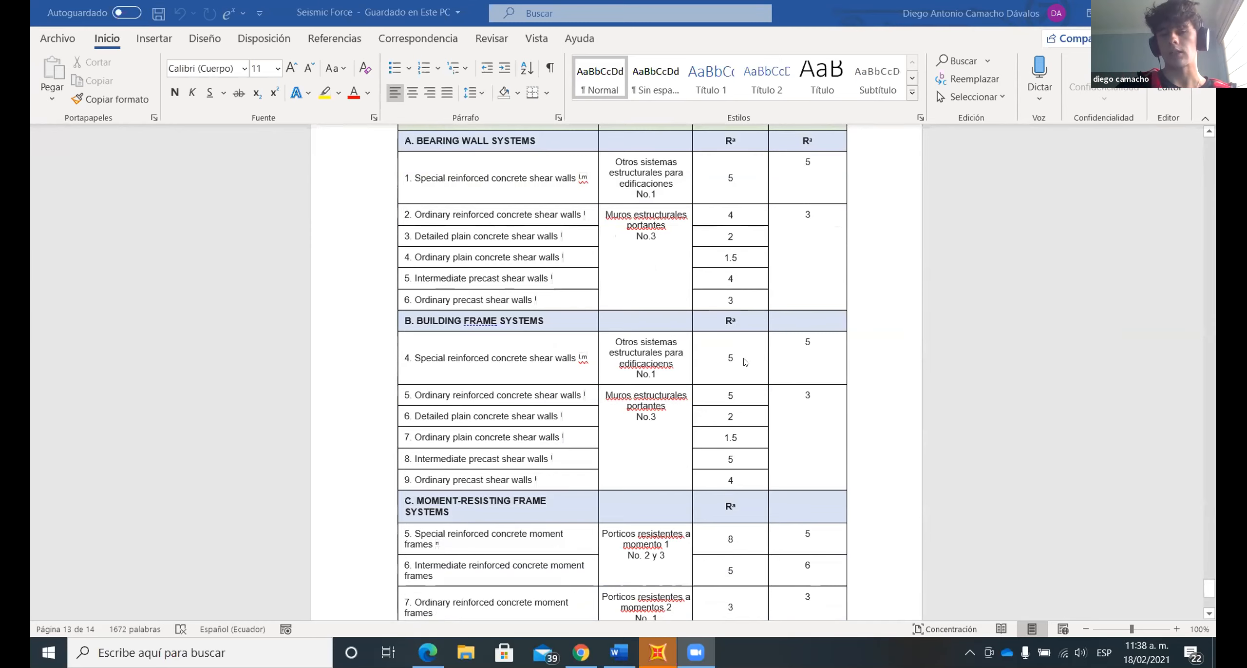
{"action": "scroll", "coordinate": [705, 218], "scroll_direction": "up", "scroll_amount": 2}
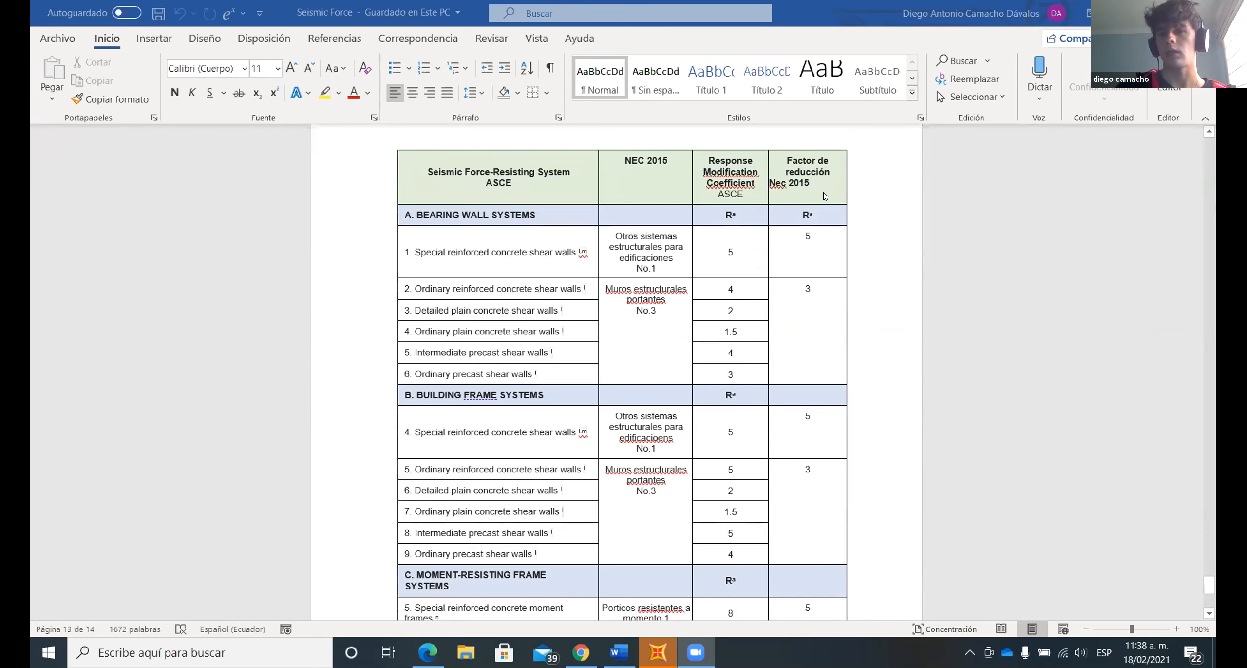
{"action": "scroll", "coordinate": [813, 316], "scroll_direction": "down", "scroll_amount": 2}
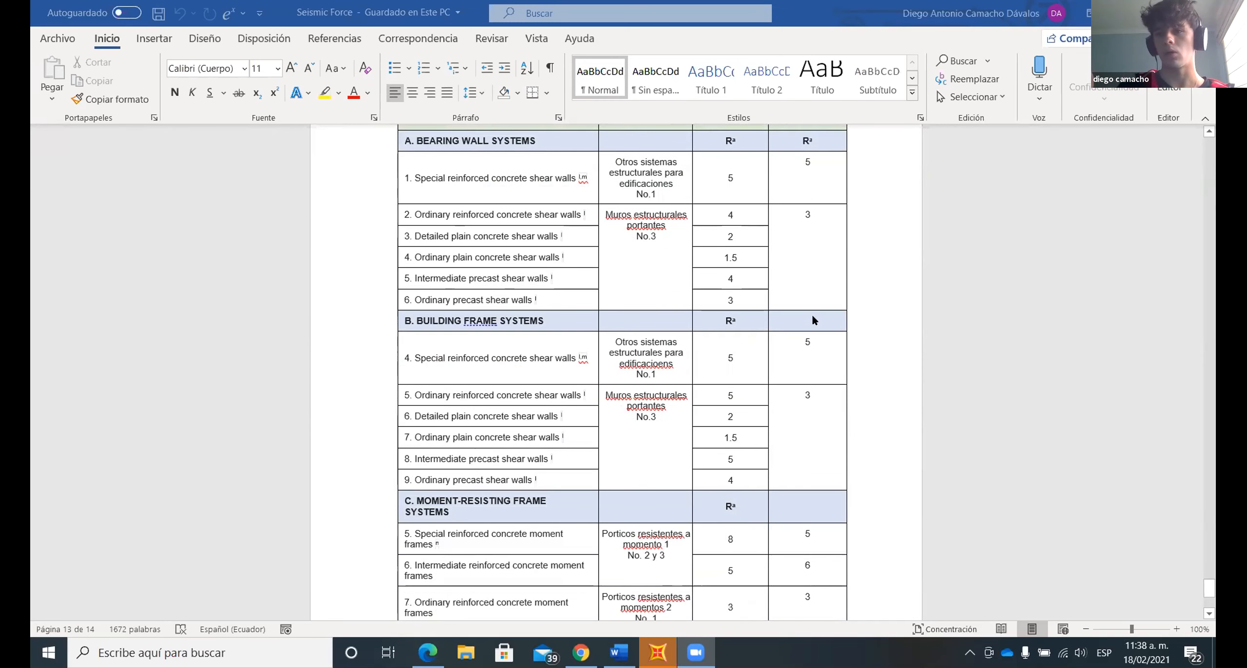
{"action": "scroll", "coordinate": [812, 320], "scroll_direction": "down", "scroll_amount": 1}
{"action": "scroll", "coordinate": [727, 400], "scroll_direction": "down", "scroll_amount": 1}
{"action": "scroll", "coordinate": [489, 435], "scroll_direction": "down", "scroll_amount": 2}
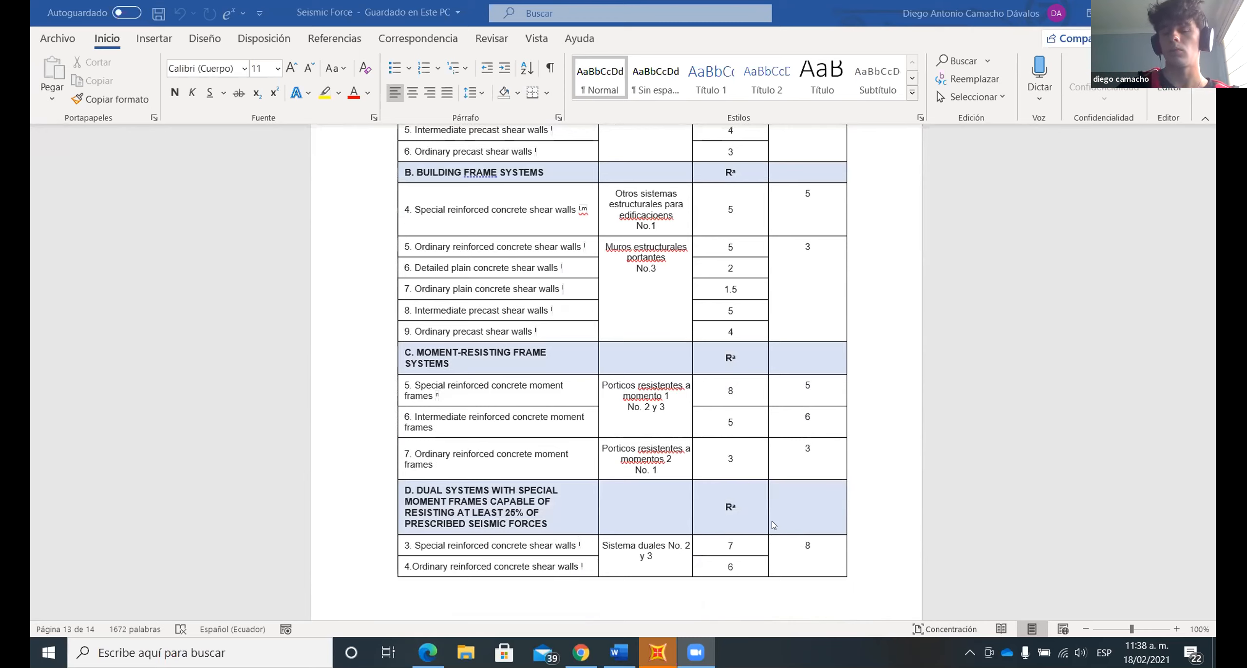
{"action": "scroll", "coordinate": [783, 386], "scroll_direction": "up", "scroll_amount": 2}
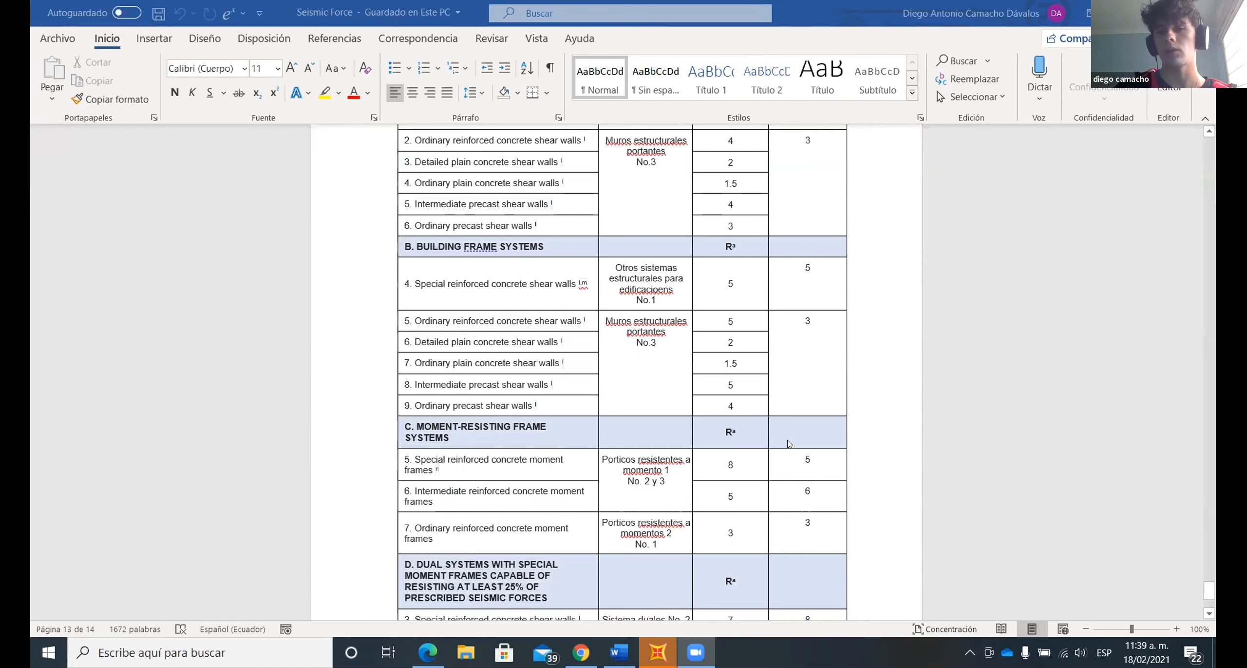
{"action": "scroll", "coordinate": [787, 434], "scroll_direction": "down", "scroll_amount": 1}
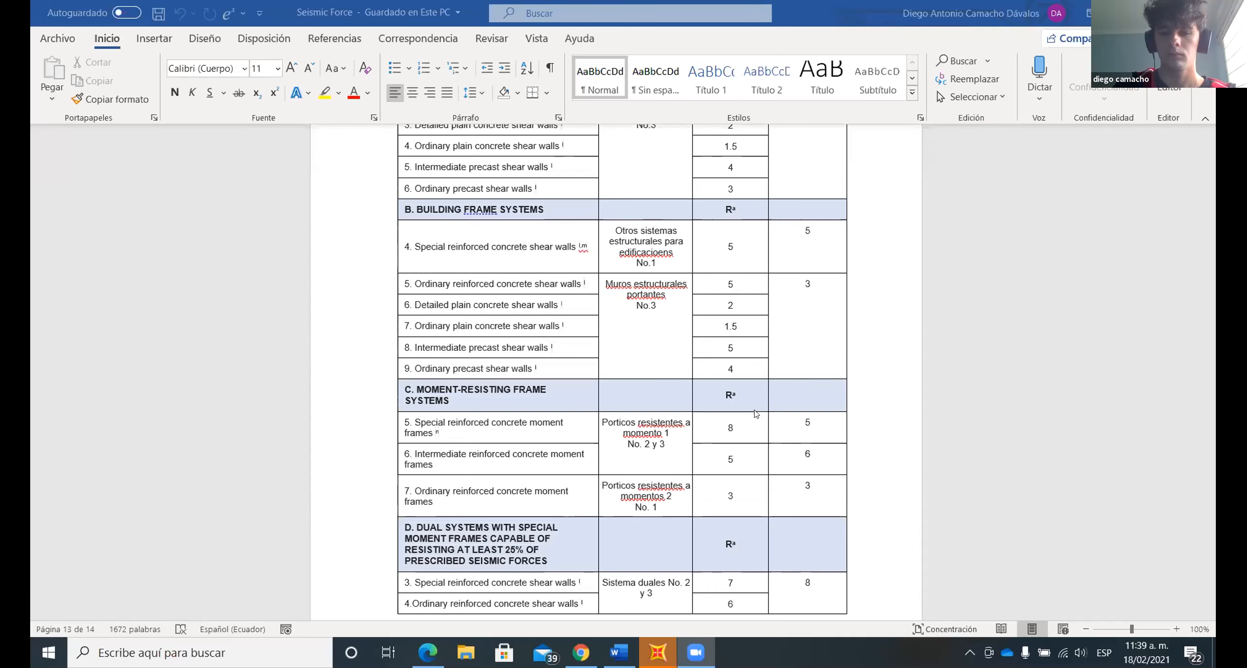
{"action": "scroll", "coordinate": [756, 413], "scroll_direction": "down", "scroll_amount": 2}
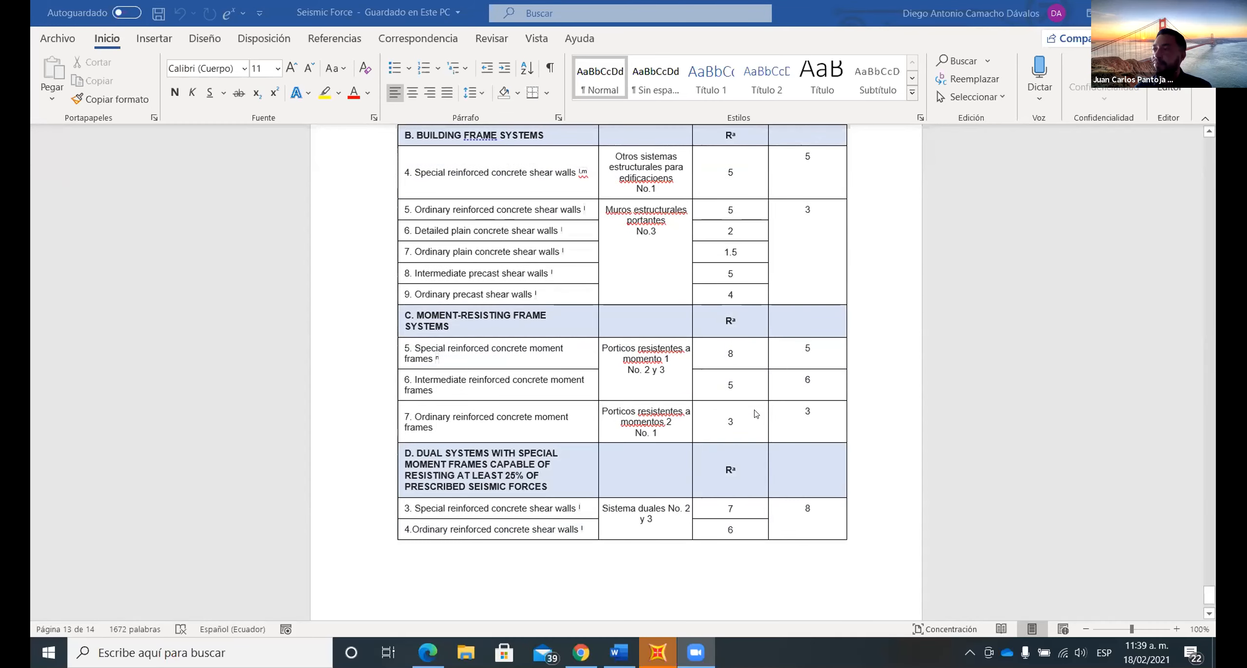
- Check the NEC R coefficients in Tabla 15 and Tabla 16 against the moment-resisting frame and dual system rows of the comparison table
{"action": "scroll", "coordinate": [756, 413], "scroll_direction": "up", "scroll_amount": 12}
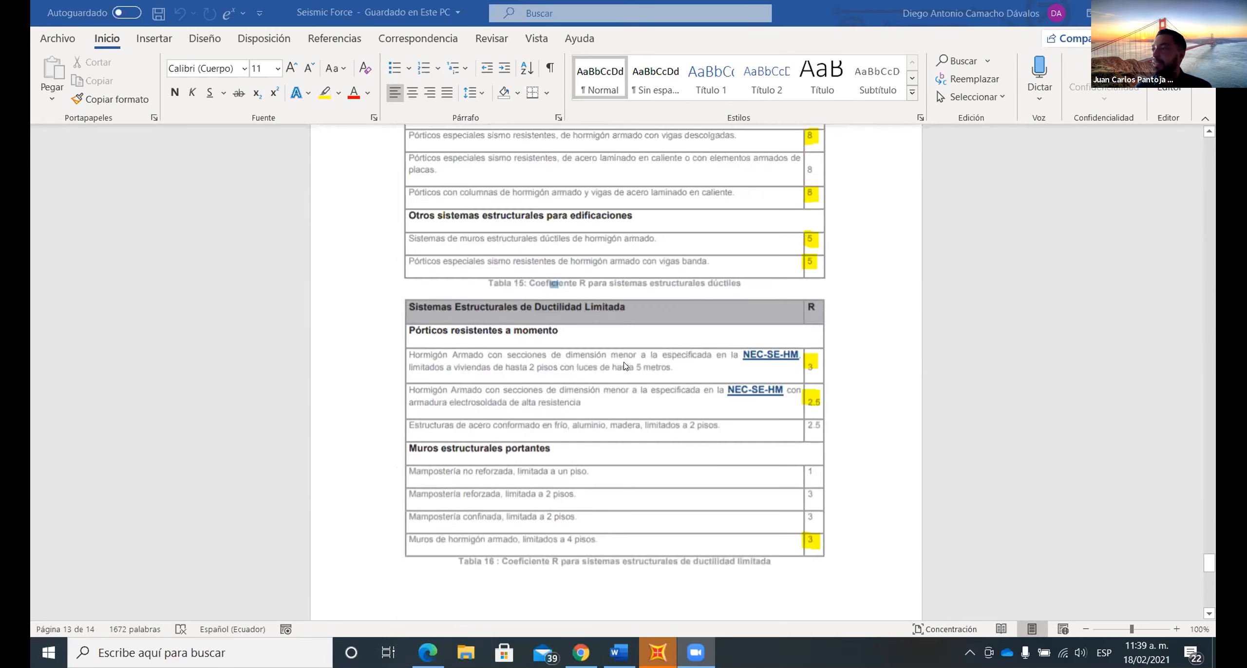
{"action": "scroll", "coordinate": [626, 365], "scroll_direction": "up", "scroll_amount": 5}
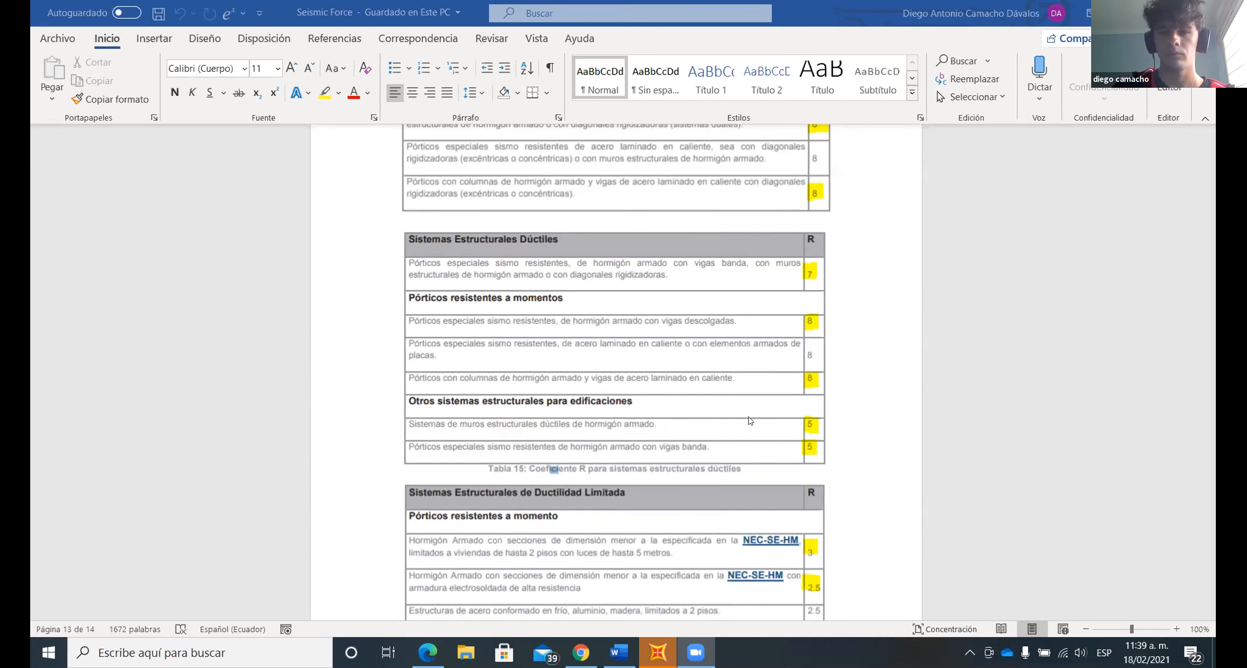
{"action": "scroll", "coordinate": [749, 420], "scroll_direction": "down", "scroll_amount": 15}
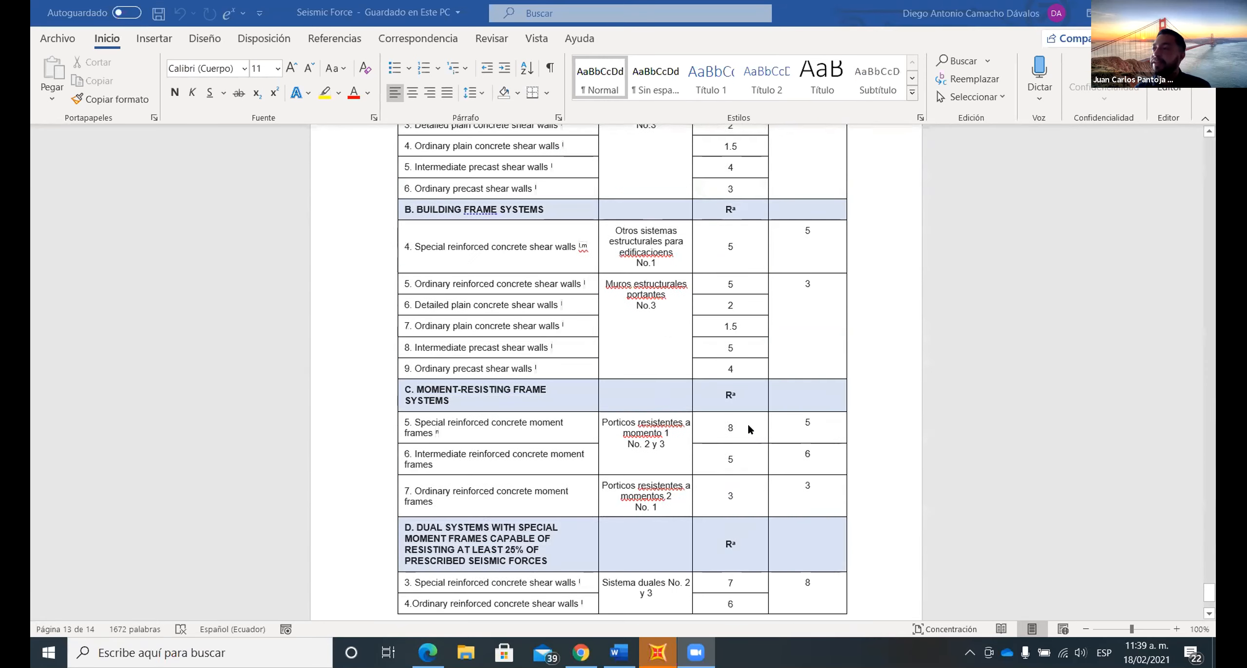
{"action": "scroll", "coordinate": [749, 429], "scroll_direction": "down", "scroll_amount": 3}
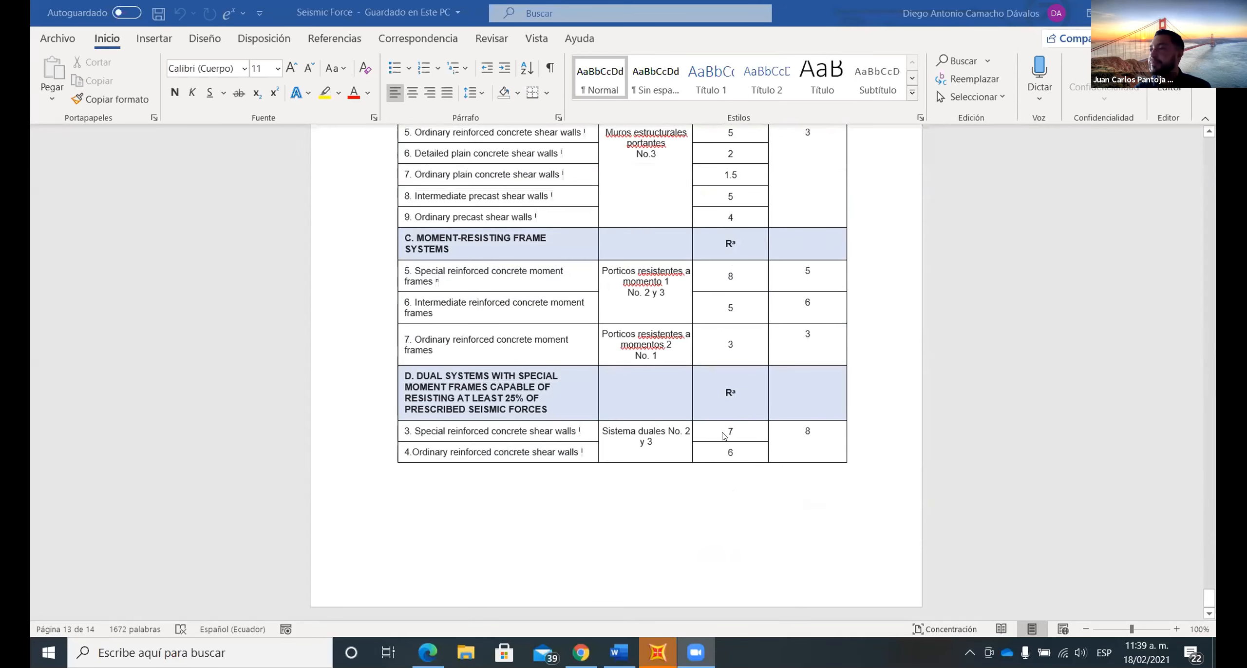
- Re-examine the moment-resisting frame rows and select the ASCE coefficients of the special and intermediate reinforced concrete moment frames
{"action": "scroll", "coordinate": [725, 439], "scroll_direction": "up", "scroll_amount": 1}
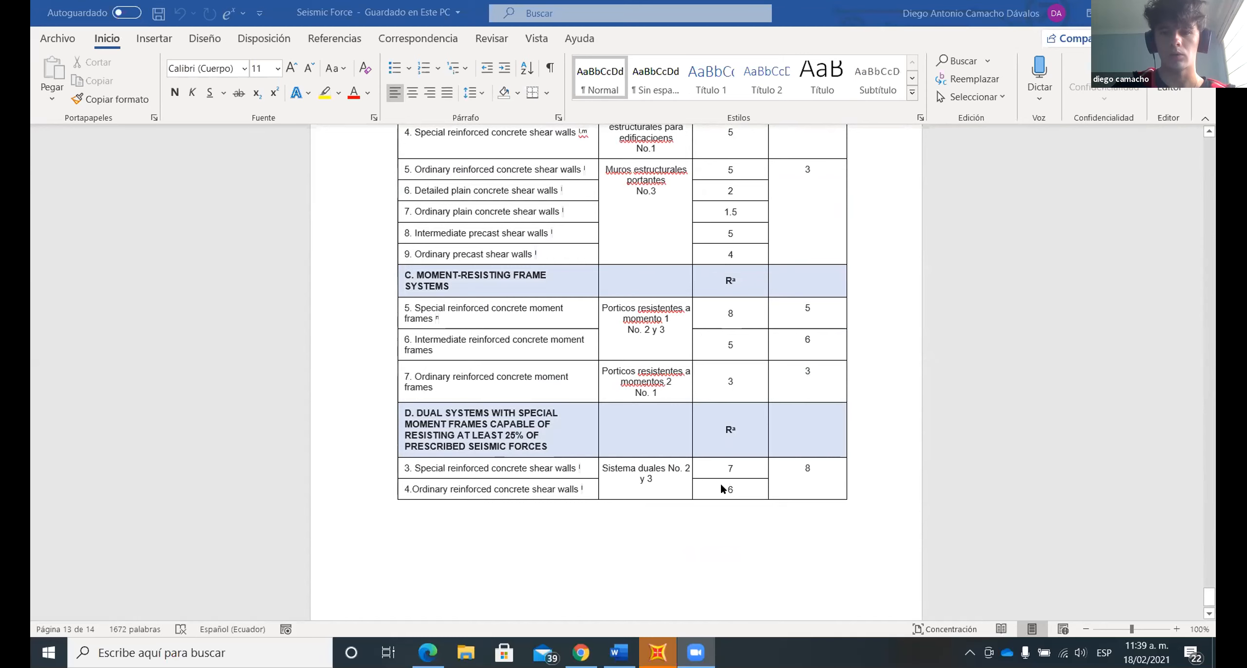
{"action": "scroll", "coordinate": [721, 484], "scroll_direction": "up", "scroll_amount": 2}
{"action": "scroll", "coordinate": [721, 485], "scroll_direction": "up", "scroll_amount": 1}
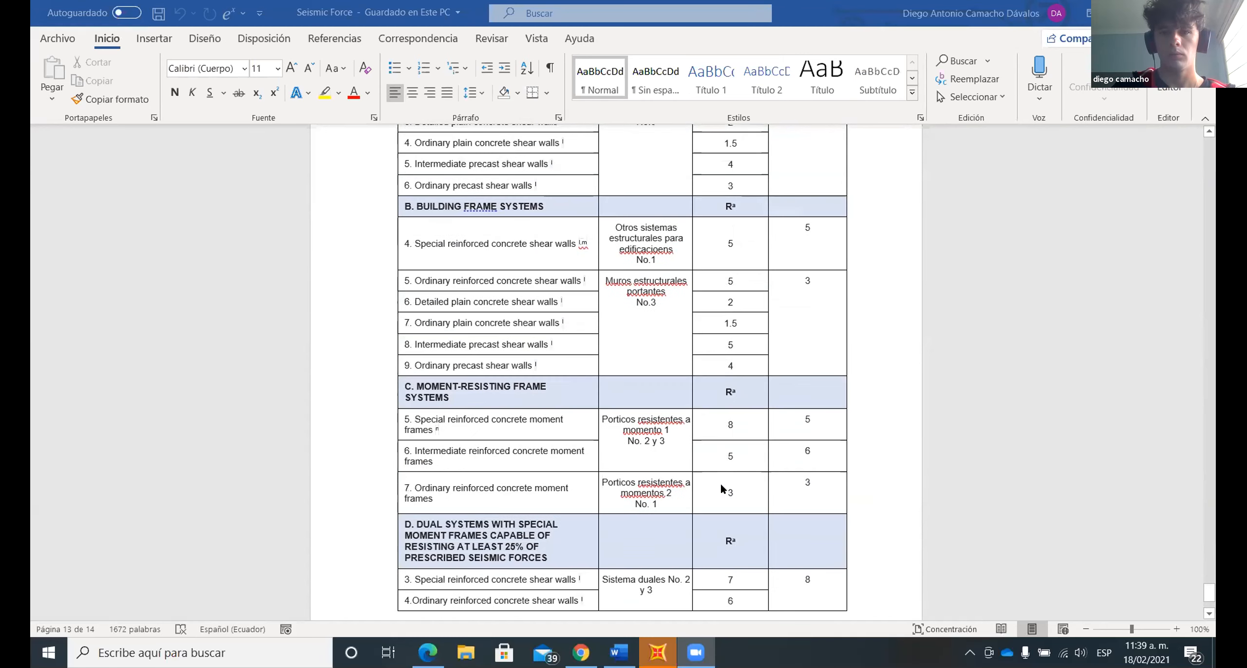
{"action": "scroll", "coordinate": [720, 481], "scroll_direction": "up", "scroll_amount": 2}
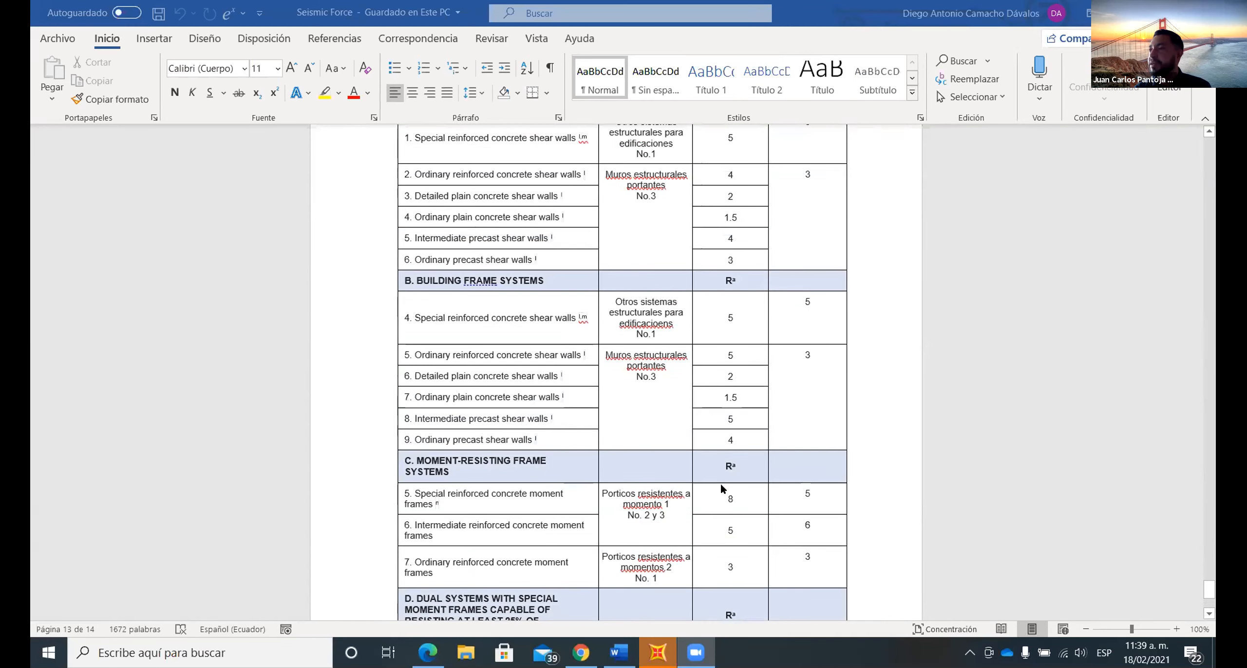
{"action": "scroll", "coordinate": [721, 472], "scroll_direction": "down", "scroll_amount": 1}
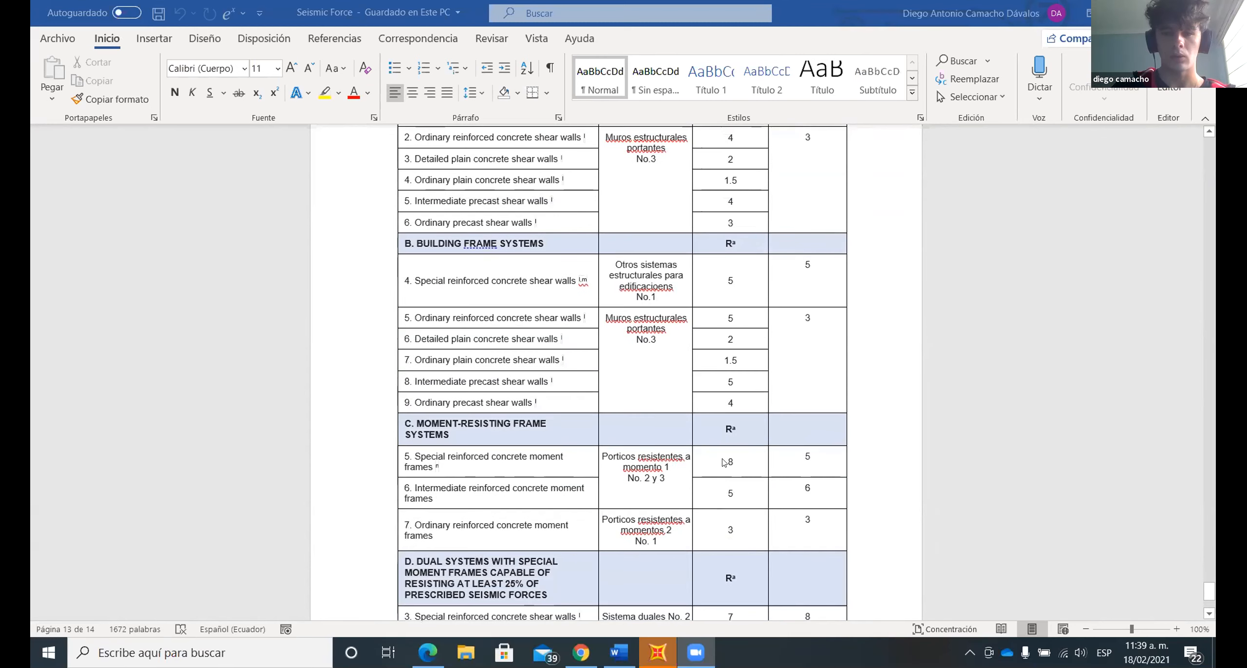
{"action": "left_click", "coordinate": [721, 484]}
{"action": "left_click_drag", "start_coordinate": [720, 462], "coordinate": [730, 506]}
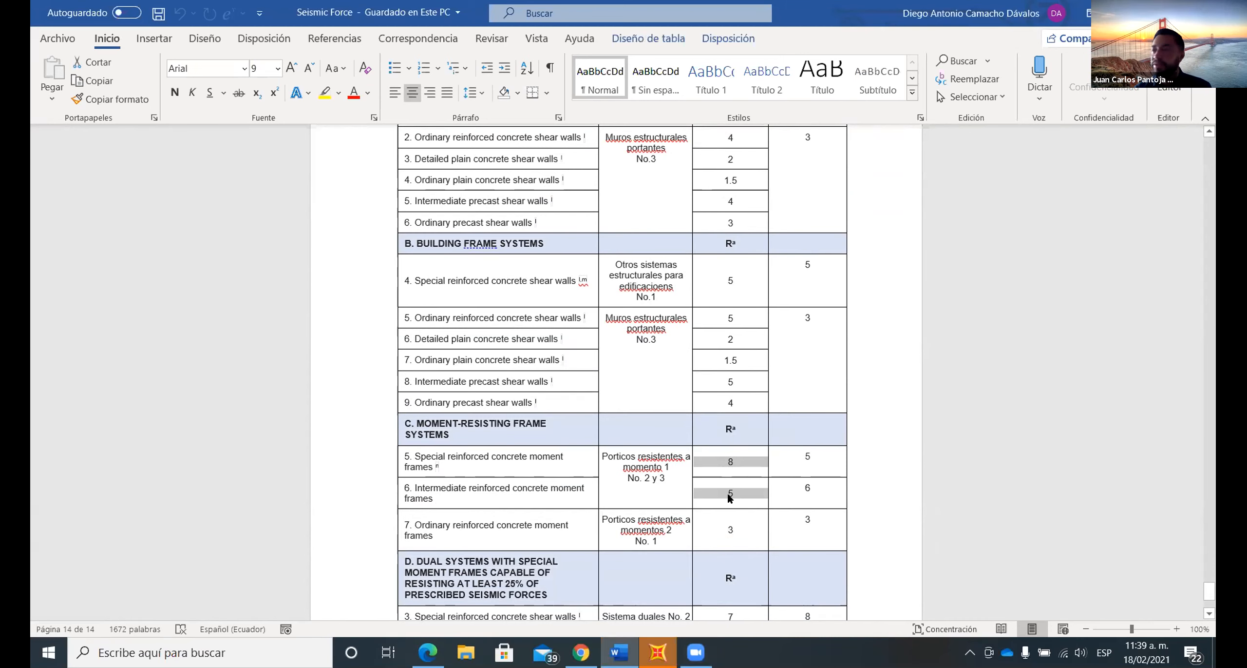
- View the NEC ductile and limited-ductility tables side by side with the ASCE comparison table, and return to the comparison table at full size
{"action": "scroll", "coordinate": [730, 490], "scroll_direction": "down", "scroll_amount": 3}
{"action": "scroll", "coordinate": [726, 485], "scroll_direction": "up", "scroll_amount": 7}
{"action": "scroll", "coordinate": [716, 475], "scroll_direction": "up", "scroll_amount": 7}
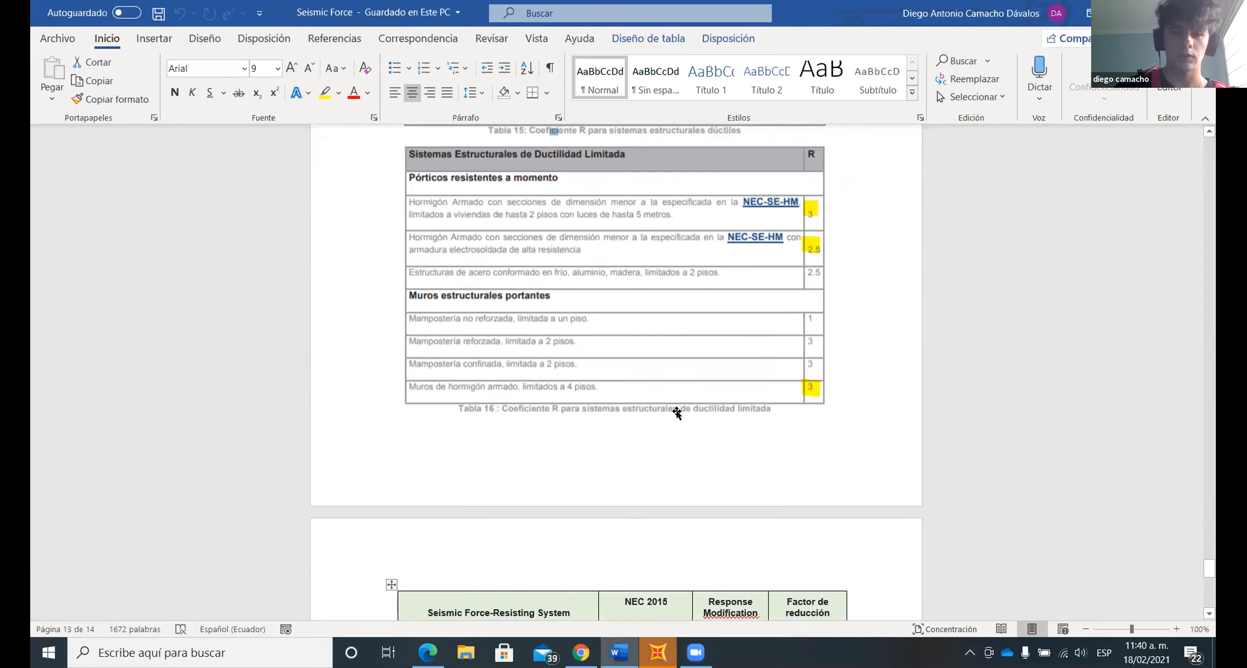
{"action": "scroll", "coordinate": [675, 412], "scroll_direction": "up", "scroll_amount": 6}
{"action": "scroll", "coordinate": [670, 414], "scroll_direction": "down", "scroll_amount": 3, "text": "ctrl"}
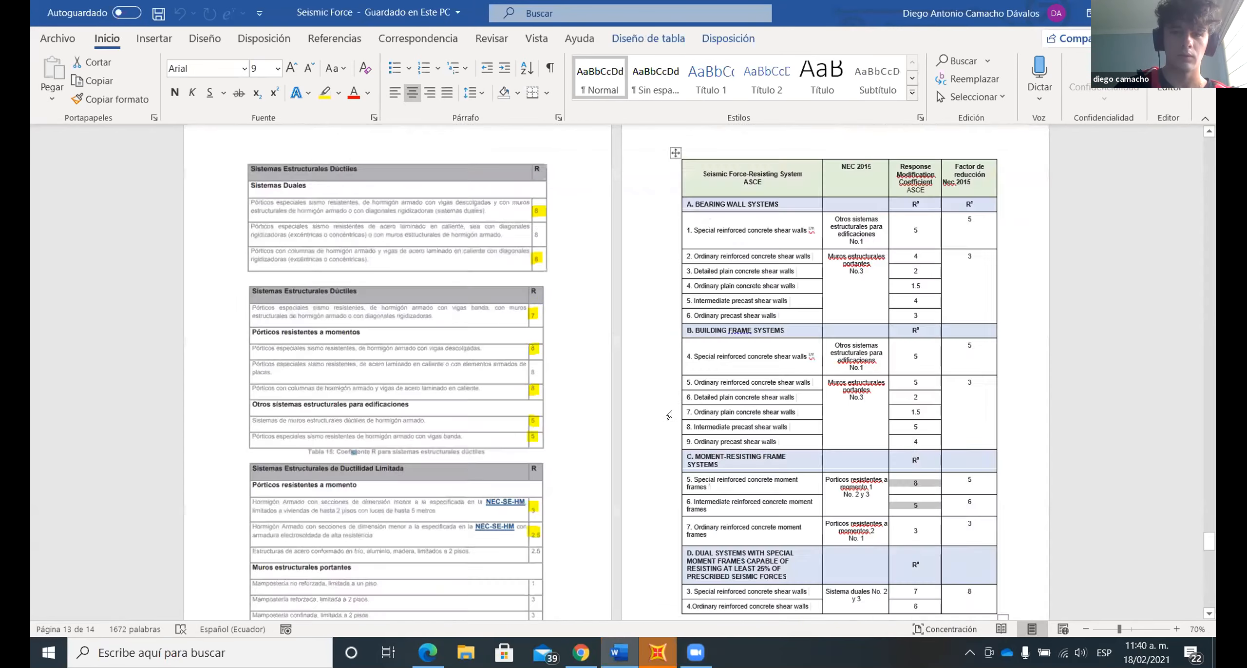
{"action": "scroll", "coordinate": [670, 415], "scroll_direction": "up", "scroll_amount": 8}
{"action": "scroll", "coordinate": [676, 417], "scroll_direction": "down", "scroll_amount": 5}
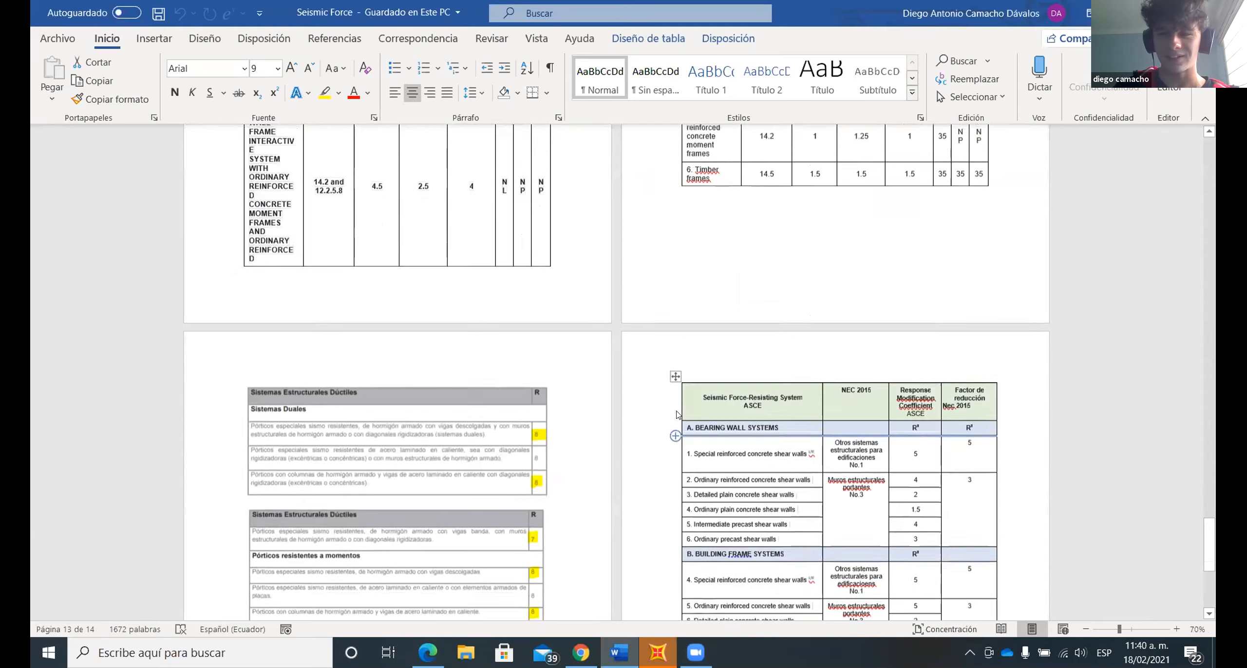
{"action": "scroll", "coordinate": [676, 414], "scroll_direction": "down", "scroll_amount": 5}
{"action": "scroll", "coordinate": [677, 414], "scroll_direction": "up", "scroll_amount": 1, "text": "ctrl"}
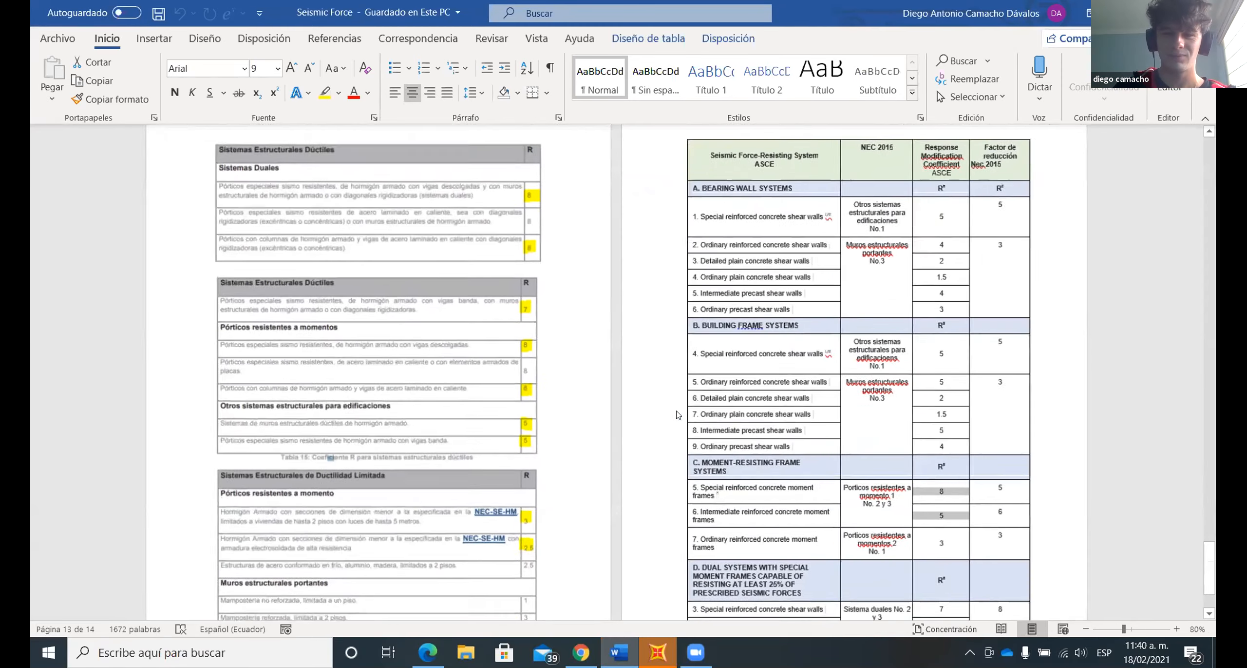
{"action": "scroll", "coordinate": [678, 414], "scroll_direction": "up", "scroll_amount": 2, "text": "ctrl"}
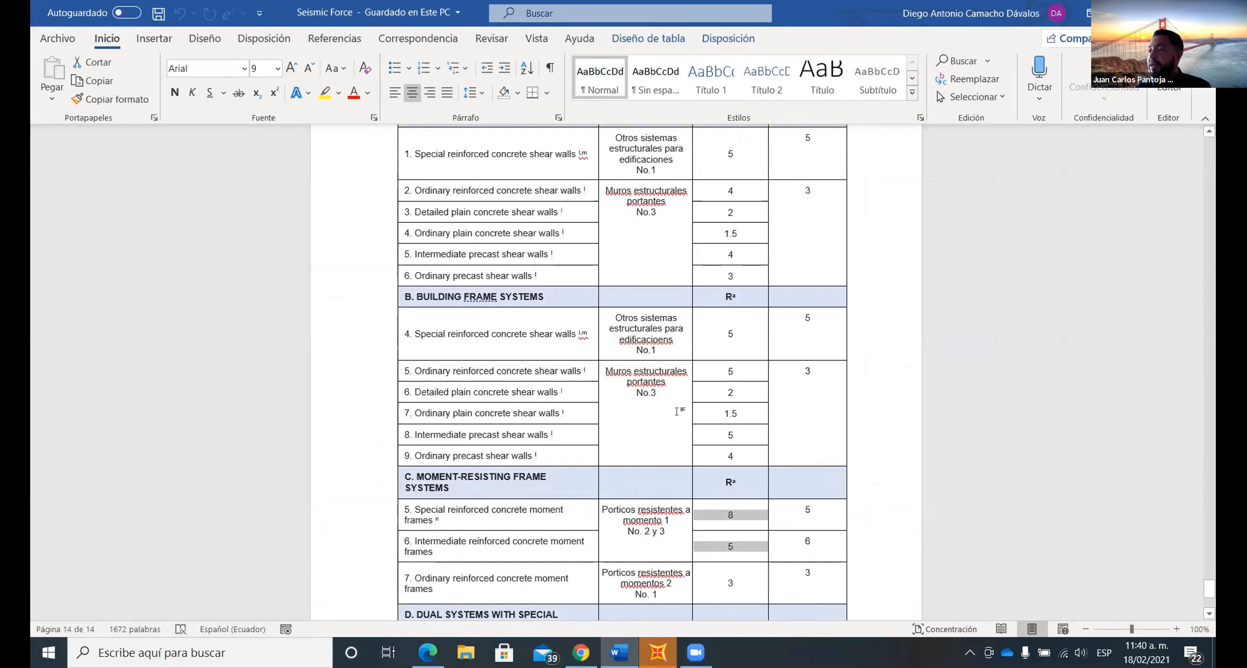
{"action": "left_click", "coordinate": [661, 470]}
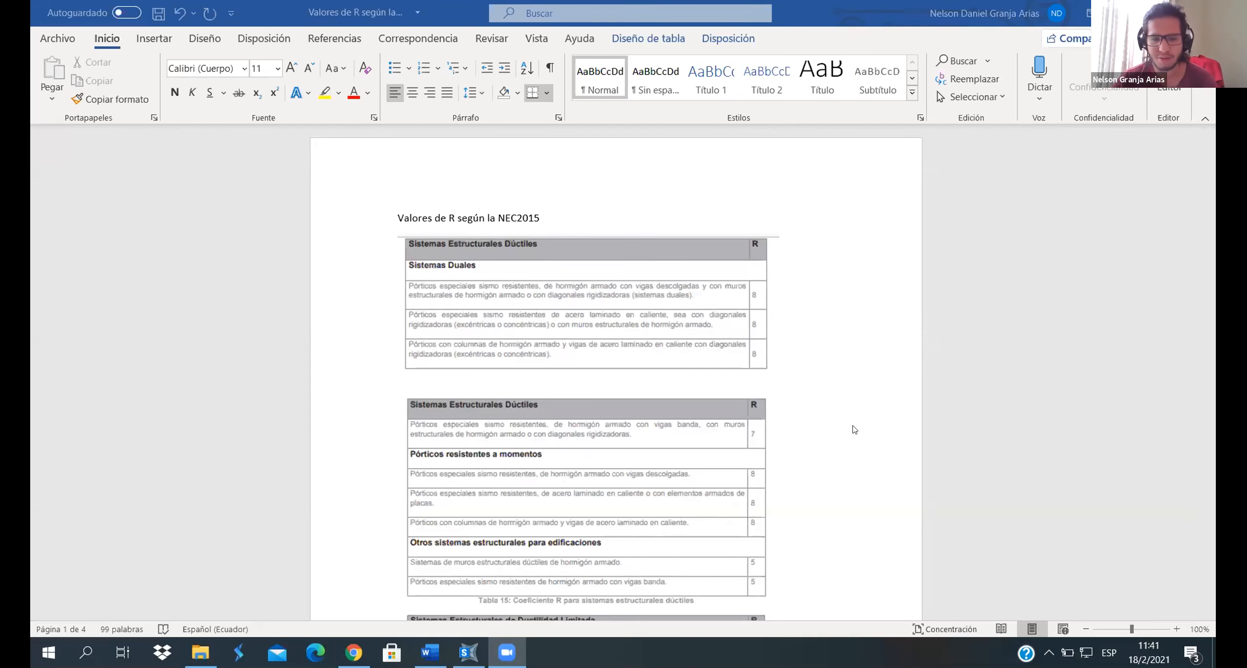
- Review the NEC2015 and ASCE 7-16 R value tables and the NEC versus ASCE table by element type in the Valores de R document
{"action": "scroll", "coordinate": [848, 424], "scroll_direction": "down", "scroll_amount": 5}
{"action": "scroll", "coordinate": [658, 278], "scroll_direction": "up", "scroll_amount": 3}
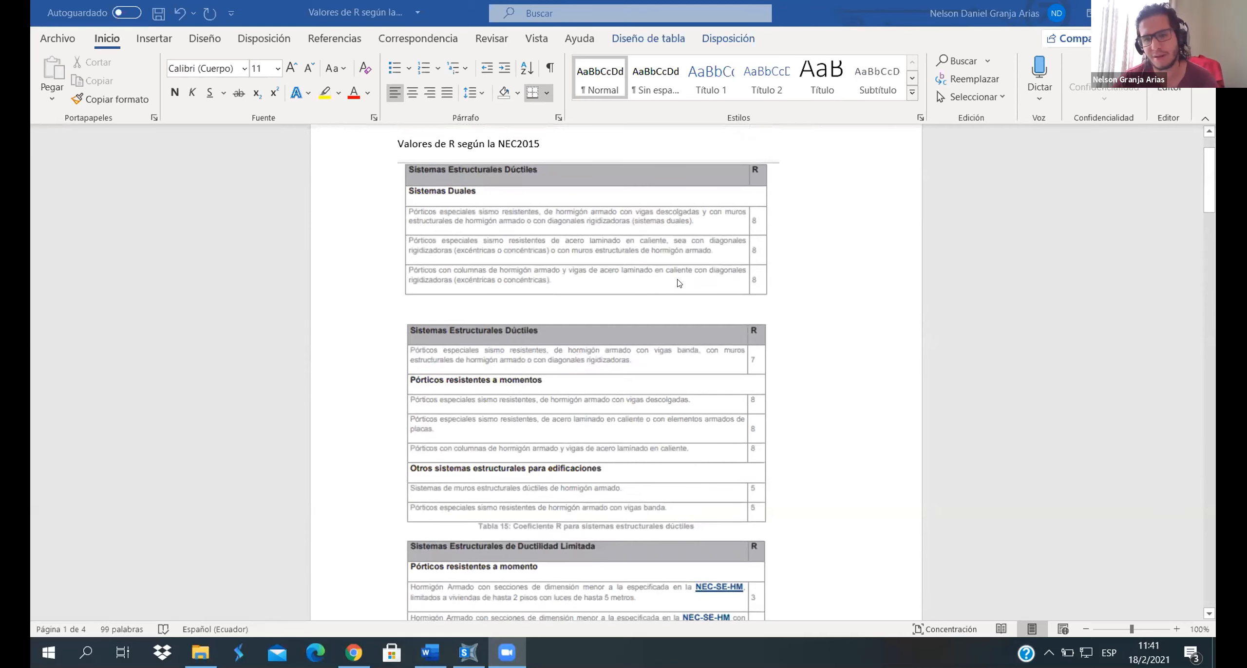
{"action": "scroll", "coordinate": [716, 311], "scroll_direction": "down", "scroll_amount": 15}
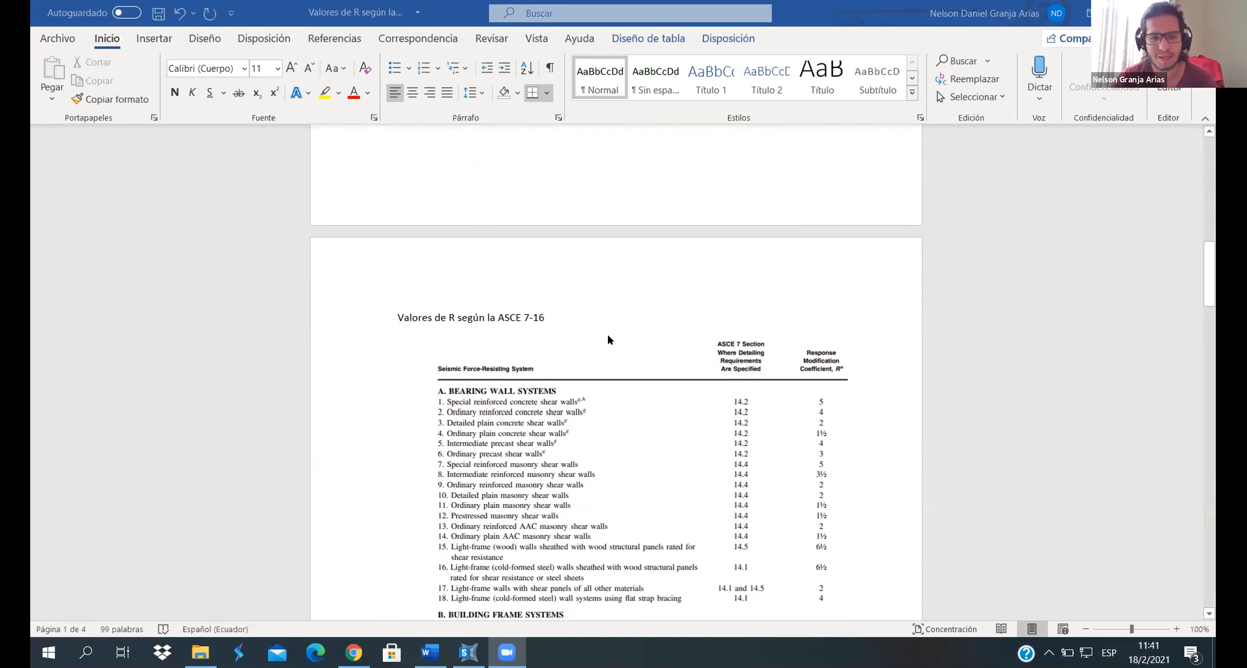
{"action": "scroll", "coordinate": [609, 340], "scroll_direction": "down", "scroll_amount": 12}
{"action": "scroll", "coordinate": [623, 339], "scroll_direction": "down", "scroll_amount": 15}
{"action": "scroll", "coordinate": [623, 342], "scroll_direction": "down", "scroll_amount": 4}
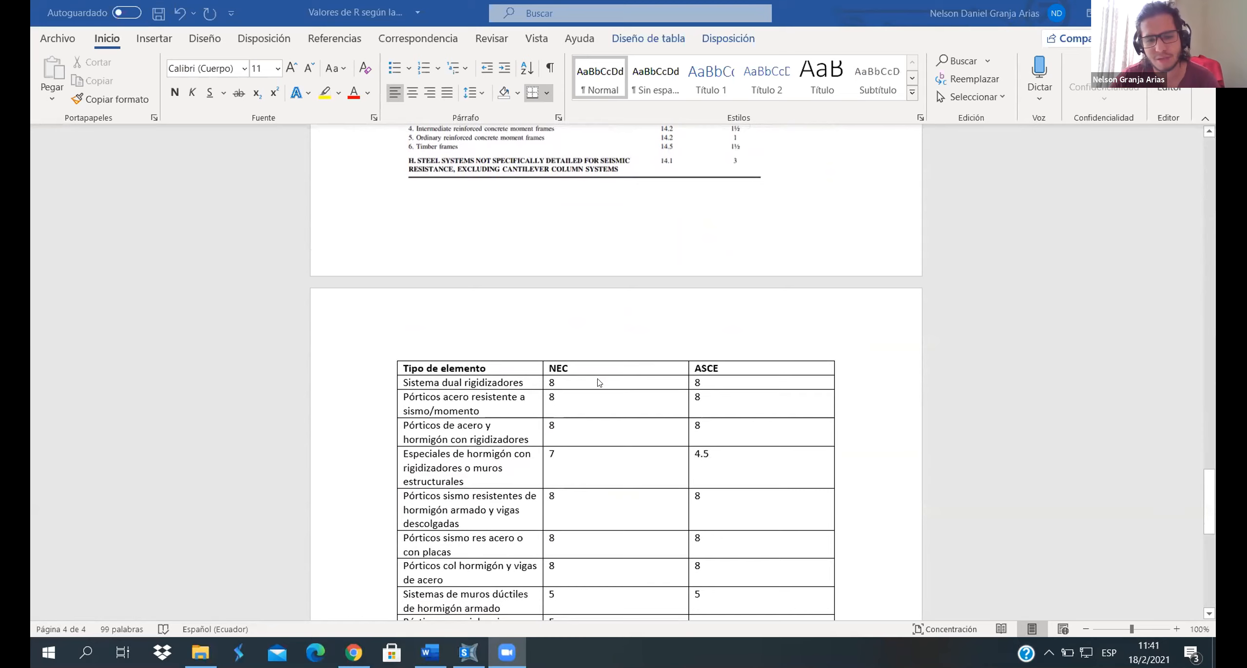
{"action": "left_click", "coordinate": [600, 383]}
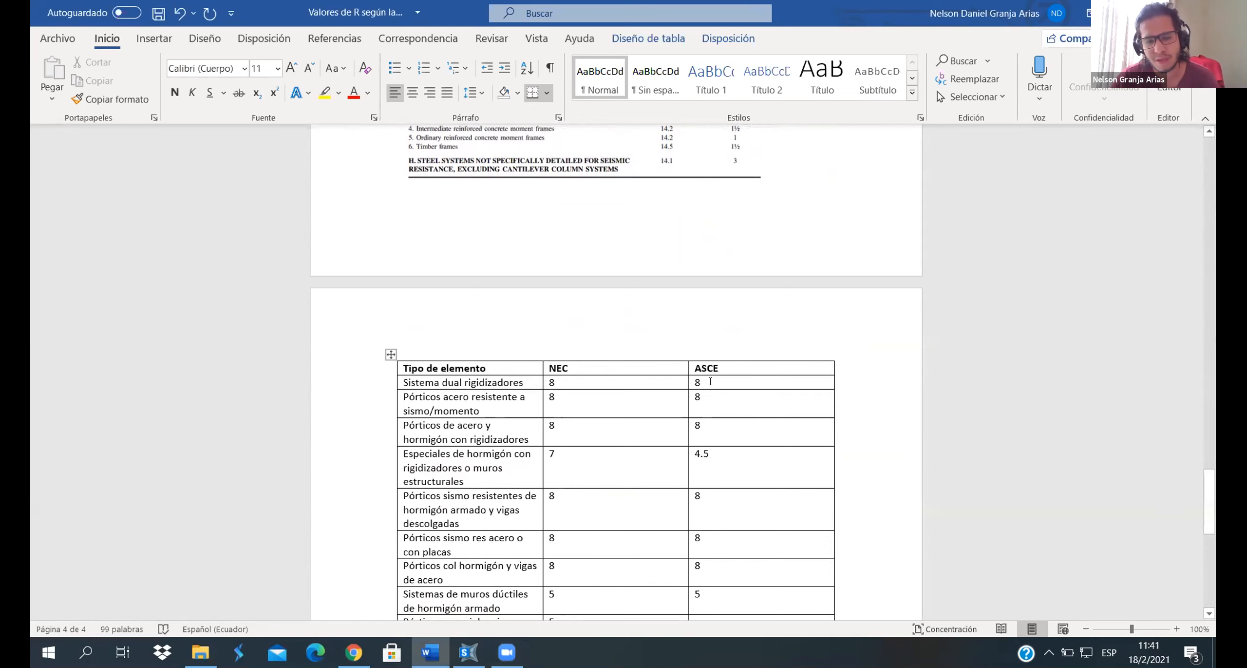
{"action": "scroll", "coordinate": [710, 381], "scroll_direction": "down", "scroll_amount": 1}
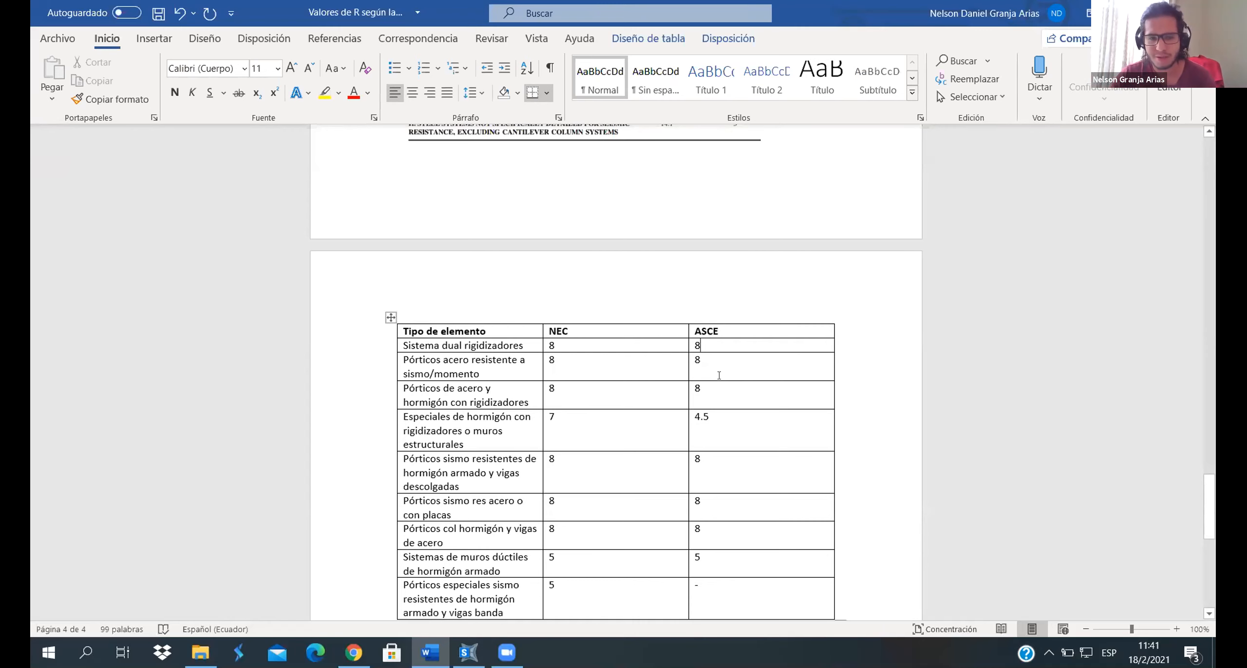
- Trace the compared R values back to the NEC tables and the ASCE 7-16 bearing wall, building frame, moment-resisting and dual system lists
{"action": "scroll", "coordinate": [720, 374], "scroll_direction": "up", "scroll_amount": 15}
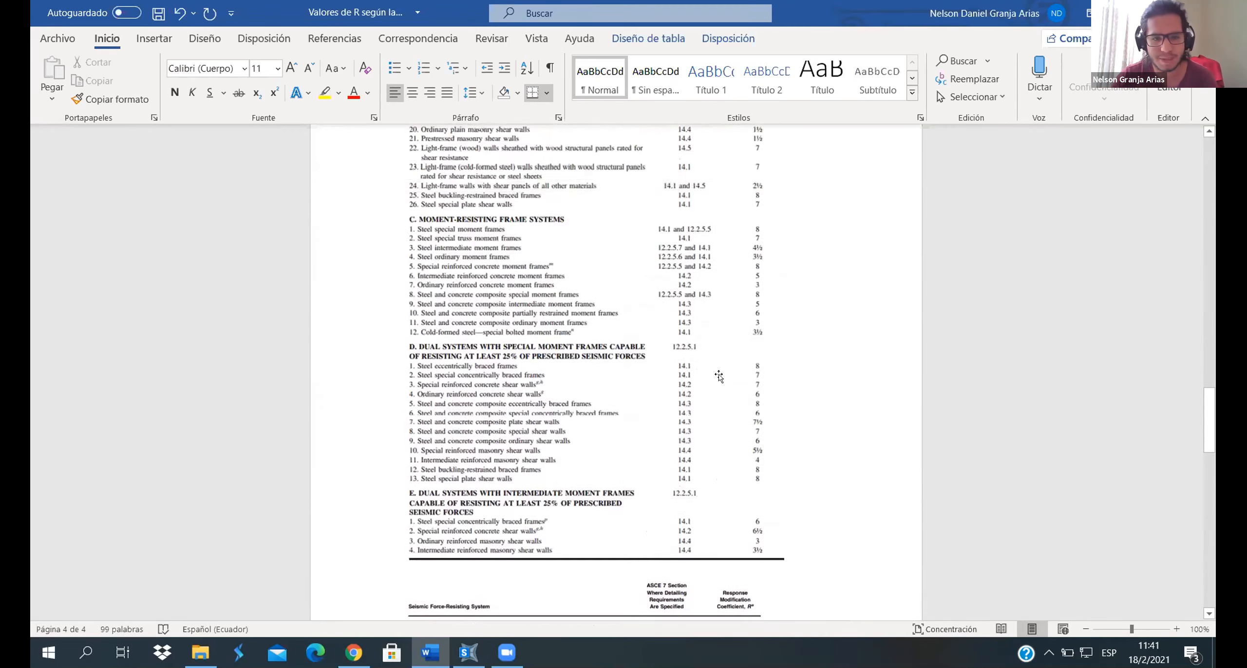
{"action": "scroll", "coordinate": [719, 374], "scroll_direction": "up", "scroll_amount": 15}
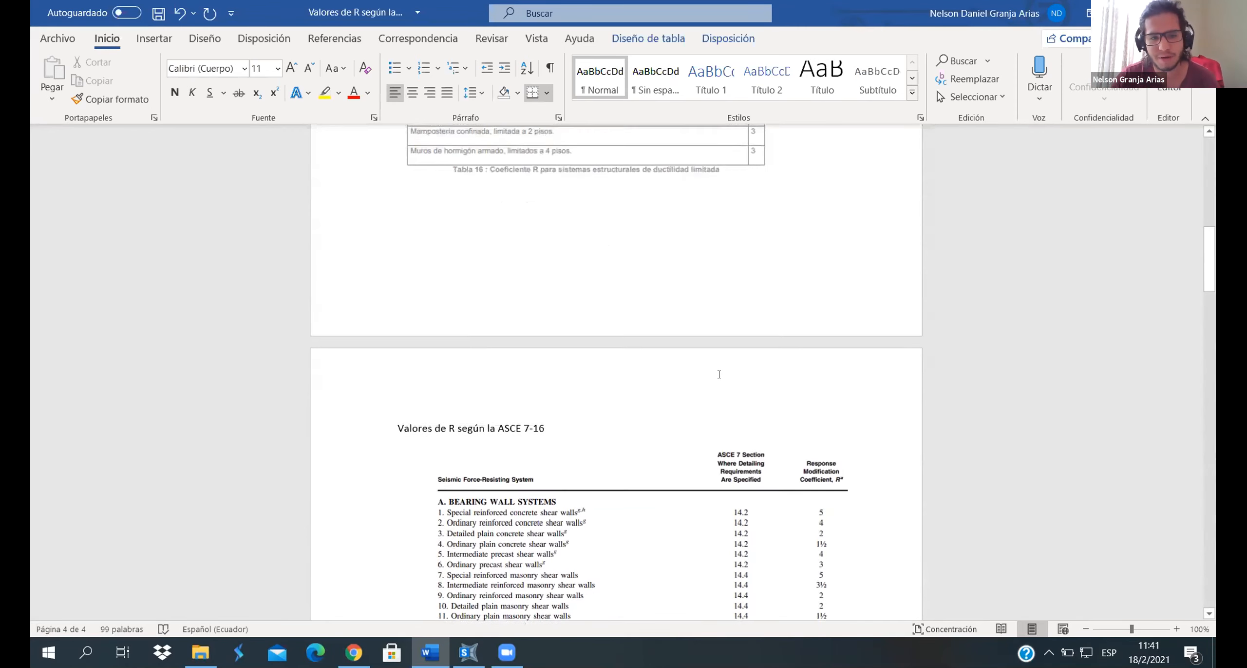
{"action": "scroll", "coordinate": [719, 375], "scroll_direction": "up", "scroll_amount": 10}
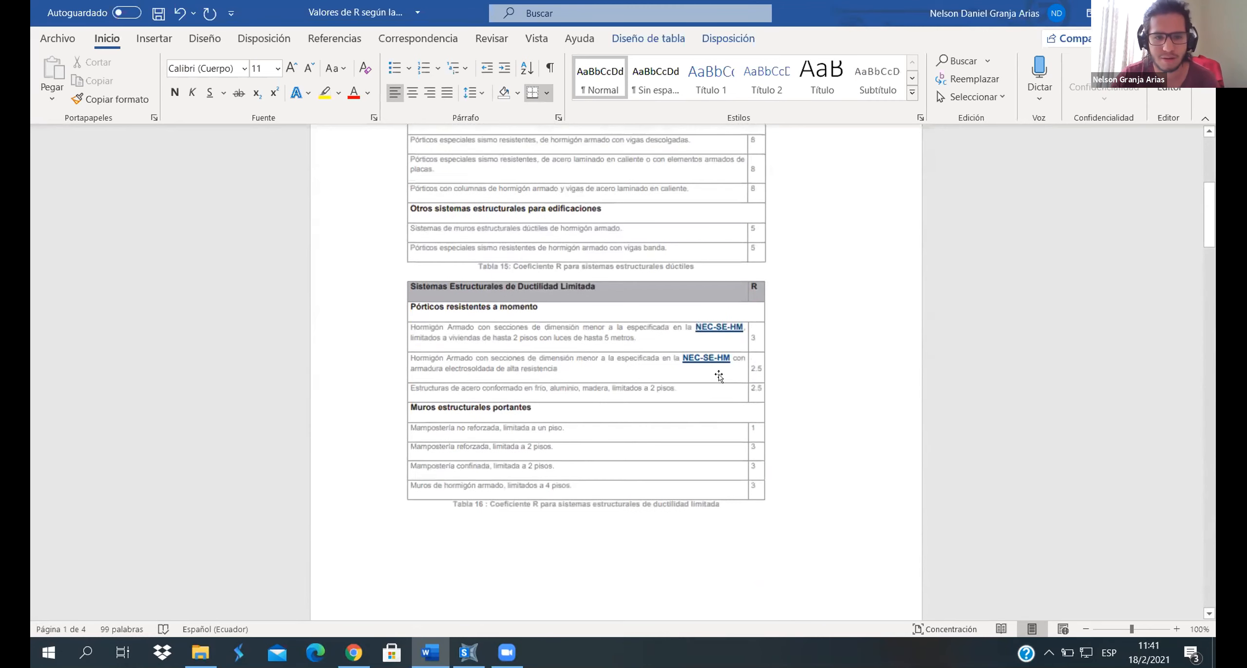
{"action": "scroll", "coordinate": [719, 374], "scroll_direction": "down", "scroll_amount": 10}
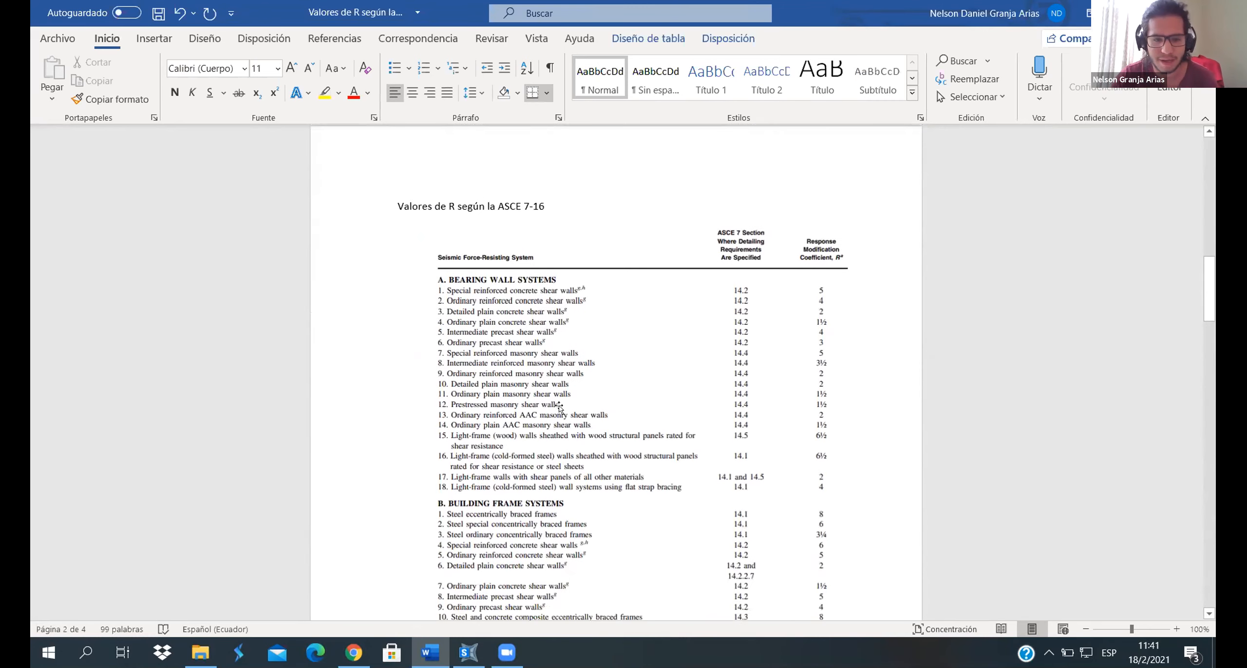
{"action": "scroll", "coordinate": [594, 337], "scroll_direction": "down", "scroll_amount": 1}
{"action": "scroll", "coordinate": [738, 356], "scroll_direction": "down", "scroll_amount": 4}
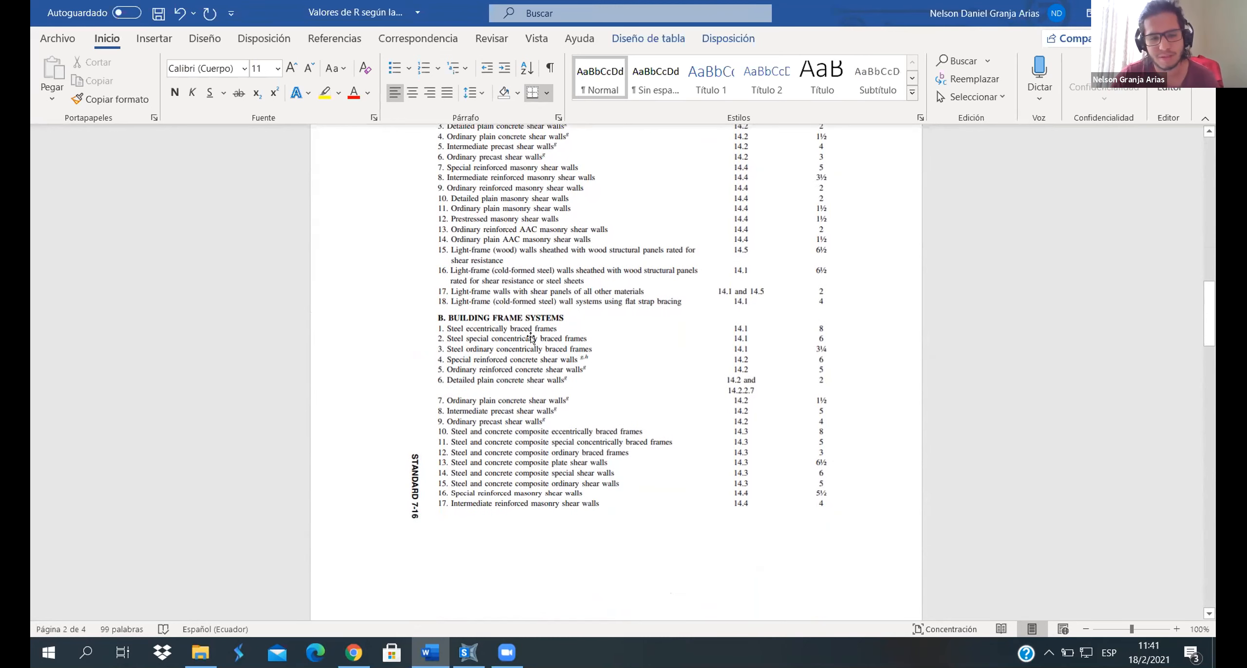
{"action": "scroll", "coordinate": [530, 336], "scroll_direction": "down", "scroll_amount": 2}
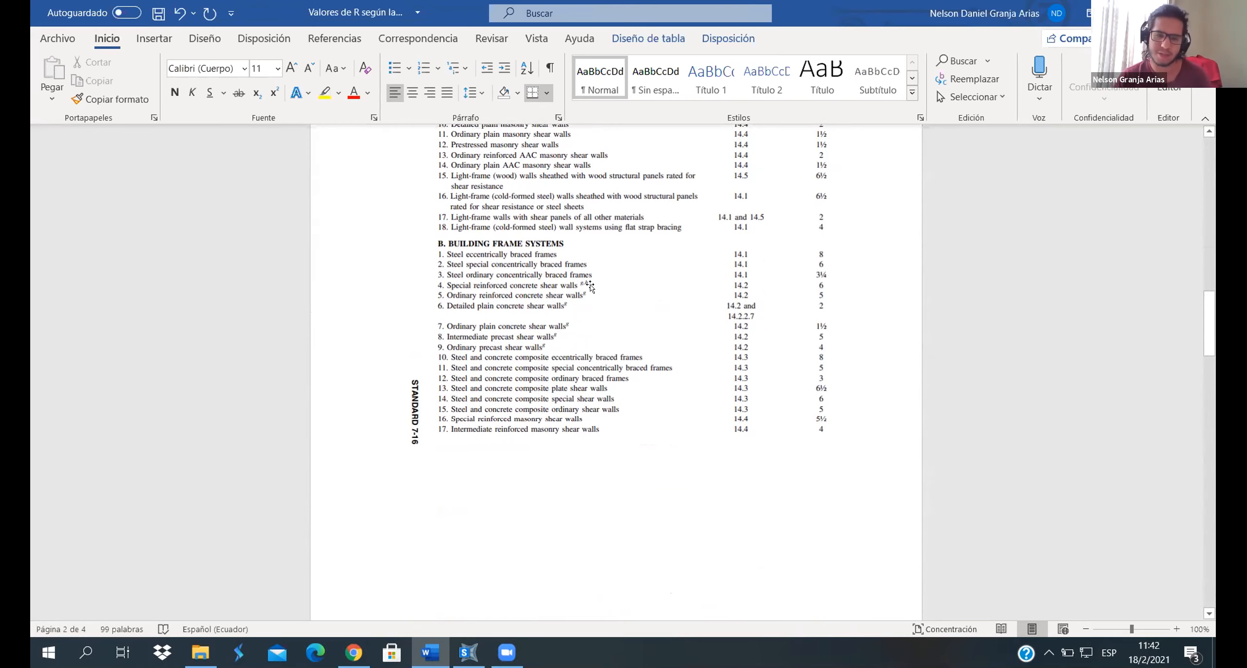
{"action": "scroll", "coordinate": [590, 286], "scroll_direction": "down", "scroll_amount": 15}
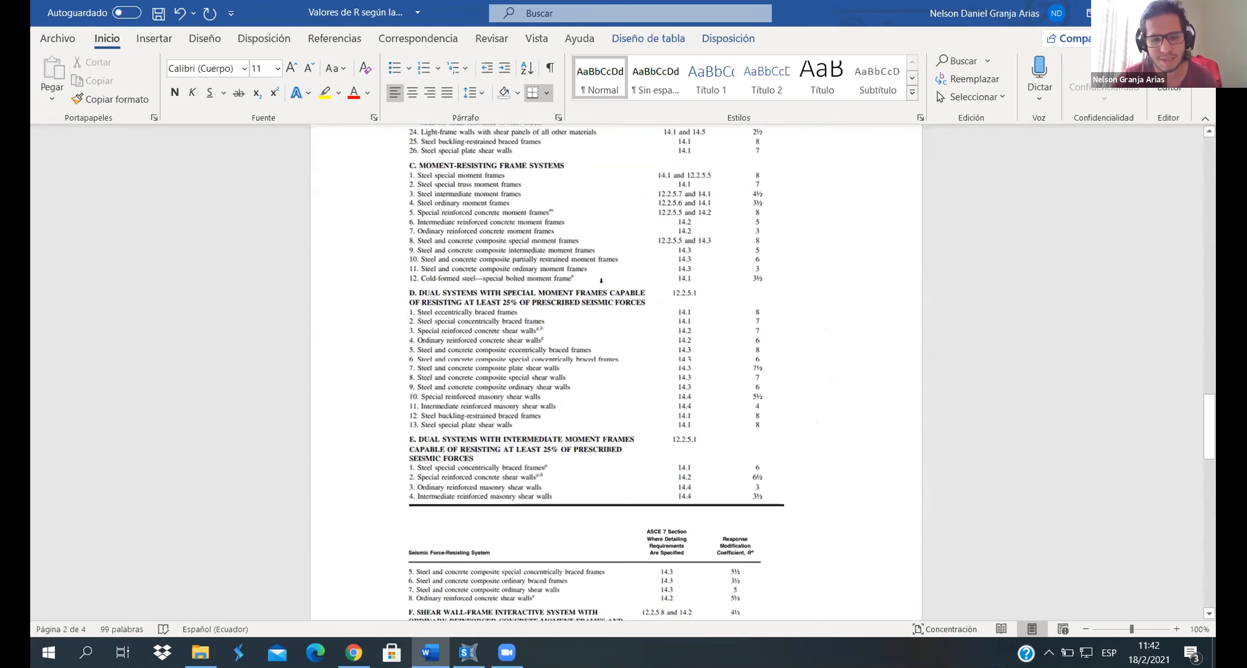
{"action": "scroll", "coordinate": [602, 286], "scroll_direction": "down", "scroll_amount": 3}
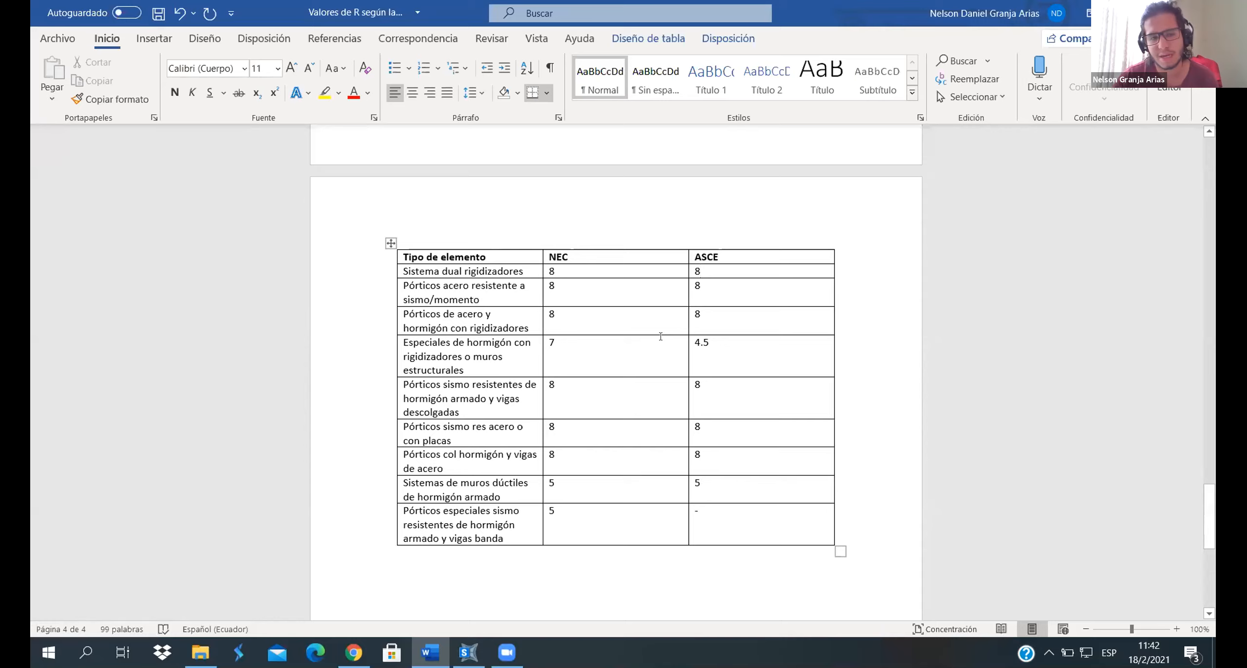
- Recheck the NEC2015 ductile system tables and the ASCE 7-16 system lists against the NEC versus ASCE comparison table
{"action": "scroll", "coordinate": [660, 336], "scroll_direction": "up", "scroll_amount": 10}
{"action": "scroll", "coordinate": [660, 346], "scroll_direction": "up", "scroll_amount": 15}
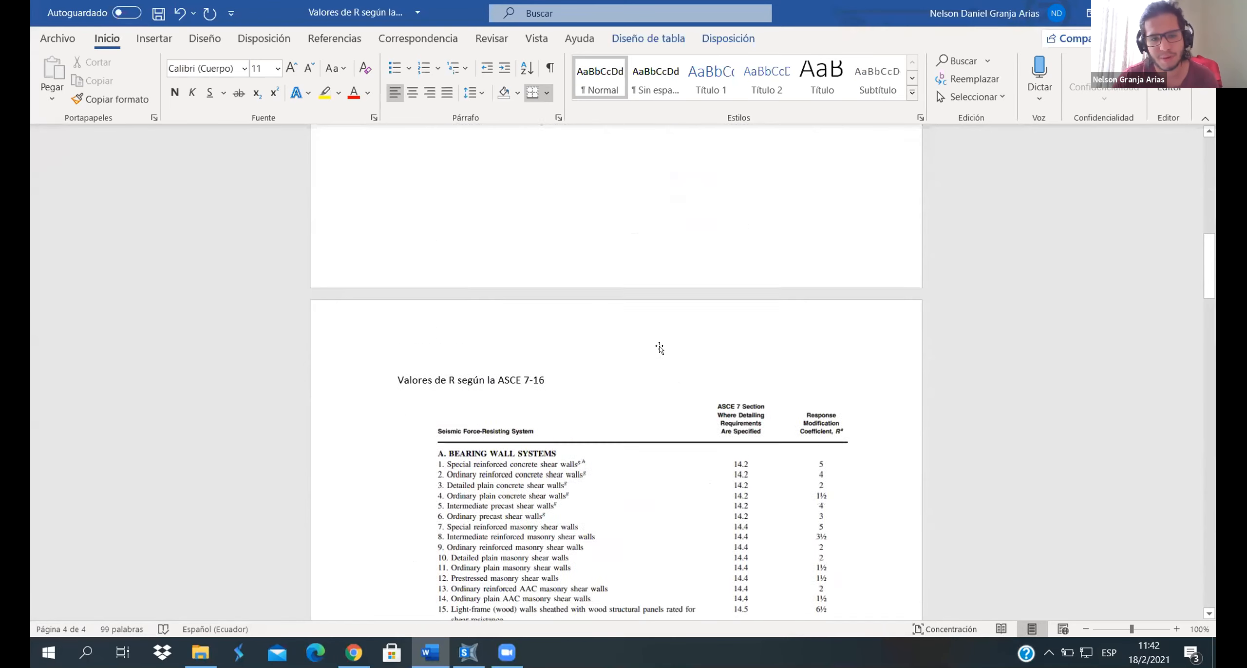
{"action": "scroll", "coordinate": [659, 345], "scroll_direction": "up", "scroll_amount": 3}
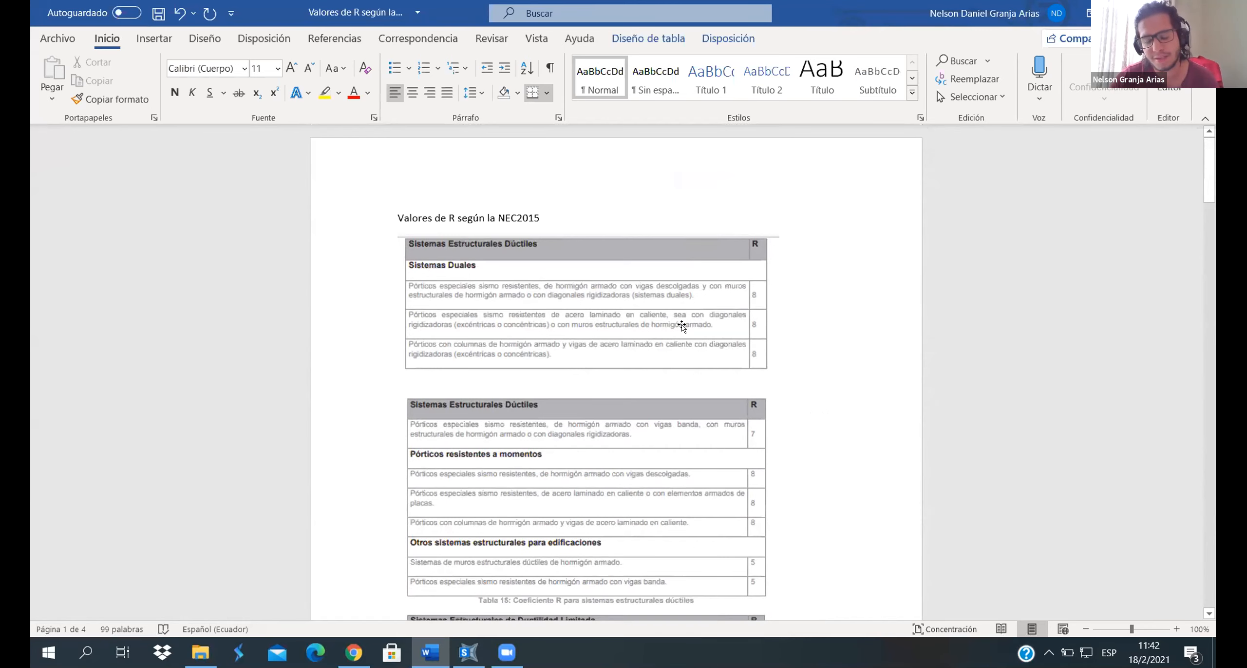
{"action": "scroll", "coordinate": [682, 324], "scroll_direction": "down", "scroll_amount": 15}
{"action": "scroll", "coordinate": [682, 326], "scroll_direction": "down", "scroll_amount": 3}
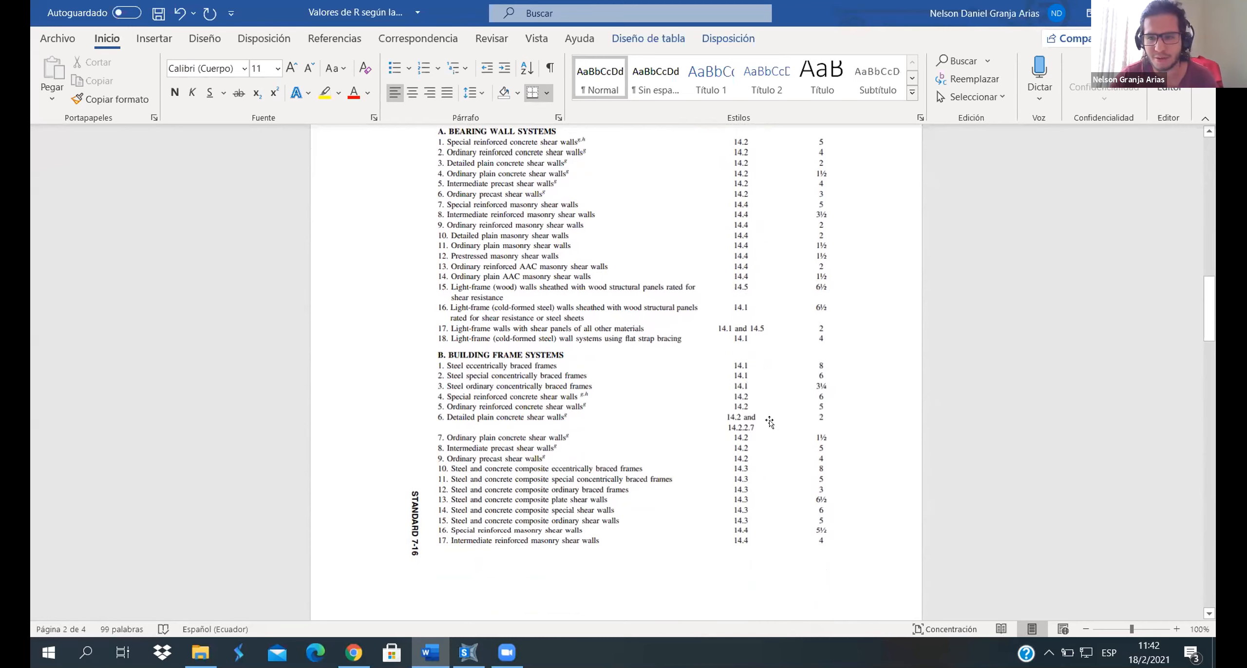
{"action": "scroll", "coordinate": [780, 384], "scroll_direction": "down", "scroll_amount": 10}
{"action": "scroll", "coordinate": [771, 420], "scroll_direction": "down", "scroll_amount": 20}
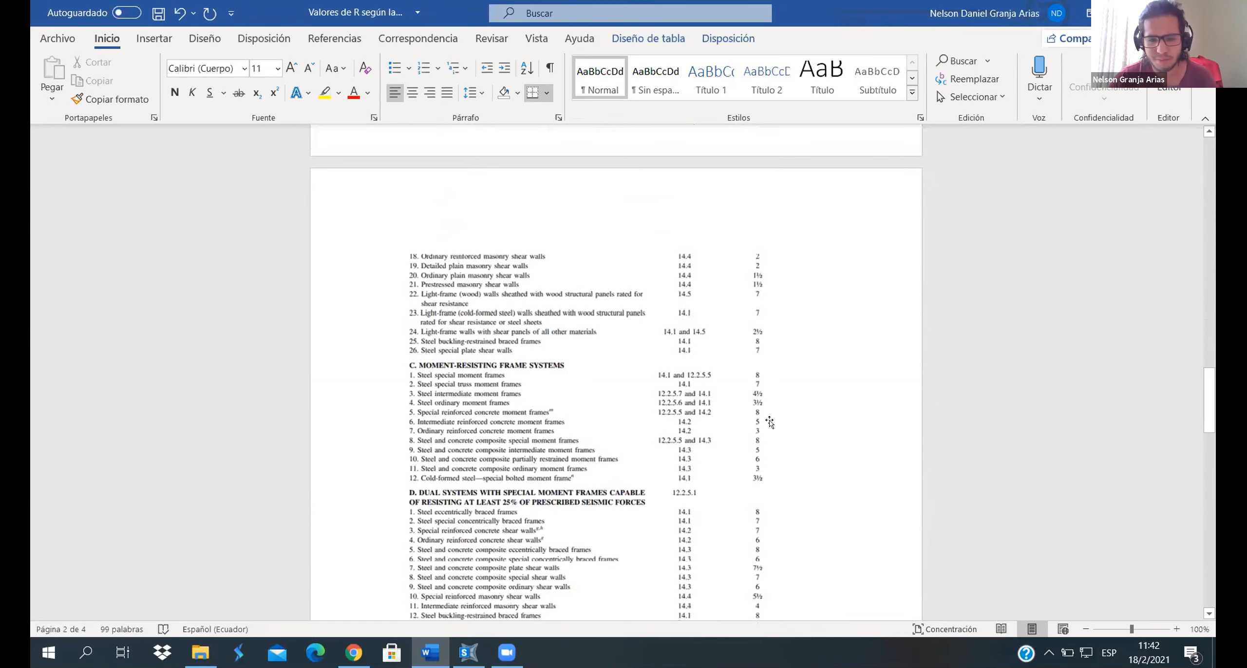
{"action": "scroll", "coordinate": [771, 419], "scroll_direction": "down", "scroll_amount": 1}
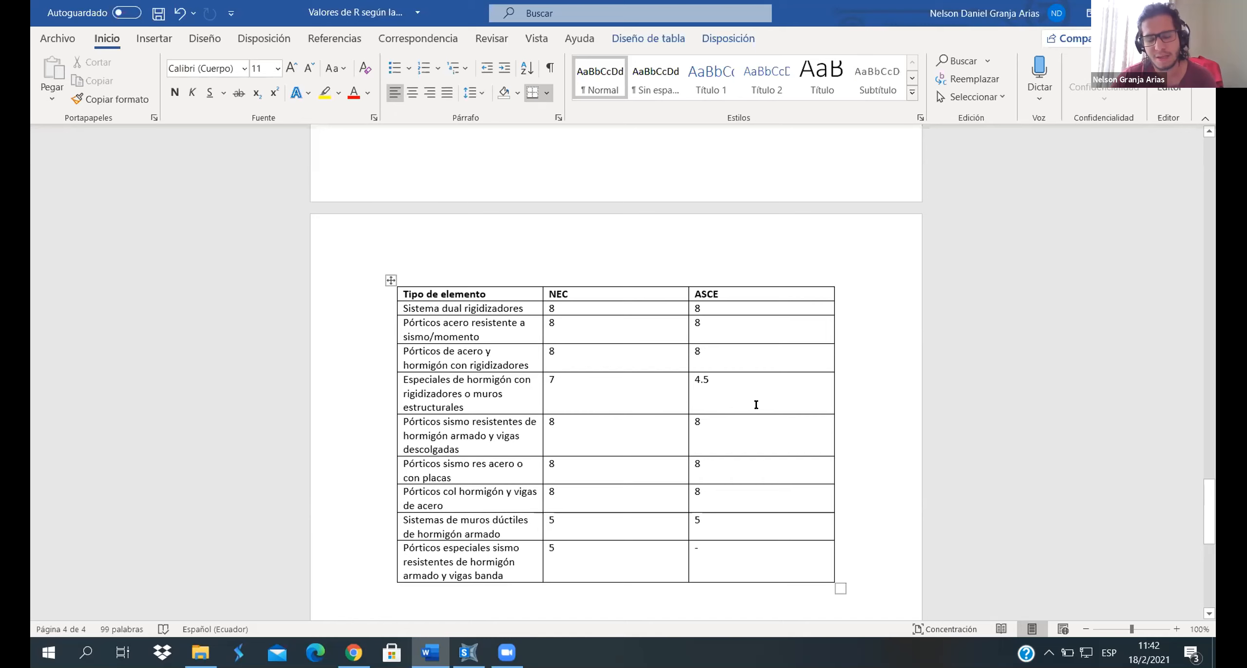
- Re-examine the ASCE 7-16 coefficients from the dual and shear wall-frame interactive systems back to the bearing wall and building frame systems
{"action": "scroll", "coordinate": [756, 405], "scroll_direction": "up", "scroll_amount": 15}
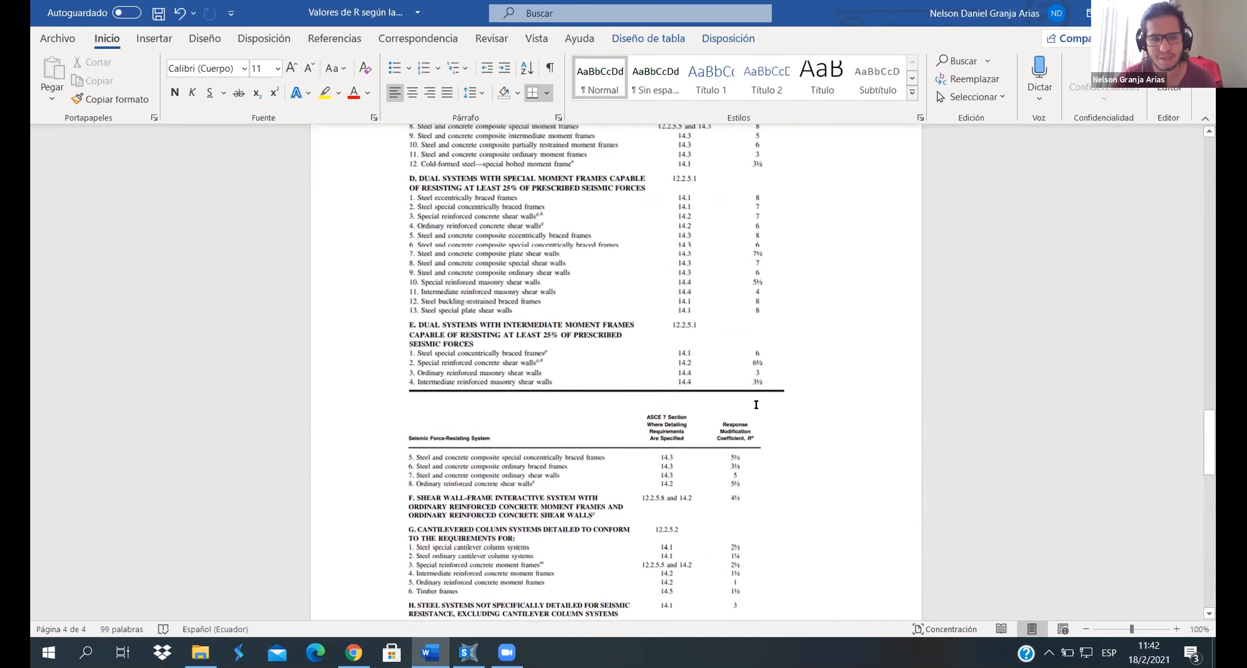
{"action": "scroll", "coordinate": [754, 410], "scroll_direction": "down", "scroll_amount": 5}
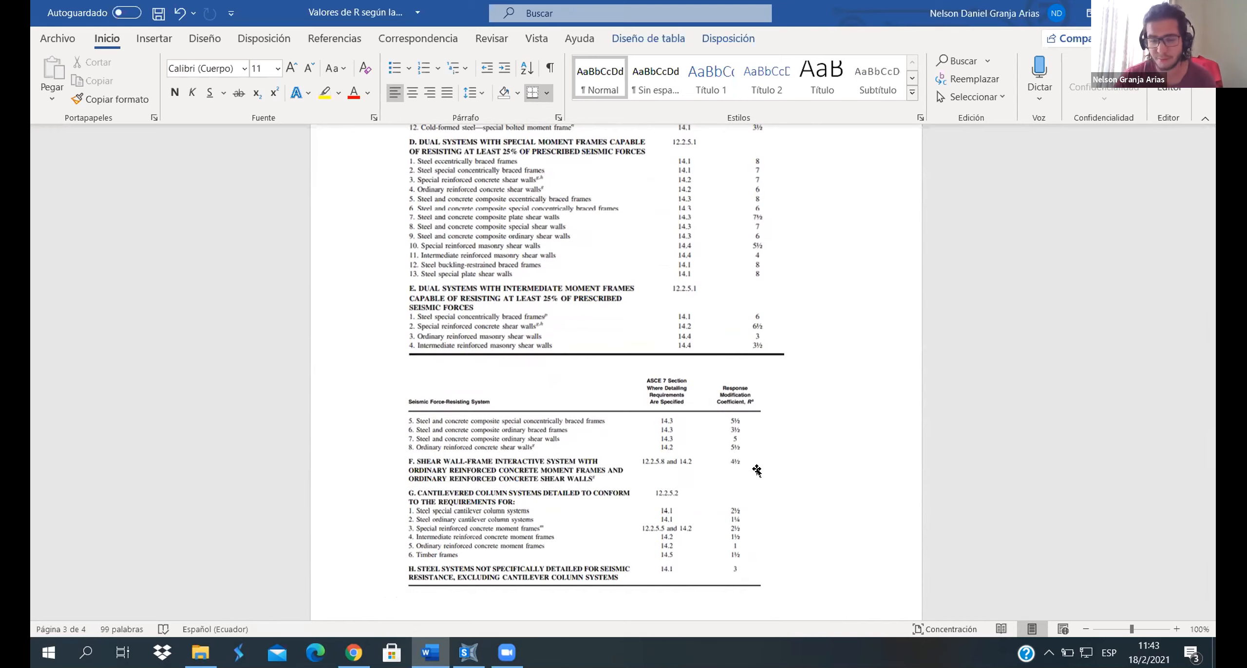
{"action": "scroll", "coordinate": [756, 469], "scroll_direction": "up", "scroll_amount": 15}
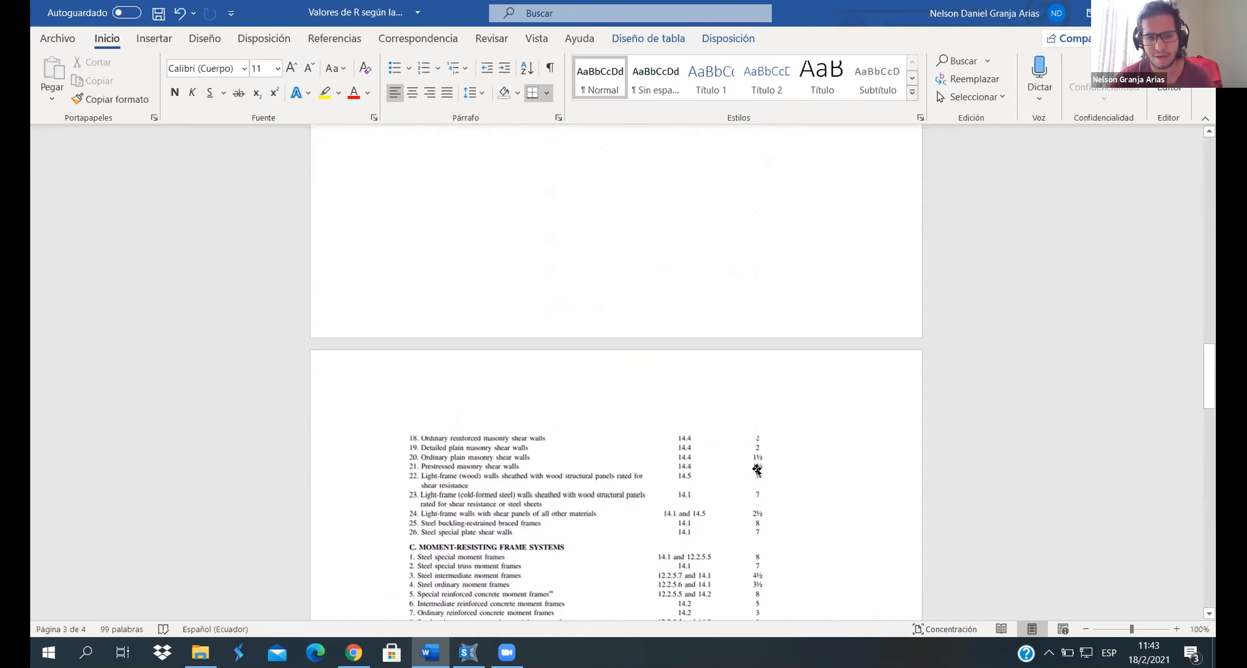
{"action": "scroll", "coordinate": [757, 469], "scroll_direction": "up", "scroll_amount": 3}
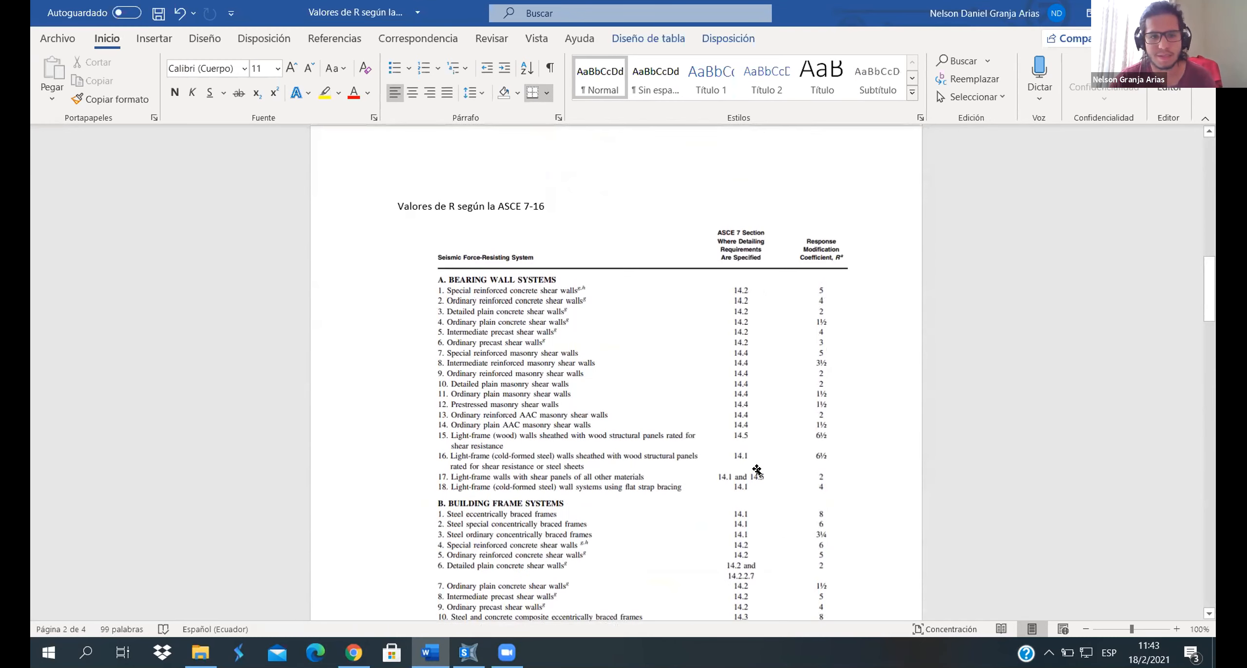
{"action": "scroll", "coordinate": [757, 469], "scroll_direction": "down", "scroll_amount": 4}
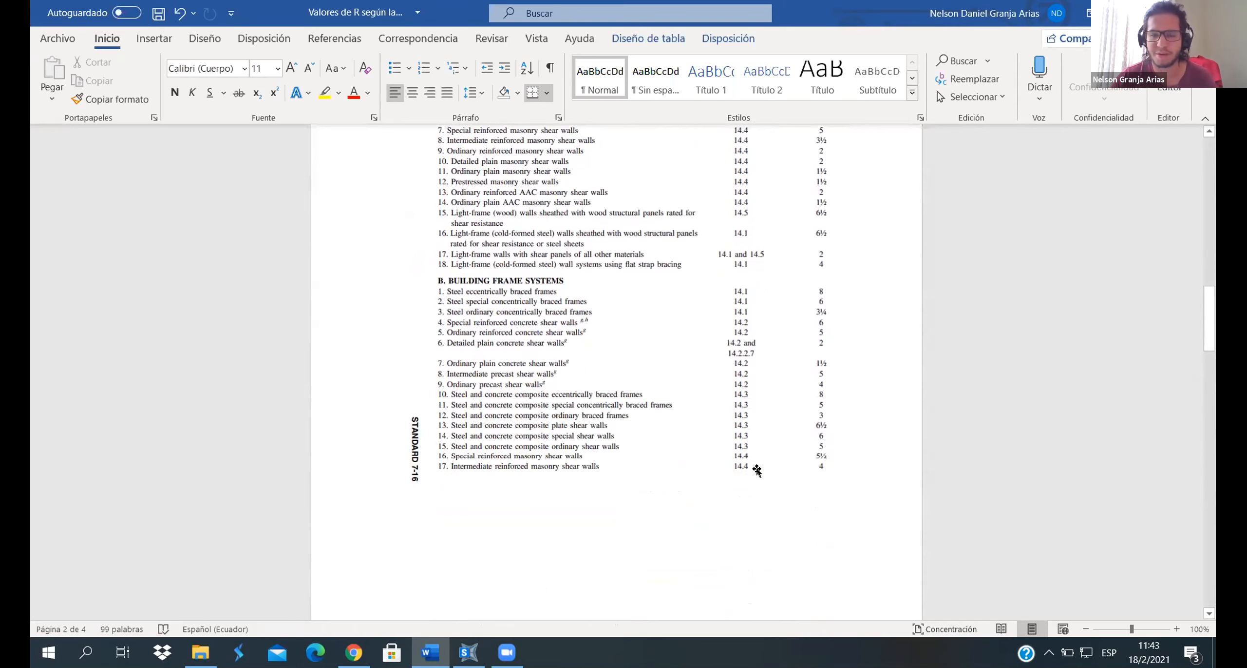
{"action": "scroll", "coordinate": [757, 470], "scroll_direction": "down", "scroll_amount": 18}
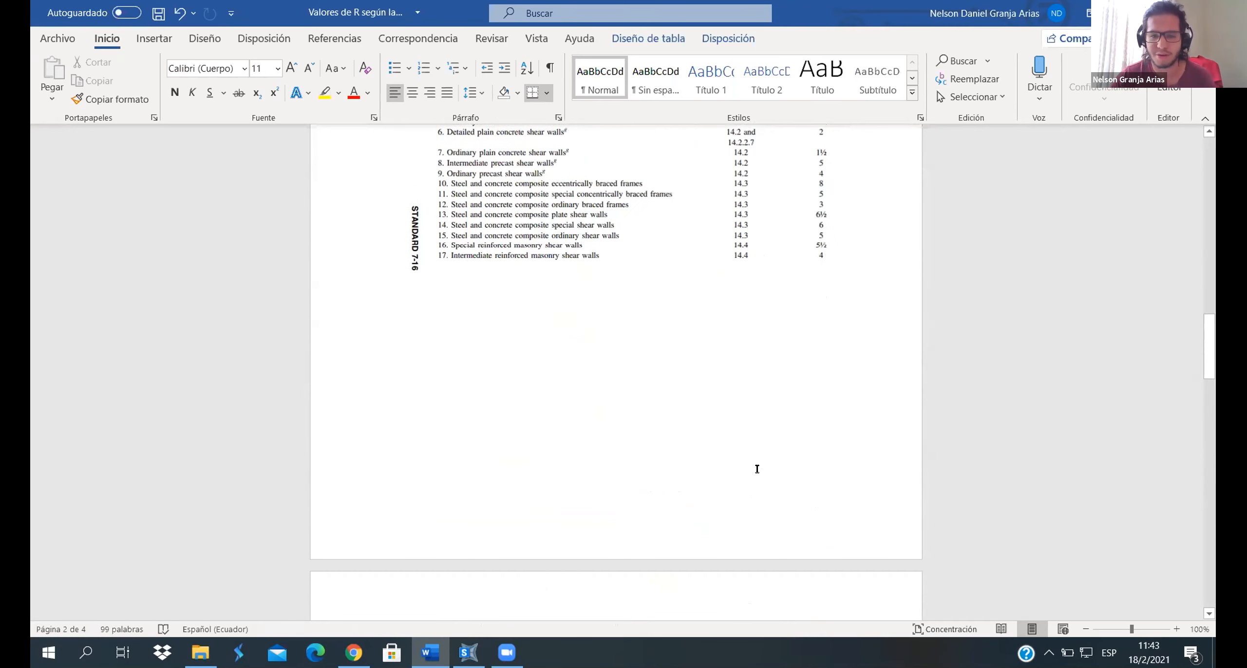
{"action": "scroll", "coordinate": [756, 469], "scroll_direction": "down", "scroll_amount": 4}
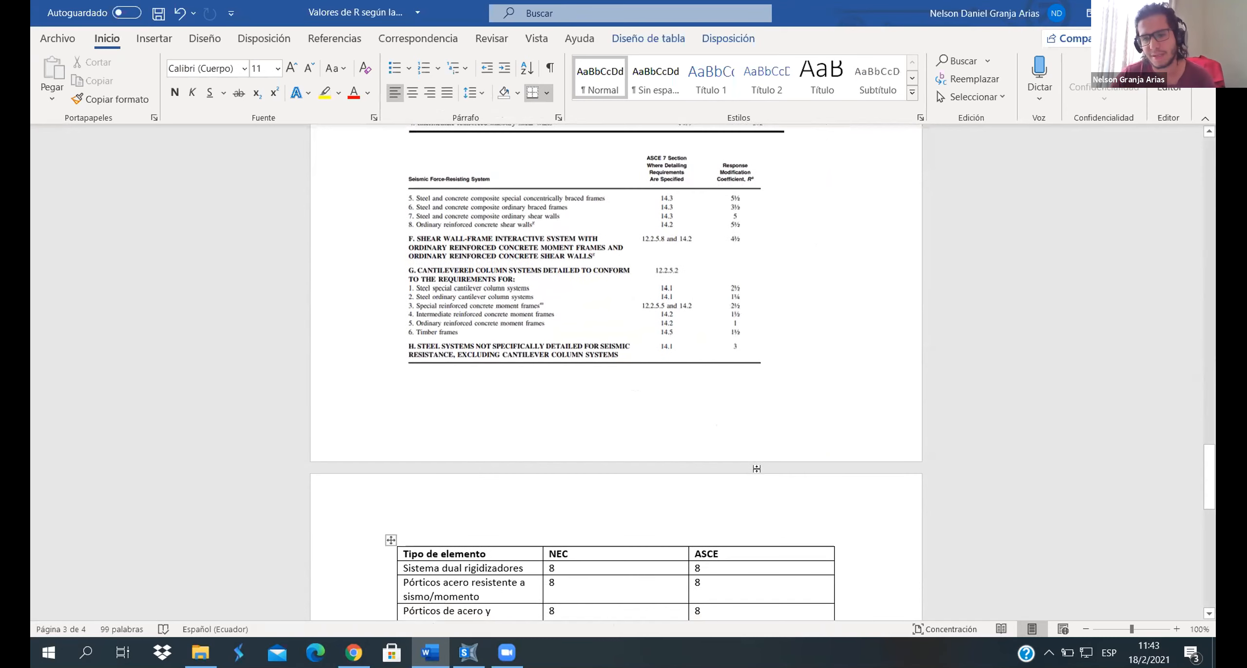
- Return to the NEC versus ASCE comparison table and briefly select the words "vigas banda" in its last row
{"action": "scroll", "coordinate": [756, 469], "scroll_direction": "down", "scroll_amount": 3}
{"action": "scroll", "coordinate": [759, 468], "scroll_direction": "down", "scroll_amount": 2}
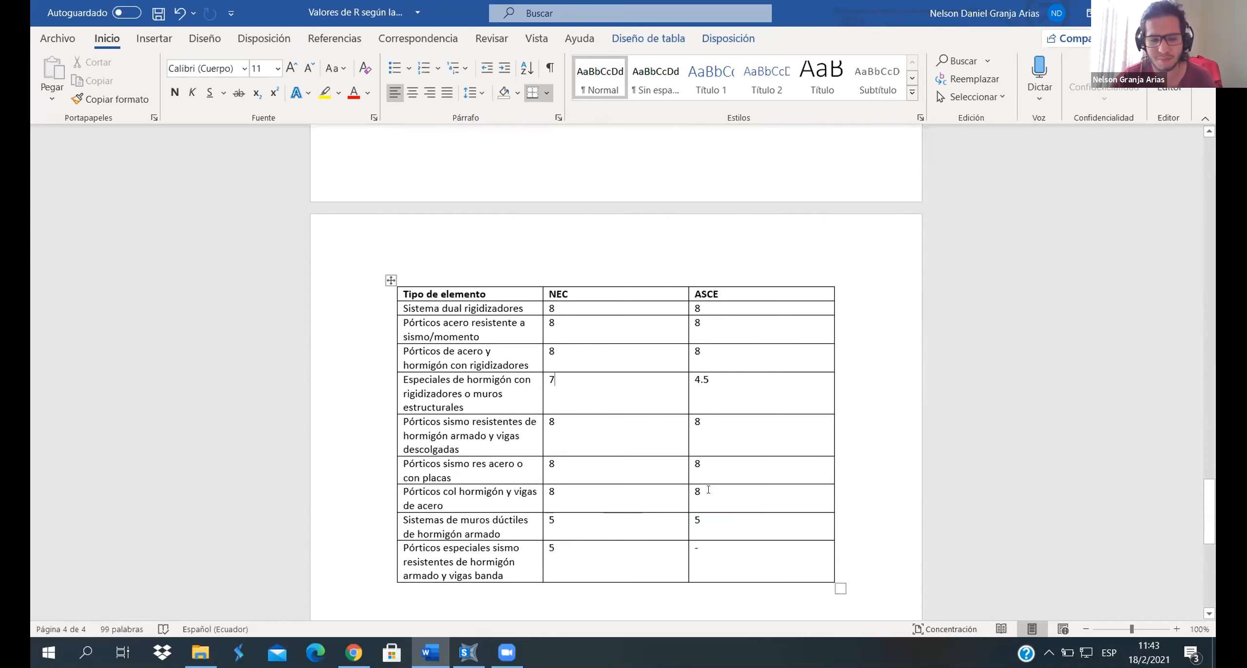
{"action": "left_click_drag", "start_coordinate": [503, 575], "coordinate": [449, 575]}
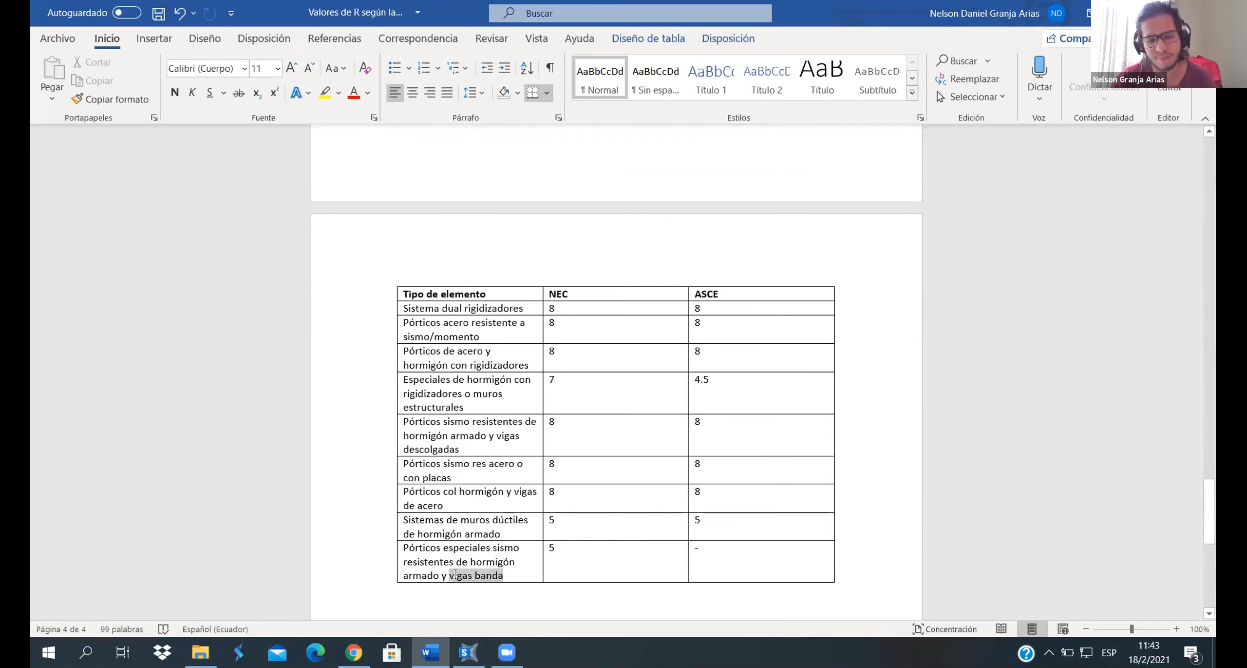
{"action": "left_click", "coordinate": [501, 575]}
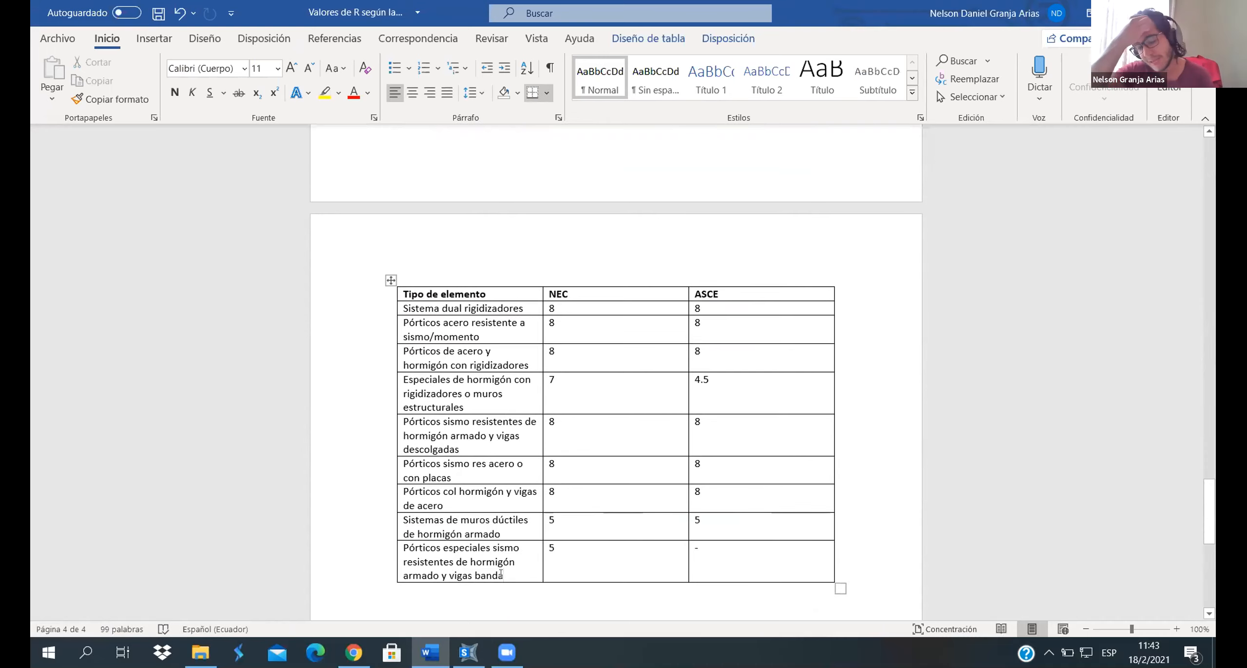
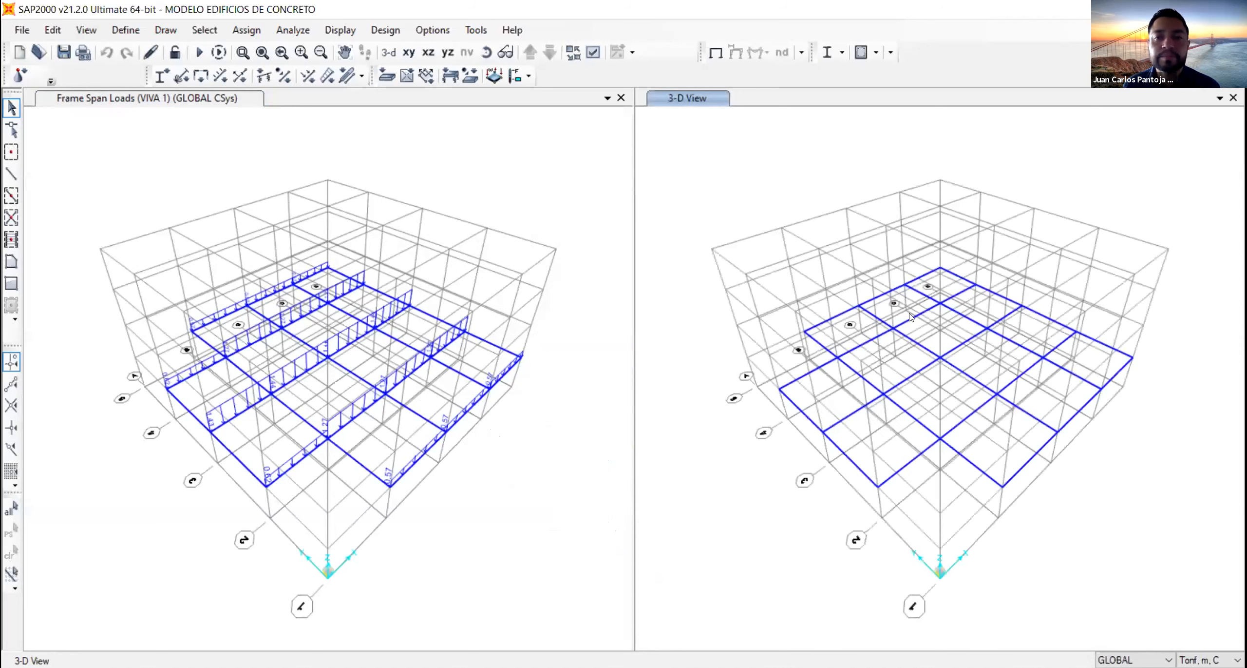
- Switch the second view to the X-Y plan of the beam level at Z=3.4
{"action": "left_click", "coordinate": [429, 54]}
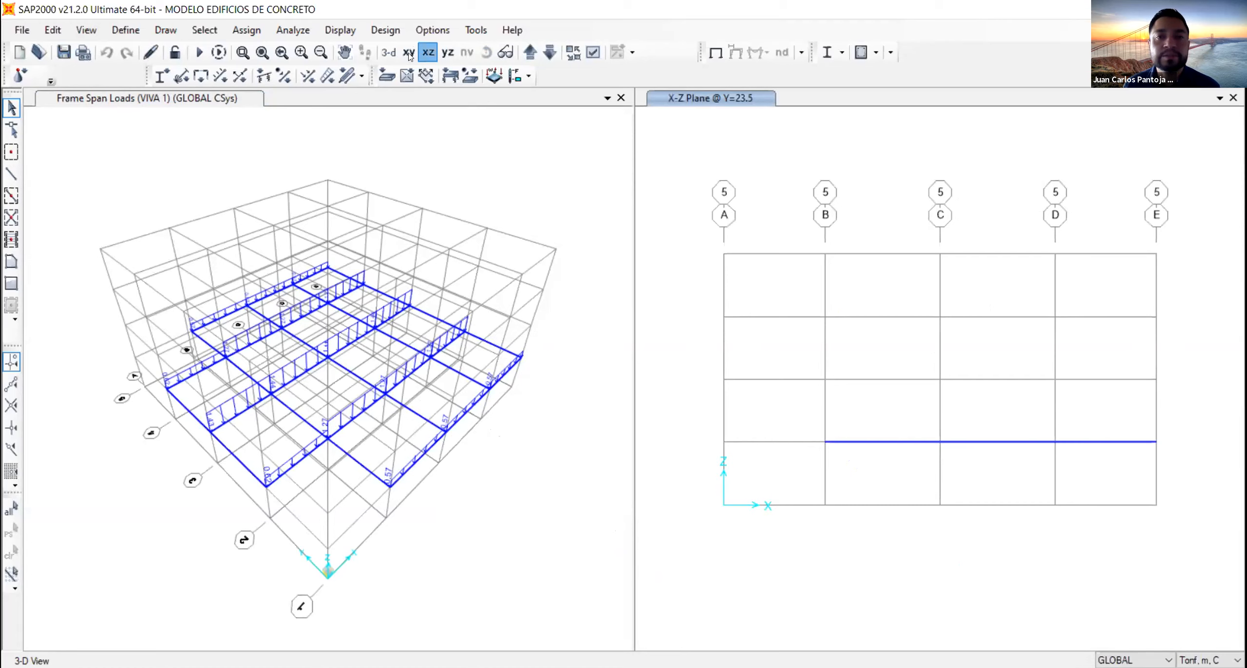
{"action": "left_click", "coordinate": [408, 54]}
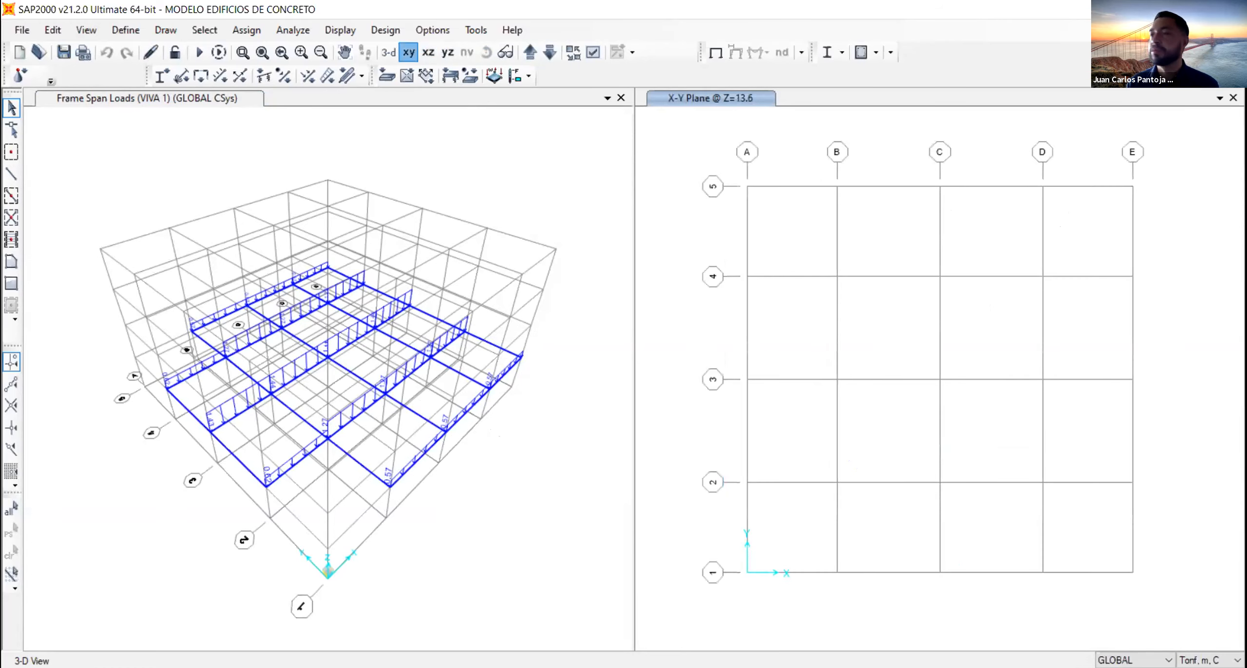
{"action": "left_click", "coordinate": [530, 54]}
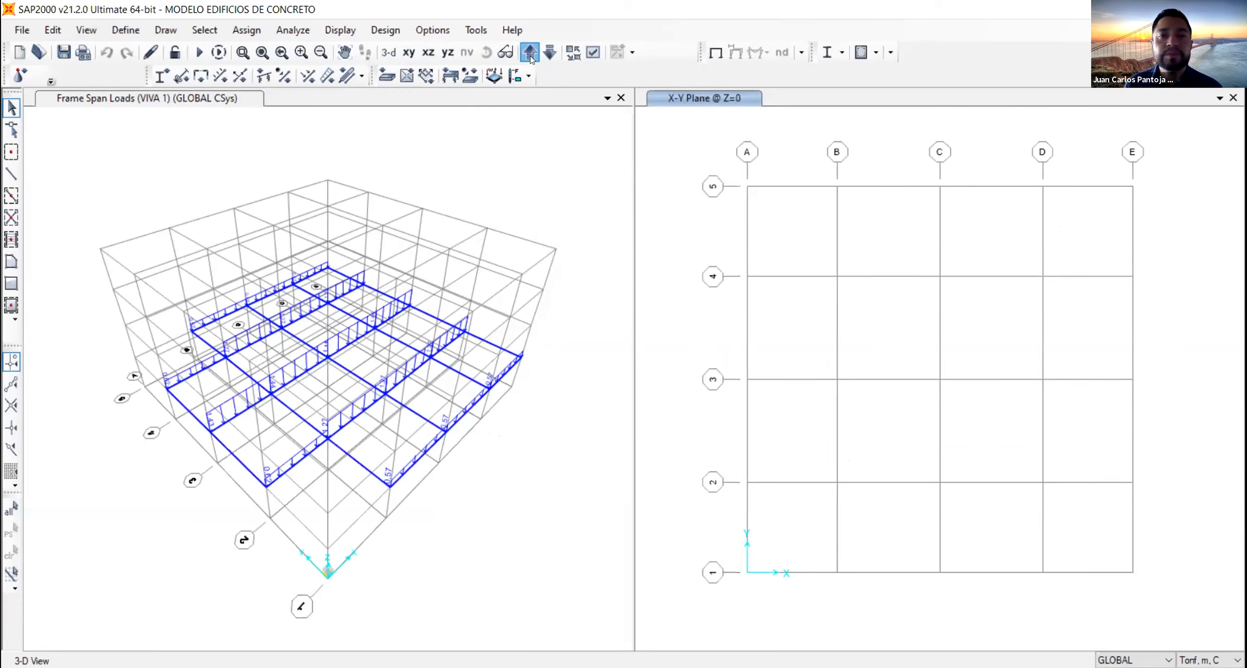
{"action": "left_click", "coordinate": [531, 54]}
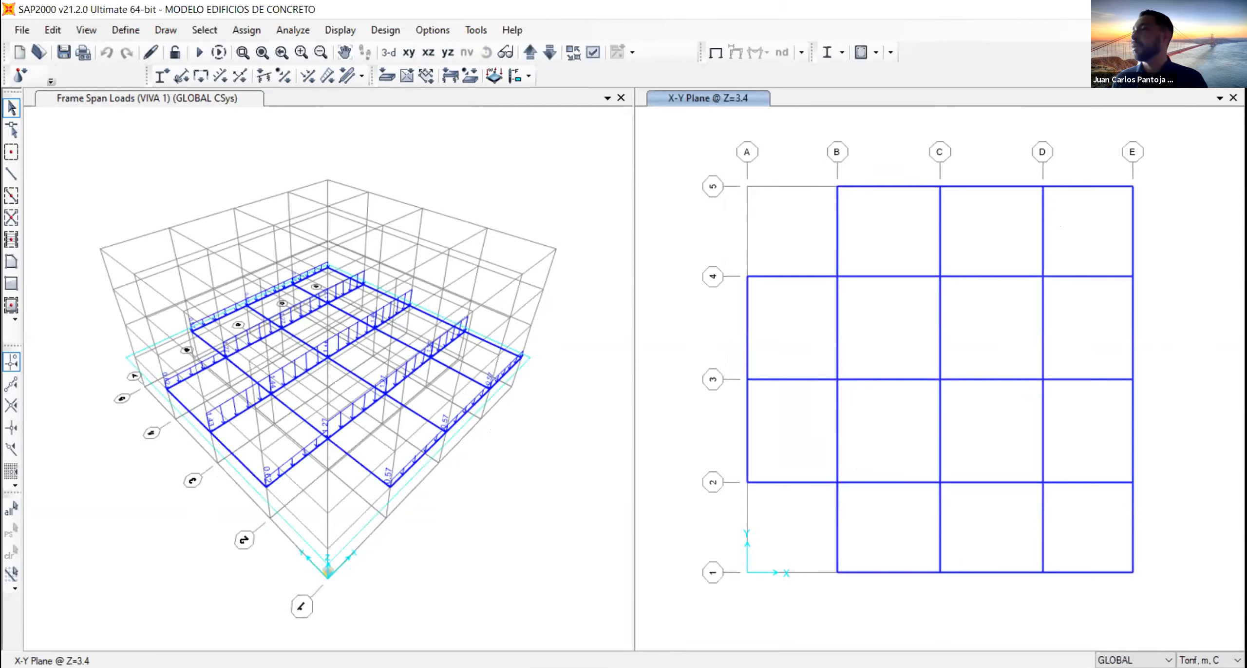
- Display the frame span loading forces of load pattern MUERTA 2 with their values in the 3-D view
{"action": "left_click", "coordinate": [385, 501]}
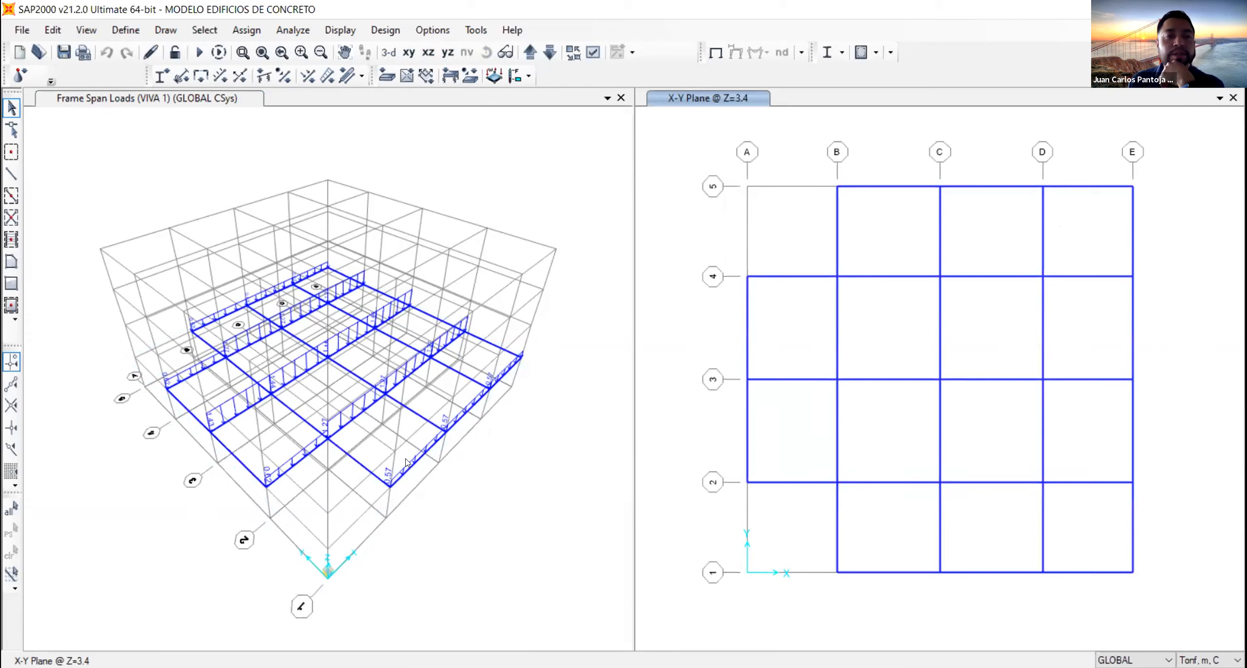
{"action": "left_click", "coordinate": [457, 134]}
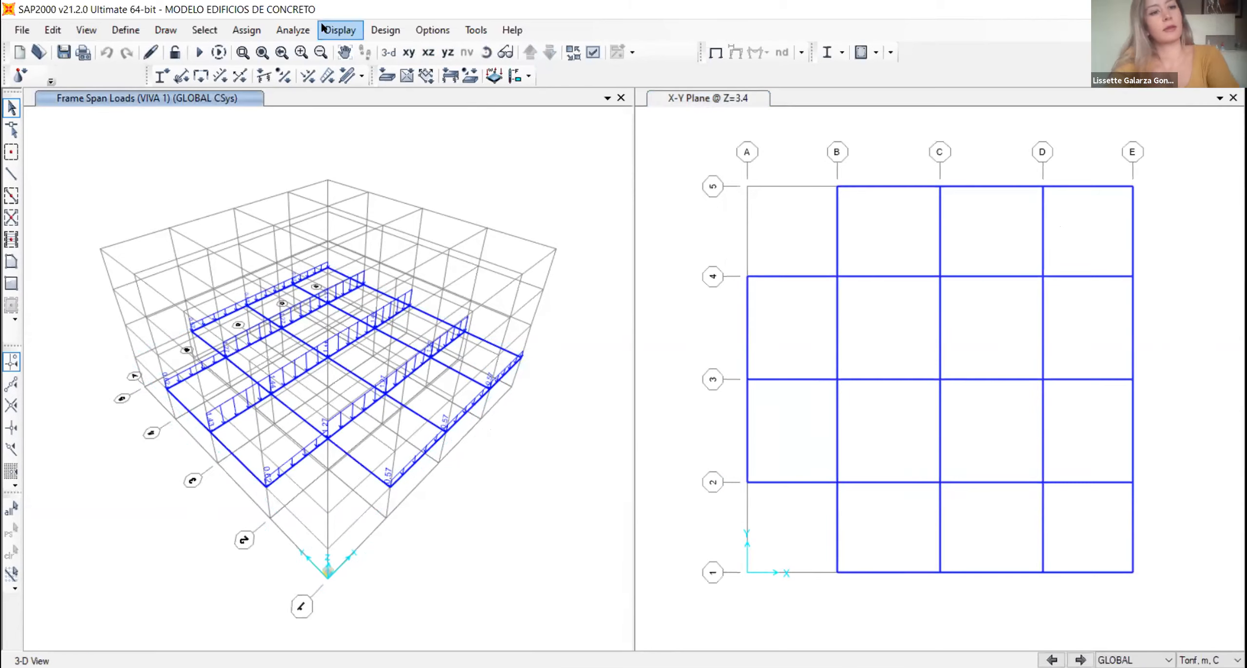
{"action": "left_click", "coordinate": [340, 30]}
{"action": "mouse_move", "coordinate": [487, 115]}
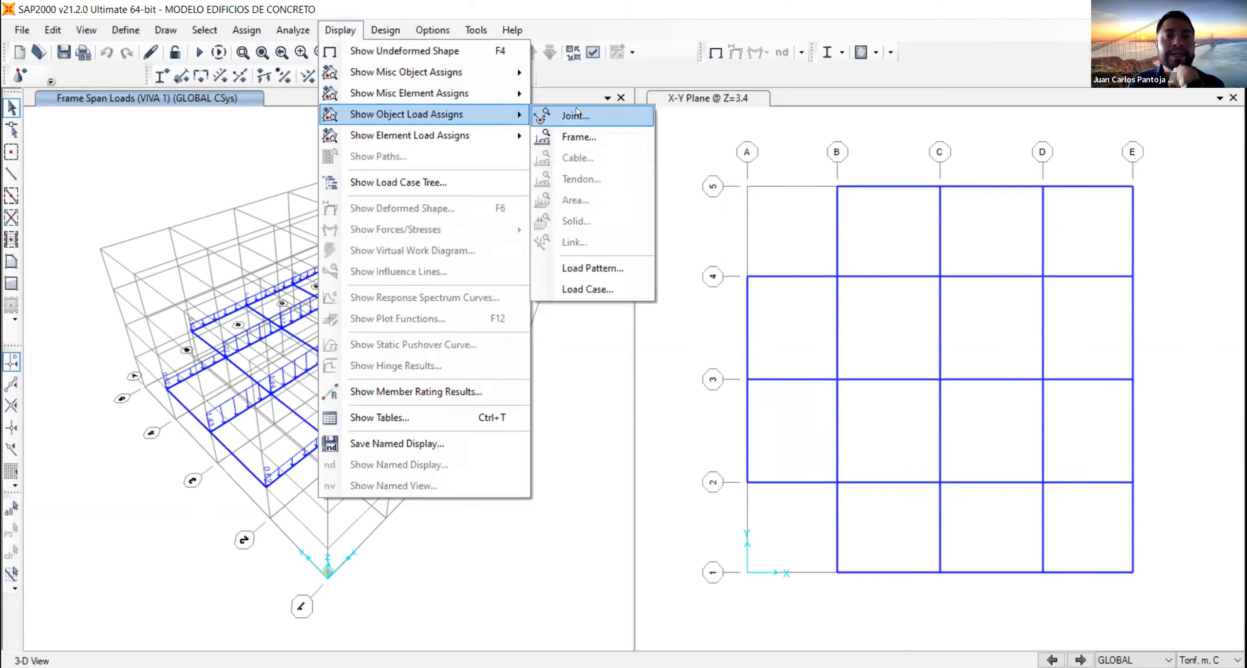
{"action": "left_click", "coordinate": [588, 136]}
{"action": "left_click", "coordinate": [622, 171]}
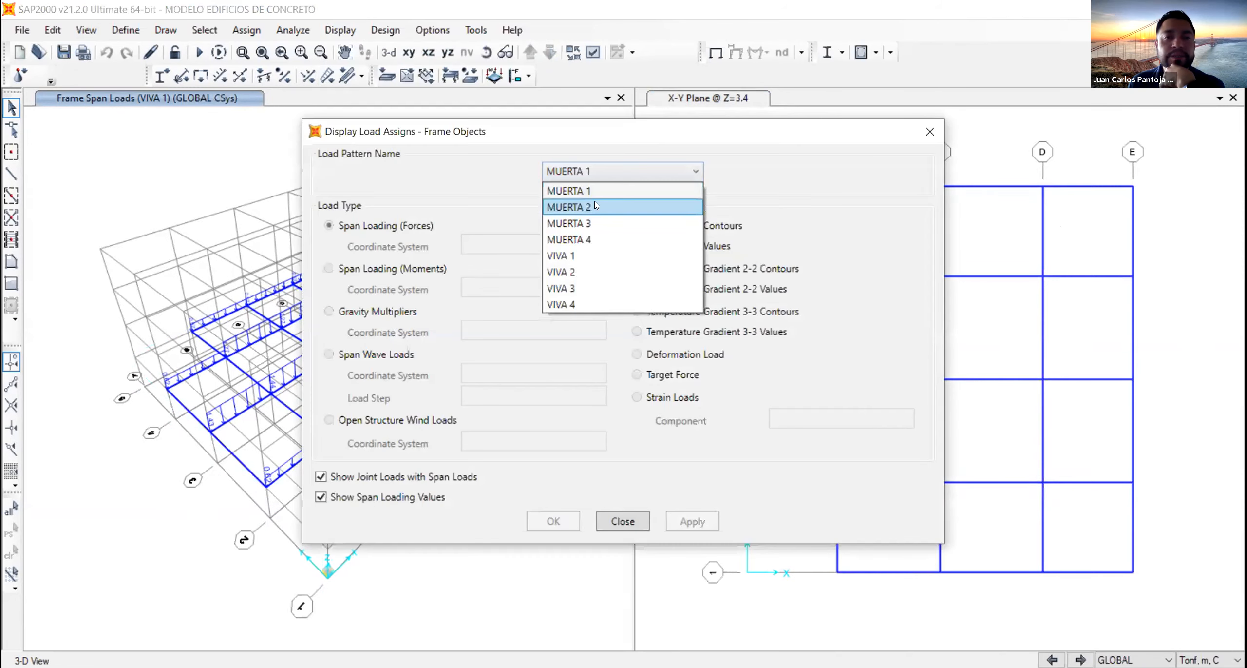
{"action": "left_click", "coordinate": [595, 201]}
{"action": "left_click", "coordinate": [679, 523]}
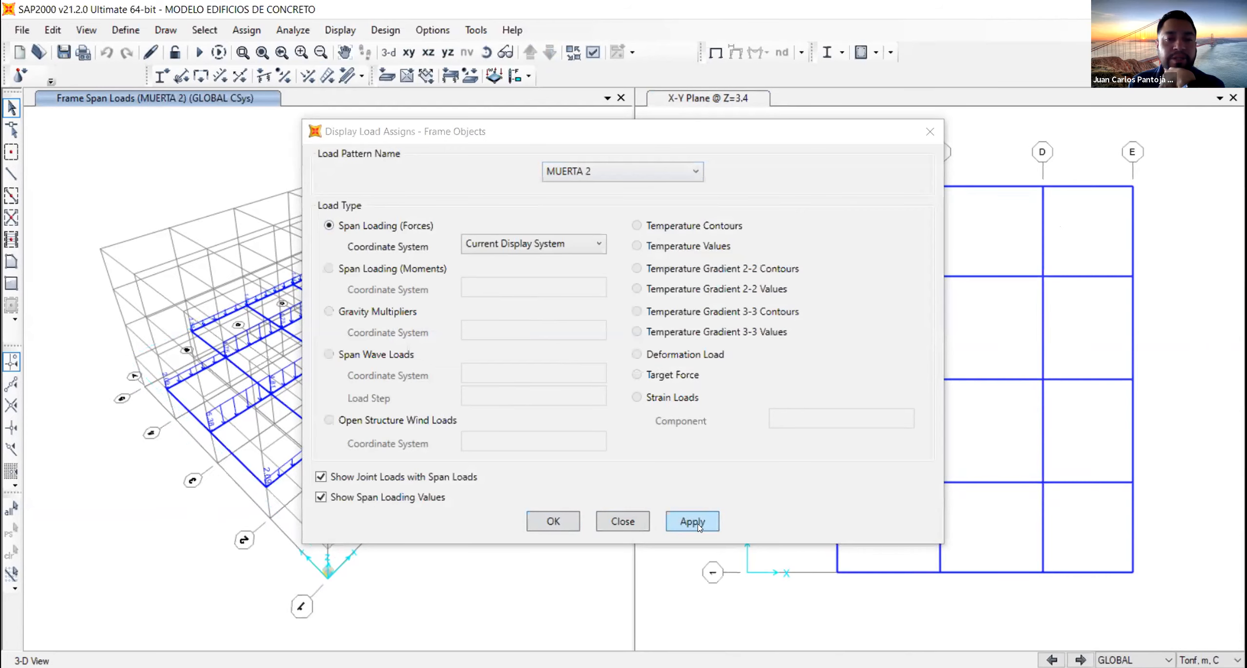
{"action": "left_click", "coordinate": [554, 522]}
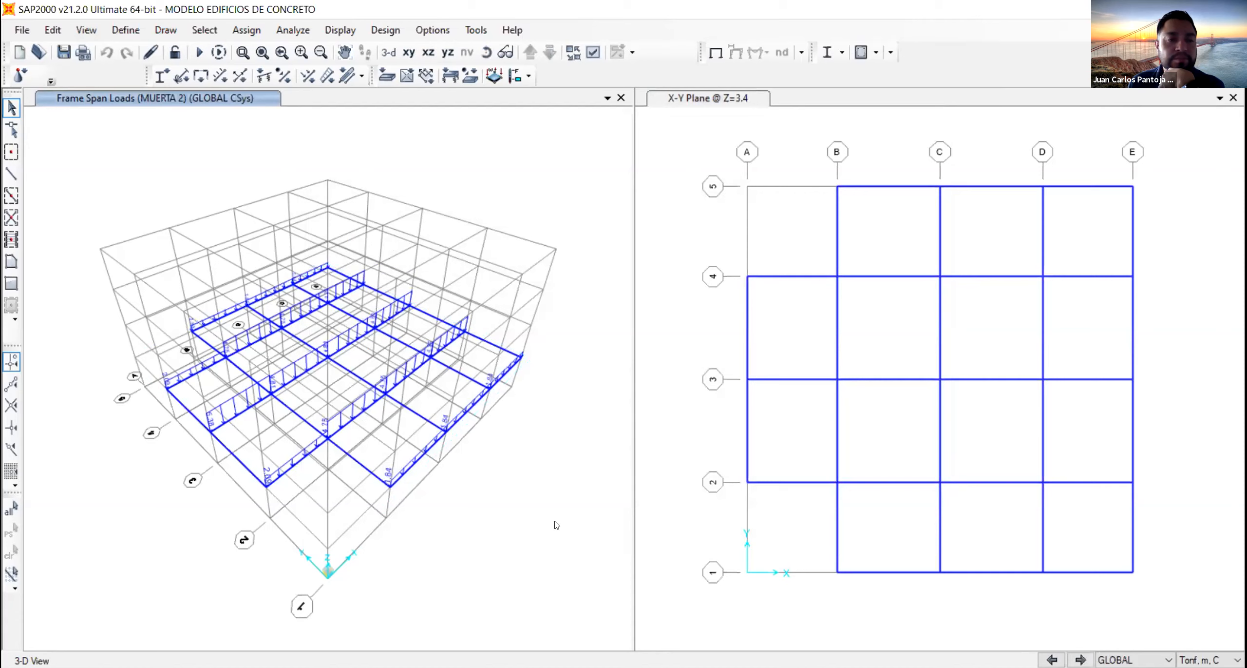
- Select all Y-direction beams on grid lines A to E in the Z=3.4 plan
{"action": "left_click", "coordinate": [748, 322]}
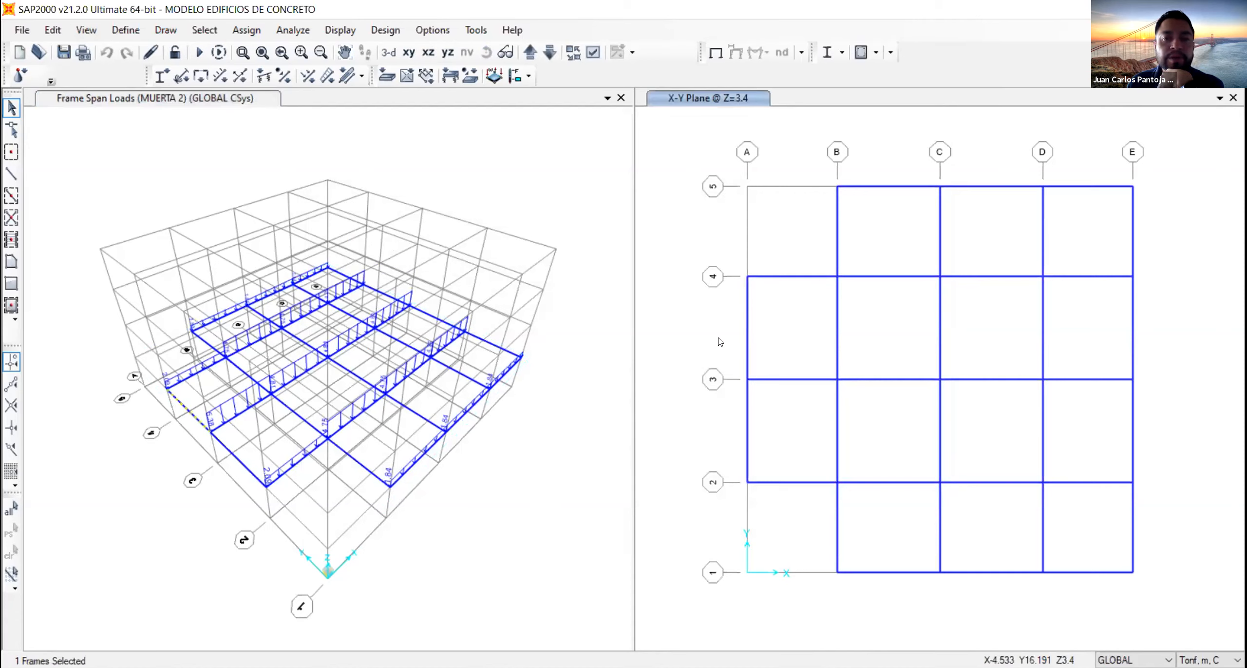
{"action": "left_click_drag", "start_coordinate": [785, 445], "coordinate": [723, 422]}
{"action": "left_click_drag", "start_coordinate": [817, 160], "coordinate": [858, 628]}
{"action": "left_click_drag", "start_coordinate": [920, 149], "coordinate": [947, 603]}
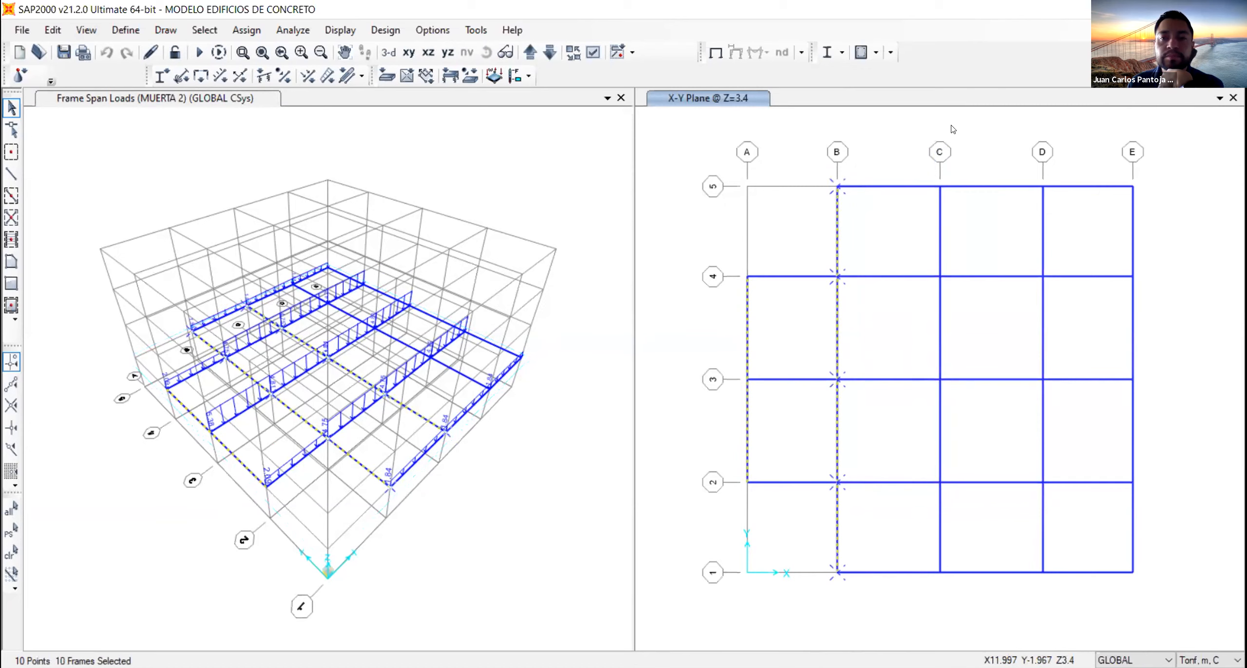
{"action": "left_click_drag", "start_coordinate": [1031, 158], "coordinate": [1066, 604]}
{"action": "left_click_drag", "start_coordinate": [1123, 159], "coordinate": [1153, 615]}
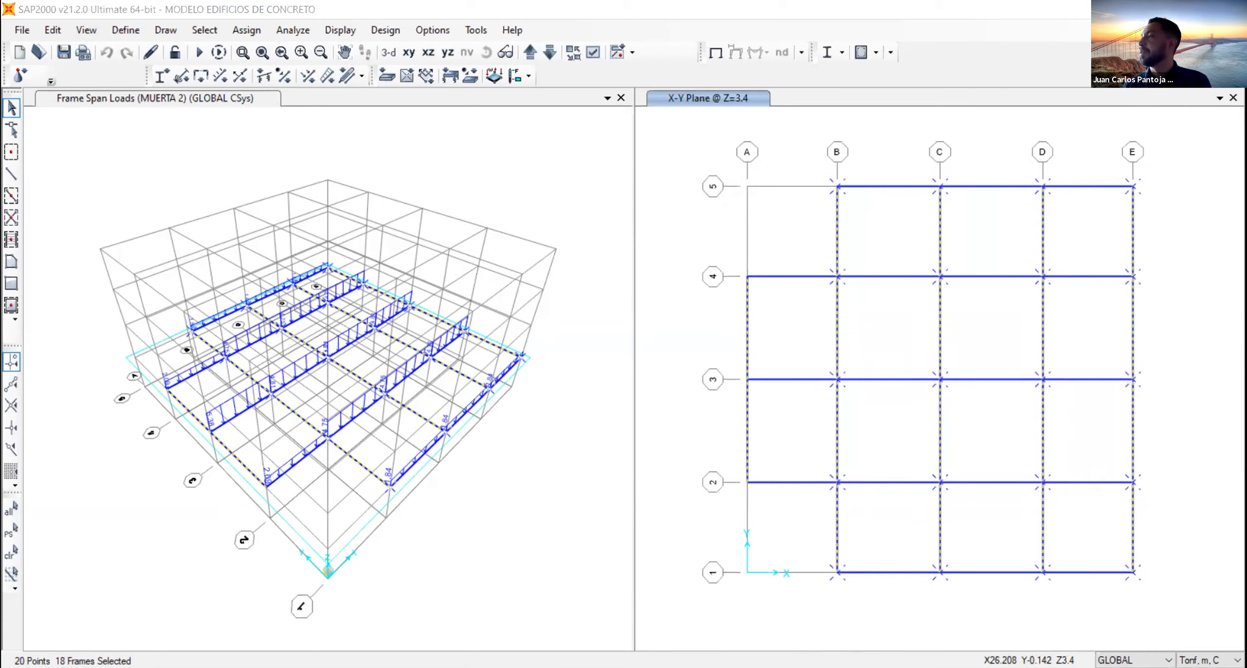
- Assign a uniform gravity load of 5.63 tonf/m in pattern MUERTA 2 to the selected beams, replacing existing loads
{"action": "left_click", "coordinate": [426, 154]}
{"action": "left_click", "coordinate": [292, 77]}
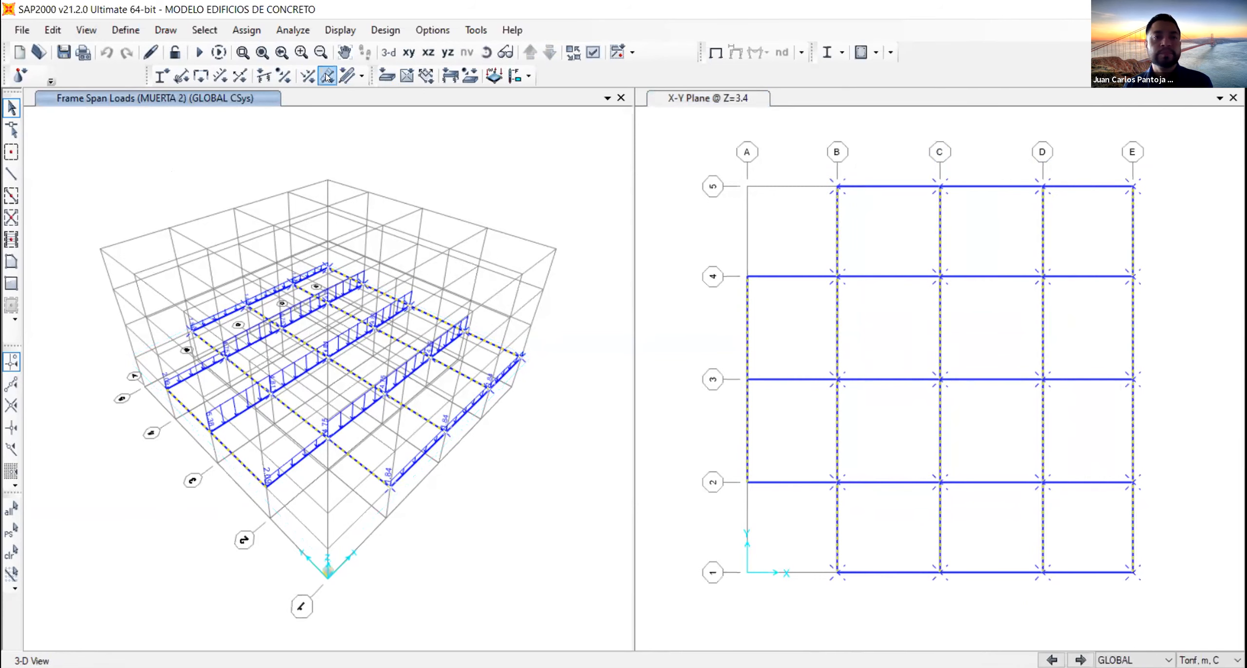
{"action": "left_click", "coordinate": [611, 213]}
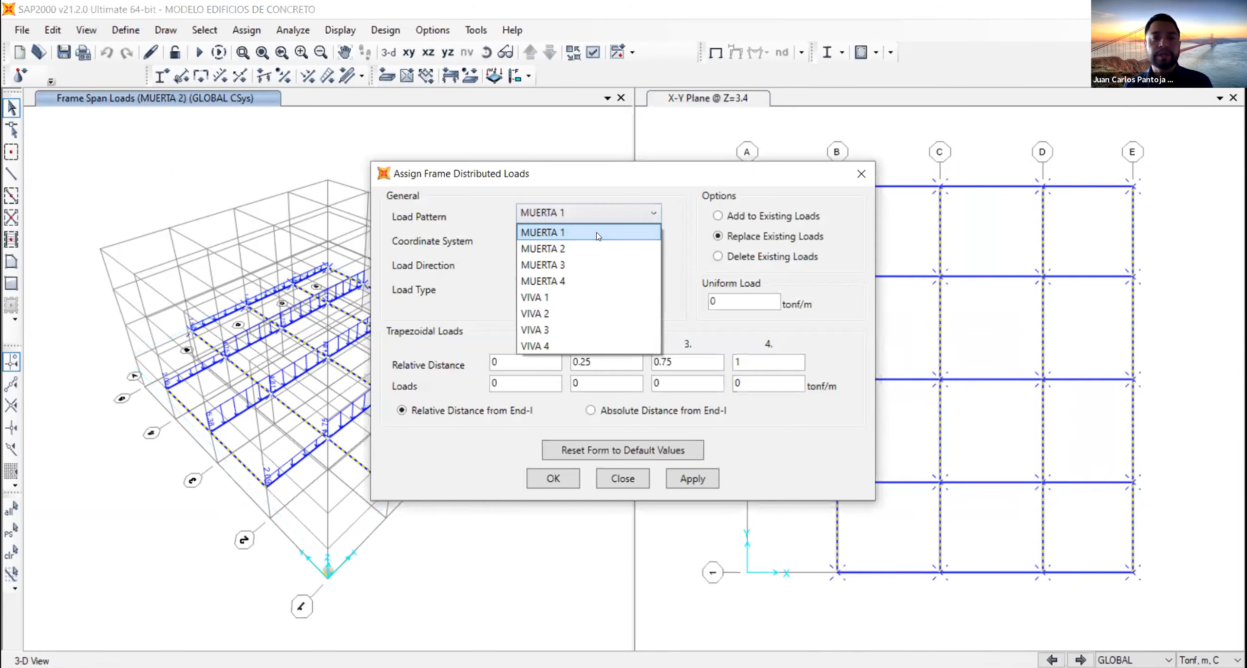
{"action": "left_click", "coordinate": [597, 249]}
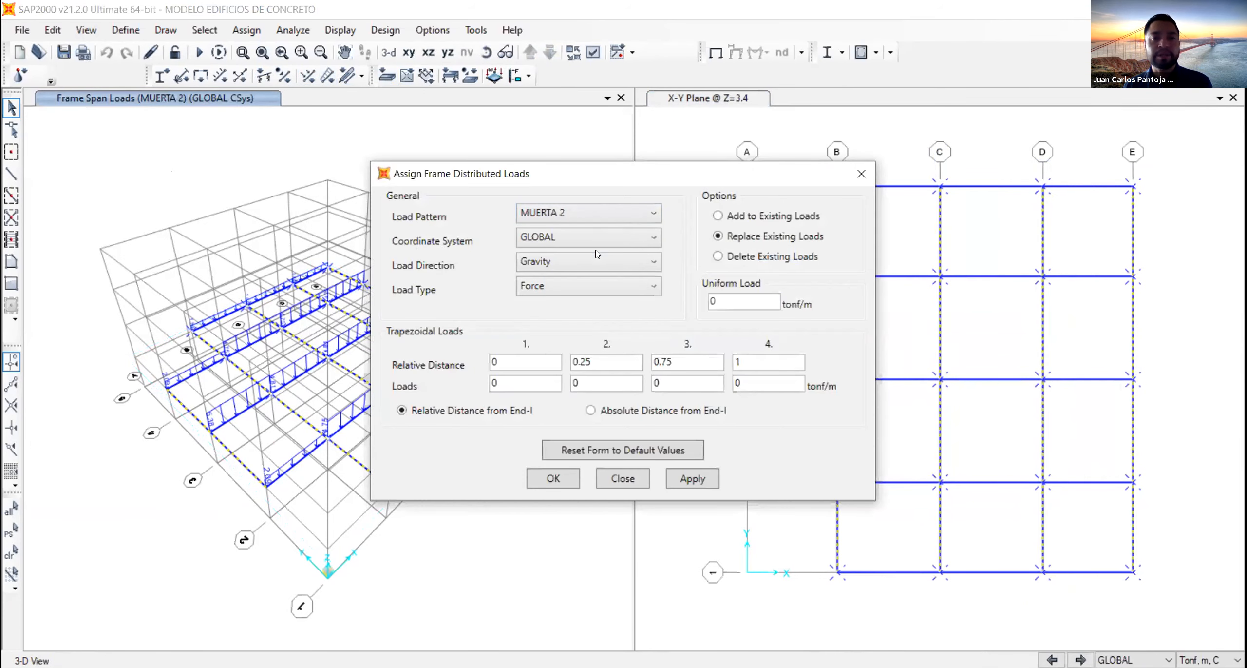
{"action": "double_click", "coordinate": [742, 296]}
{"action": "type", "text": "6"}
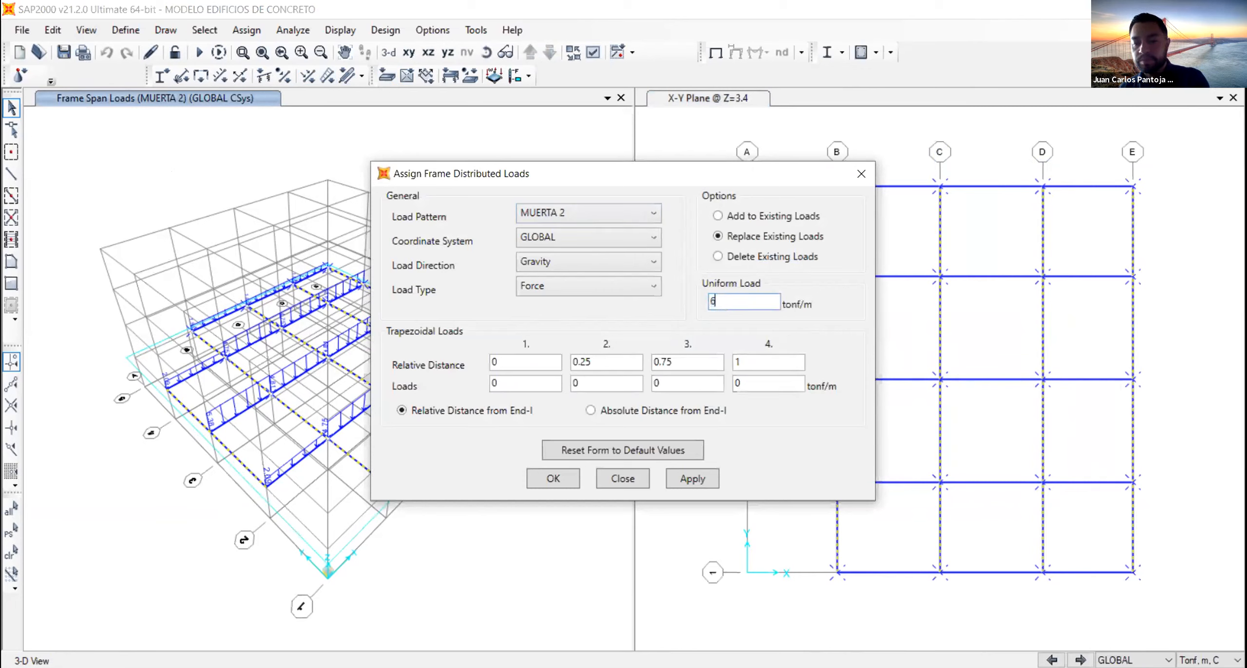
{"action": "type", "text": ".63"}
{"action": "left_click", "coordinate": [678, 468]}
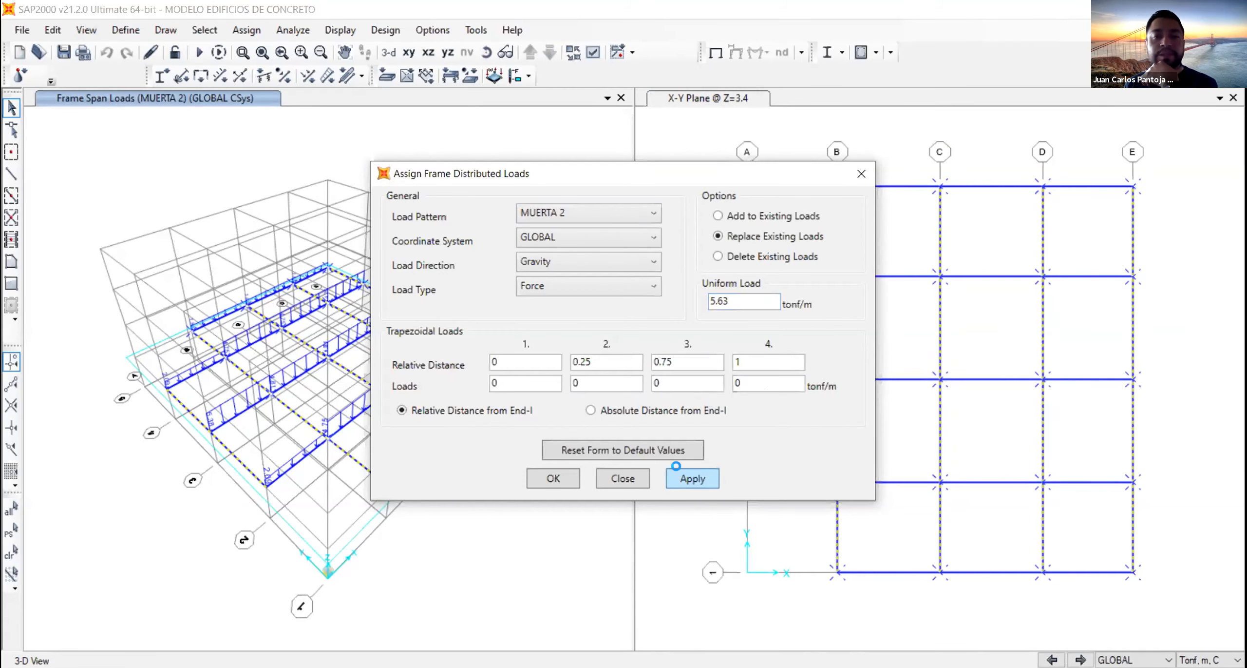
{"action": "left_click", "coordinate": [545, 480]}
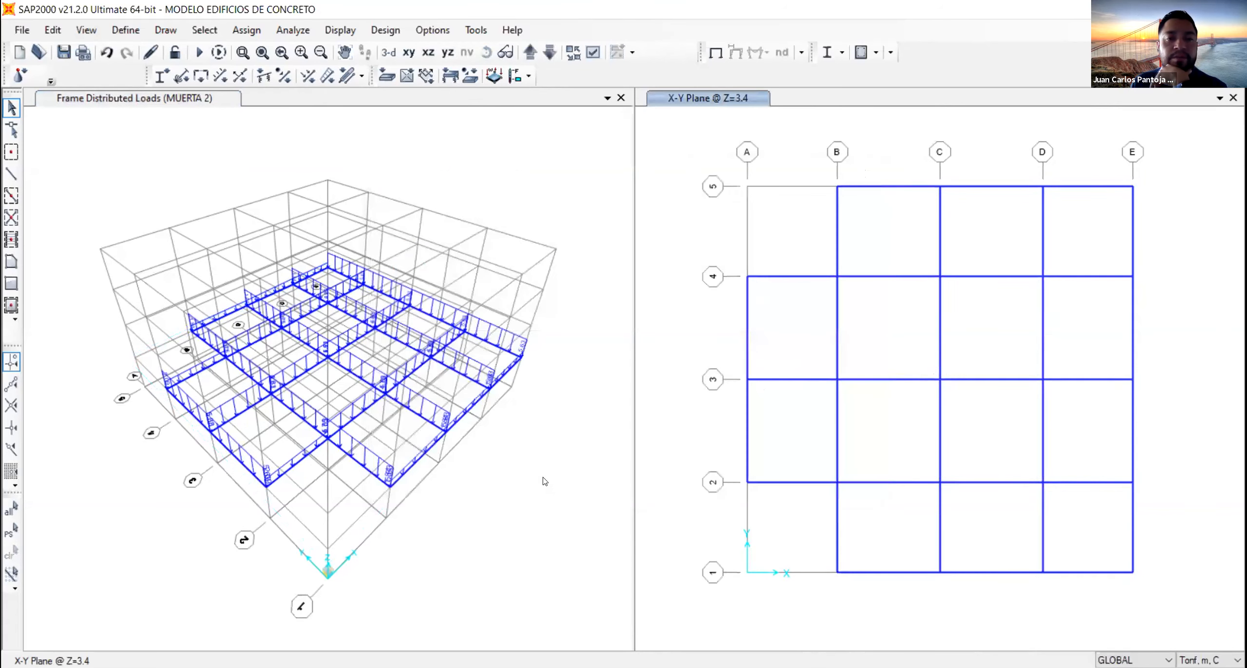
- Advance the 3-D frame load display to load pattern VIVA 1
{"action": "left_click", "coordinate": [547, 203]}
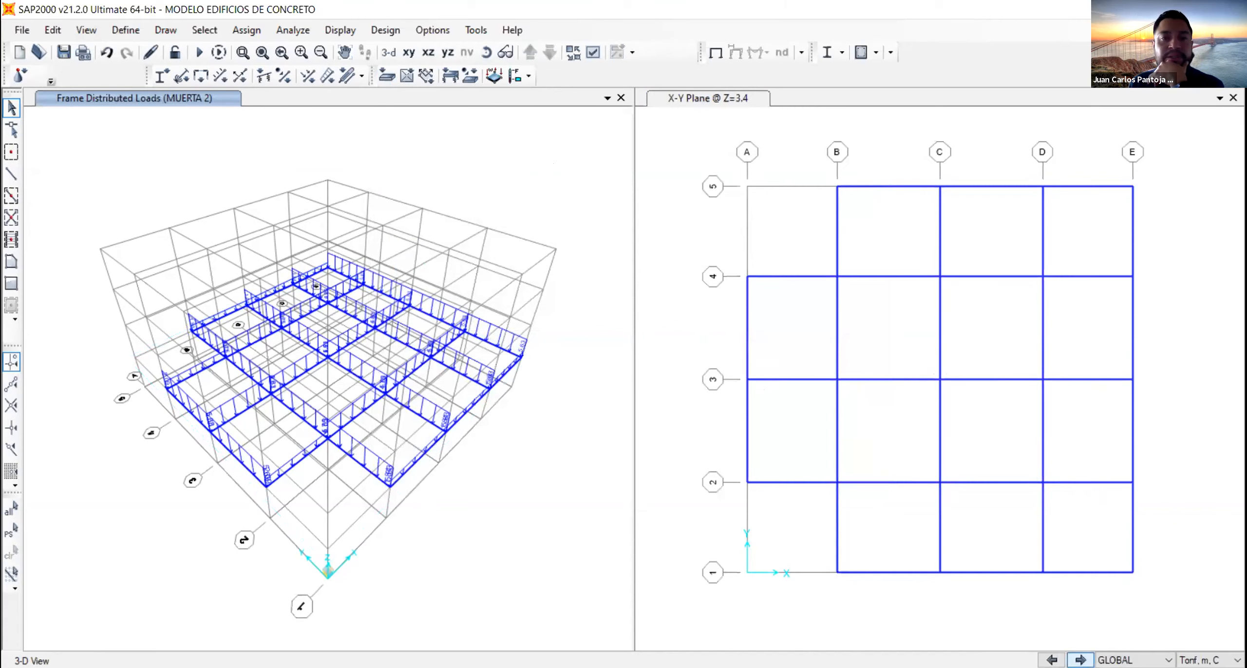
{"action": "left_click", "coordinate": [1081, 659]}
{"action": "left_click", "coordinate": [1081, 660]}
{"action": "left_click", "coordinate": [1081, 659]}
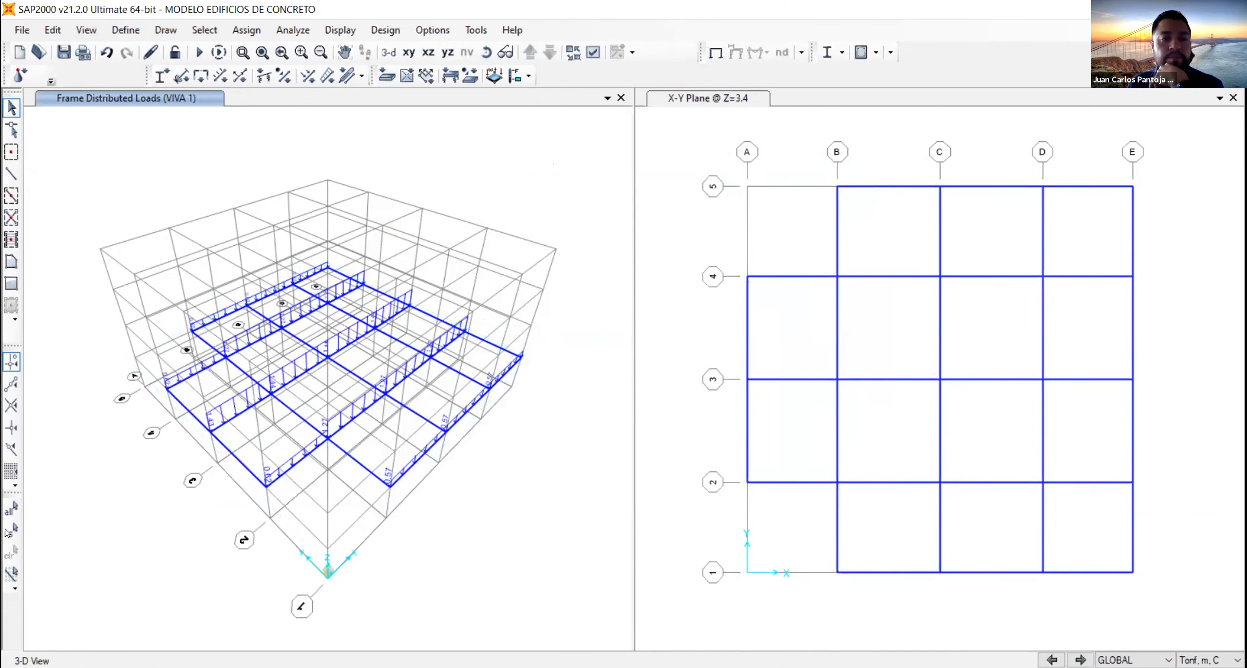
- Restore the previous beam selection and assign it a uniform VIVA 1 gravity load of 1.5 tonf/m, replacing existing loads
{"action": "left_click", "coordinate": [11, 529]}
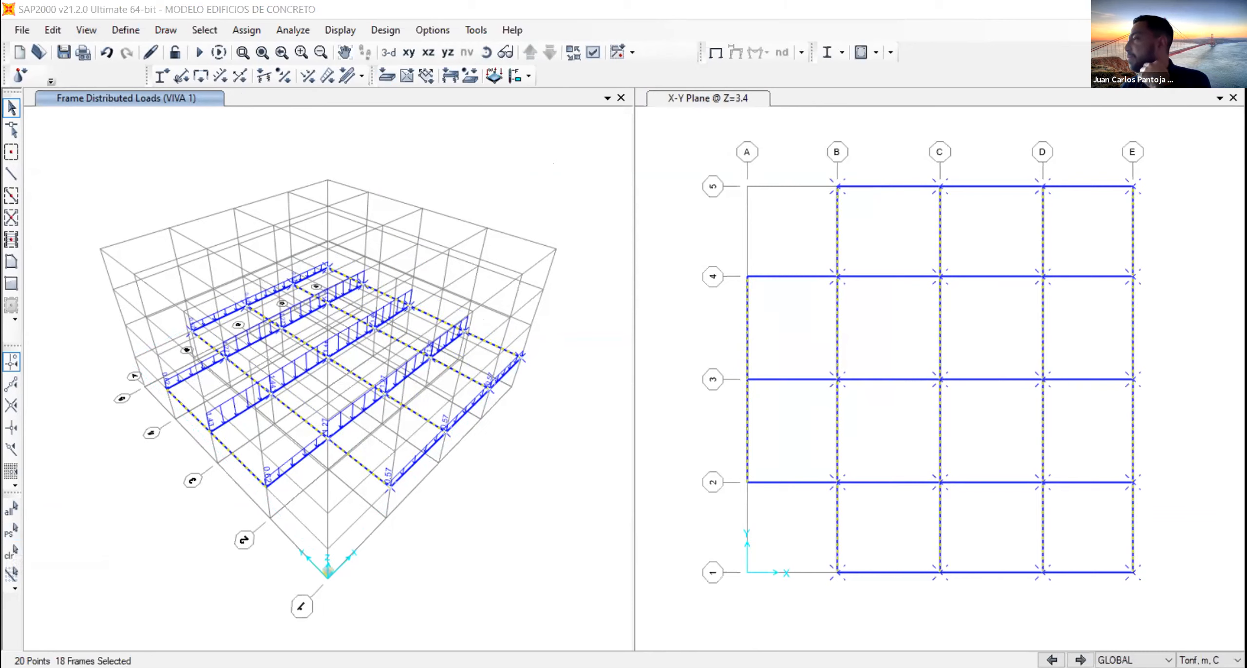
{"action": "left_click", "coordinate": [441, 132]}
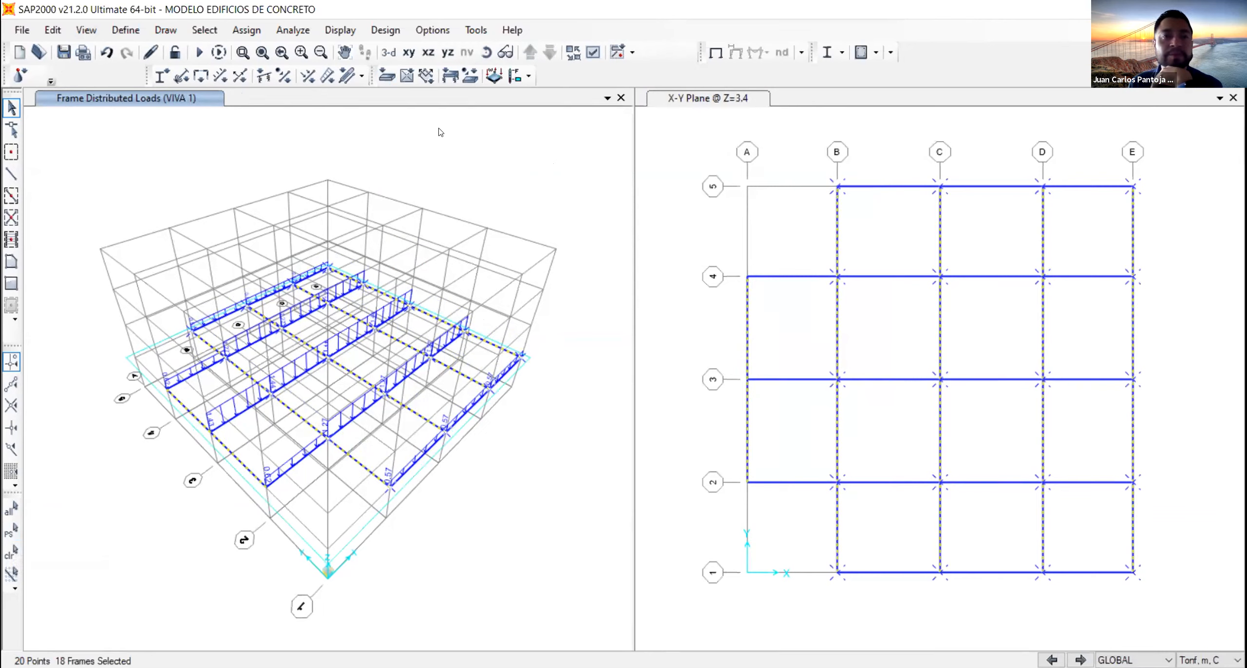
{"action": "left_click", "coordinate": [326, 79]}
{"action": "left_click", "coordinate": [612, 213]}
{"action": "left_click", "coordinate": [596, 292]}
{"action": "left_click_drag", "start_coordinate": [774, 302], "coordinate": [660, 300]}
{"action": "type", "text": "1.5"}
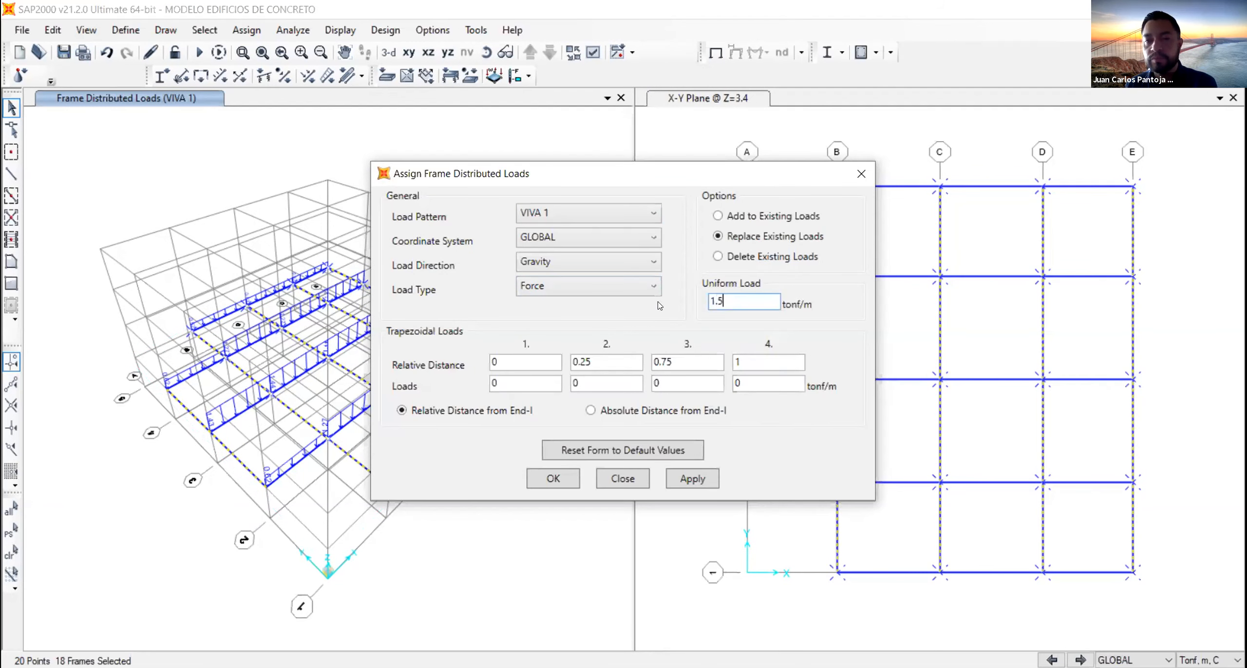
{"action": "left_click", "coordinate": [686, 471]}
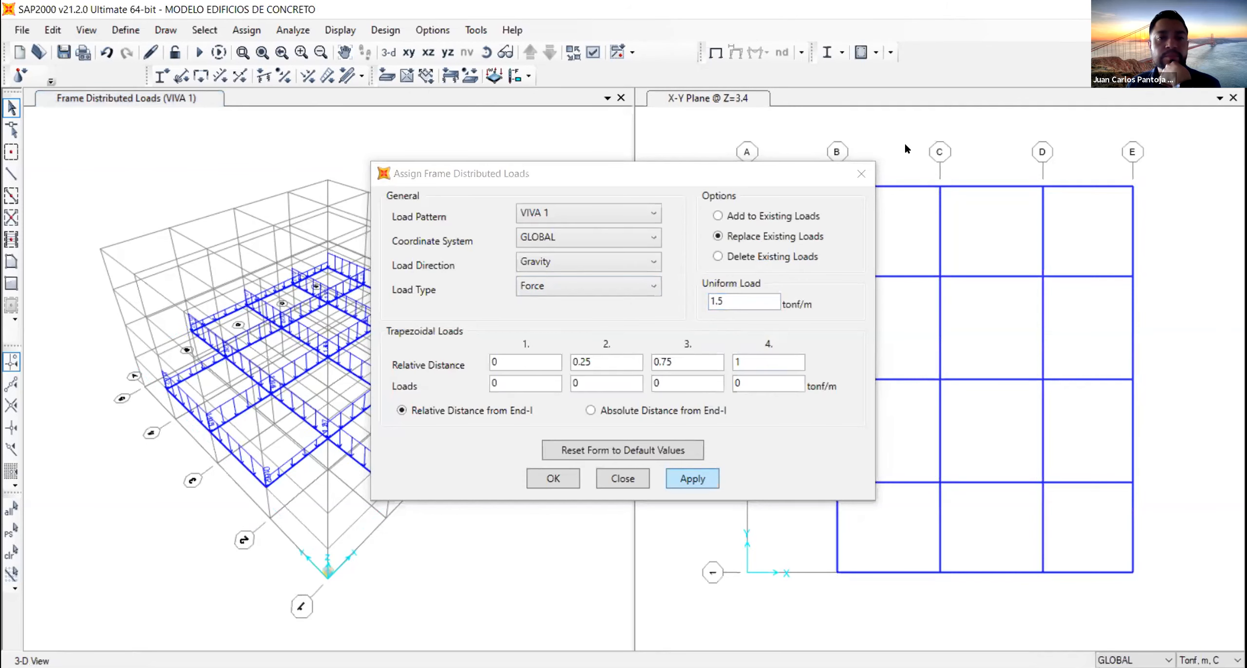
{"action": "left_click_drag", "start_coordinate": [722, 171], "coordinate": [1015, 144]}
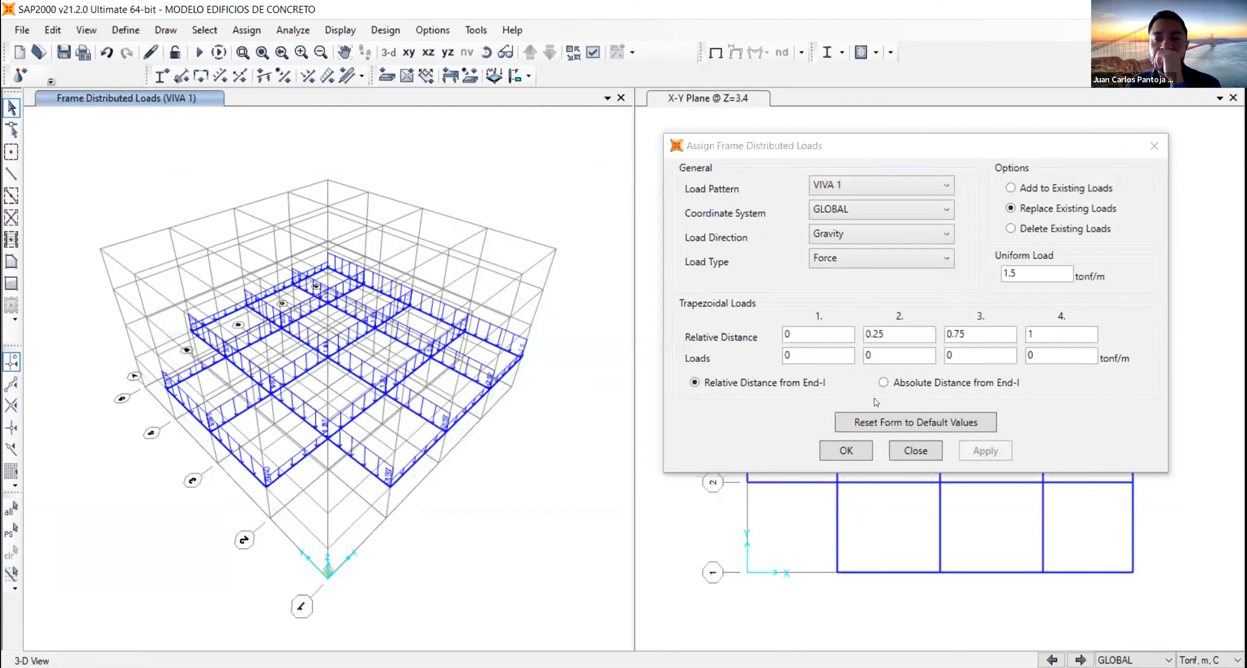
{"action": "left_click", "coordinate": [916, 451]}
- Set the model units to KN, m, C and reassign the Y-direction beams a uniform VIVA 1 load of 1.5 kN/m
{"action": "left_click", "coordinate": [1209, 660]}
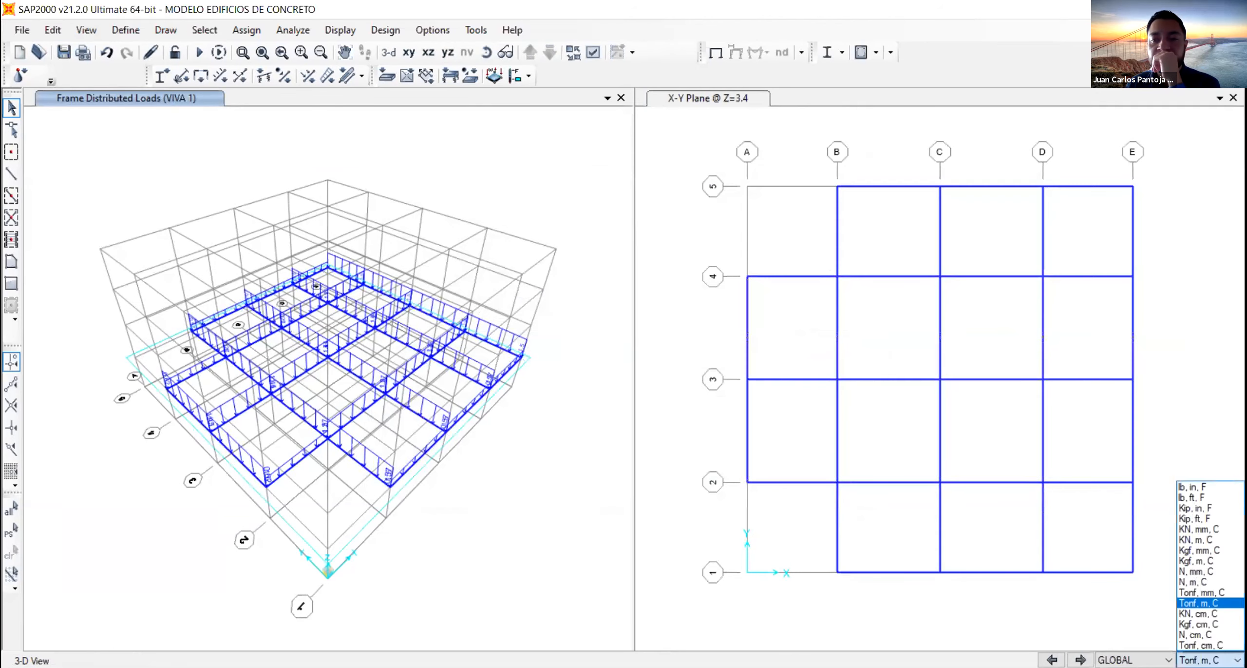
{"action": "left_click", "coordinate": [1216, 544]}
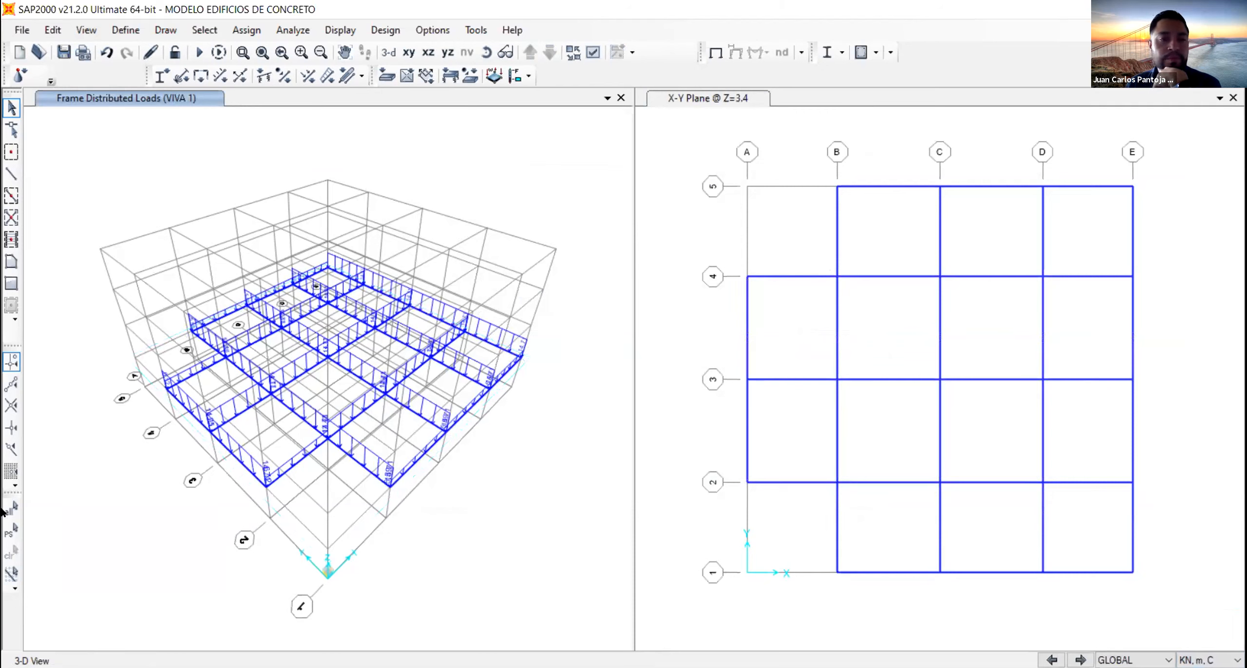
{"action": "left_click", "coordinate": [12, 531]}
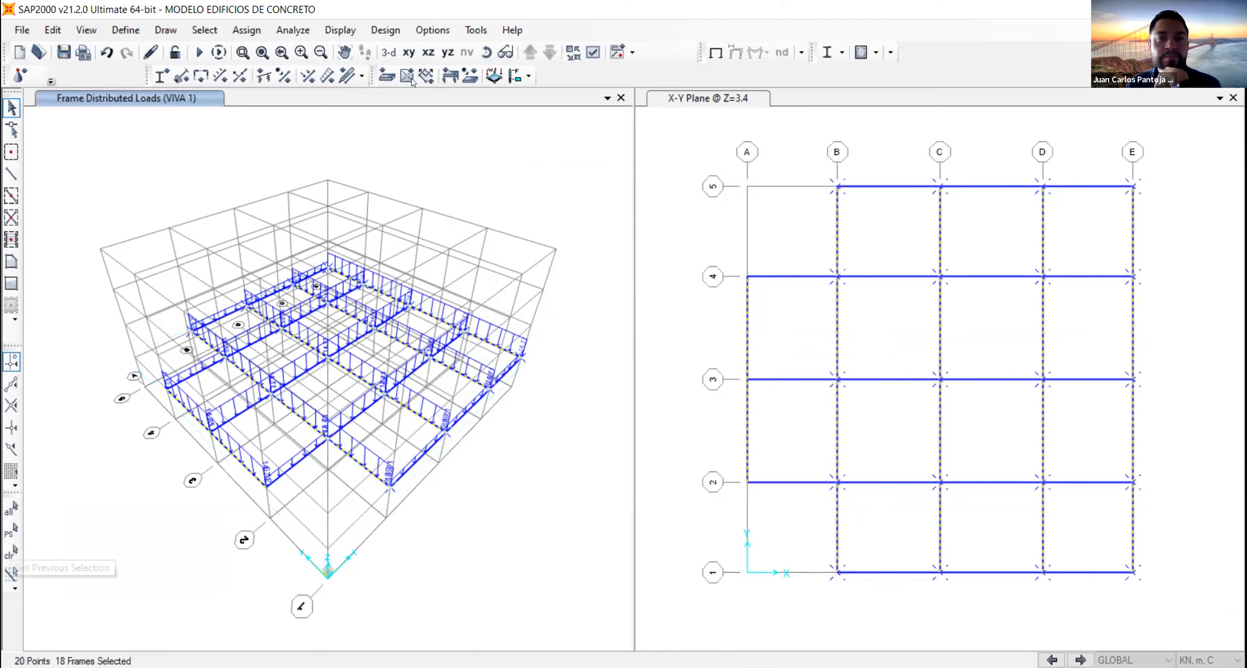
{"action": "left_click", "coordinate": [327, 75]}
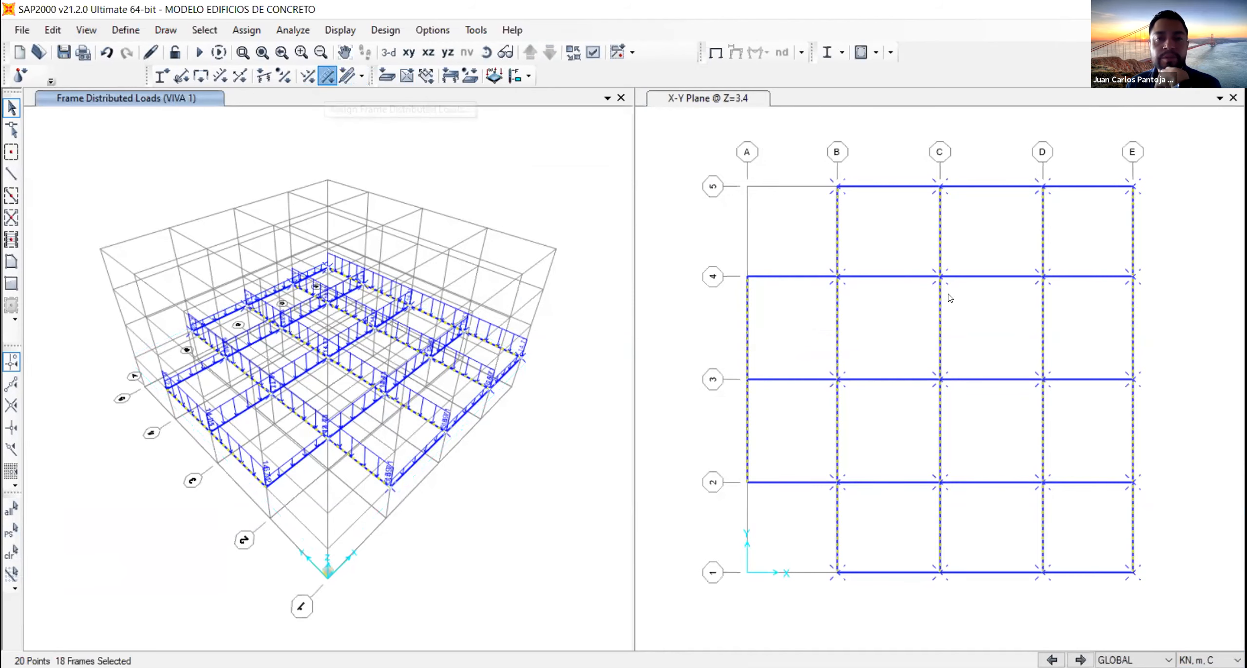
{"action": "type", "text": "1.5"}
{"action": "left_click", "coordinate": [682, 478]}
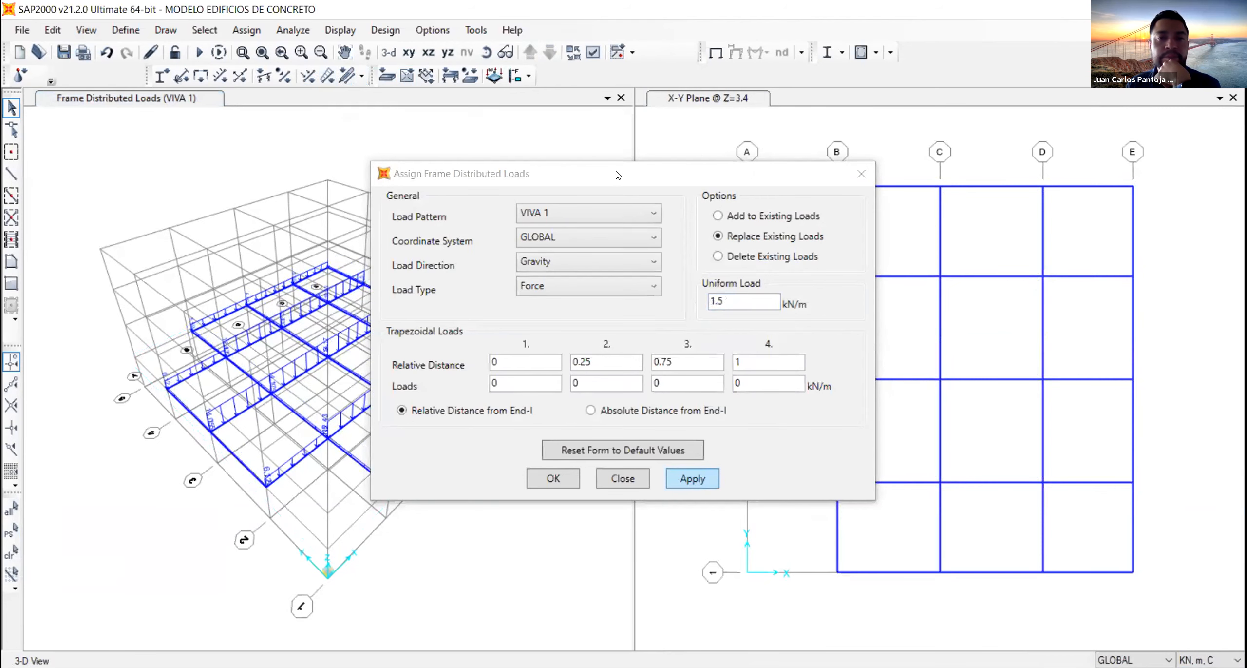
{"action": "left_click", "coordinate": [81, 429]}
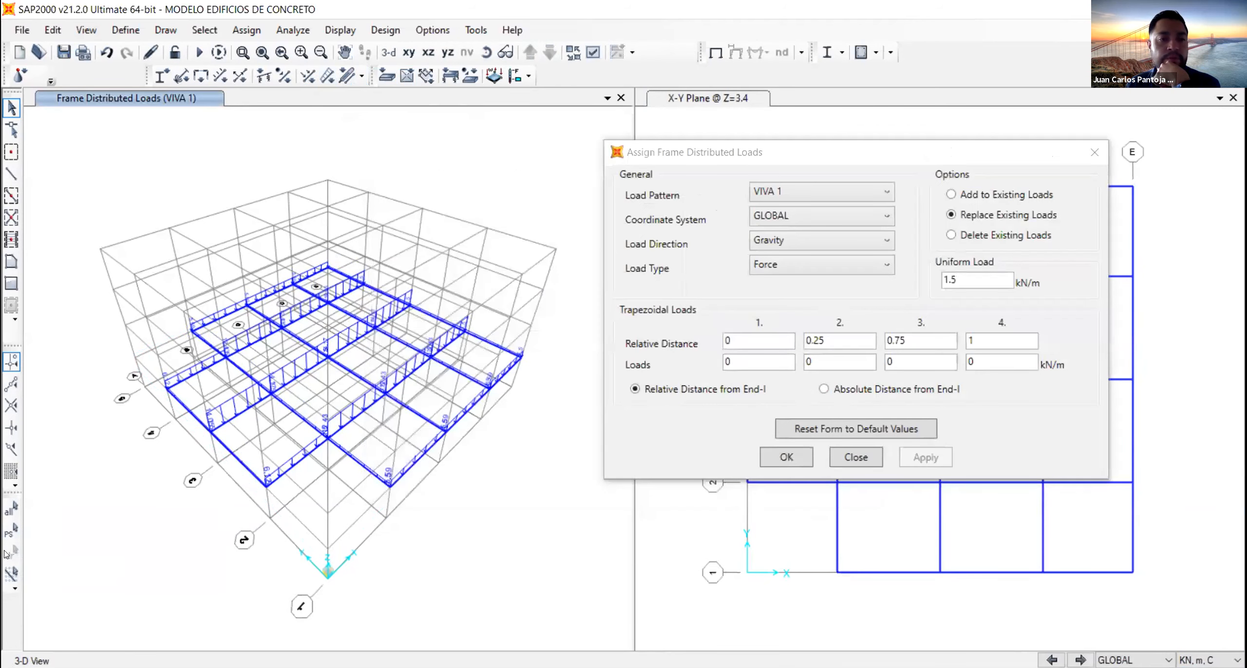
- Restore the previous Y-direction beam selection and assign it a uniform MUERTA 2 gravity load of 5.63 kN/m, replacing existing loads
{"action": "left_click", "coordinate": [11, 531]}
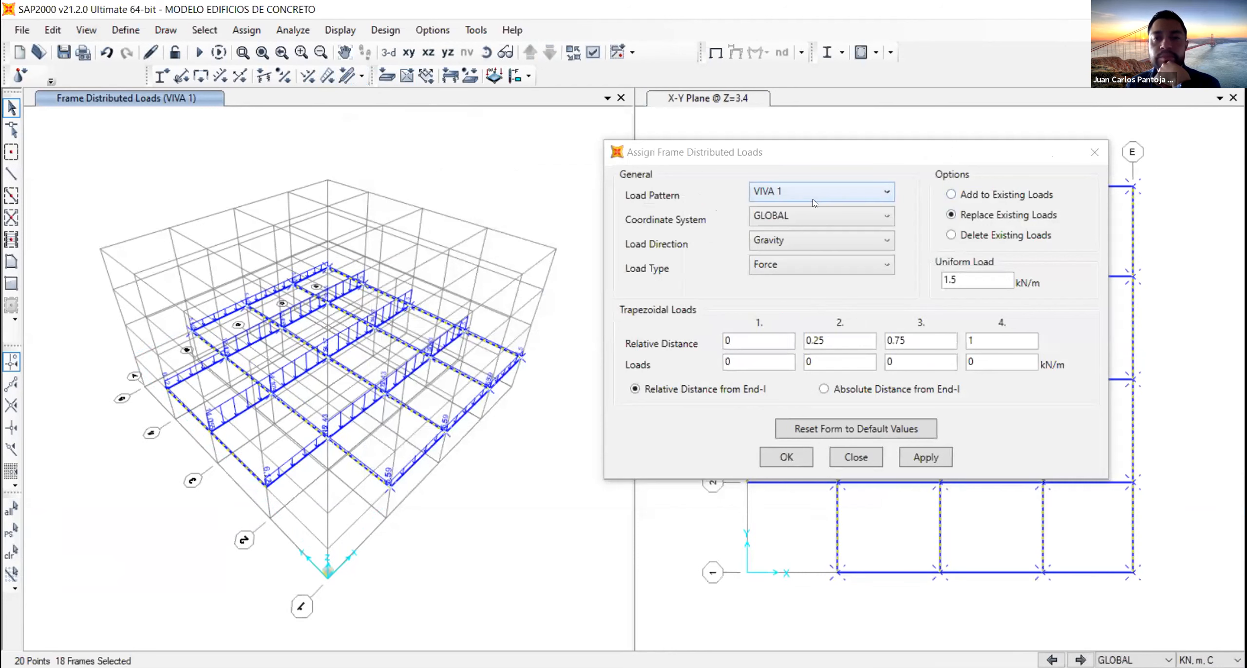
{"action": "left_click", "coordinate": [819, 195]}
{"action": "left_click", "coordinate": [807, 233]}
{"action": "left_click", "coordinate": [985, 276]}
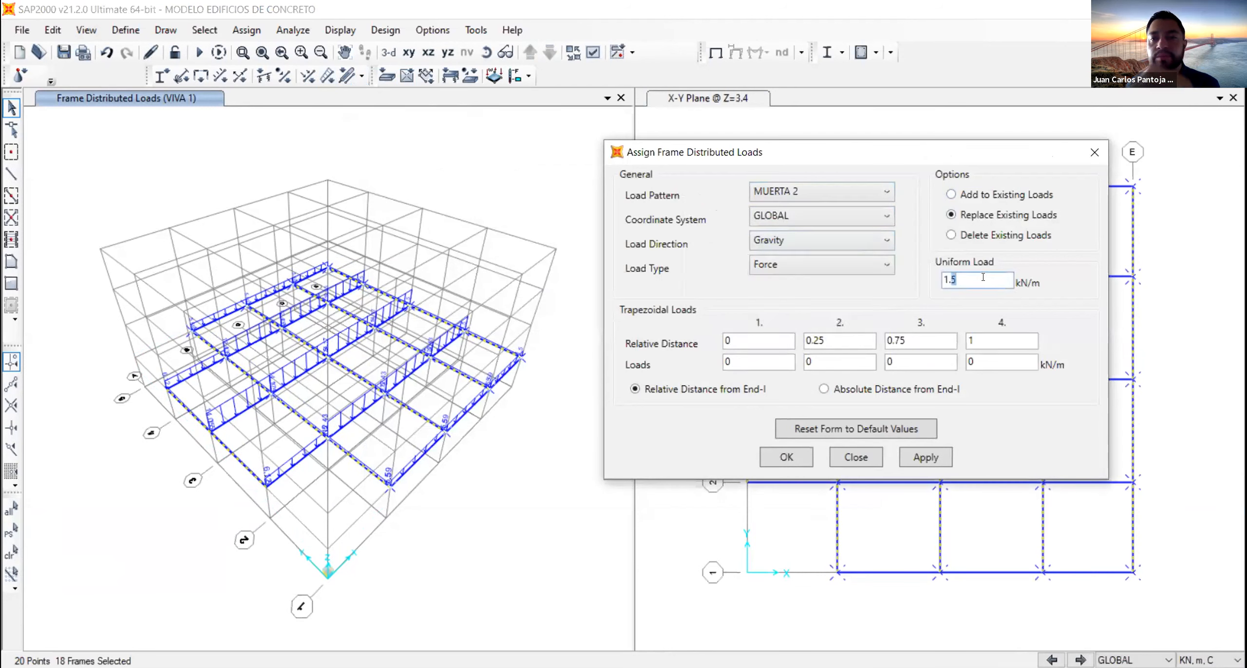
{"action": "left_click_drag", "start_coordinate": [985, 275], "coordinate": [899, 278]}
{"action": "type", "text": "5.63"}
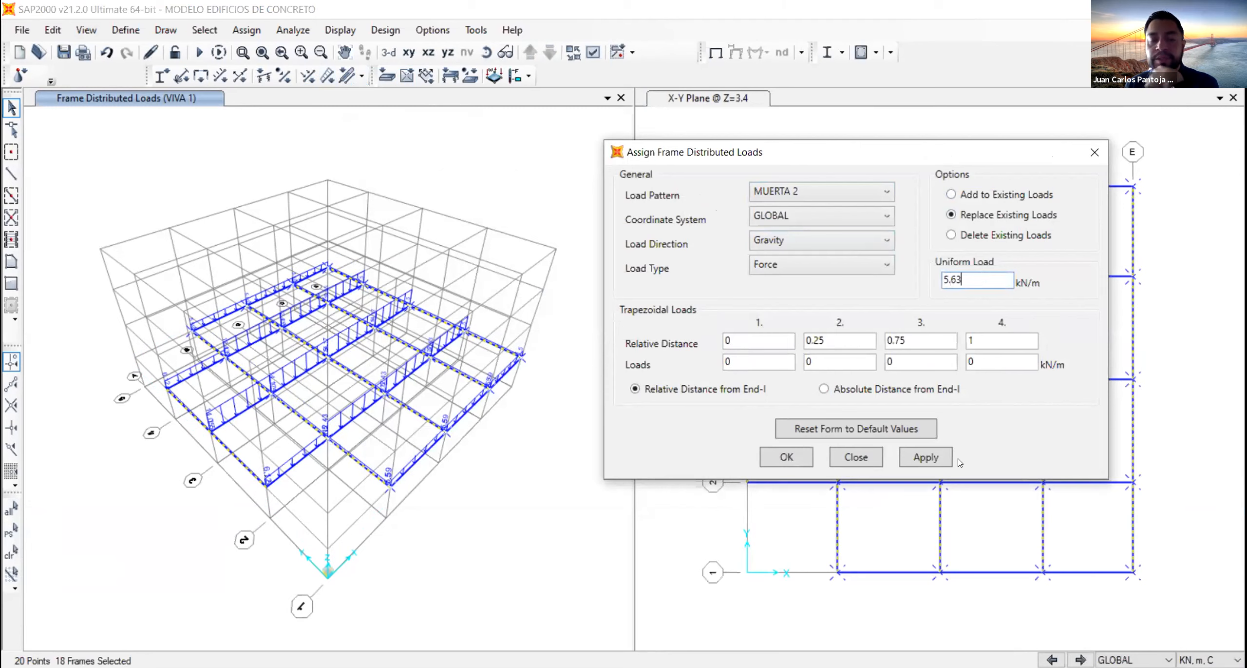
{"action": "left_click", "coordinate": [933, 458]}
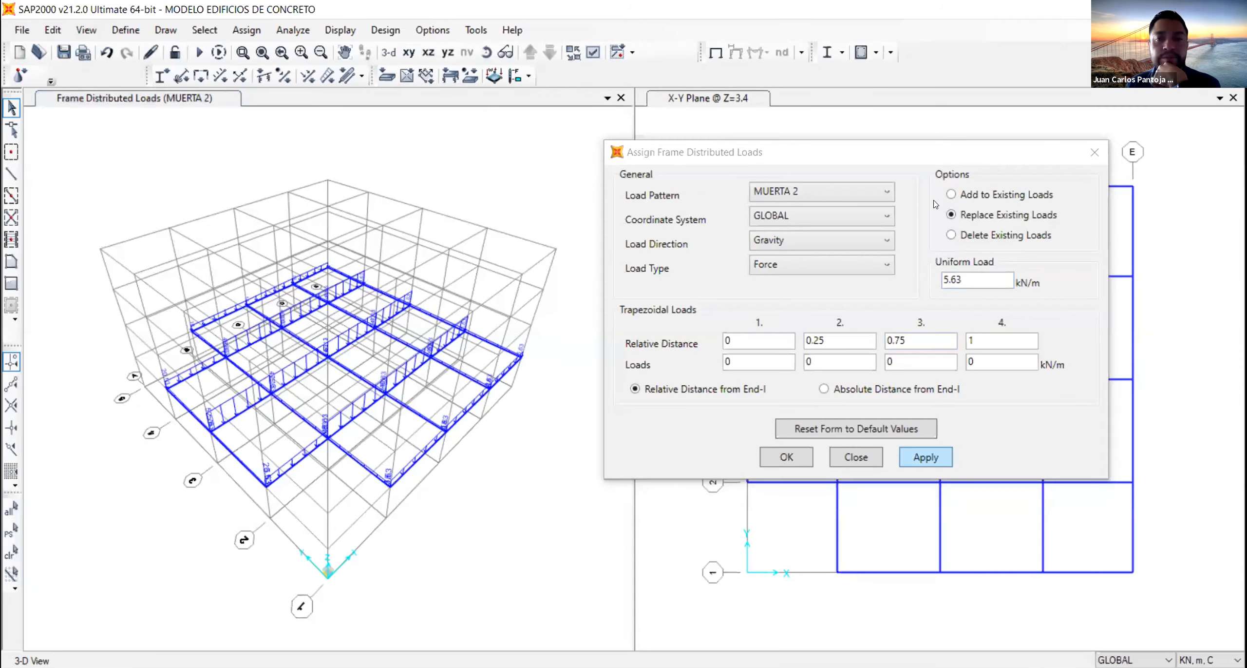
- Assign a uniform gravity load of 1.5 kN/m in pattern VIVA 2 to the same reselected beams, replacing existing loads
{"action": "left_click", "coordinate": [816, 193]}
{"action": "left_click", "coordinate": [808, 285]}
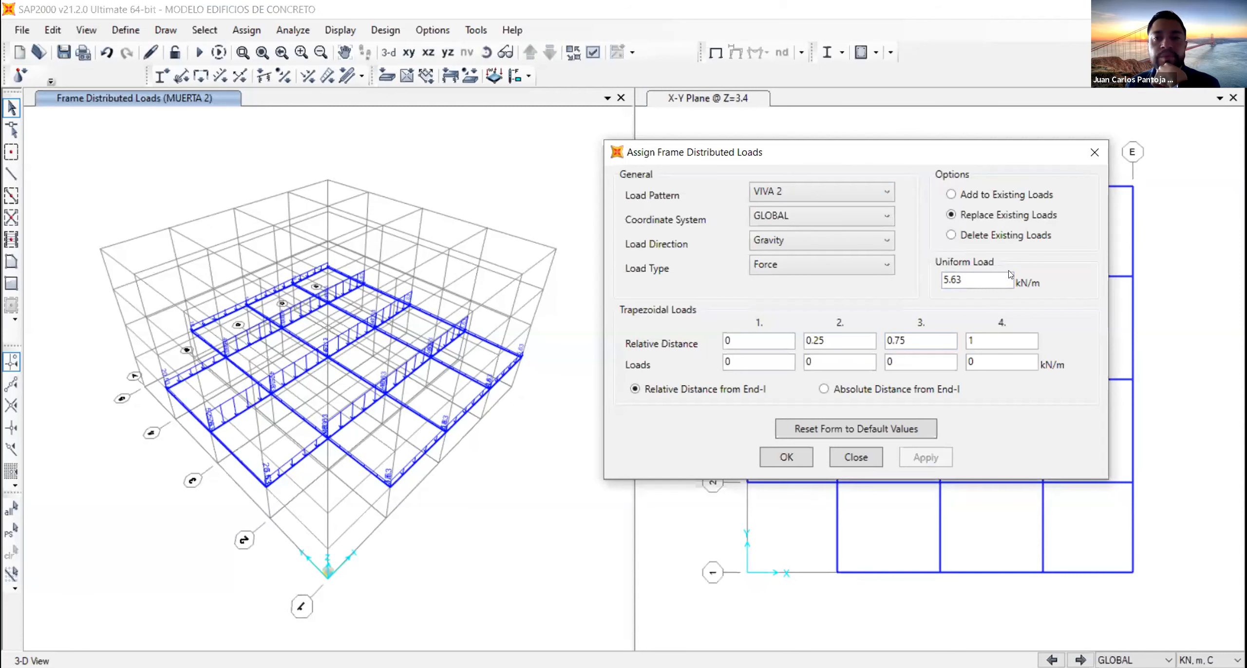
{"action": "left_click_drag", "start_coordinate": [978, 279], "coordinate": [911, 281]}
{"action": "type", "text": "1.5"}
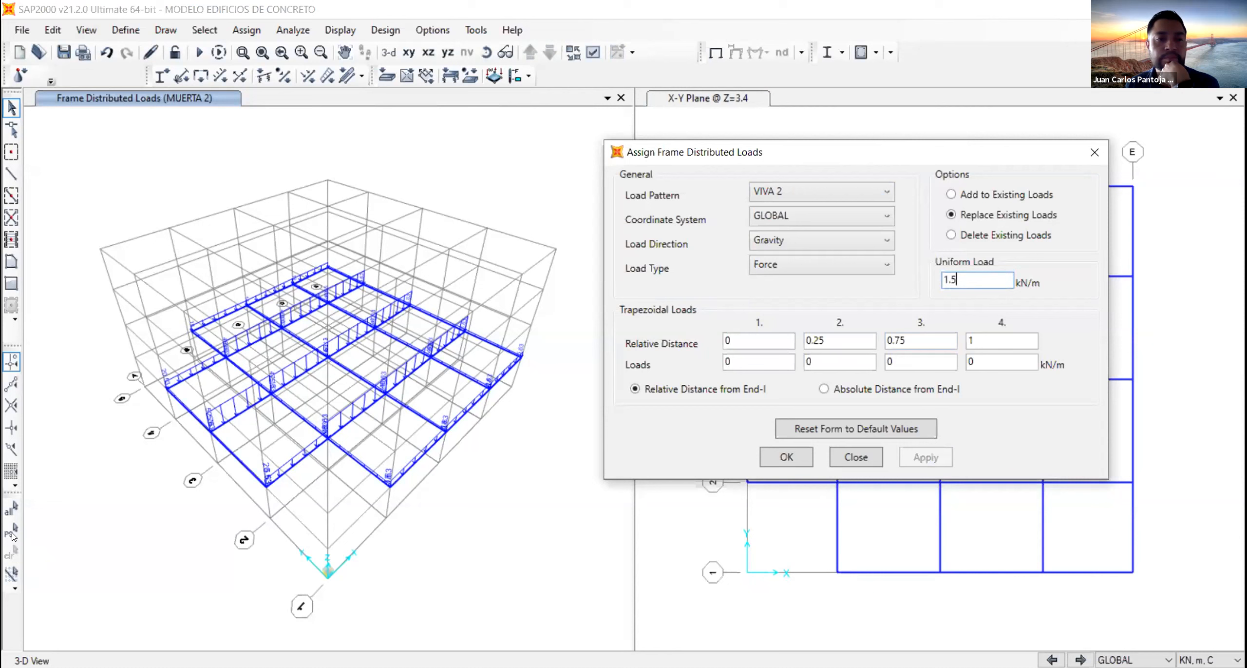
{"action": "left_click", "coordinate": [12, 533]}
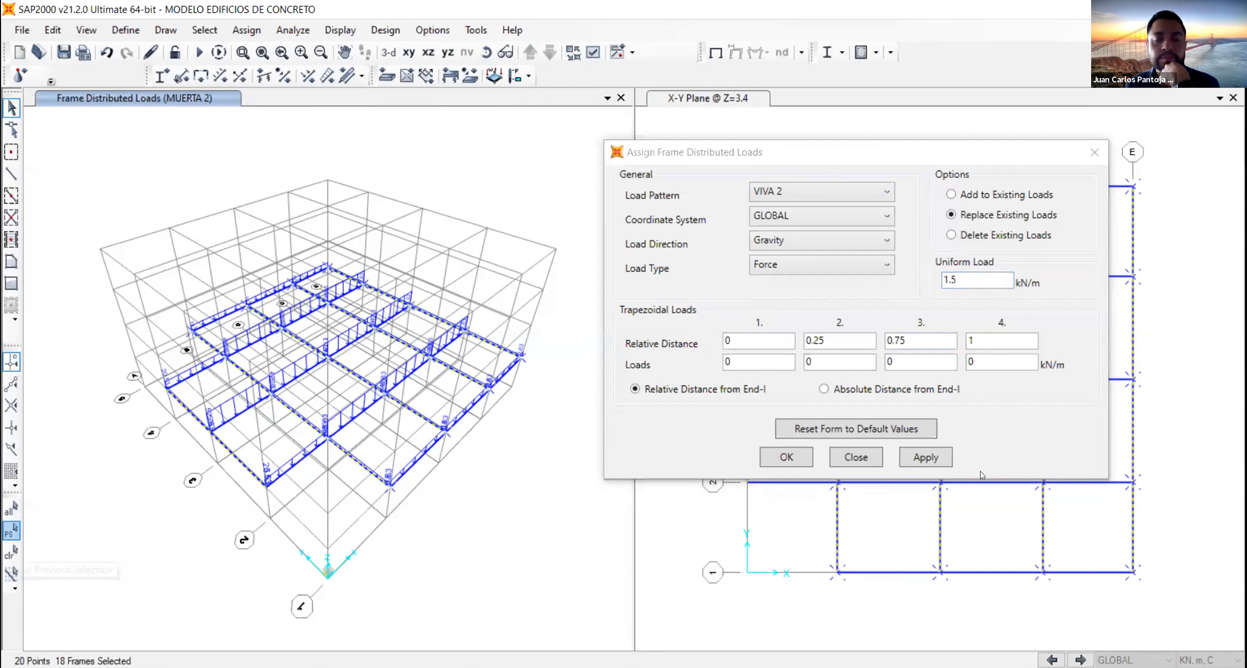
{"action": "left_click", "coordinate": [929, 453]}
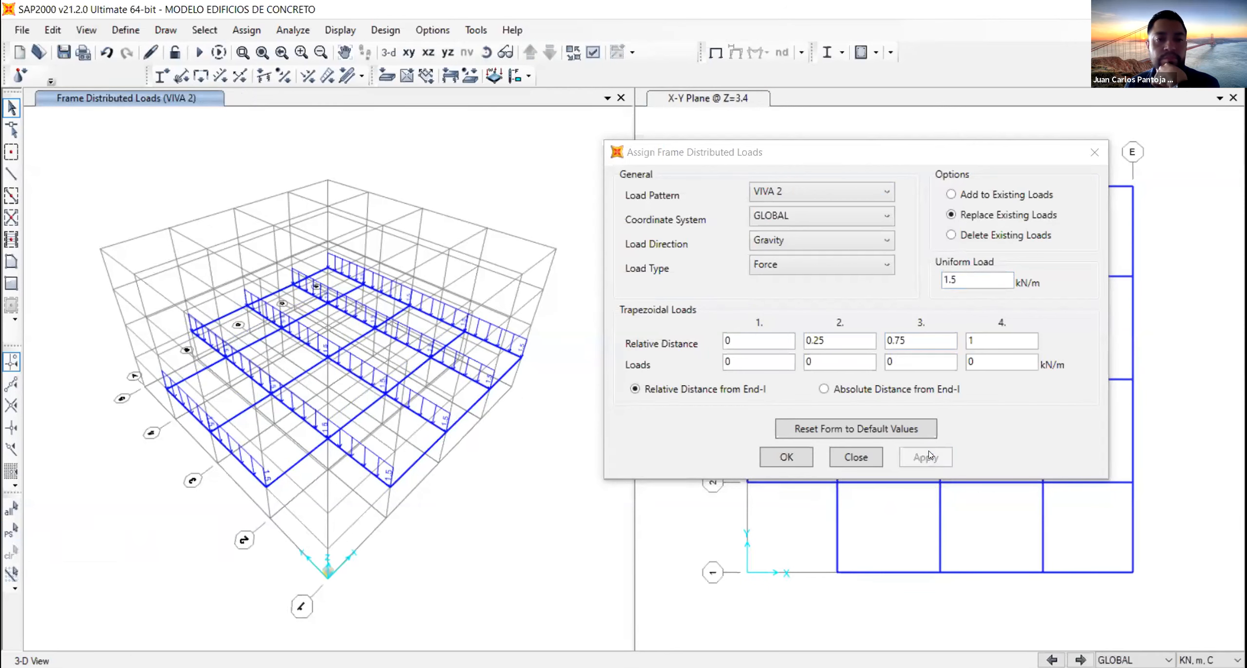
- Reselect the Y-direction beams and assign them a uniform VIVA 3 gravity load of 1.5 kN/m
{"action": "left_click", "coordinate": [856, 194]}
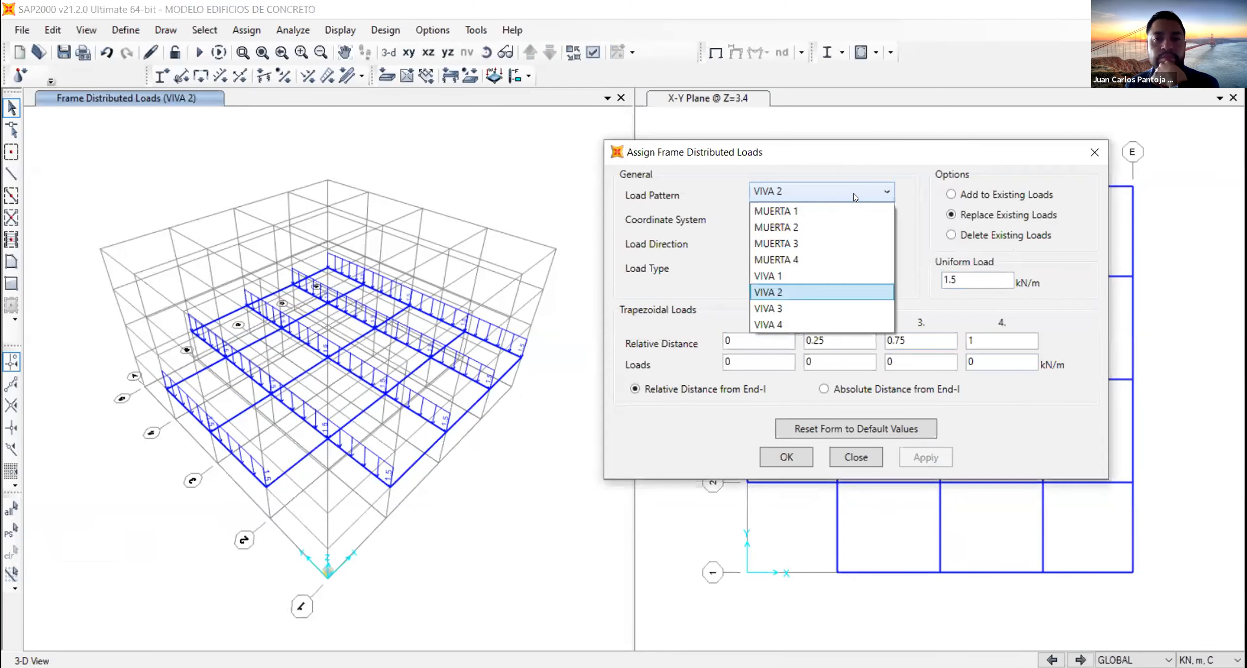
{"action": "left_click", "coordinate": [816, 309]}
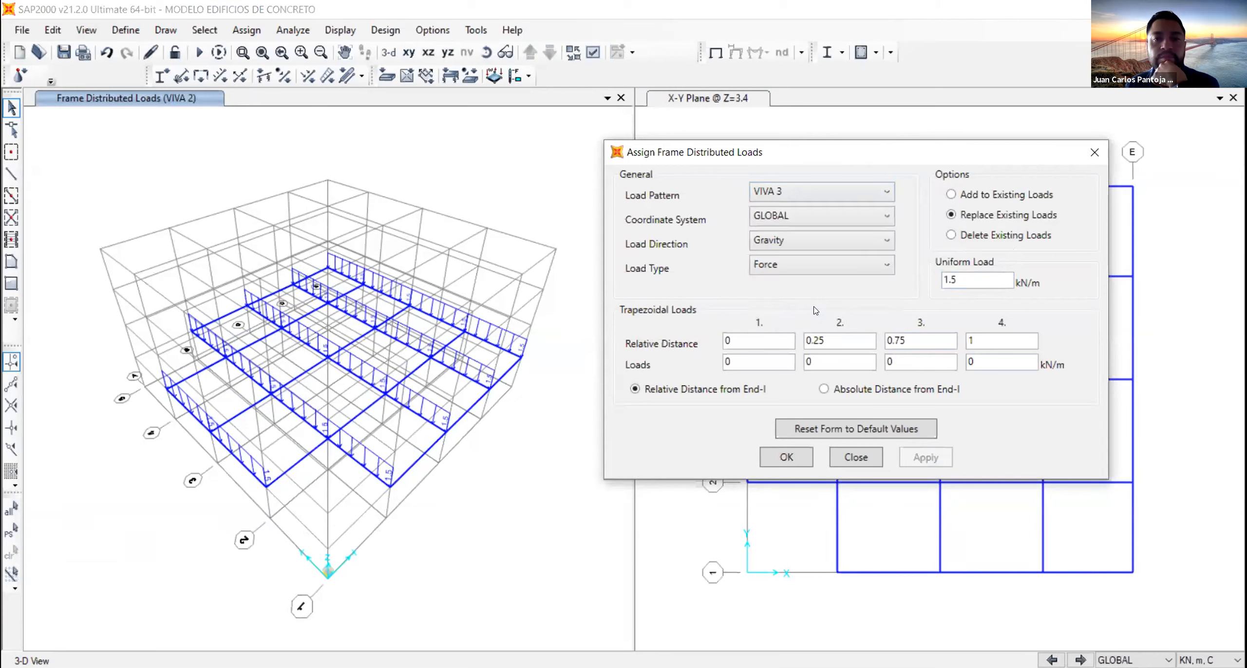
{"action": "left_click", "coordinate": [9, 531]}
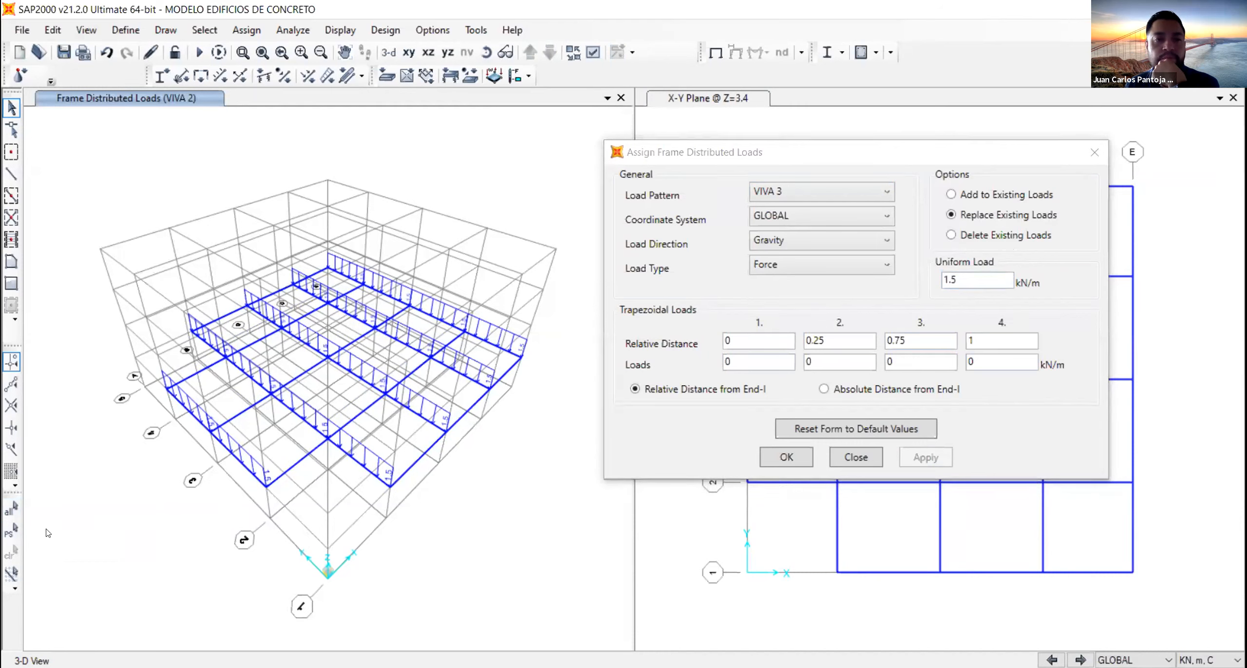
{"action": "left_click", "coordinate": [12, 531]}
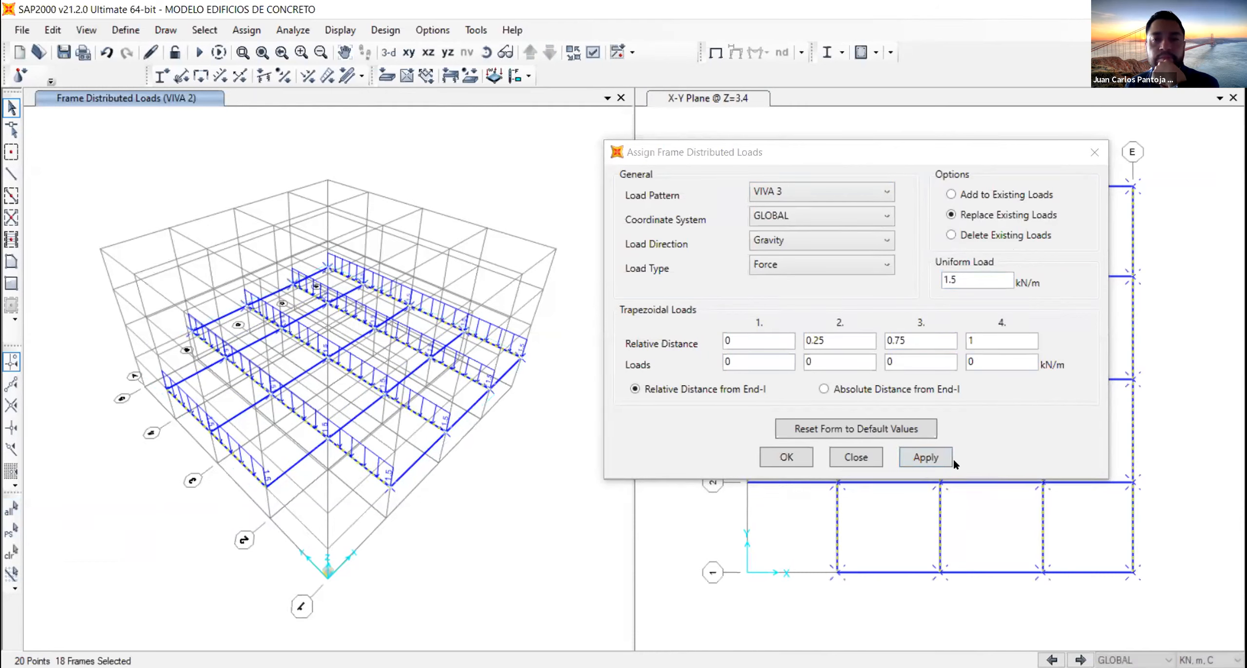
{"action": "left_click", "coordinate": [916, 452]}
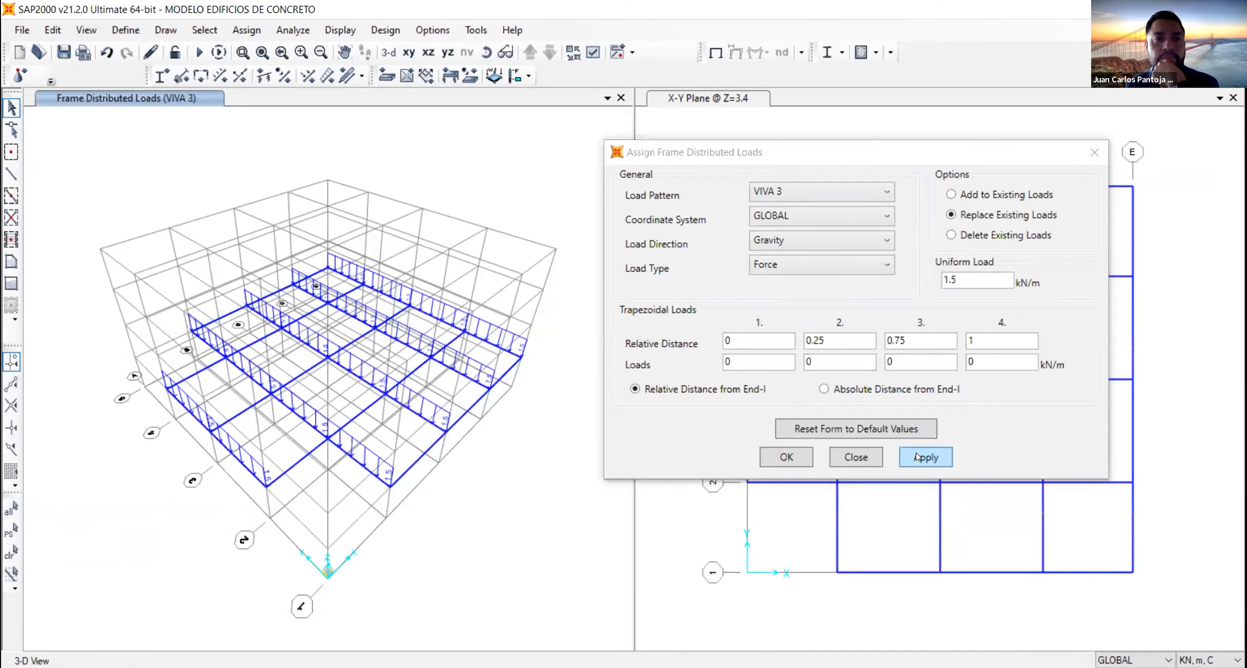
- Reselect the Y-direction beams and assign them a uniform VIVA 4 gravity load of 1.5 kN/m
{"action": "left_click", "coordinate": [823, 202]}
{"action": "left_click", "coordinate": [798, 318]}
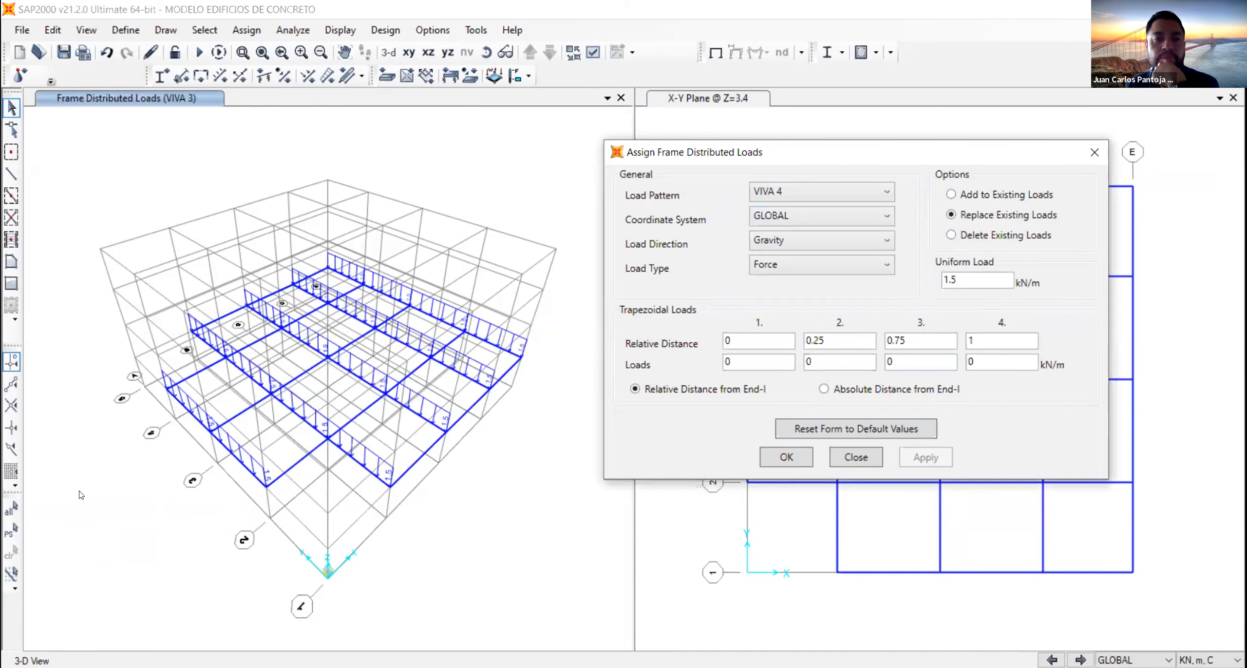
{"action": "left_click", "coordinate": [11, 528]}
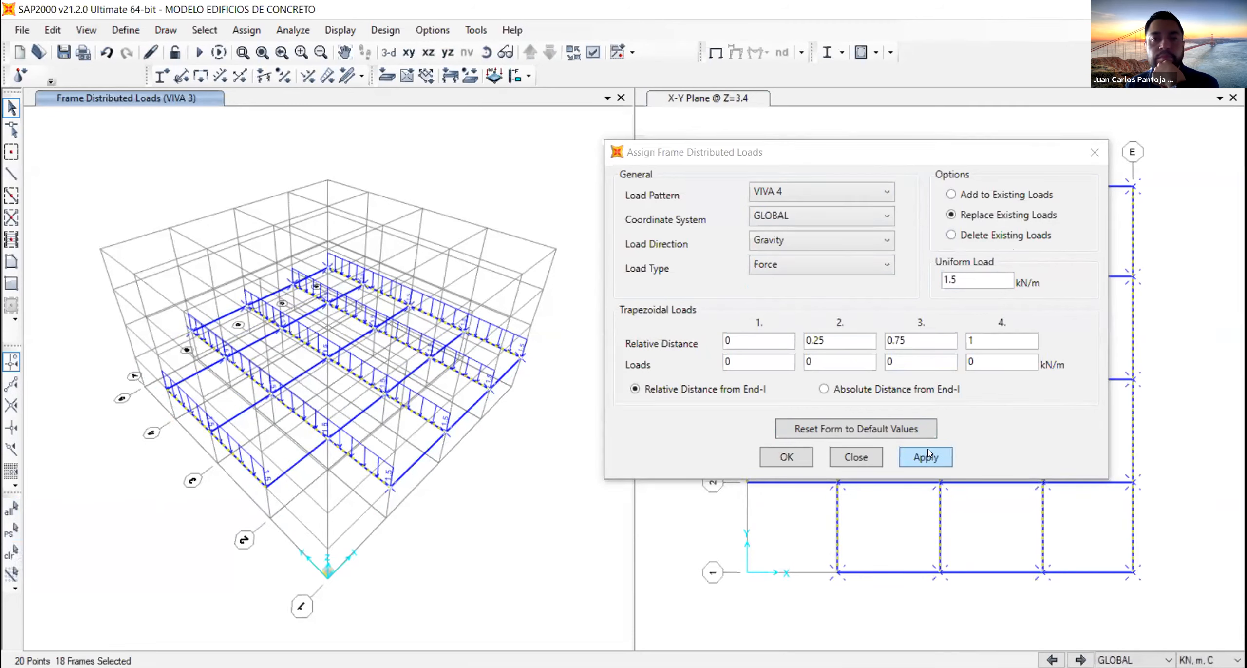
{"action": "left_click", "coordinate": [928, 457]}
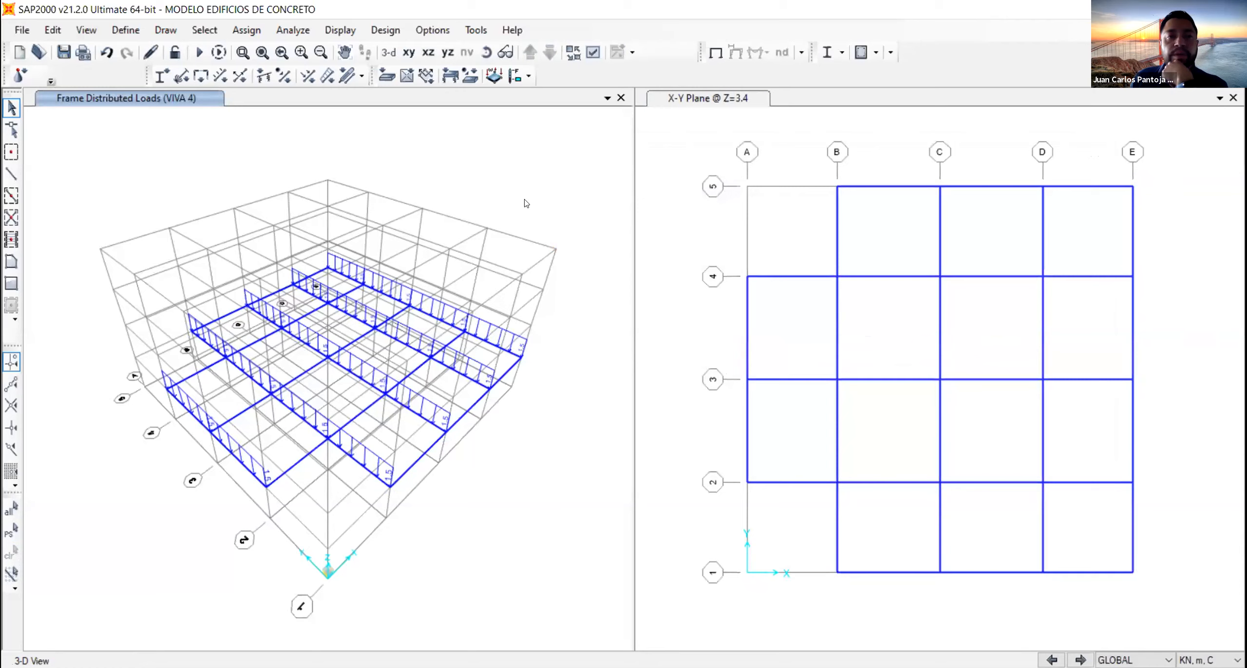
- Change the frame load view to the X-Z elevation at Y=0 and the Z=3.4 plan view to a 3-D view
{"action": "left_click", "coordinate": [679, 148]}
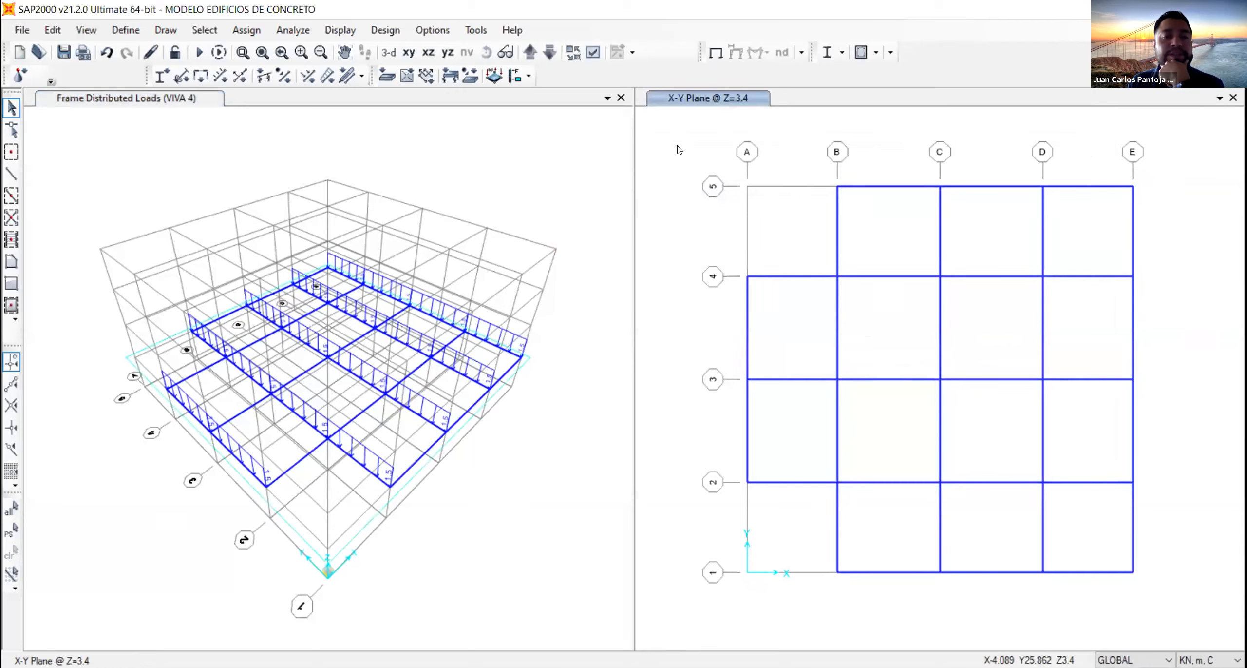
{"action": "left_click", "coordinate": [437, 150]}
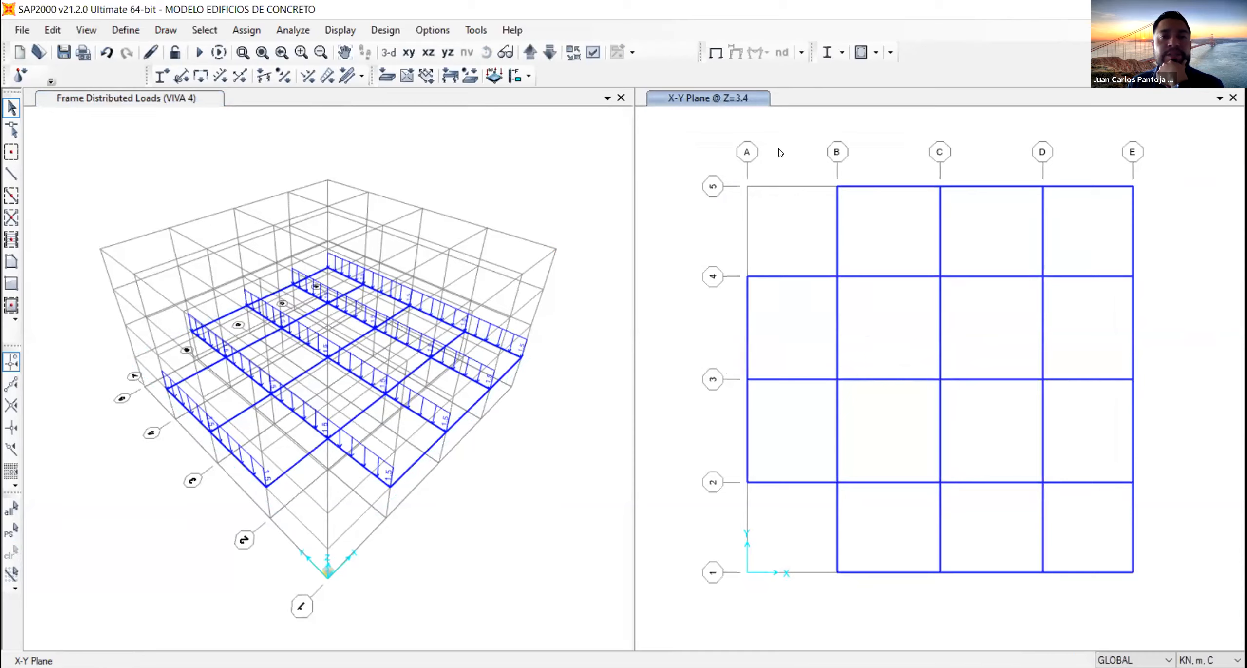
{"action": "left_click", "coordinate": [429, 52]}
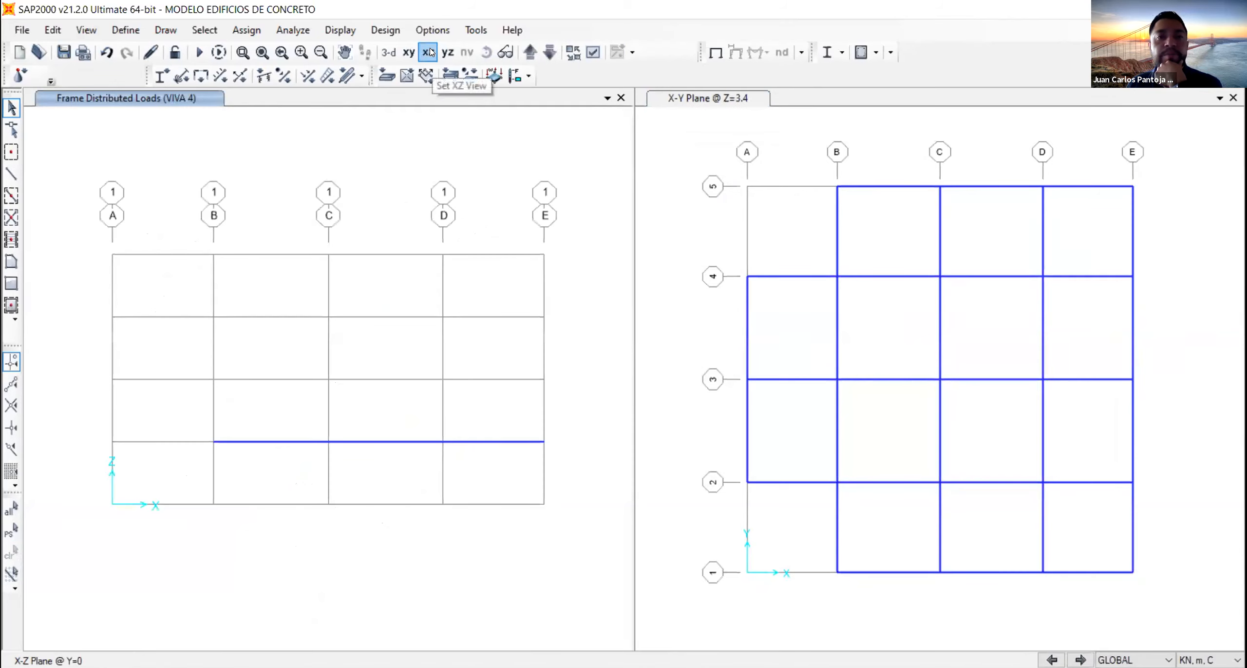
{"action": "left_click", "coordinate": [640, 150]}
{"action": "left_click", "coordinate": [389, 52]}
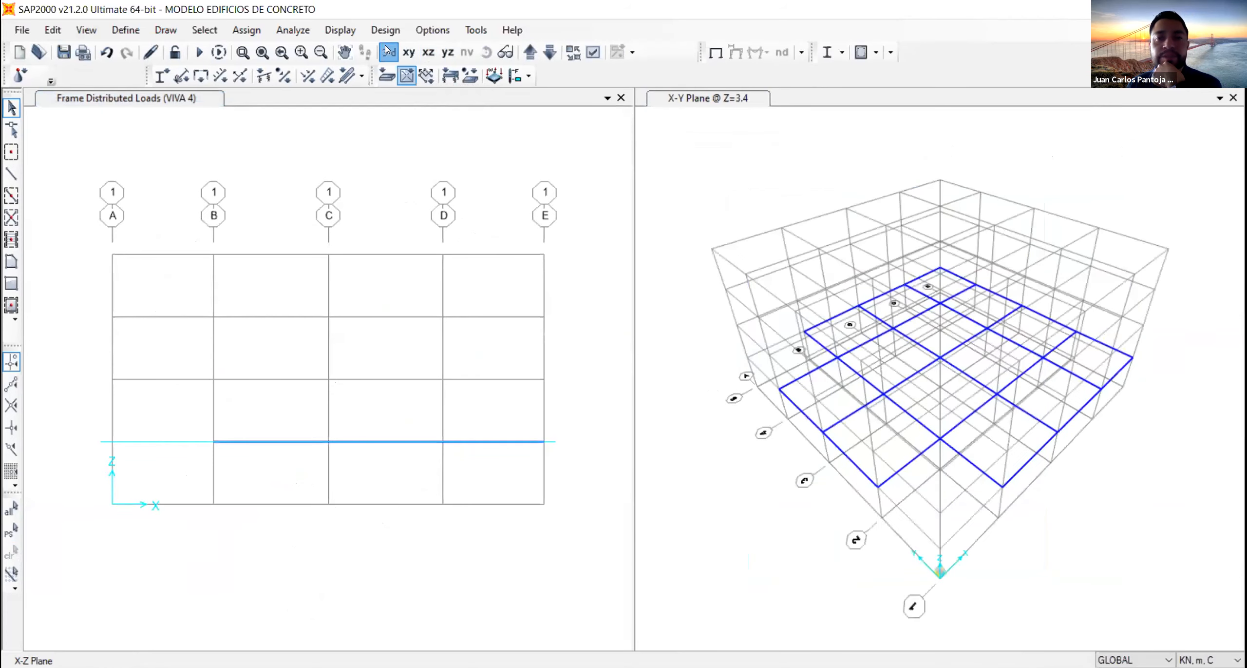
{"action": "left_click", "coordinate": [254, 93]}
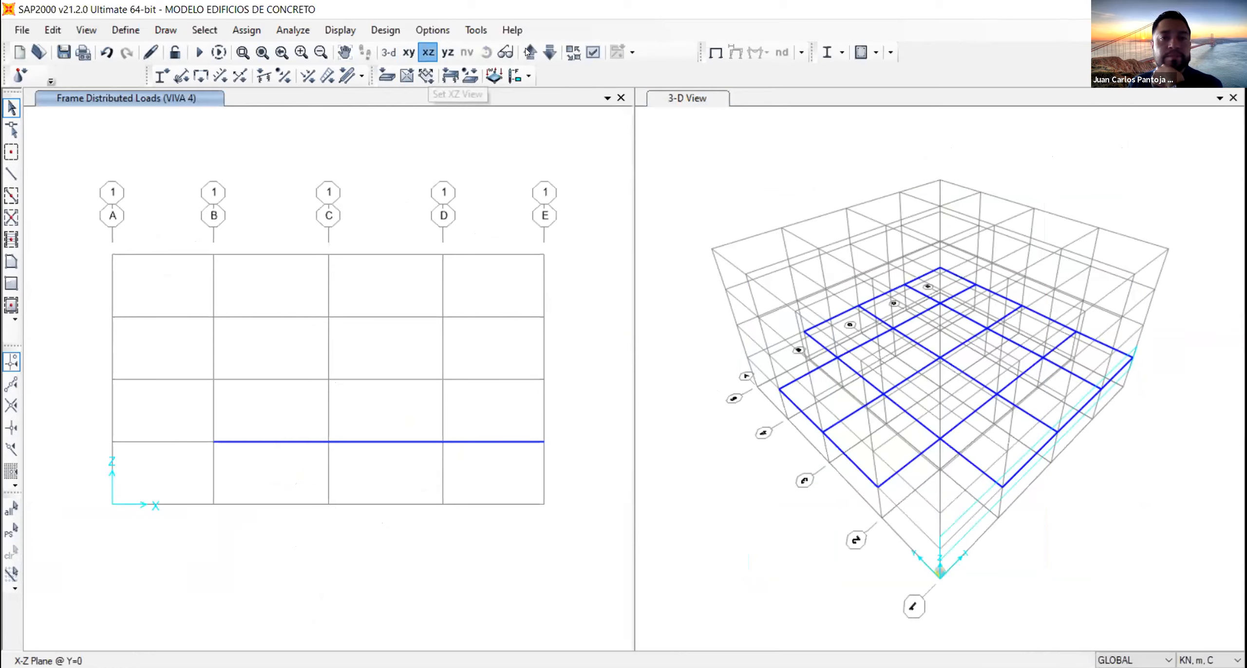
- Quick-draw first-story columns with section CL40x40 at axes B, C, D and E in the grid 1 elevation (Y=0)
{"action": "left_click", "coordinate": [12, 180]}
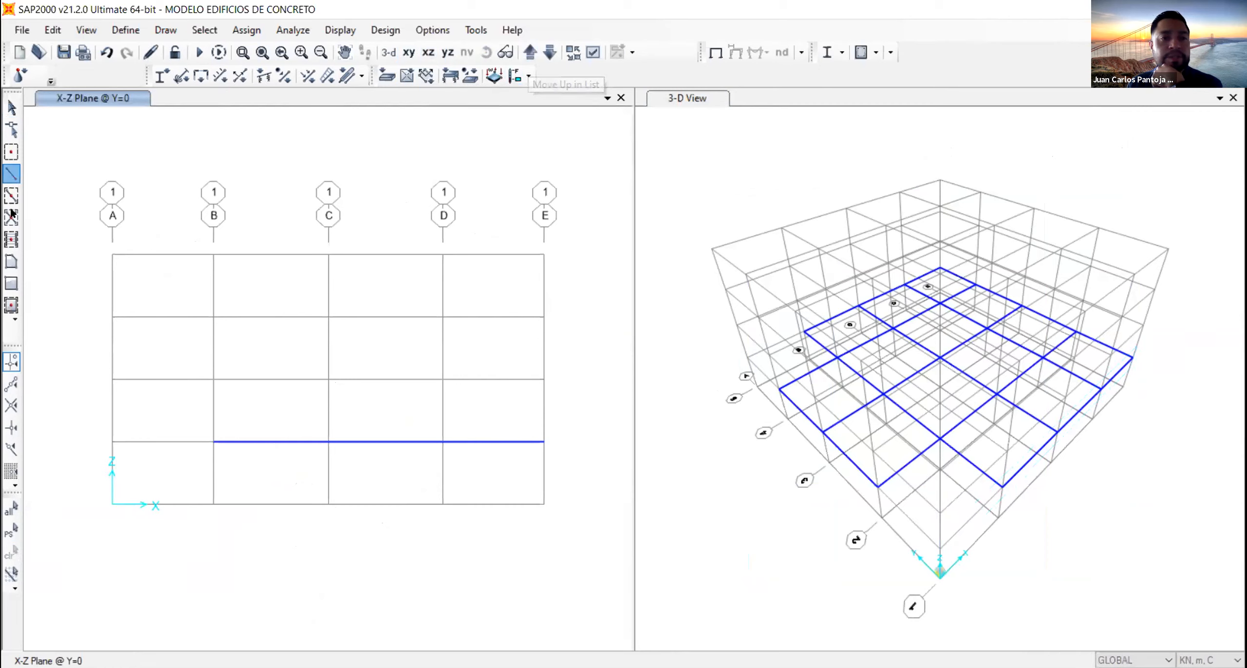
{"action": "left_click", "coordinate": [11, 201]}
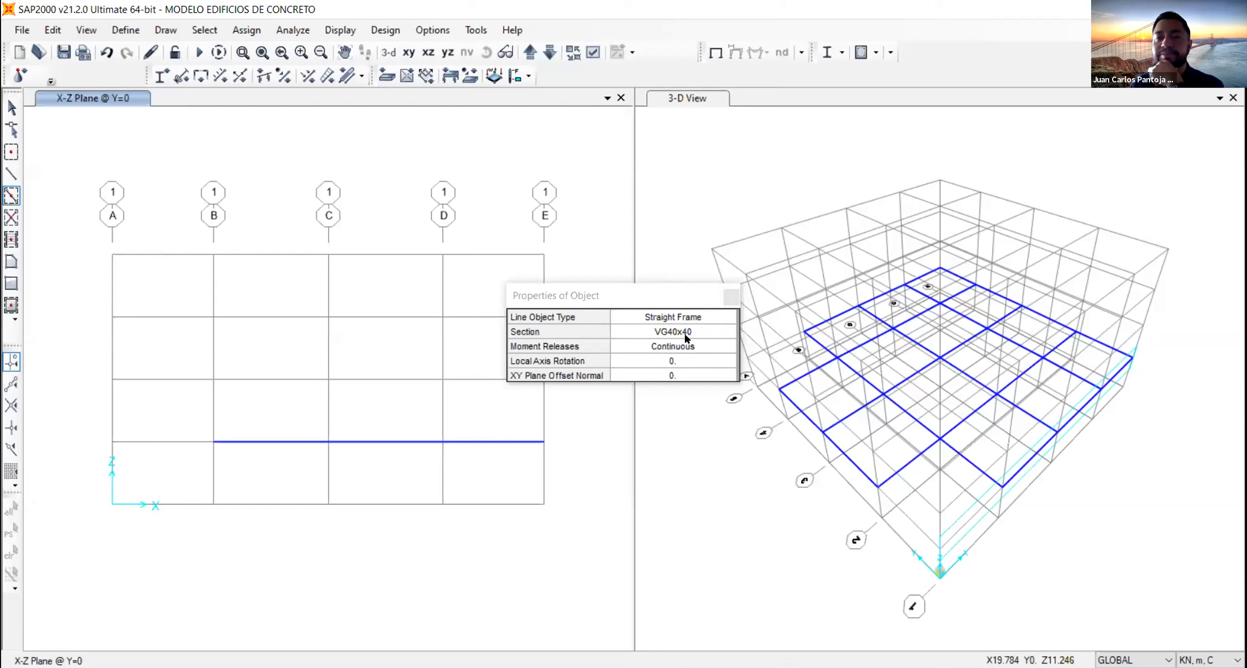
{"action": "left_click", "coordinate": [686, 337]}
{"action": "left_click", "coordinate": [673, 354]}
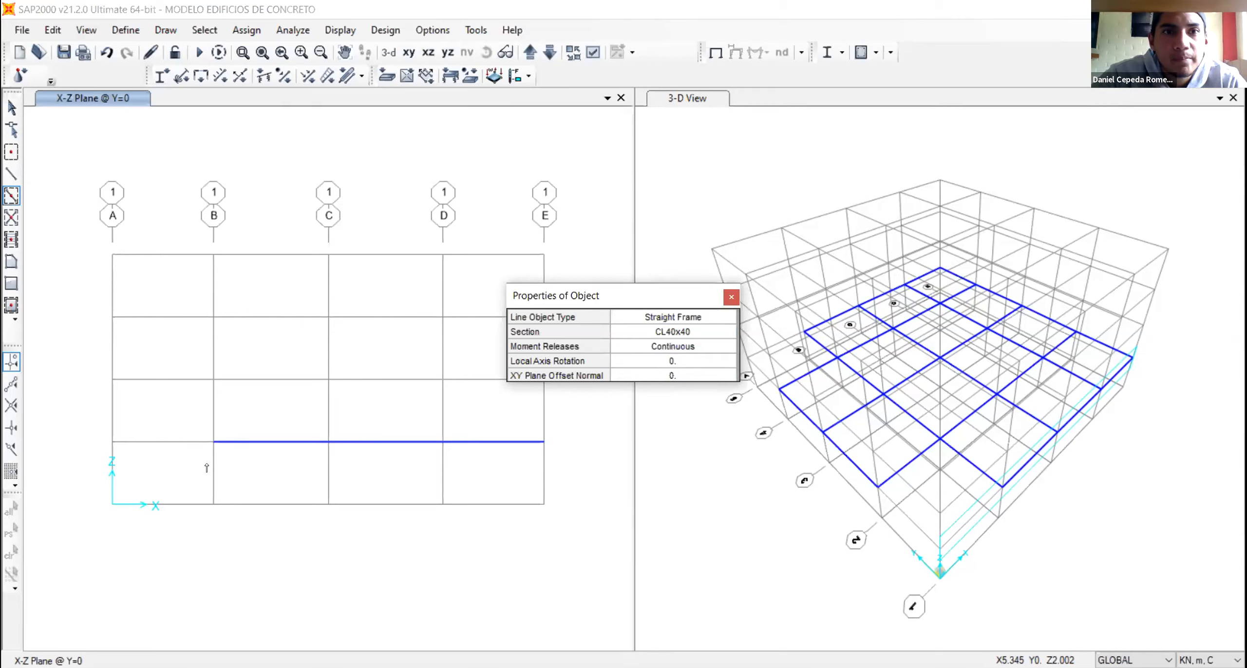
{"action": "left_click", "coordinate": [327, 477]}
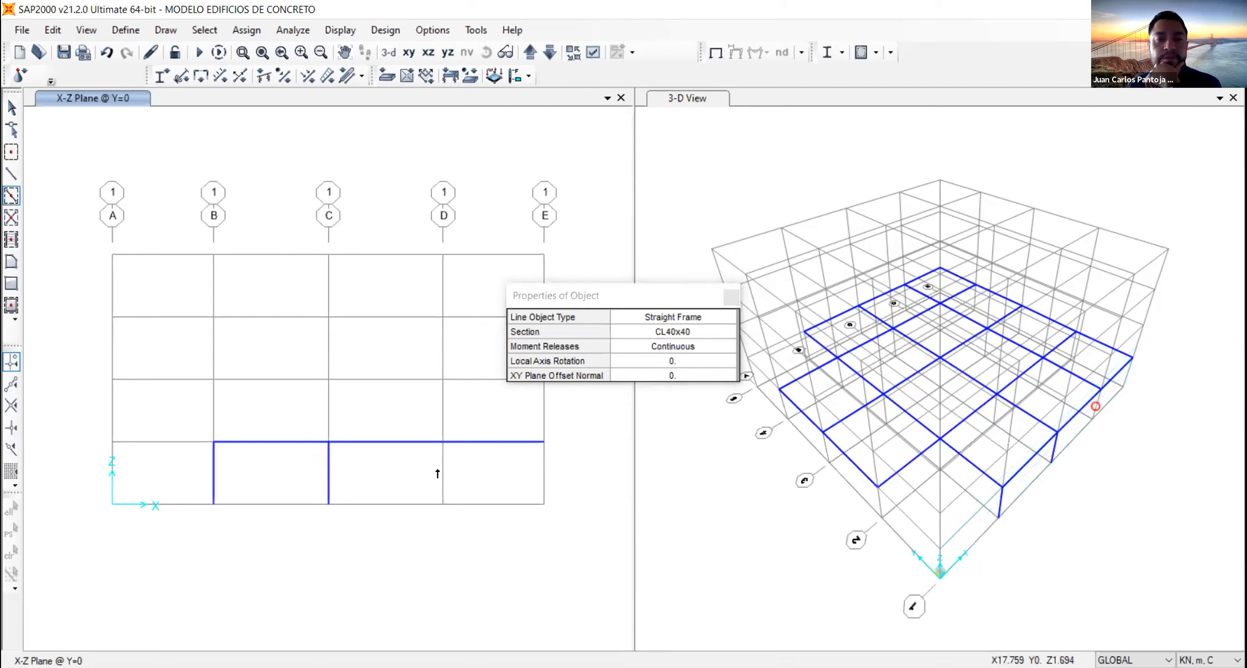
{"action": "left_click", "coordinate": [441, 477]}
{"action": "left_click", "coordinate": [544, 473]}
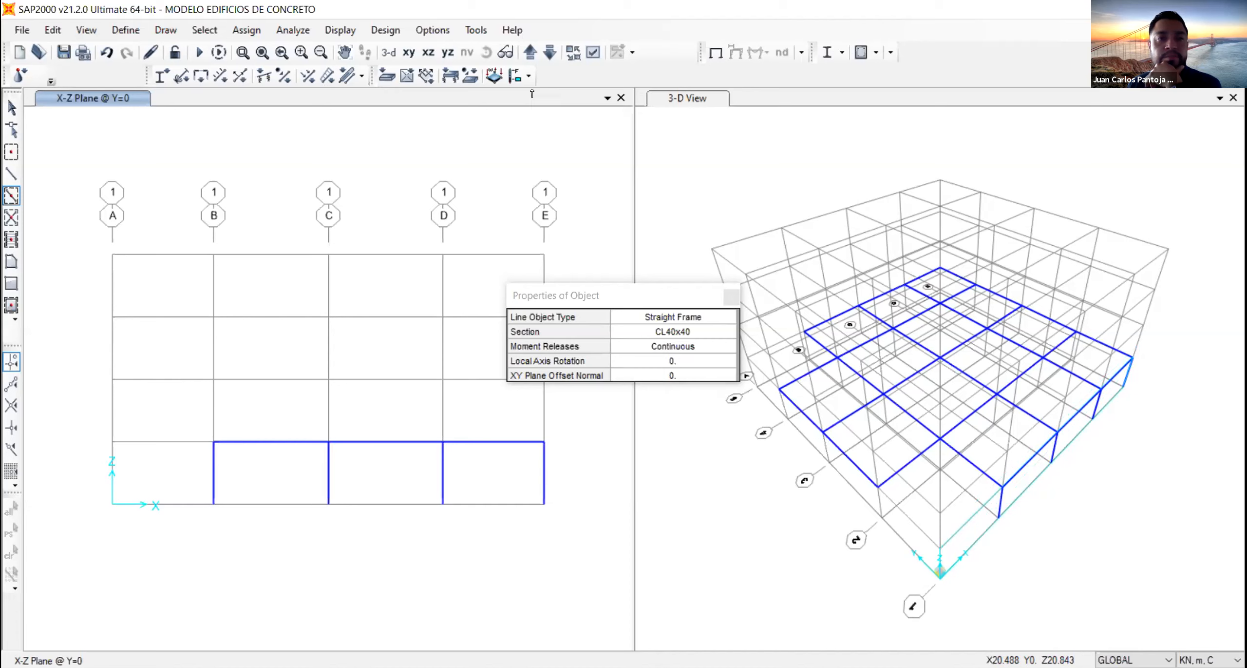
- Draw first-story CL40x40 columns at axes A to E in the grid 2 elevation (Y=5.5)
{"action": "left_click", "coordinate": [530, 52]}
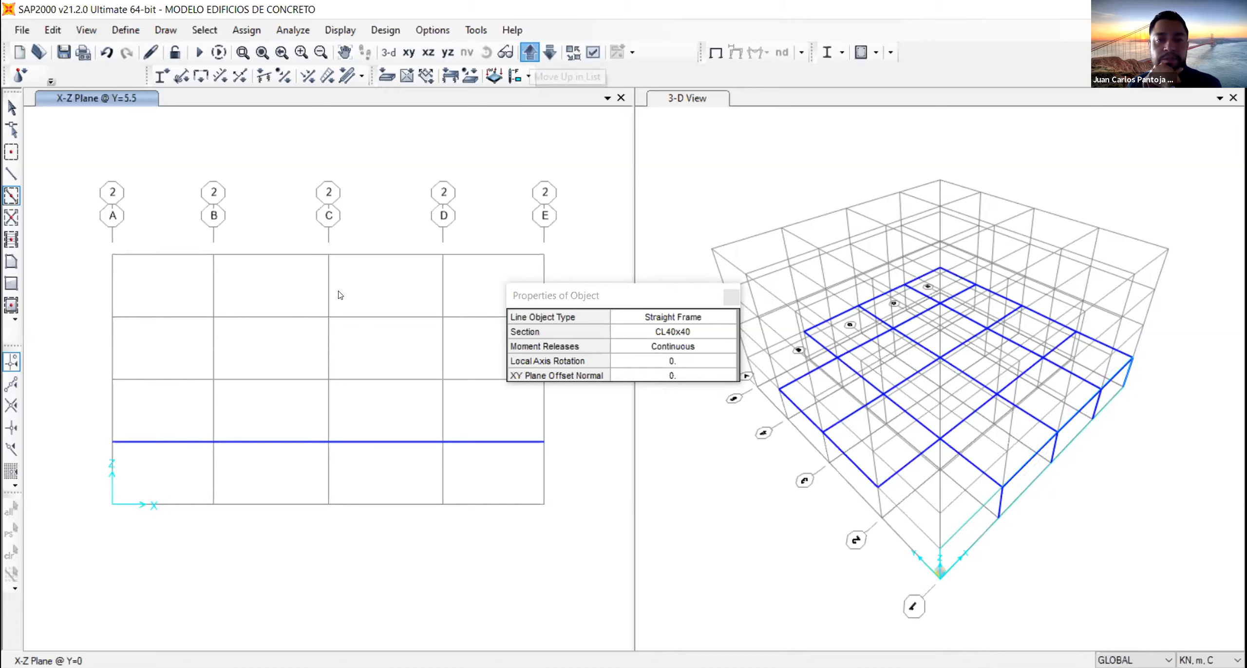
{"action": "left_click", "coordinate": [211, 471]}
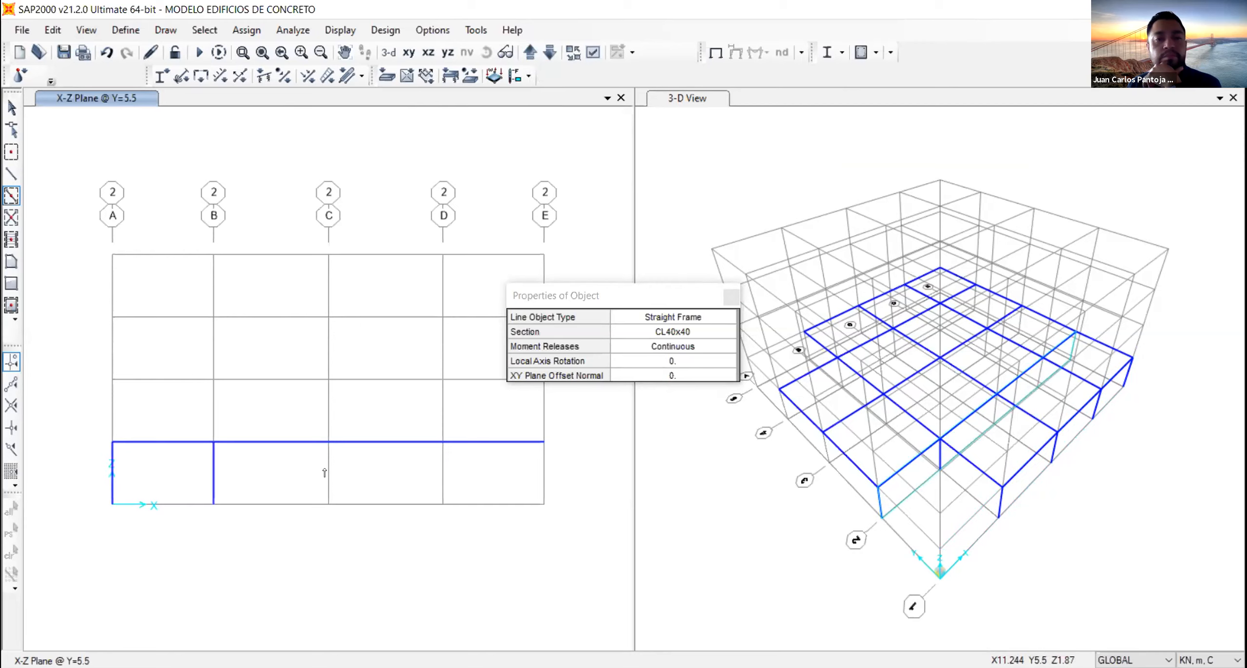
{"action": "left_click", "coordinate": [380, 484]}
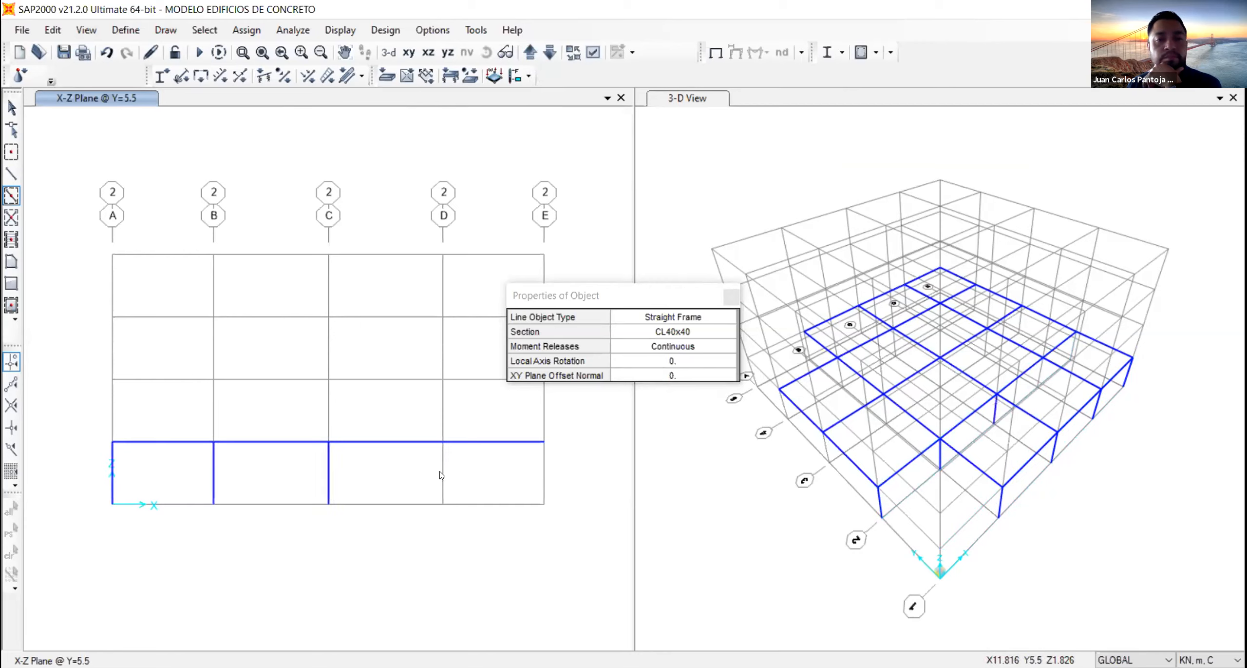
{"action": "left_click", "coordinate": [443, 474]}
{"action": "left_click", "coordinate": [545, 470]}
- Draw first-story CL40x40 columns at axes A to E in the grid 3 elevation (Y=11.75)
{"action": "left_click", "coordinate": [532, 53]}
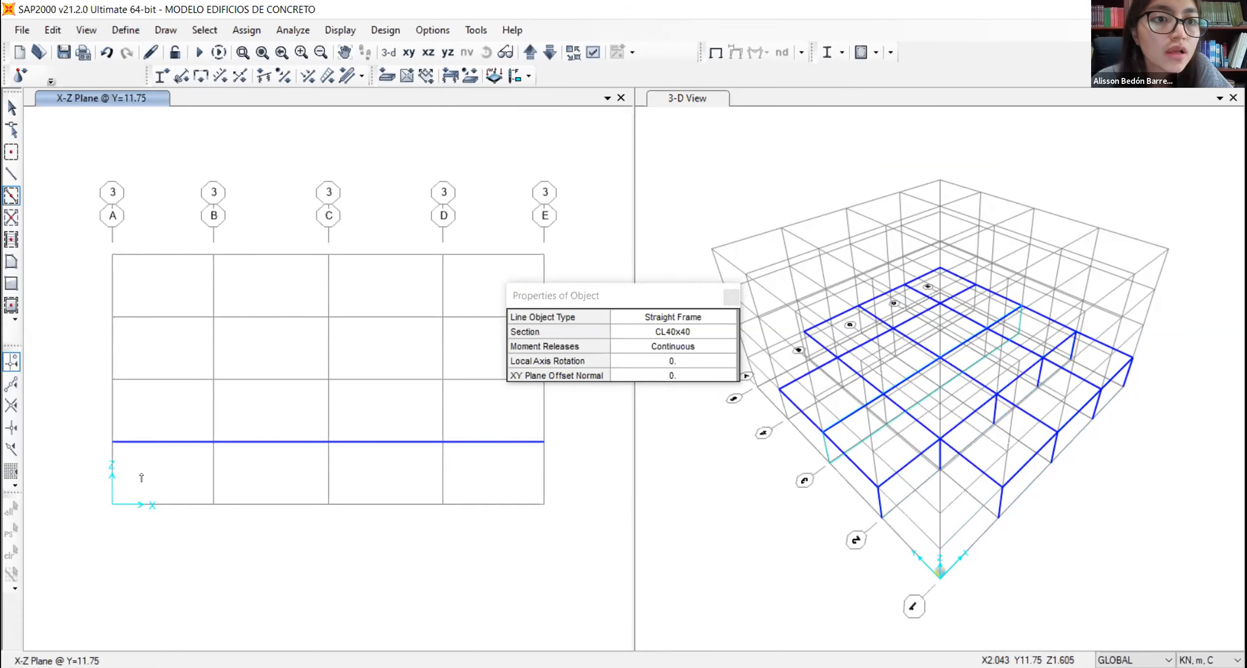
{"action": "left_click", "coordinate": [112, 470]}
{"action": "left_click", "coordinate": [214, 472]}
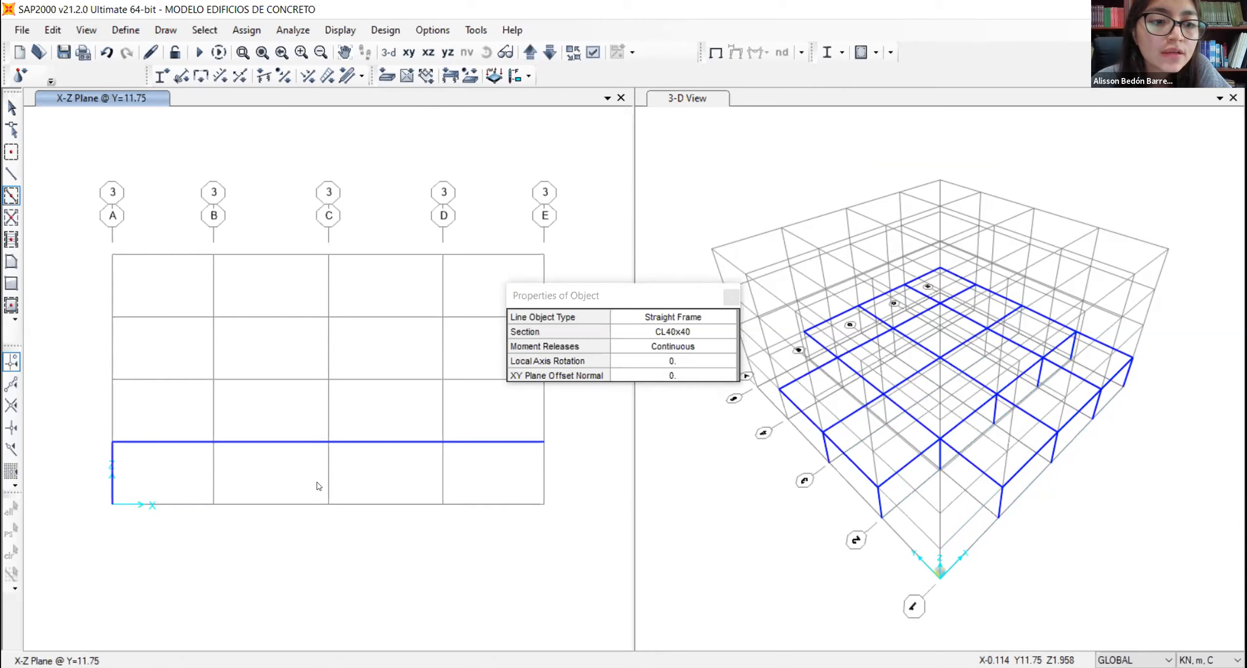
{"action": "left_click", "coordinate": [327, 475]}
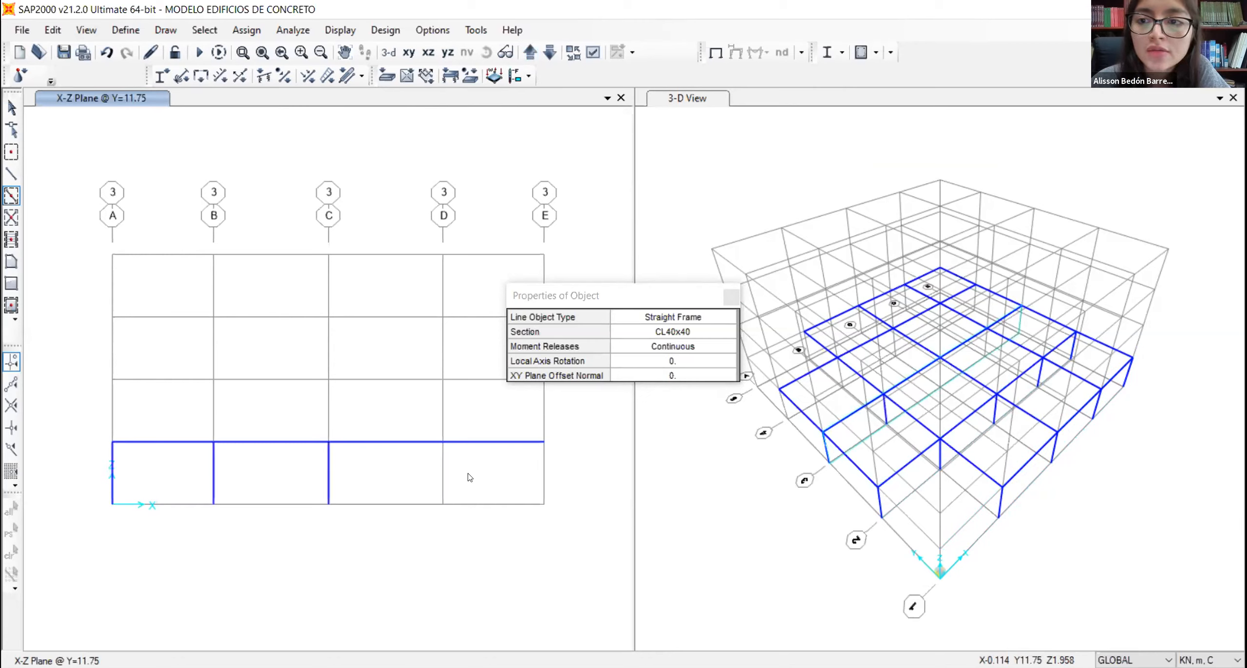
{"action": "left_click", "coordinate": [441, 473]}
{"action": "left_click", "coordinate": [544, 473]}
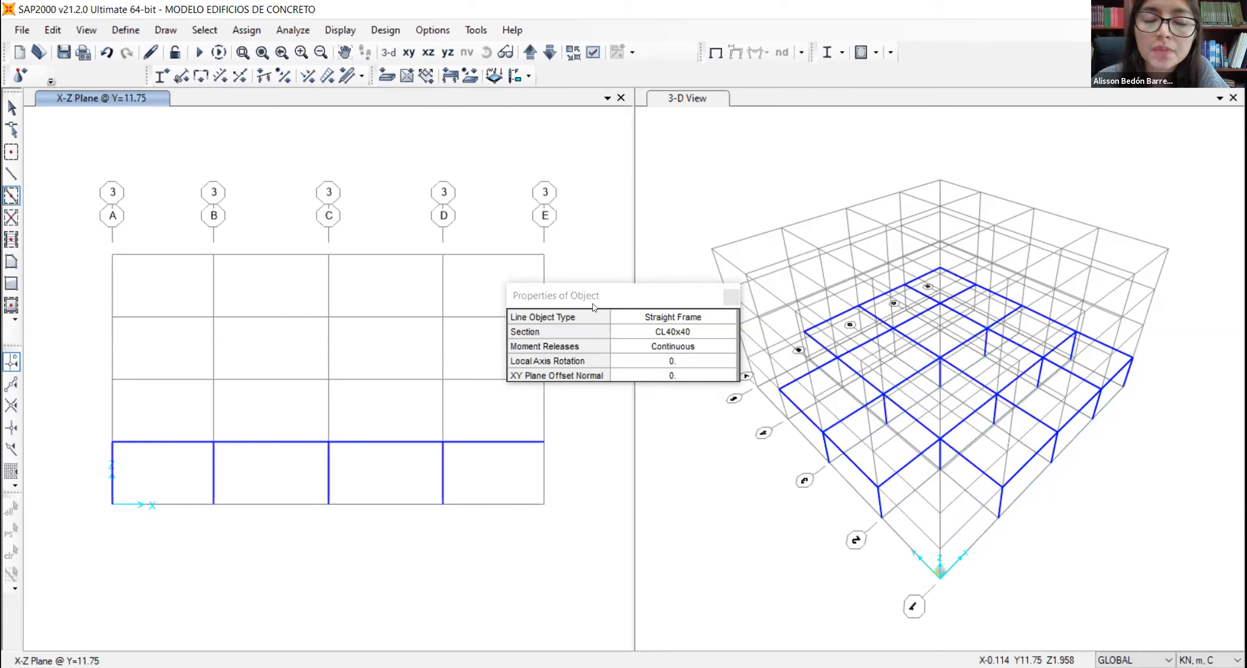
- Draw first-story CL40x40 columns at axes A to E in the grid 4 elevation (Y=18)
{"action": "left_click", "coordinate": [530, 50]}
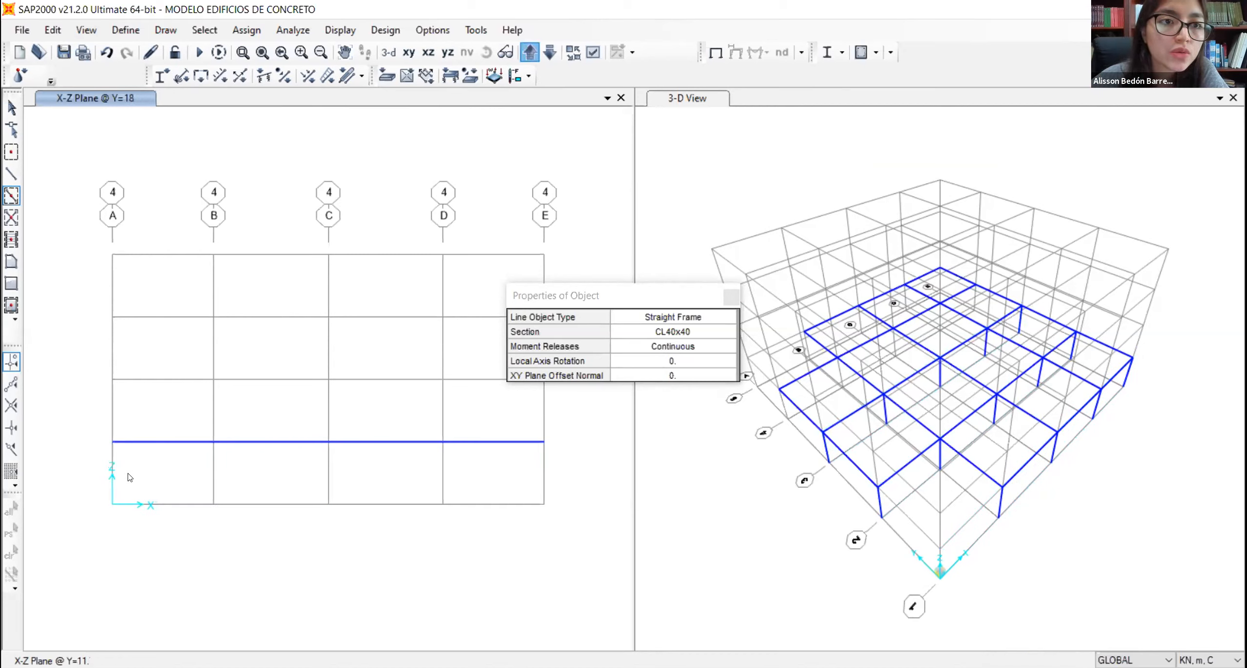
{"action": "left_click", "coordinate": [112, 472]}
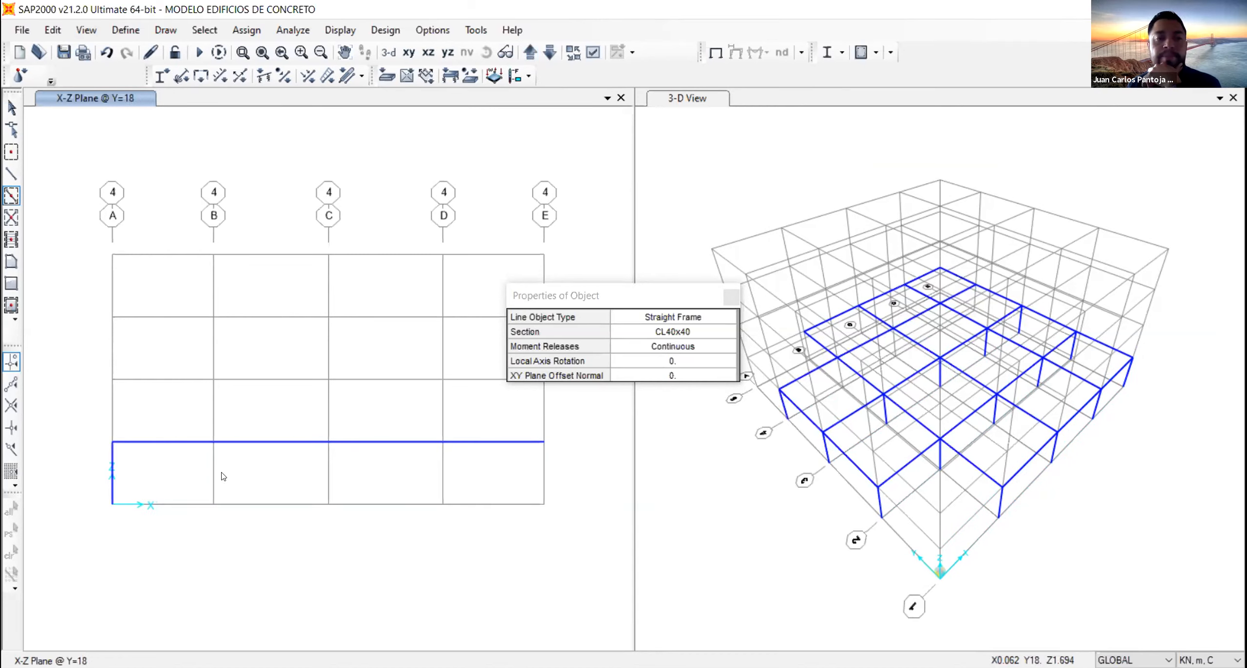
{"action": "left_click", "coordinate": [329, 473]}
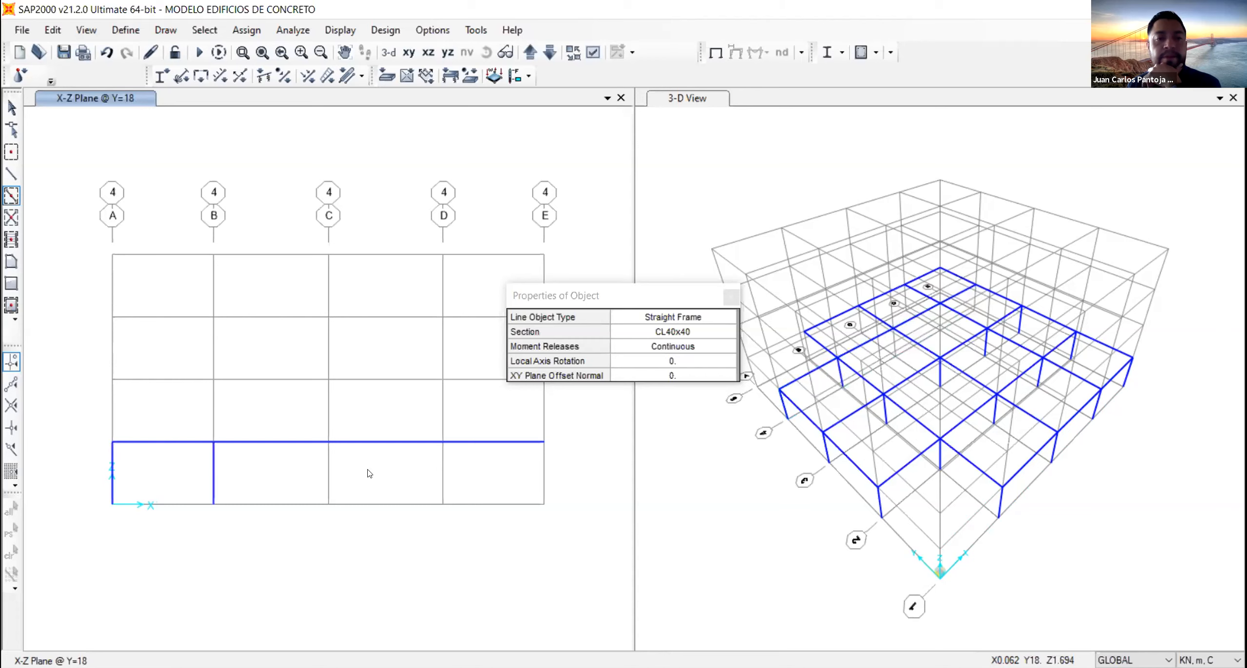
{"action": "left_click", "coordinate": [442, 471]}
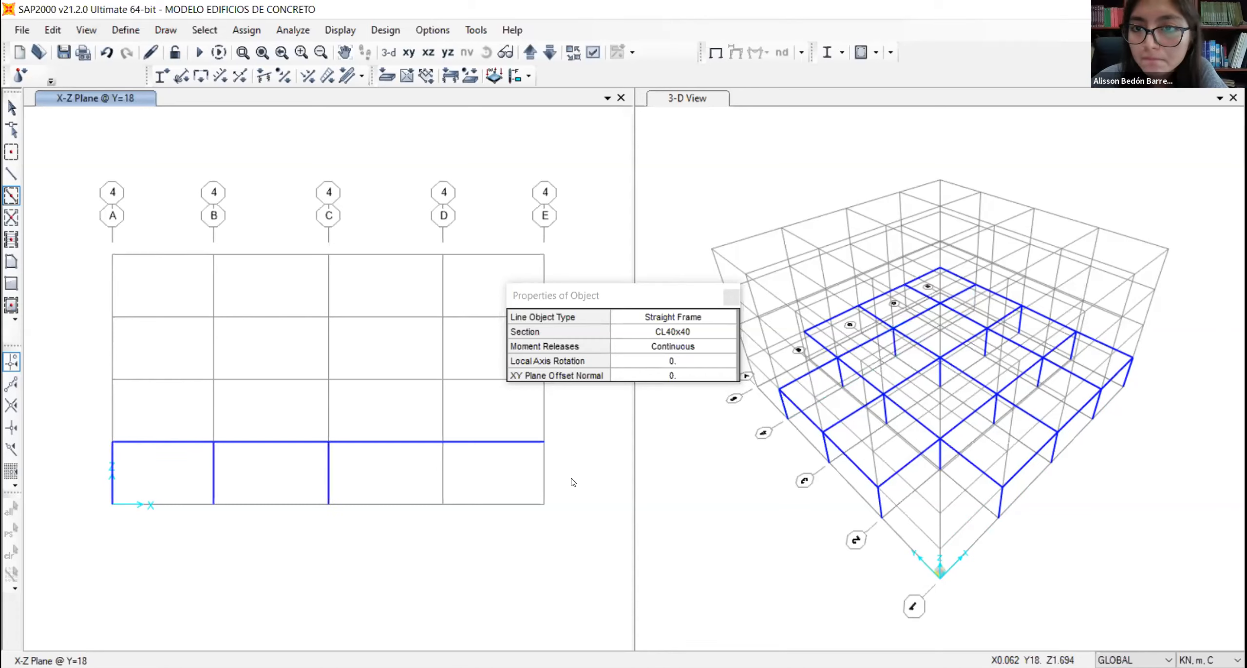
{"action": "left_click", "coordinate": [545, 473]}
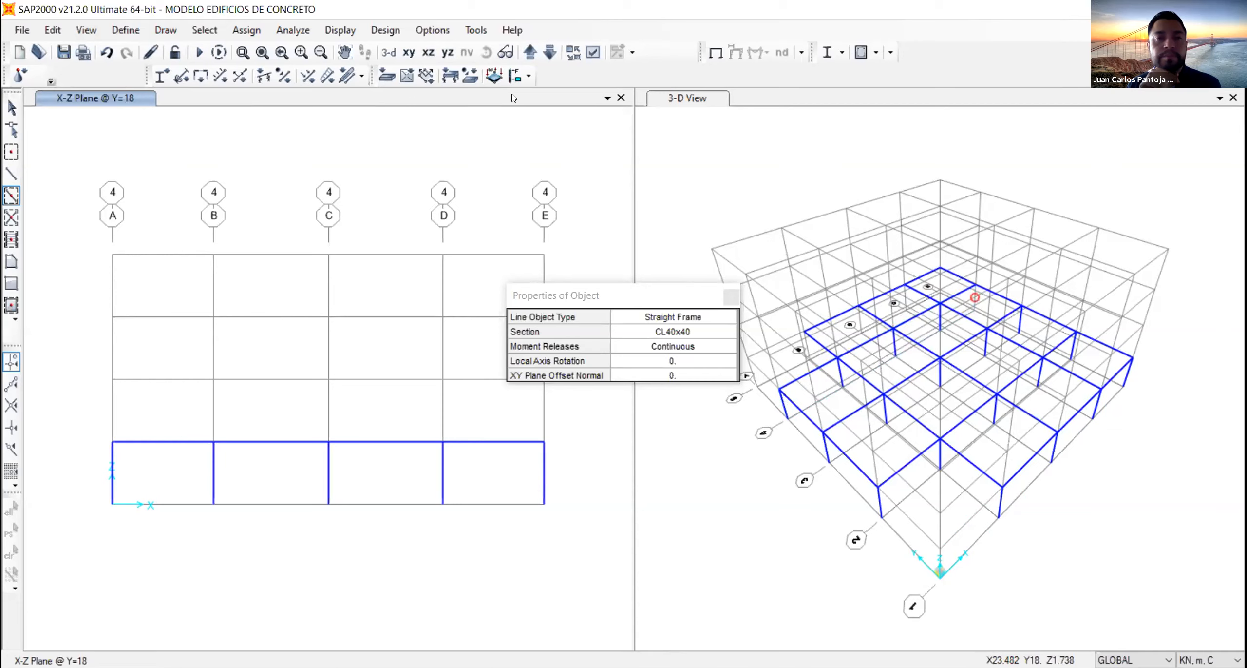
- Draw first-story CL40x40 columns at axes B, C, D and E in the grid 5 elevation (Y=23.5), and end the drawing command
{"action": "left_click", "coordinate": [531, 54]}
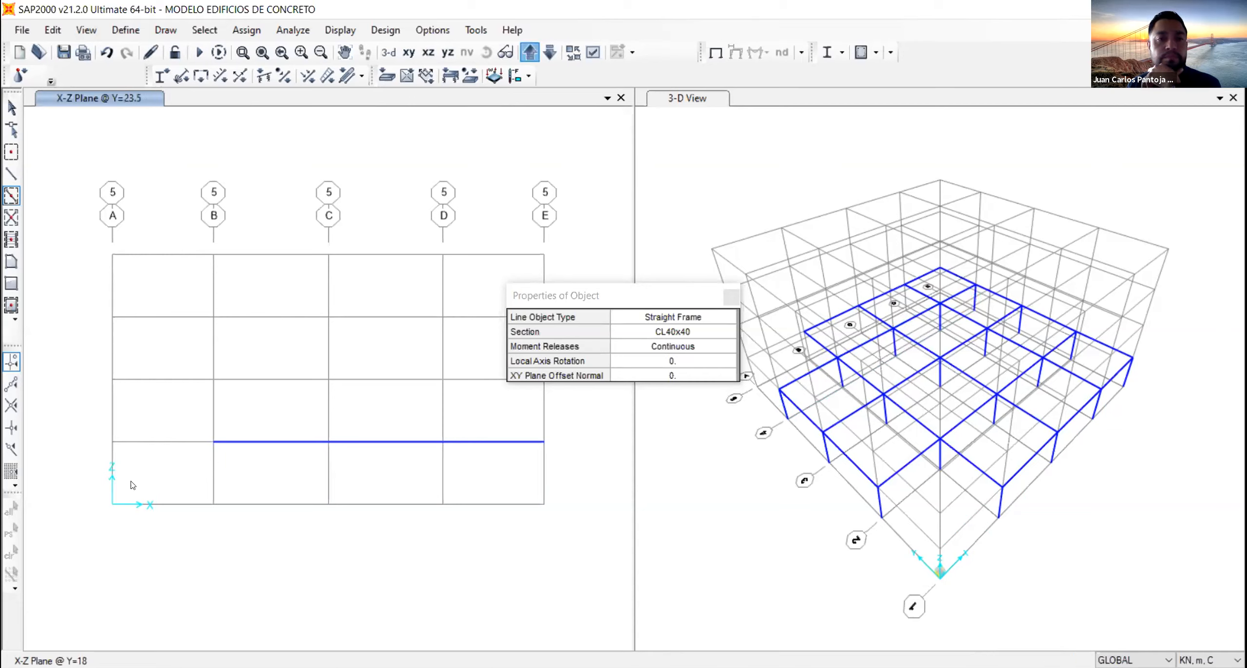
{"action": "left_click", "coordinate": [321, 468]}
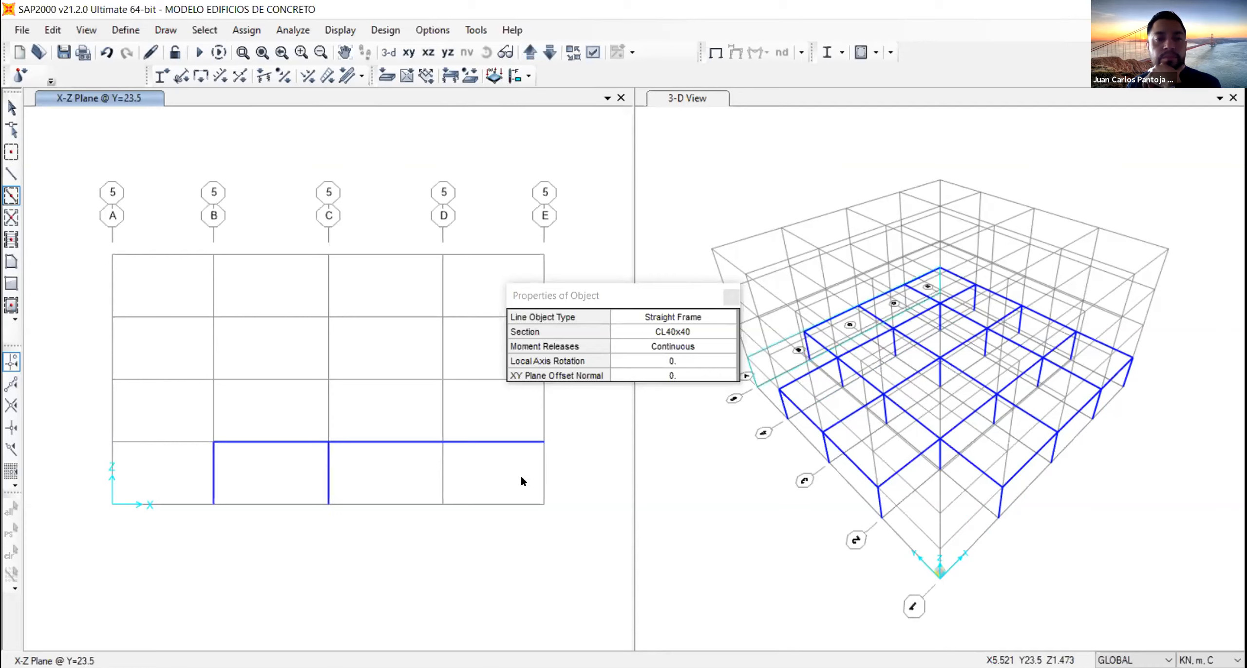
{"action": "left_click", "coordinate": [544, 474]}
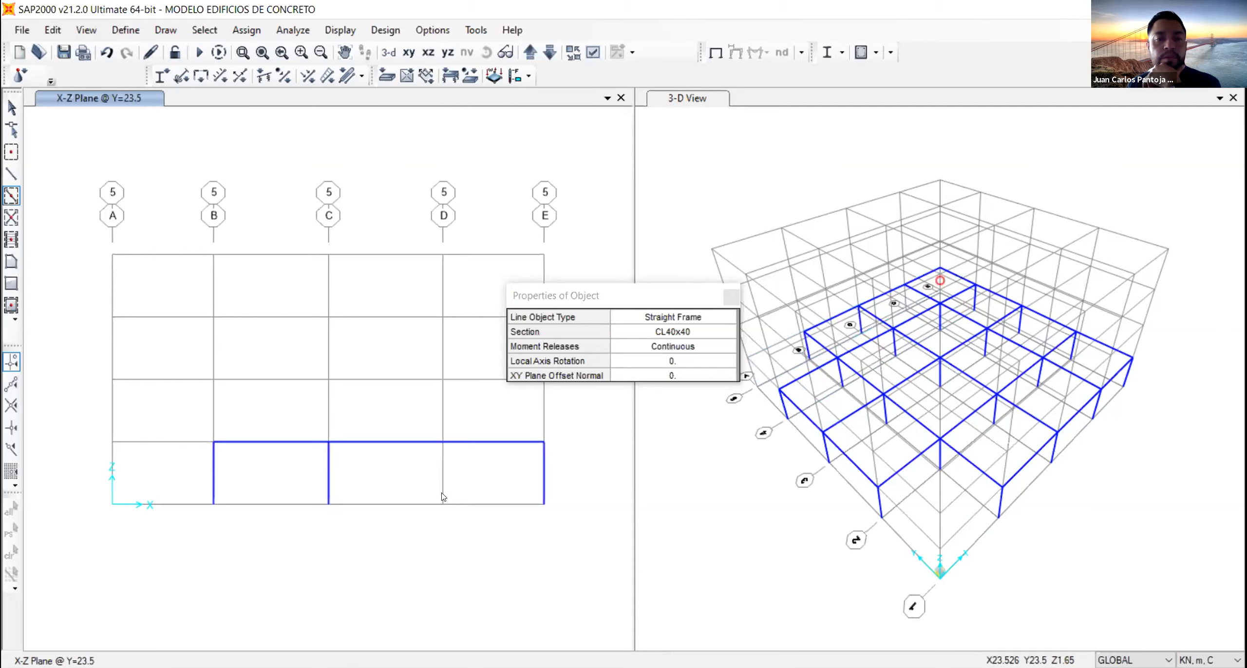
{"action": "left_click", "coordinate": [442, 473]}
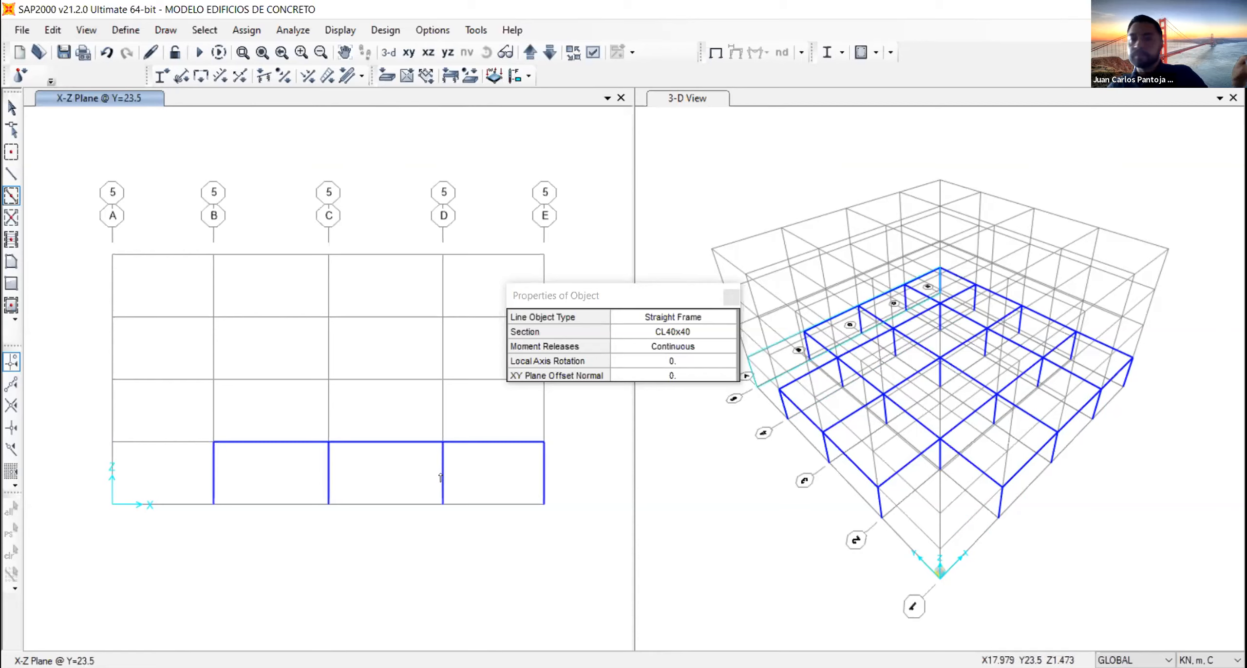
{"action": "key", "text": "Escape"}
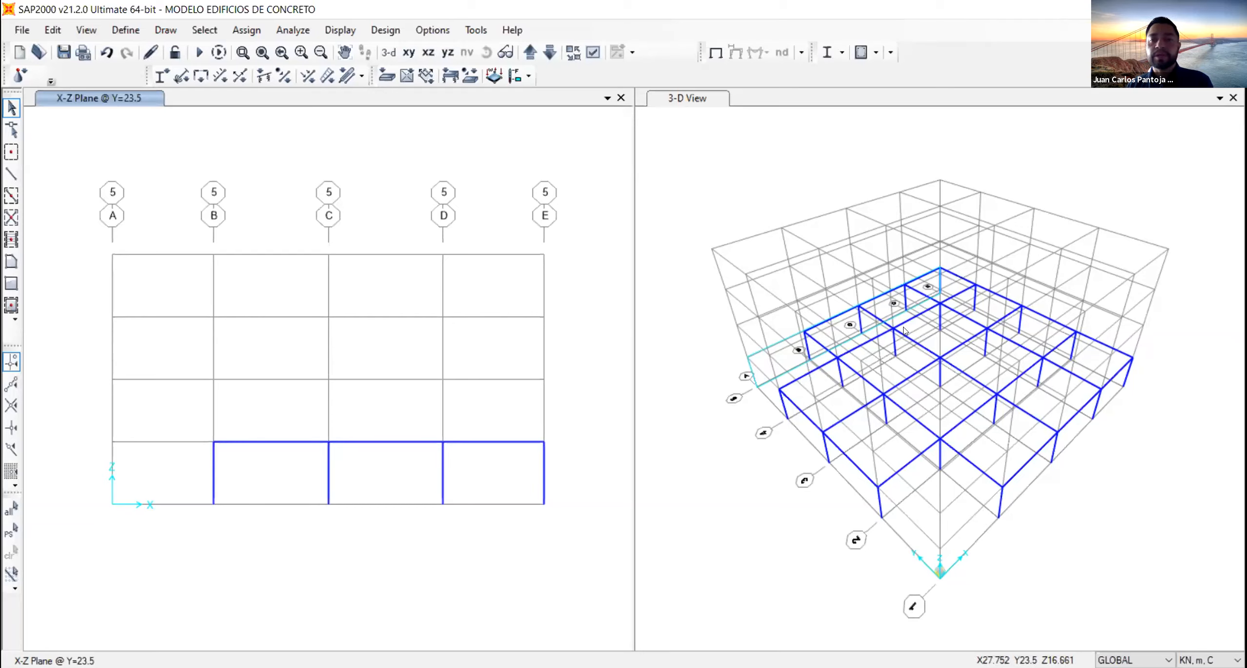
- Select all first-story beams and columns in the 3-D view and open the Replicate dialog for them
{"action": "left_click", "coordinate": [681, 151]}
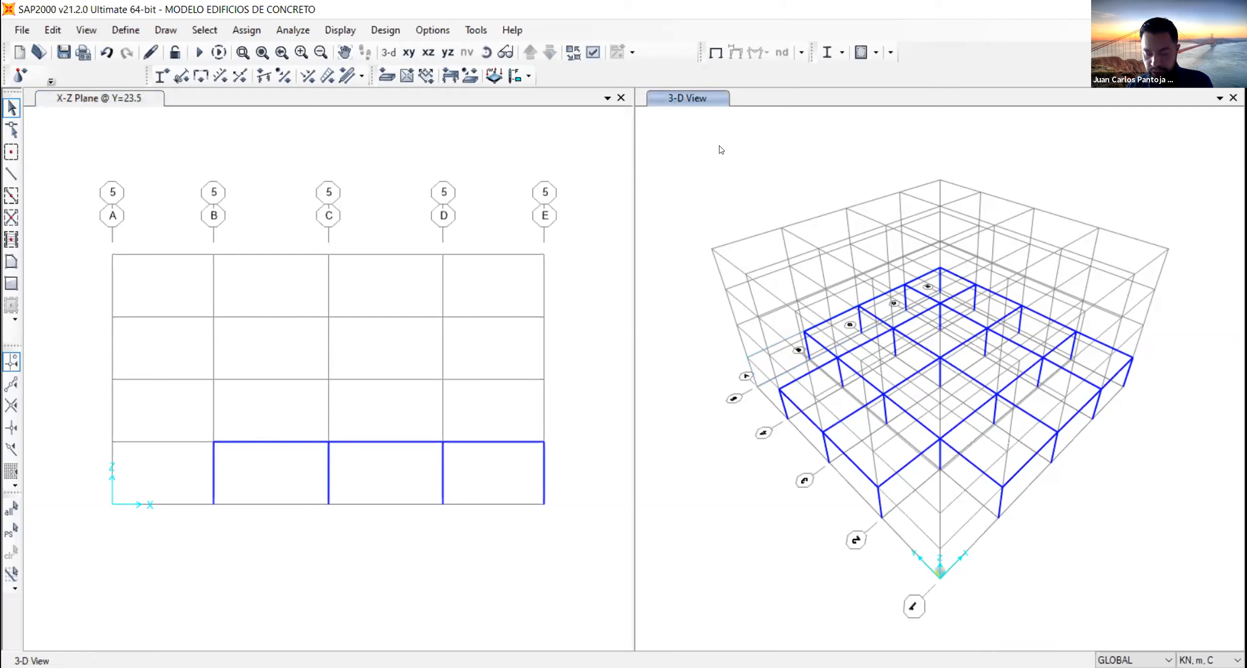
{"action": "left_click_drag", "start_coordinate": [721, 149], "coordinate": [1218, 550]}
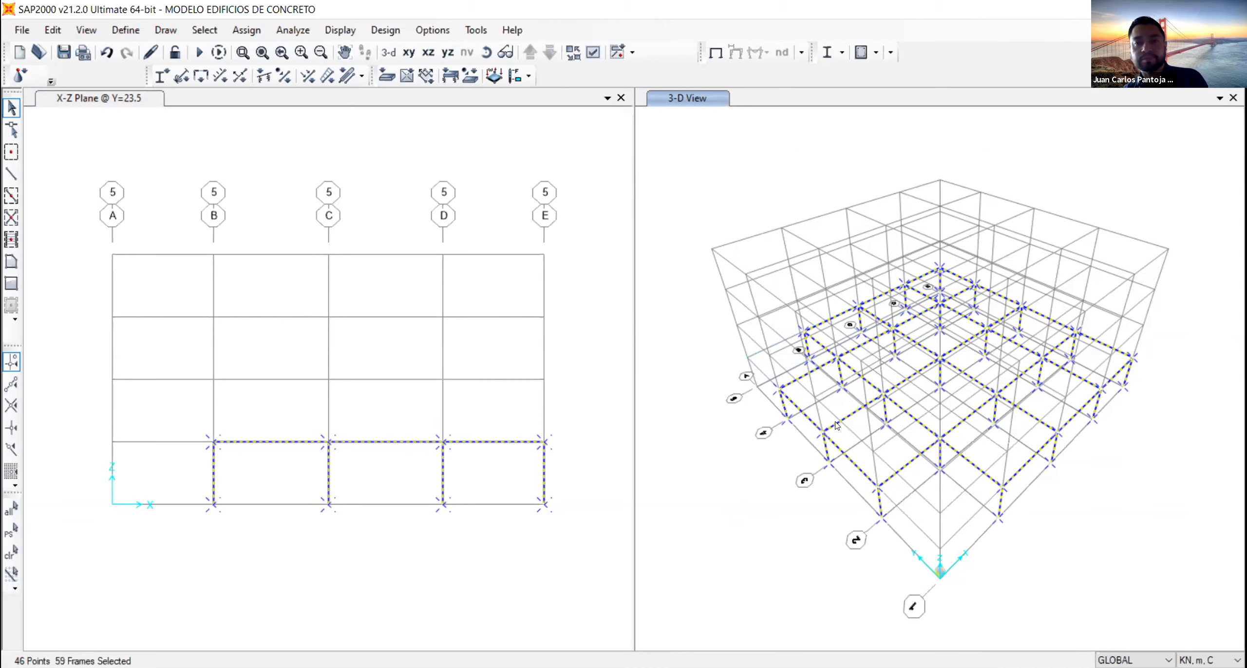
{"action": "key", "text": "ctrl+r"}
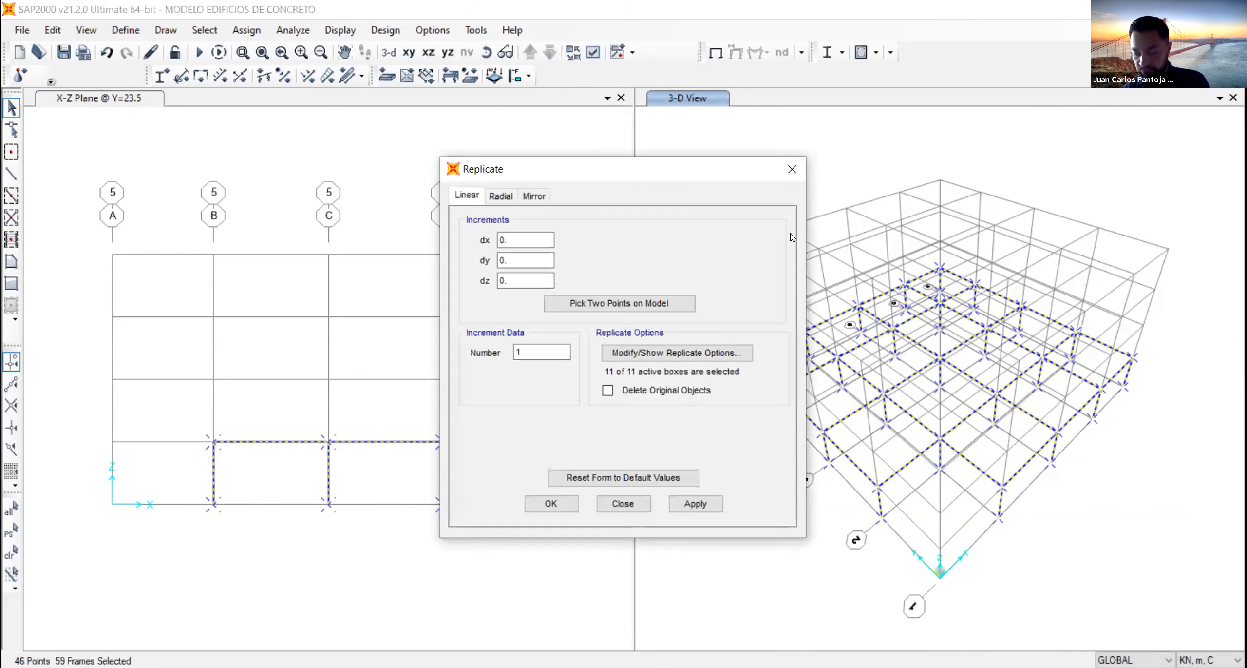
{"action": "left_click", "coordinate": [792, 169]}
{"action": "left_click", "coordinate": [52, 30]}
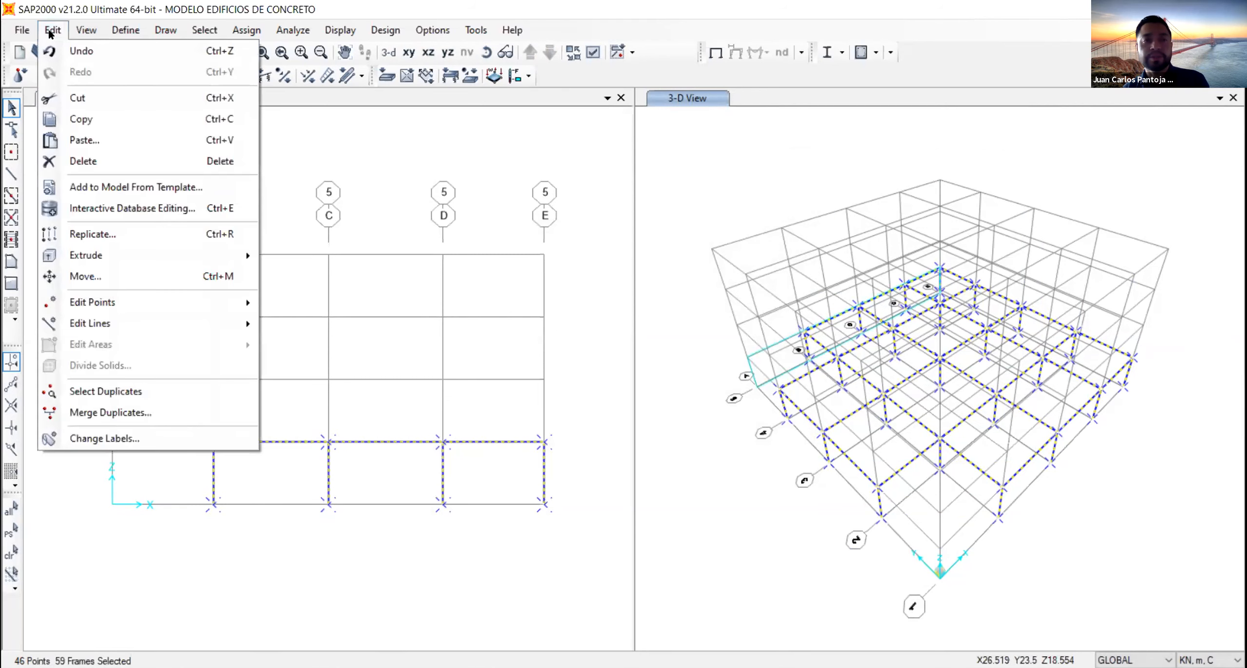
{"action": "left_click", "coordinate": [140, 234]}
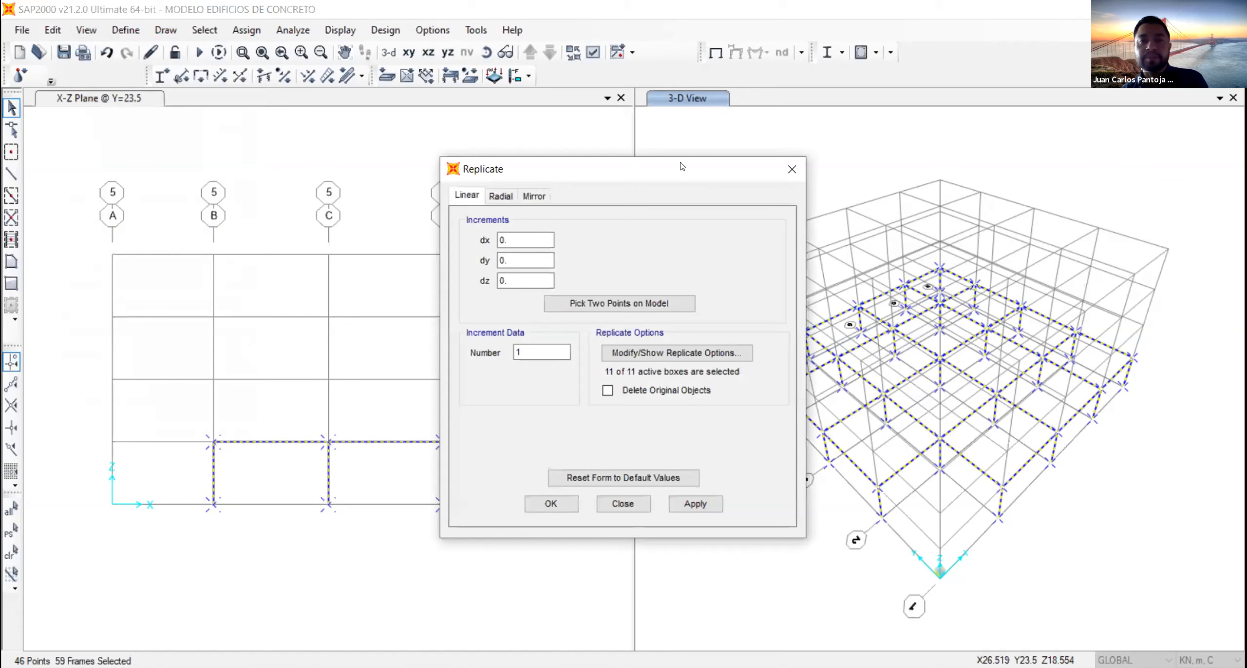
{"action": "left_click_drag", "start_coordinate": [674, 166], "coordinate": [551, 166]}
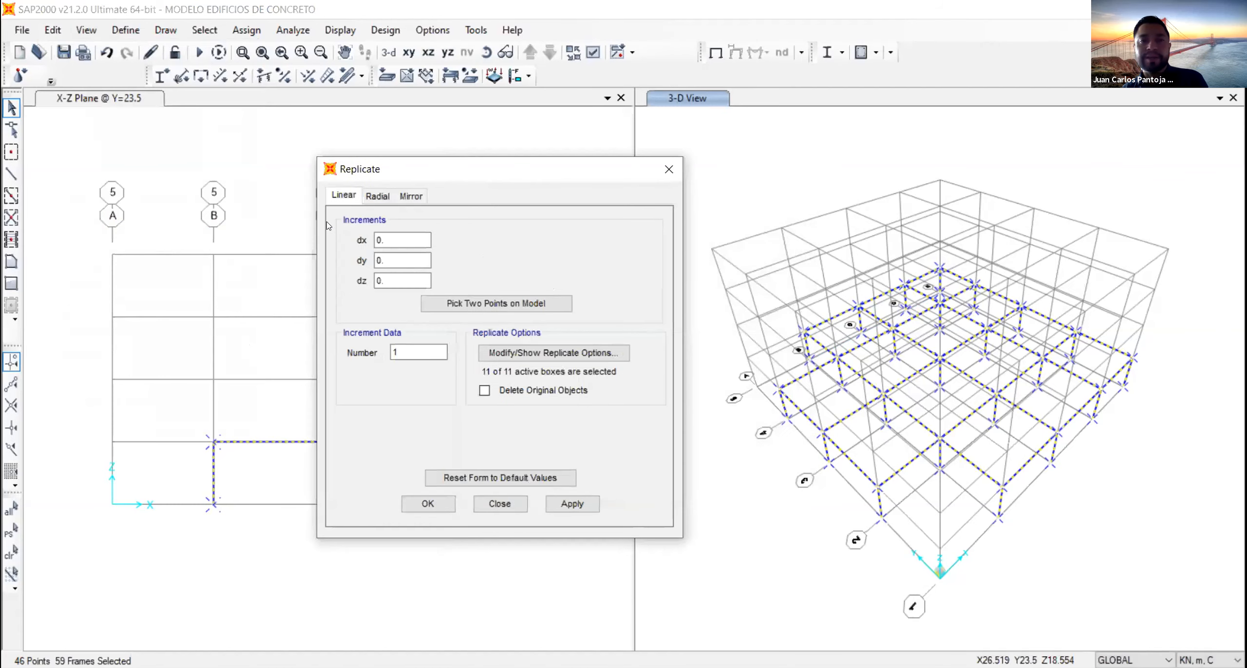
{"action": "left_click", "coordinate": [404, 196]}
{"action": "left_click", "coordinate": [337, 197]}
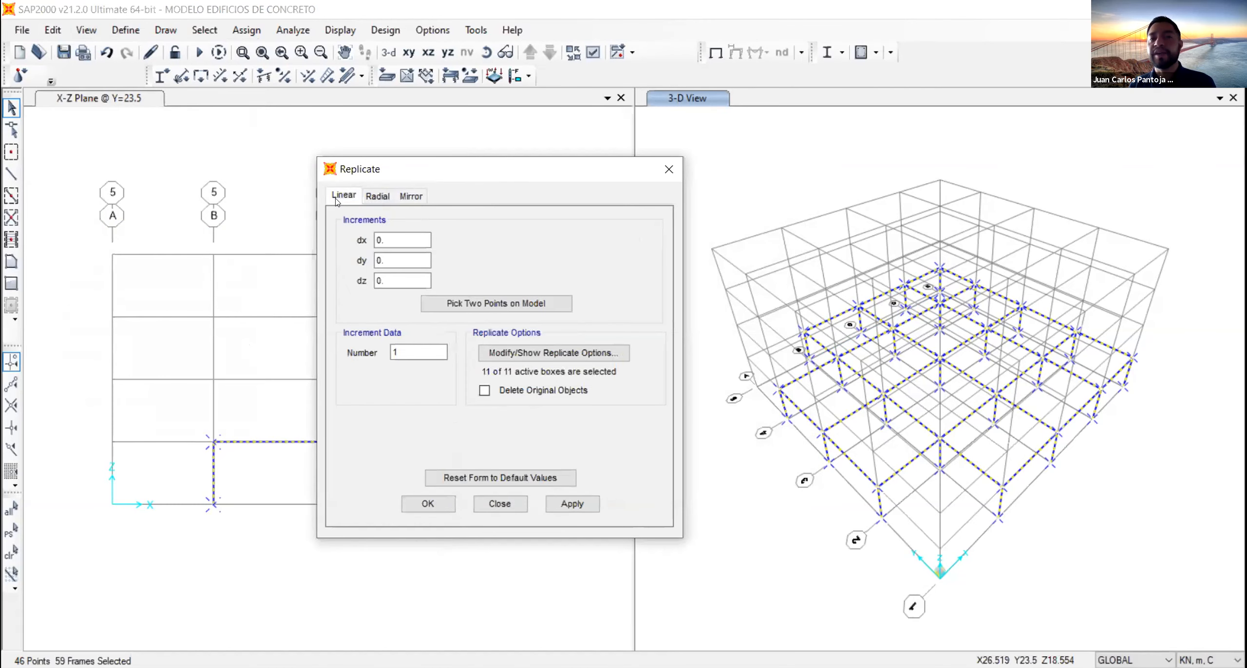
{"action": "left_click", "coordinate": [380, 196]}
{"action": "left_click", "coordinate": [408, 196]}
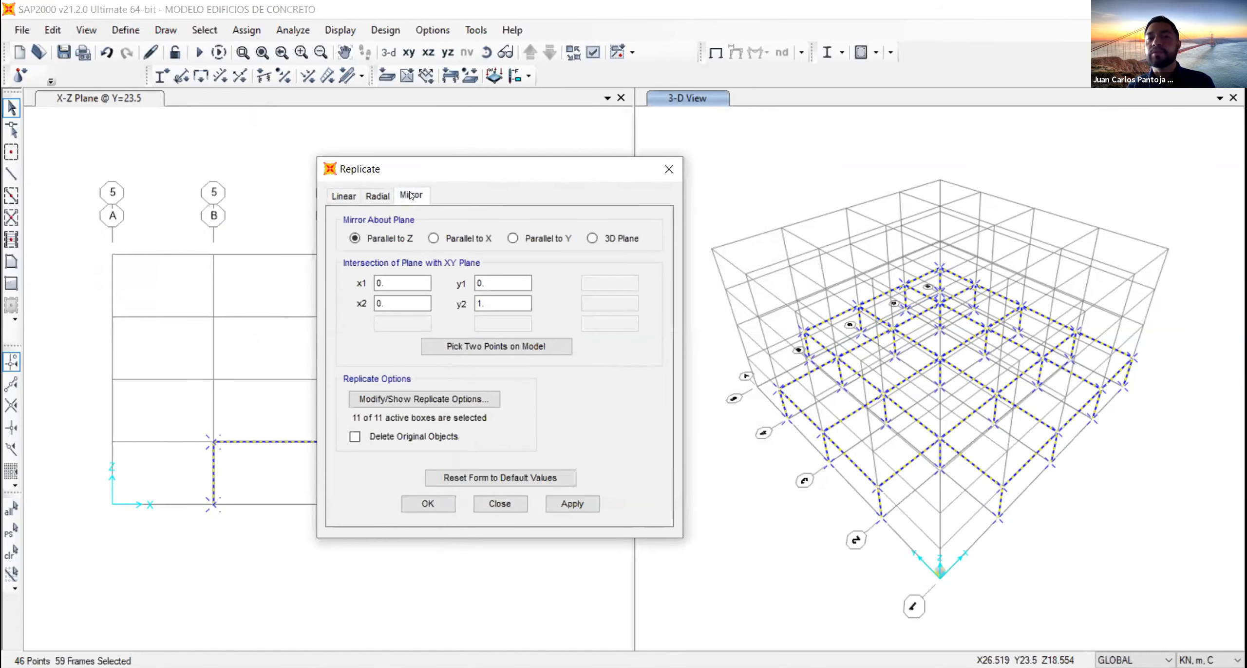
{"action": "left_click", "coordinate": [353, 194]}
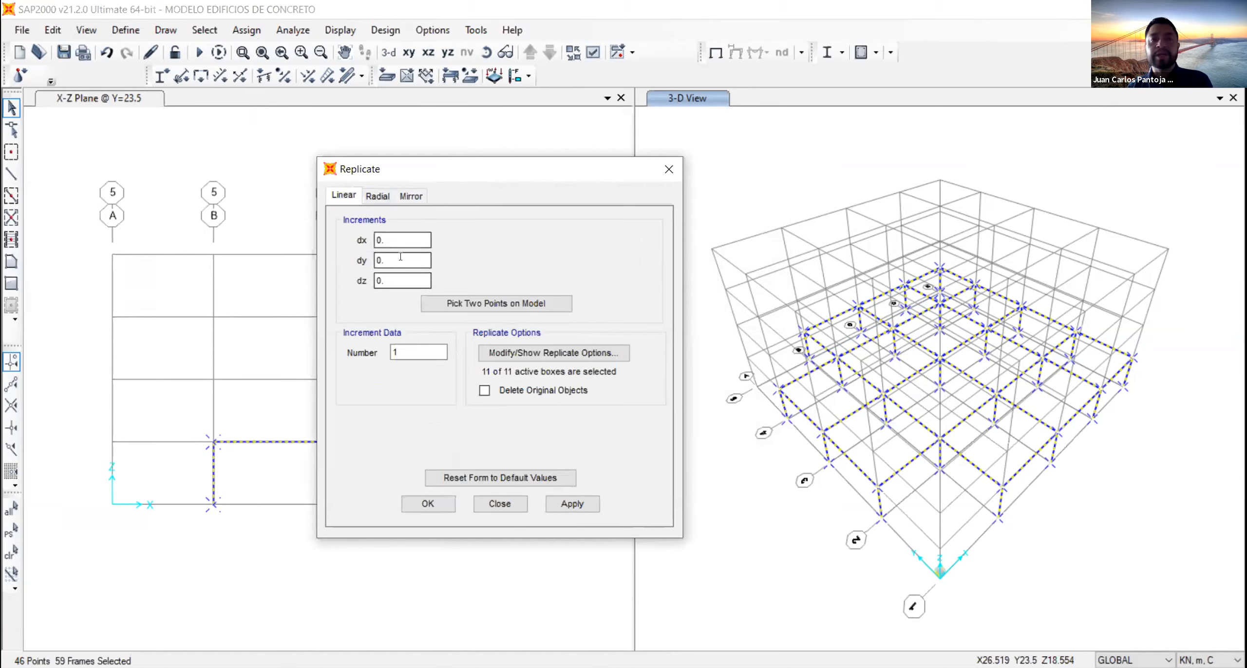
- Replicate the selected first-story frame linearly with dz 3.4 and 3 copies to create the upper stories
{"action": "double_click", "coordinate": [395, 234]}
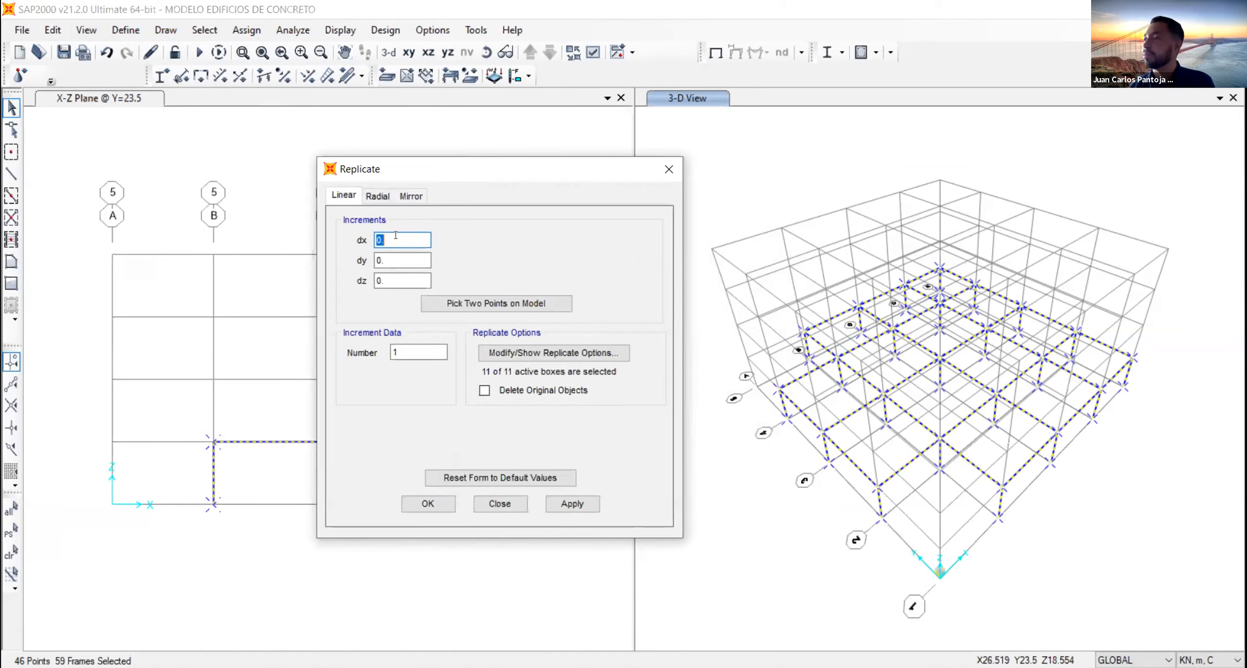
{"action": "double_click", "coordinate": [384, 262]}
{"action": "double_click", "coordinate": [391, 279]}
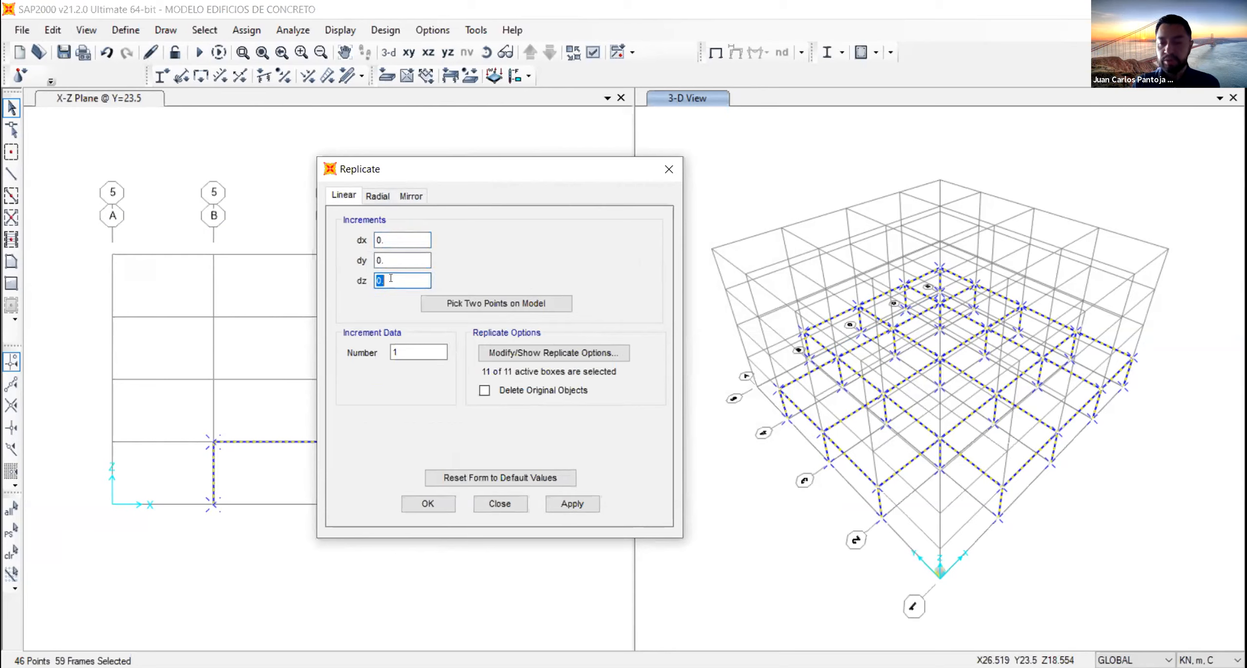
{"action": "type", "text": "3.4"}
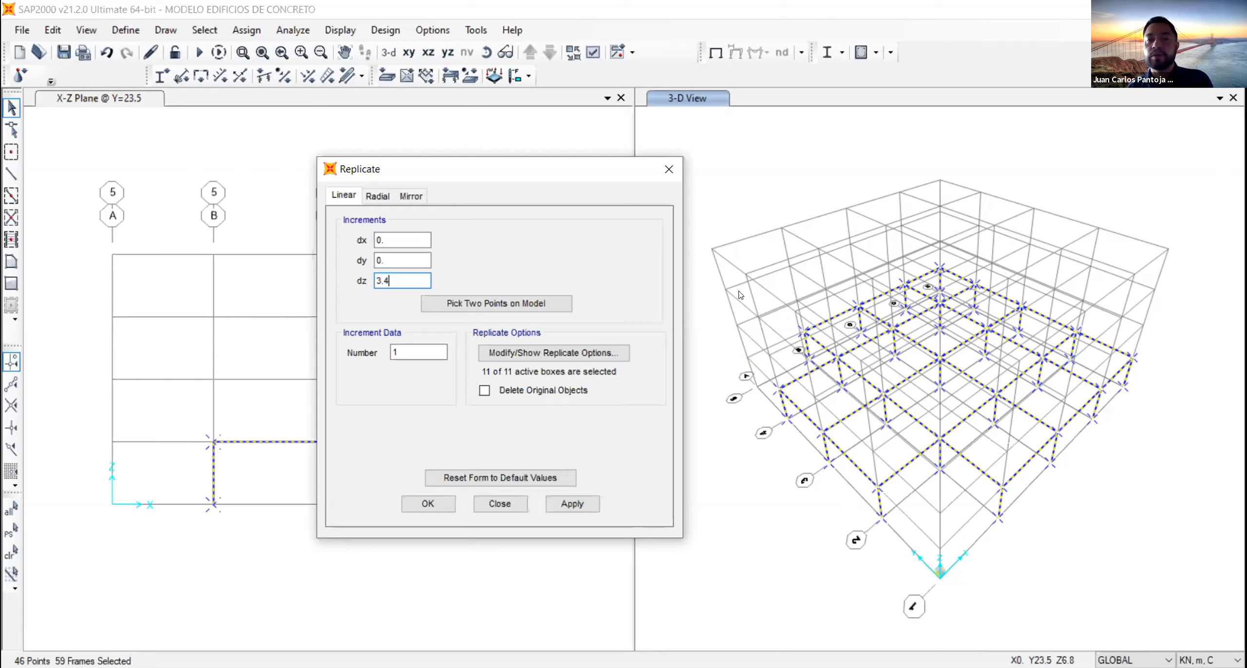
{"action": "double_click", "coordinate": [421, 348]}
{"action": "type", "text": "3"}
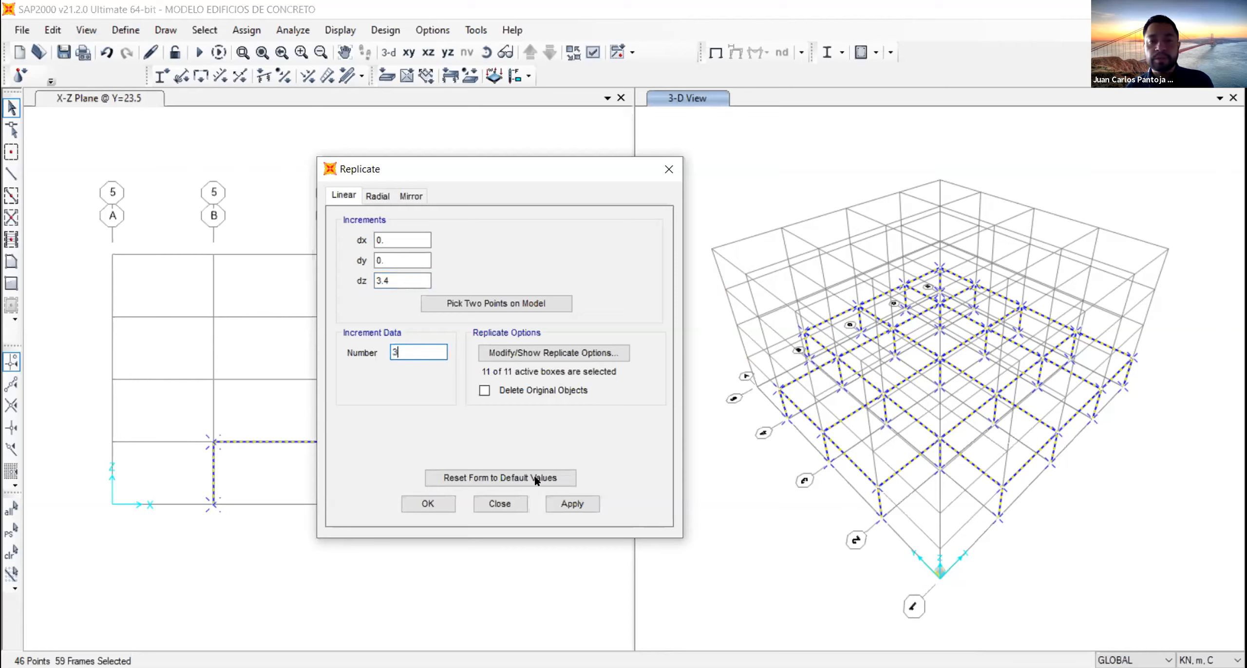
{"action": "left_click", "coordinate": [575, 504]}
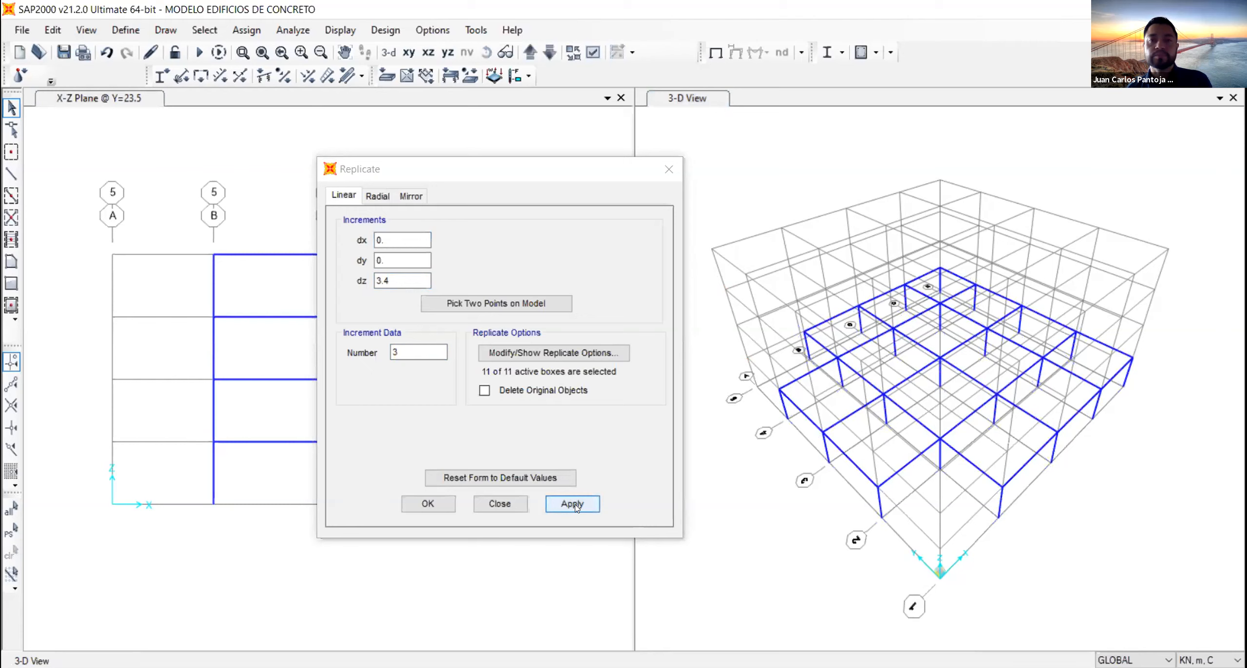
{"action": "left_click", "coordinate": [422, 504]}
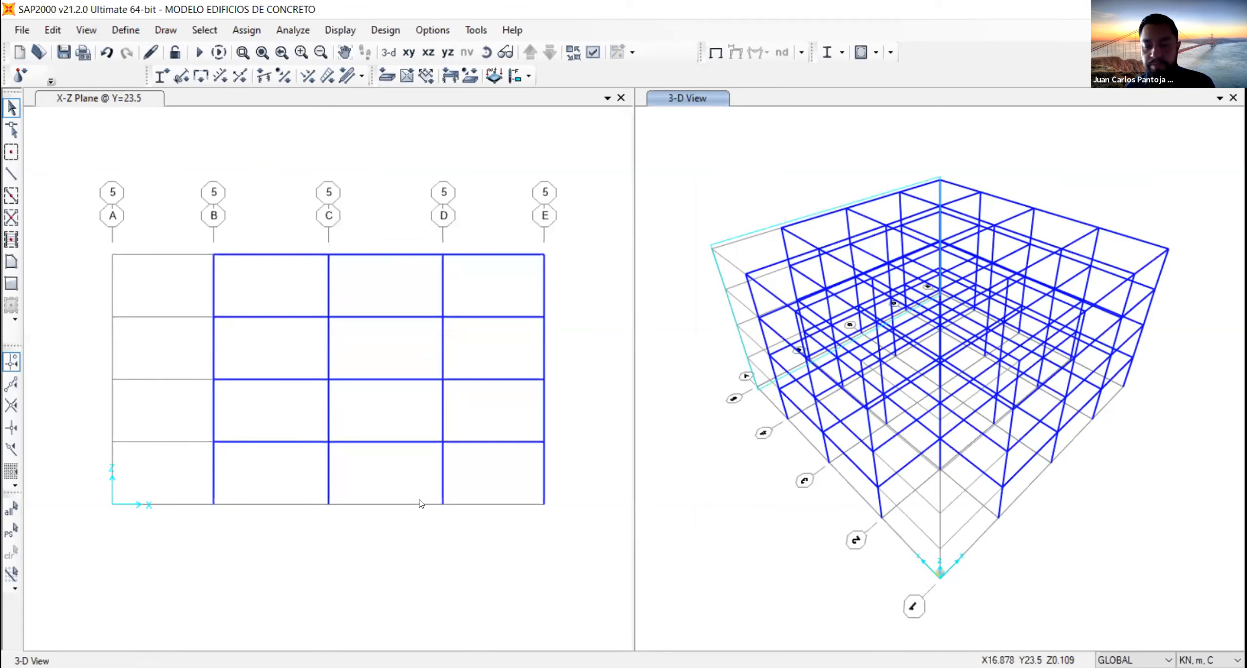
- In the roof plan at Z=13.6, delete the two beams meeting at corner E-5 and the two meeting at corner E-1
{"action": "left_click", "coordinate": [322, 128]}
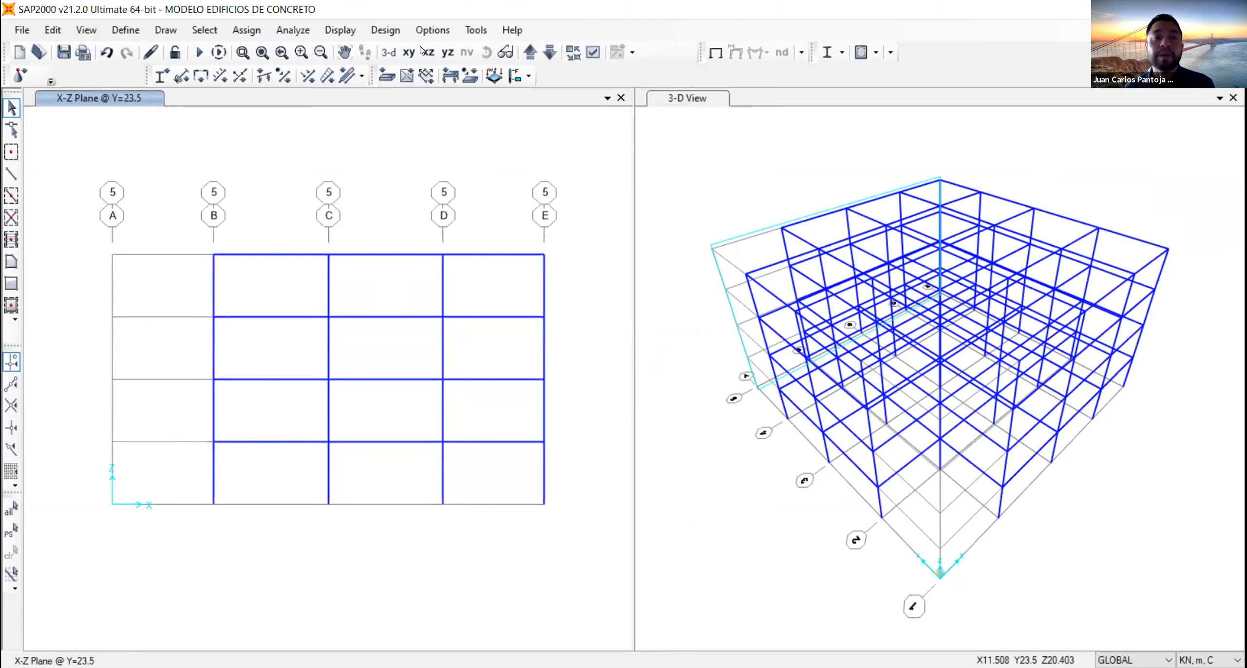
{"action": "left_click", "coordinate": [404, 52]}
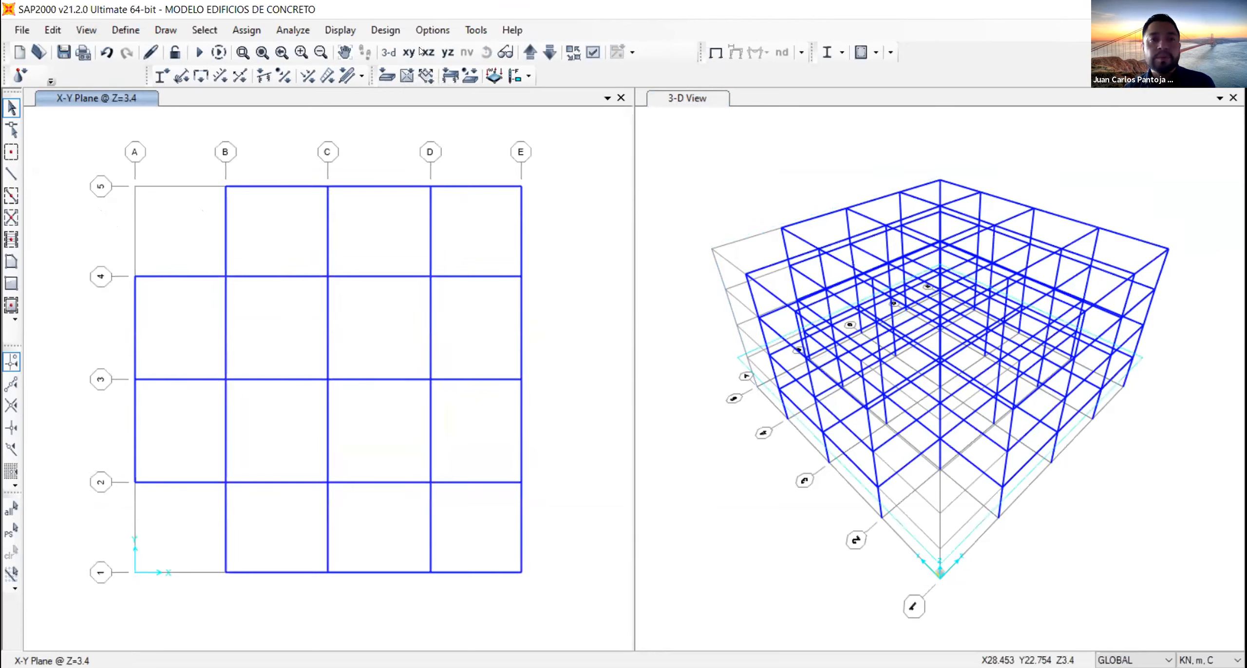
{"action": "left_click", "coordinate": [530, 51]}
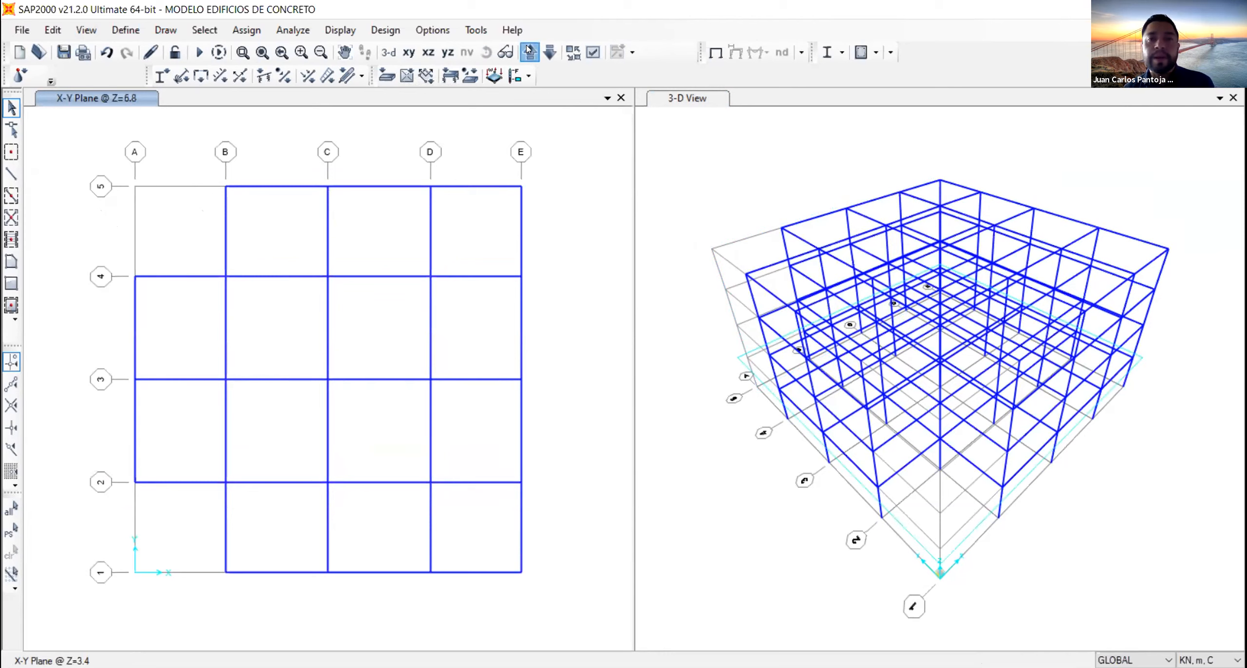
{"action": "left_click", "coordinate": [530, 51]}
{"action": "left_click", "coordinate": [529, 50]}
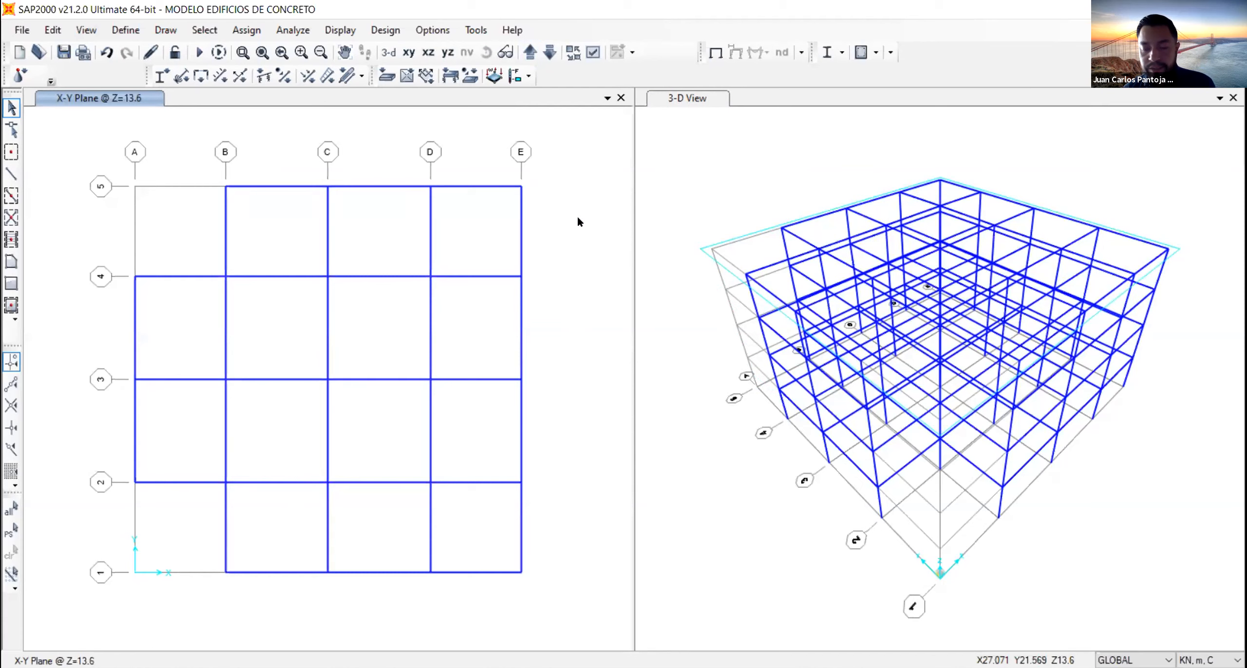
{"action": "left_click_drag", "start_coordinate": [563, 226], "coordinate": [463, 129]}
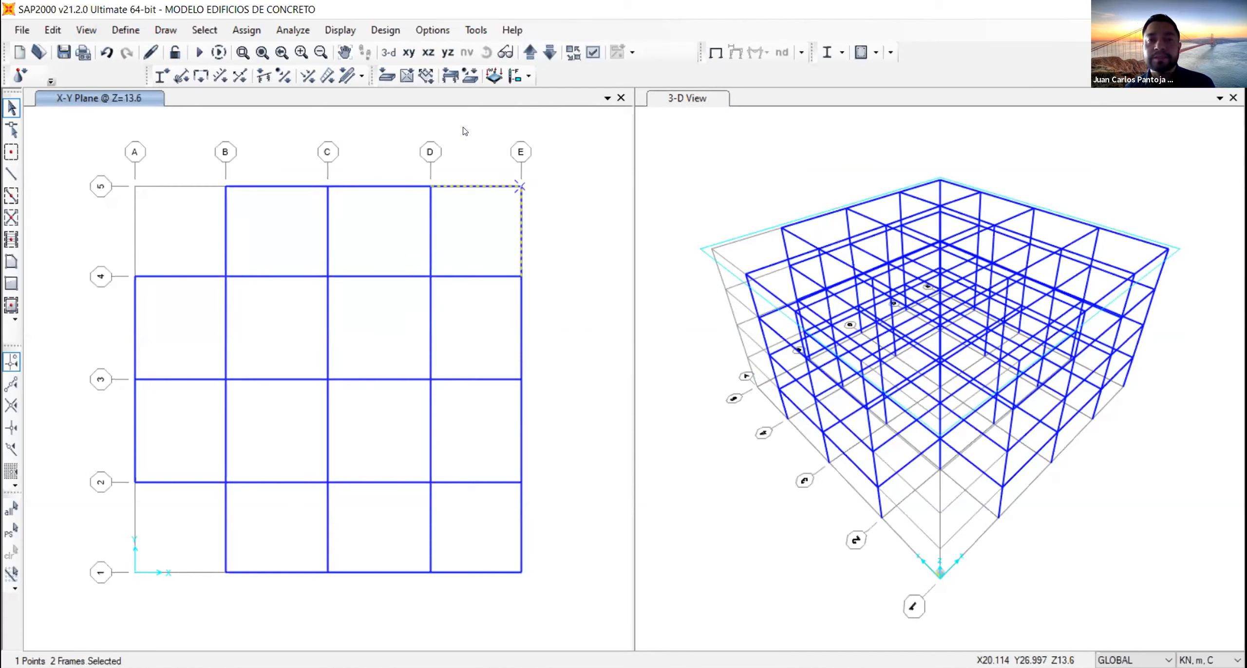
{"action": "left_click_drag", "start_coordinate": [565, 632], "coordinate": [481, 543]}
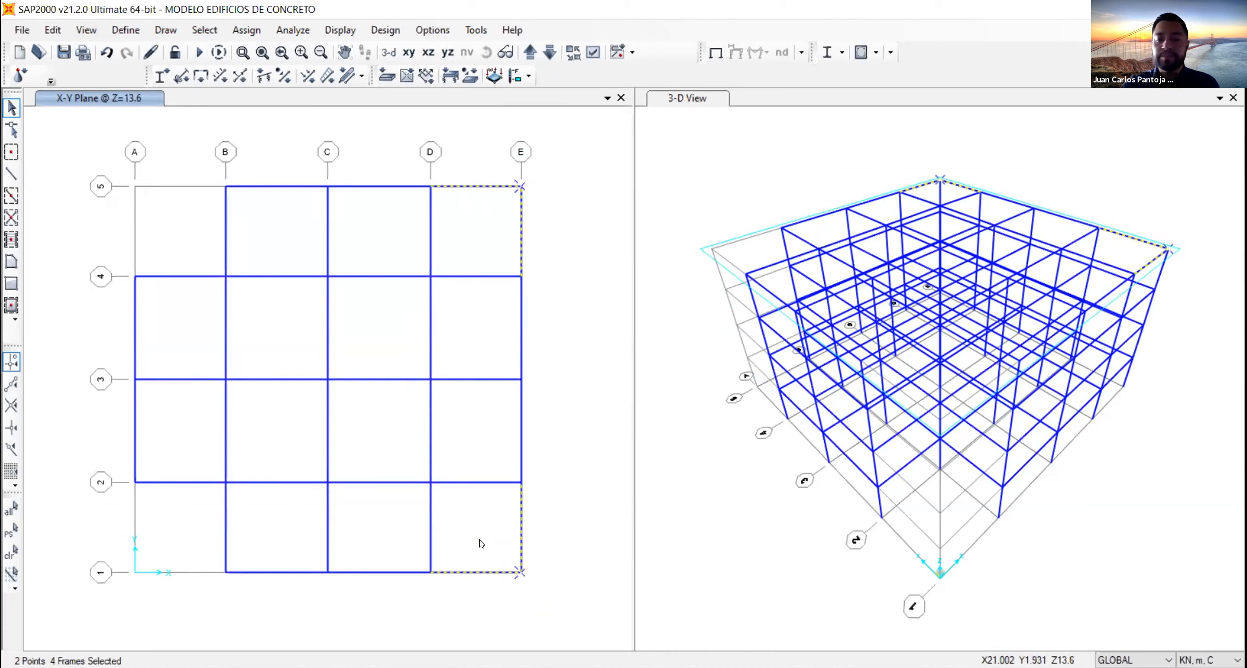
{"action": "key", "text": "Delete"}
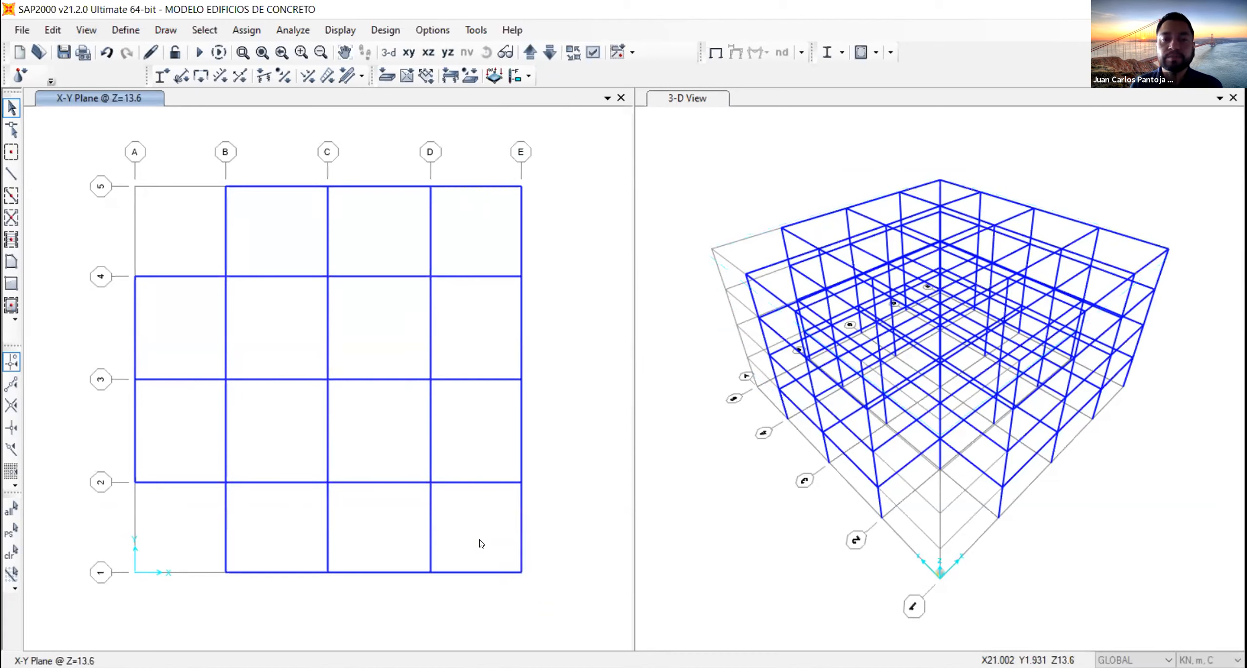
{"action": "left_click", "coordinate": [1164, 184]}
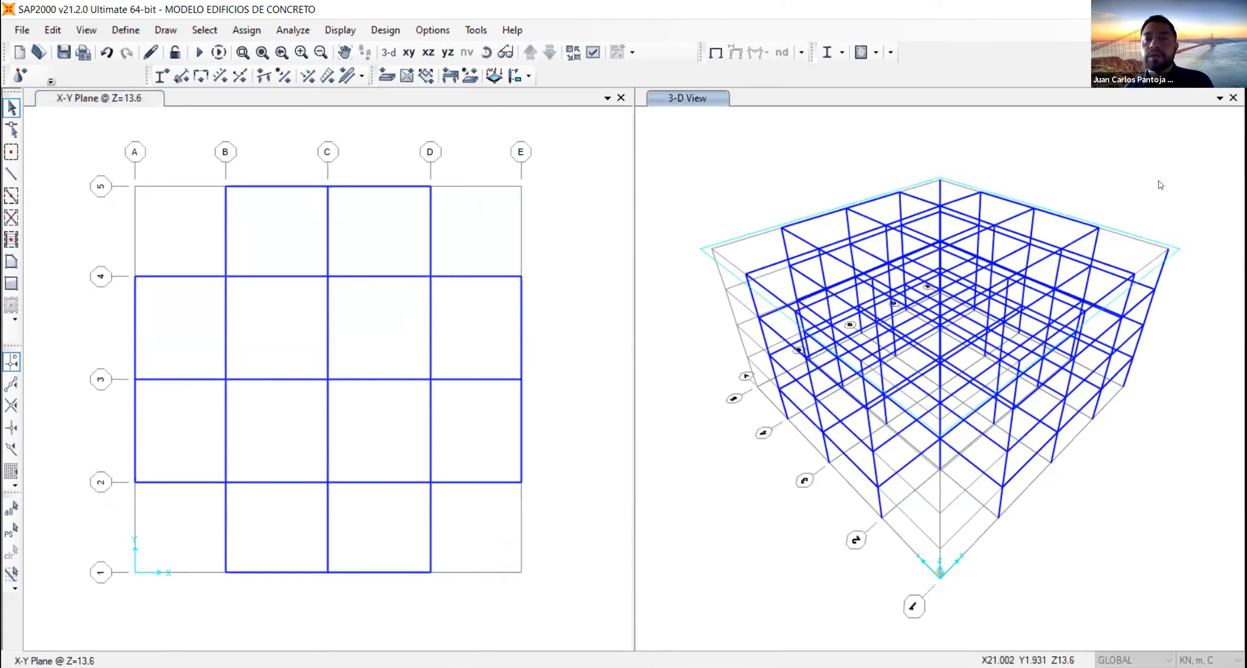
{"action": "middle_click_drag", "start_coordinate": [986, 161], "coordinate": [948, 224], "text": "shift"}
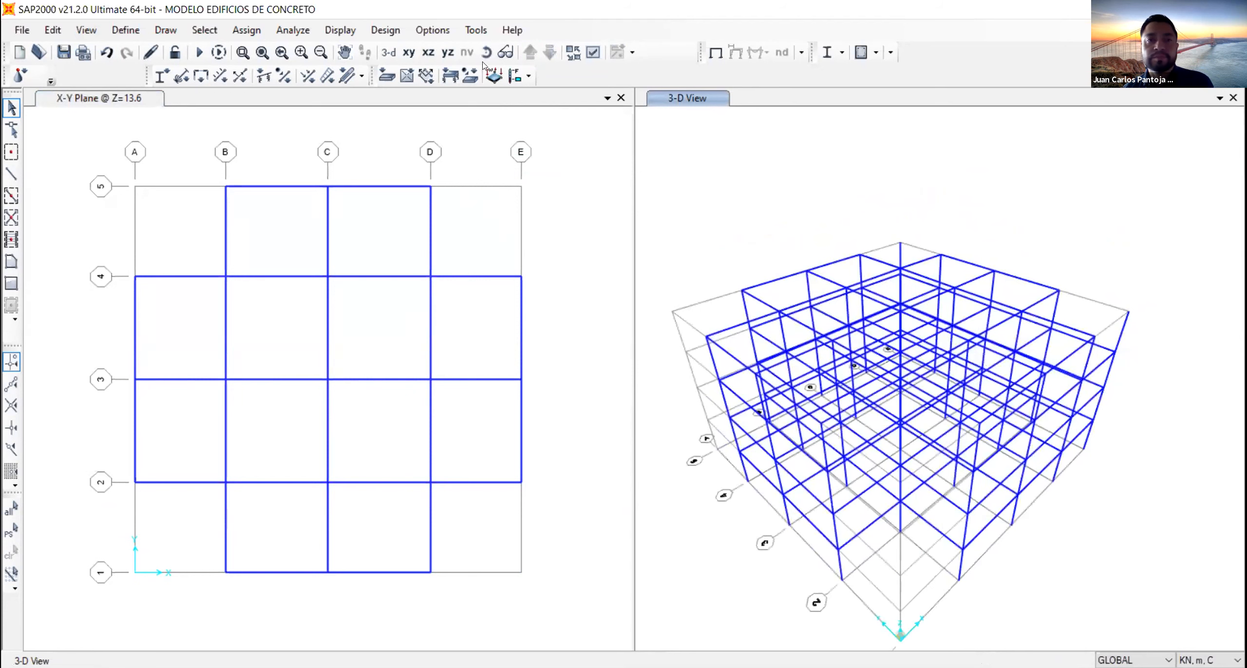
{"action": "left_click", "coordinate": [389, 51]}
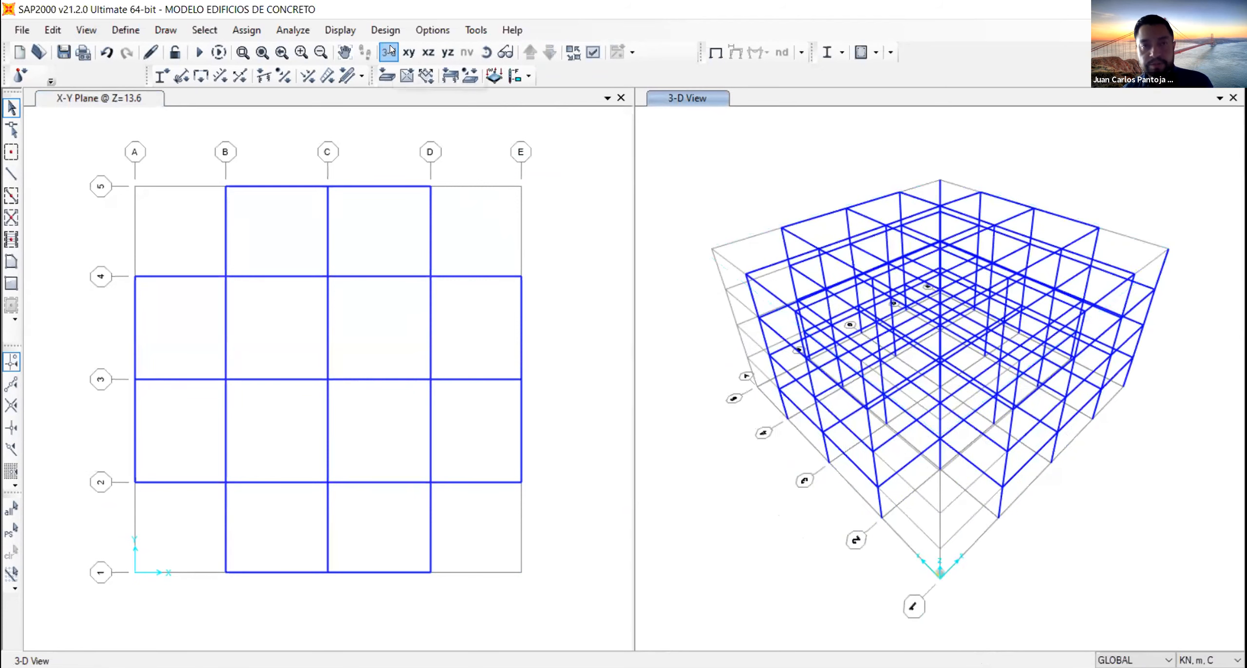
- Delete the two top-story columns at roof corners E-5 and E-1 in the 3-D view
{"action": "left_click", "coordinate": [486, 52]}
{"action": "left_click_drag", "start_coordinate": [996, 227], "coordinate": [992, 264]}
{"action": "left_click", "coordinate": [967, 211]}
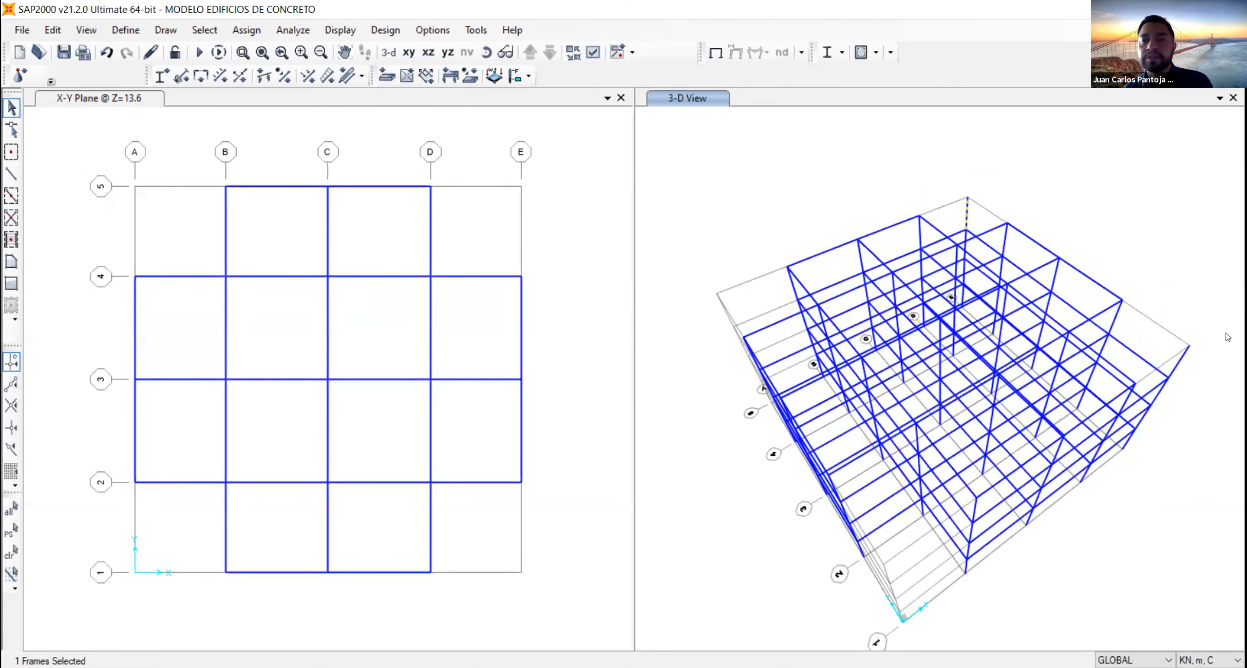
{"action": "left_click", "coordinate": [1180, 360]}
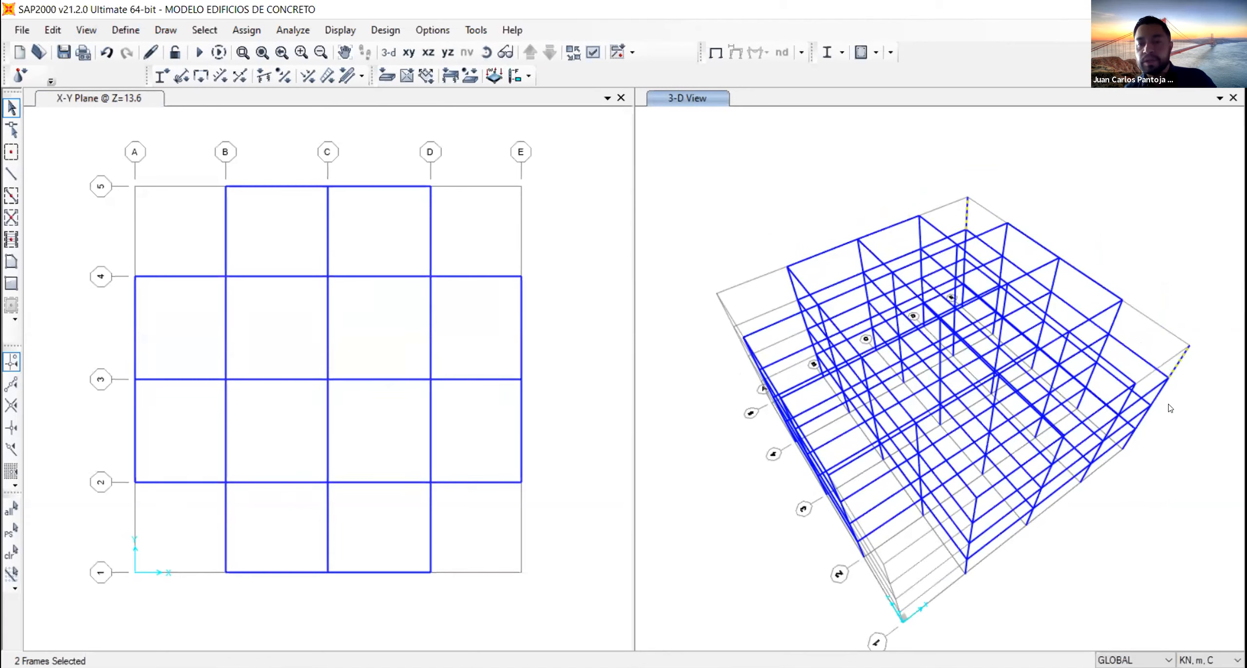
{"action": "key", "text": "Delete"}
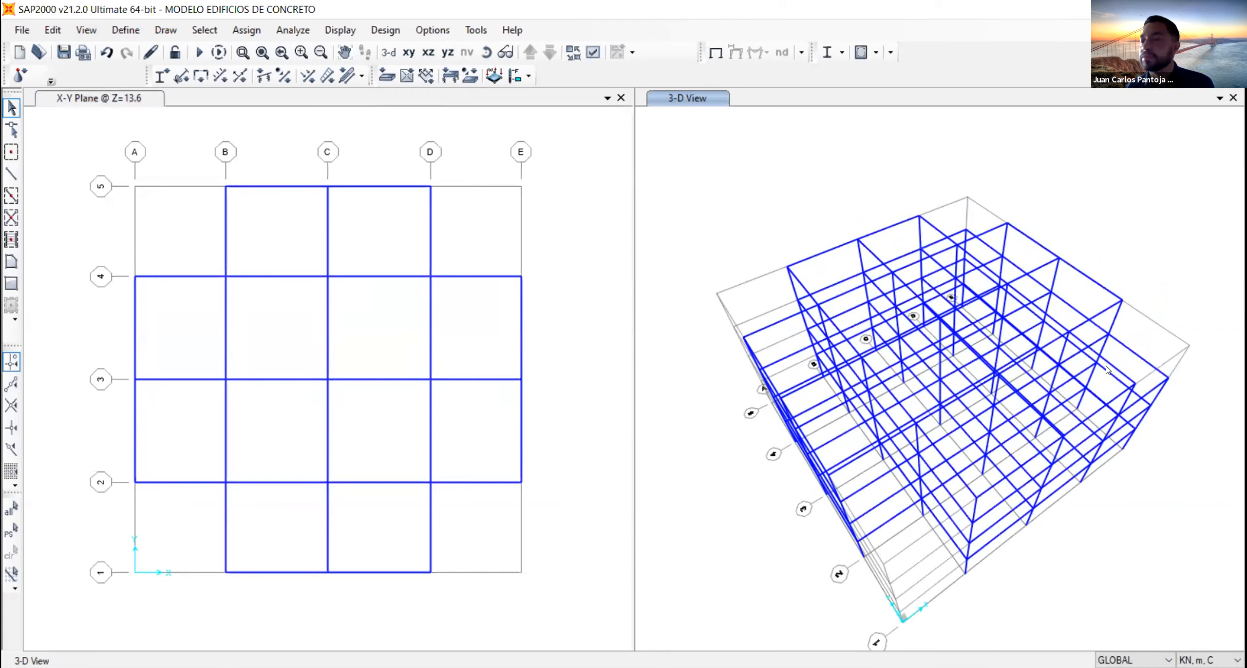
{"action": "middle_click_drag", "start_coordinate": [1099, 365], "coordinate": [1075, 323]}
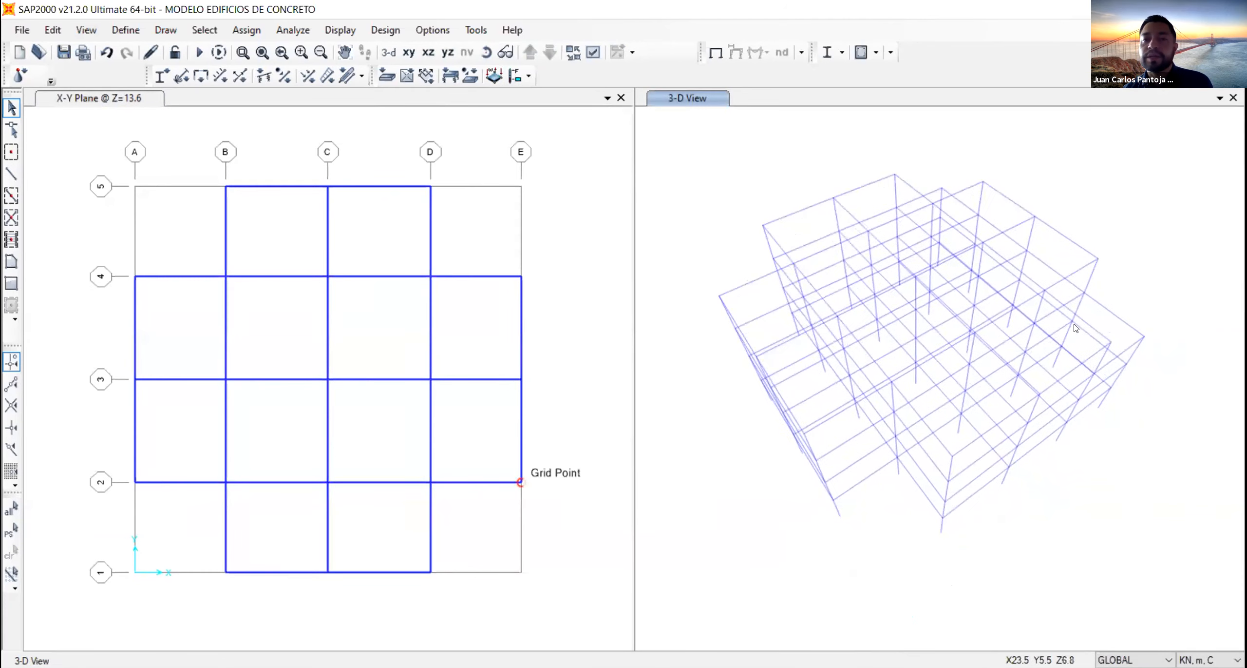
{"action": "left_click", "coordinate": [485, 57]}
{"action": "left_click_drag", "start_coordinate": [760, 298], "coordinate": [722, 246]}
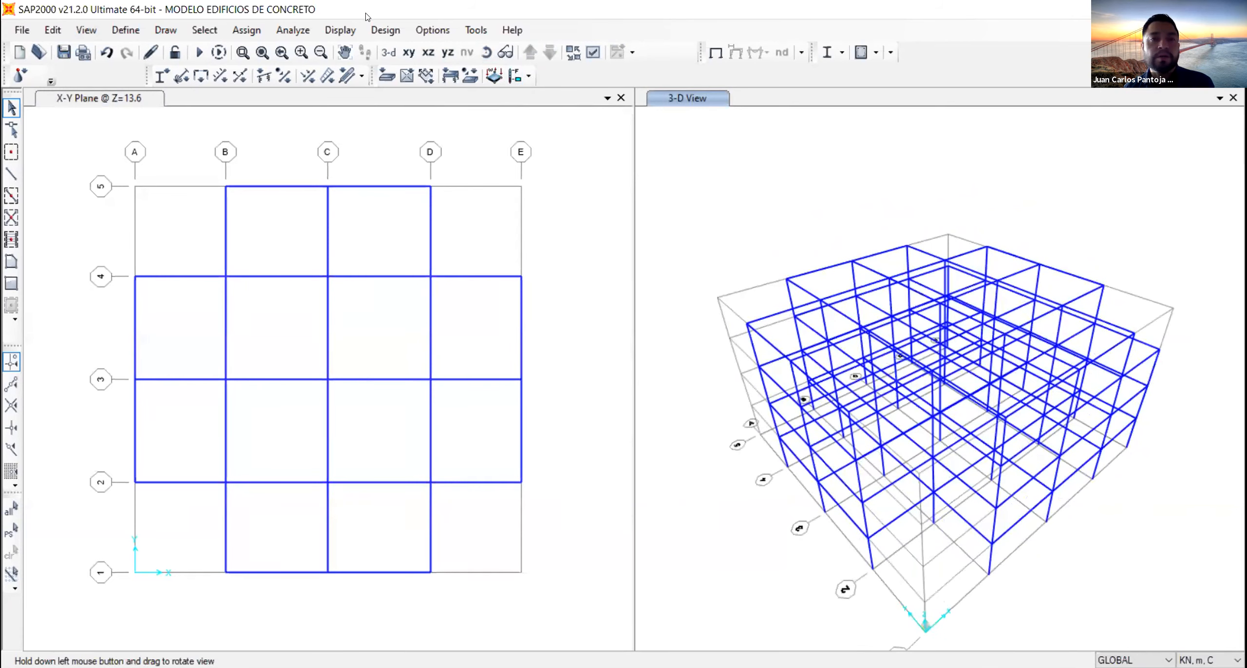
- In the base plan at Z=0, select all column base joints and assign them fixed restraints in all six translations and rotations
{"action": "left_click", "coordinate": [570, 127]}
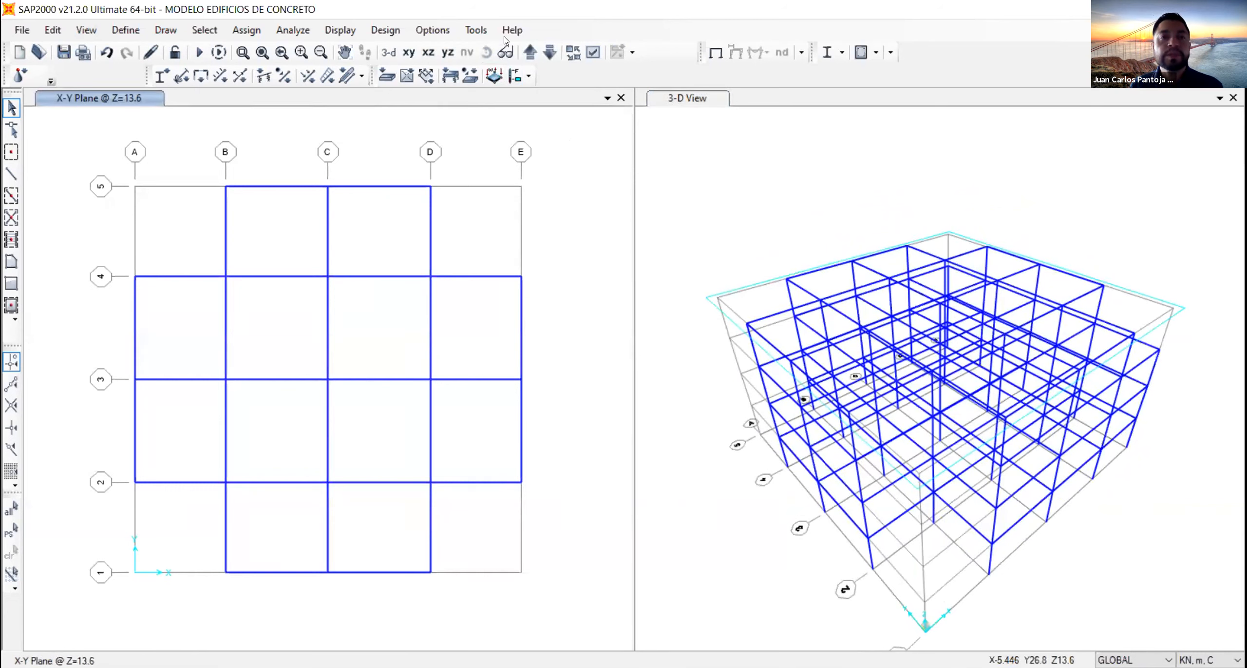
{"action": "left_click", "coordinate": [526, 52]}
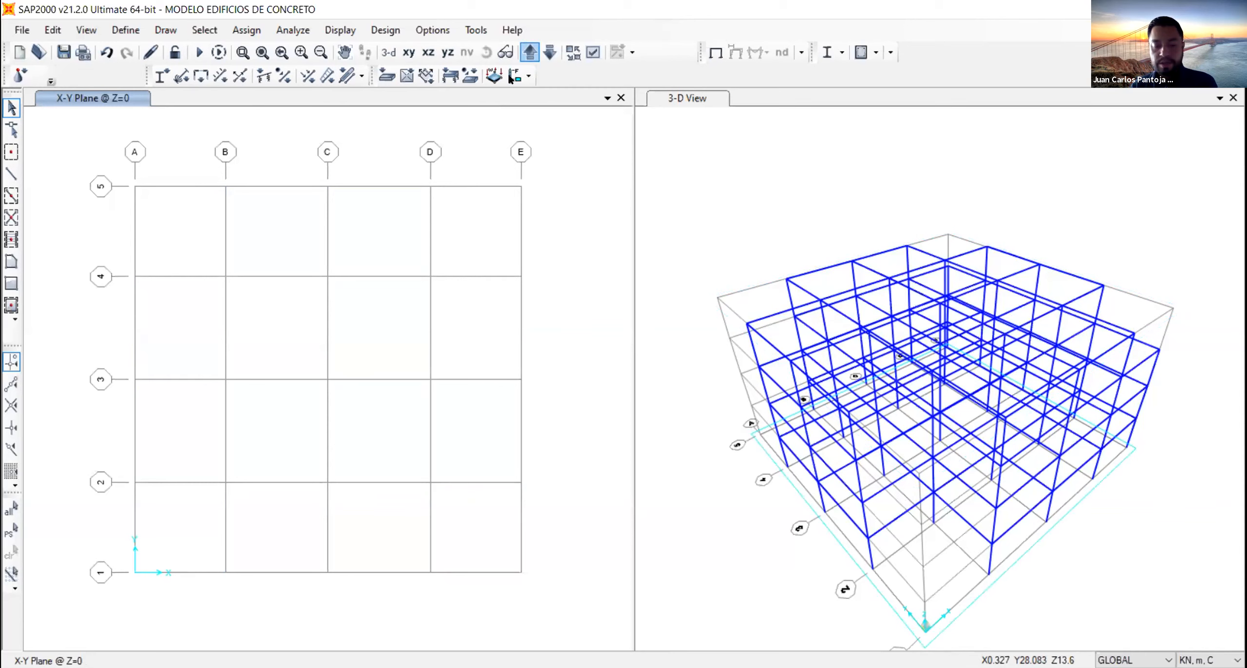
{"action": "left_click_drag", "start_coordinate": [48, 138], "coordinate": [598, 610]}
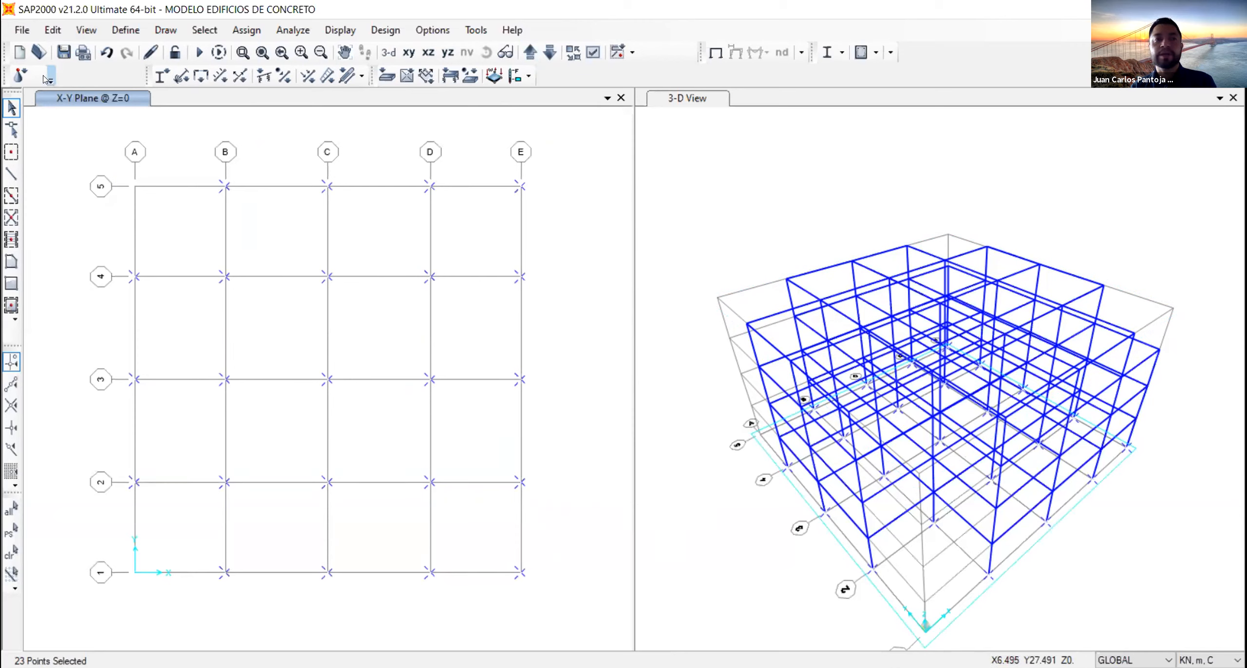
{"action": "left_click", "coordinate": [246, 31]}
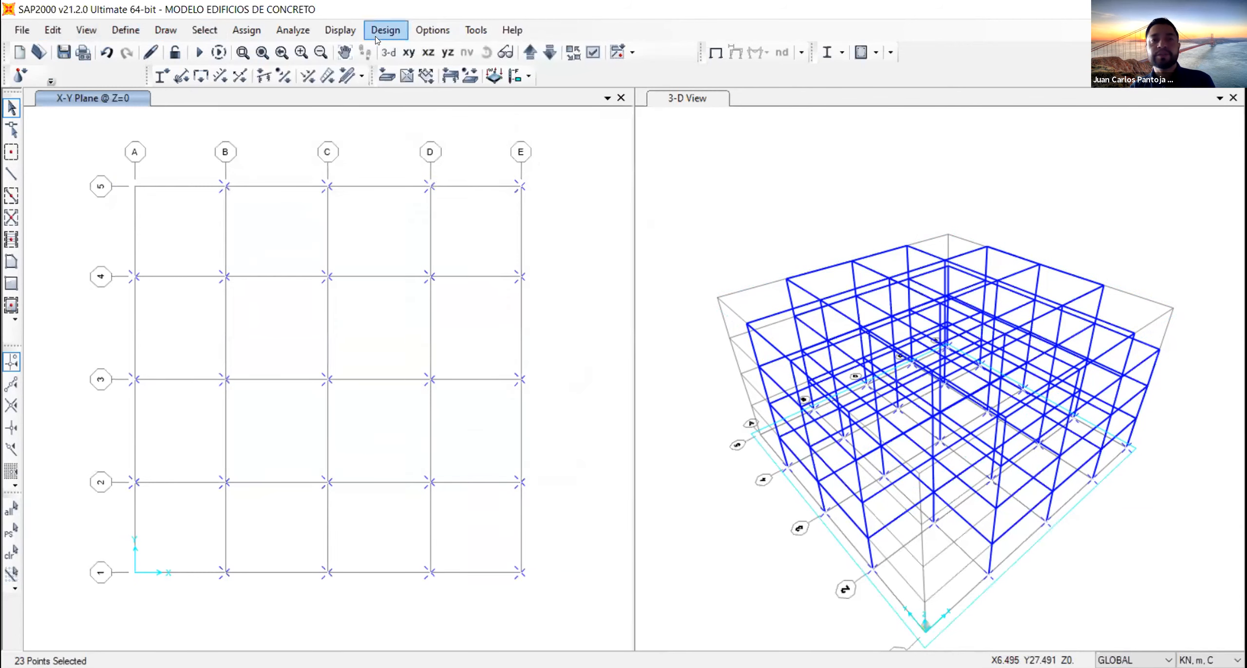
{"action": "mouse_move", "coordinate": [248, 32]}
{"action": "mouse_move", "coordinate": [328, 47]}
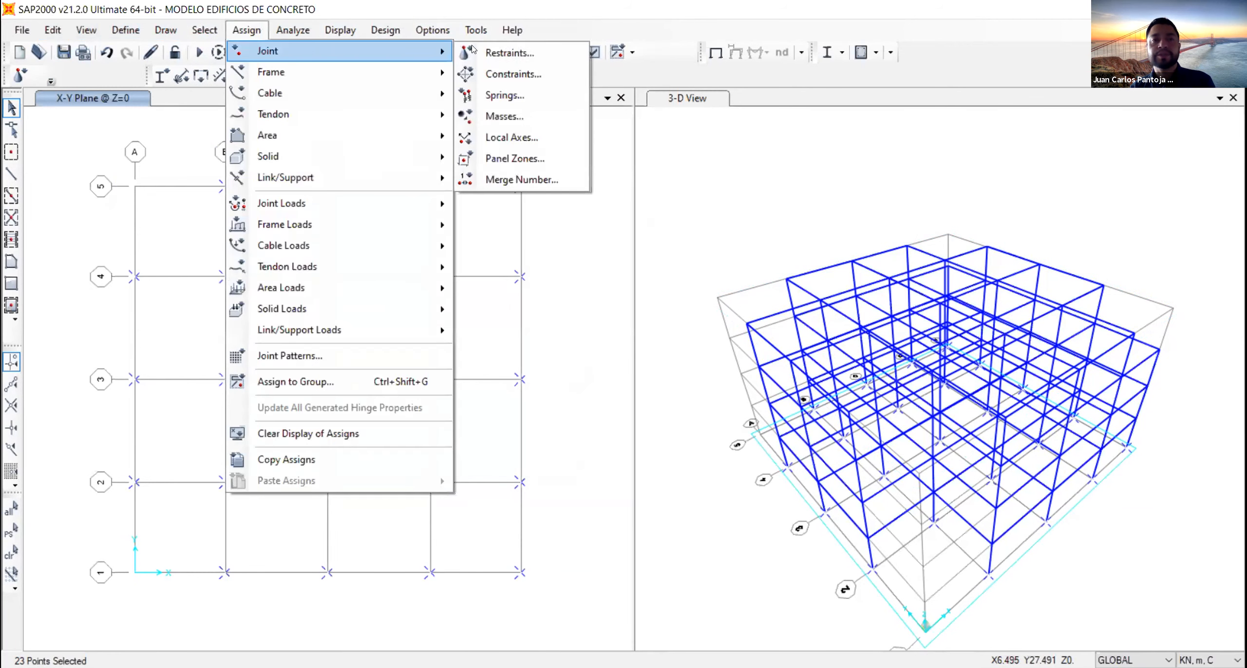
{"action": "left_click", "coordinate": [487, 53]}
{"action": "left_click", "coordinate": [522, 373]}
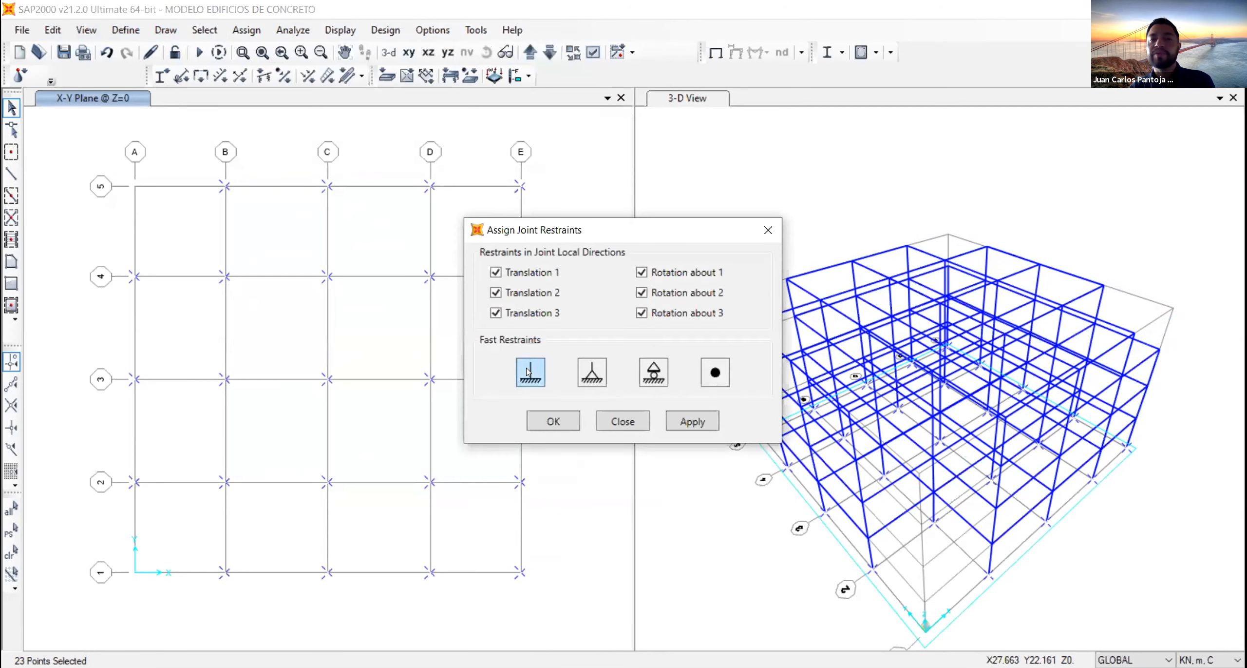
{"action": "left_click", "coordinate": [691, 422]}
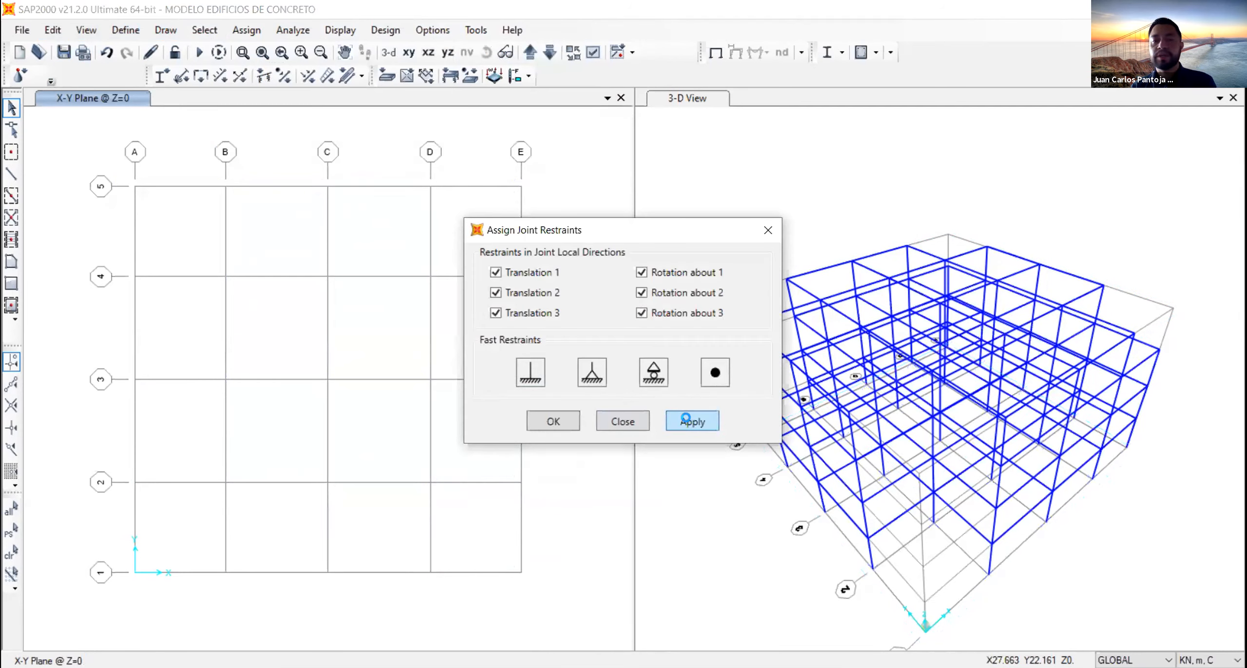
{"action": "left_click", "coordinate": [553, 422]}
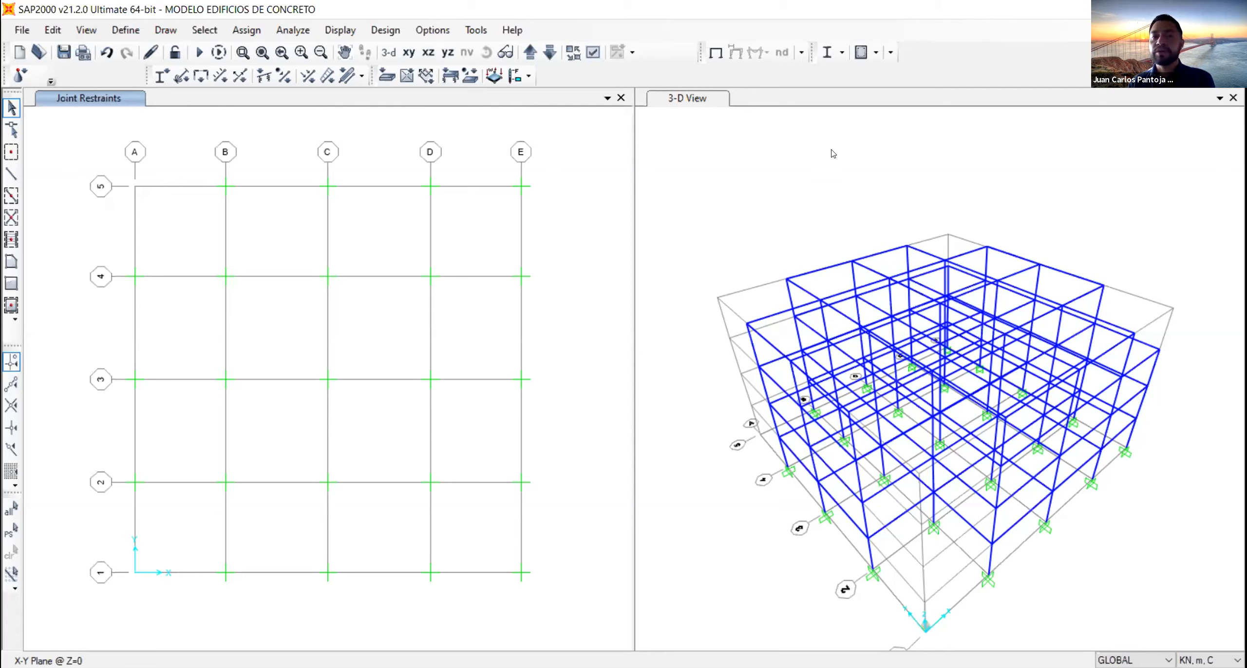
- Display the plan at Z=3.4 and set the other window to a 3-D view with plan 270, elevation 0 and aperture 0 degrees
{"action": "left_click", "coordinate": [586, 169]}
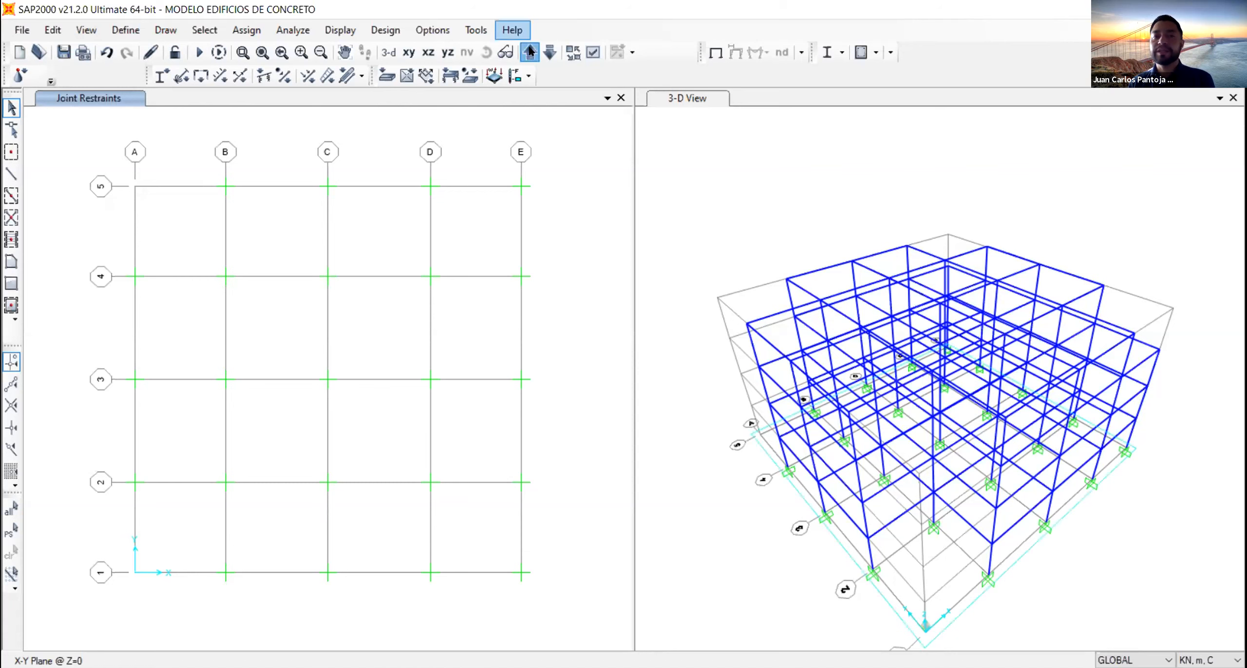
{"action": "left_click", "coordinate": [530, 51]}
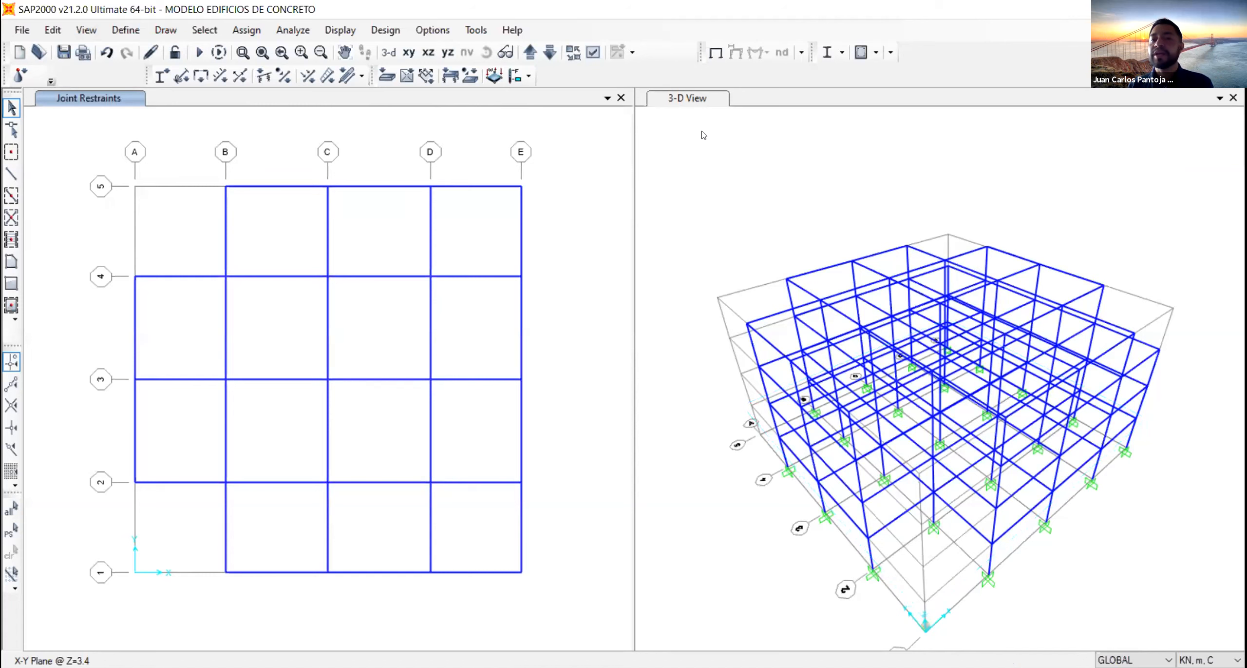
{"action": "left_click", "coordinate": [793, 162]}
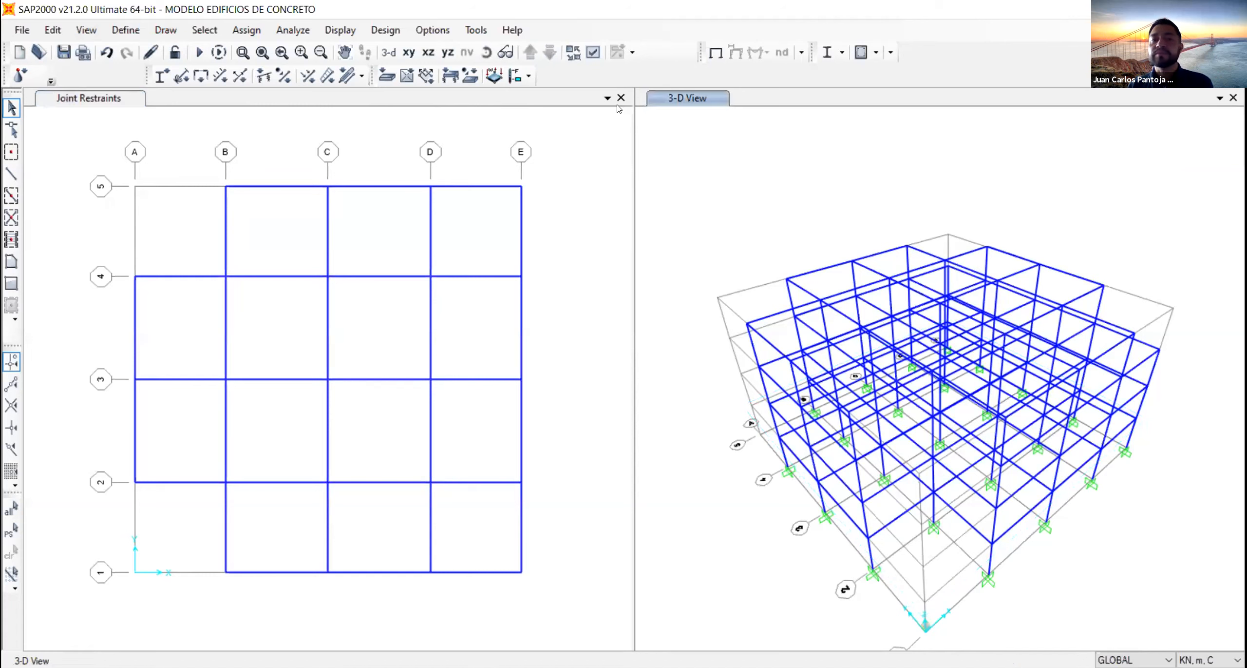
{"action": "left_click", "coordinate": [429, 52]}
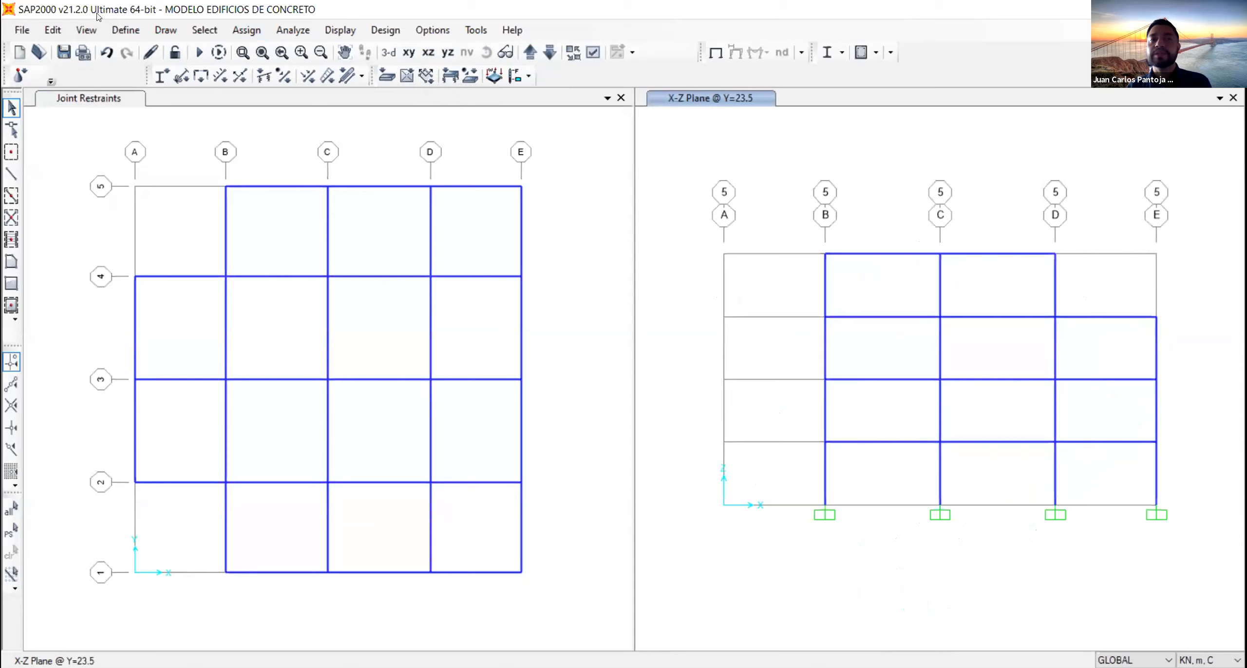
{"action": "left_click", "coordinate": [95, 31]}
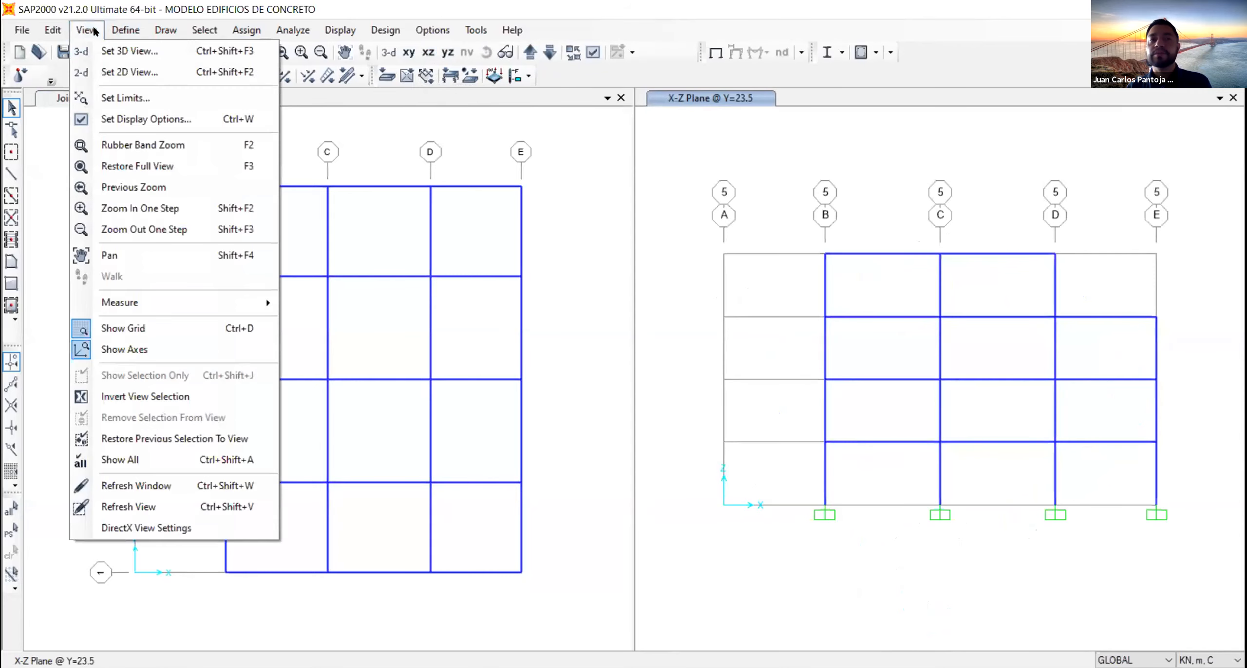
{"action": "left_click", "coordinate": [108, 54]}
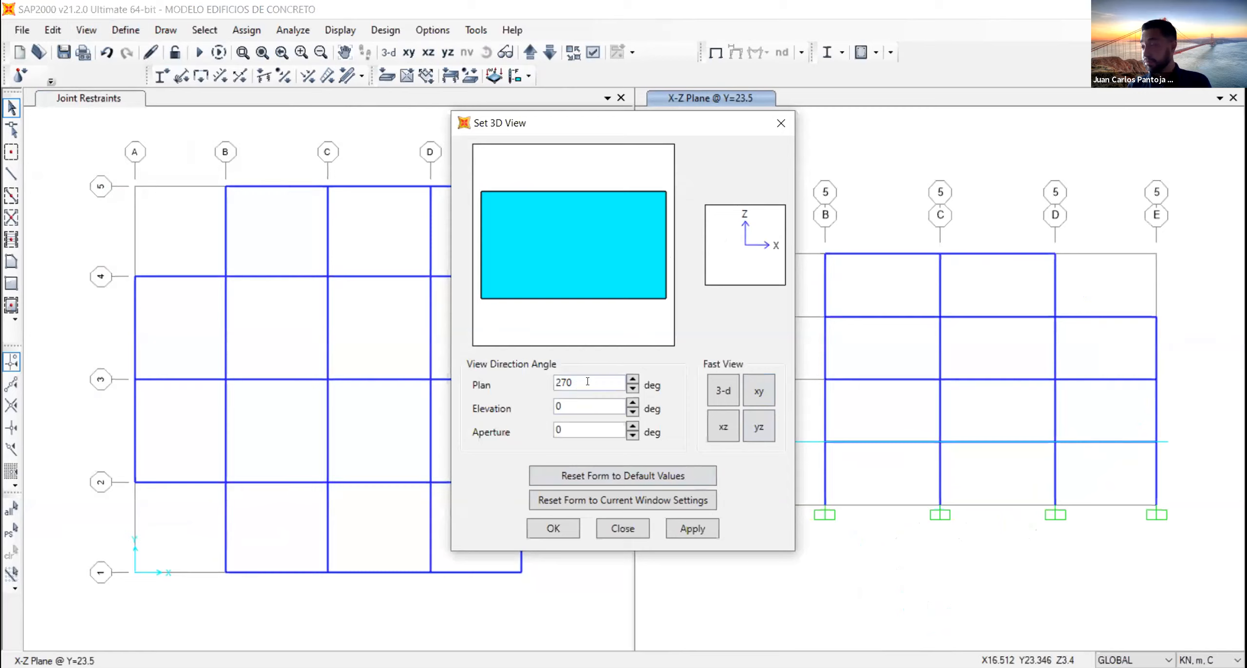
{"action": "left_click", "coordinate": [576, 423]}
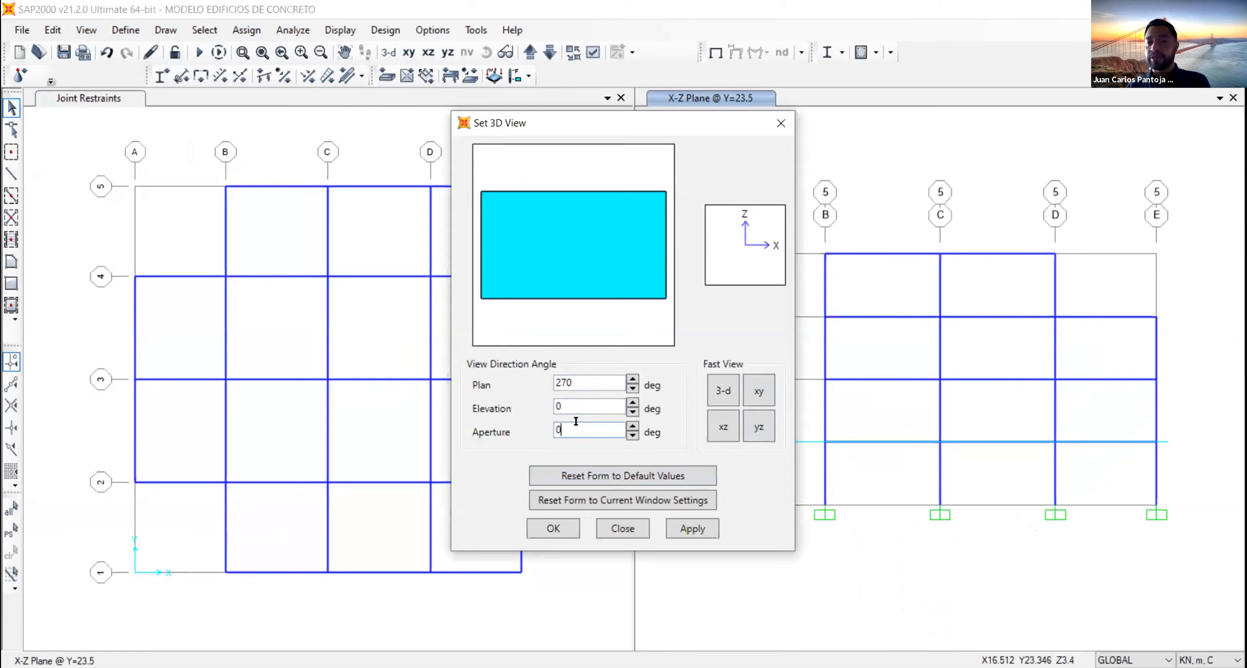
{"action": "left_click", "coordinate": [702, 531]}
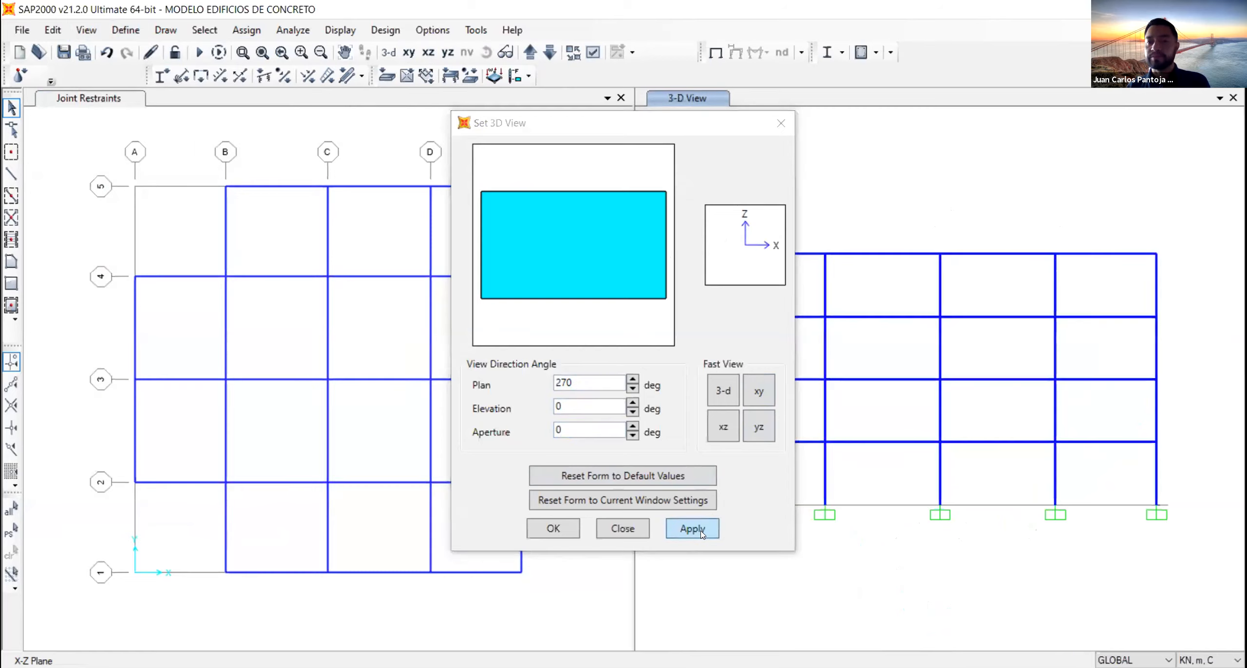
{"action": "left_click", "coordinate": [534, 531]}
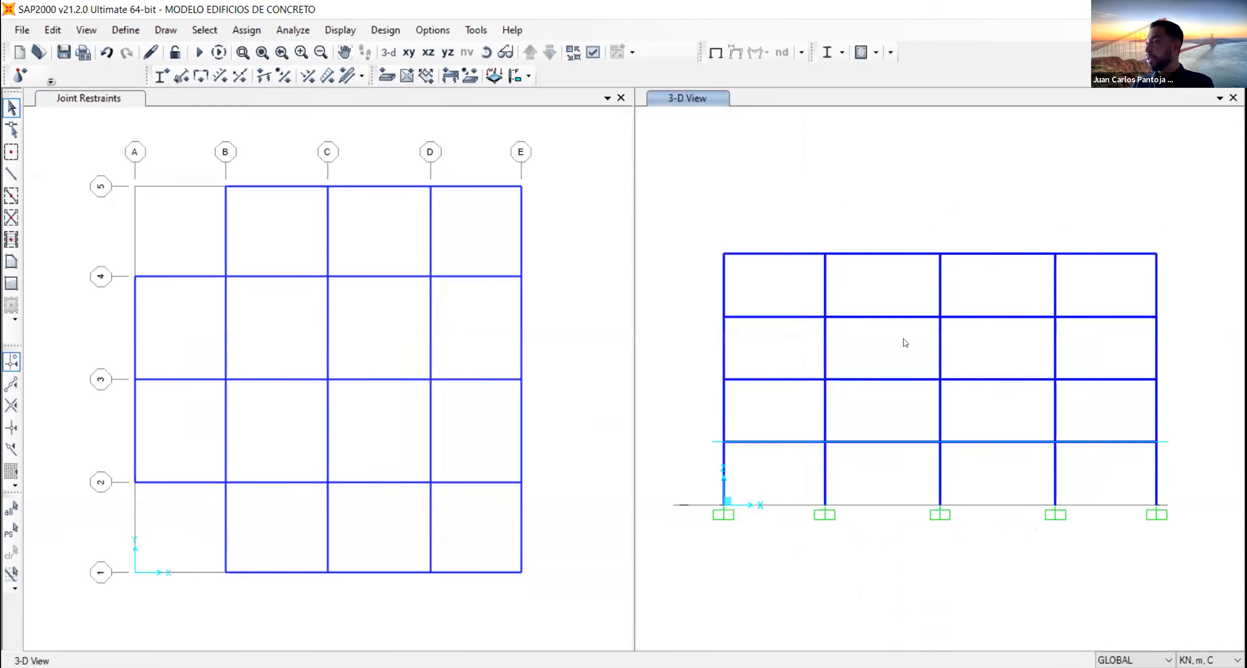
- Show the plan window in 3-D, select all joints and frames above the base in the frontal view, and open joint constraint assignment for them
{"action": "left_click", "coordinate": [618, 121]}
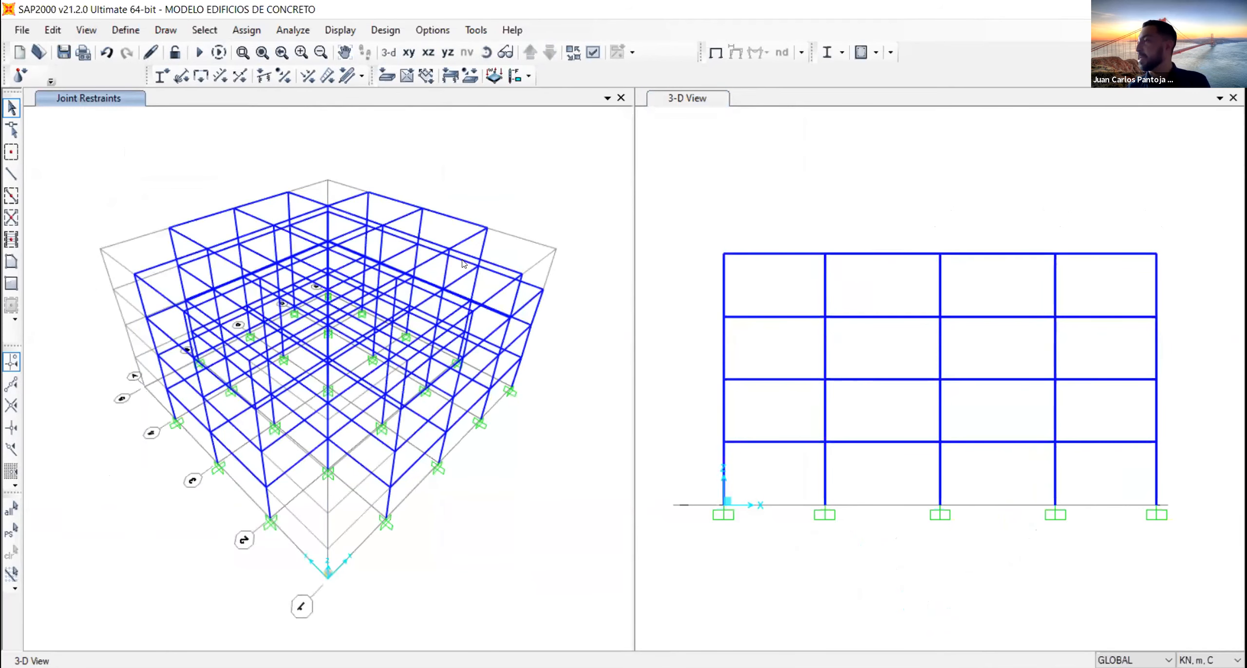
{"action": "left_click", "coordinate": [785, 176]}
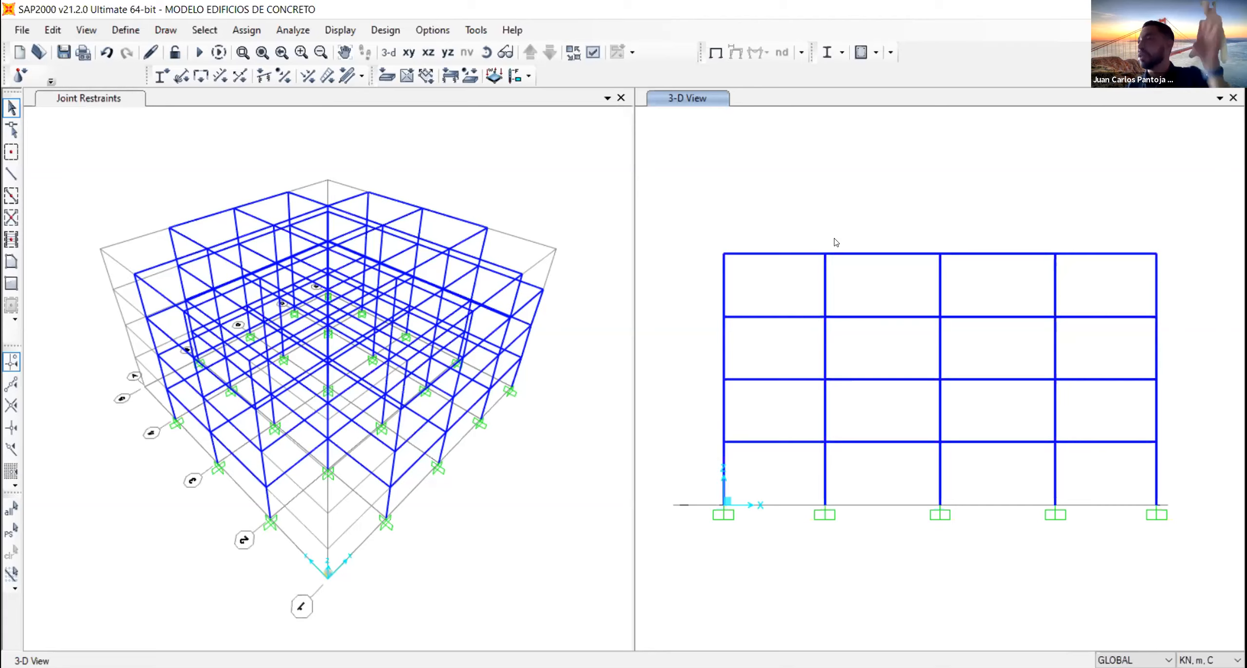
{"action": "left_click_drag", "start_coordinate": [689, 194], "coordinate": [1178, 453]}
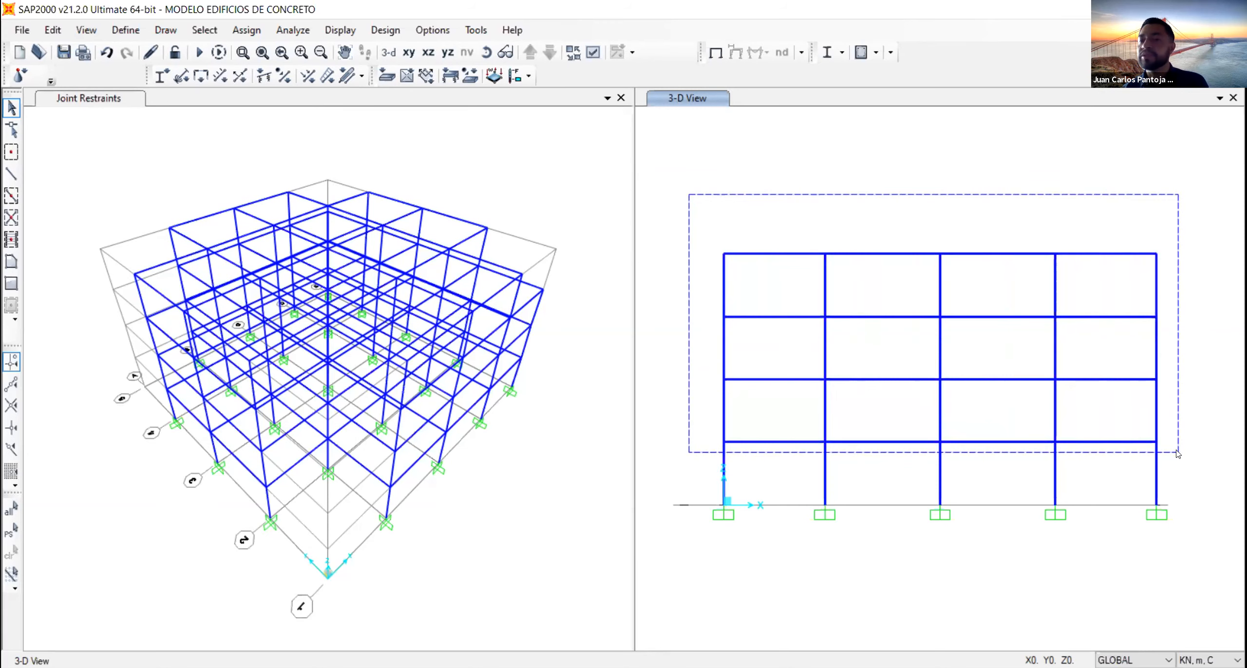
{"action": "left_click_drag", "start_coordinate": [1178, 454], "coordinate": [1177, 453]}
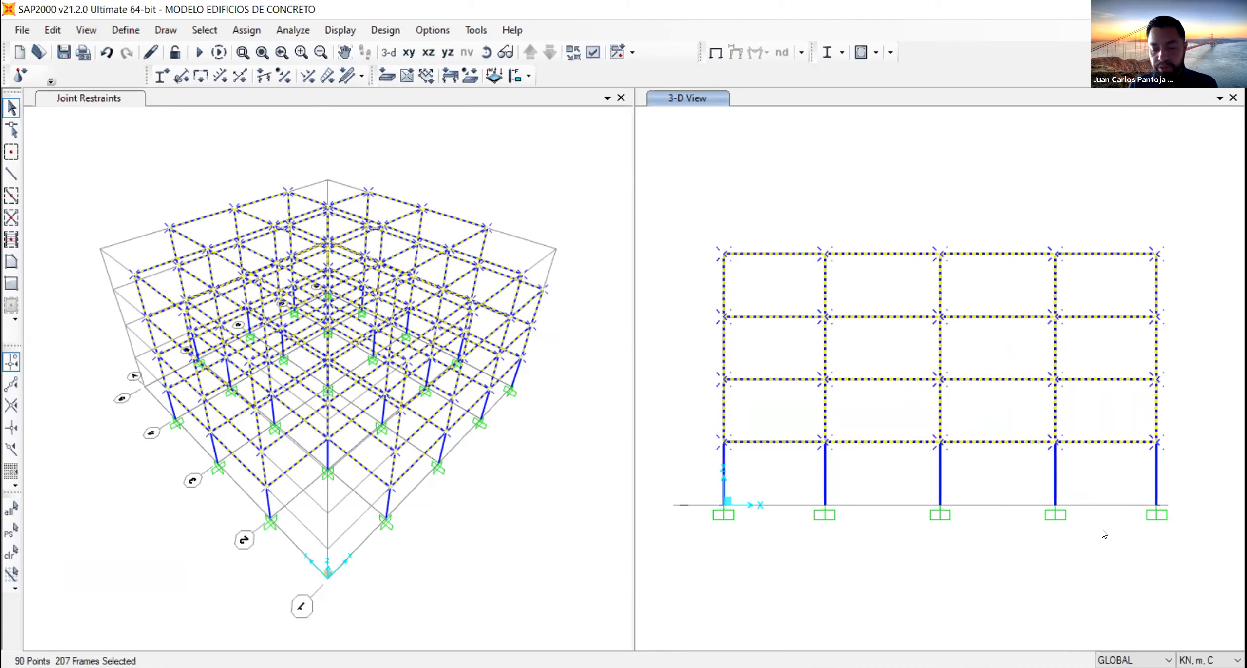
{"action": "left_click", "coordinate": [249, 31]}
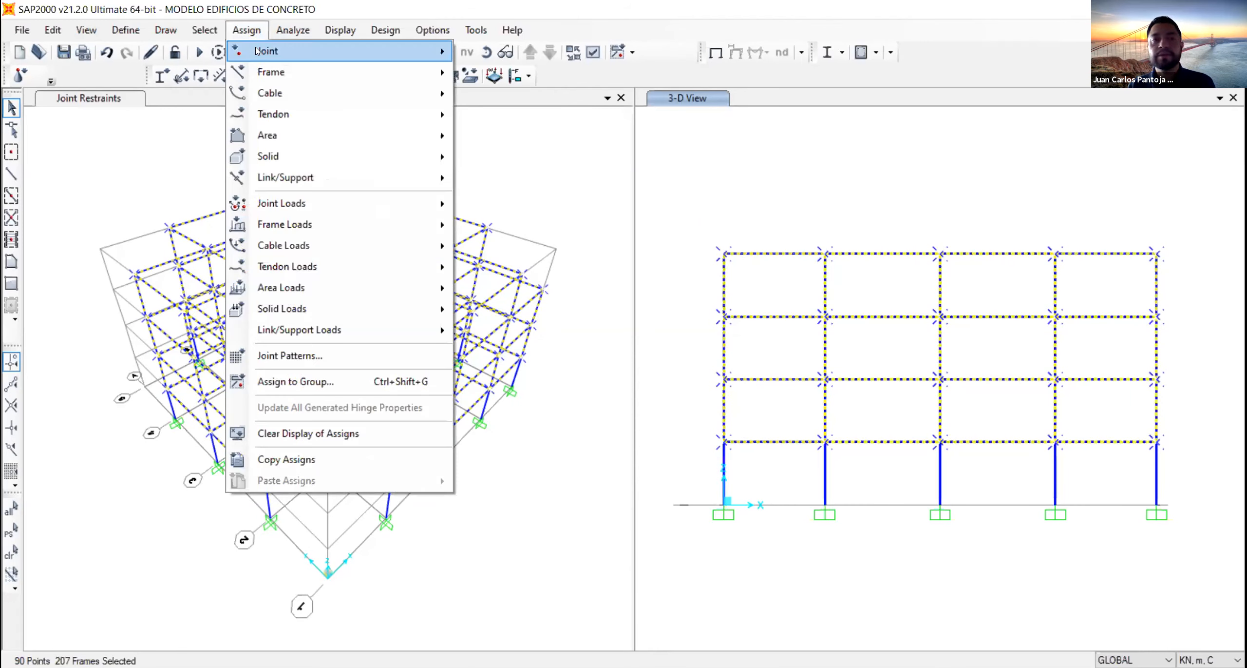
{"action": "mouse_move", "coordinate": [265, 51]}
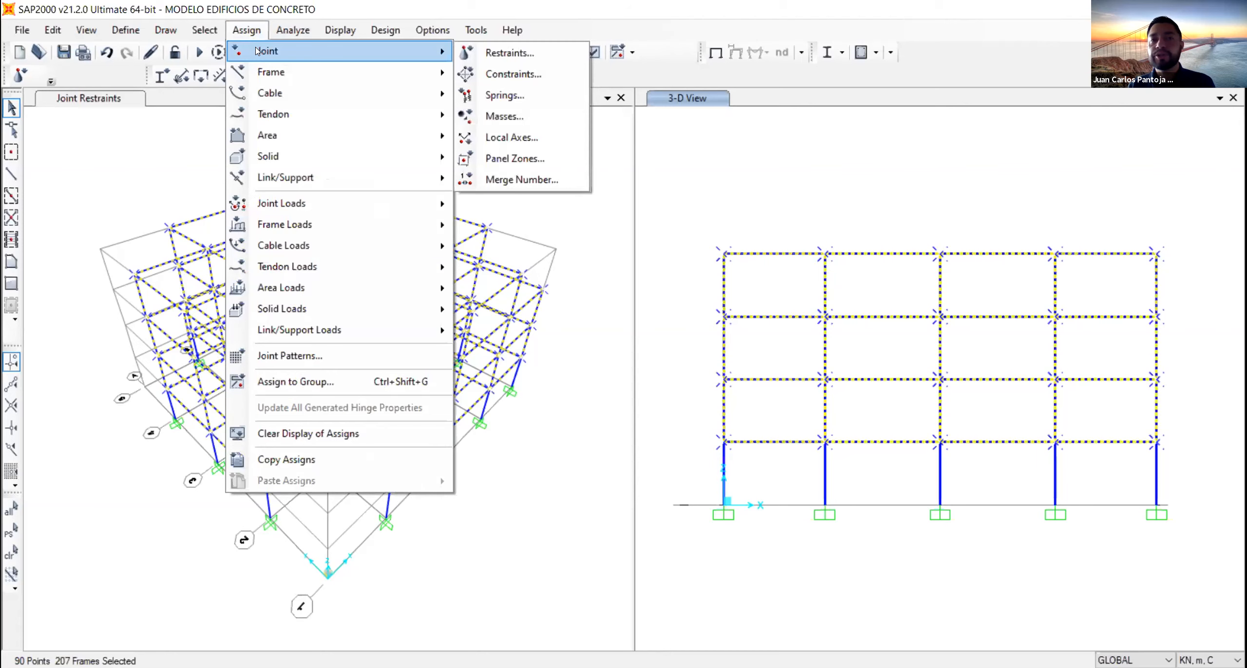
{"action": "left_click", "coordinate": [561, 75]}
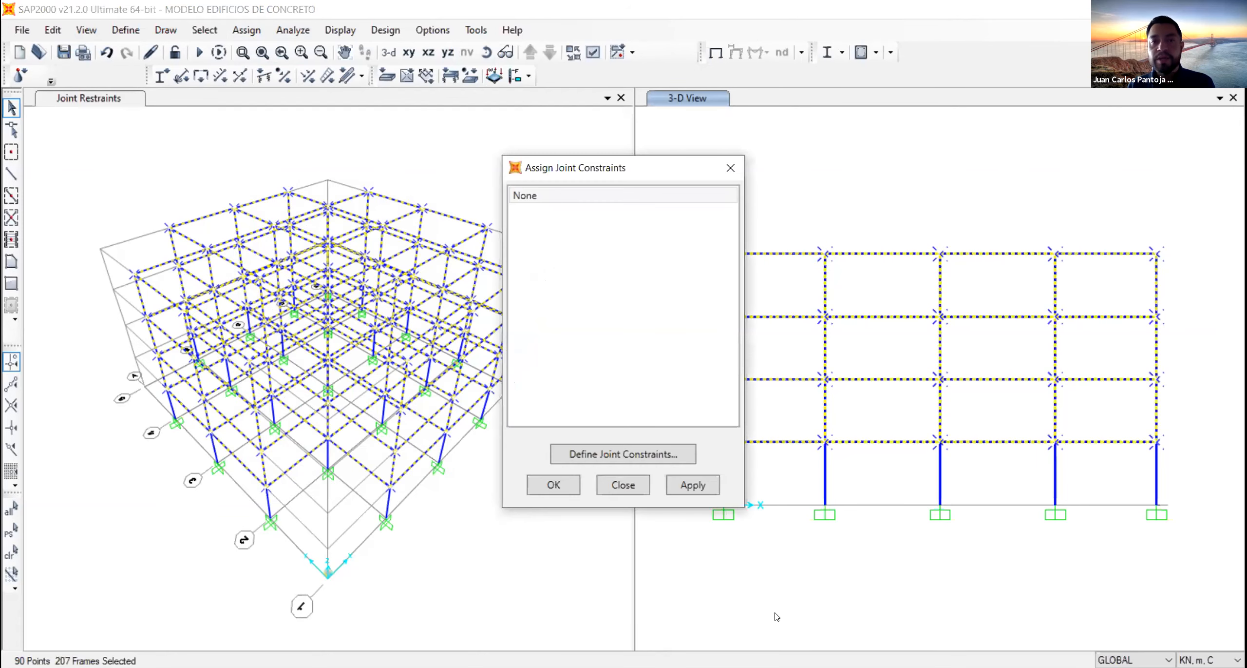
- Open the joint constraint definitions and choose Diaphragm as the constraint type to add
{"action": "left_click", "coordinate": [595, 454]}
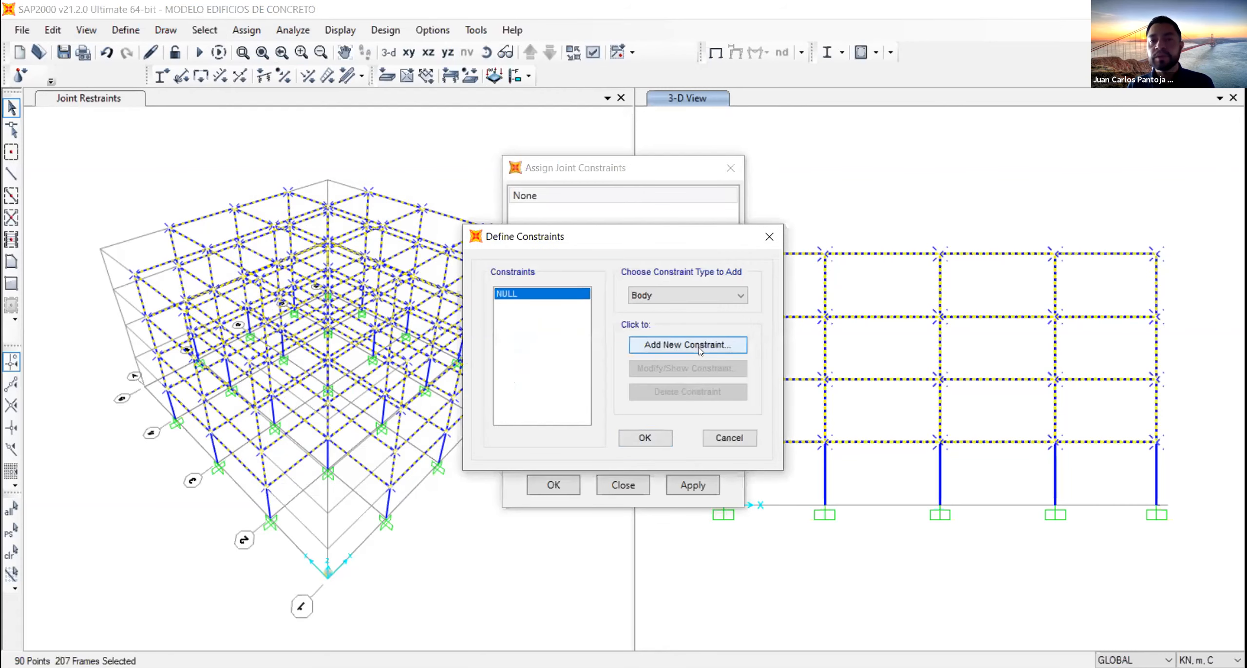
{"action": "left_click", "coordinate": [693, 288]}
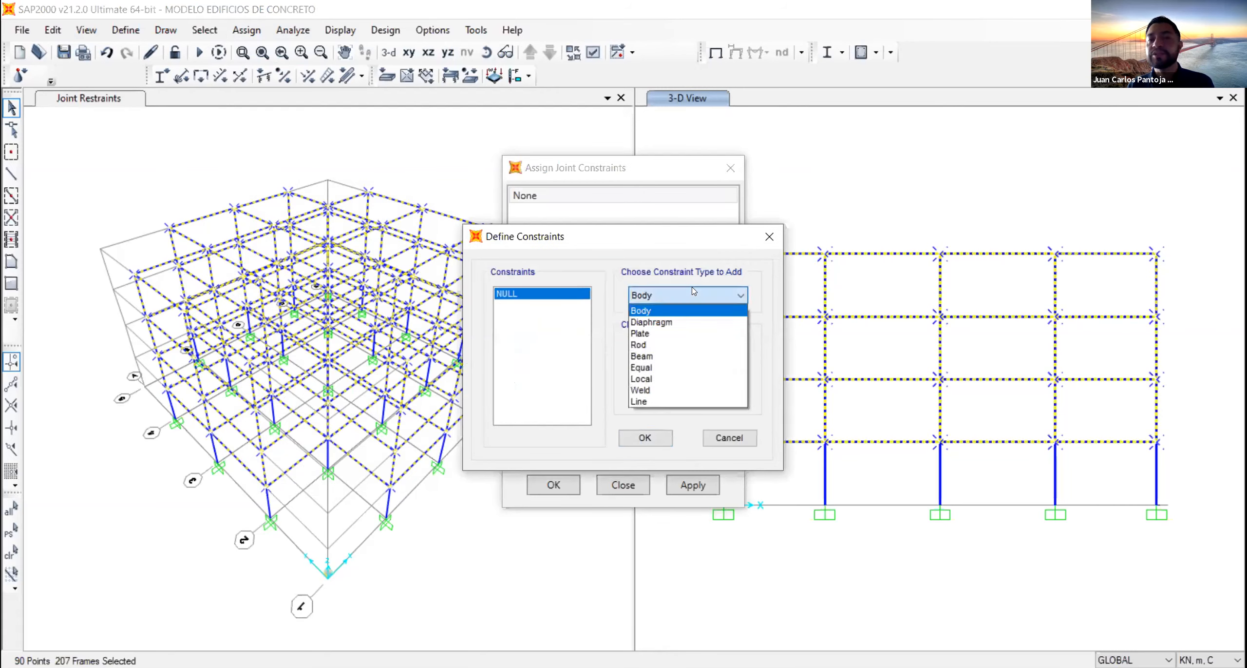
{"action": "left_click", "coordinate": [682, 325]}
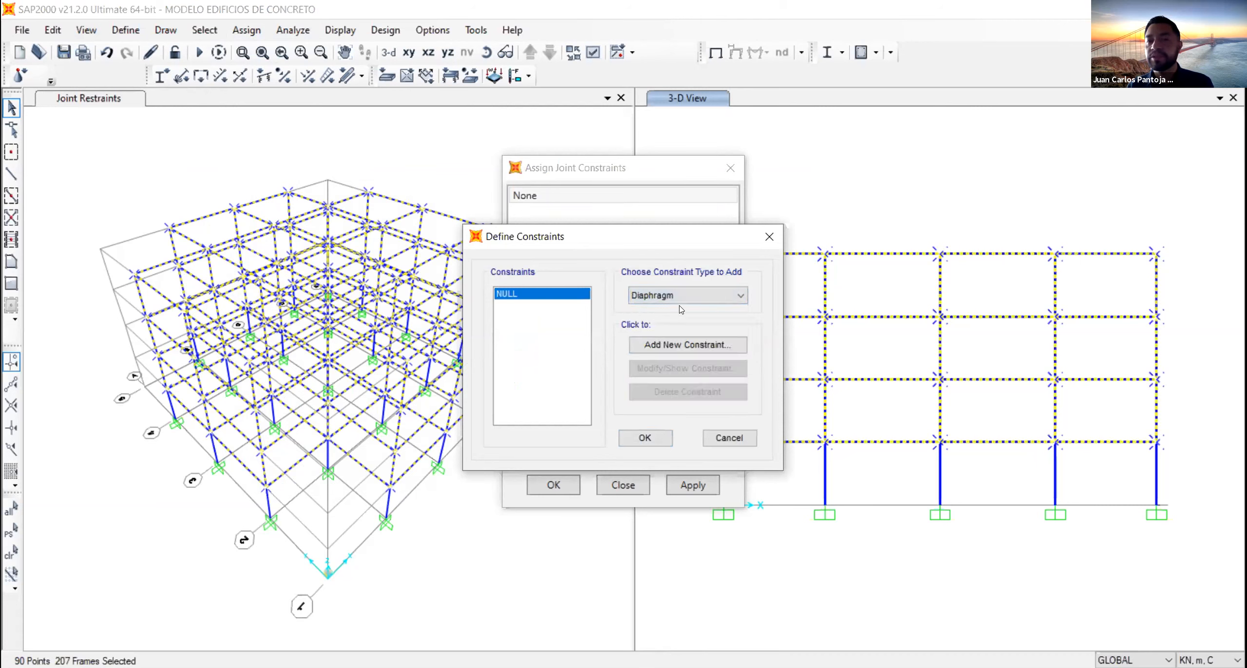
{"action": "left_click", "coordinate": [683, 303]}
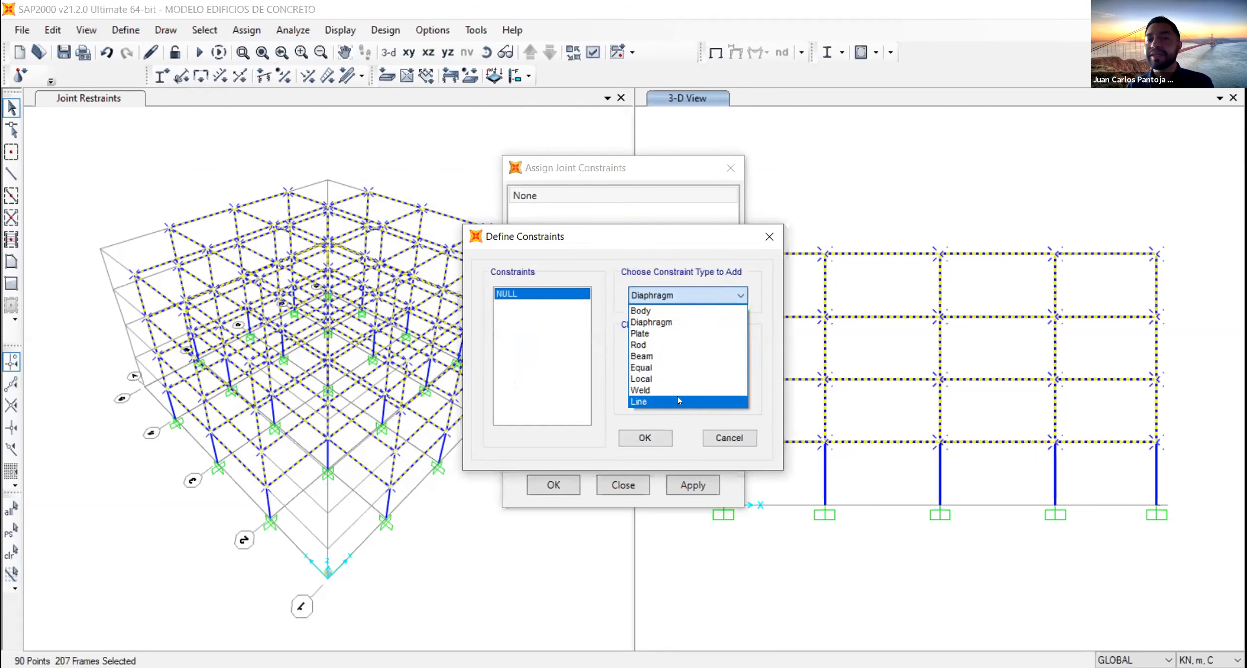
{"action": "left_click", "coordinate": [671, 319]}
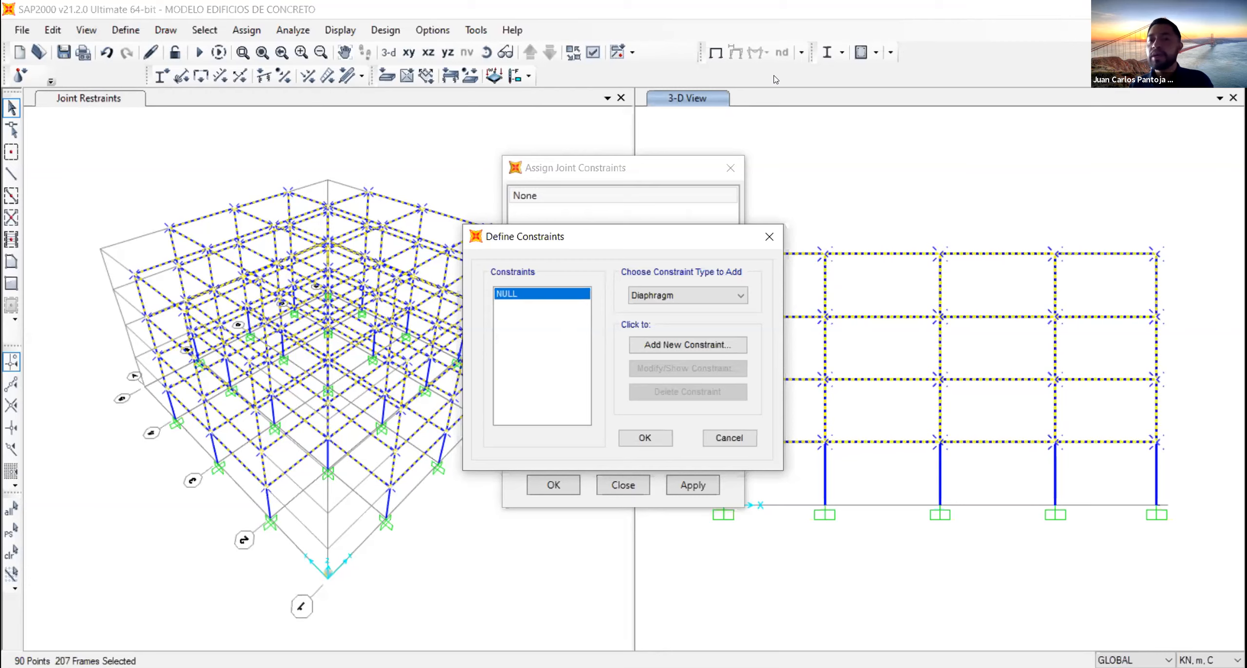
{"action": "left_click", "coordinate": [697, 296]}
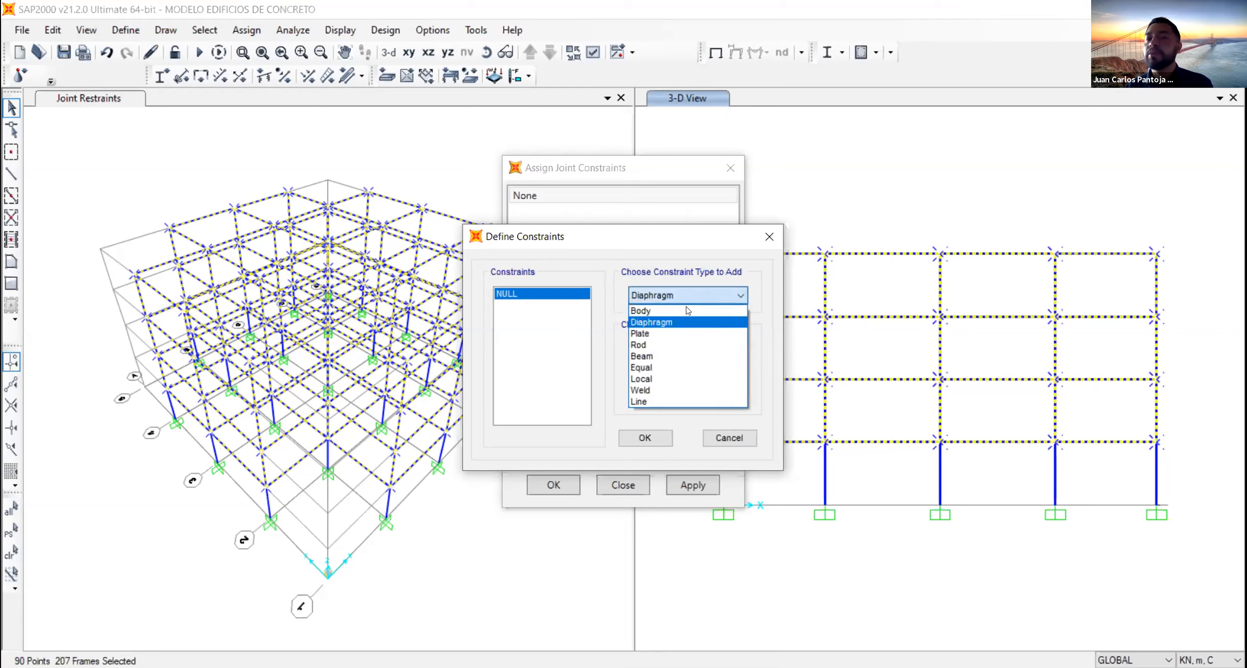
{"action": "left_click", "coordinate": [676, 306]}
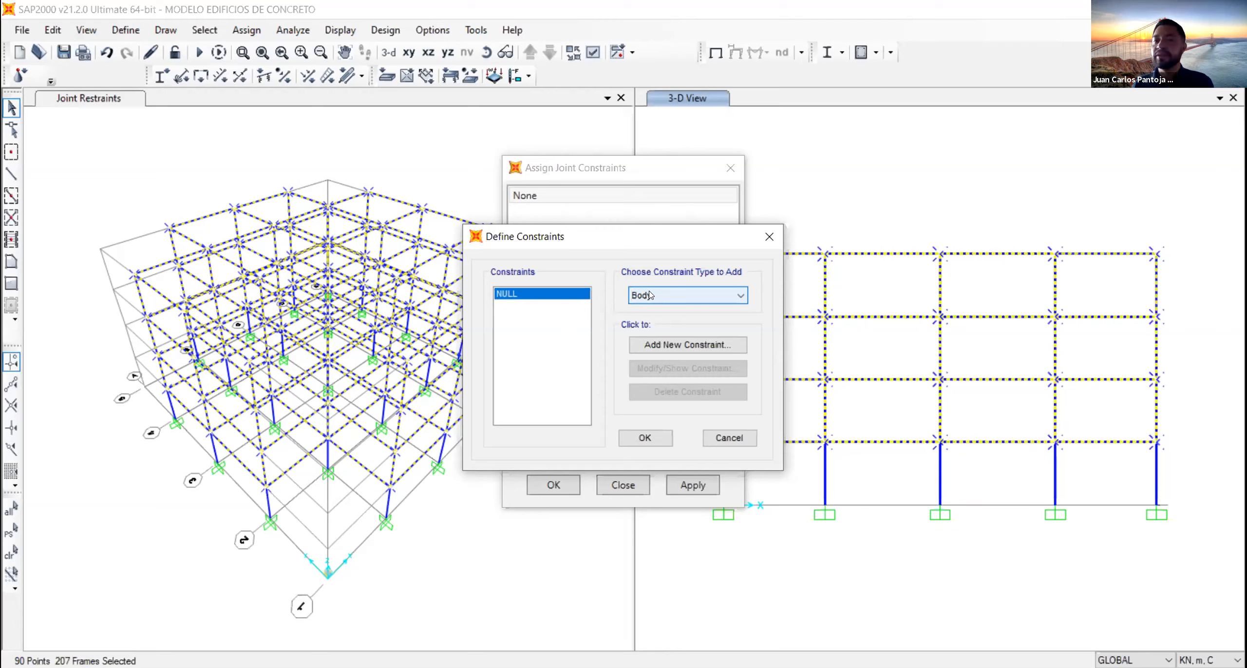
{"action": "left_click", "coordinate": [700, 297]}
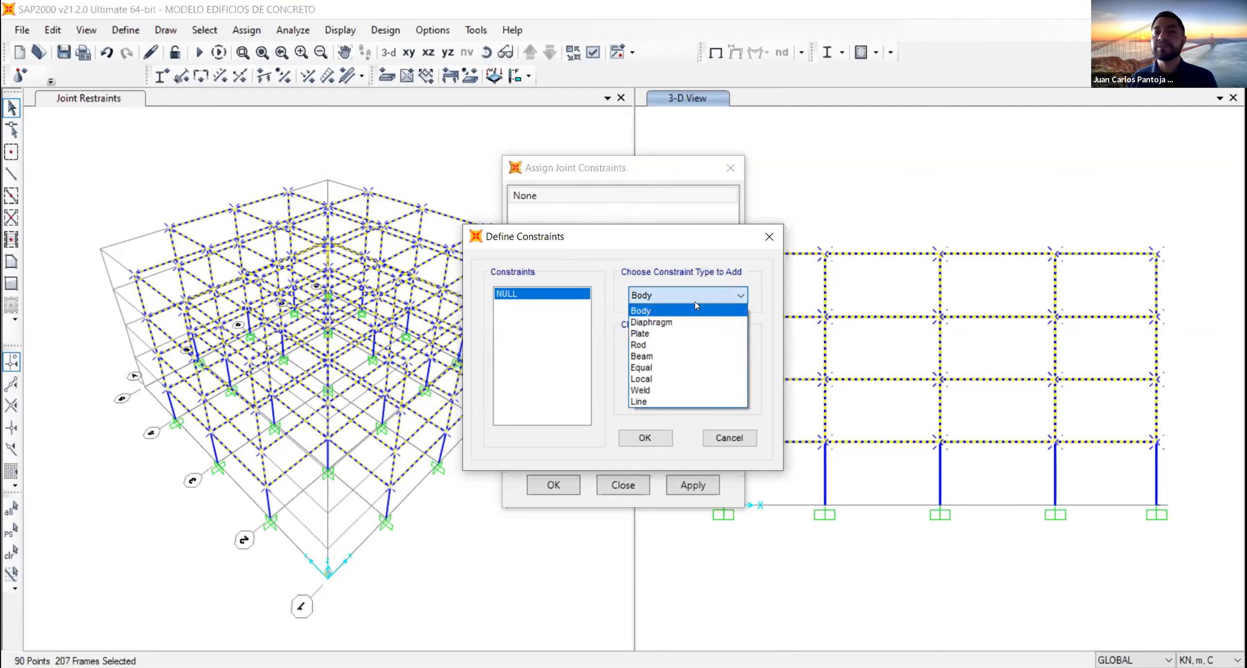
{"action": "left_click", "coordinate": [680, 324]}
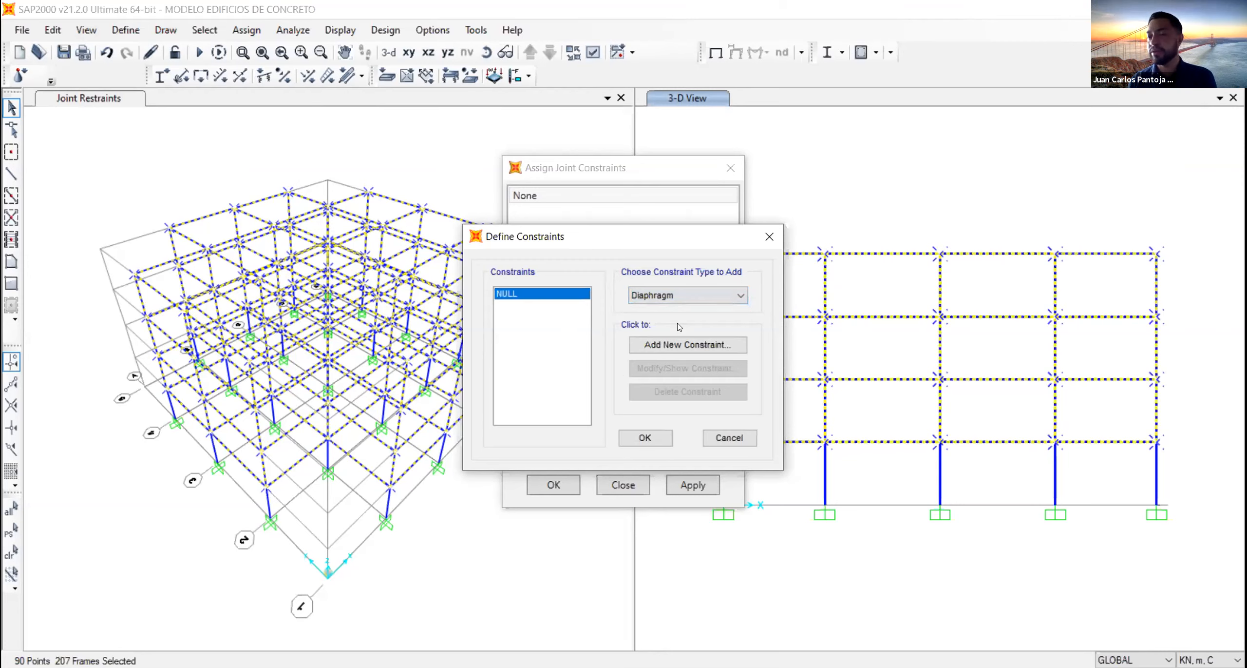
- Add a Z-axis diaphragm constraint named DIAPH in the GLOBAL system, with a different diaphragm assigned to each selected Z level
{"action": "left_click", "coordinate": [656, 346]}
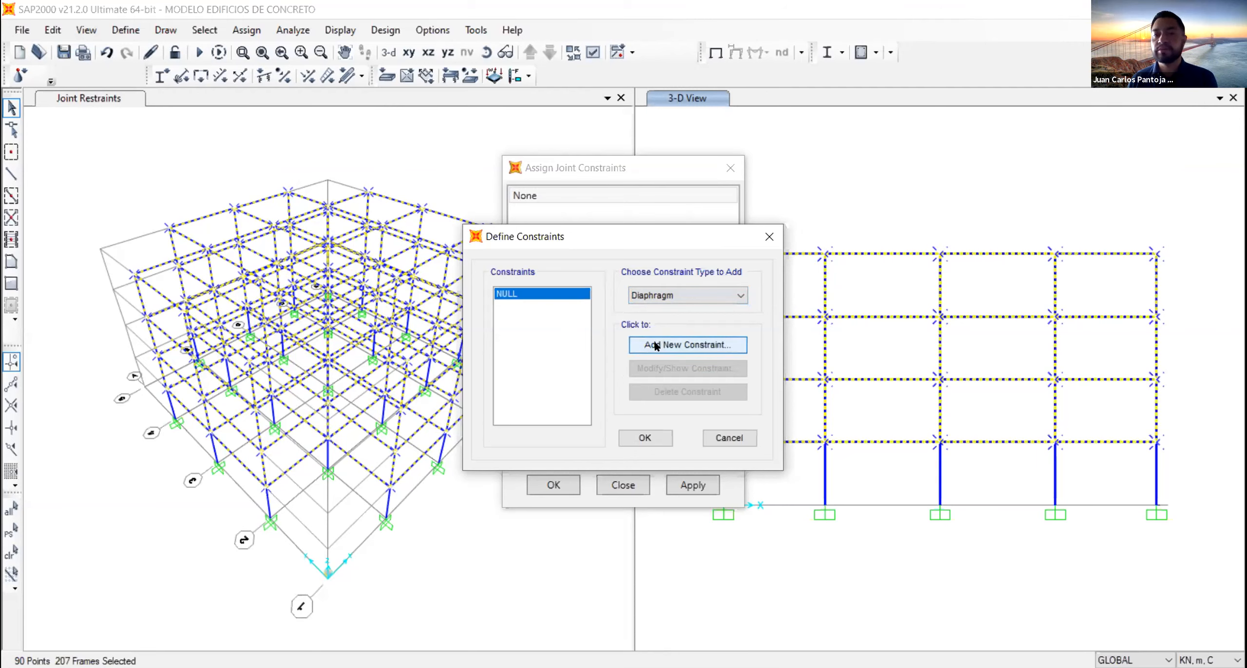
{"action": "left_click", "coordinate": [673, 252]}
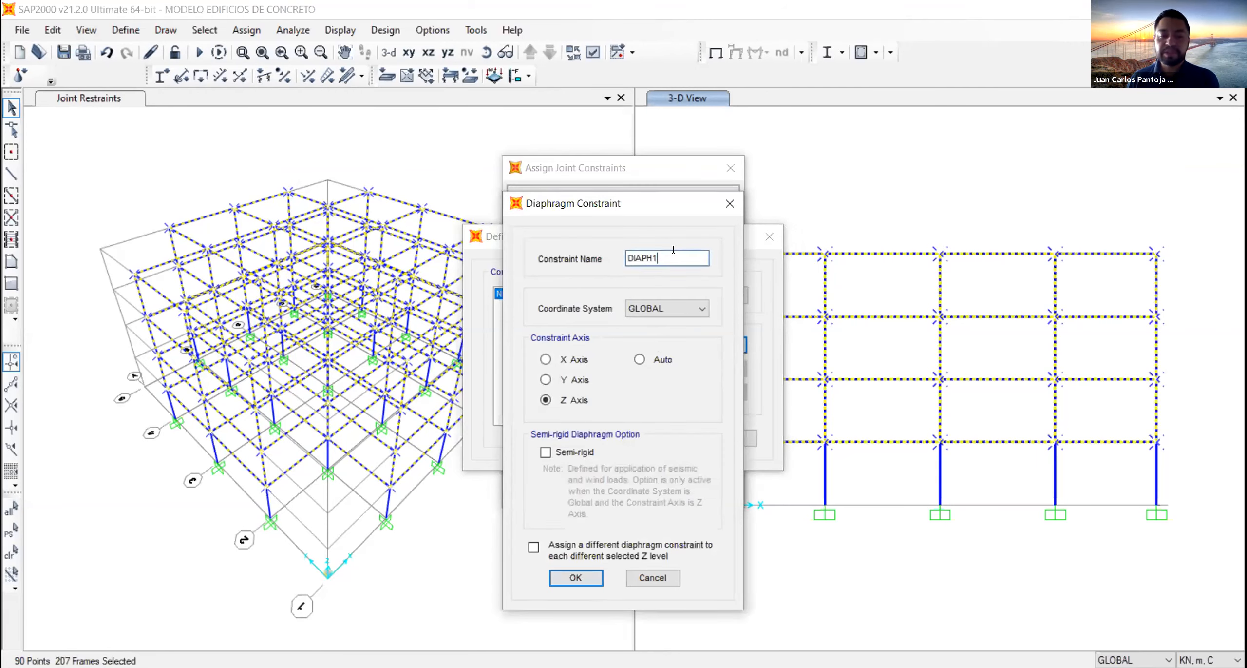
{"action": "key", "text": "BackSpace"}
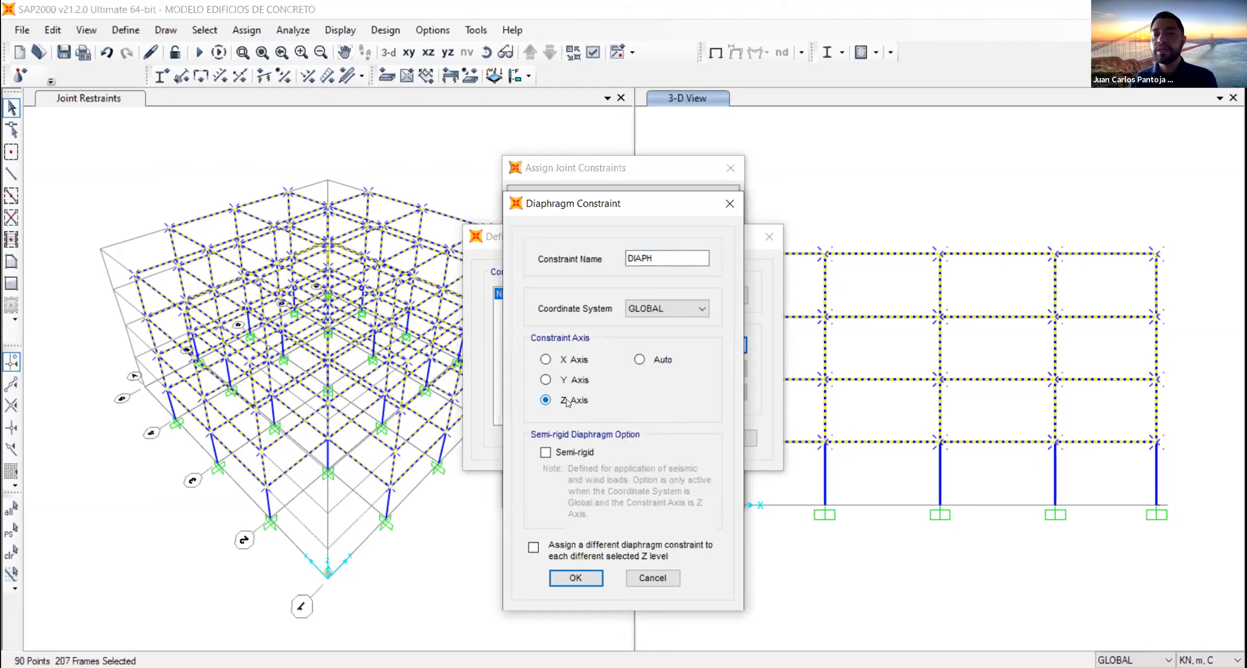
{"action": "left_click", "coordinate": [533, 548]}
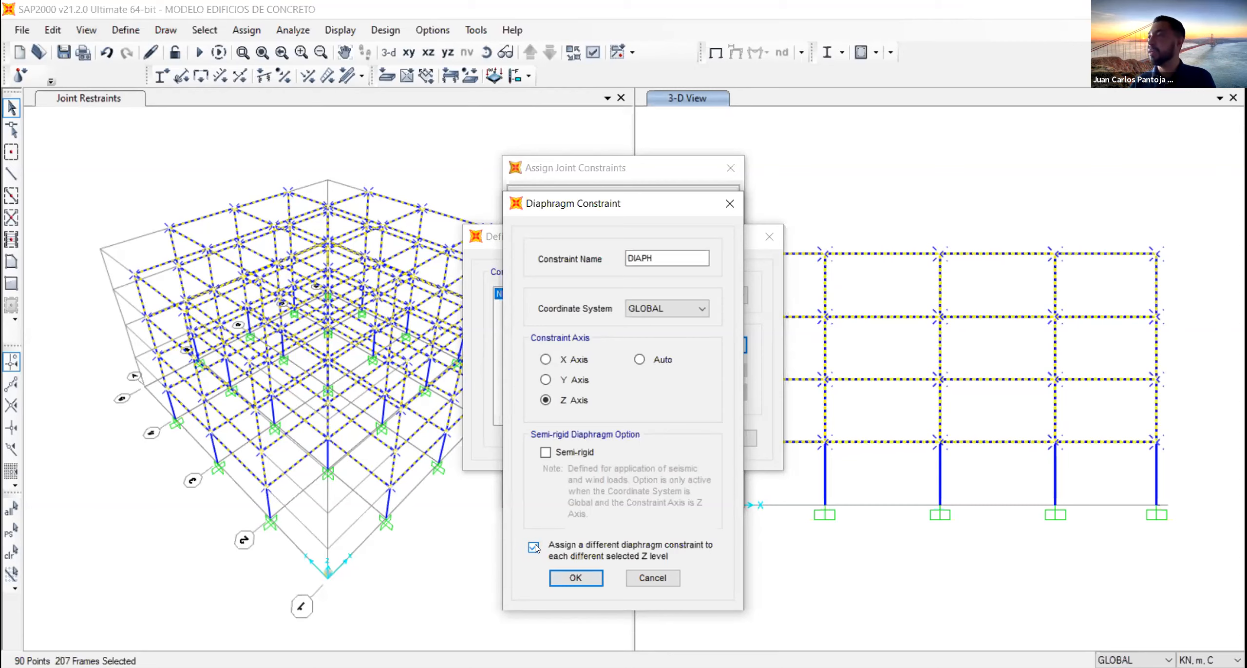
{"action": "left_click", "coordinate": [565, 579]}
{"action": "left_click", "coordinate": [645, 438]}
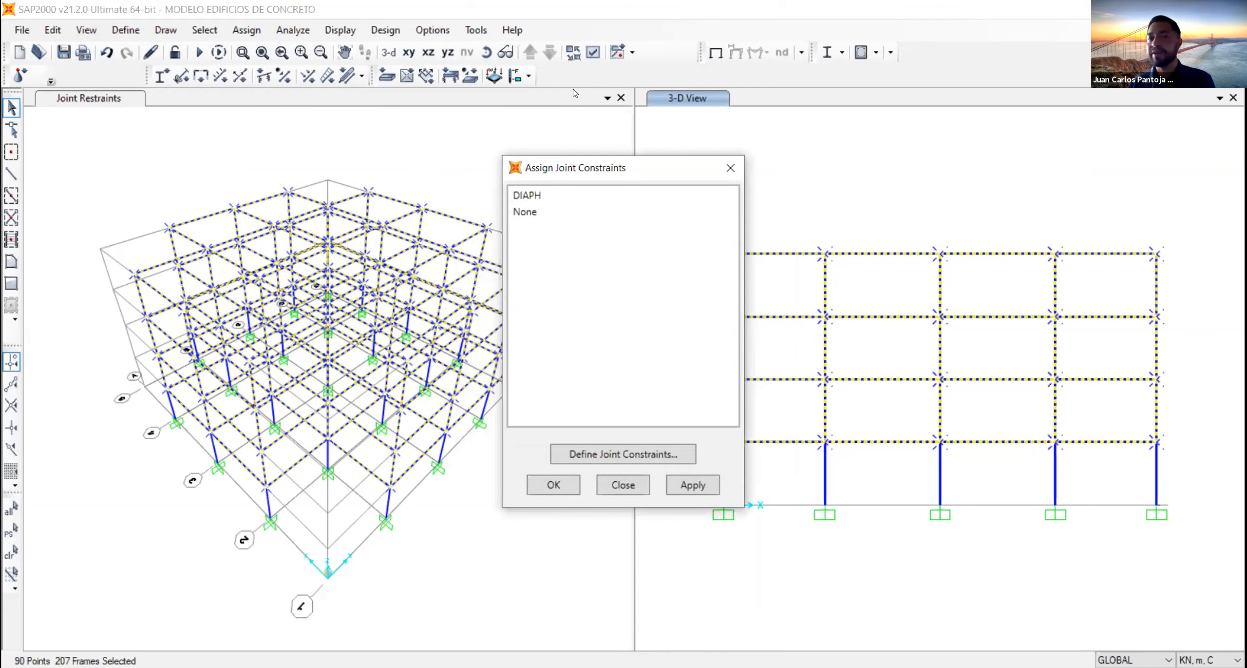
- Assign the DIAPH constraint to the selected floor joints
{"action": "left_click", "coordinate": [531, 199]}
{"action": "left_click", "coordinate": [532, 199]}
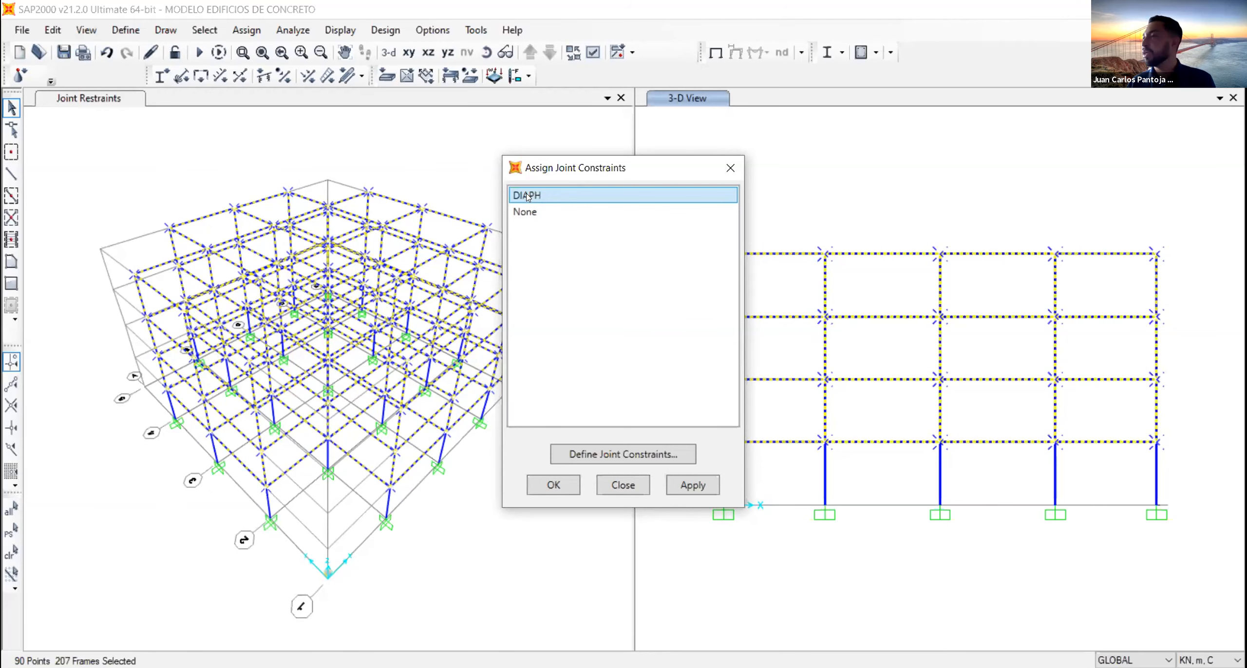
{"action": "left_click", "coordinate": [693, 487]}
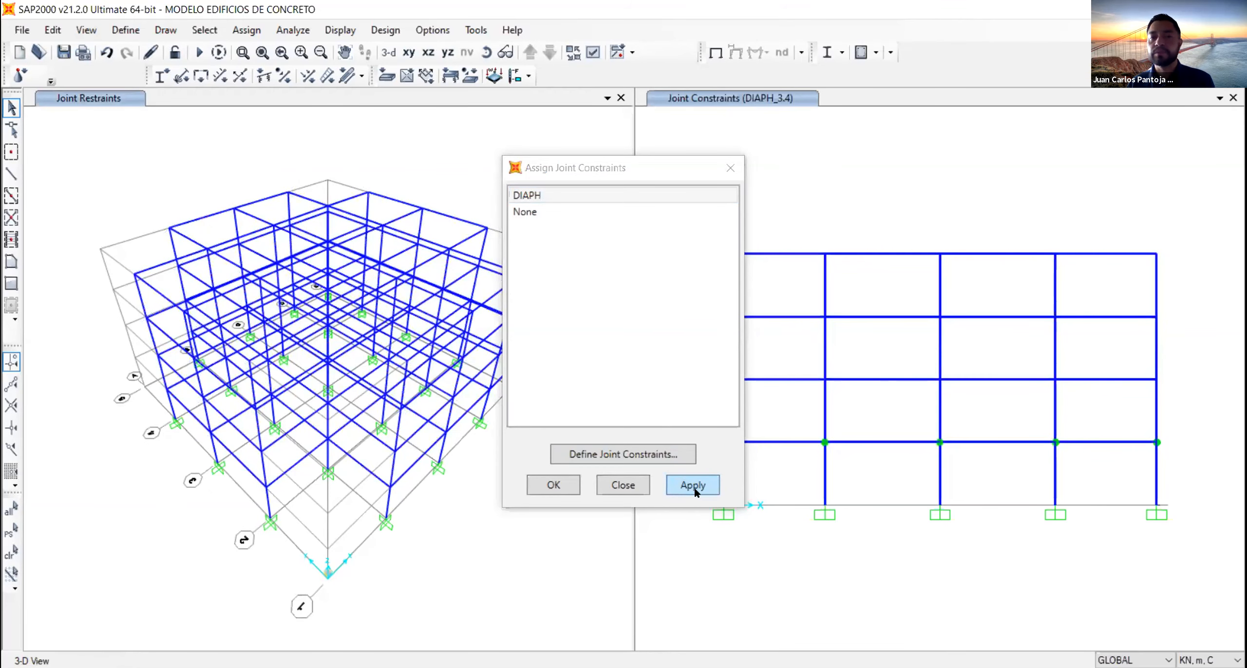
{"action": "left_click", "coordinate": [555, 485]}
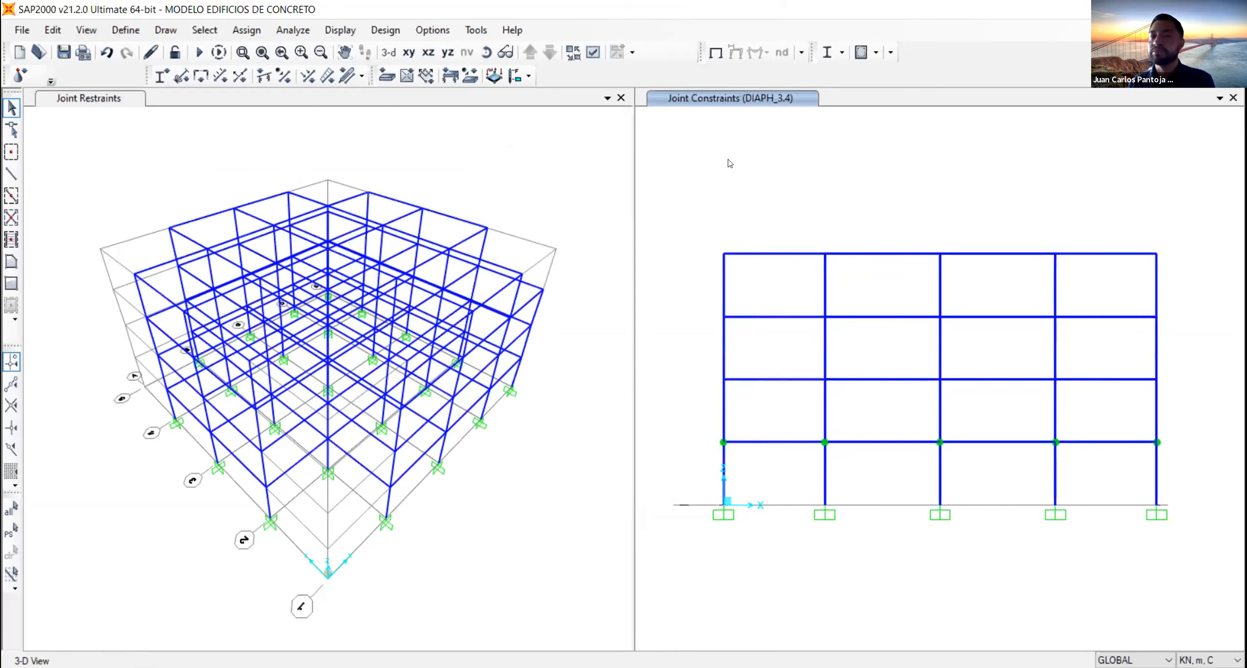
- Review the list of joint constraints generated for the floor levels, without assigning any
{"action": "left_click", "coordinate": [252, 37]}
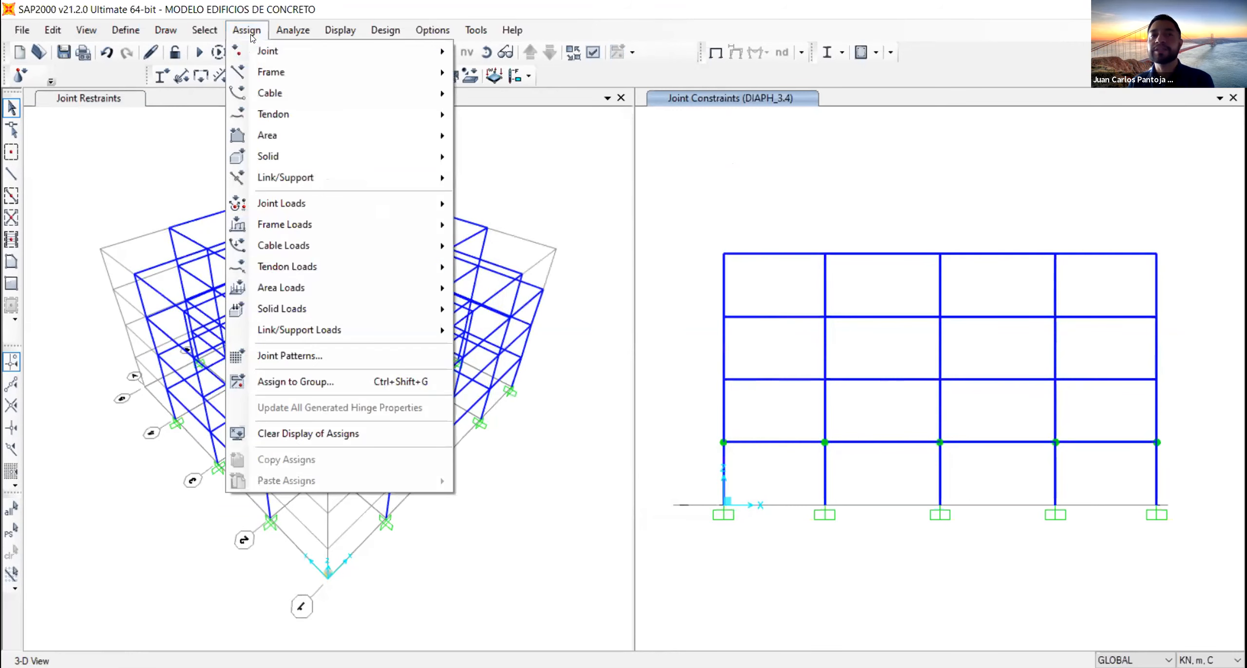
{"action": "mouse_move", "coordinate": [265, 51]}
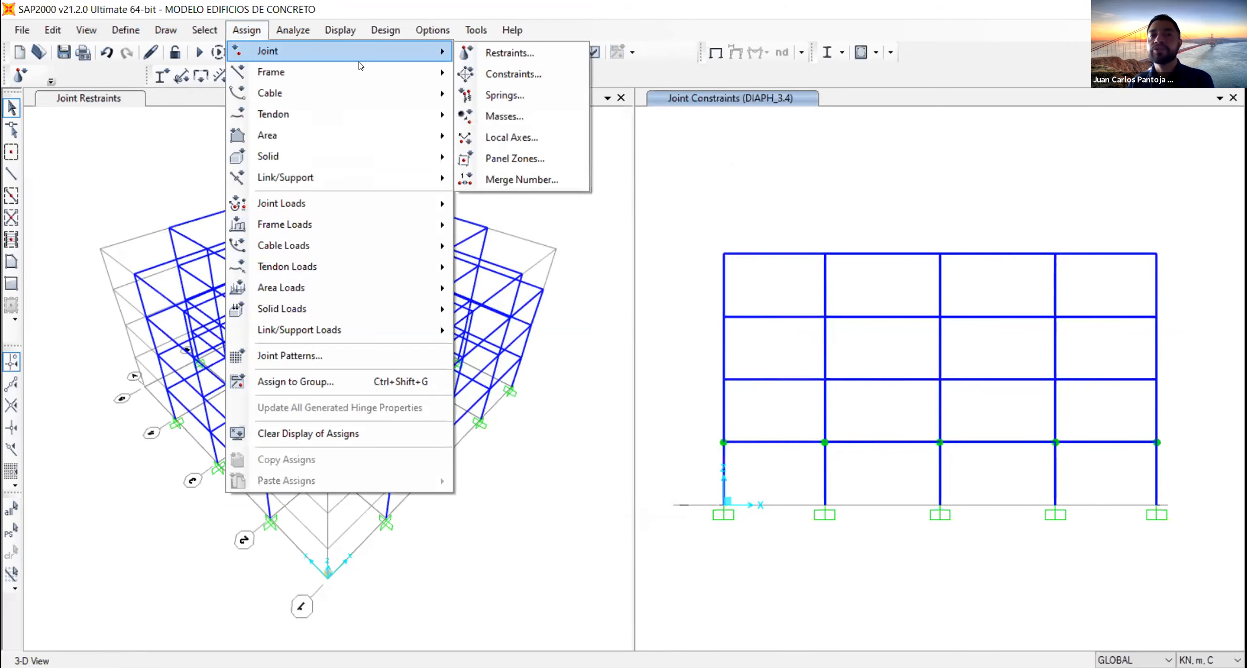
{"action": "left_click", "coordinate": [534, 78]}
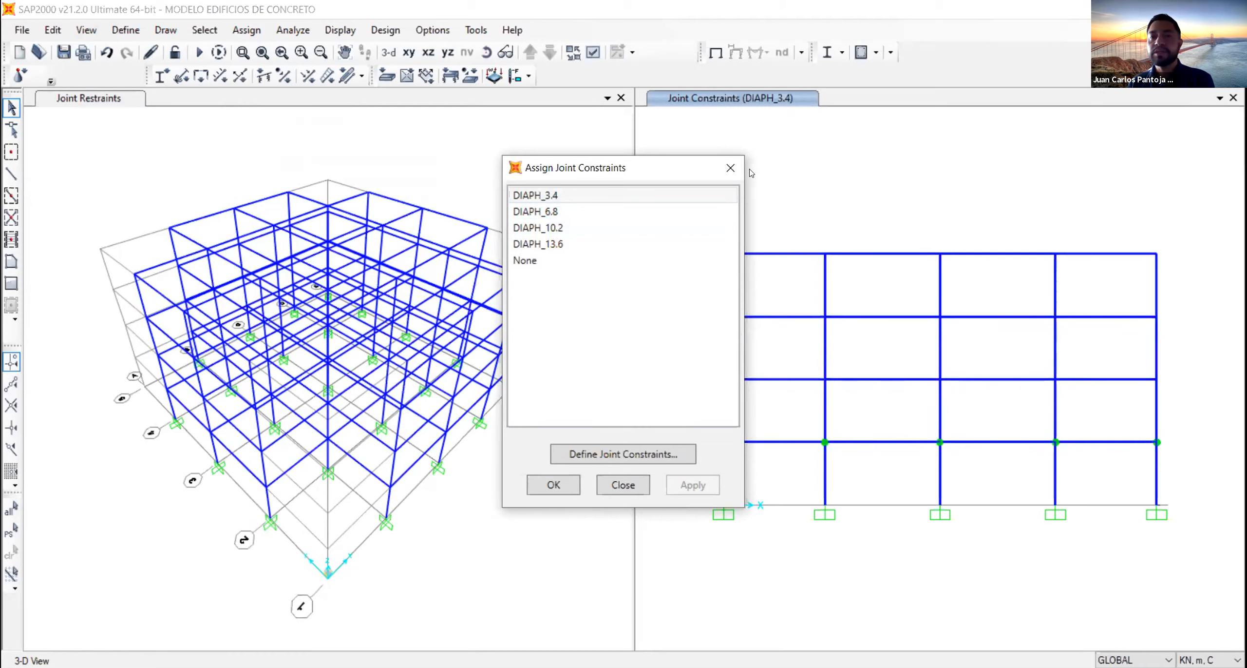
{"action": "left_click", "coordinate": [730, 167]}
- Display the plan at Z=10.2 and inspect the constraint assigned to the joint at grid E-5
{"action": "left_click", "coordinate": [378, 143]}
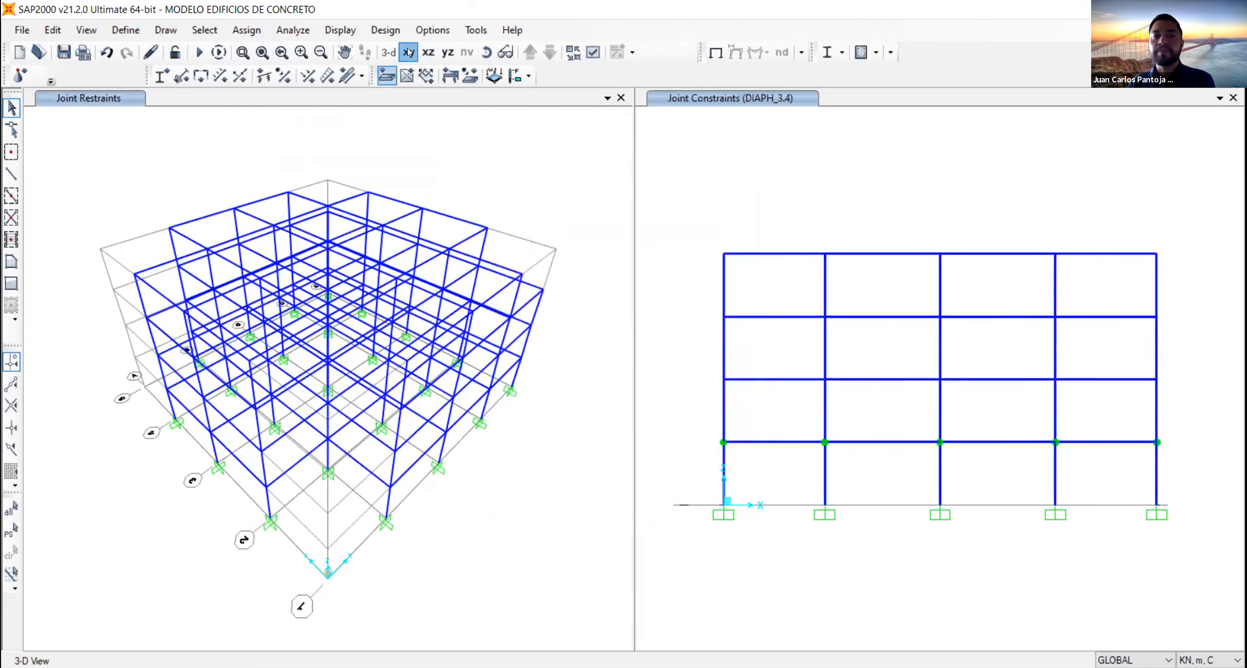
{"action": "left_click", "coordinate": [409, 52]}
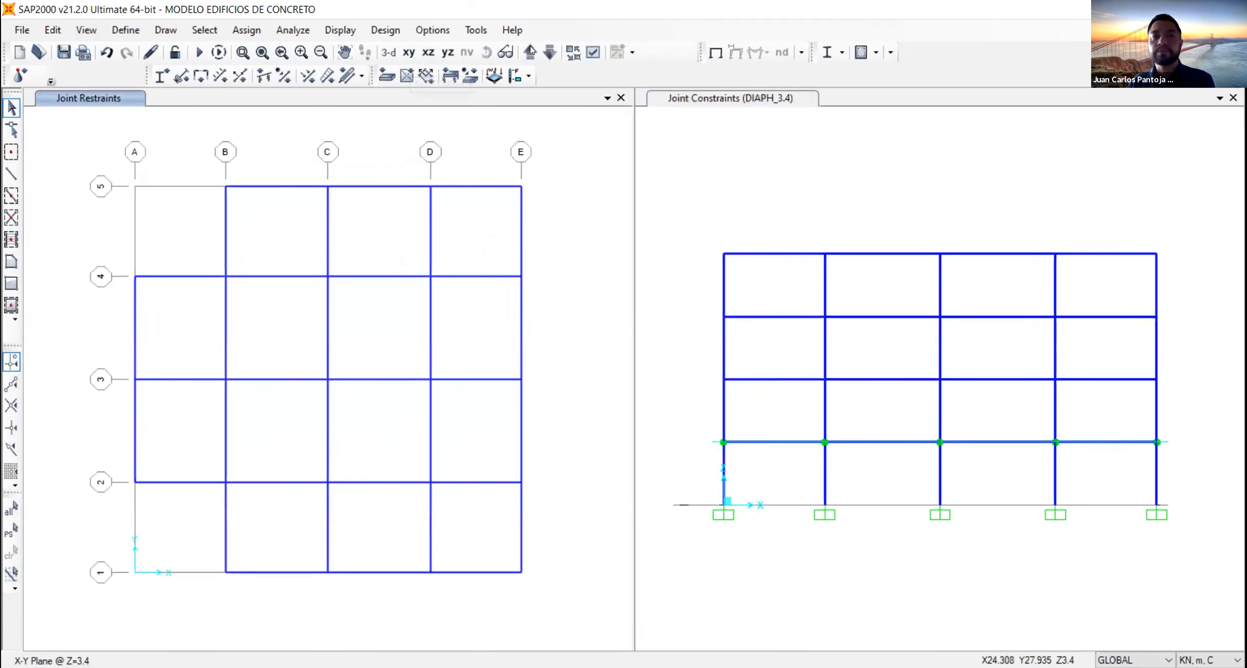
{"action": "left_click", "coordinate": [530, 51]}
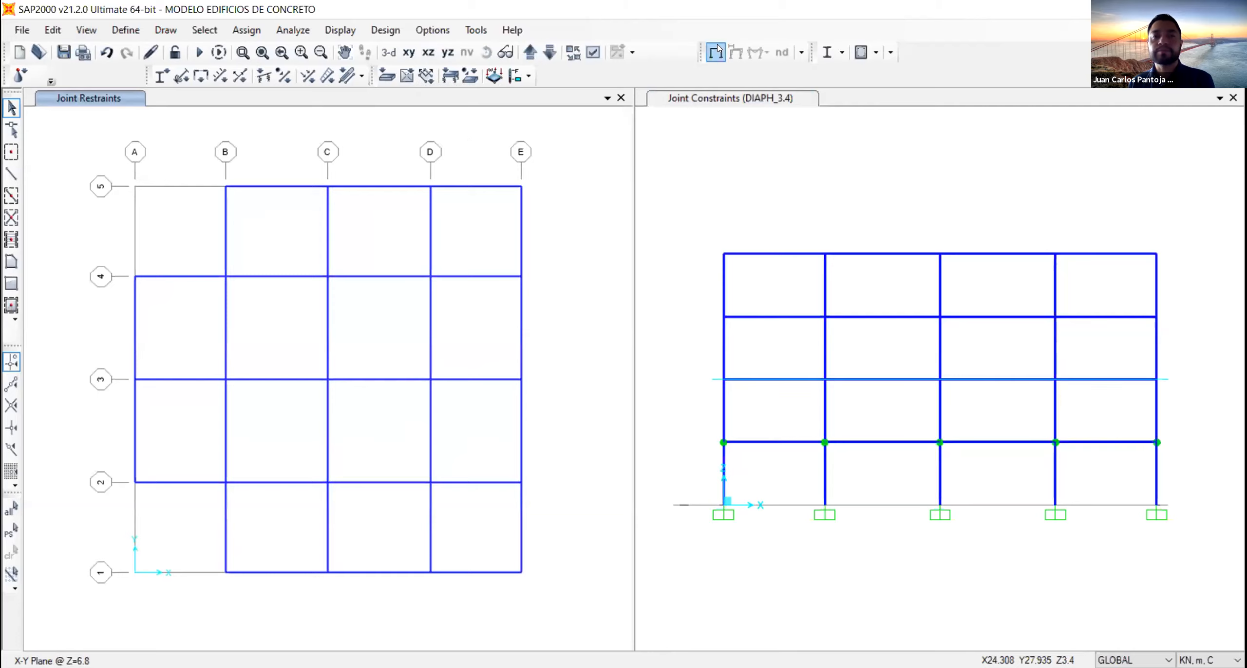
{"action": "left_click", "coordinate": [530, 51]}
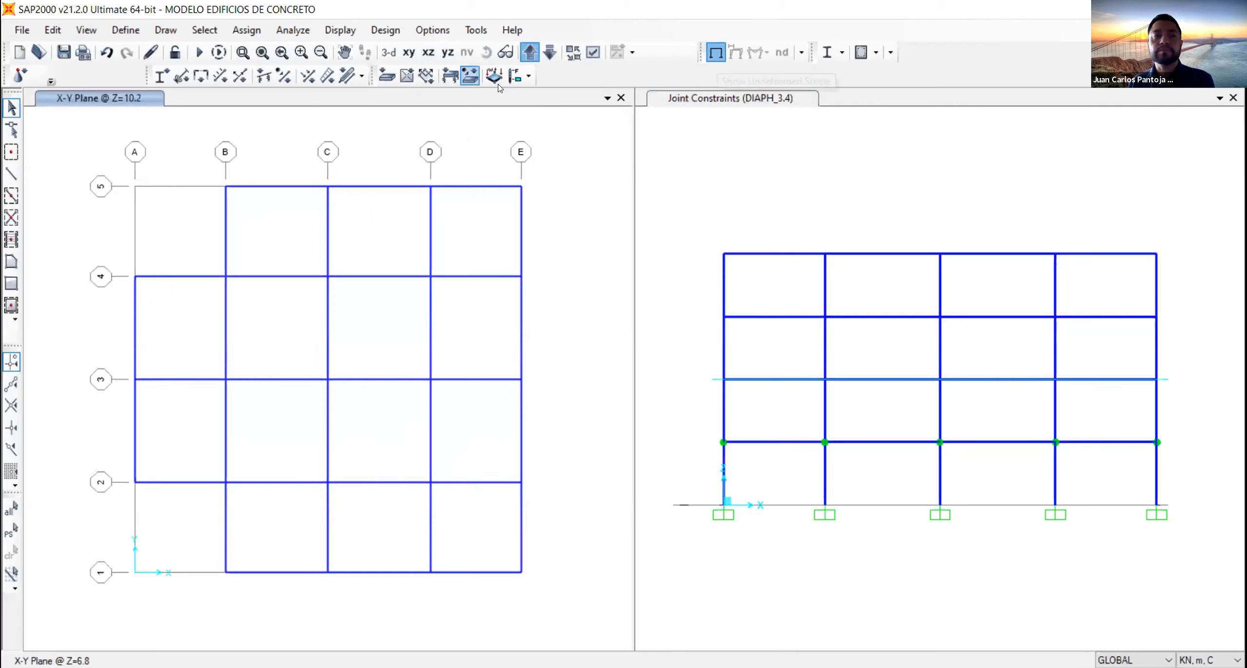
{"action": "right_click", "coordinate": [521, 187]}
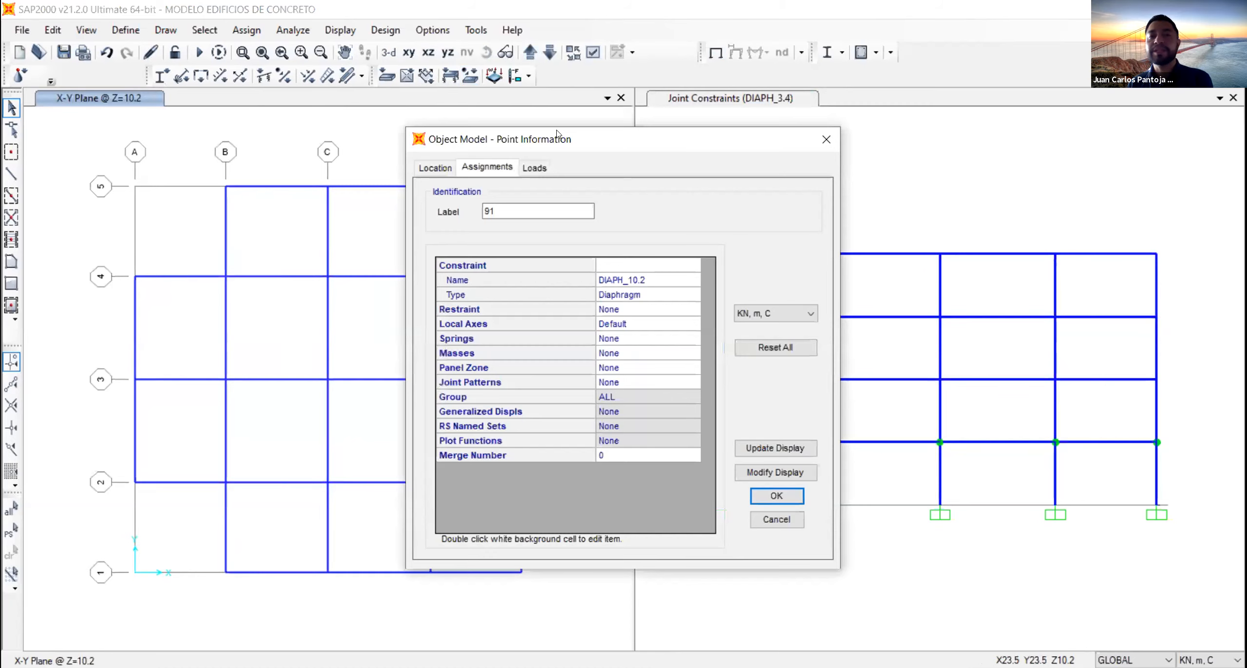
{"action": "left_click_drag", "start_coordinate": [557, 134], "coordinate": [300, 134]}
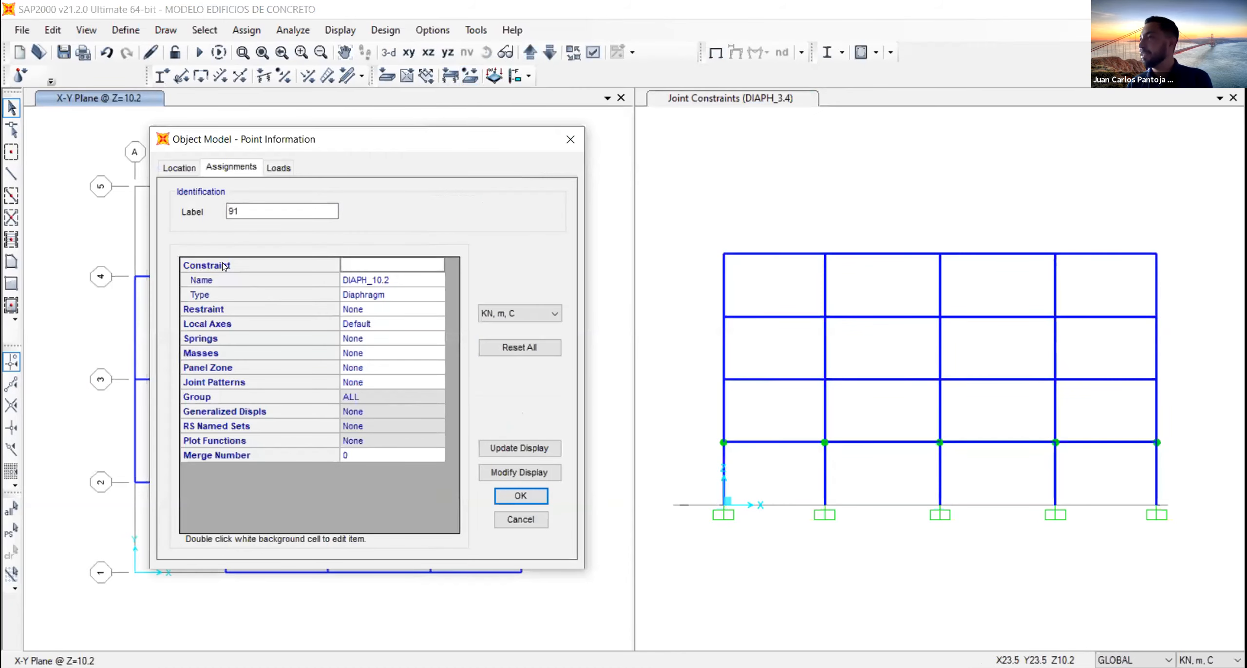
{"action": "left_click", "coordinate": [225, 281]}
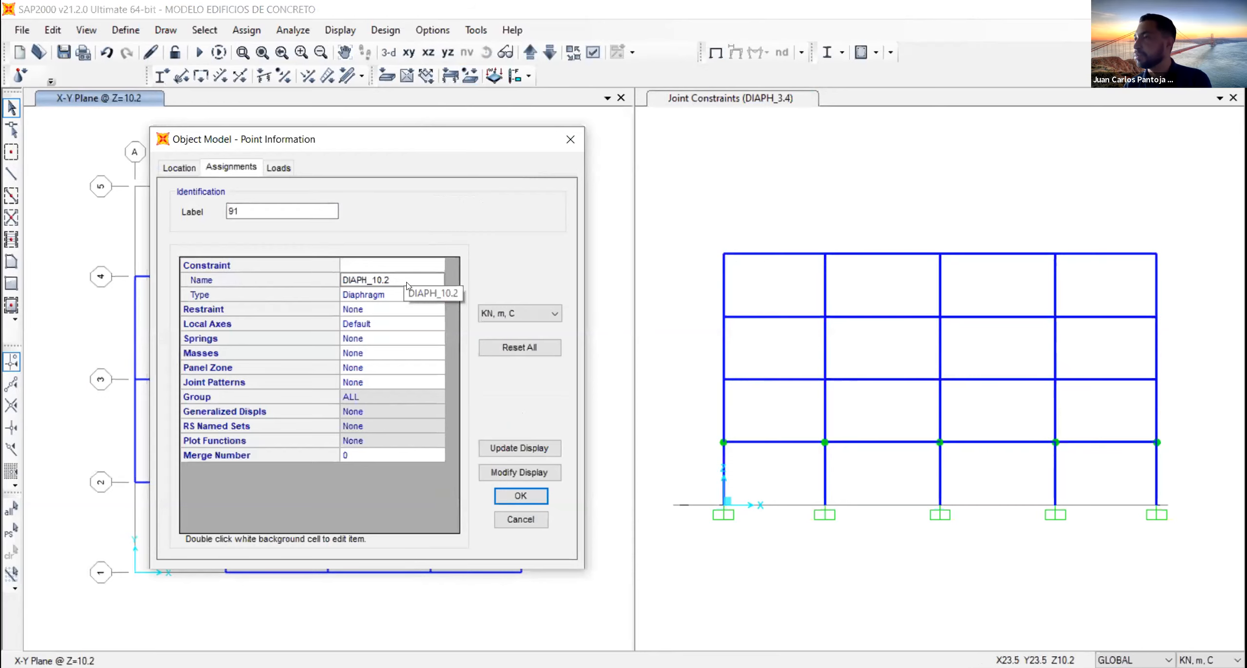
{"action": "left_click", "coordinate": [570, 138]}
- Display the plan at Z=13.6 and inspect the constraint assigned to the joint at grid E-4
{"action": "left_click", "coordinate": [528, 55]}
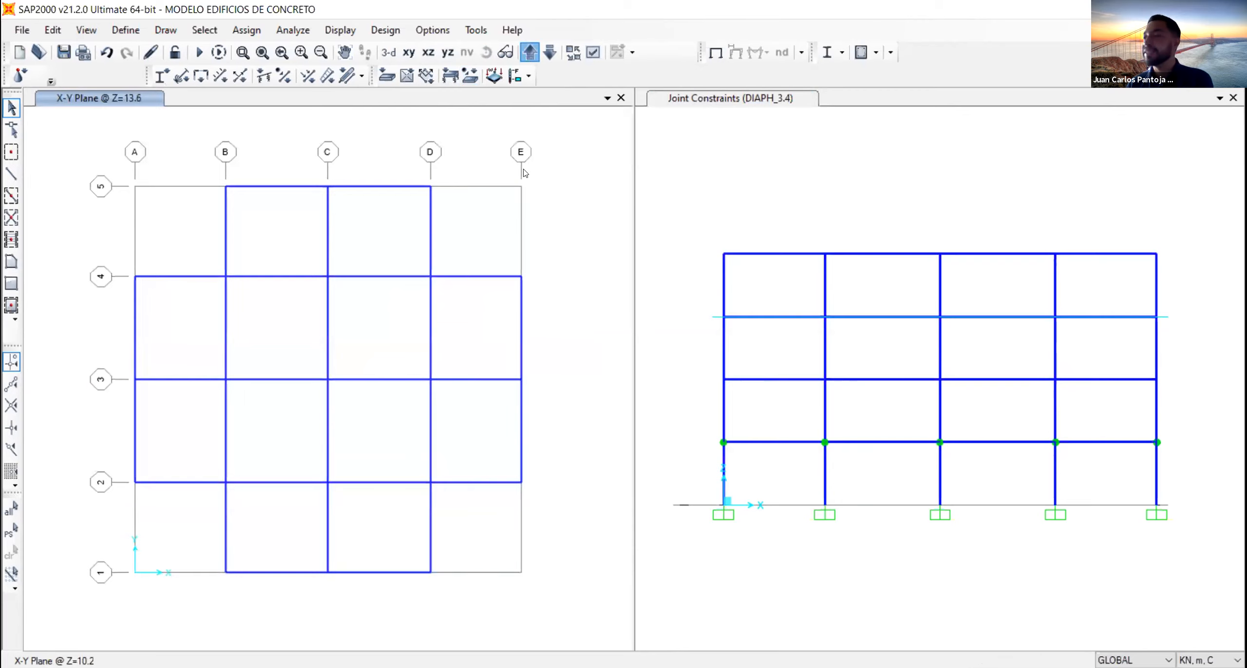
{"action": "right_click", "coordinate": [515, 275]}
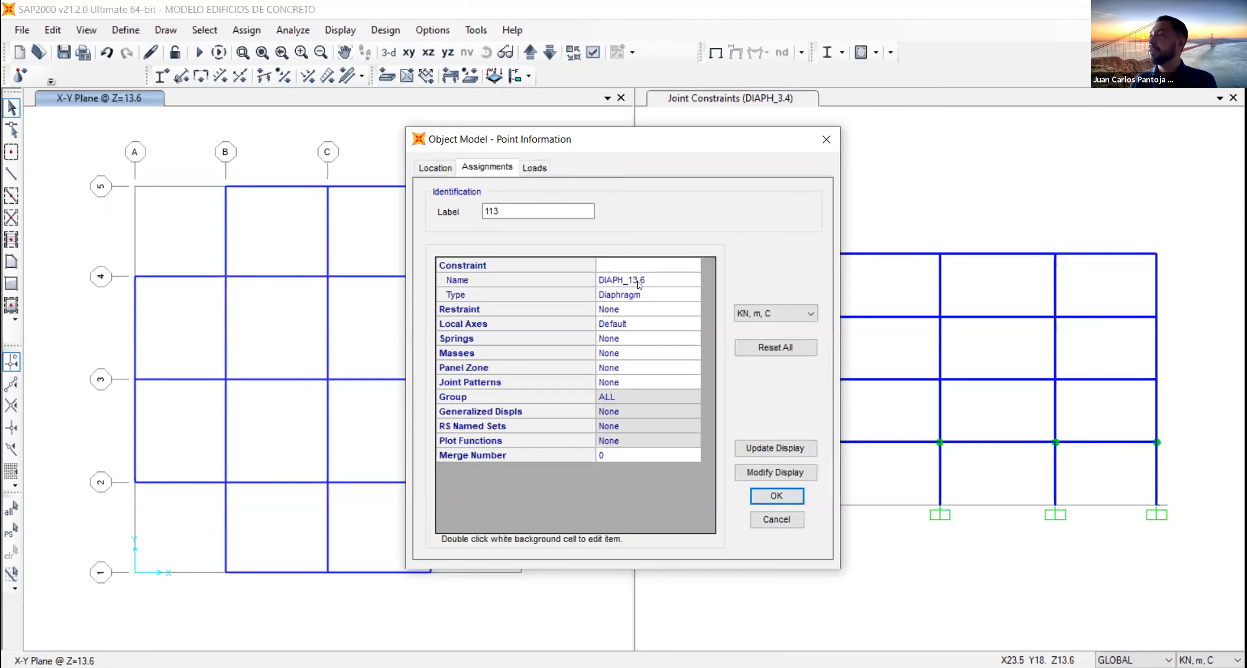
{"action": "left_click", "coordinate": [826, 139]}
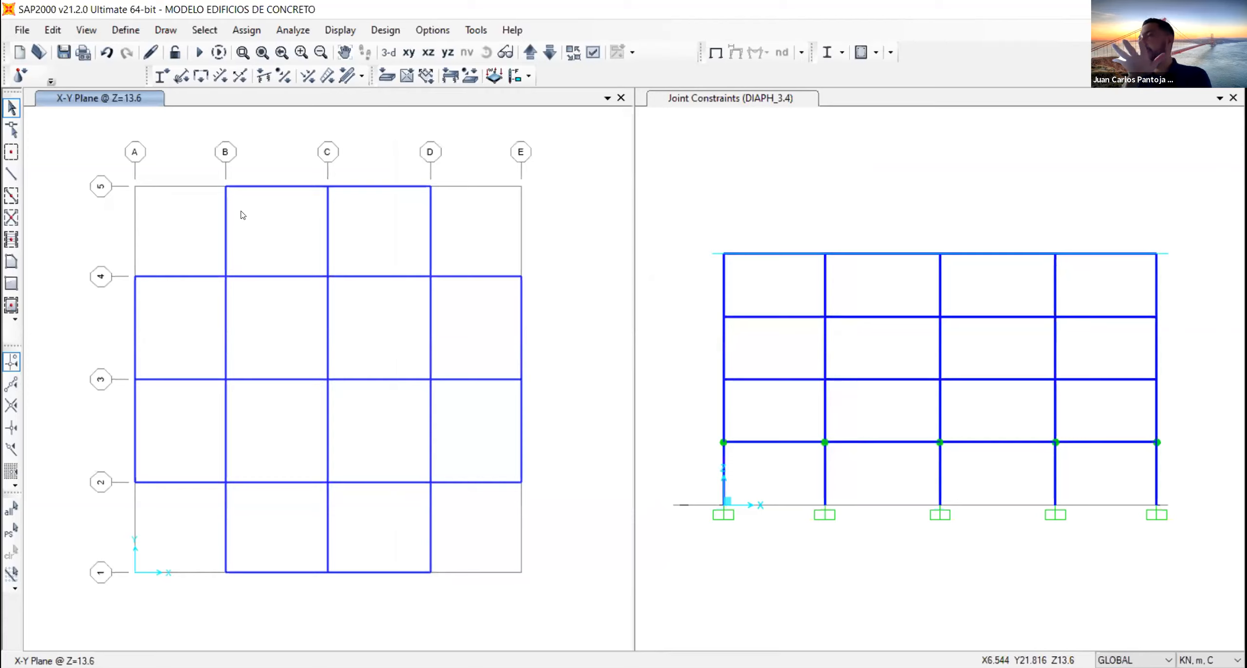
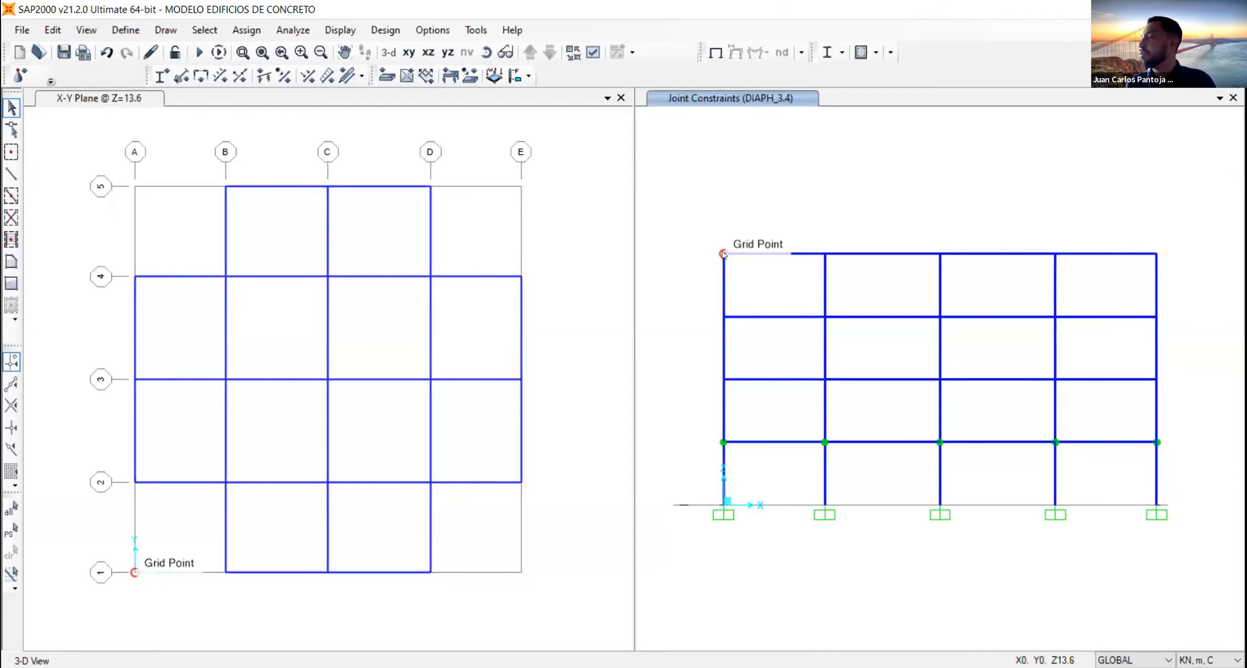
- Display the default 3-D view and select all joints and frames of the building, including the ground-floor columns and their bases
{"action": "left_click_drag", "start_coordinate": [686, 192], "coordinate": [1206, 446]}
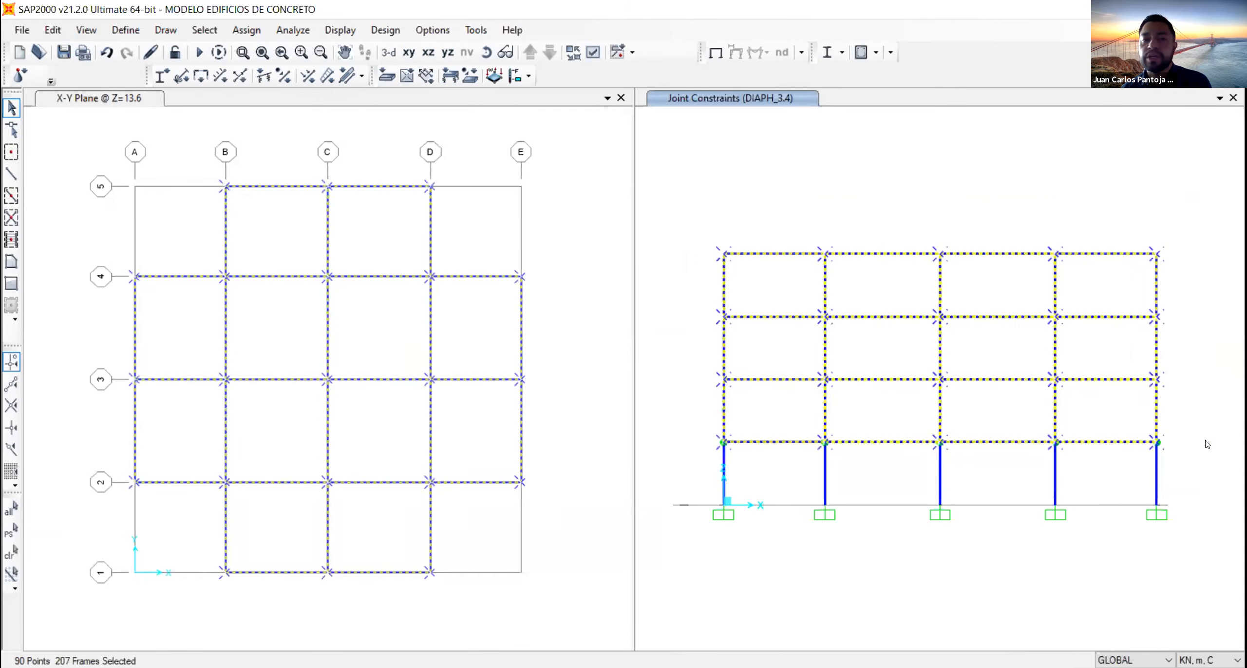
{"action": "left_click", "coordinate": [577, 138]}
{"action": "left_click", "coordinate": [388, 51]}
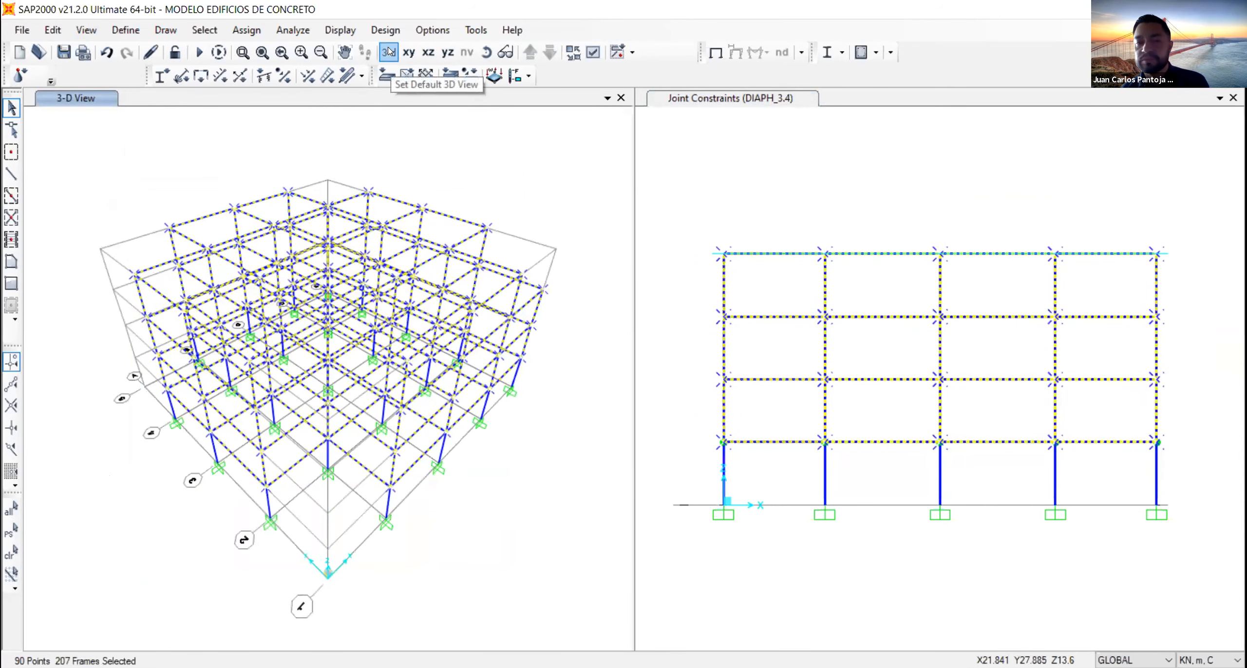
{"action": "left_click_drag", "start_coordinate": [1207, 471], "coordinate": [687, 360]}
{"action": "left_click_drag", "start_coordinate": [648, 166], "coordinate": [1220, 563]}
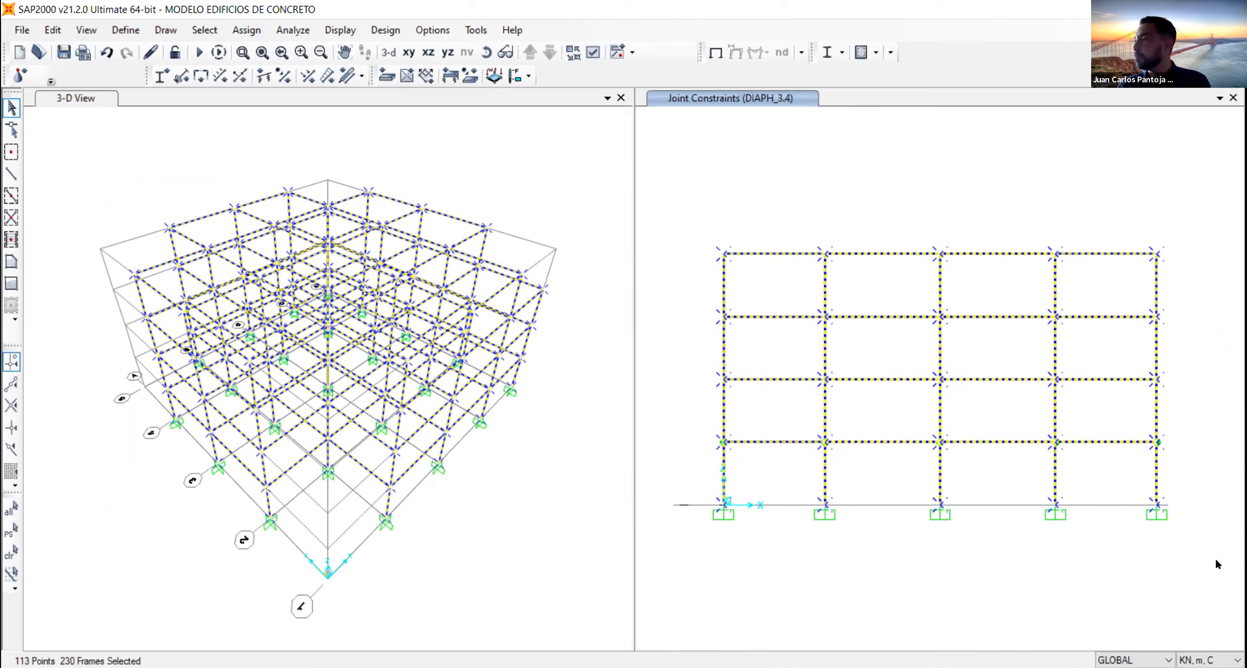
- Assign end length offsets to the selected frames, automatic from connectivity, with a rigid zone factor of 0.5
{"action": "left_click", "coordinate": [259, 36]}
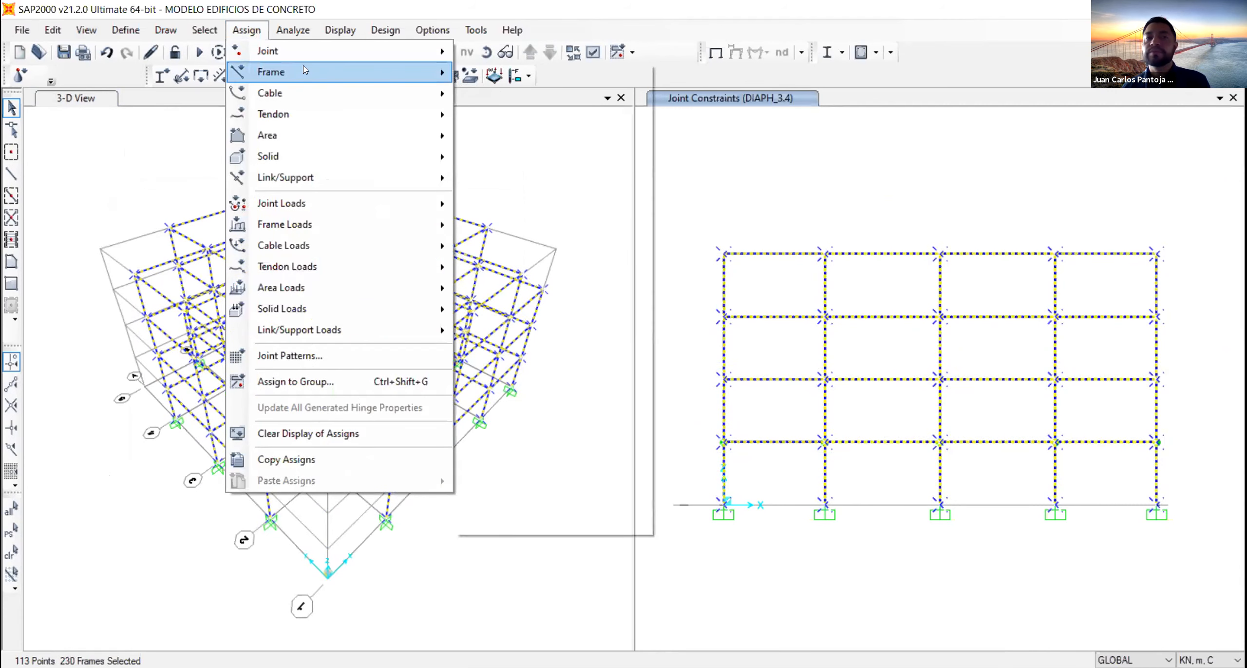
{"action": "mouse_move", "coordinate": [304, 68]}
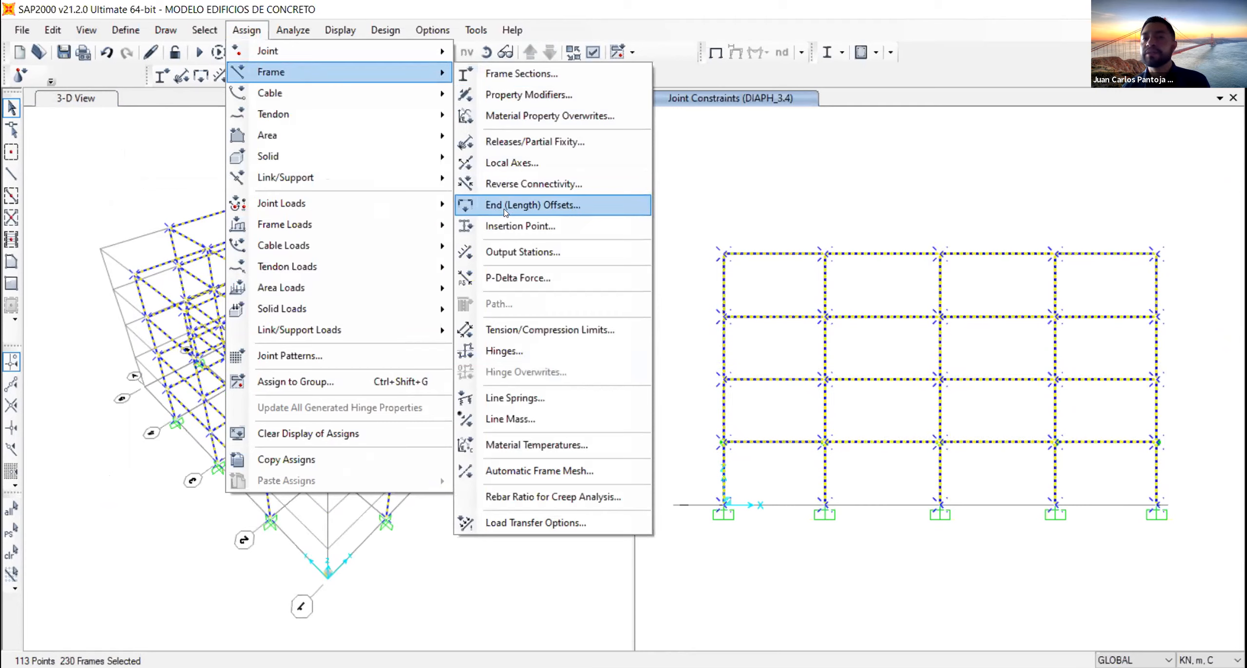
{"action": "left_click", "coordinate": [561, 210]}
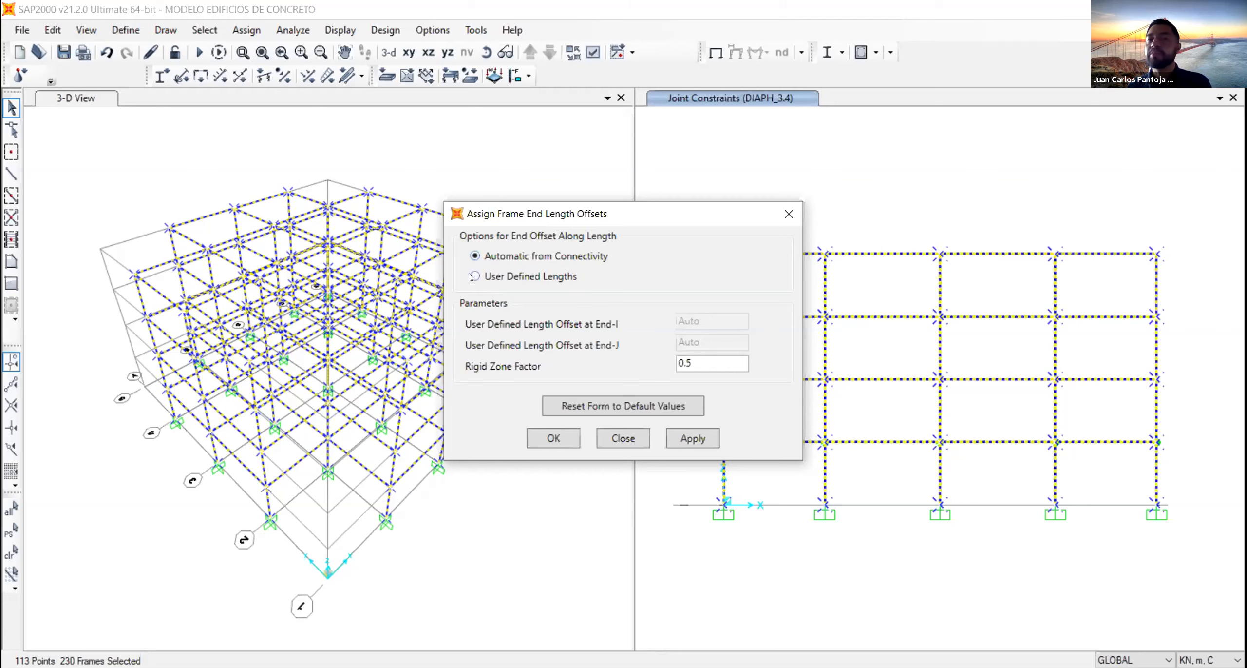
{"action": "left_click", "coordinate": [475, 276]}
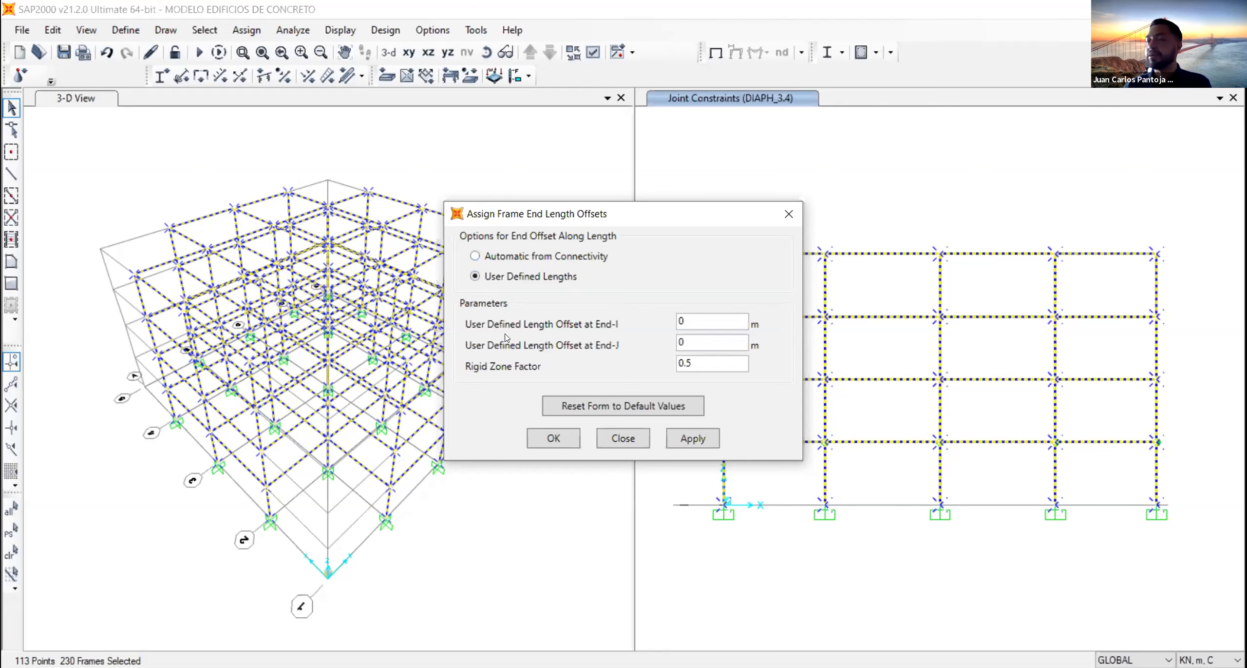
{"action": "left_click", "coordinate": [474, 256]}
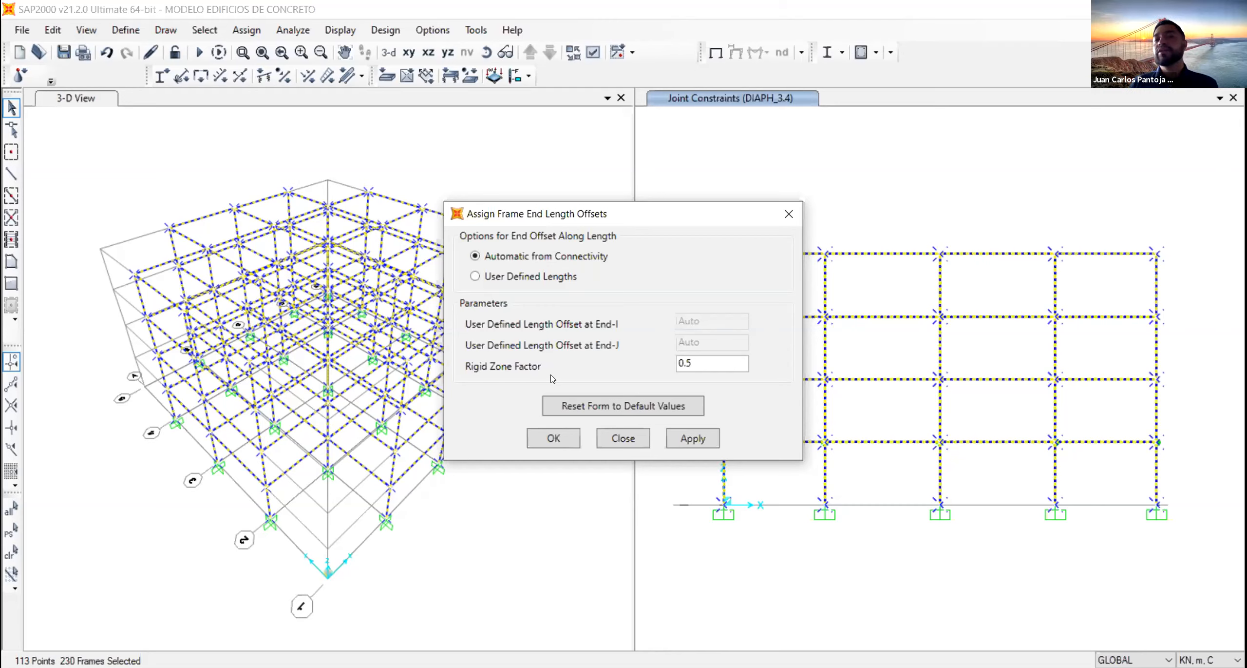
{"action": "double_click", "coordinate": [702, 367]}
{"action": "type", "text": "1"}
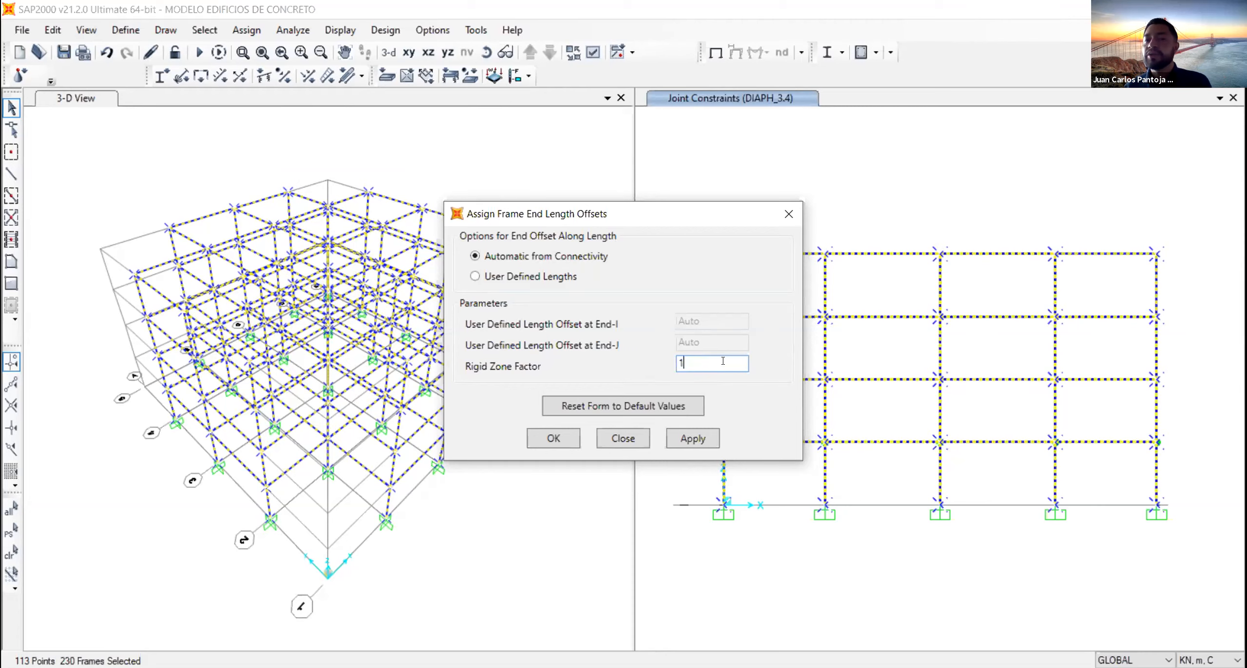
{"action": "double_click", "coordinate": [725, 360]}
{"action": "type", "text": "0.5"}
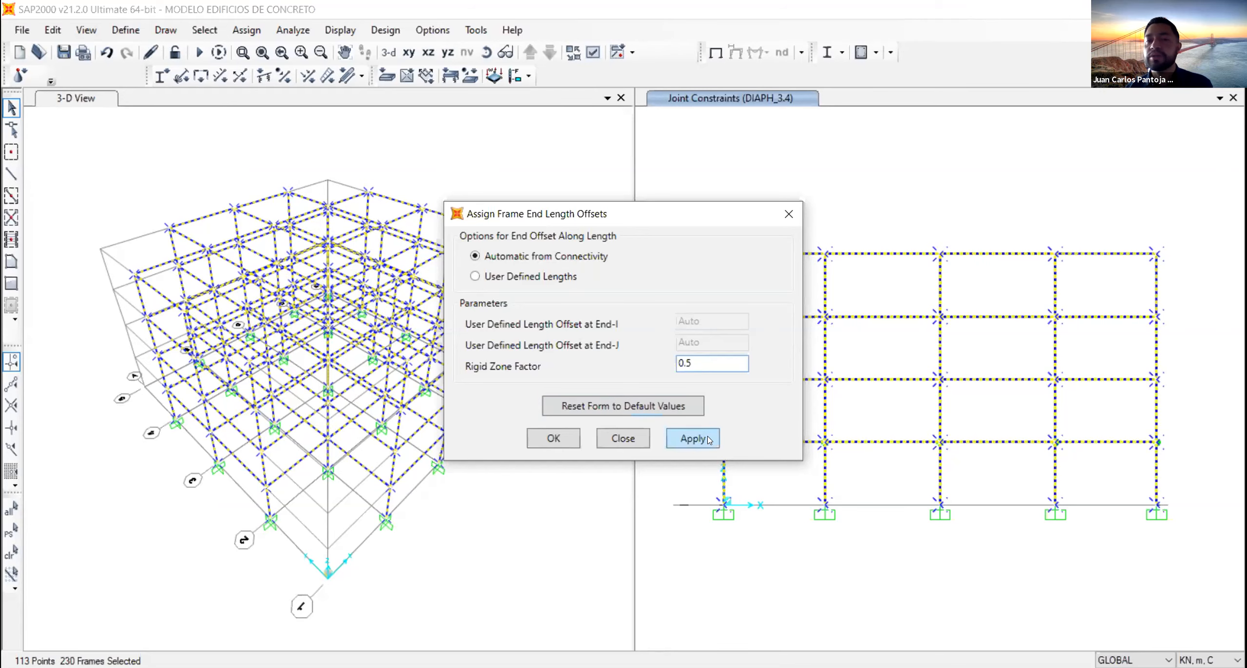
{"action": "left_click", "coordinate": [693, 438]}
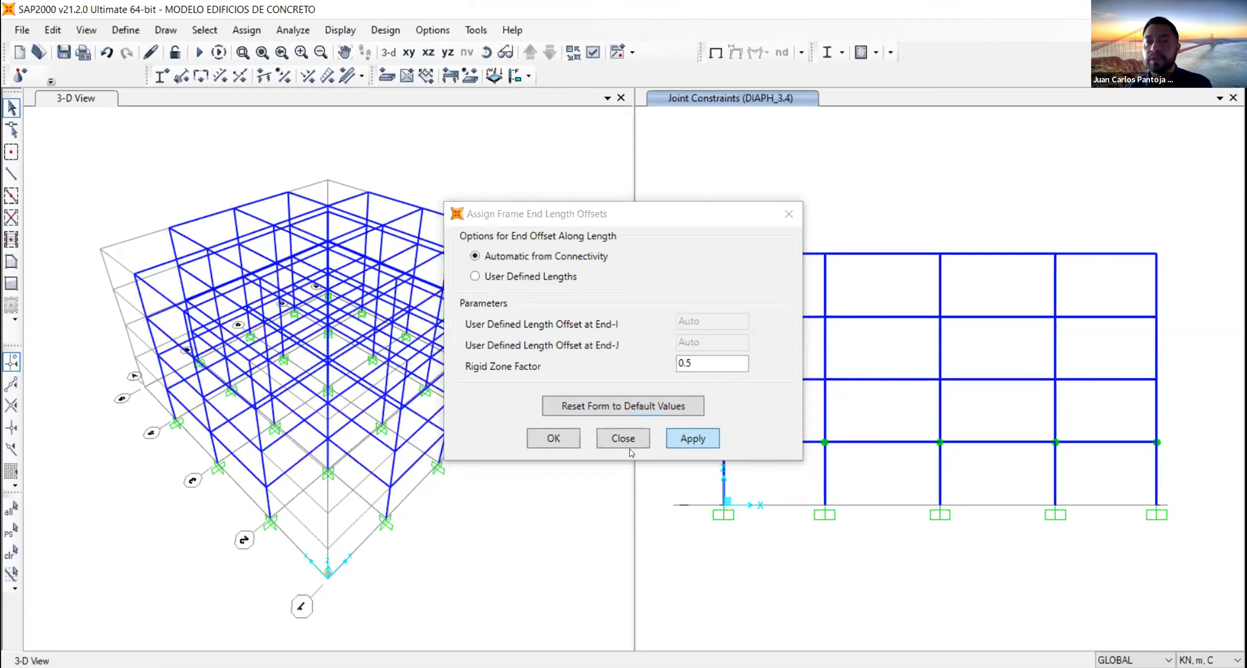
{"action": "left_click", "coordinate": [551, 437]}
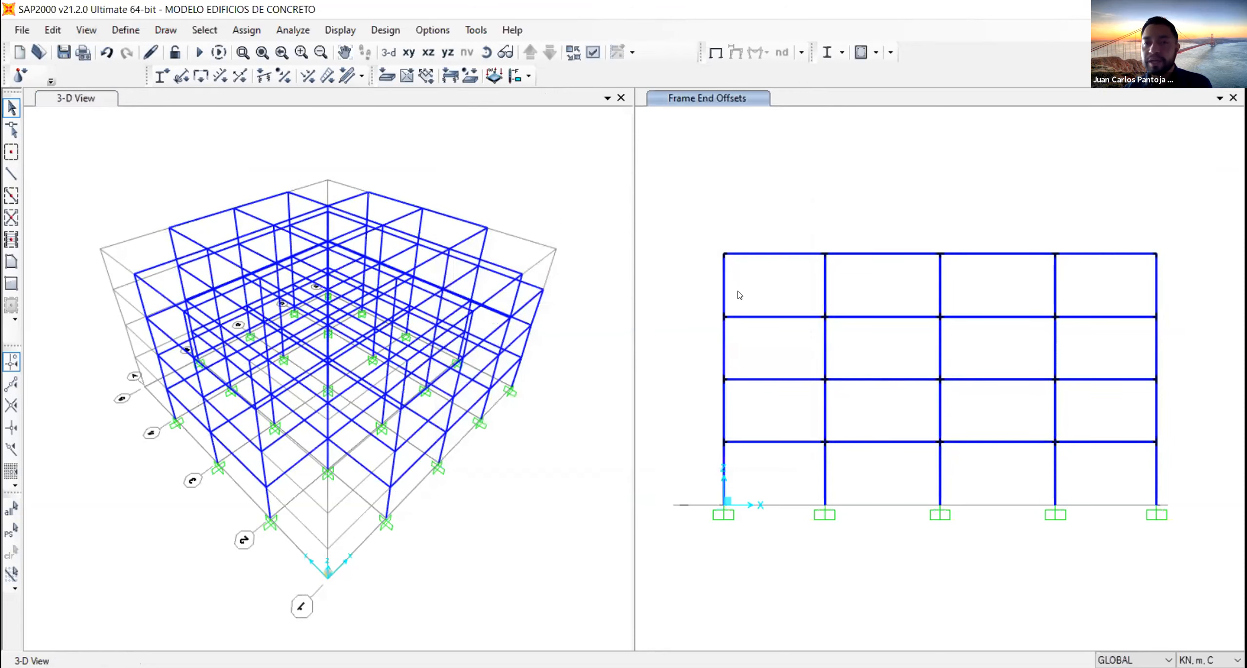
- Examine the end offsets drawn at the beam-column joints in the elevation, and restore the full view of the frame
{"action": "scroll", "coordinate": [822, 392], "scroll_direction": "up", "scroll_amount": 4}
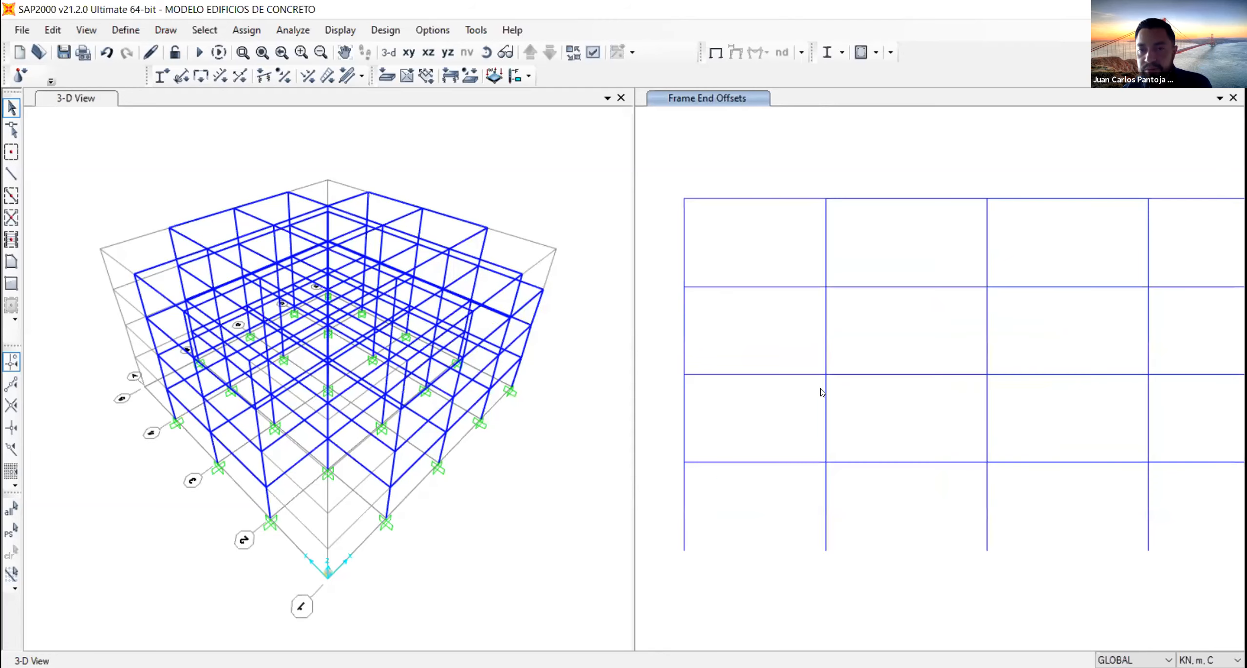
{"action": "scroll", "coordinate": [823, 392], "scroll_direction": "up", "scroll_amount": 3}
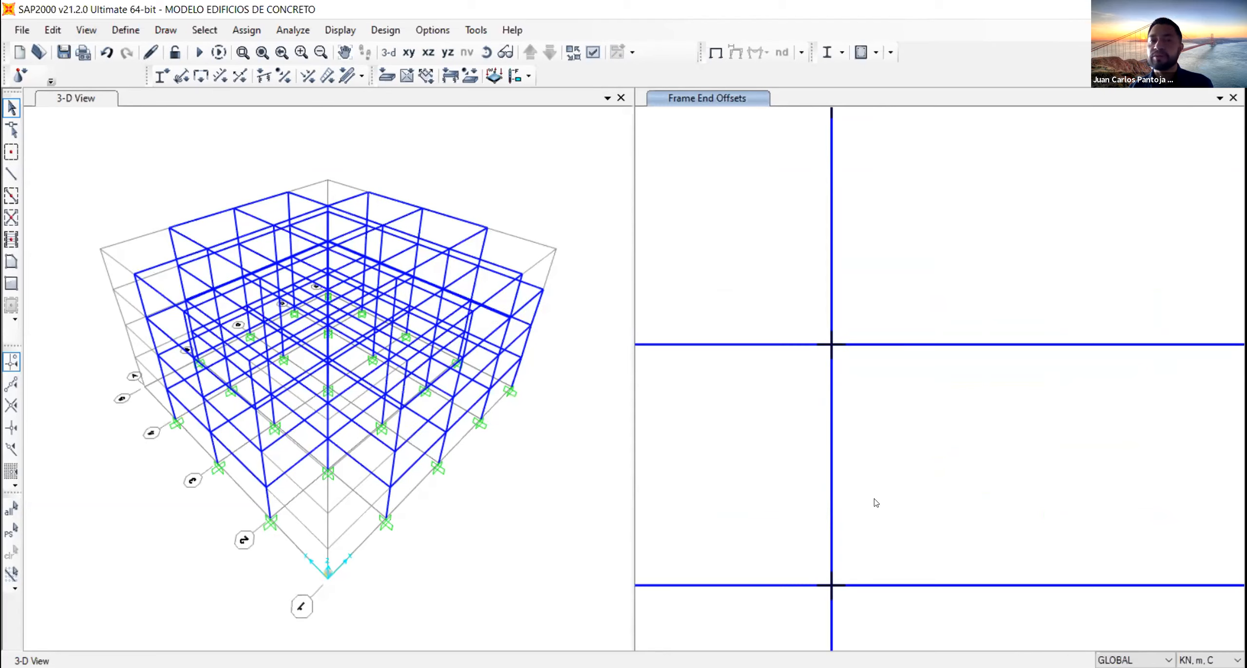
{"action": "scroll", "coordinate": [1035, 454], "scroll_direction": "down", "scroll_amount": 3}
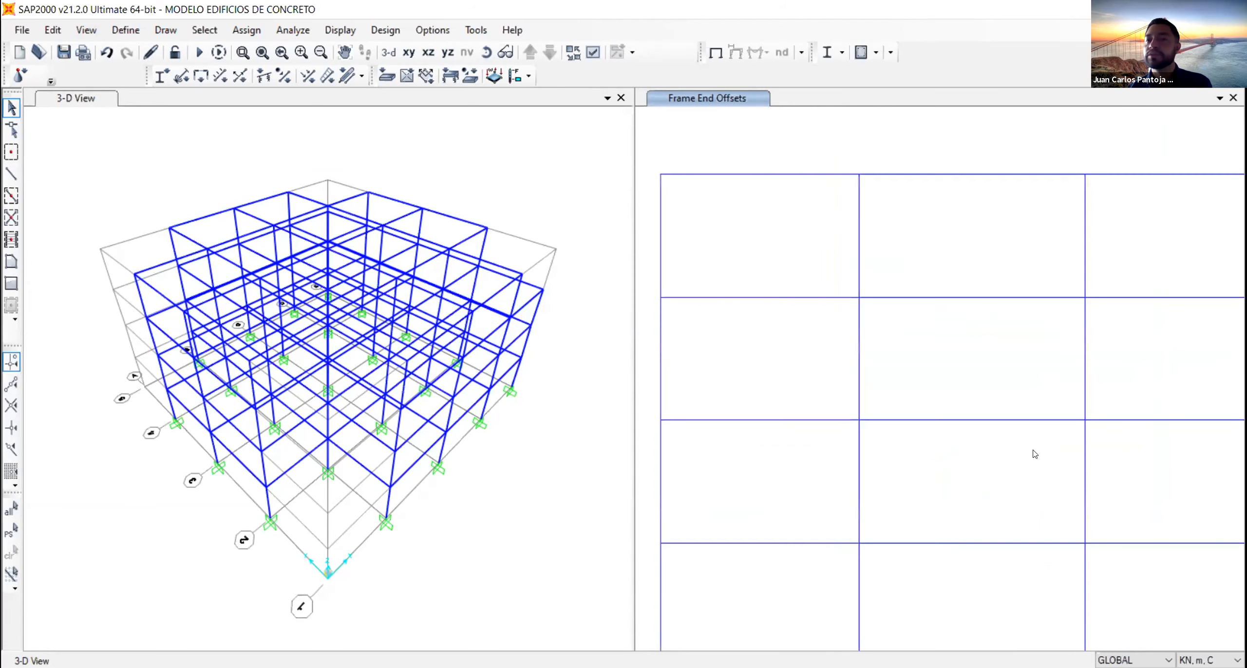
{"action": "scroll", "coordinate": [1035, 453], "scroll_direction": "down", "scroll_amount": 3}
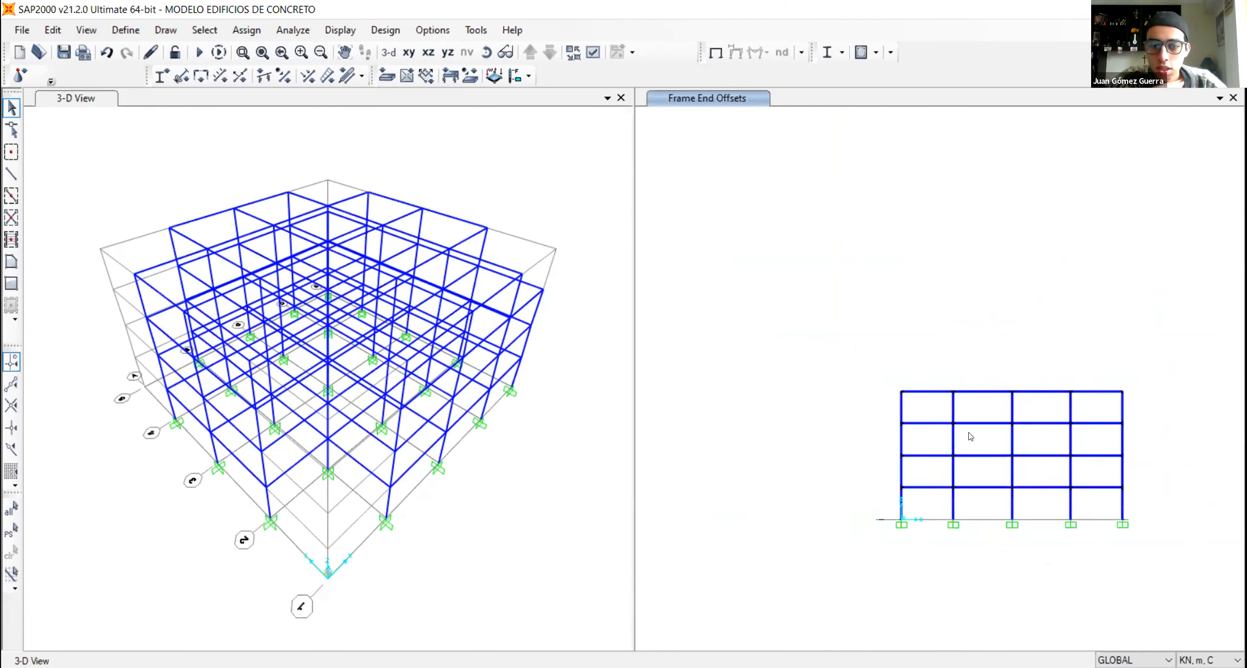
{"action": "middle_click_drag", "start_coordinate": [1078, 505], "coordinate": [991, 460]}
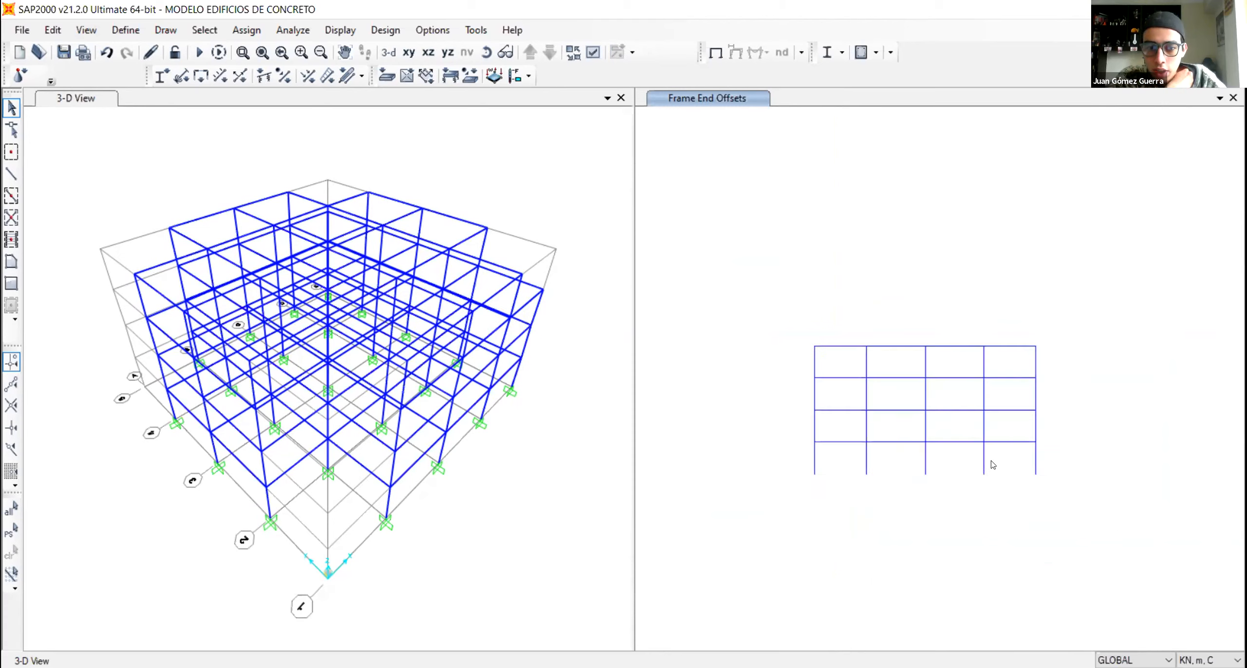
{"action": "left_click", "coordinate": [263, 52]}
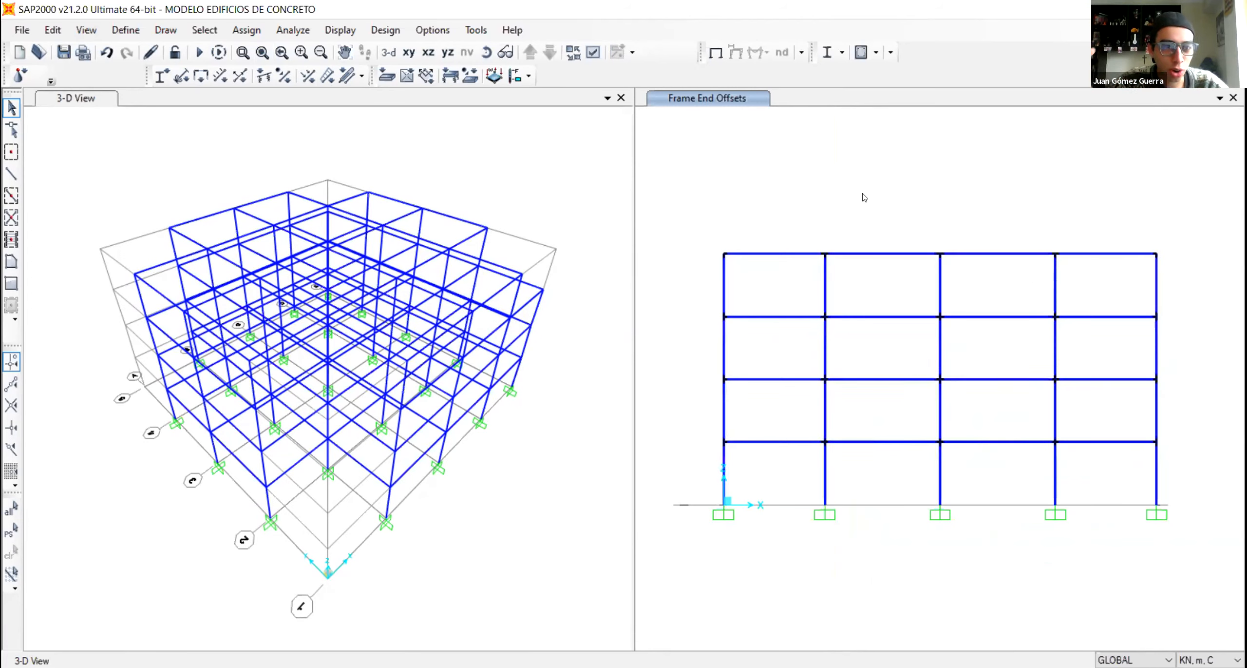
- Review the object and general display options for the elevation without changing any
{"action": "left_click", "coordinate": [593, 53]}
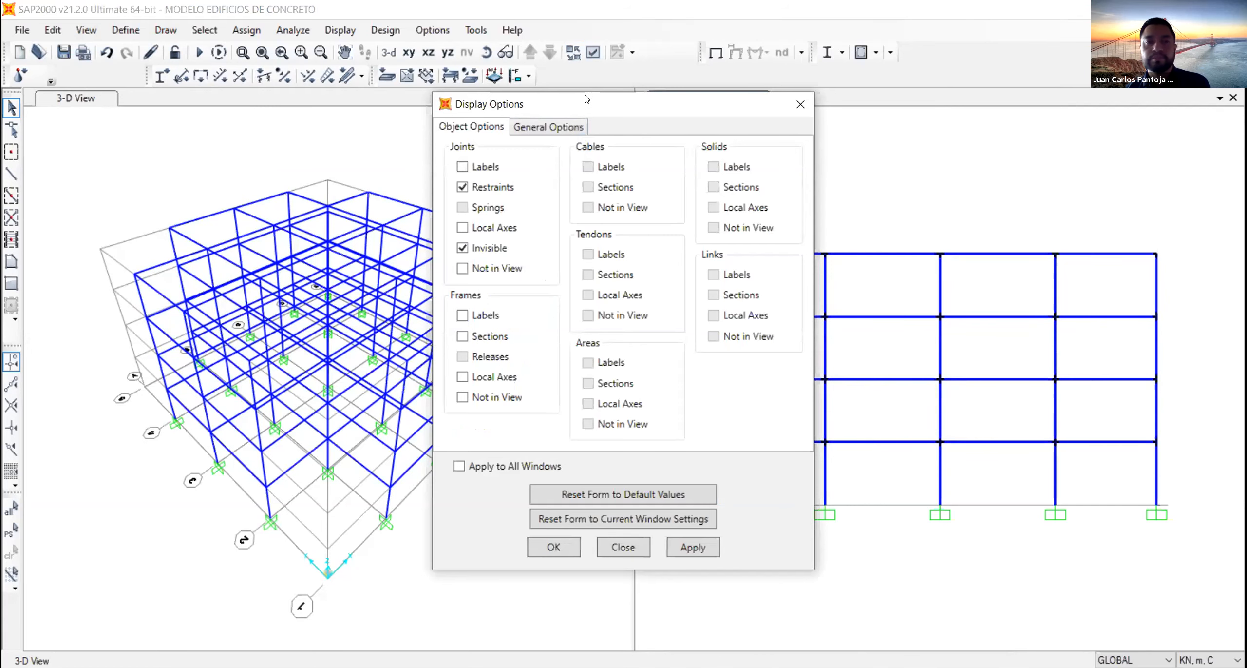
{"action": "left_click_drag", "start_coordinate": [587, 98], "coordinate": [403, 97]}
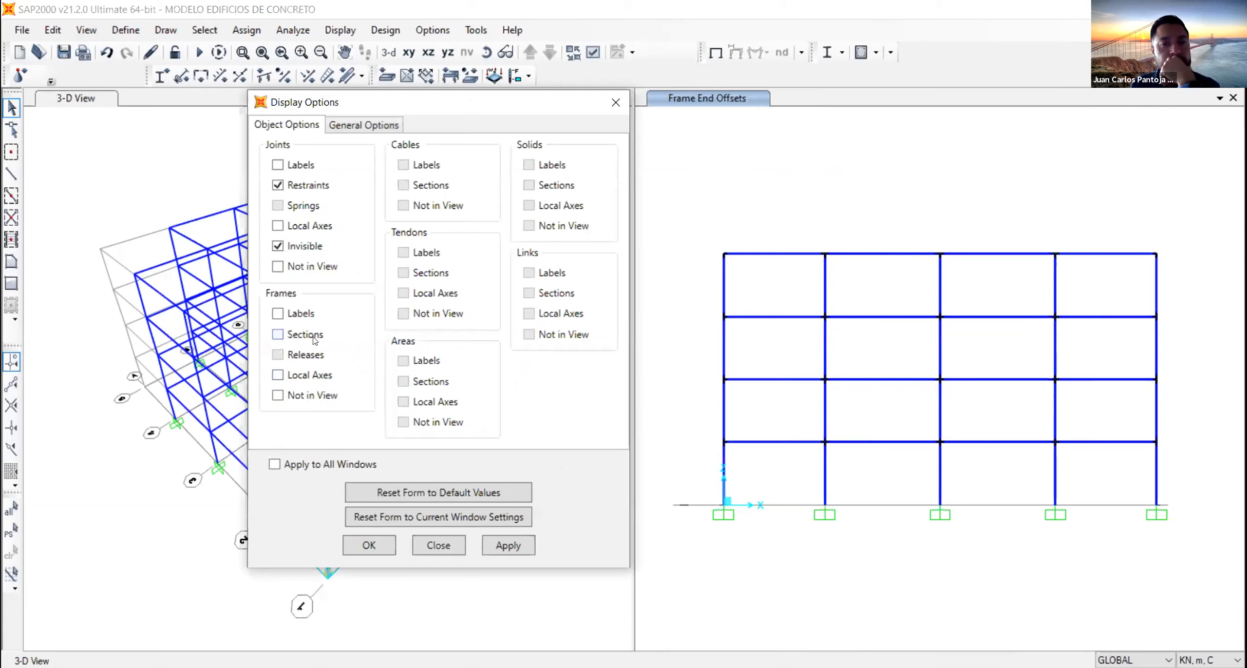
{"action": "left_click", "coordinate": [354, 122]}
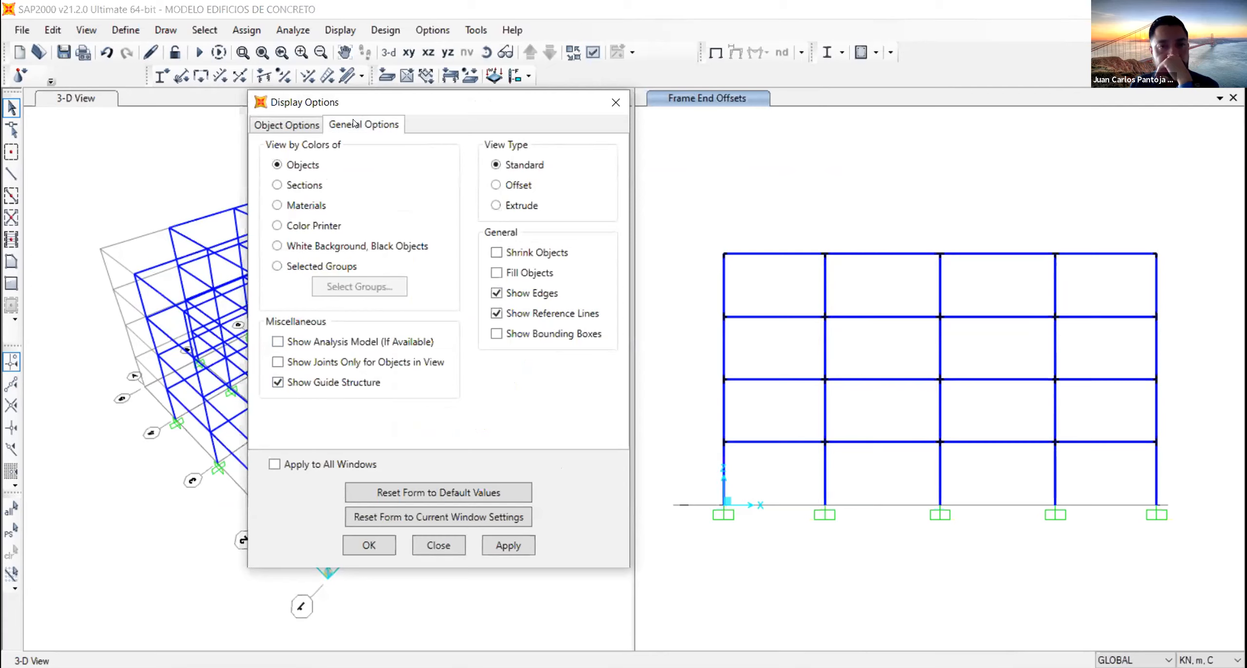
{"action": "left_click", "coordinate": [299, 125]}
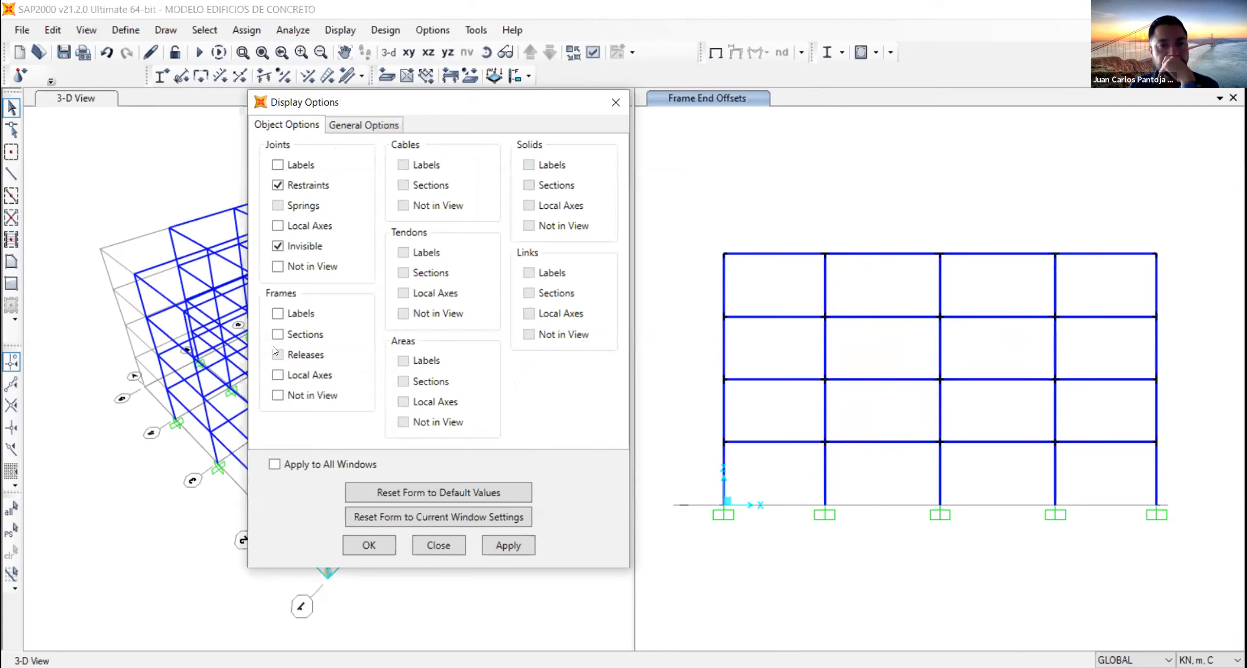
{"action": "left_click", "coordinate": [453, 547]}
- Inspect the end length offsets and rigid zone factor assigned to the first roof beam in the elevation
{"action": "left_click", "coordinate": [759, 255]}
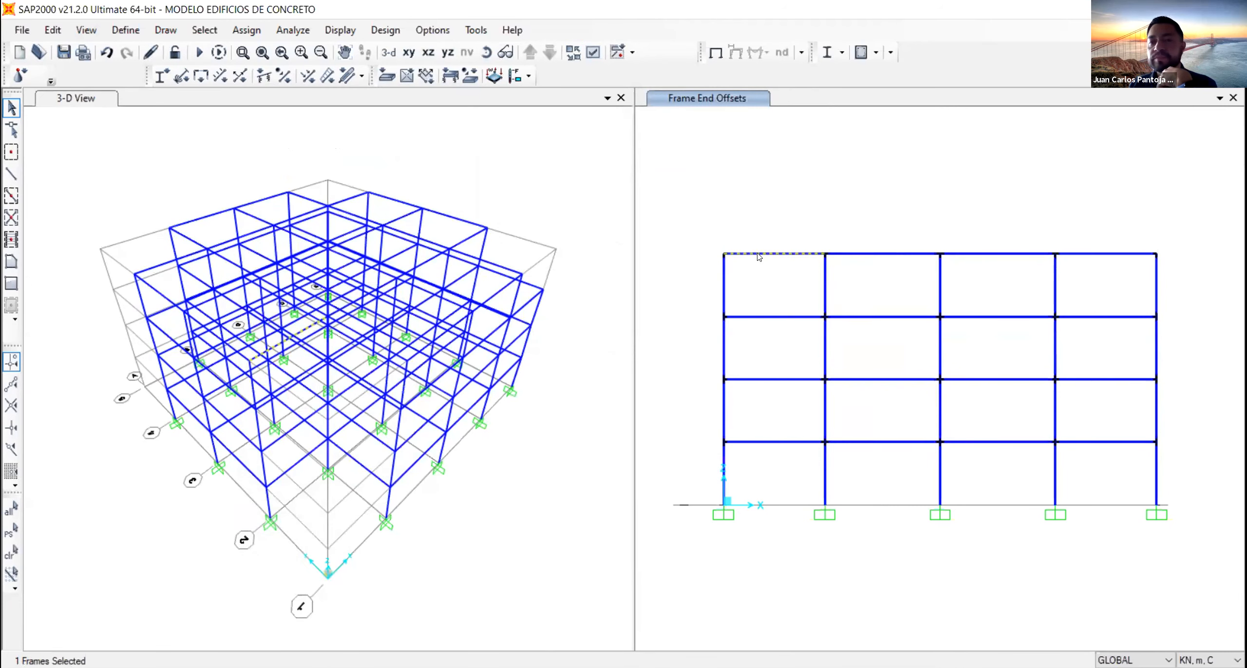
{"action": "left_click", "coordinate": [758, 253]}
{"action": "right_click", "coordinate": [757, 254]}
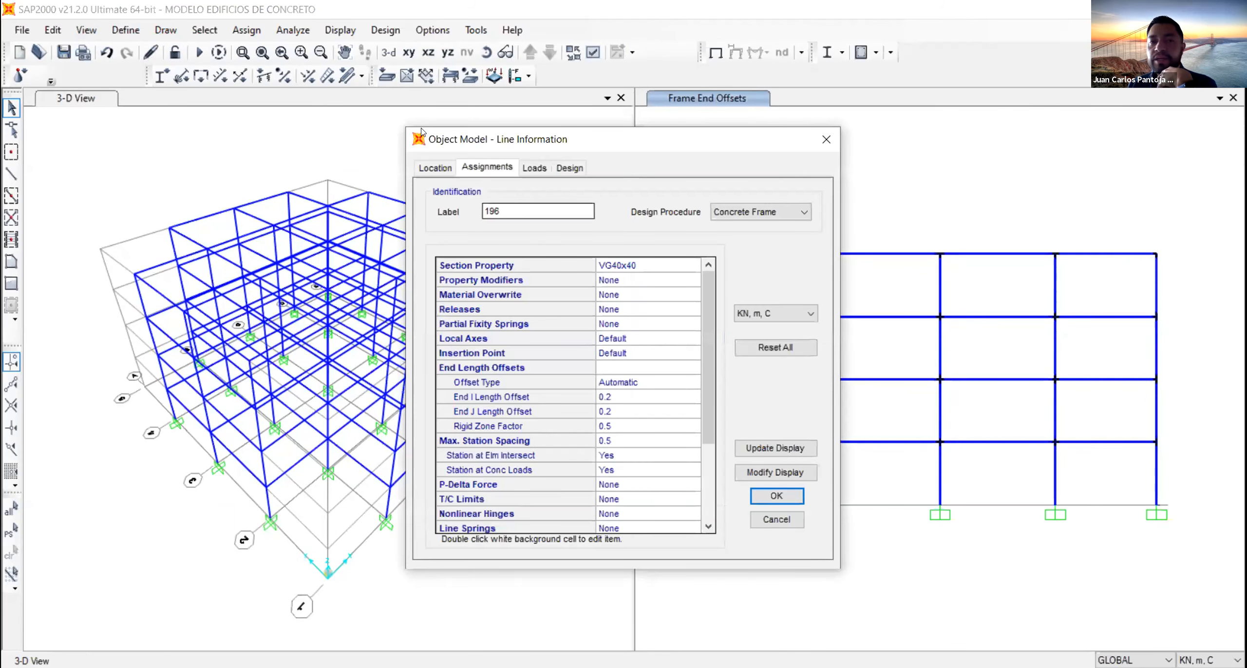
{"action": "left_click", "coordinate": [461, 365]}
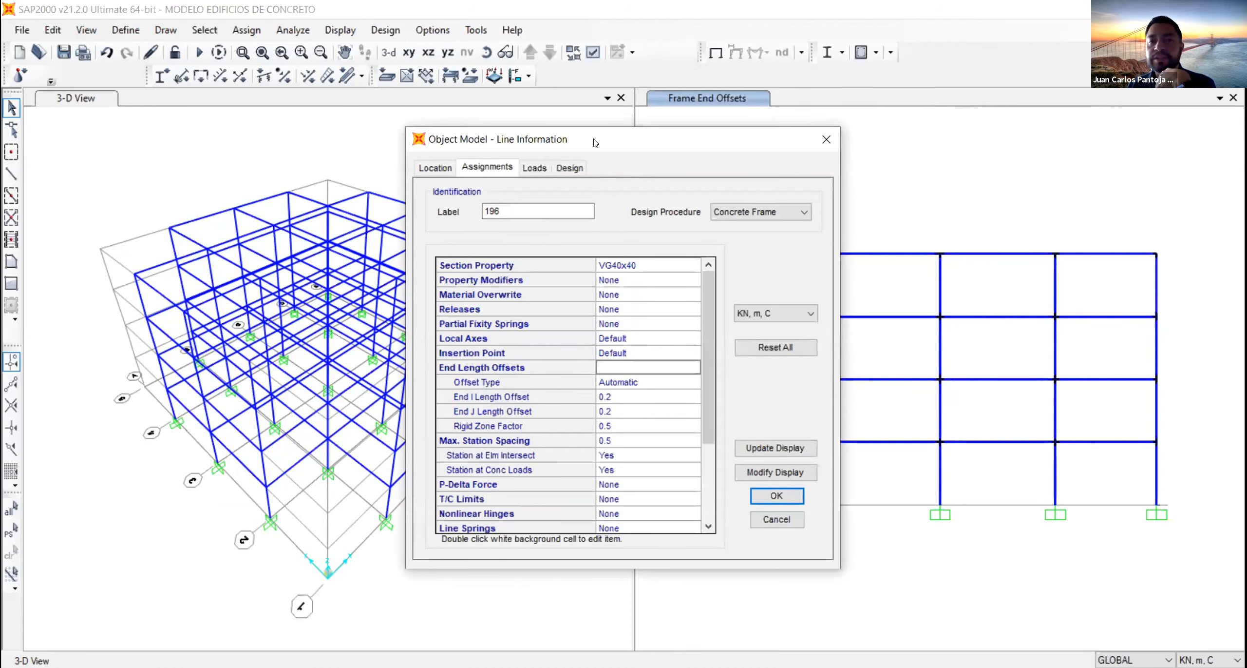
{"action": "left_click_drag", "start_coordinate": [597, 143], "coordinate": [275, 111]}
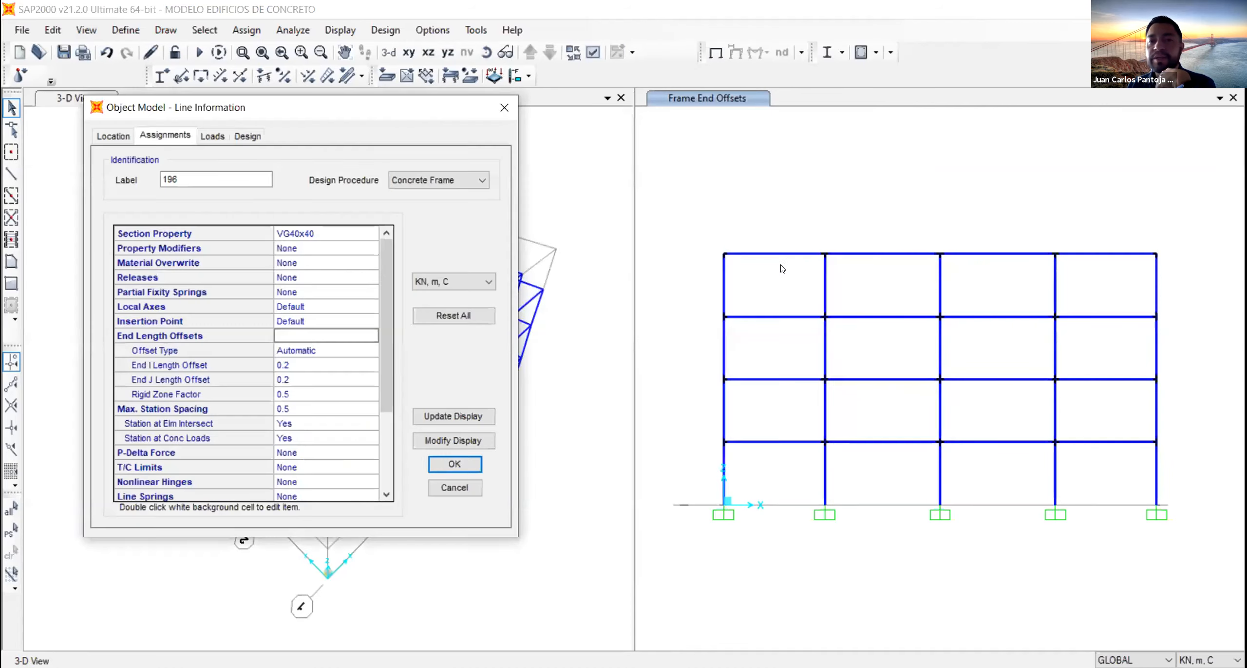
{"action": "left_click", "coordinate": [169, 354]}
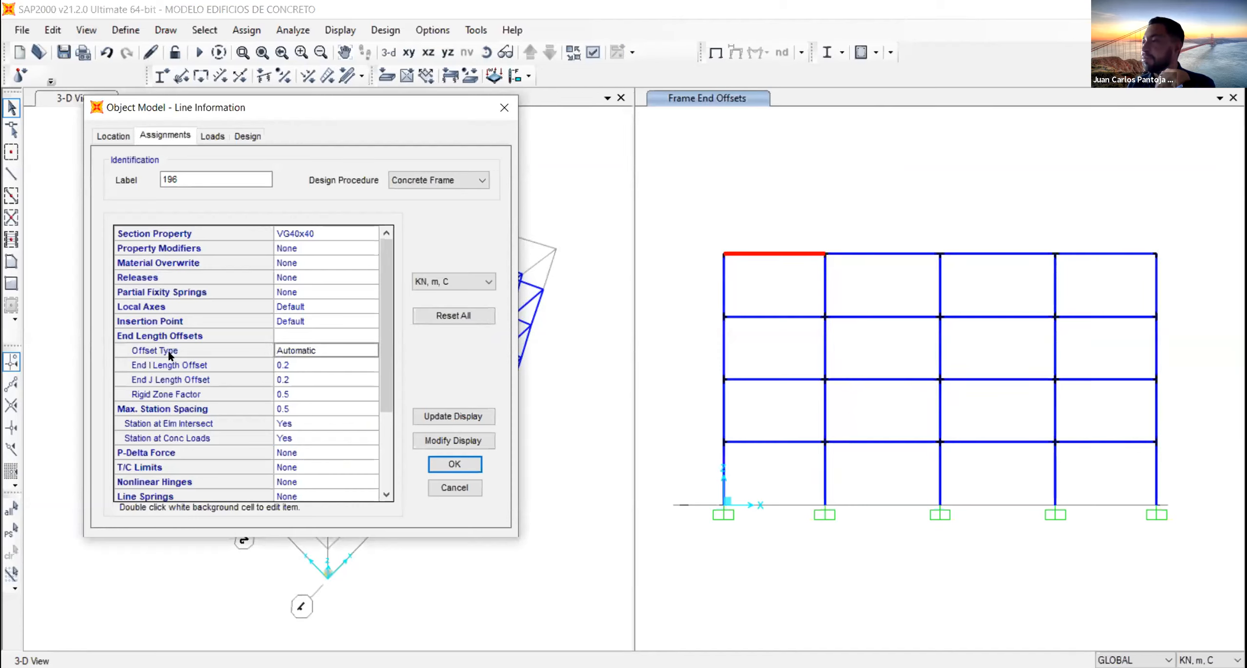
{"action": "left_click", "coordinate": [175, 394]}
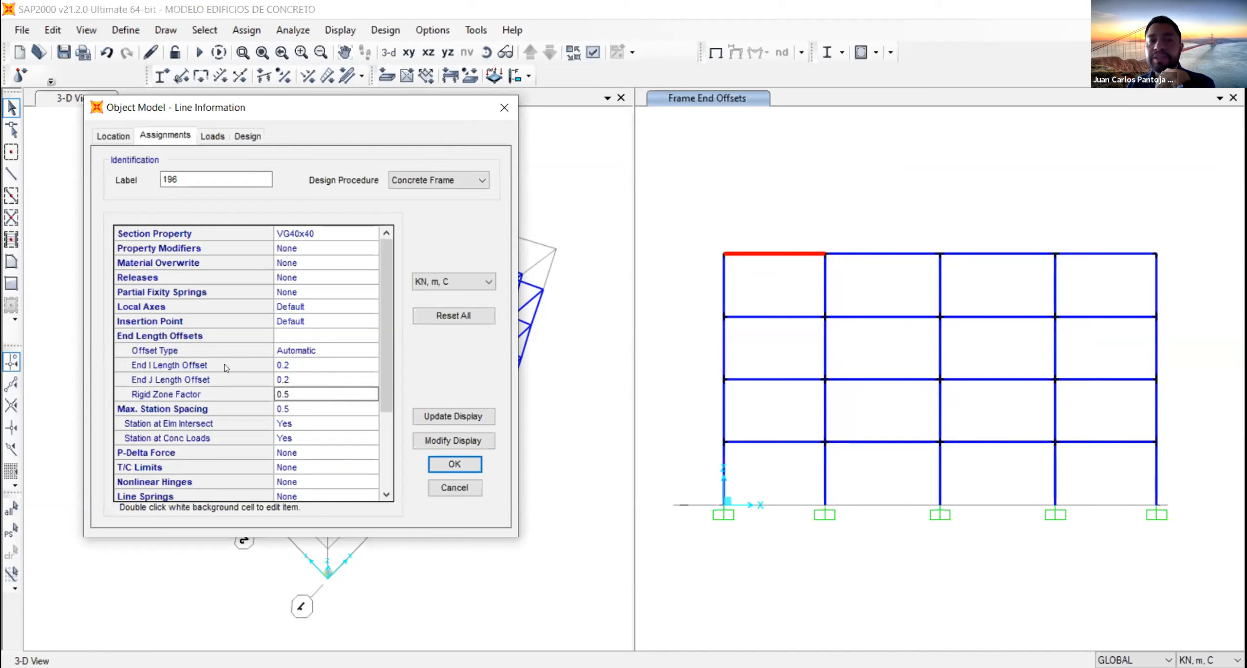
{"action": "left_click", "coordinate": [295, 366]}
{"action": "left_click", "coordinate": [296, 377]}
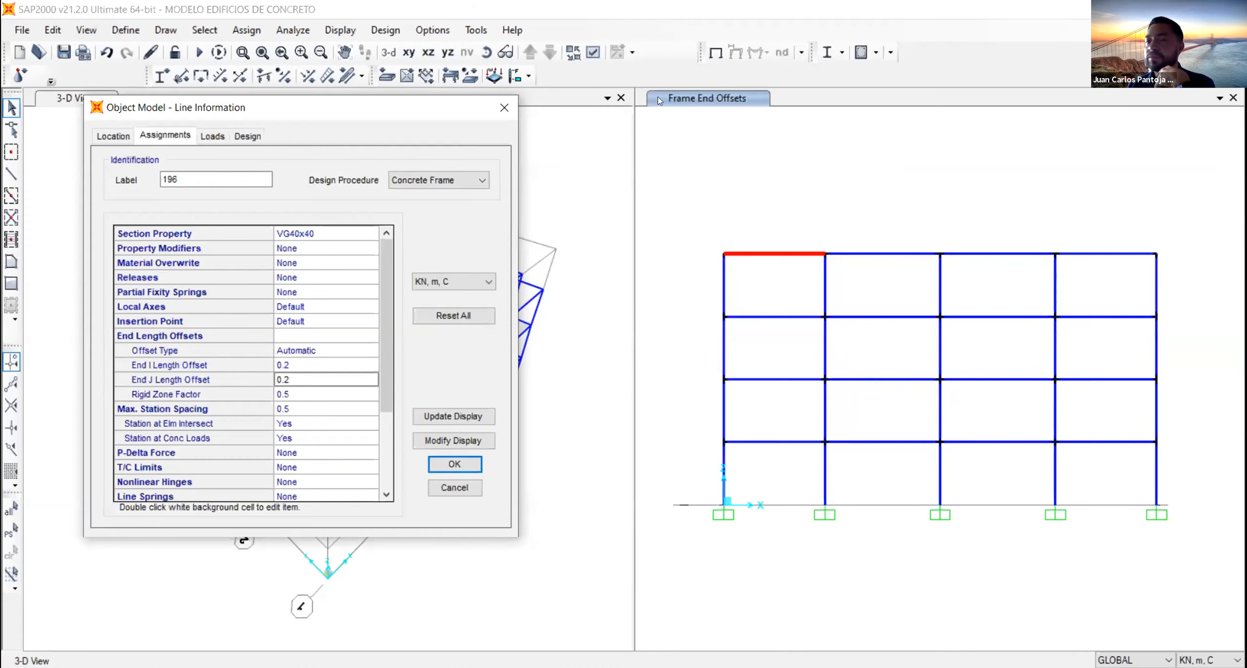
{"action": "left_click", "coordinate": [505, 108]}
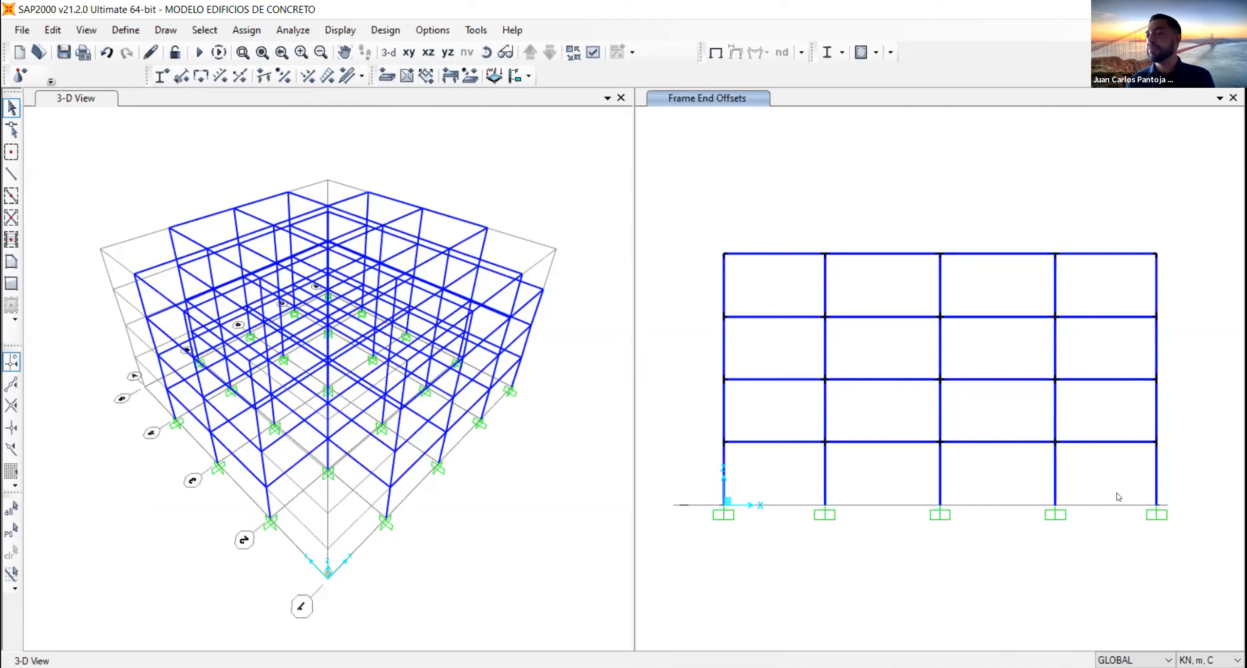
- Inspect the end I and end J length offsets of the ground-floor column at the far end of the elevation
{"action": "left_click", "coordinate": [1158, 474]}
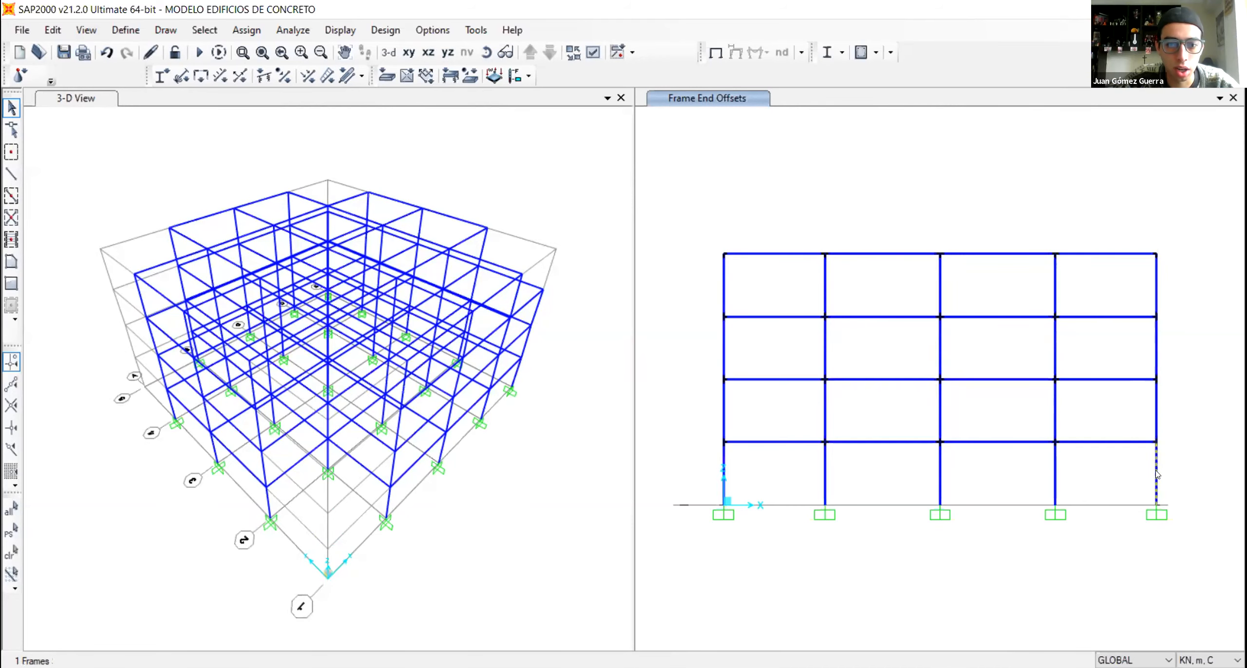
{"action": "right_click", "coordinate": [1157, 474]}
{"action": "left_click", "coordinate": [617, 411]}
{"action": "left_click", "coordinate": [611, 396]}
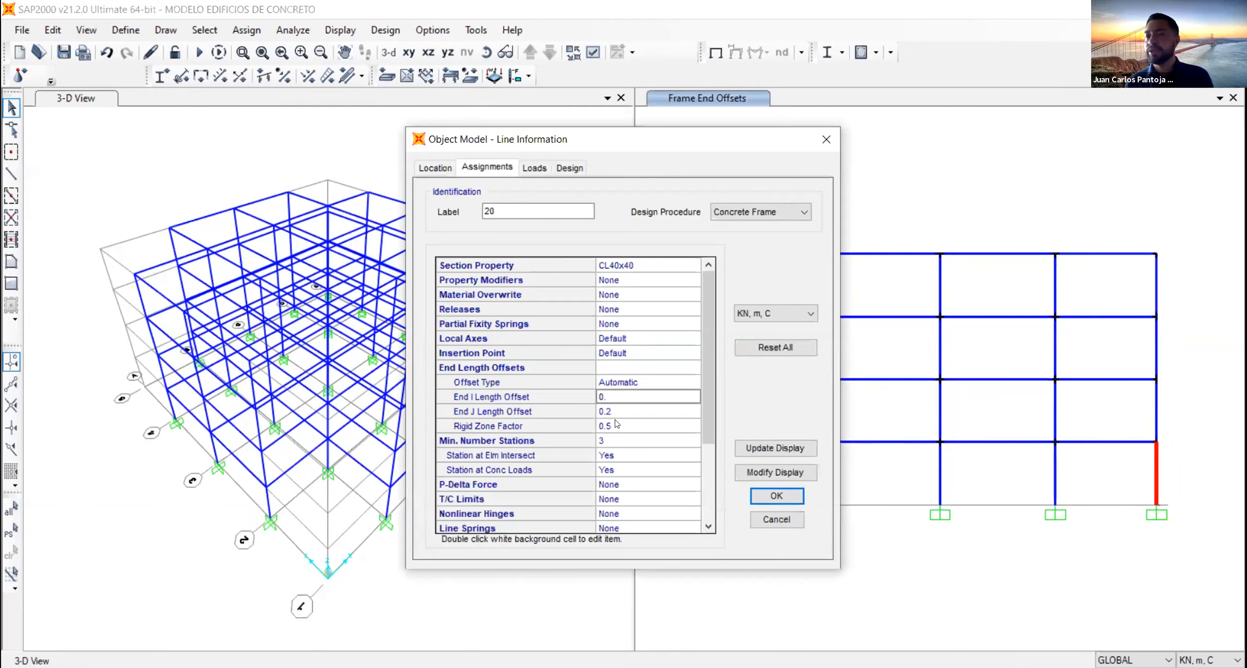
{"action": "left_click", "coordinate": [612, 411]}
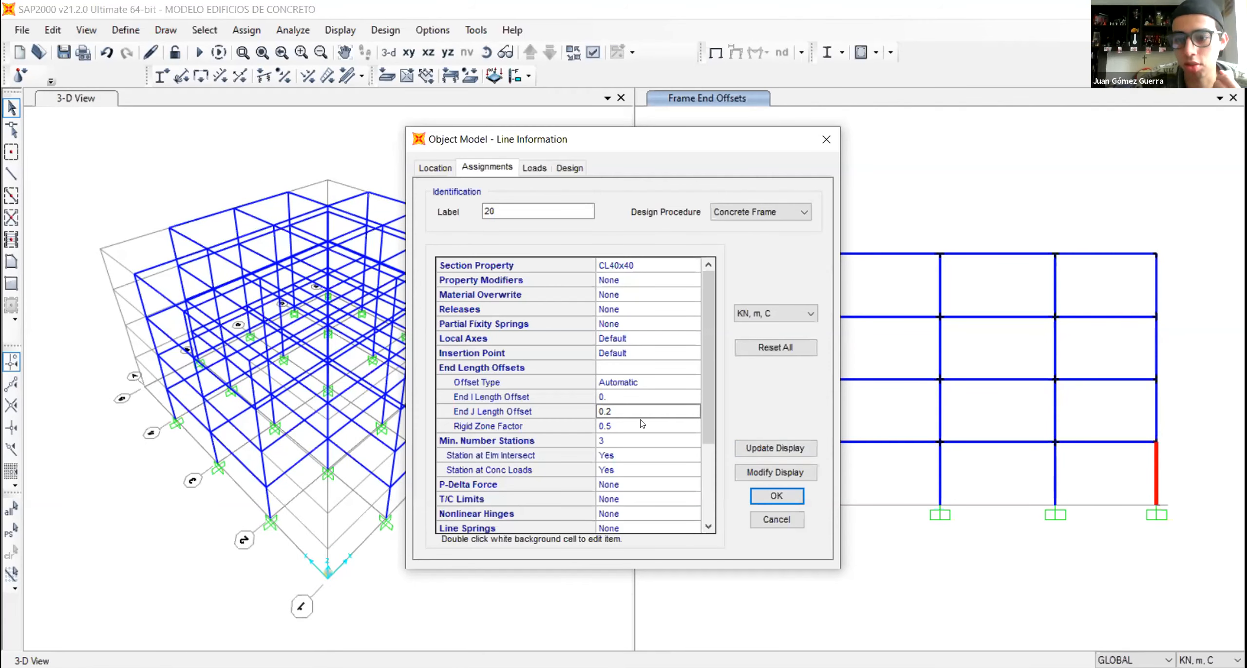
{"action": "left_click", "coordinate": [826, 140]}
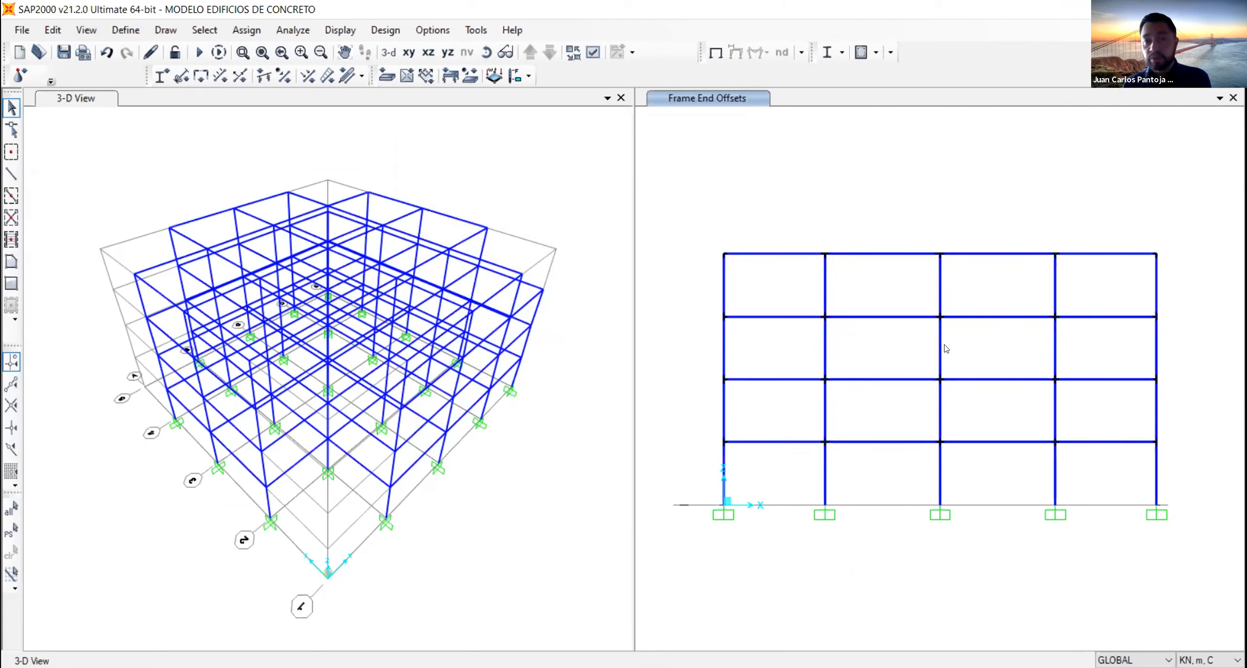
{"action": "left_click", "coordinate": [471, 193]}
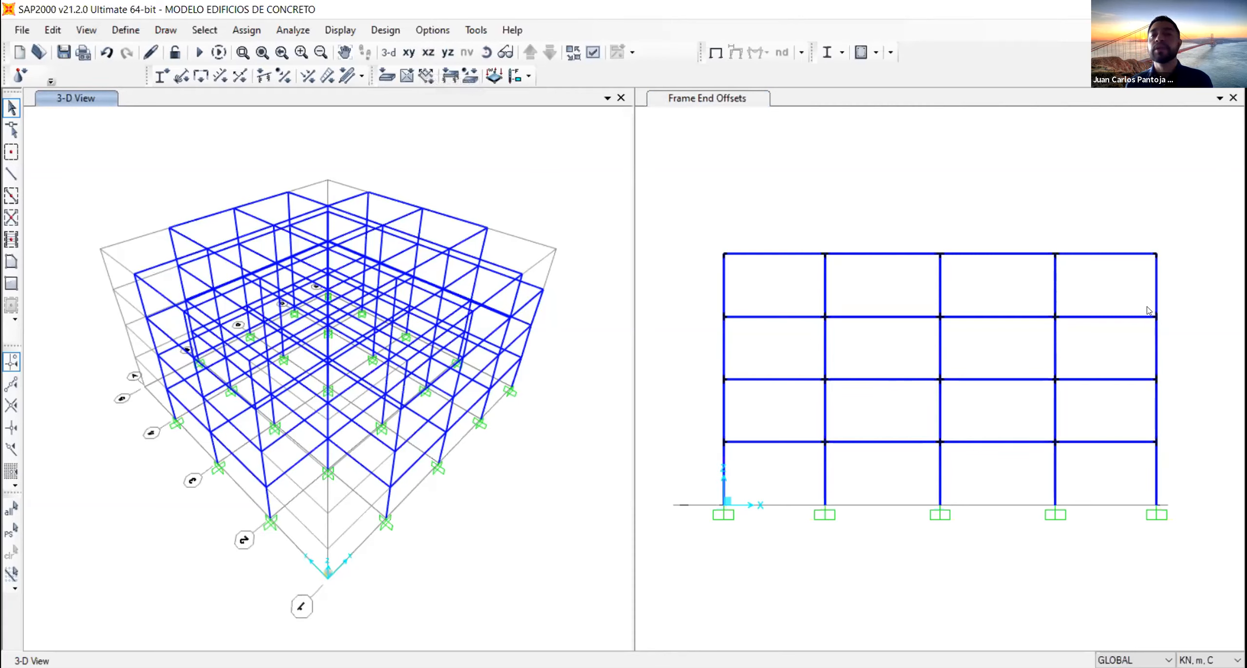
{"action": "left_click", "coordinate": [125, 31]}
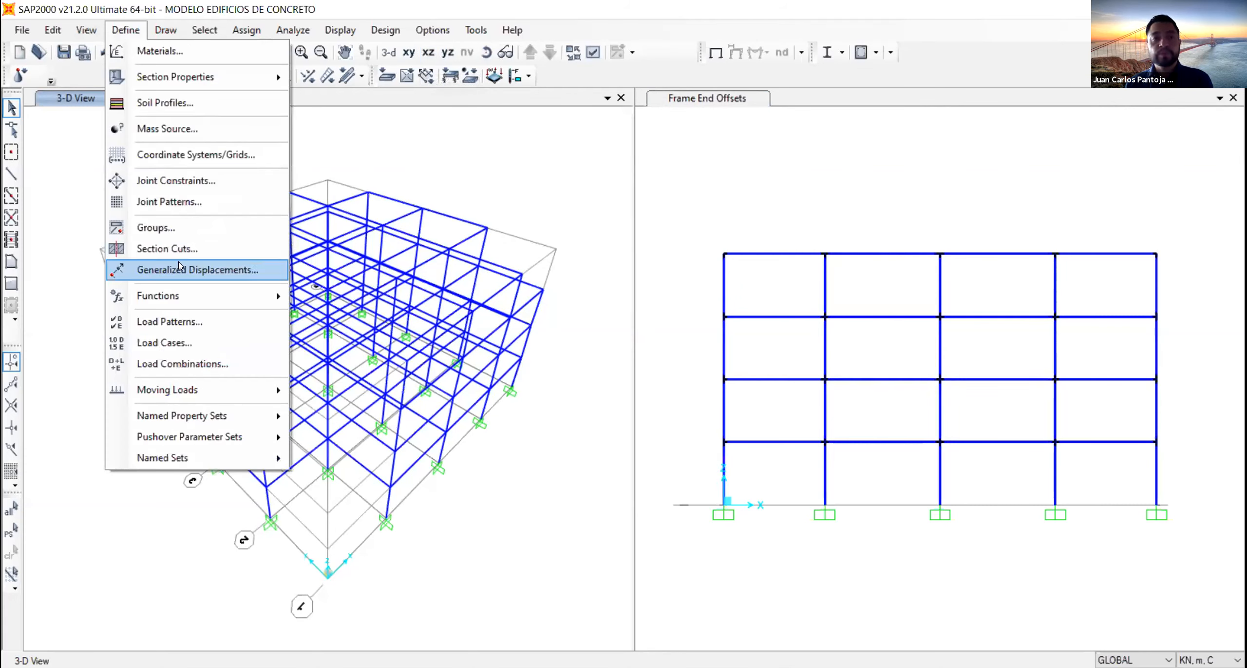
{"action": "left_click", "coordinate": [189, 341]}
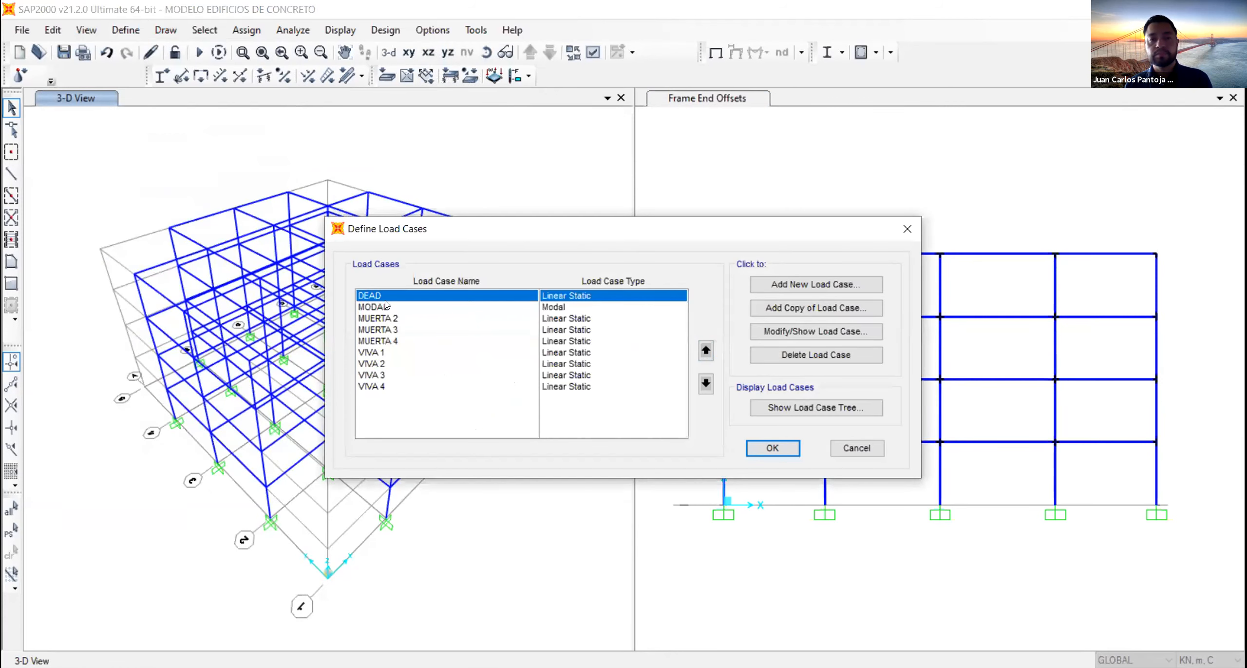
{"action": "left_click", "coordinate": [865, 452]}
- Add a load pattern named FHEx of type Quake with self-weight multiplier 0 and User Coefficient as its auto lateral load
{"action": "left_click", "coordinate": [125, 30]}
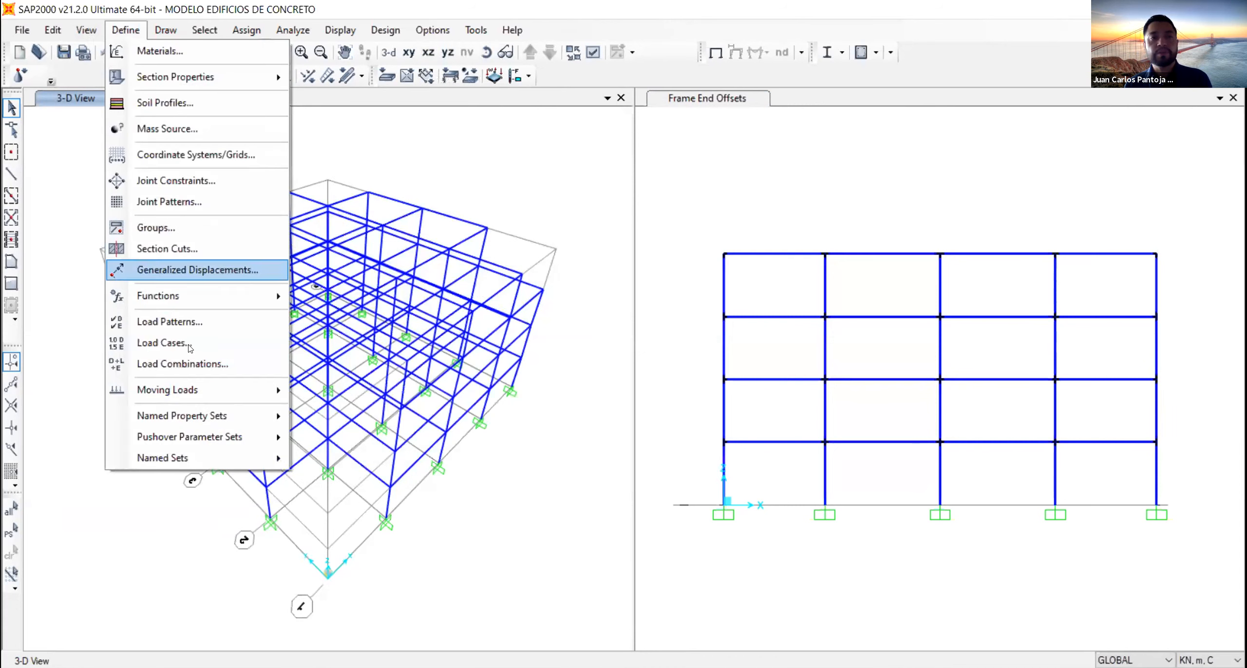
{"action": "left_click", "coordinate": [191, 324]}
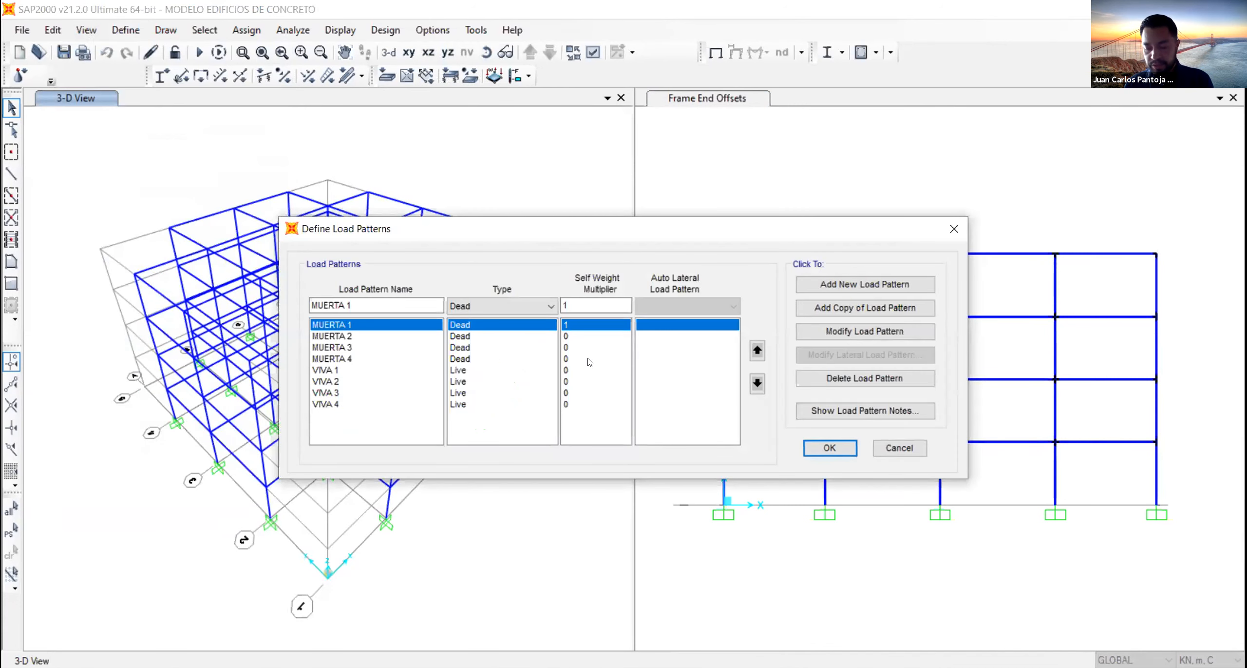
{"action": "left_click_drag", "start_coordinate": [352, 305], "coordinate": [308, 305]}
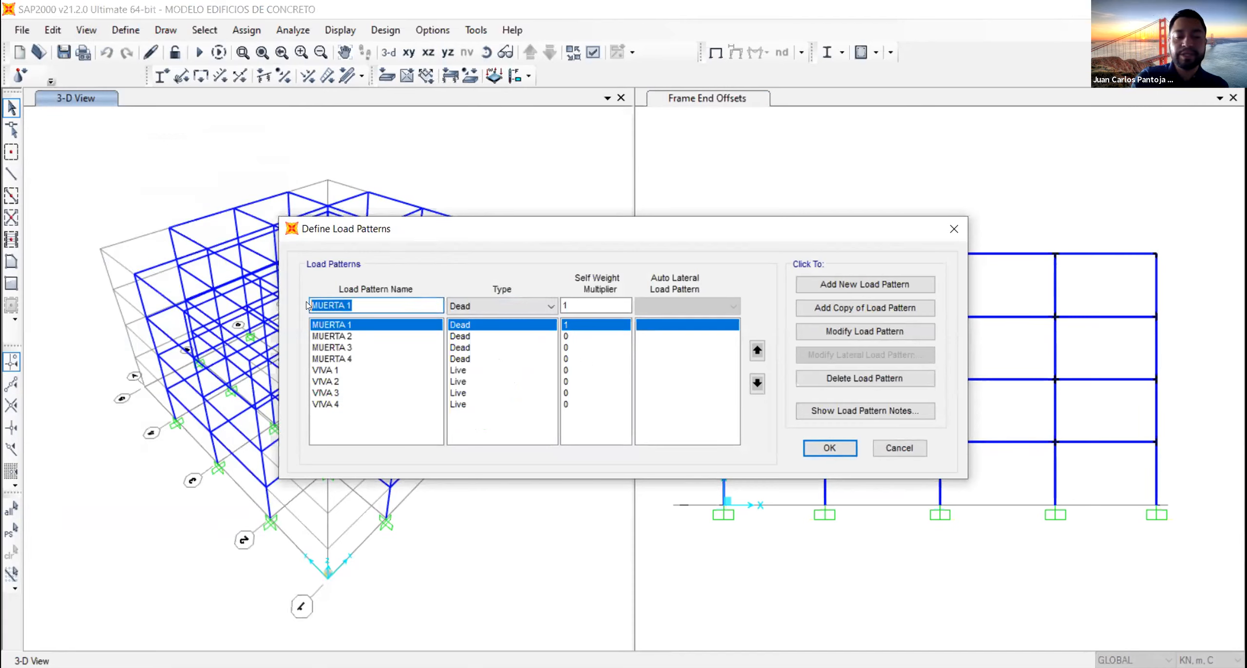
{"action": "type", "text": "FHE"}
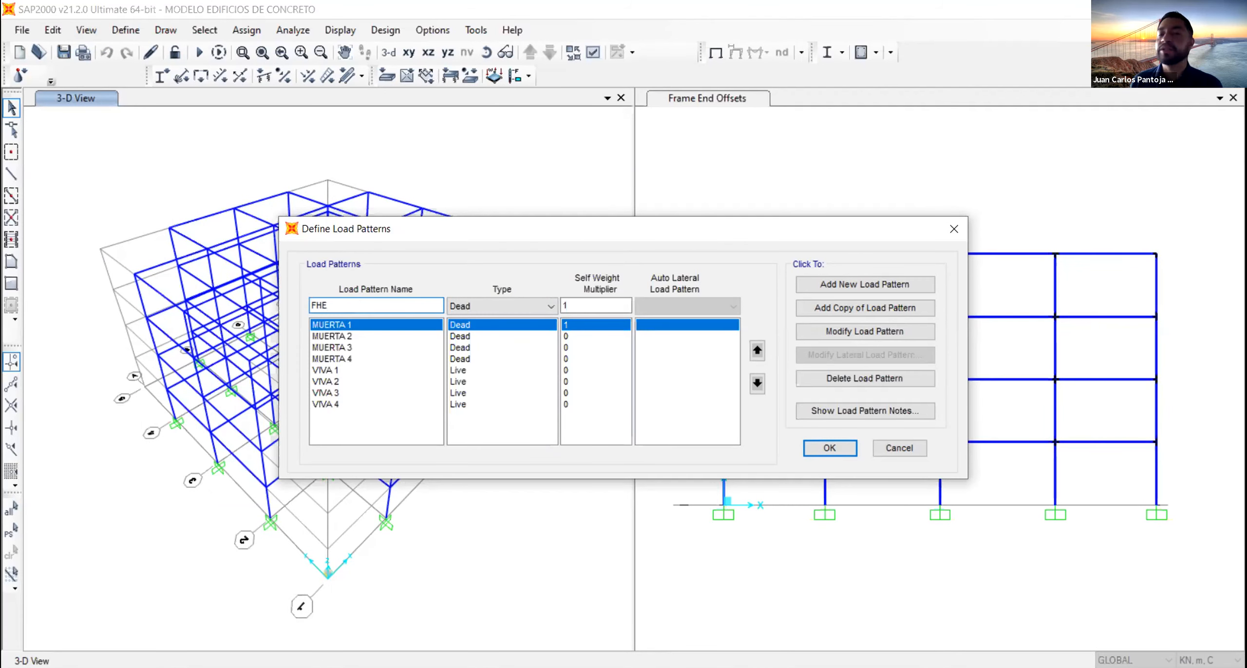
{"action": "type", "text": "x"}
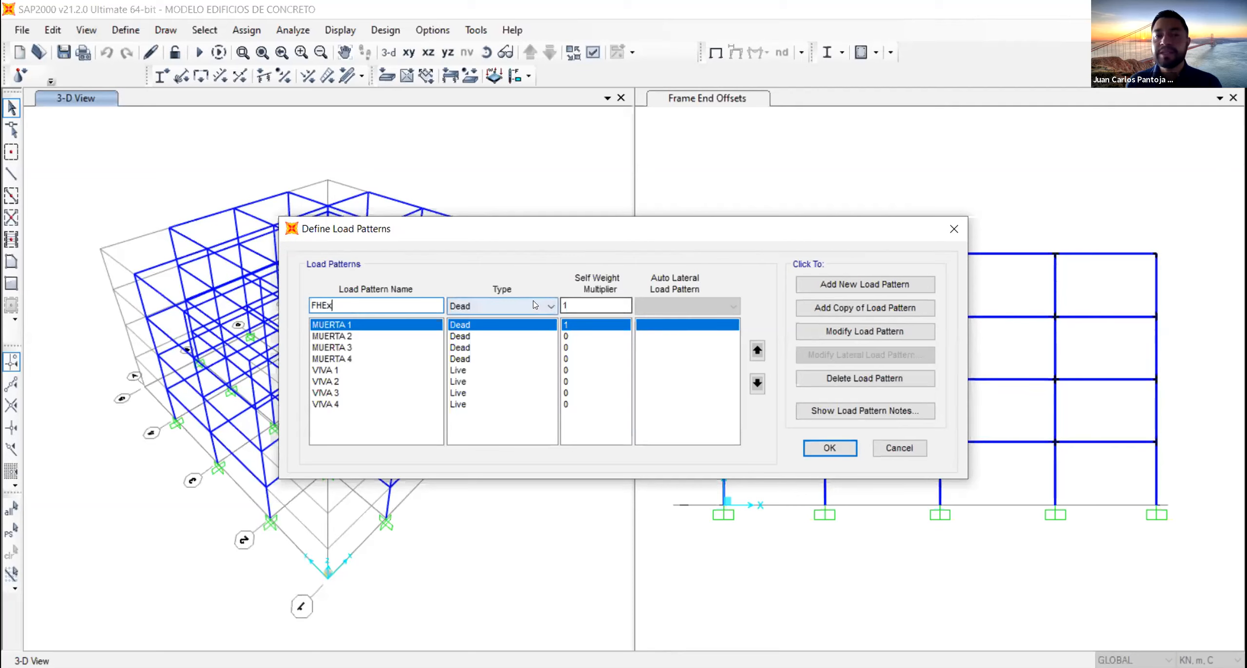
{"action": "left_click", "coordinate": [502, 306]}
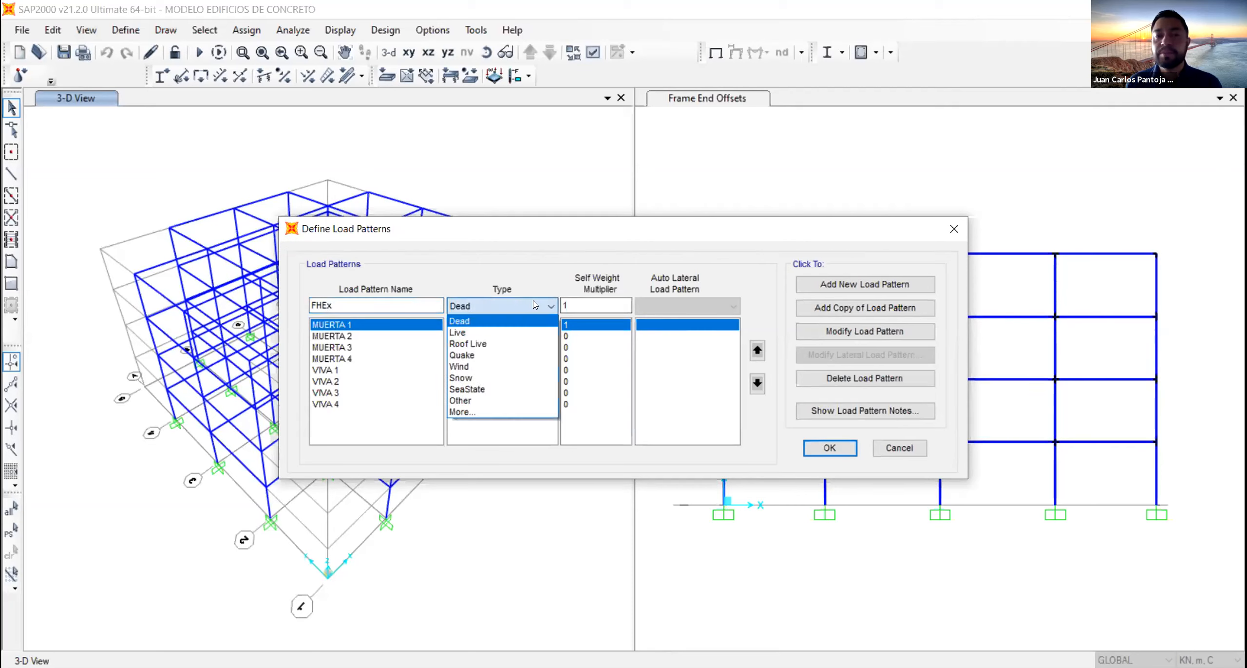
{"action": "left_click", "coordinate": [502, 355]}
{"action": "double_click", "coordinate": [589, 299]}
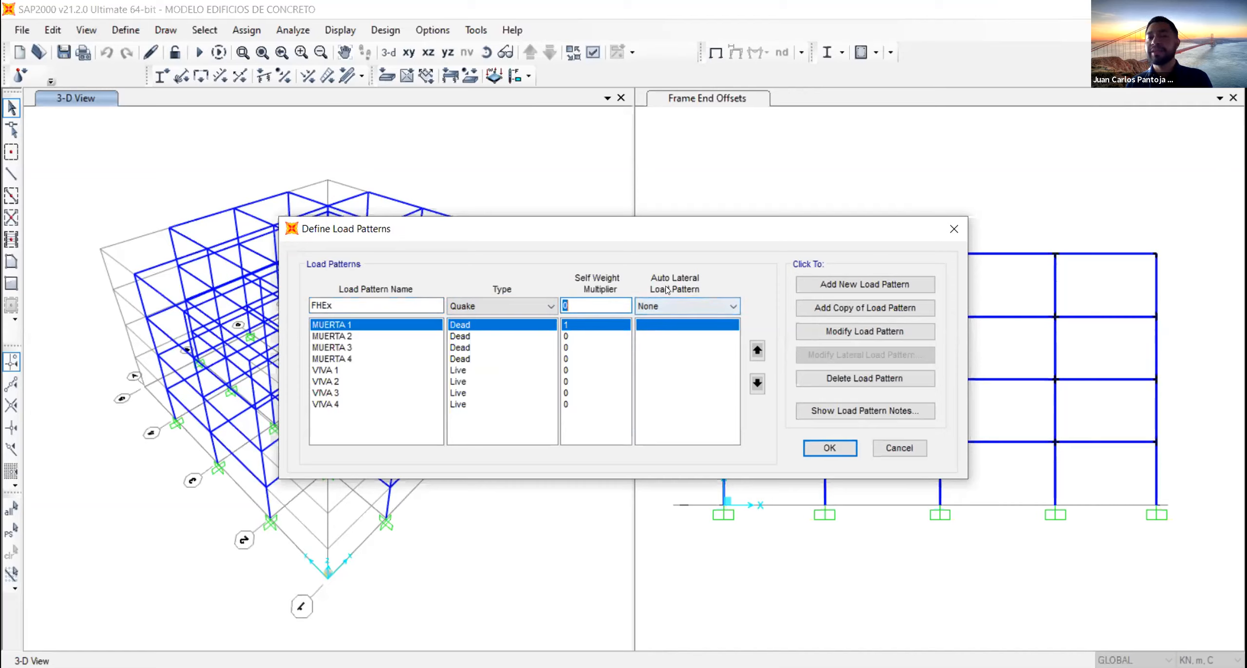
{"action": "left_click", "coordinate": [682, 306]}
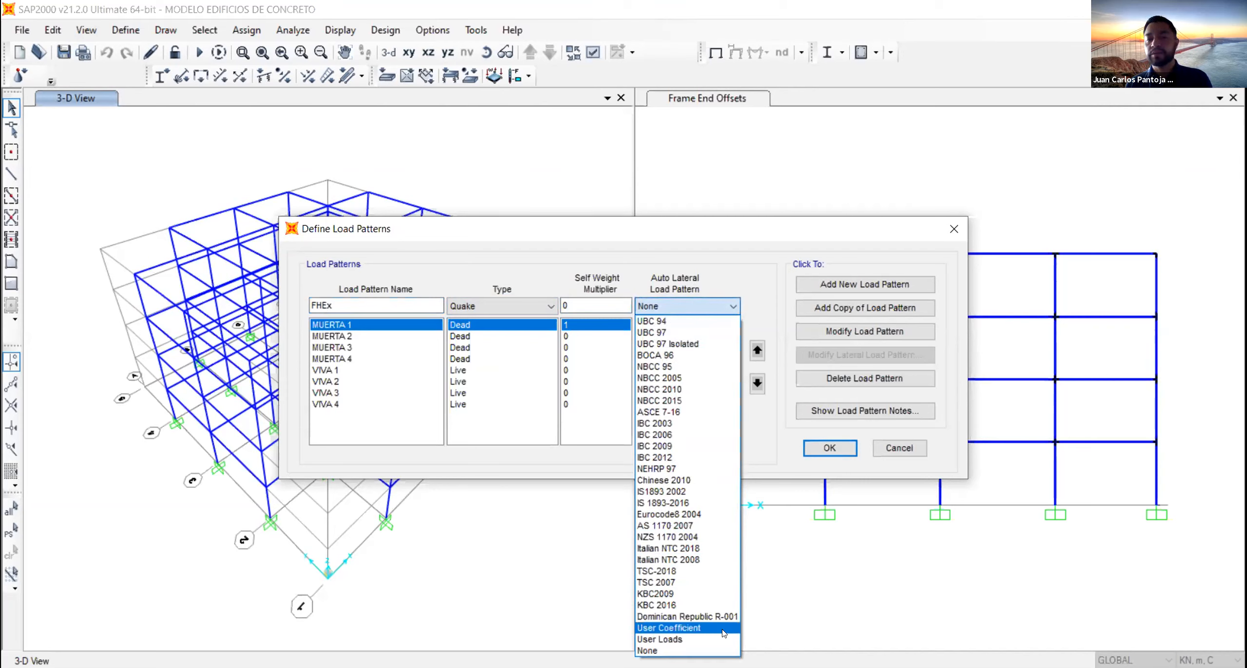
{"action": "left_click", "coordinate": [682, 627]}
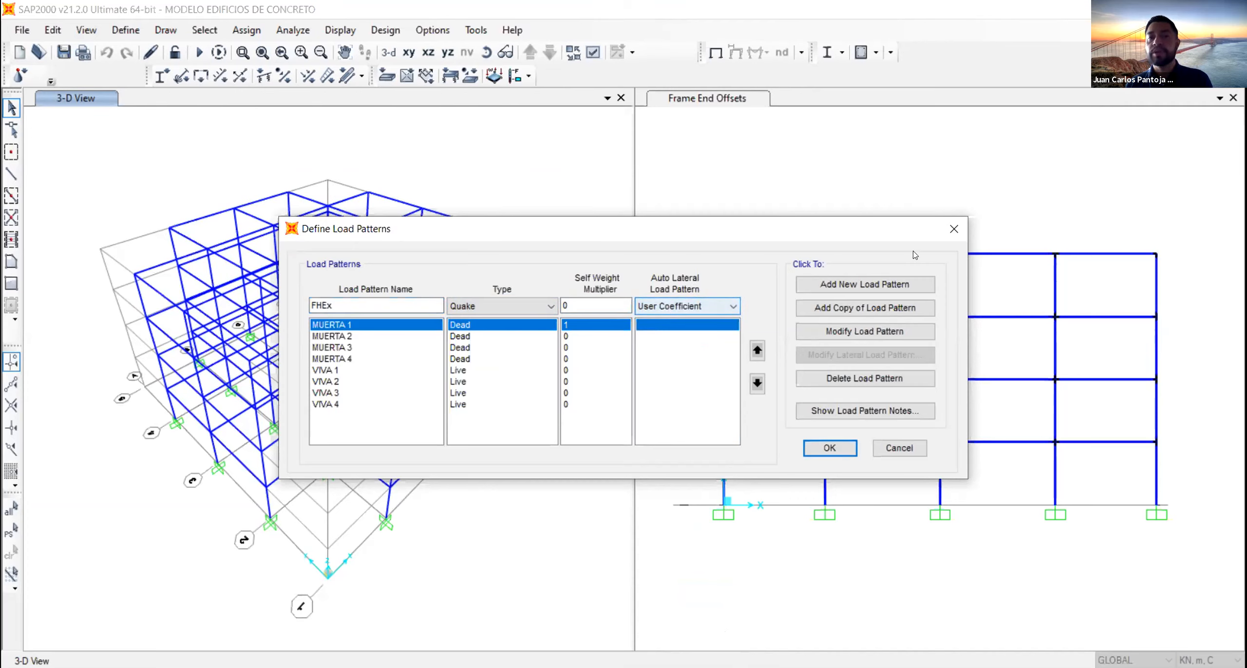
{"action": "left_click", "coordinate": [865, 284]}
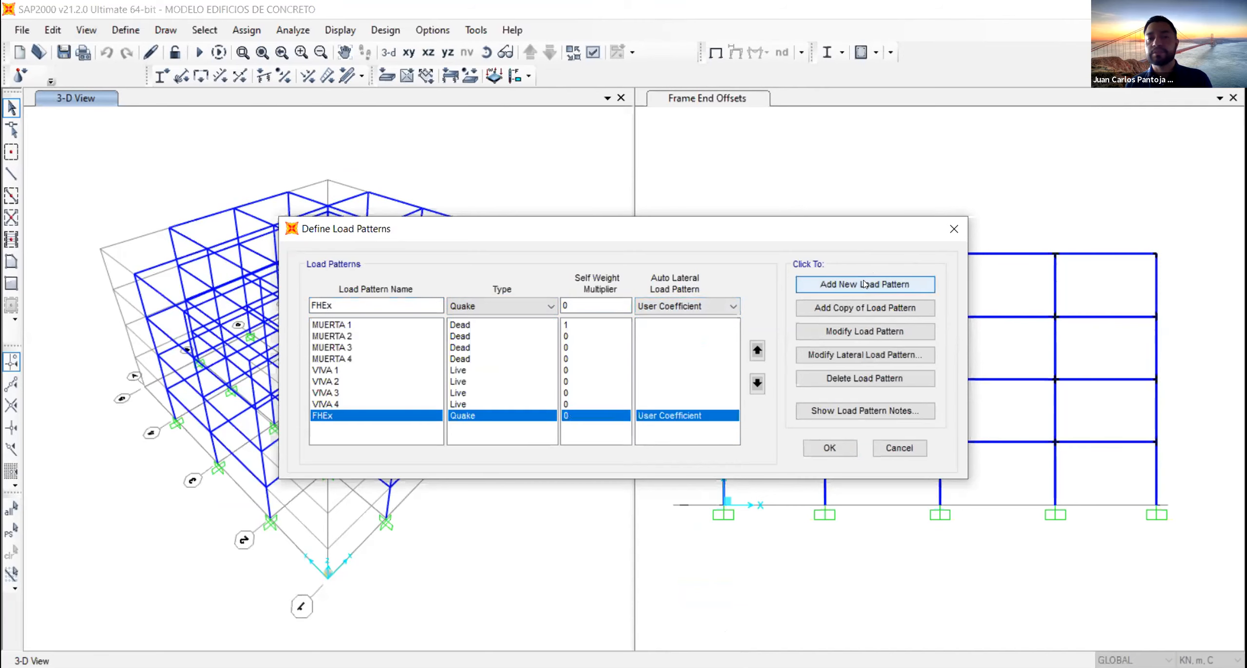
- Add a second Quake load pattern named FHEy with the same self-weight multiplier and User Coefficient lateral load settings
{"action": "left_click", "coordinate": [342, 300]}
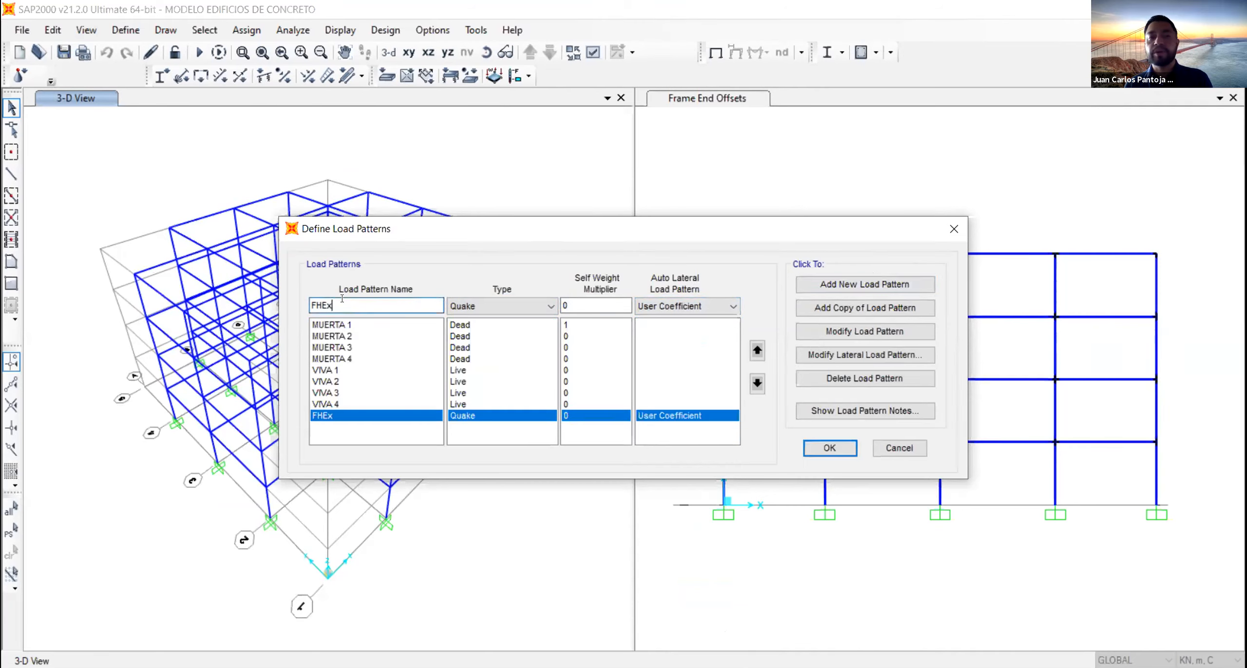
{"action": "key", "text": "BackSpace"}
{"action": "type", "text": "y"}
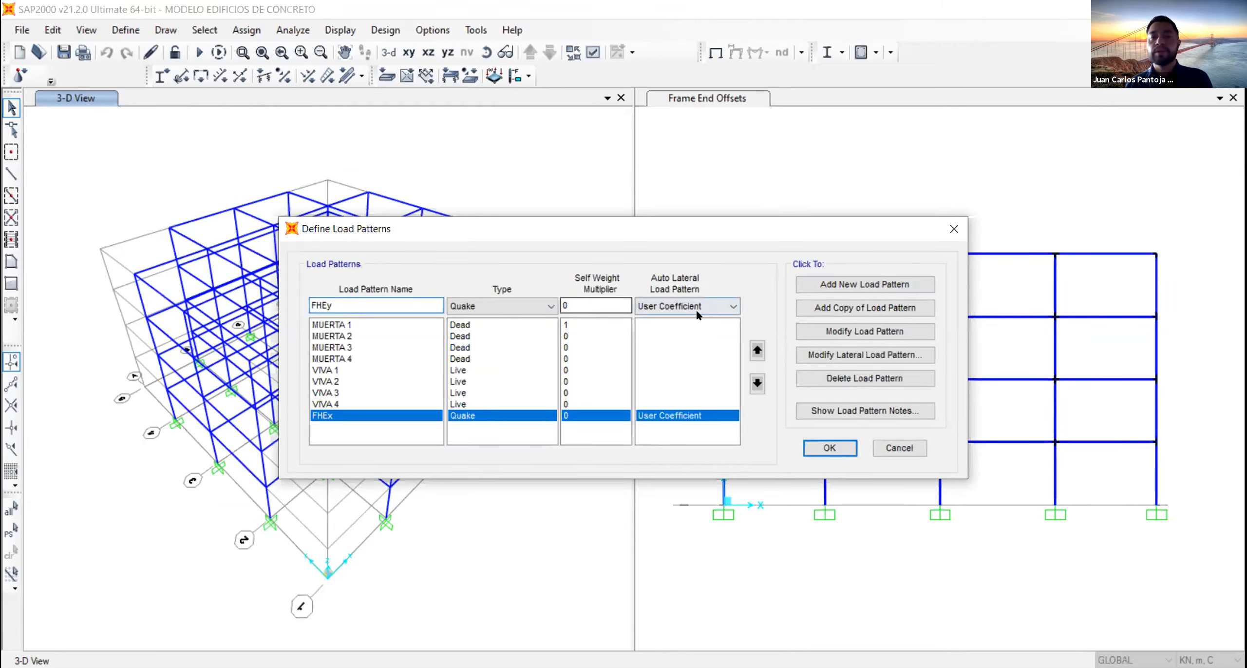
{"action": "left_click", "coordinate": [857, 287]}
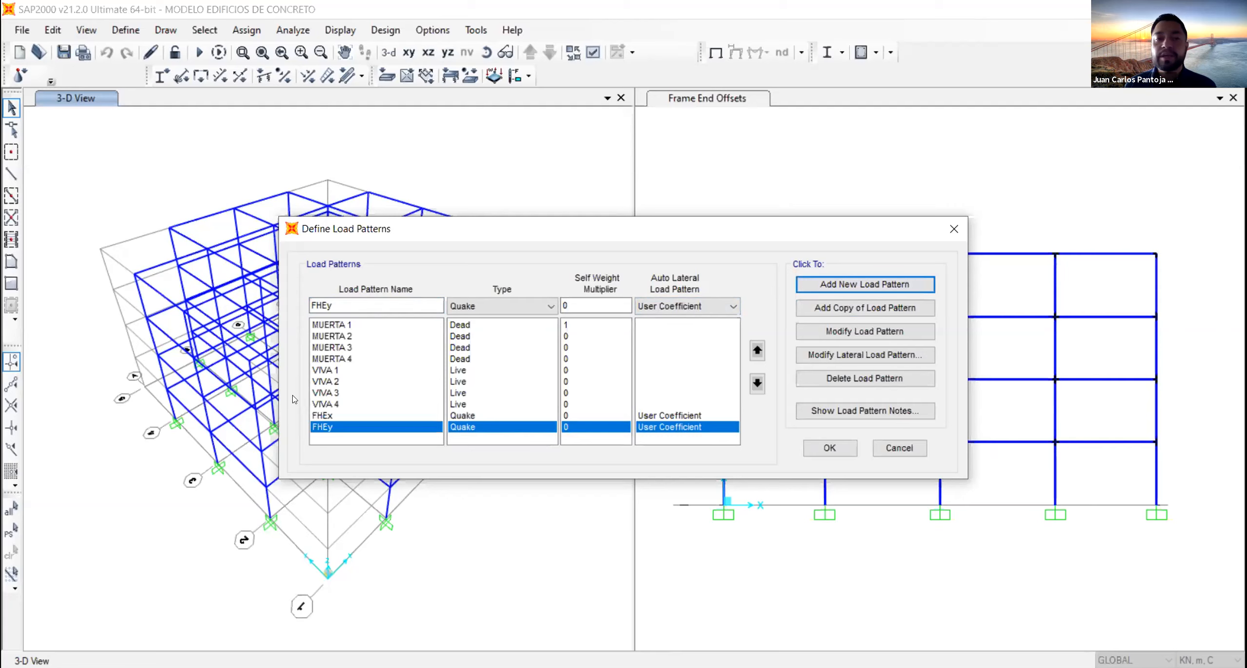
- Set the base shear coefficient C of the FHEx lateral load pattern to 1.19
{"action": "left_click", "coordinate": [323, 415]}
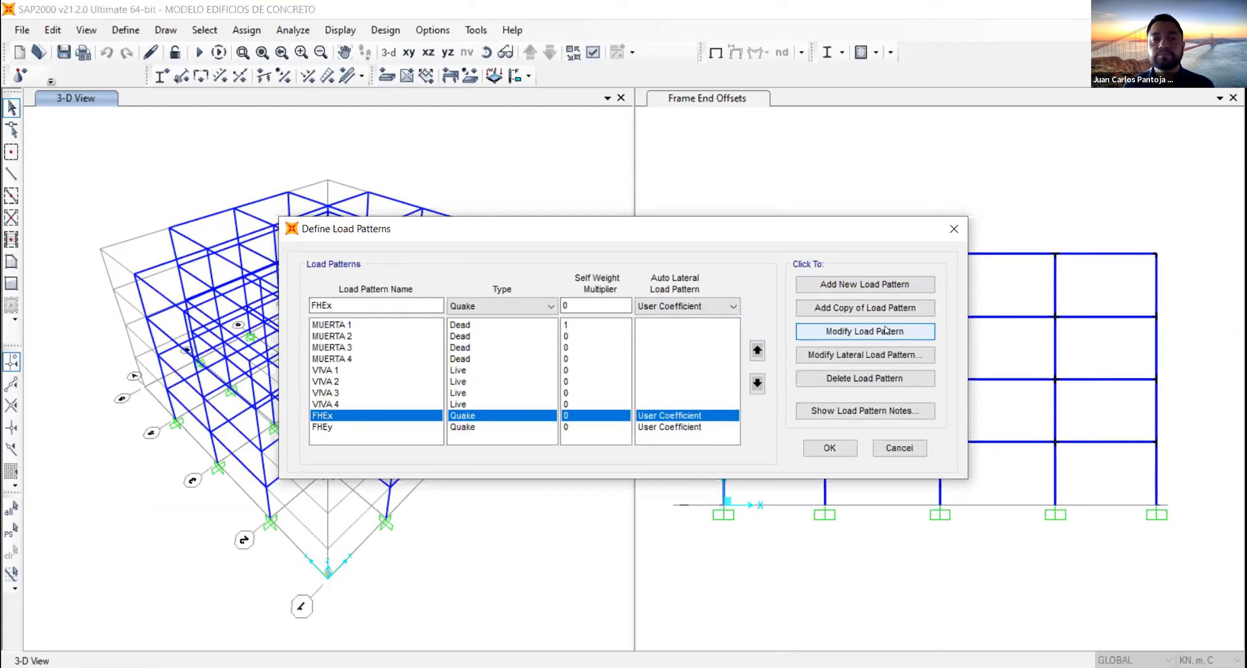
{"action": "left_click", "coordinate": [866, 332]}
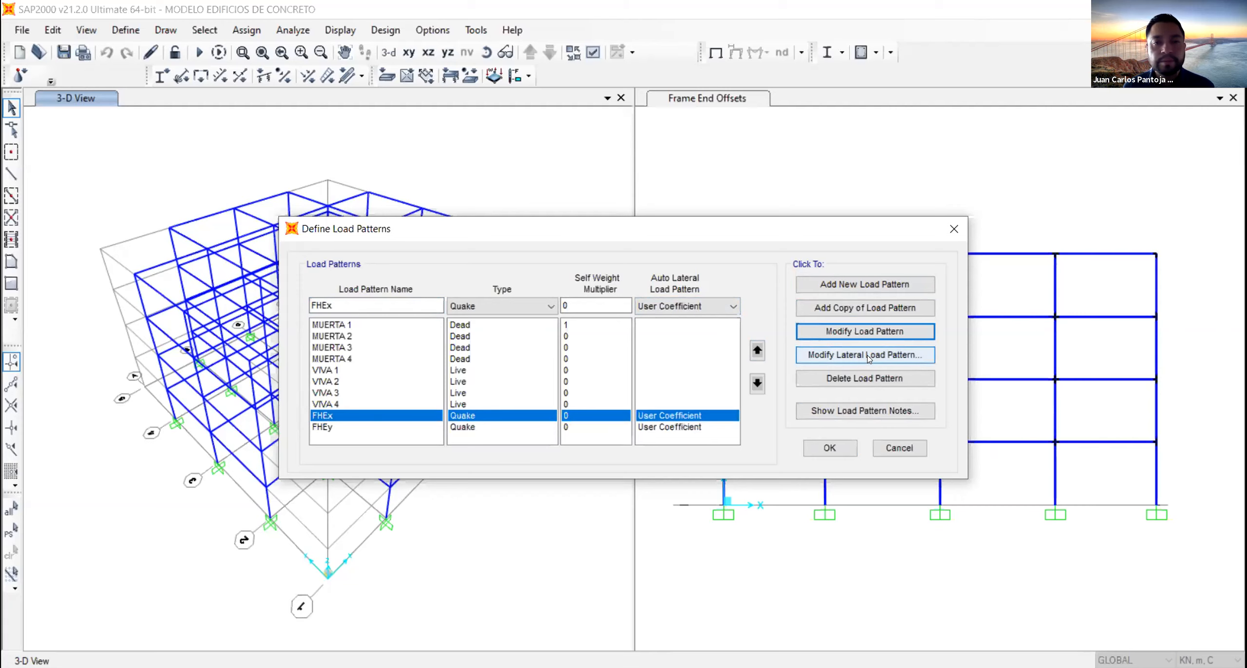
{"action": "left_click", "coordinate": [870, 355]}
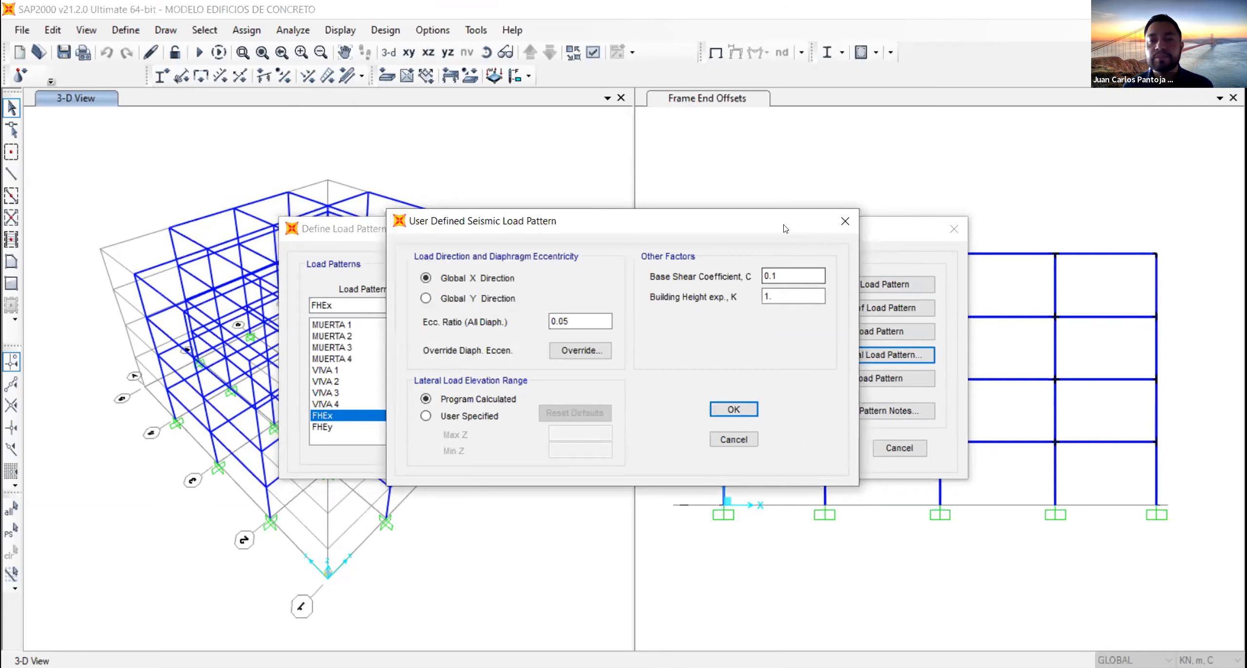
{"action": "left_click_drag", "start_coordinate": [712, 220], "coordinate": [633, 210]}
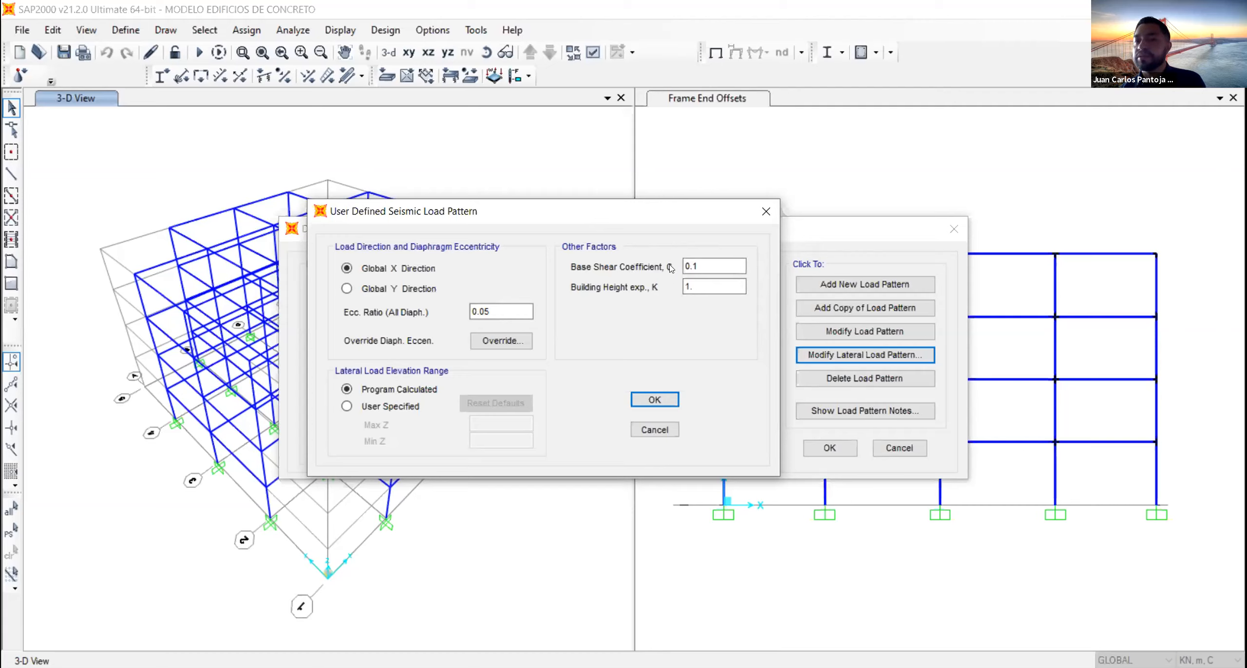
{"action": "double_click", "coordinate": [714, 265]}
{"action": "left_click", "coordinate": [715, 265]}
{"action": "double_click", "coordinate": [717, 265]}
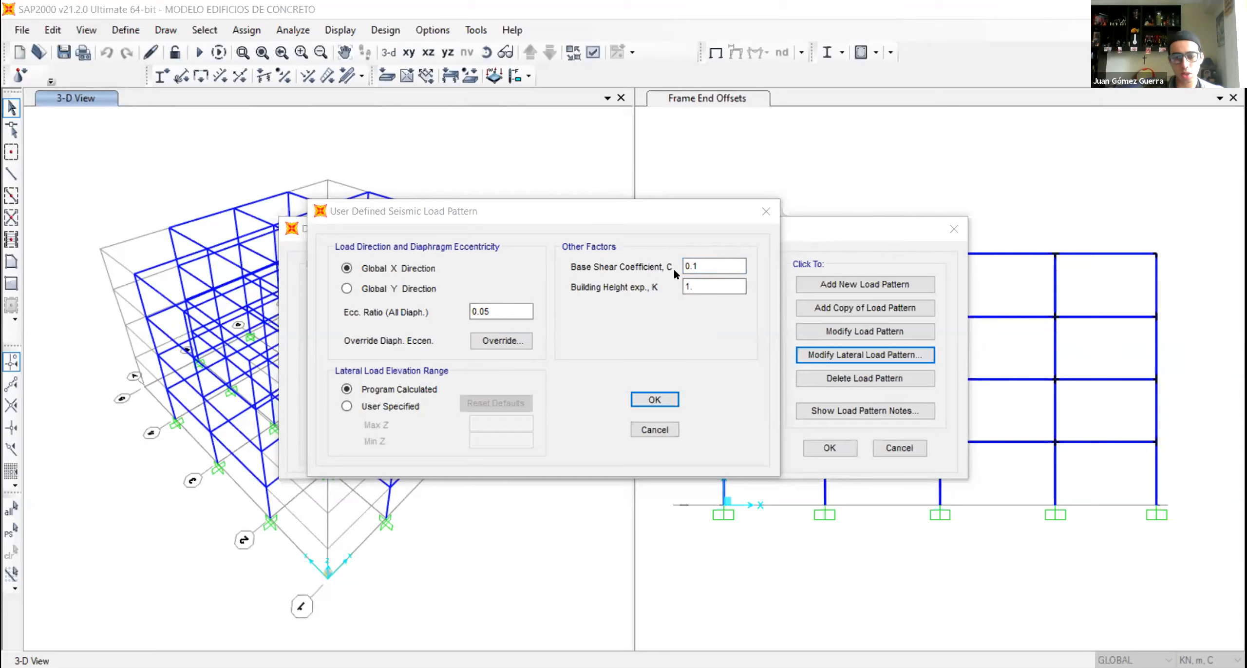
{"action": "left_click_drag", "start_coordinate": [731, 266], "coordinate": [683, 267]}
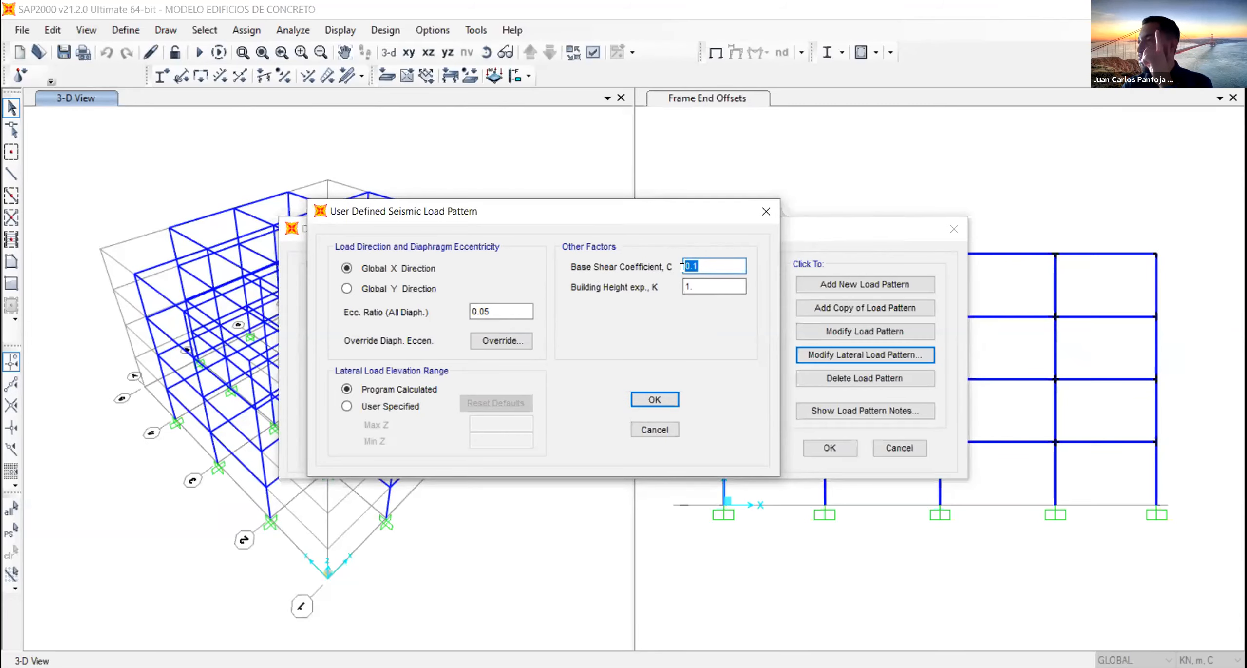
{"action": "type", "text": "1.19"}
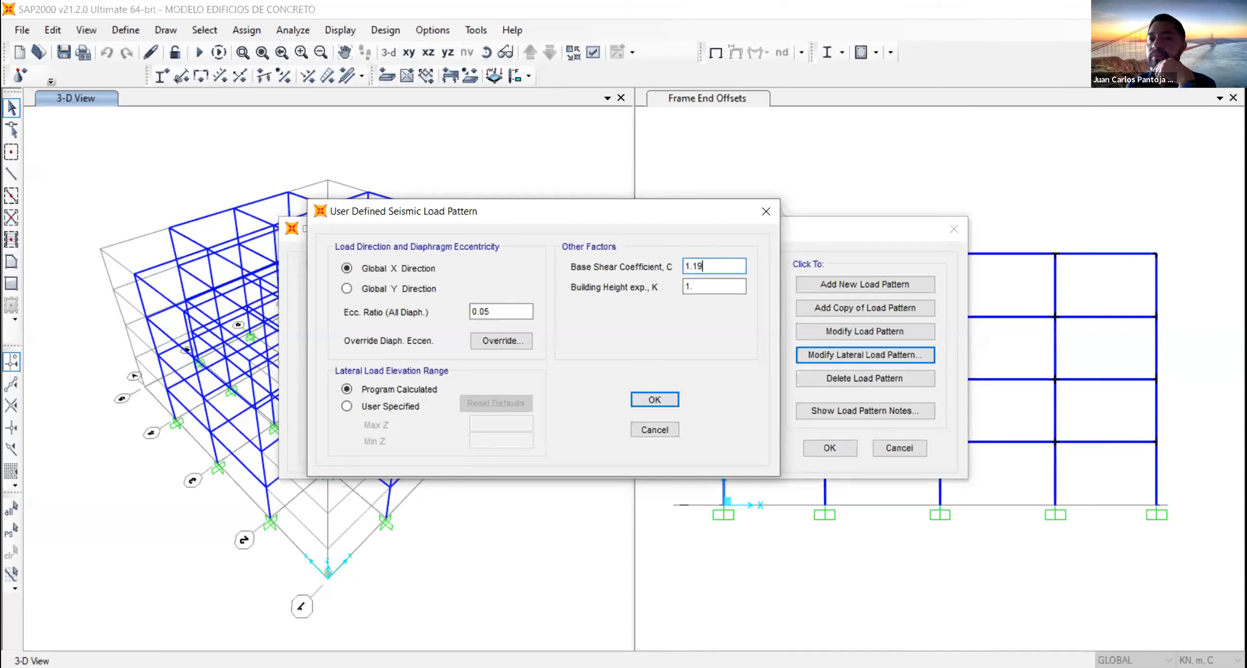
- Open the building height exponent K of the FHEx lateral load pattern for editing
{"action": "double_click", "coordinate": [692, 287]}
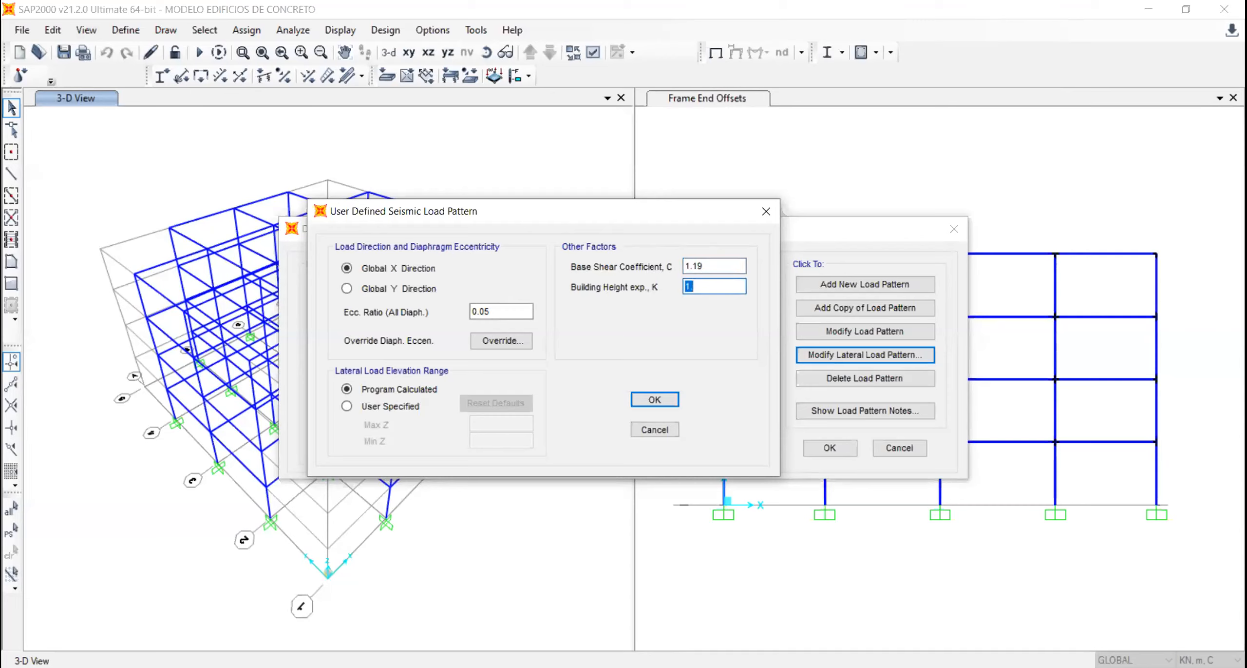
{"action": "key", "text": "alt+Tab"}
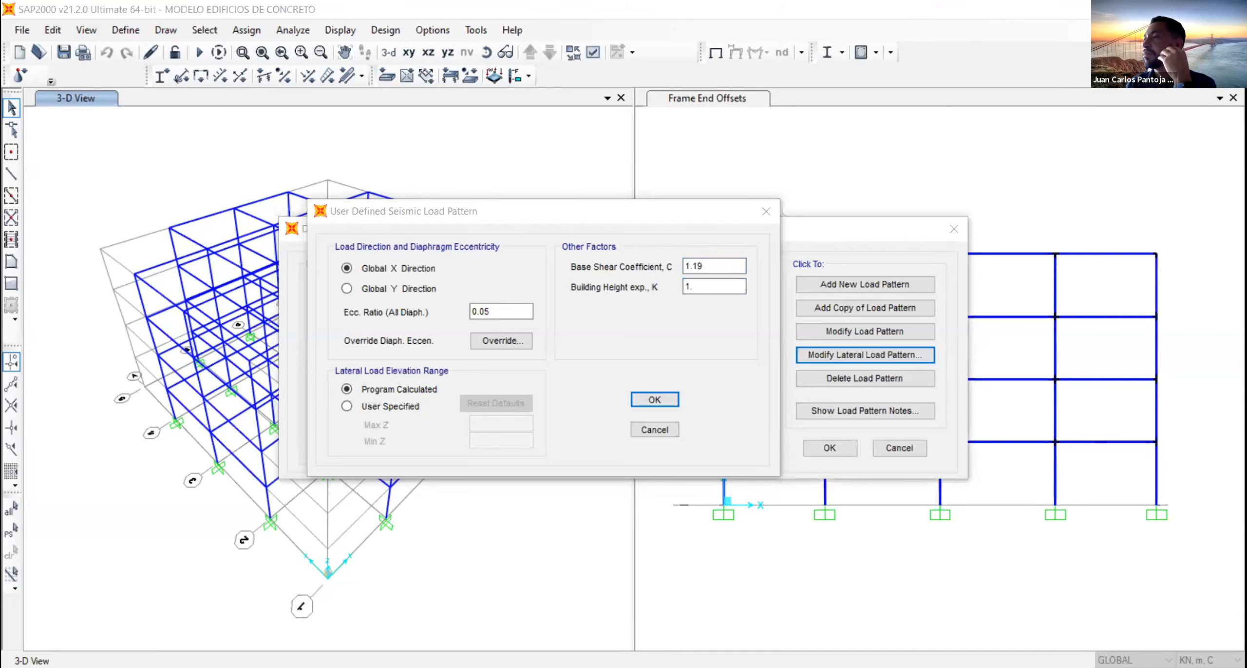
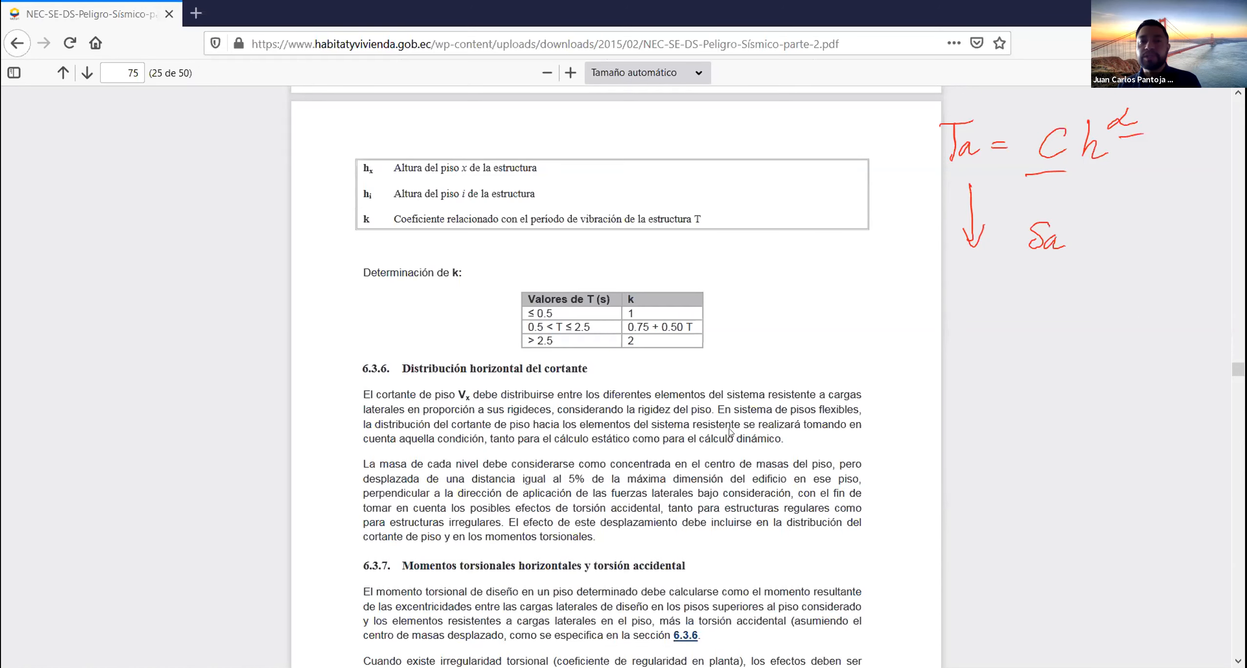
- Review the seismic code's section 6.3.5 on vertical distribution of lateral forces and the definitions of its variables
{"action": "scroll", "coordinate": [731, 432], "scroll_direction": "up", "scroll_amount": 7}
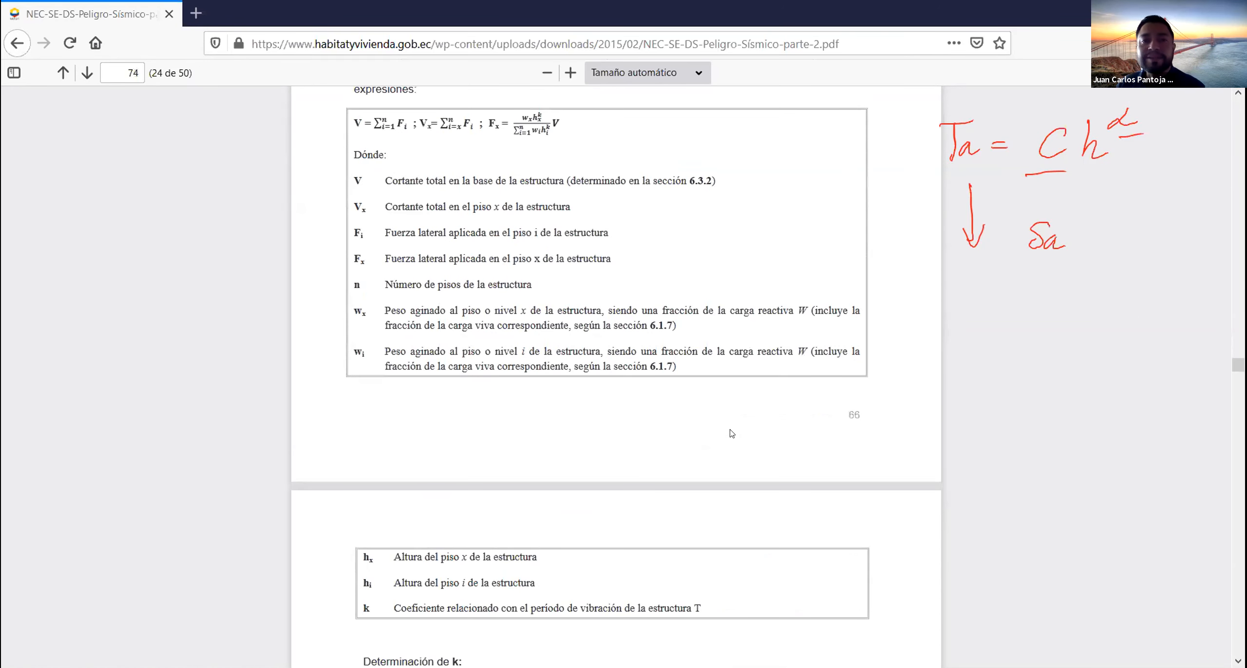
{"action": "scroll", "coordinate": [731, 432], "scroll_direction": "up", "scroll_amount": 5}
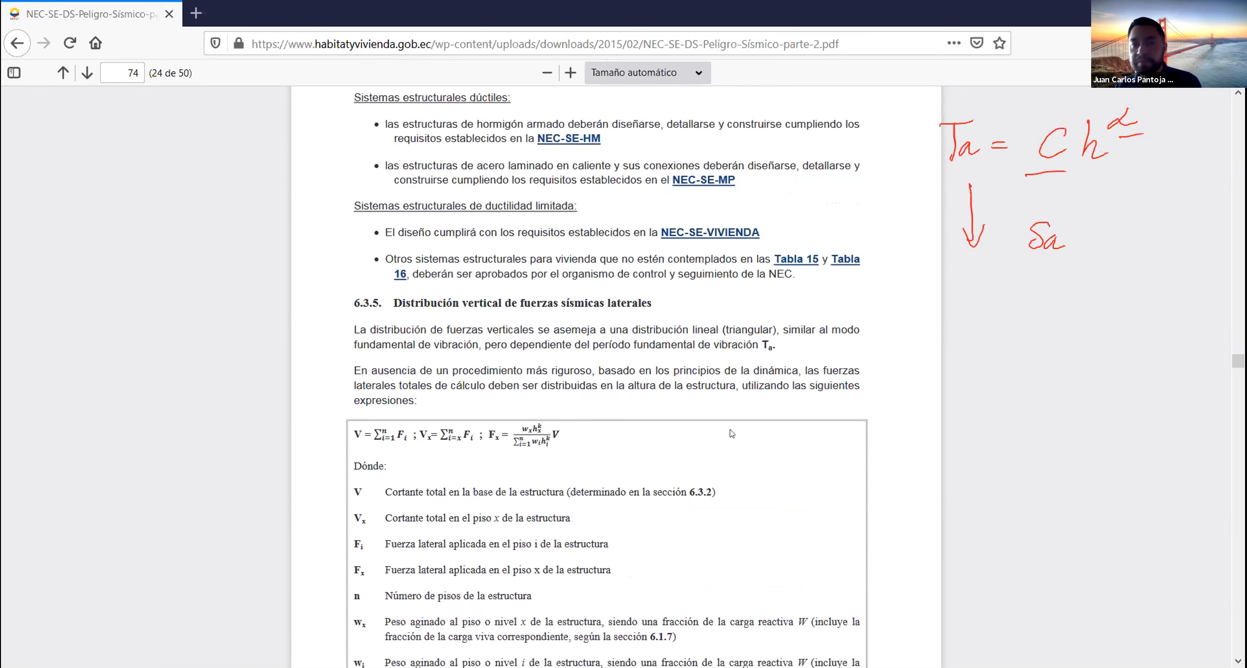
{"action": "scroll", "coordinate": [732, 433], "scroll_direction": "up", "scroll_amount": 3}
{"action": "scroll", "coordinate": [732, 432], "scroll_direction": "down", "scroll_amount": 6}
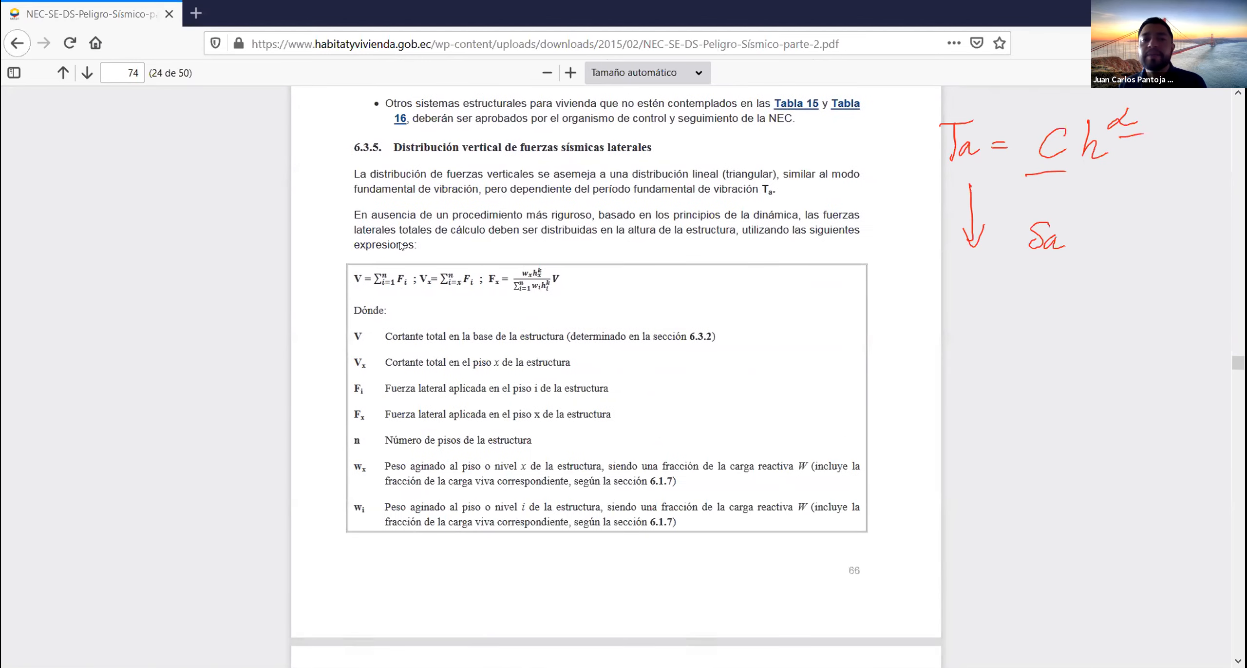
{"action": "scroll", "coordinate": [399, 245], "scroll_direction": "up", "scroll_amount": 4, "text": "ctrl"}
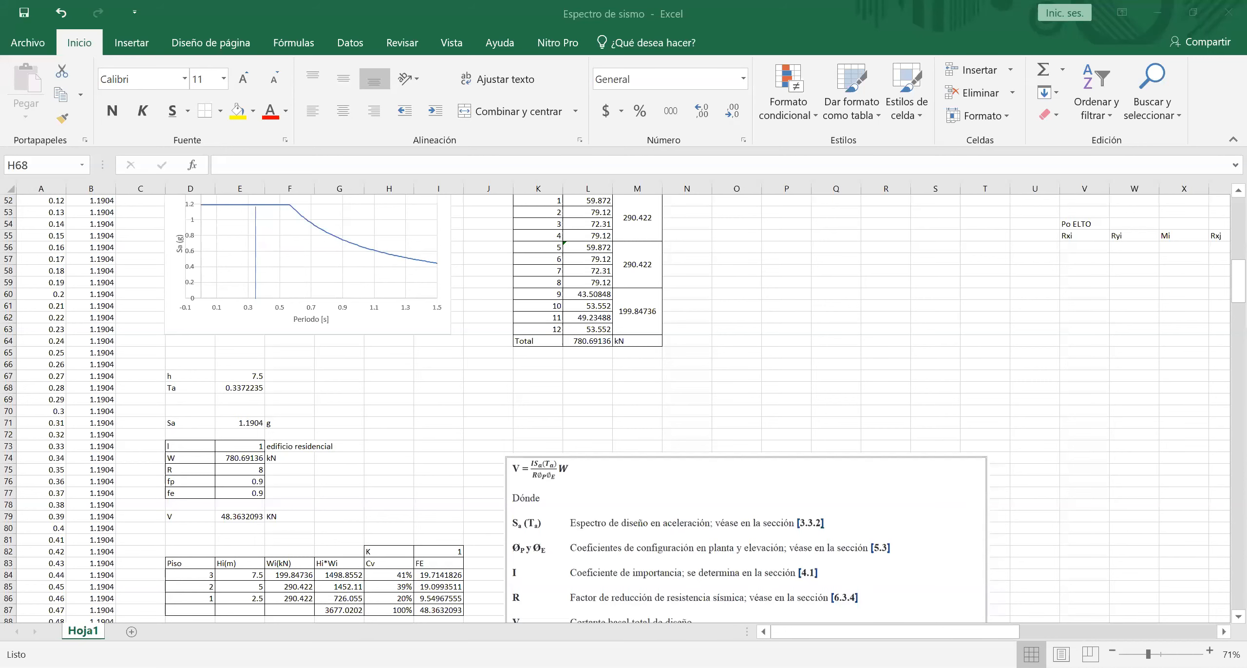
- In the Espectro de sismo workbook in Excel, set the building height h in cell E67 to 13.6
{"action": "scroll", "coordinate": [375, 379], "scroll_direction": "up", "scroll_amount": 6}
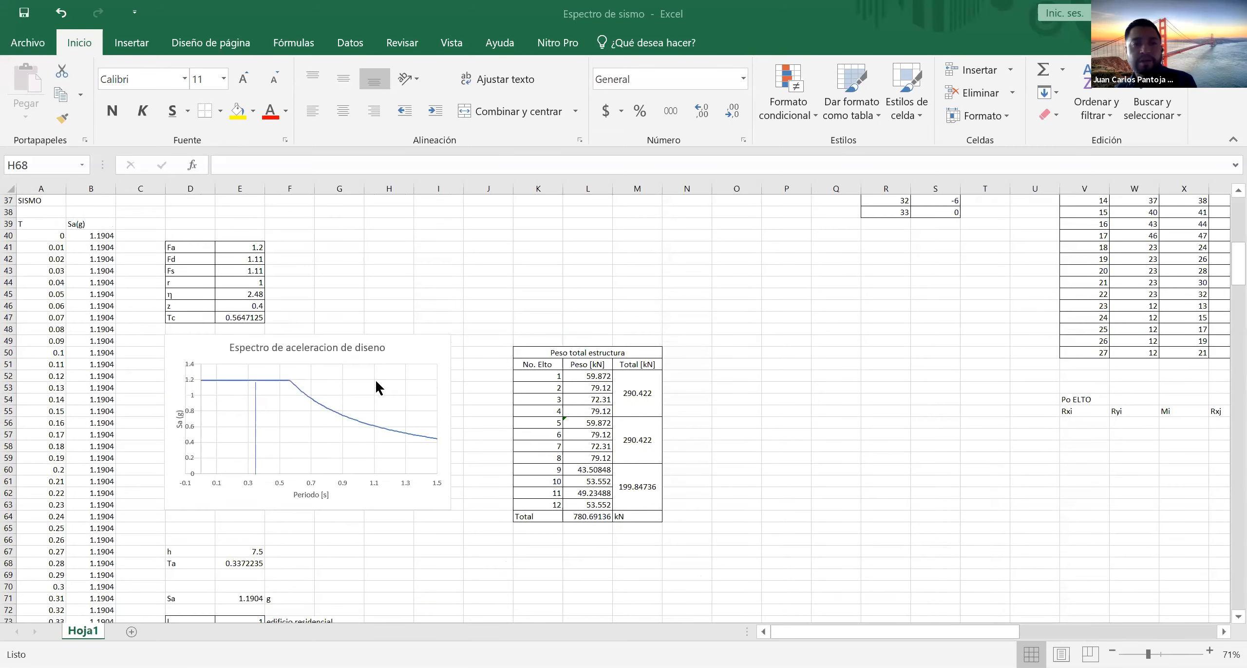
{"action": "scroll", "coordinate": [375, 388], "scroll_direction": "down", "scroll_amount": 1}
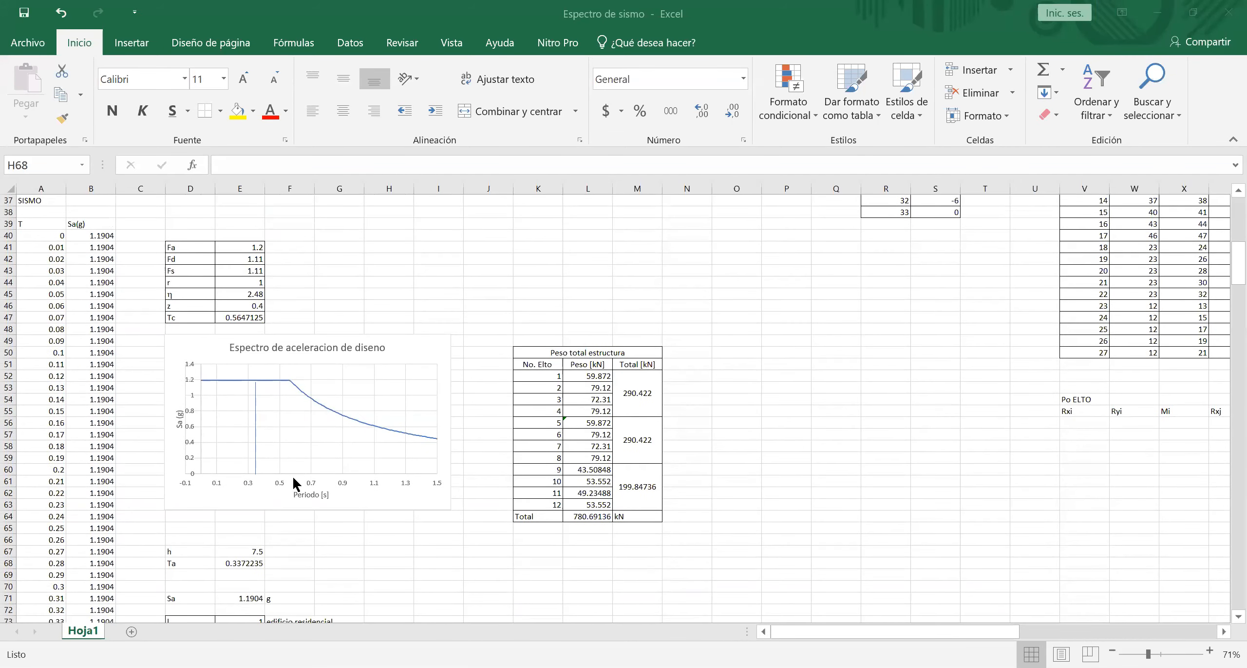
{"action": "scroll", "coordinate": [283, 480], "scroll_direction": "down", "scroll_amount": 3}
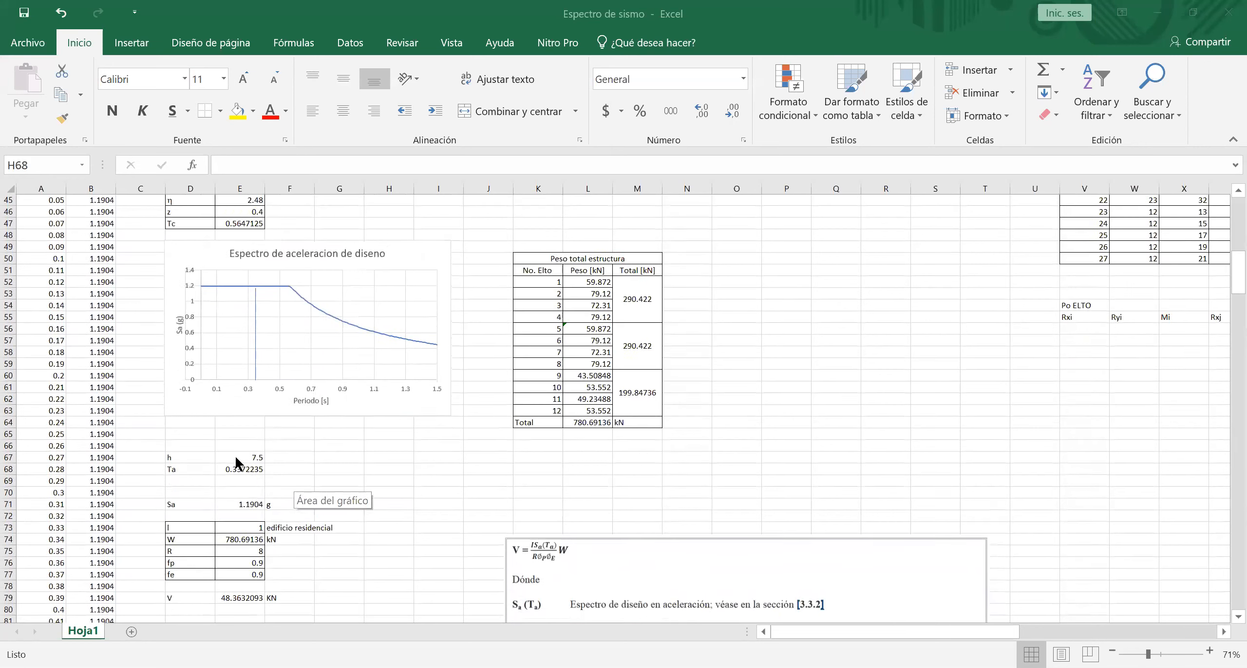
{"action": "left_click", "coordinate": [223, 446]}
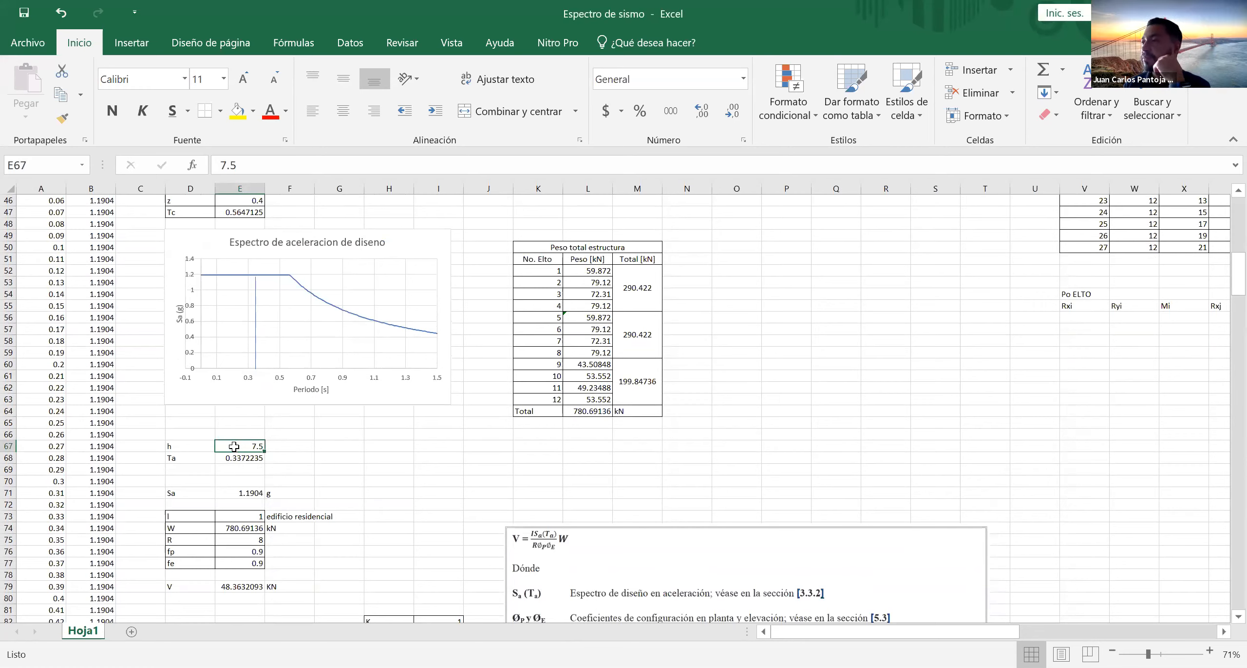
{"action": "type", "text": "13.6"}
{"action": "key", "text": "Return"}
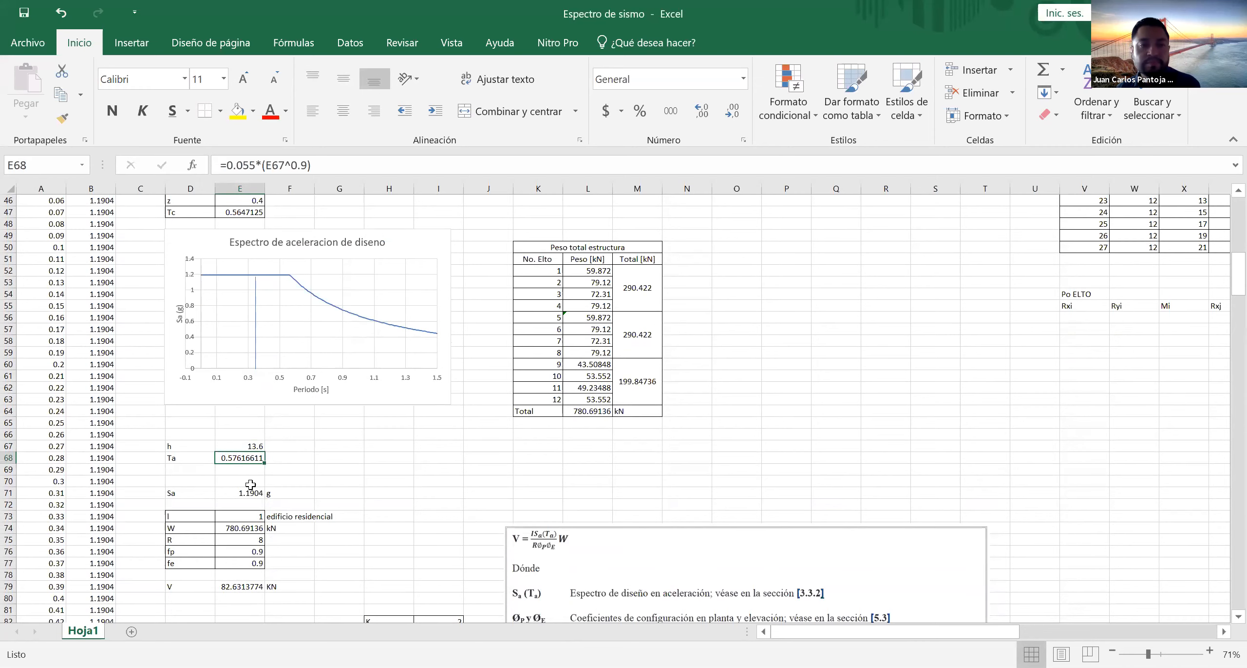
- Look up the spectral acceleration Sa for a period of 0.57 s in the T–Sa spectrum table
{"action": "left_click", "coordinate": [232, 494]}
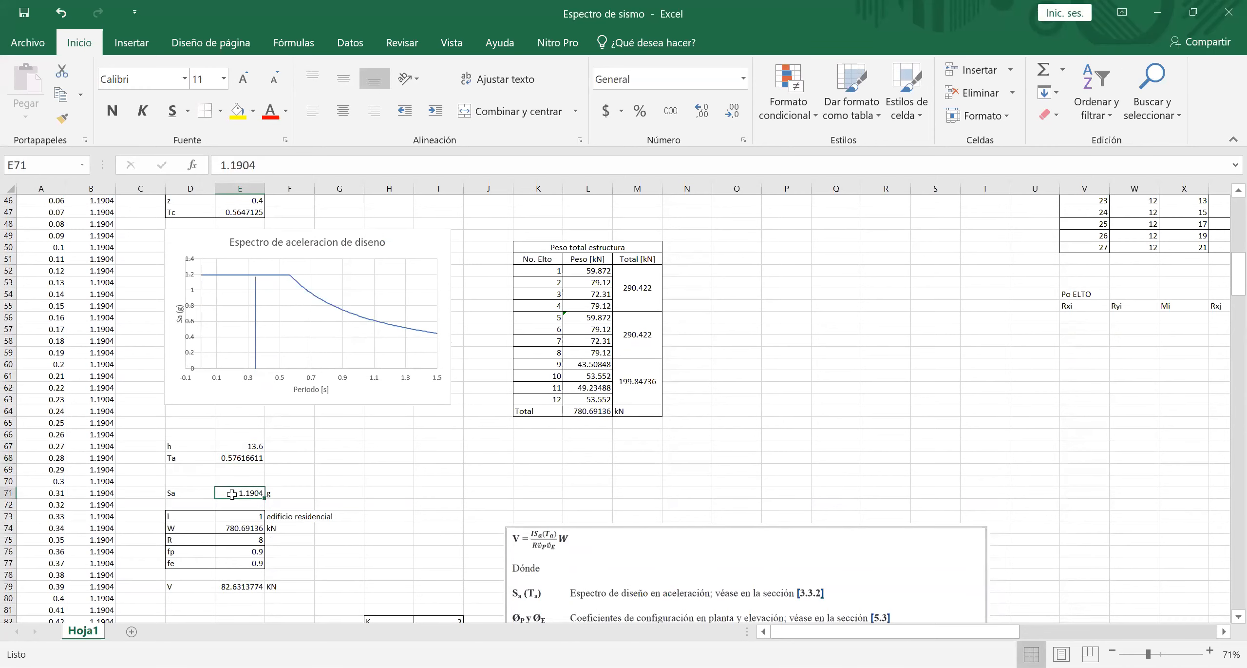
{"action": "scroll", "coordinate": [61, 449], "scroll_direction": "down", "scroll_amount": 8}
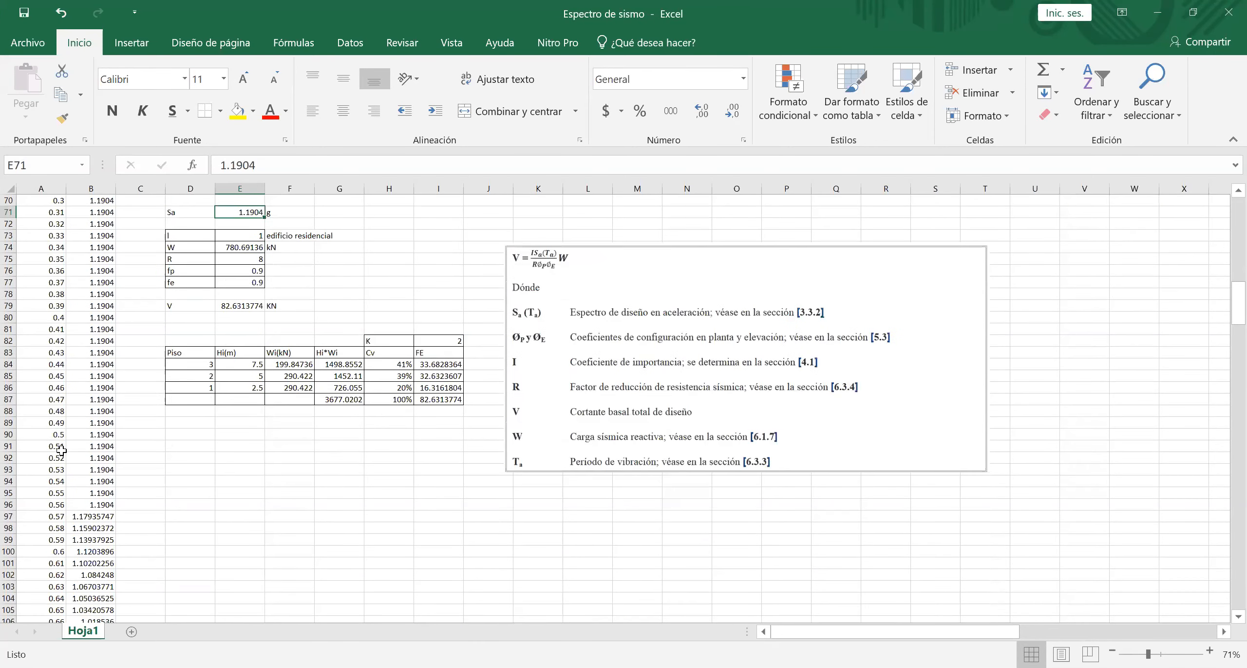
{"action": "scroll", "coordinate": [61, 450], "scroll_direction": "down", "scroll_amount": 17}
{"action": "scroll", "coordinate": [61, 450], "scroll_direction": "up", "scroll_amount": 5}
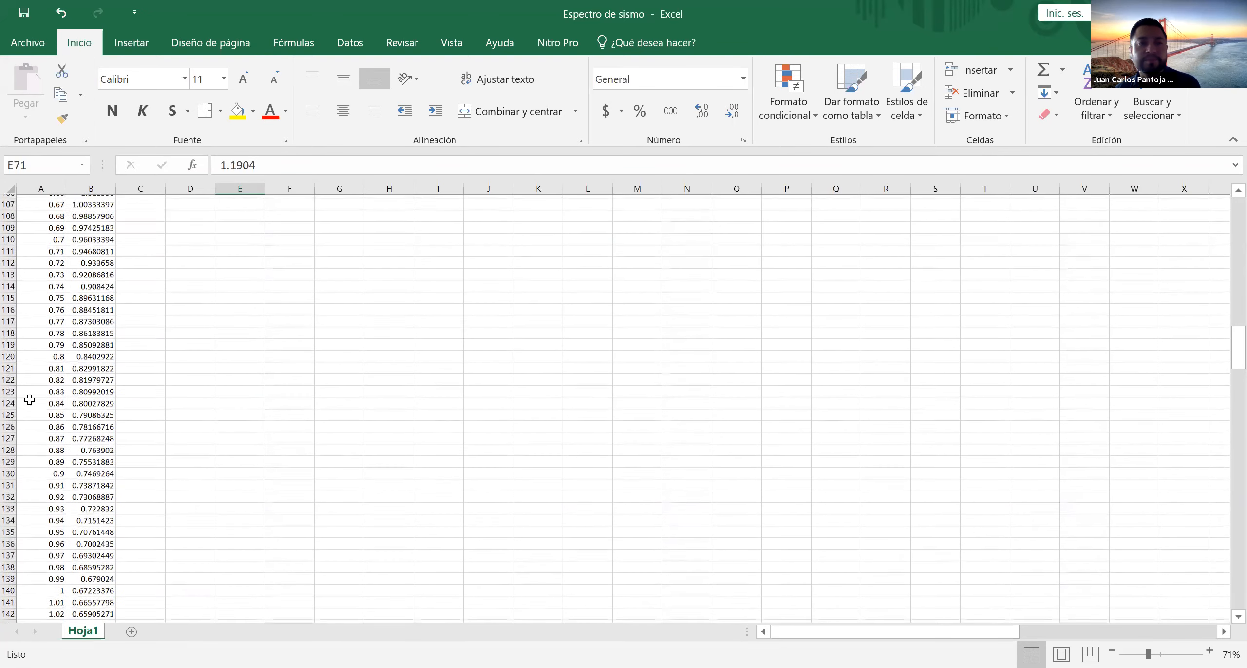
{"action": "scroll", "coordinate": [30, 400], "scroll_direction": "up", "scroll_amount": 3}
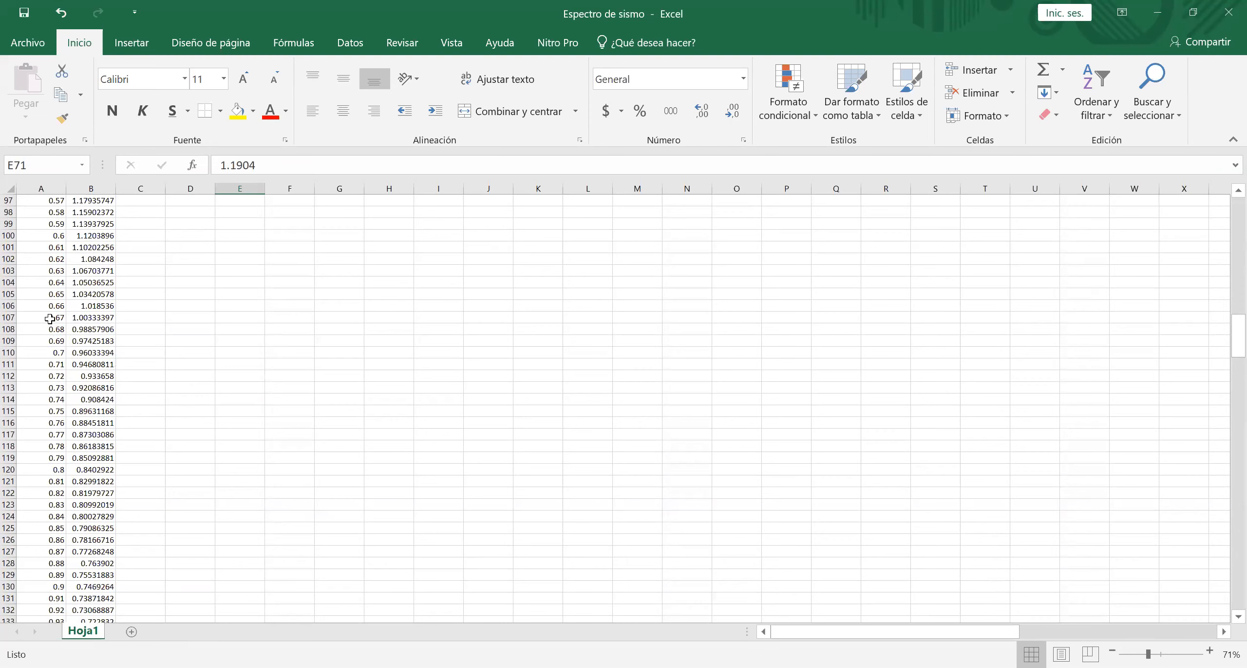
{"action": "left_click", "coordinate": [50, 319]}
{"action": "left_click", "coordinate": [105, 320]}
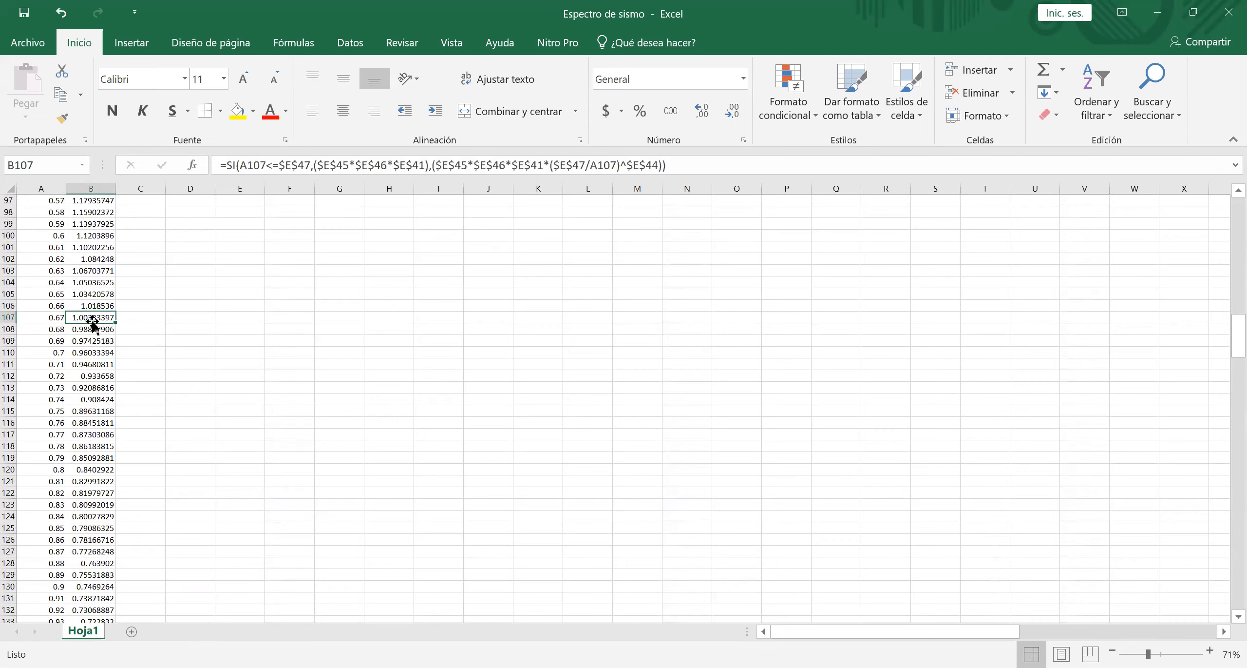
{"action": "scroll", "coordinate": [137, 340], "scroll_direction": "up", "scroll_amount": 9}
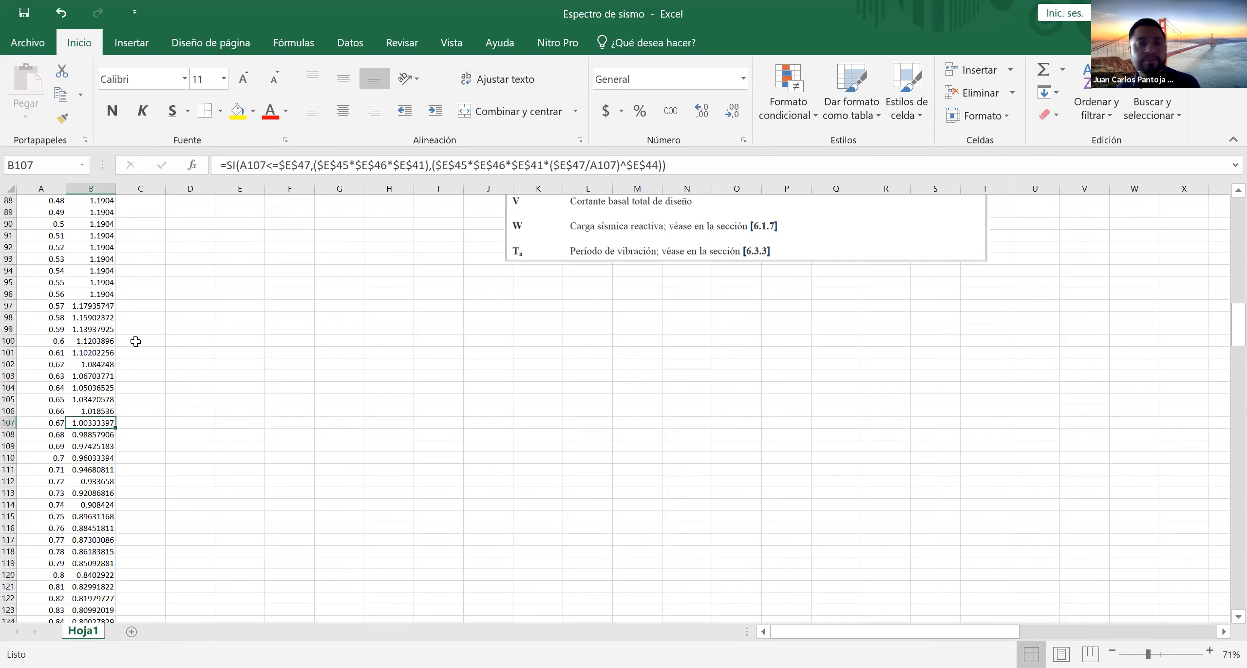
{"action": "scroll", "coordinate": [139, 341], "scroll_direction": "up", "scroll_amount": 2}
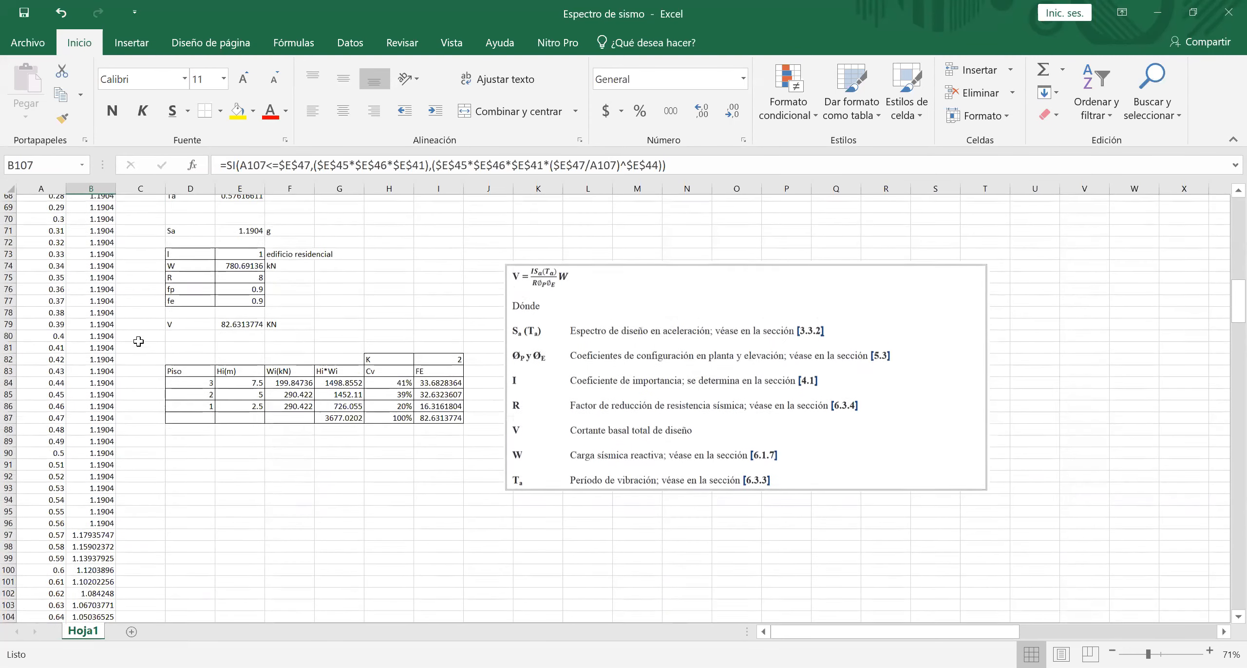
{"action": "scroll", "coordinate": [83, 415], "scroll_direction": "down", "scroll_amount": 2}
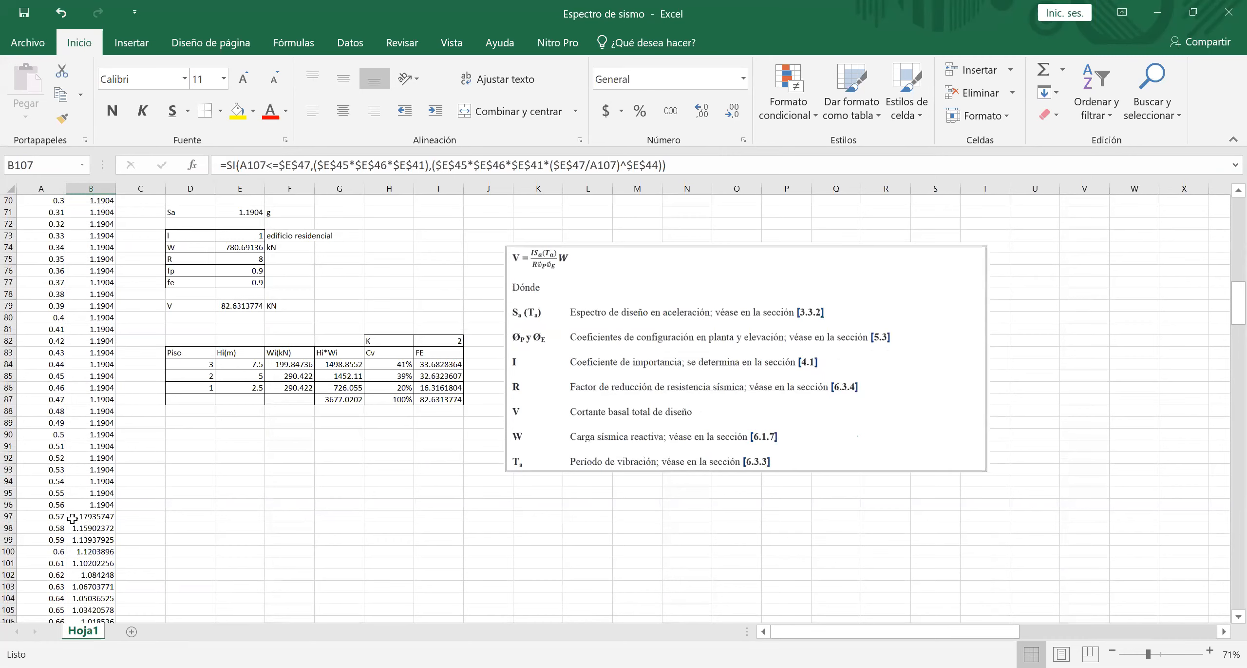
{"action": "left_click", "coordinate": [82, 517]}
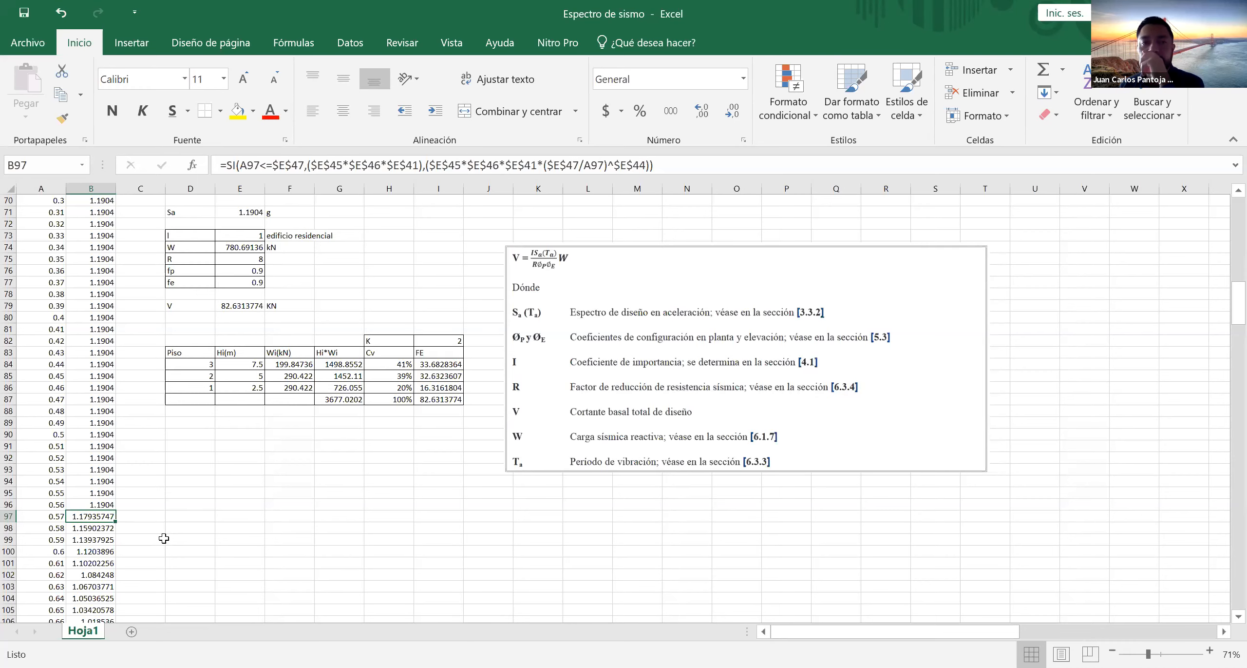
- Examine the formula for the exponent K in cell I82 without changing it
{"action": "scroll", "coordinate": [163, 538], "scroll_direction": "up", "scroll_amount": 3}
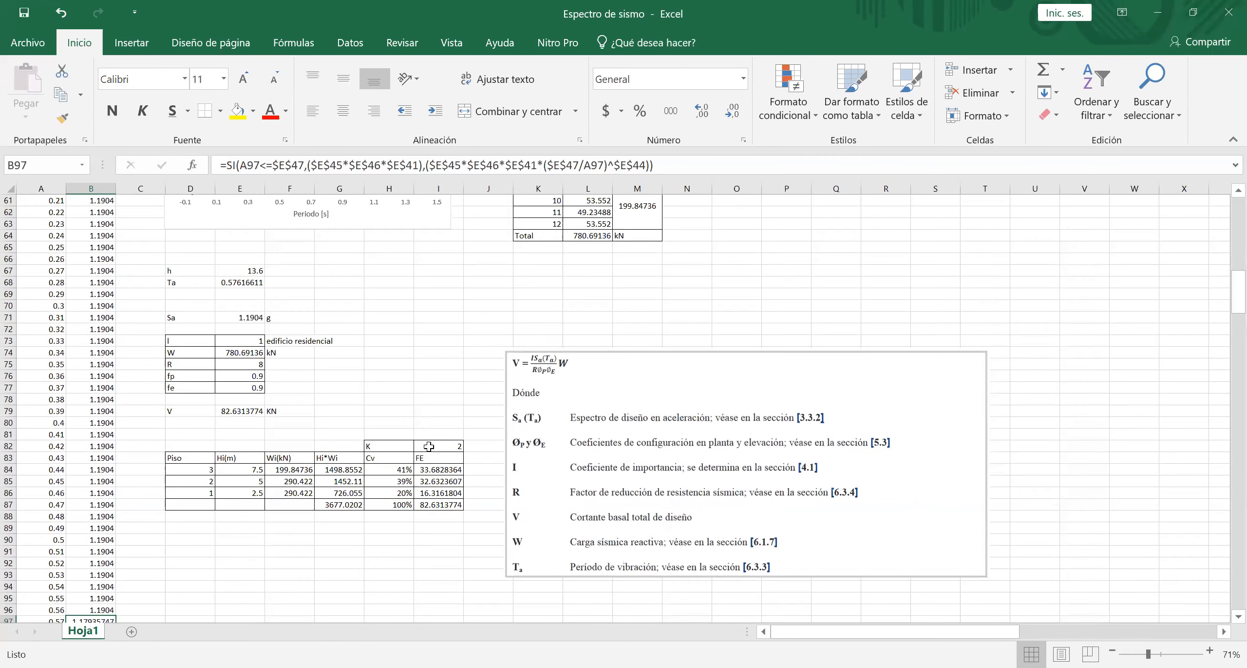
{"action": "left_click", "coordinate": [429, 446]}
{"action": "left_click", "coordinate": [482, 165]}
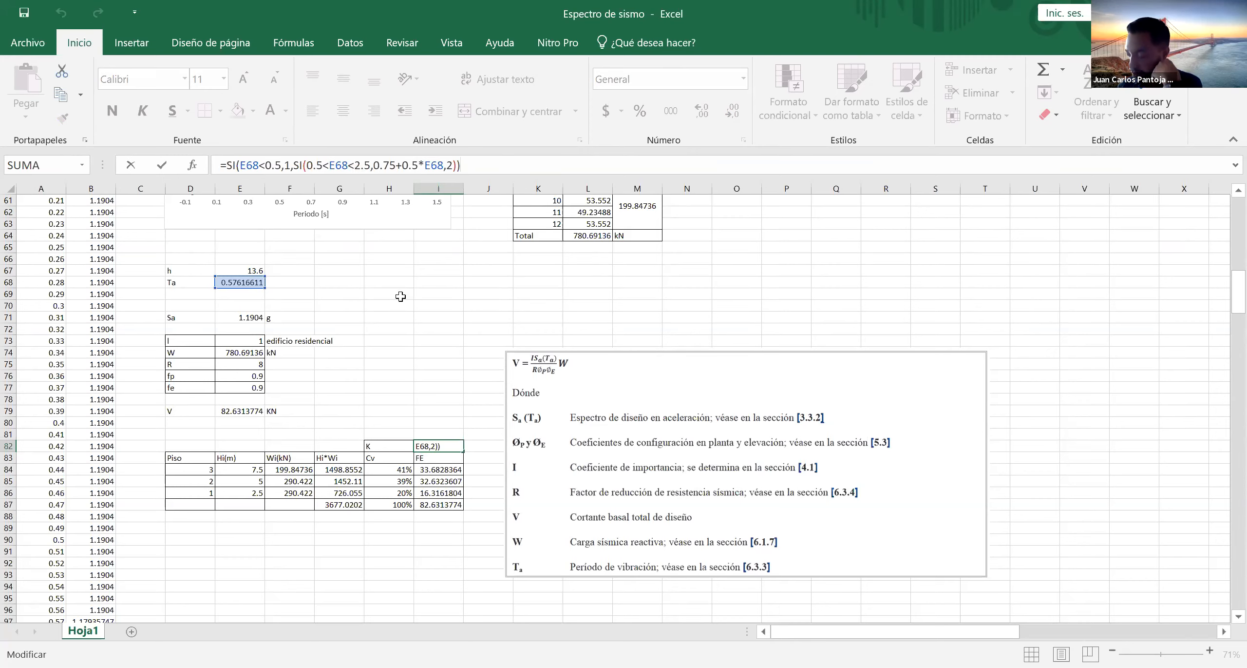
{"action": "key", "text": "Escape"}
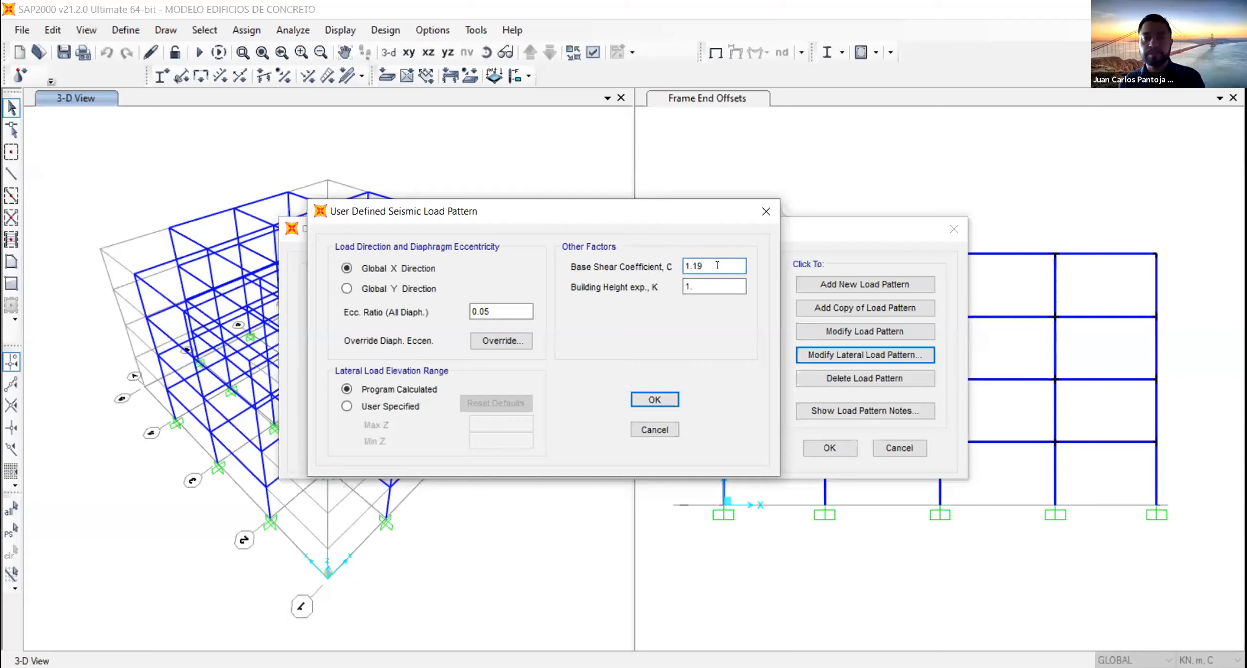
- Back in SAP2000, set the base shear coefficient C of the FHEx lateral load pattern to 1.18
{"action": "key", "text": "BackSpace"}
{"action": "type", "text": "8"}
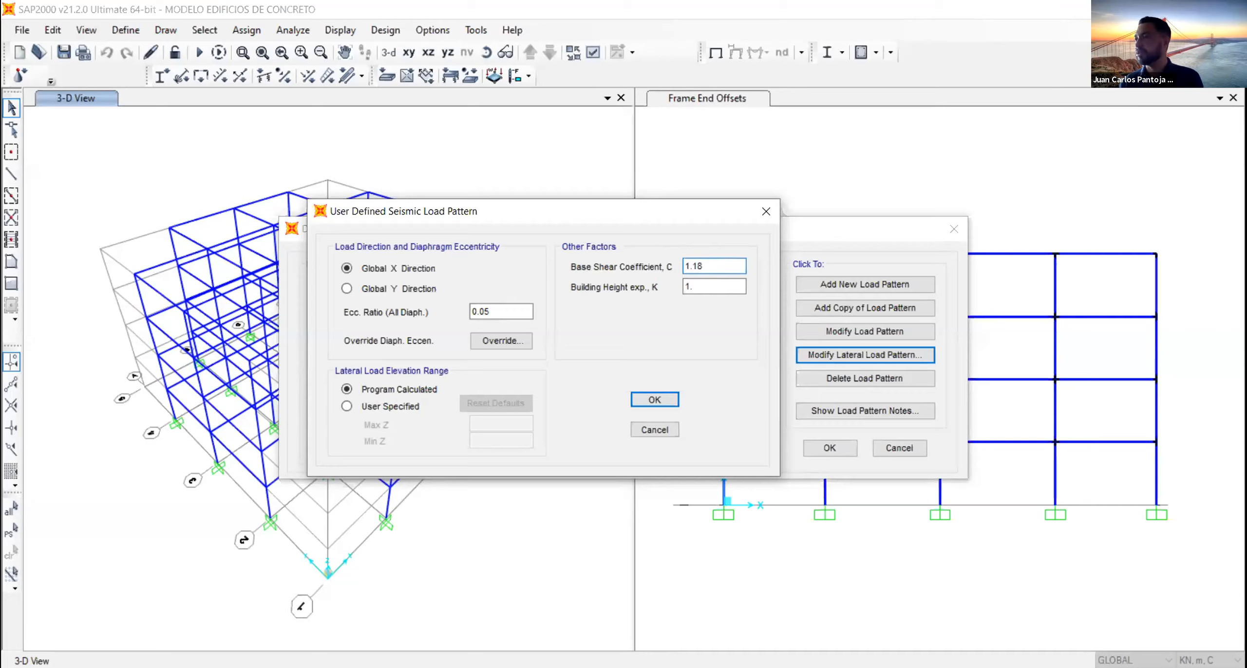
{"action": "key", "text": "Tab"}
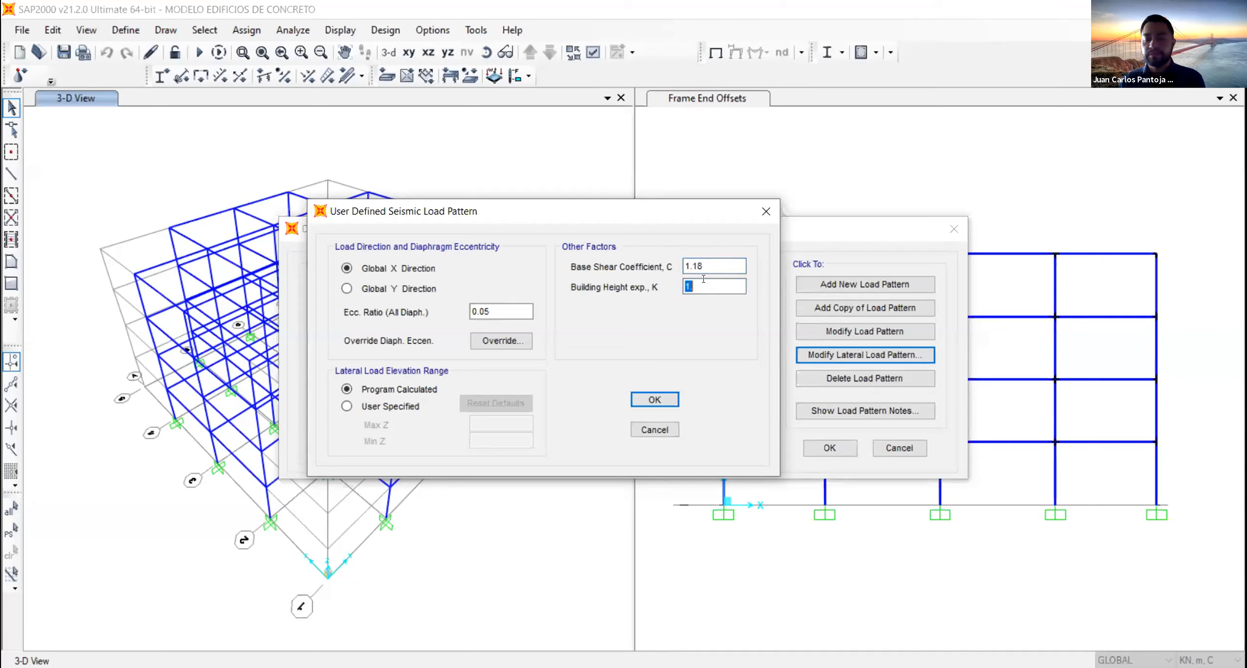
- Set the building height exponent K of the FHEx pattern to the expression 0.75+0.5*0.57
{"action": "type", "text": "0.5"}
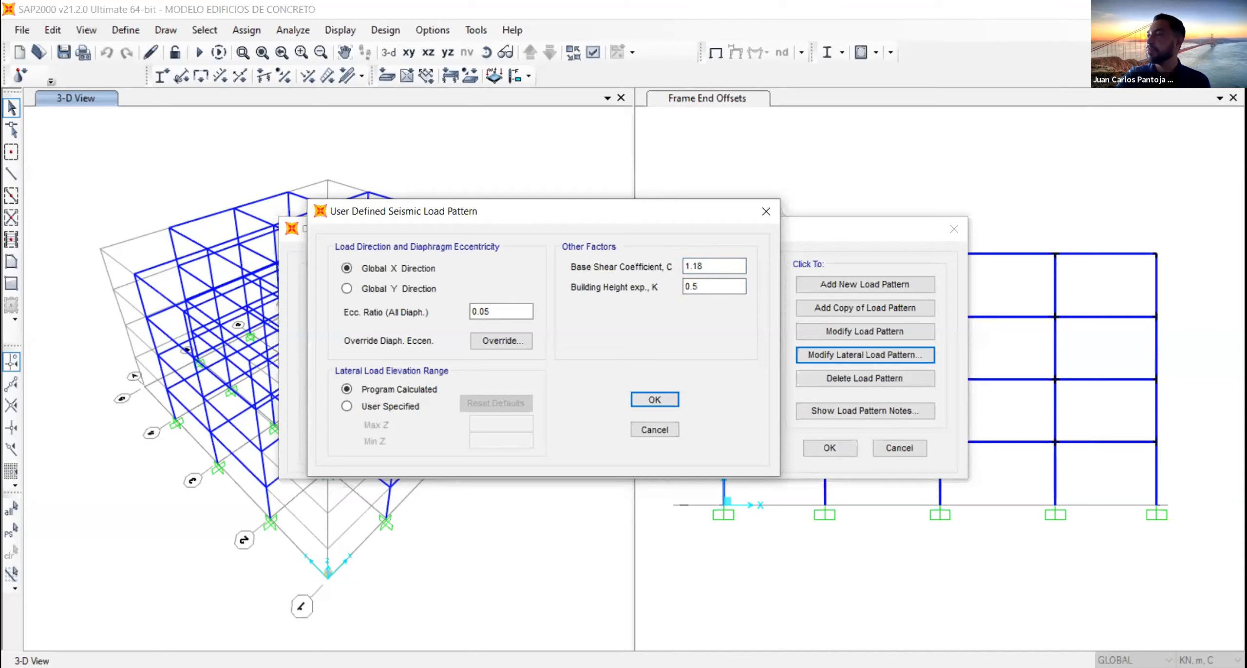
{"action": "type", "text": "+"}
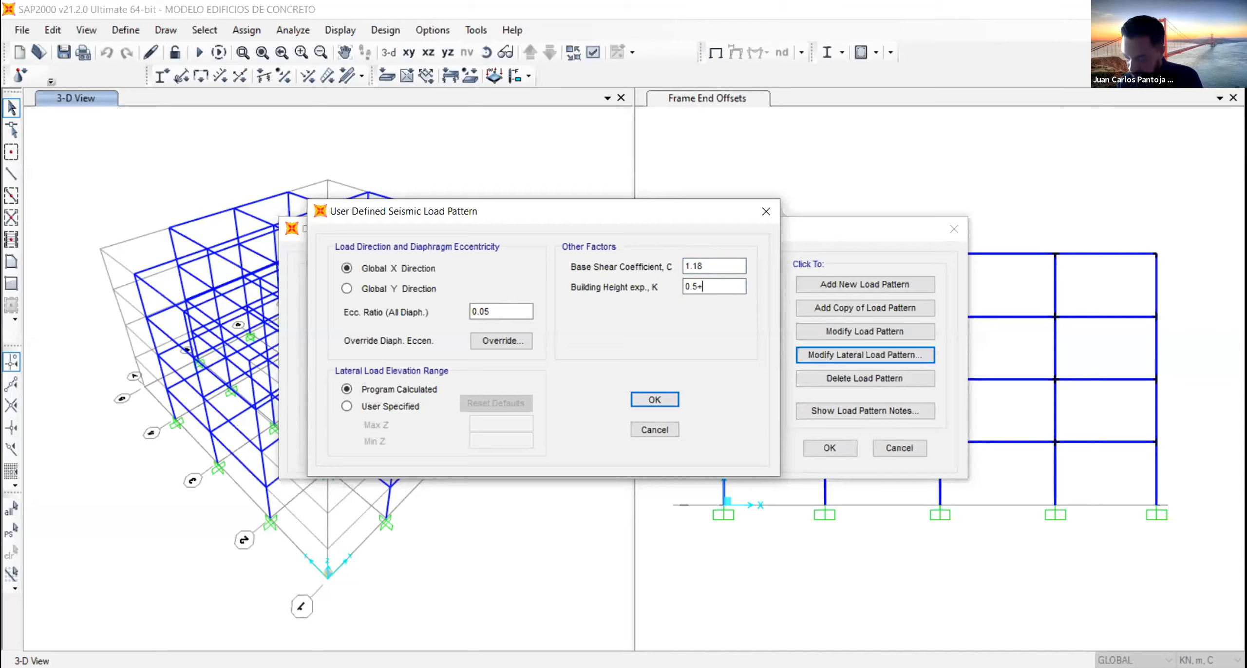
{"action": "key", "text": "BackSpace"}
{"action": "key", "text": "BackSpace"}
{"action": "type", "text": "75+0.5"}
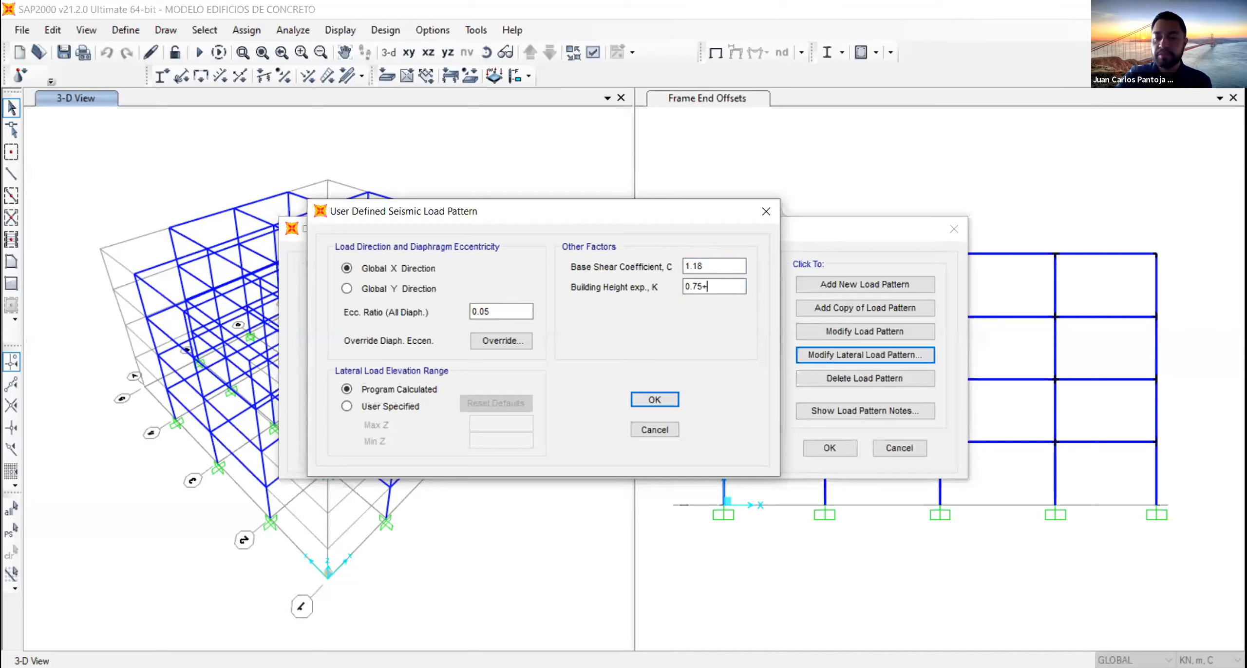
{"action": "type", "text": "*0.57"}
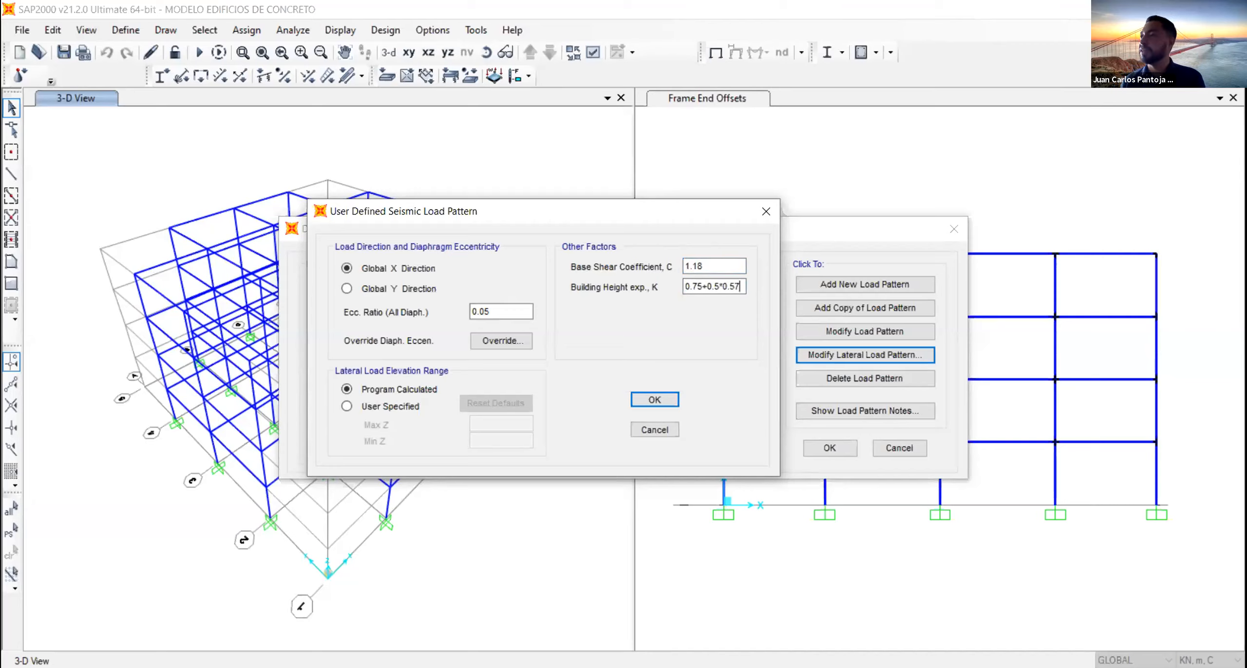
{"action": "left_click", "coordinate": [731, 264]}
{"action": "left_click", "coordinate": [715, 287]}
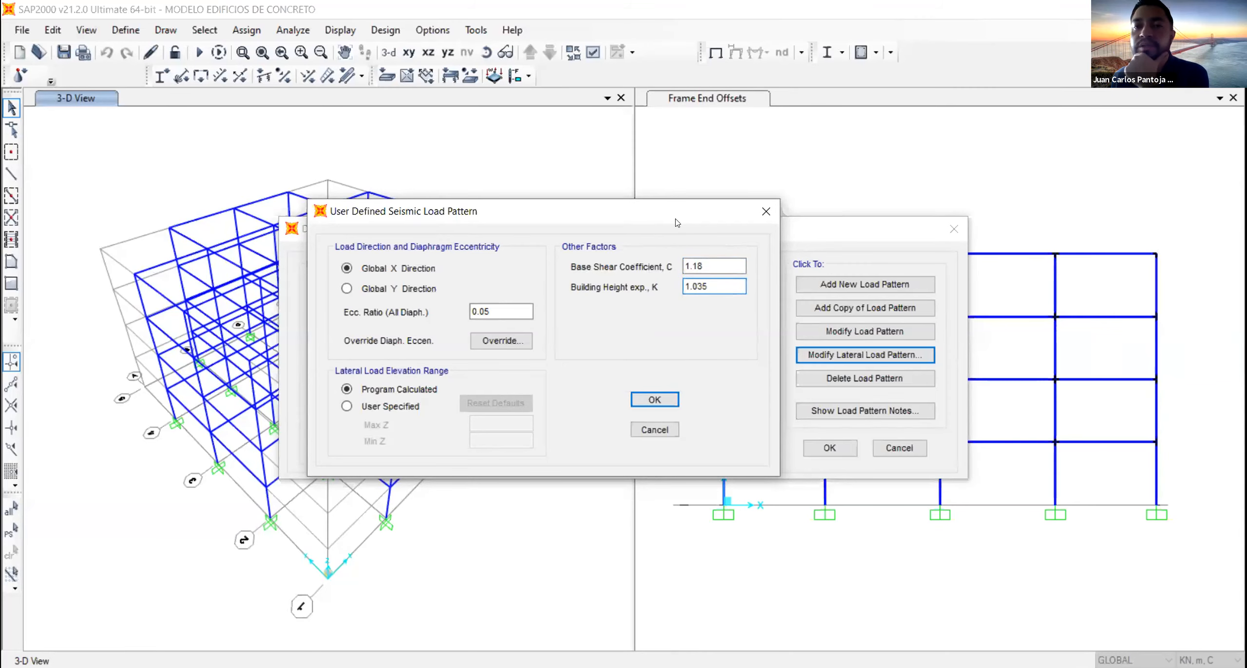
- Check the FHEx pattern's diaphragm eccentricity ratio and accept its lateral load settings
{"action": "left_click_drag", "start_coordinate": [676, 219], "coordinate": [1049, 104]}
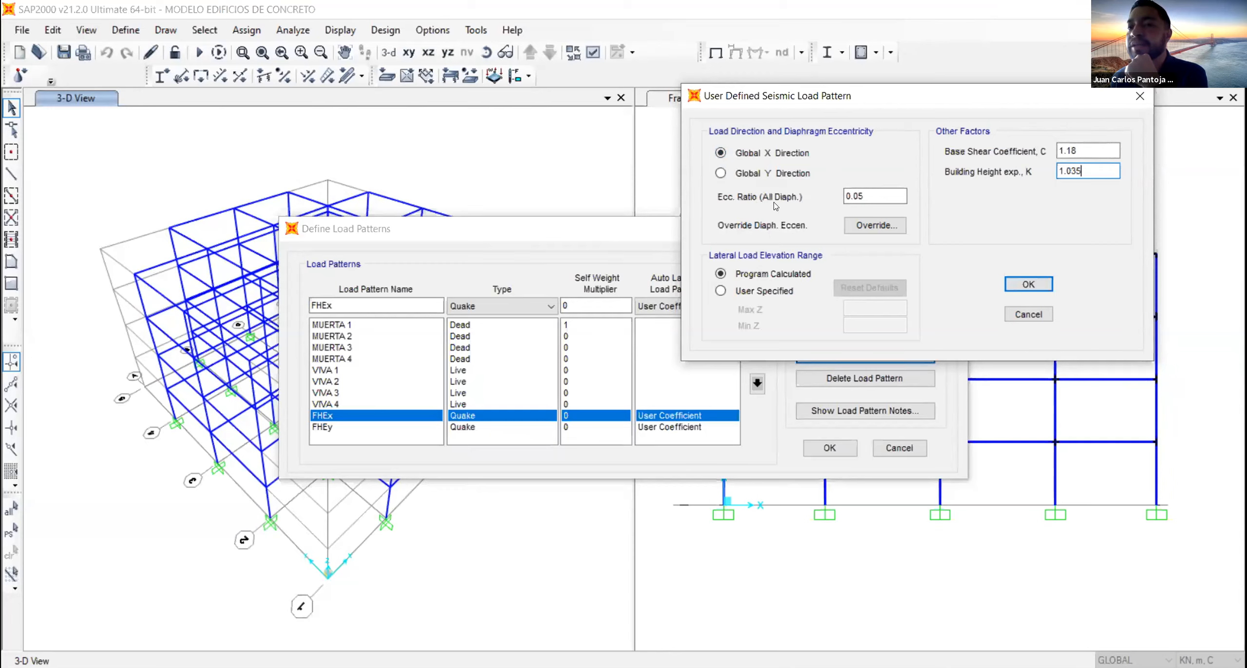
{"action": "double_click", "coordinate": [869, 194]}
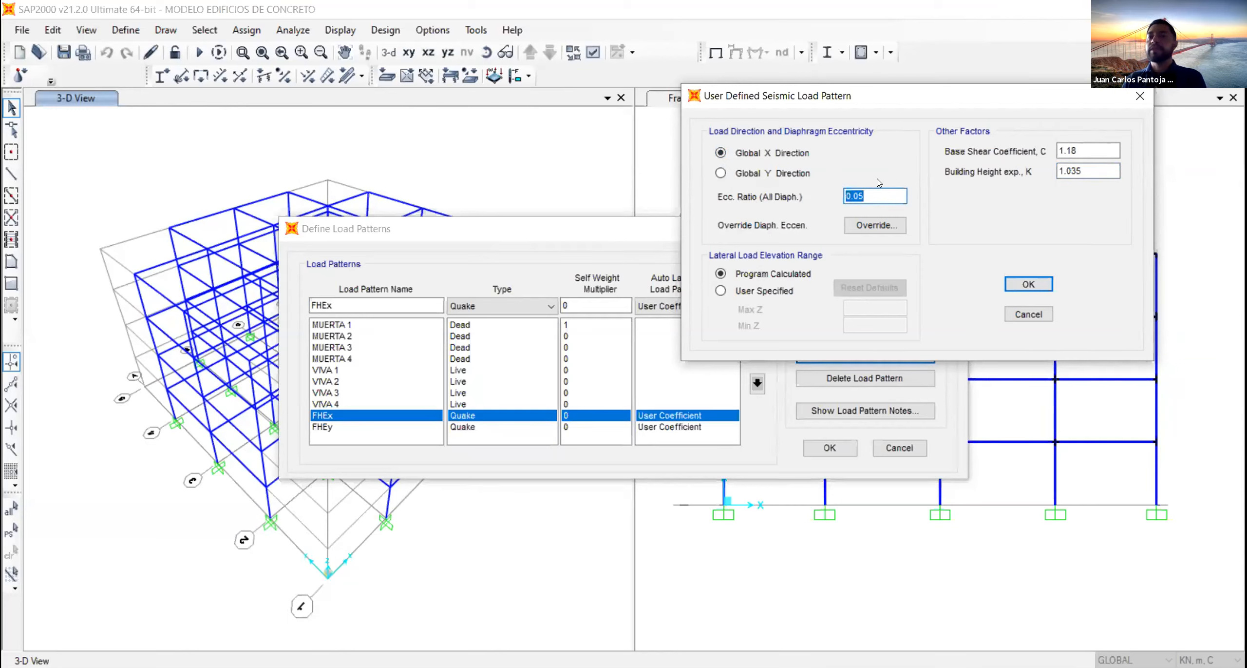
{"action": "left_click", "coordinate": [1032, 285]}
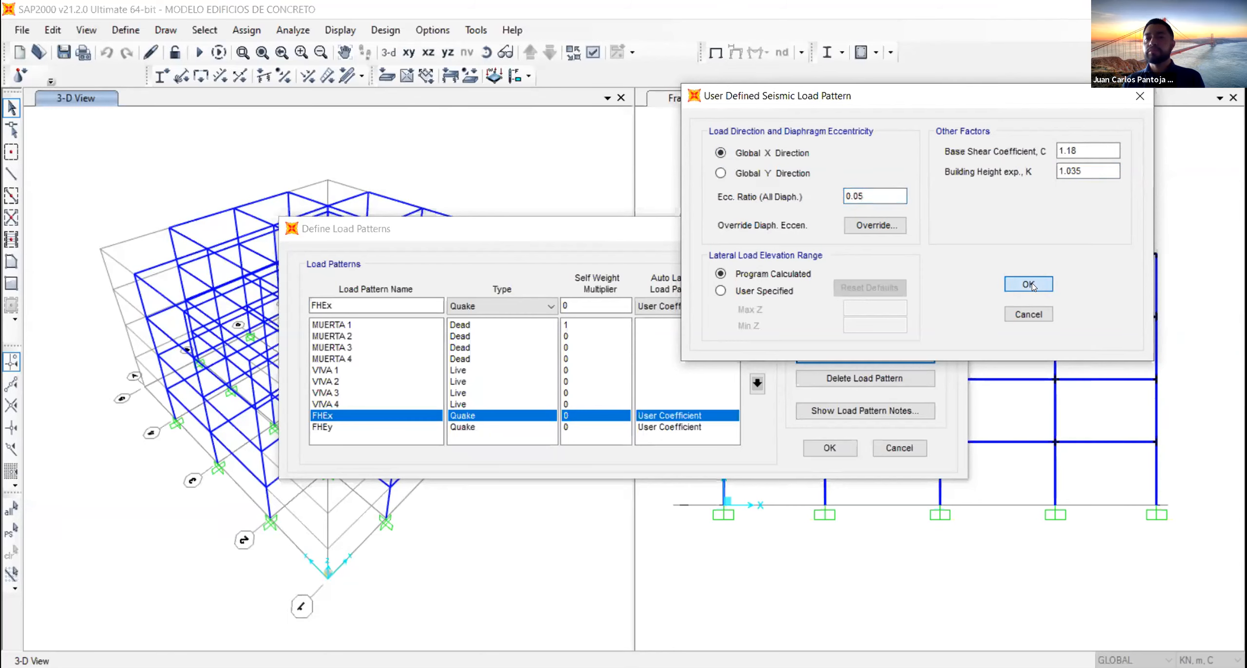
- Set the base shear coefficient C of the FHEy lateral load pattern to 1.18
{"action": "left_click", "coordinate": [337, 429]}
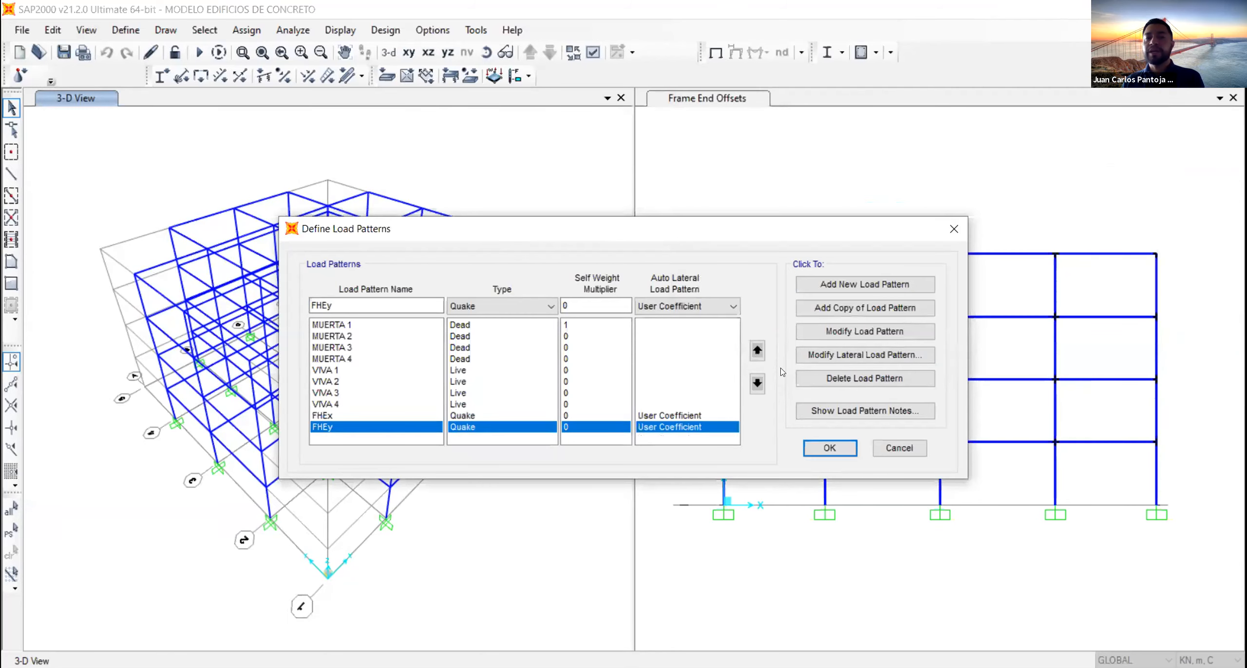
{"action": "left_click", "coordinate": [858, 354]}
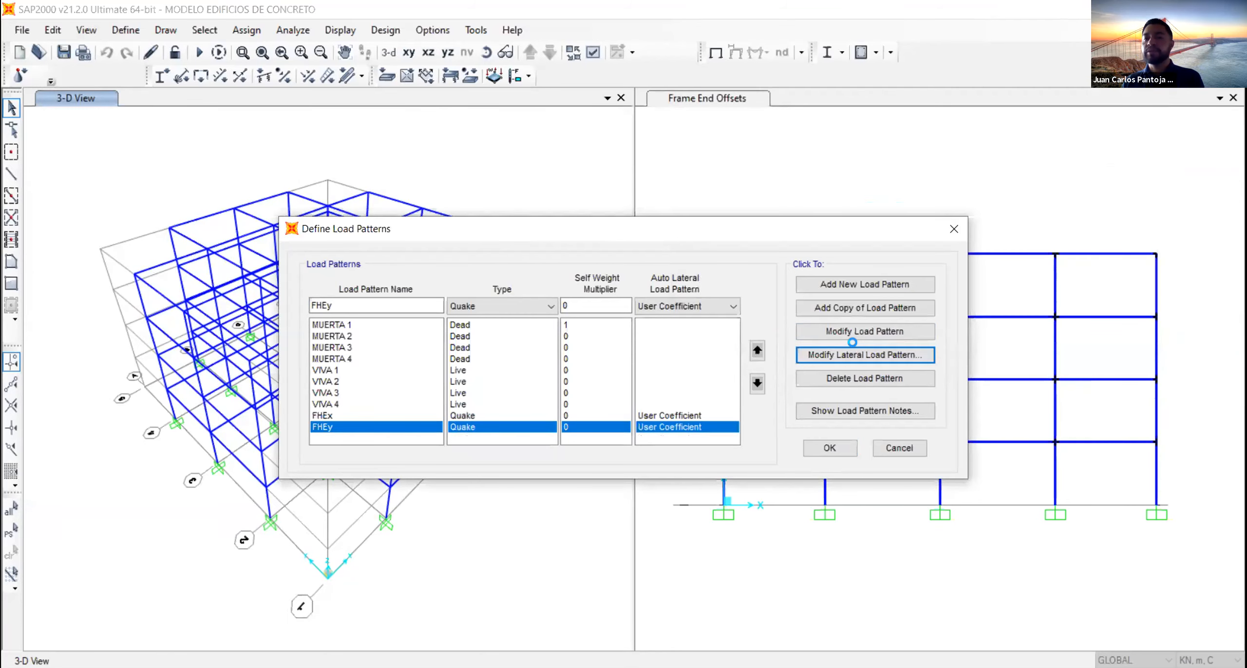
{"action": "double_click", "coordinate": [784, 274]}
{"action": "type", "text": "1."}
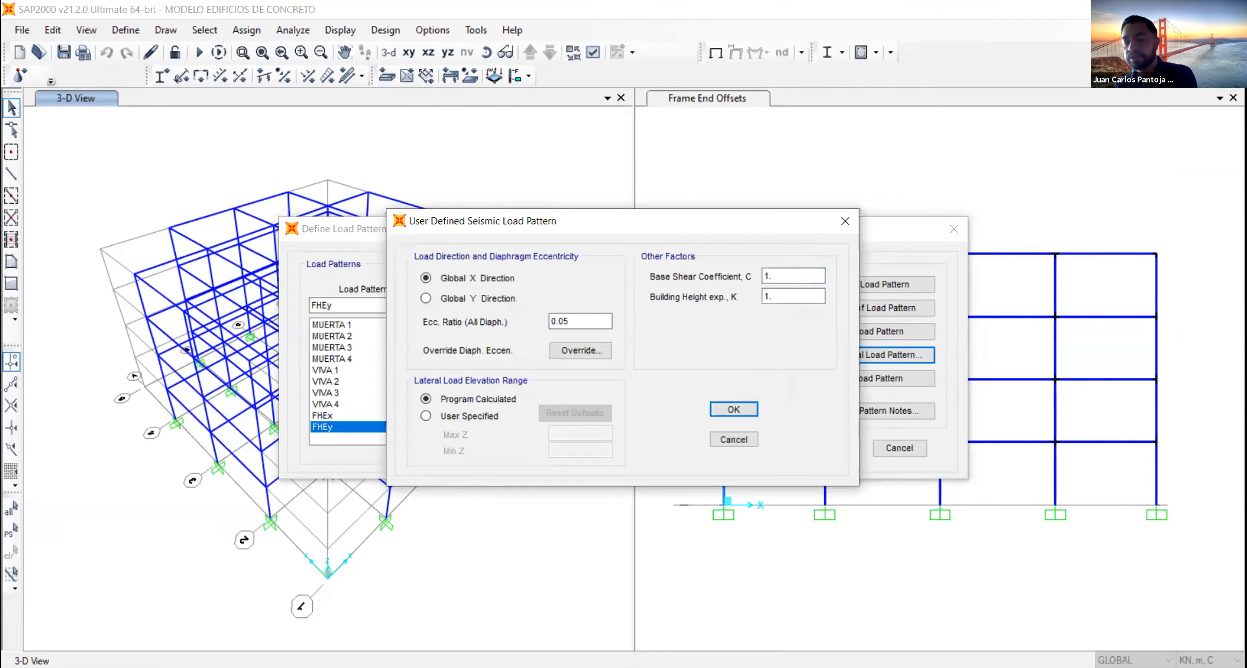
{"action": "type", "text": "18"}
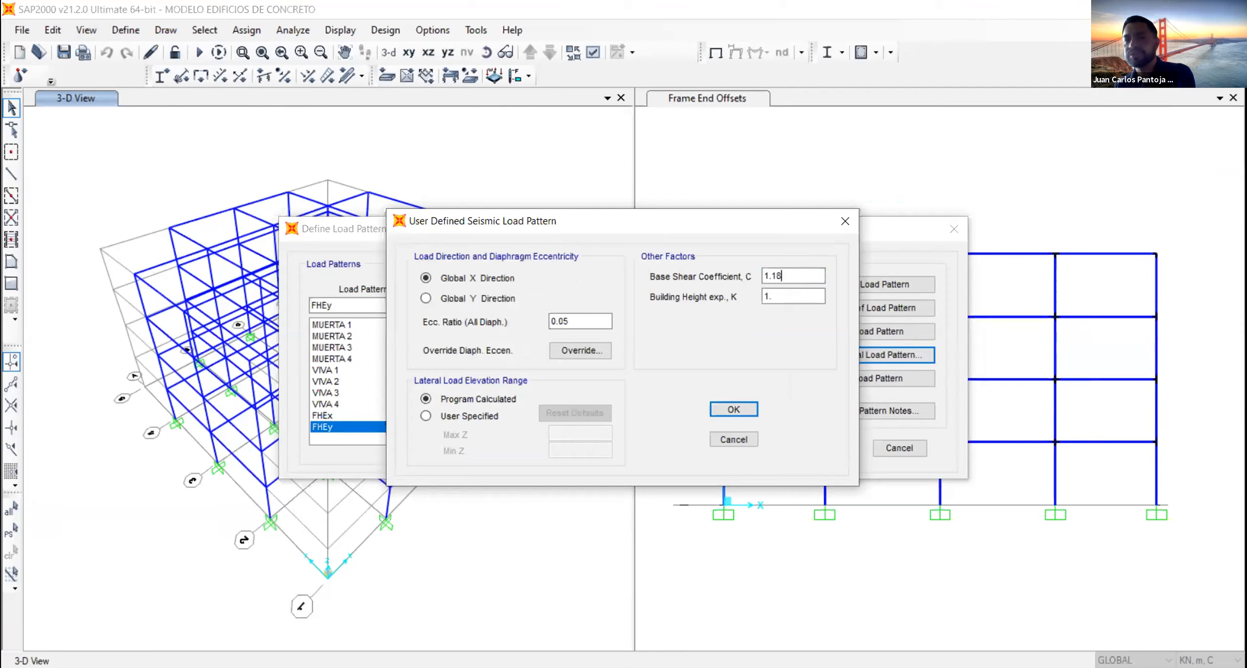
- Set the FHEy pattern's building height exponent K to 1.035 and its load direction to Global Y, and accept the load pattern definitions
{"action": "left_click", "coordinate": [780, 296]}
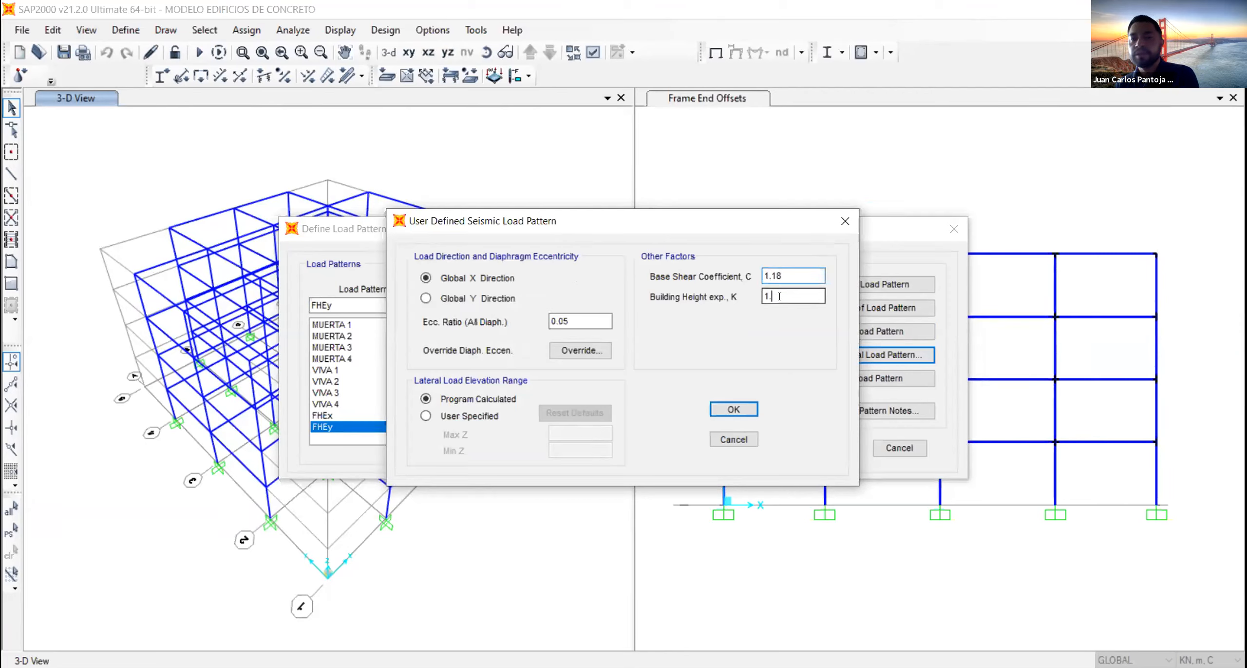
{"action": "type", "text": "035"}
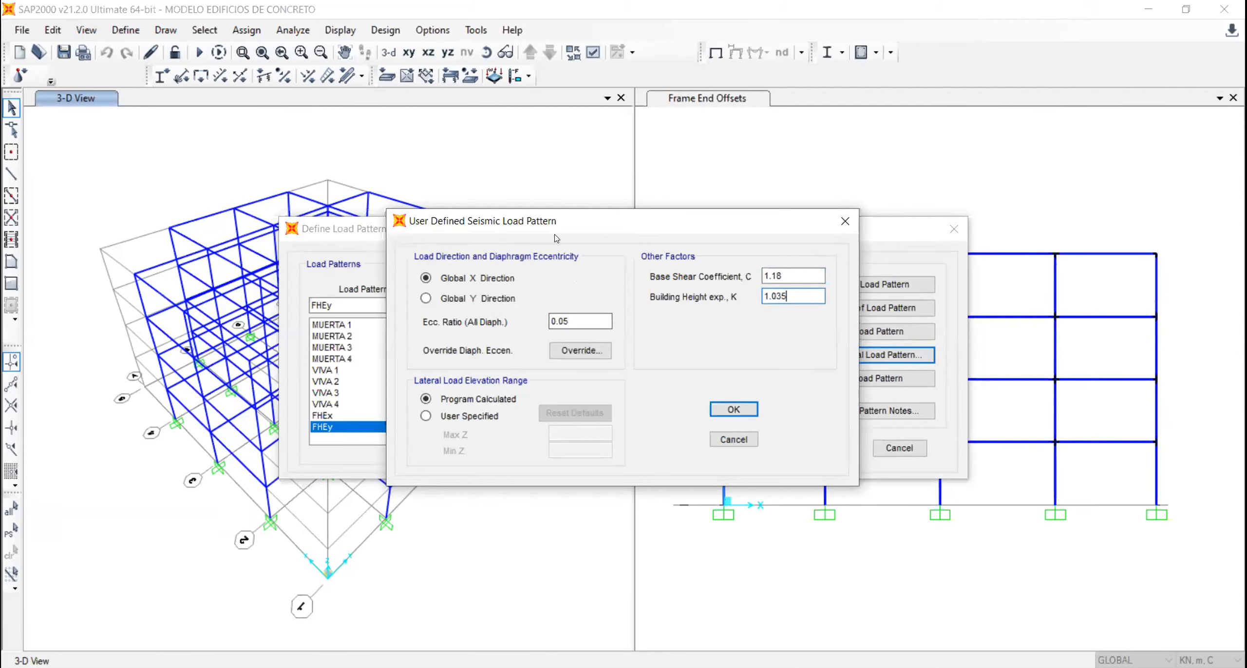
{"action": "left_click_drag", "start_coordinate": [556, 238], "coordinate": [753, 125]}
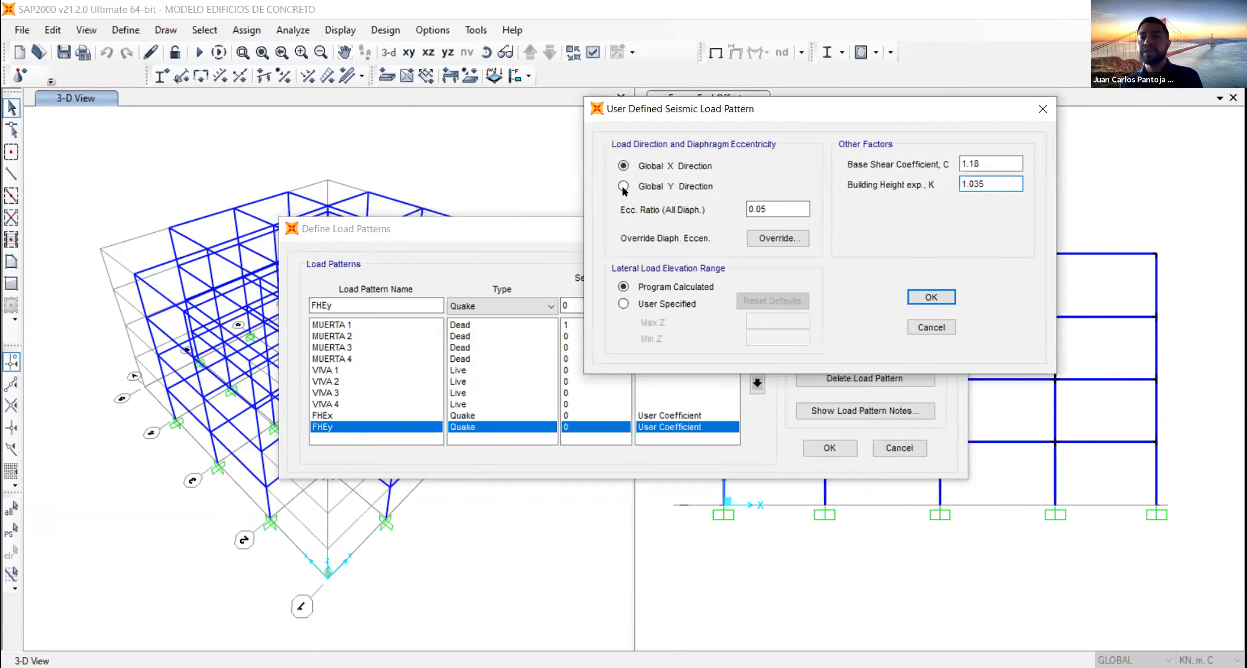
{"action": "left_click", "coordinate": [624, 187]}
{"action": "left_click", "coordinate": [777, 209]}
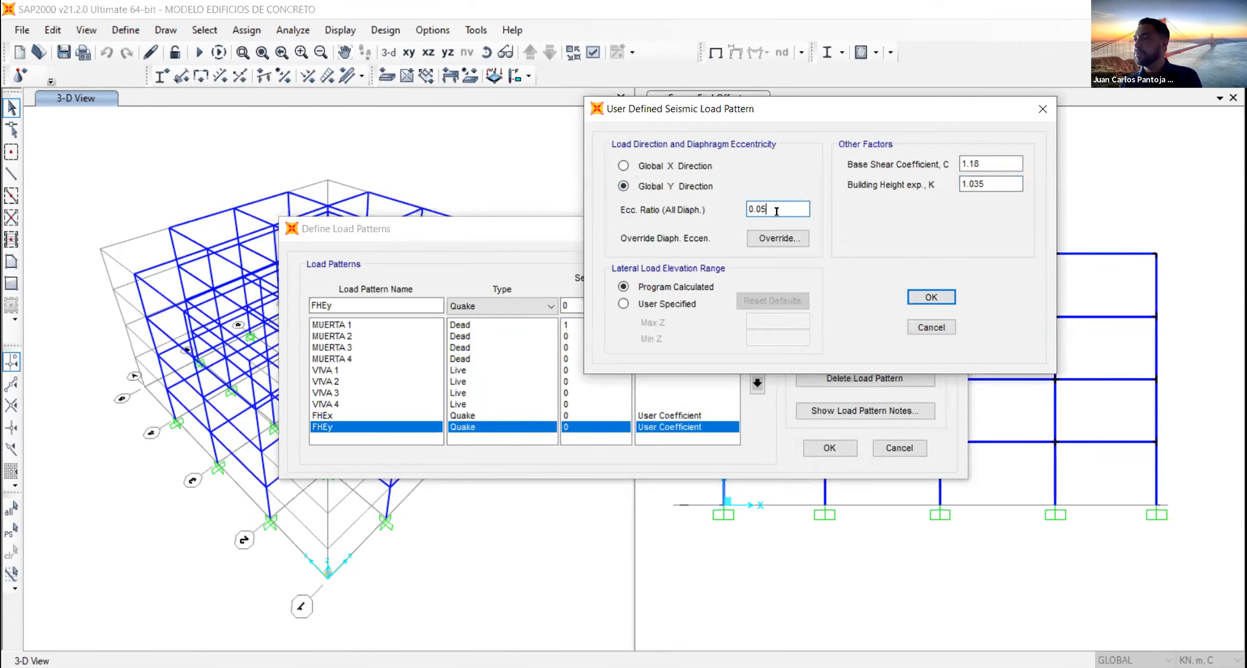
{"action": "left_click", "coordinate": [932, 298]}
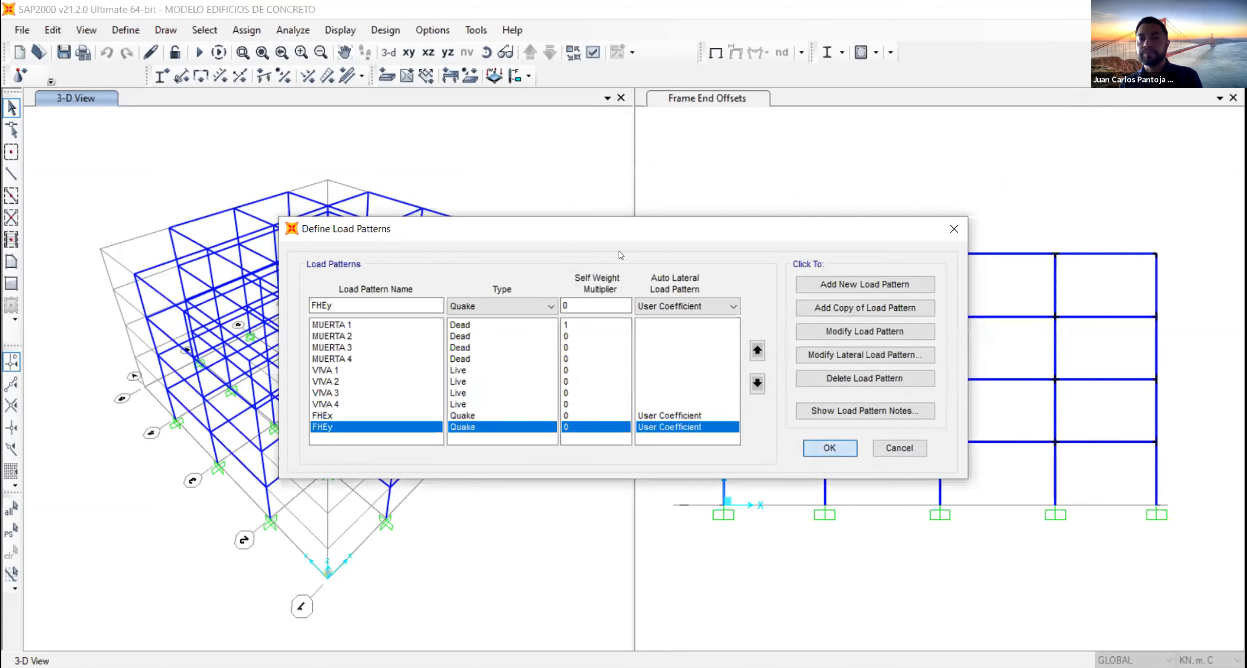
{"action": "left_click", "coordinate": [831, 447]}
- Switch the 3-D view to the X-Y plan at Z=13.6
{"action": "left_click", "coordinate": [408, 53]}
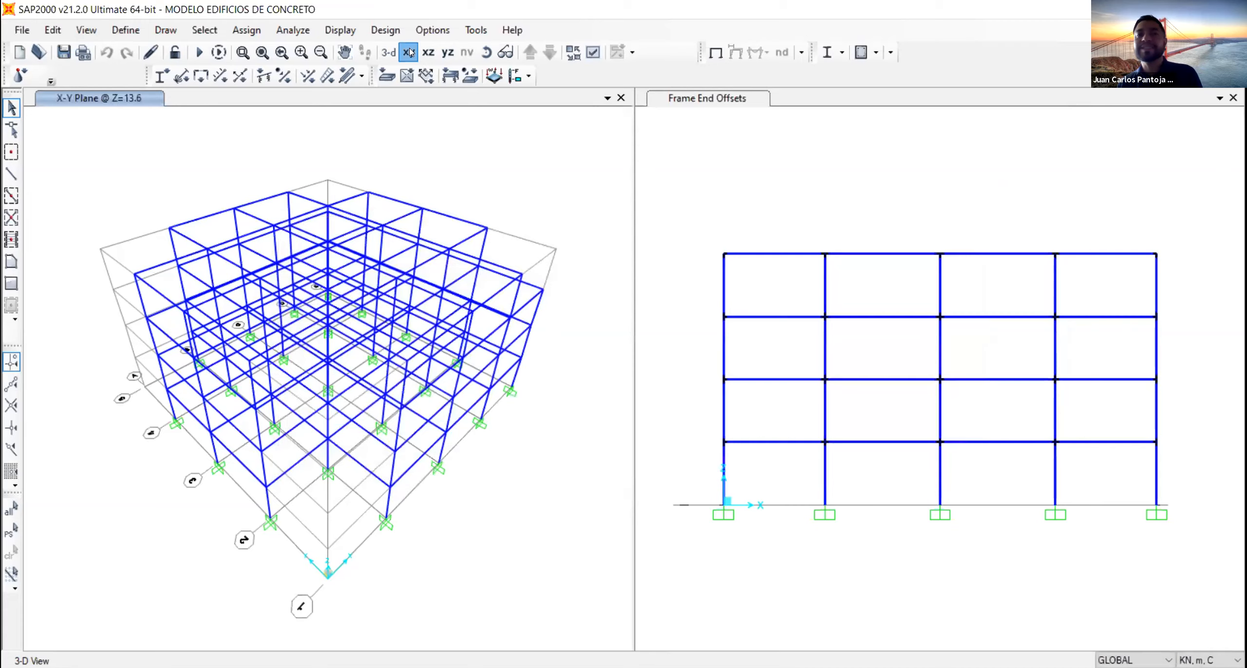
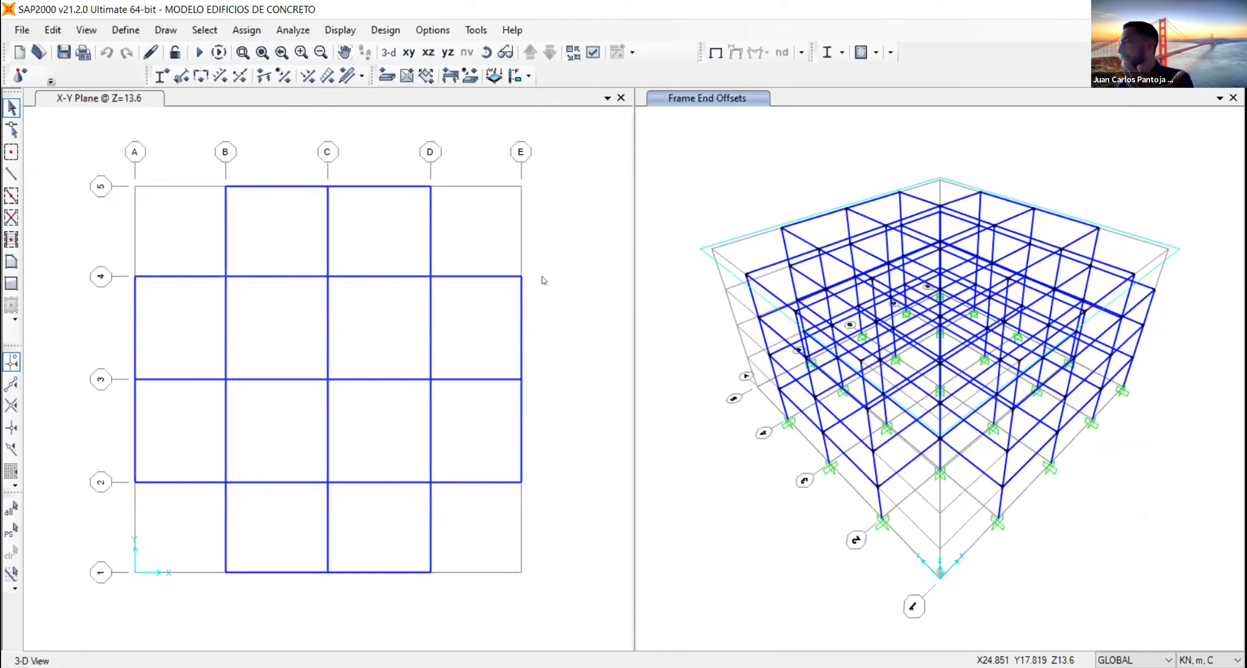
- Isolate the beams of the Z=13.6 floor in the 3-D view, hiding the rest of the structure
{"action": "left_click", "coordinate": [556, 242]}
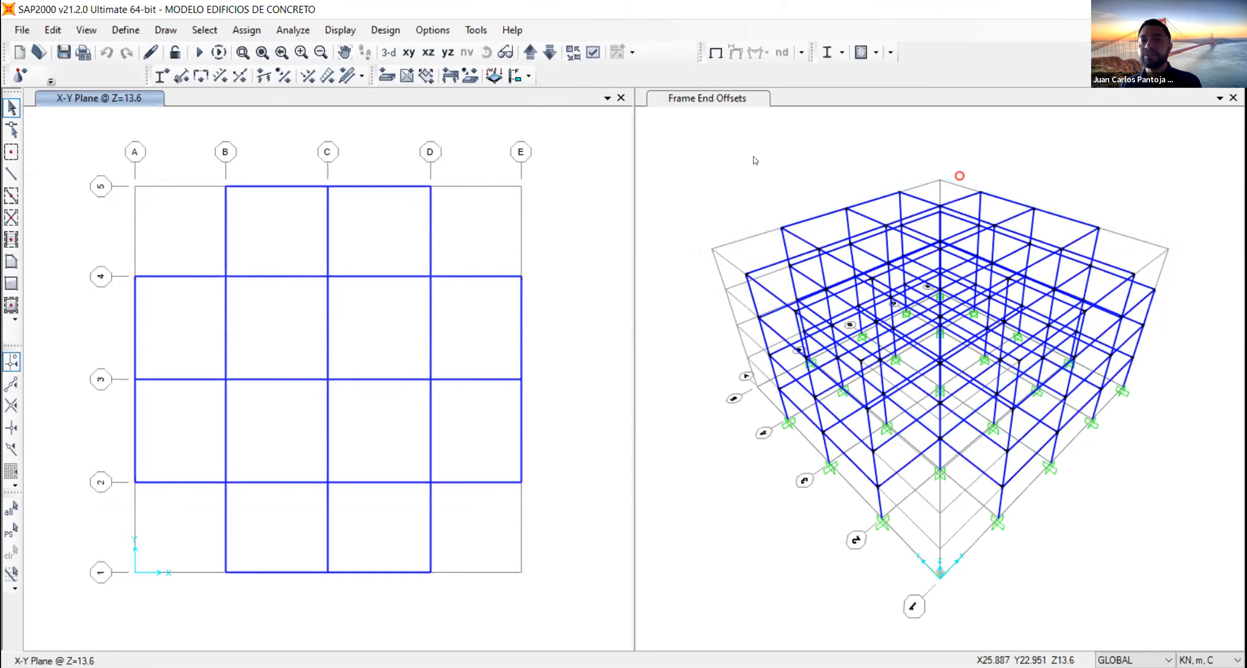
{"action": "left_click", "coordinate": [772, 152]}
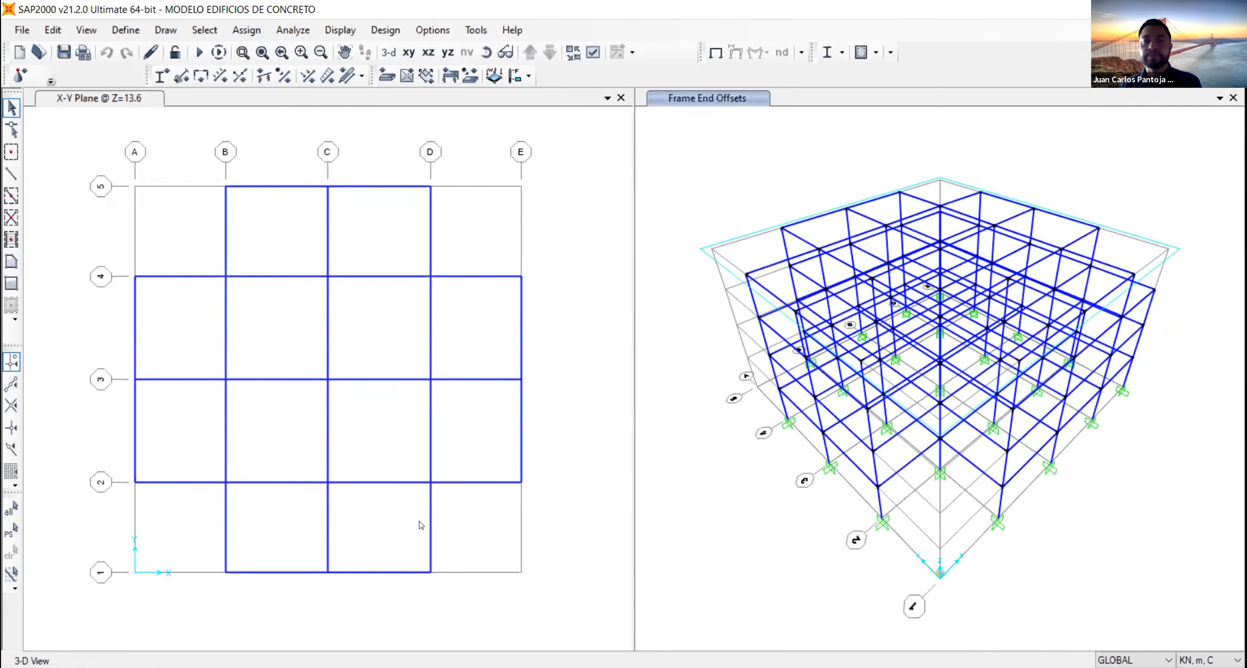
{"action": "left_click_drag", "start_coordinate": [78, 137], "coordinate": [572, 617]}
{"action": "right_click", "coordinate": [1122, 160]}
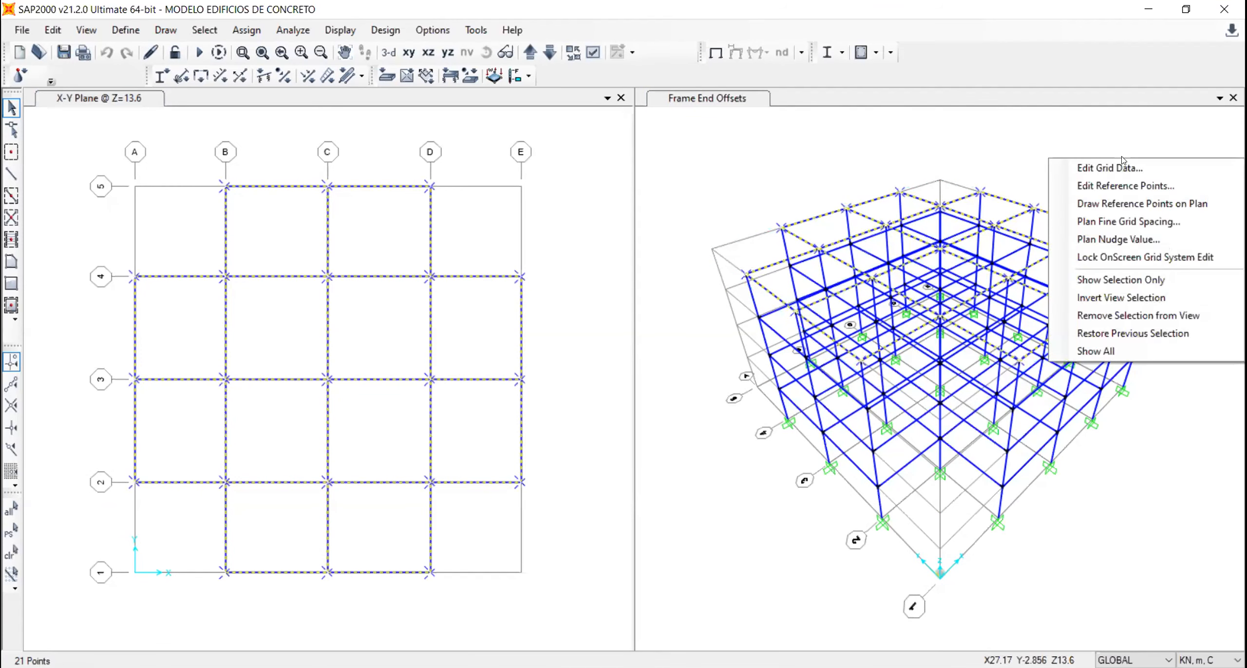
{"action": "left_click", "coordinate": [1128, 317]}
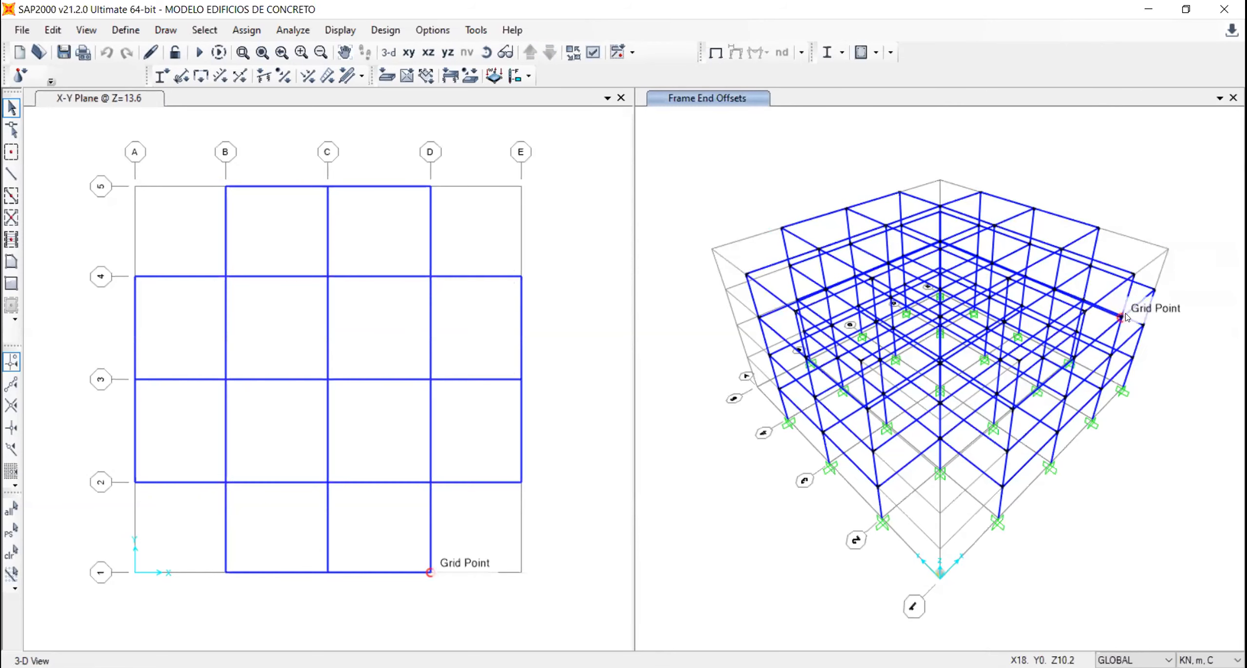
{"action": "right_click", "coordinate": [989, 135]}
{"action": "left_click", "coordinate": [1061, 284]}
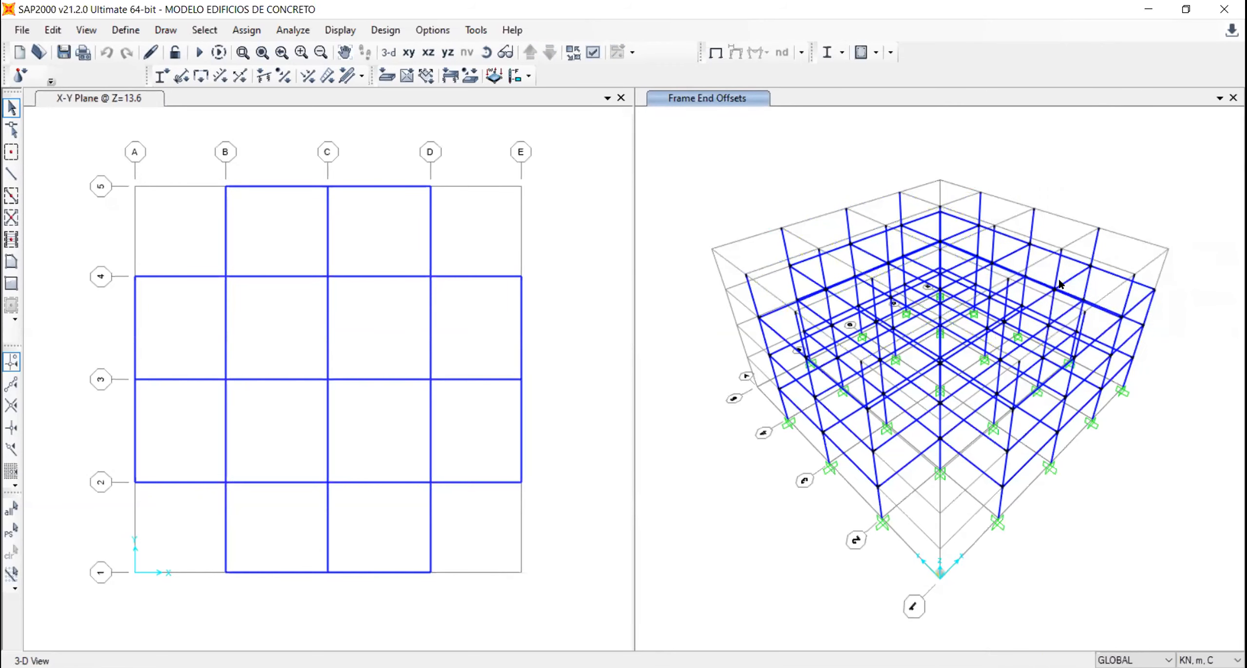
{"action": "middle_click_drag", "start_coordinate": [998, 194], "coordinate": [997, 317]}
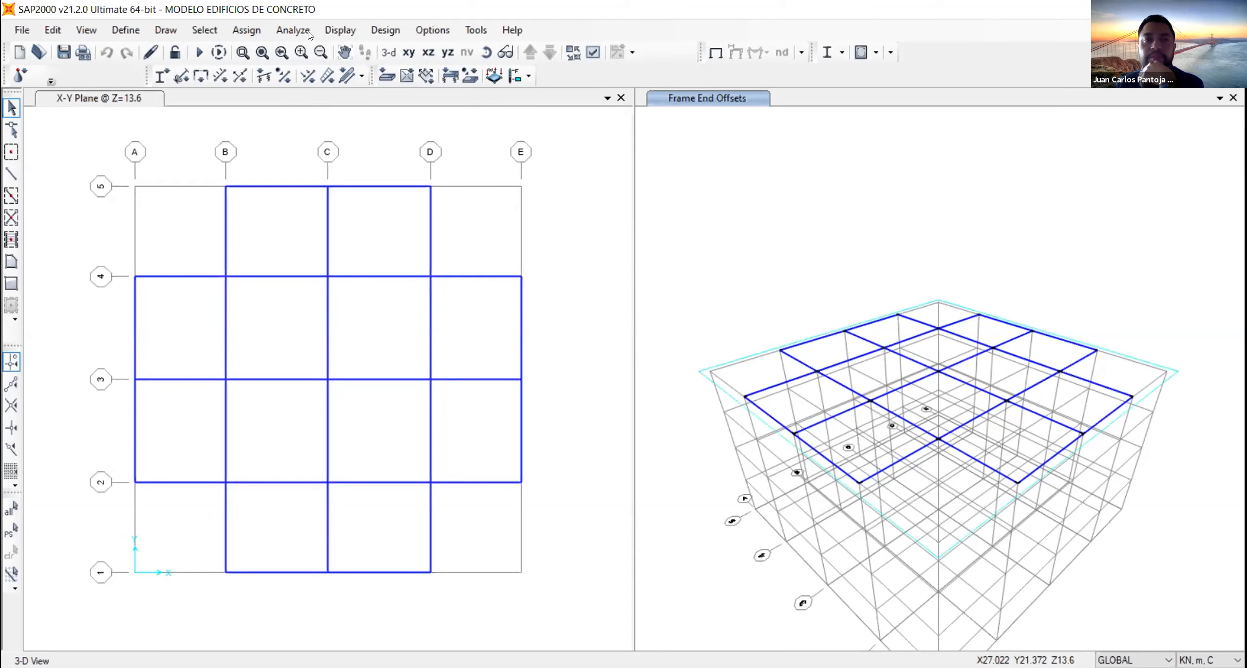
- Display the MUERTA 2 span loading forces with their values on the frame objects in the 3-D view
{"action": "left_click", "coordinate": [339, 30]}
{"action": "mouse_move", "coordinate": [510, 121]}
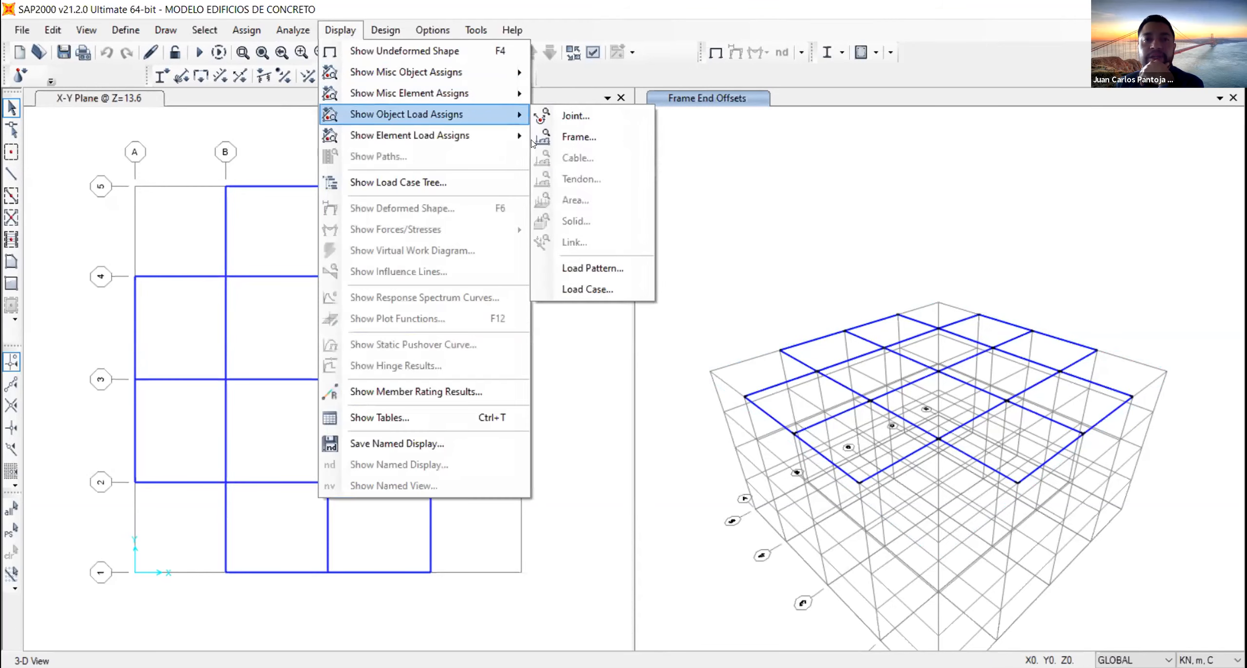
{"action": "left_click", "coordinate": [582, 140]}
{"action": "left_click", "coordinate": [648, 173]}
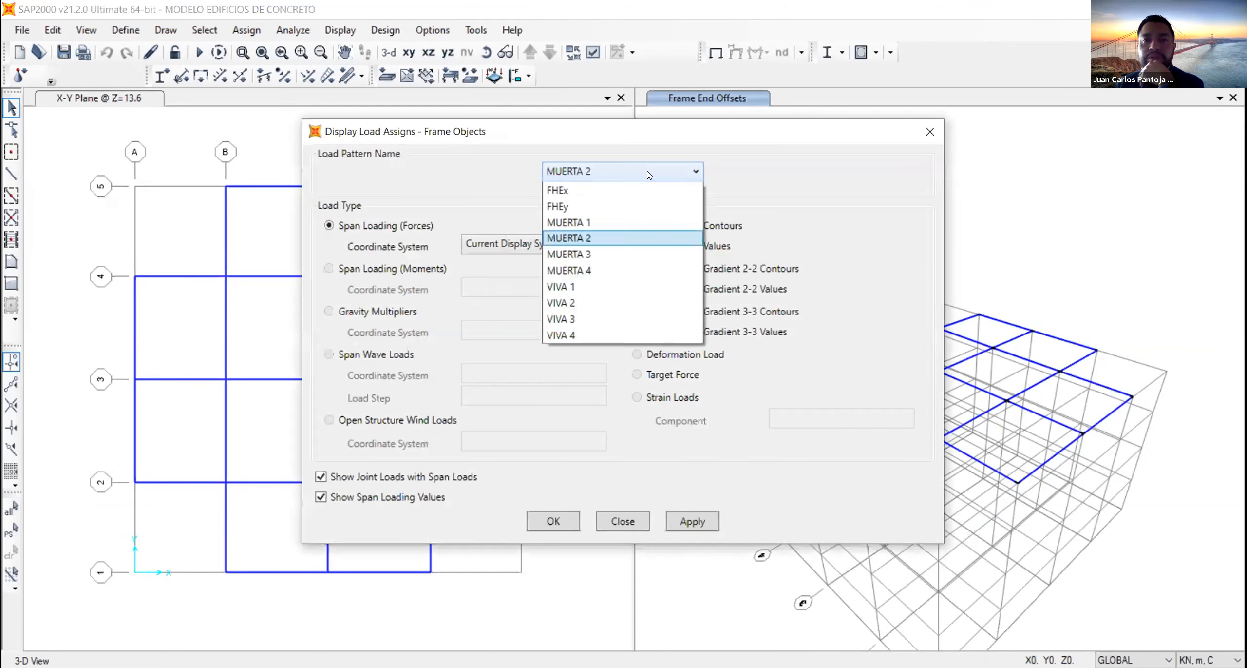
{"action": "left_click", "coordinate": [617, 242]}
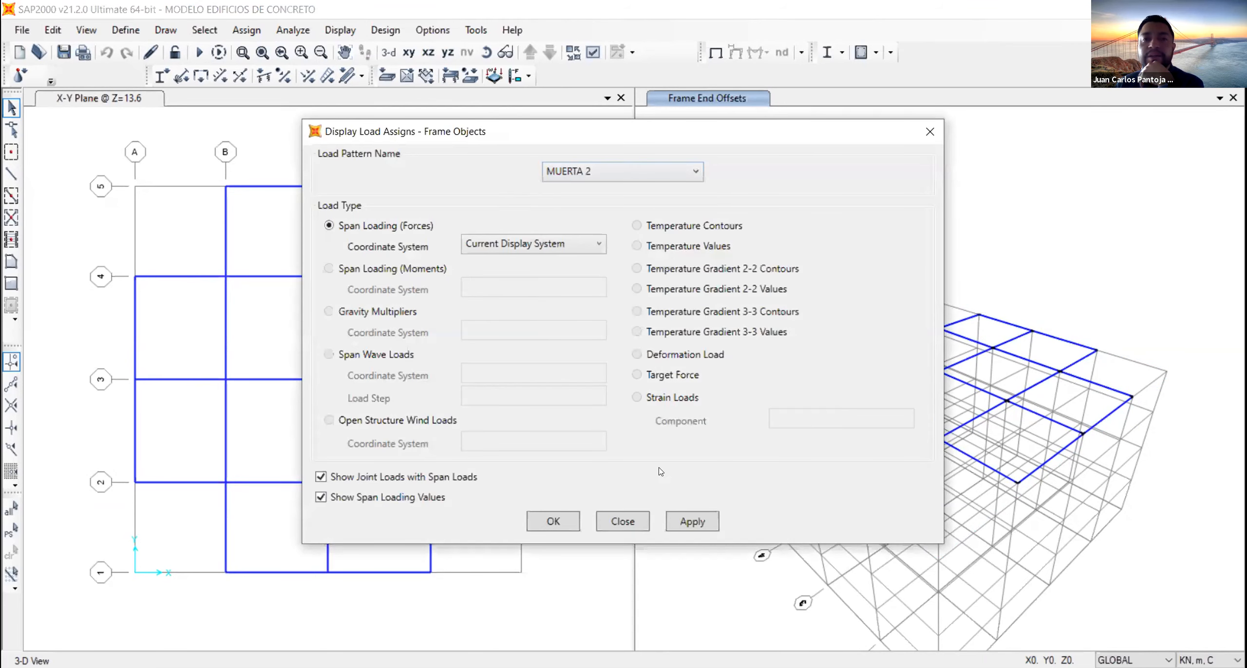
{"action": "left_click", "coordinate": [679, 521]}
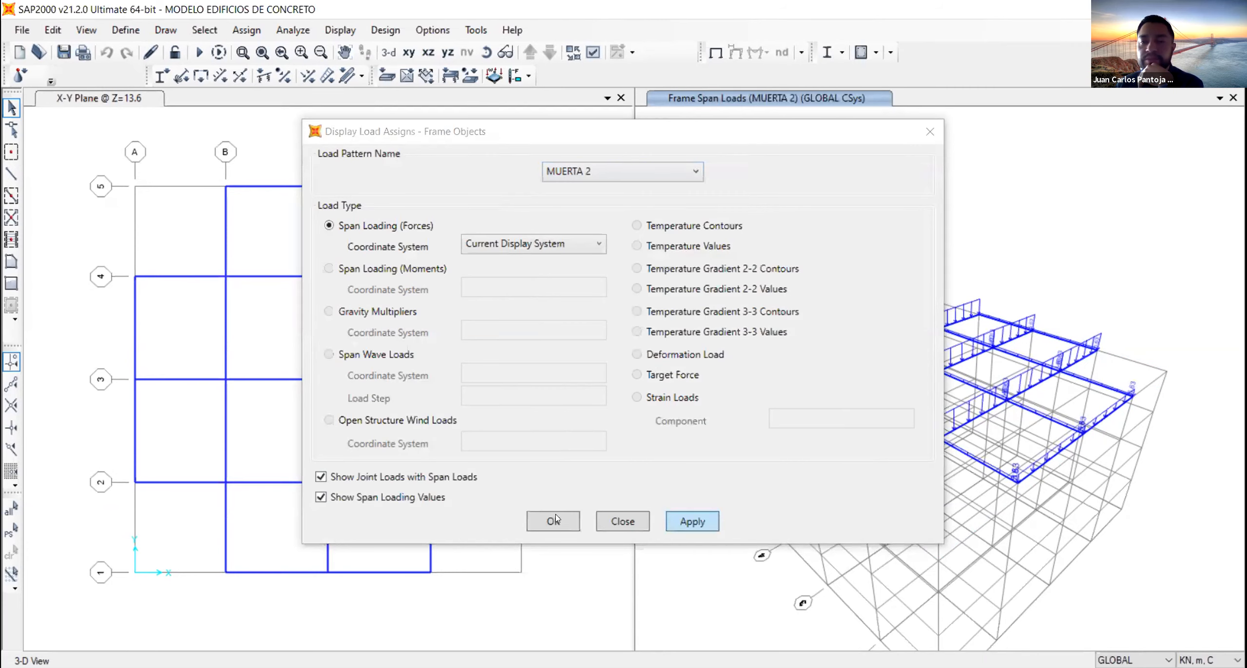
{"action": "left_click", "coordinate": [555, 519]}
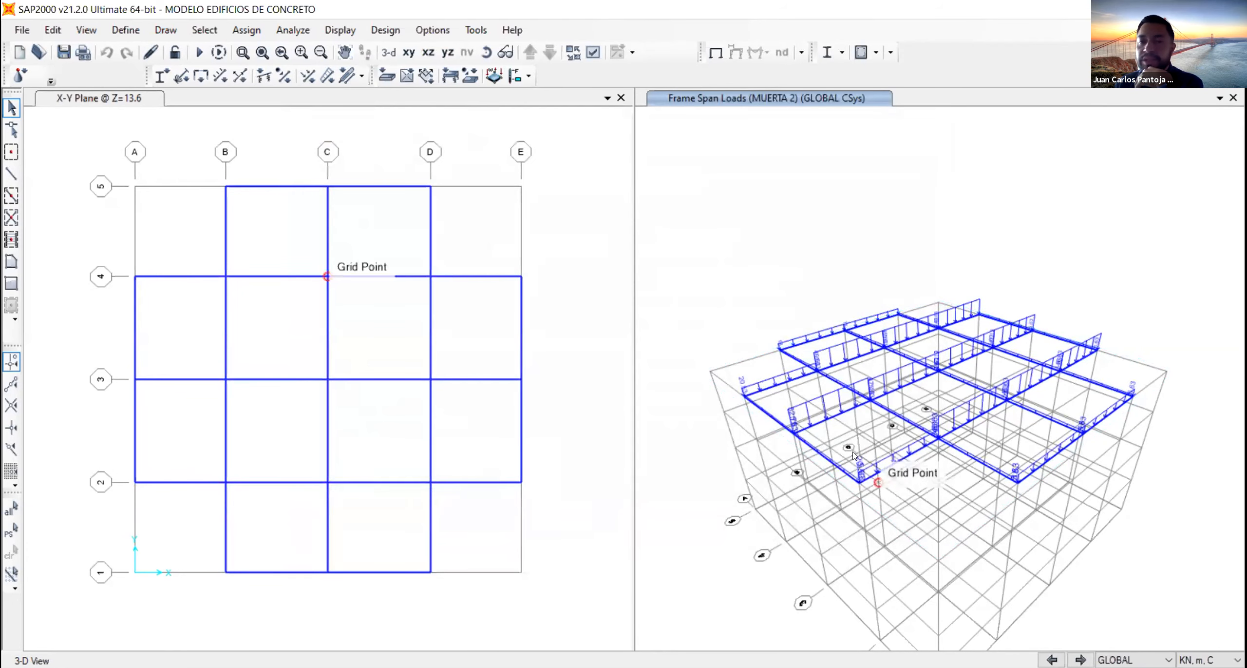
- Hide the grid lines and axes in the 3-D view so only the loaded floor beams are displayed
{"action": "left_click", "coordinate": [87, 29]}
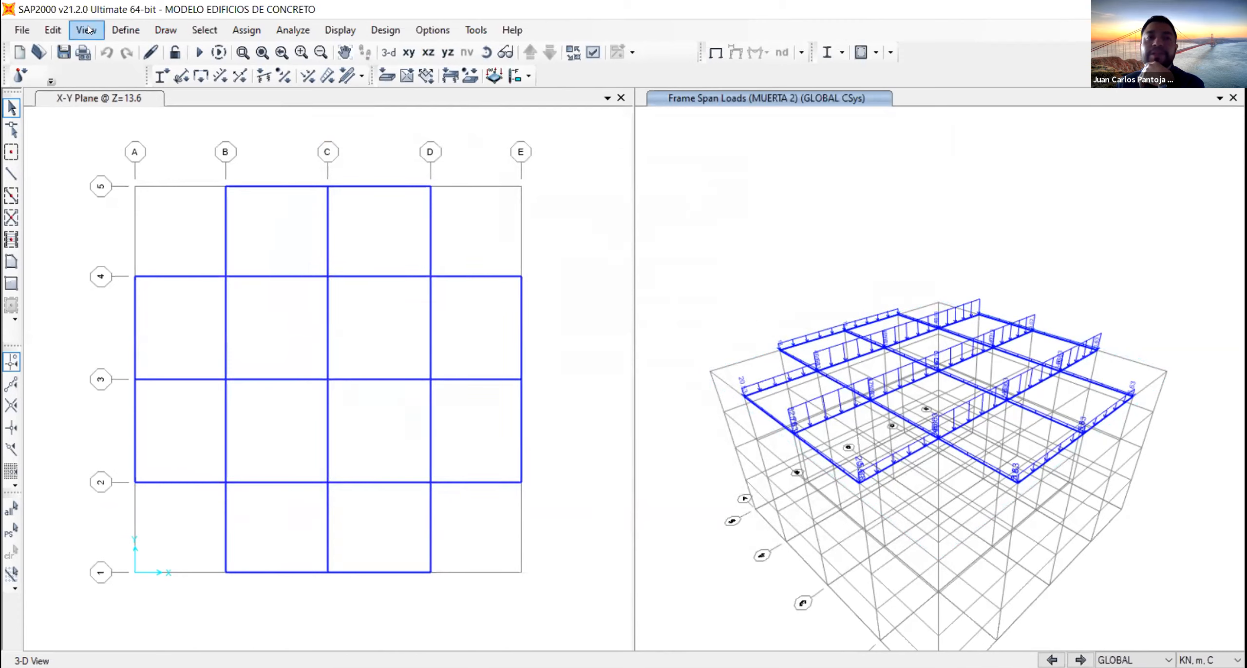
{"action": "left_click", "coordinate": [86, 29]}
{"action": "left_click", "coordinate": [139, 330]}
{"action": "left_click", "coordinate": [129, 355]}
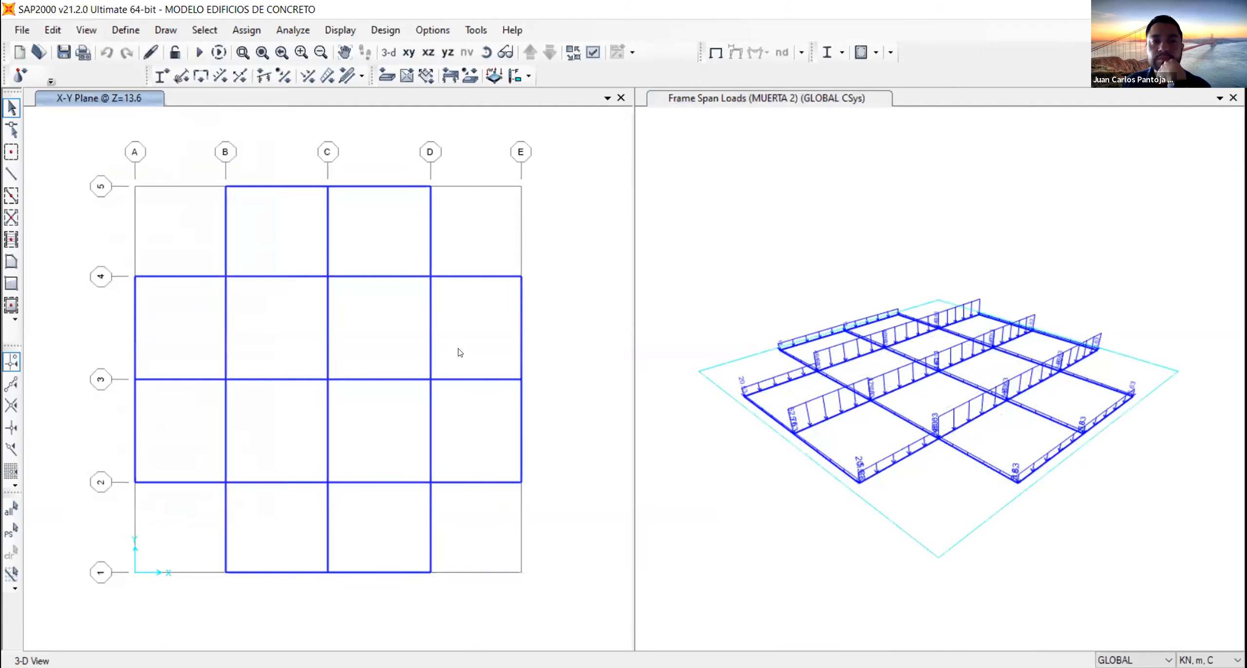
{"action": "left_click", "coordinate": [913, 516]}
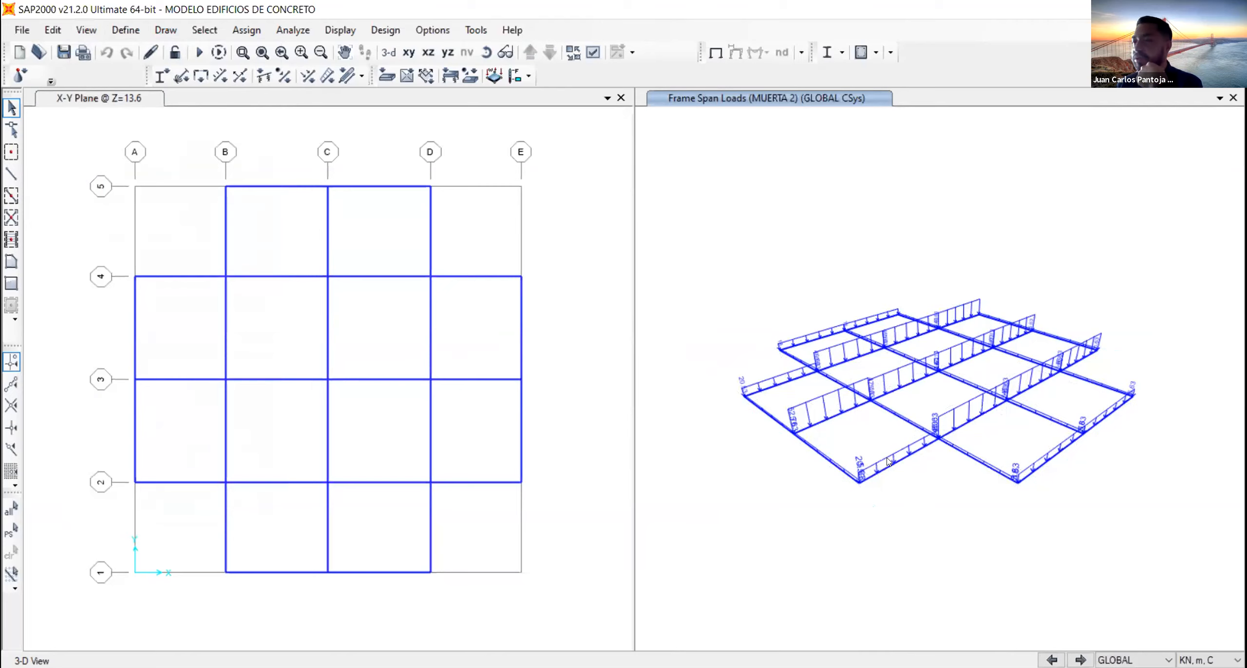
{"action": "middle_click_drag", "start_coordinate": [922, 419], "coordinate": [925, 471]}
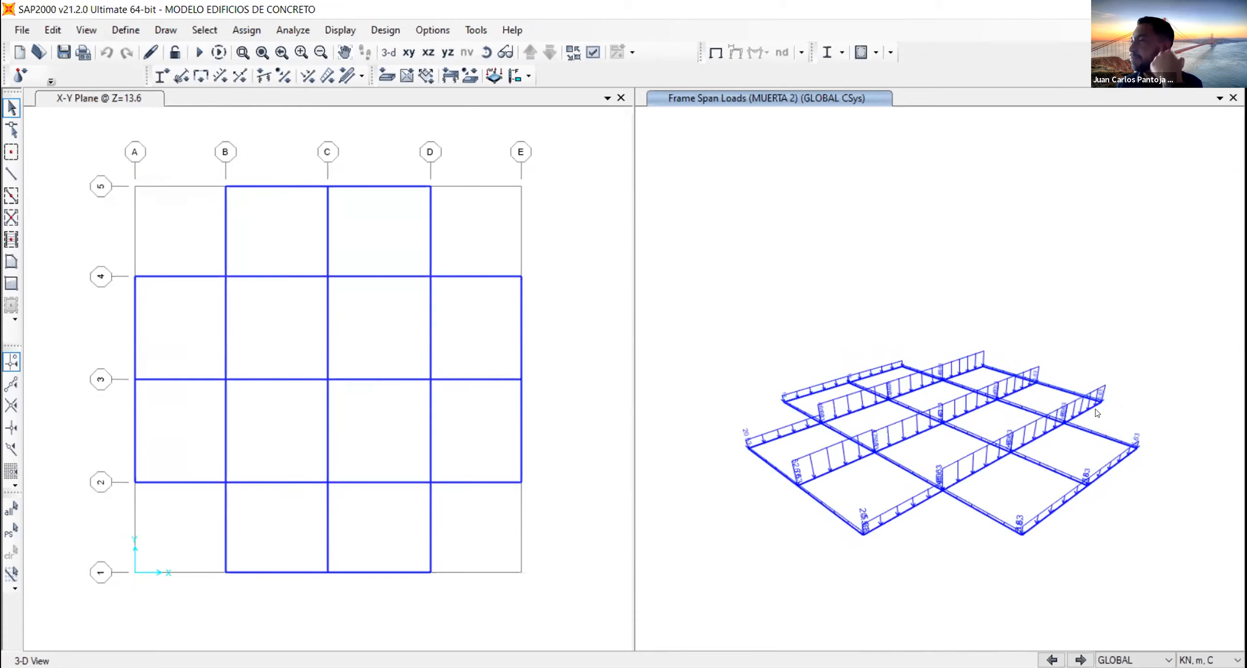
- Assign a uniform MUERTA 2 gravity load of 20.53 kN/m to the D–E beams on grids 2 and 4, replacing existing loads
{"action": "left_click_drag", "start_coordinate": [480, 505], "coordinate": [460, 463]}
{"action": "left_click_drag", "start_coordinate": [503, 314], "coordinate": [464, 234]}
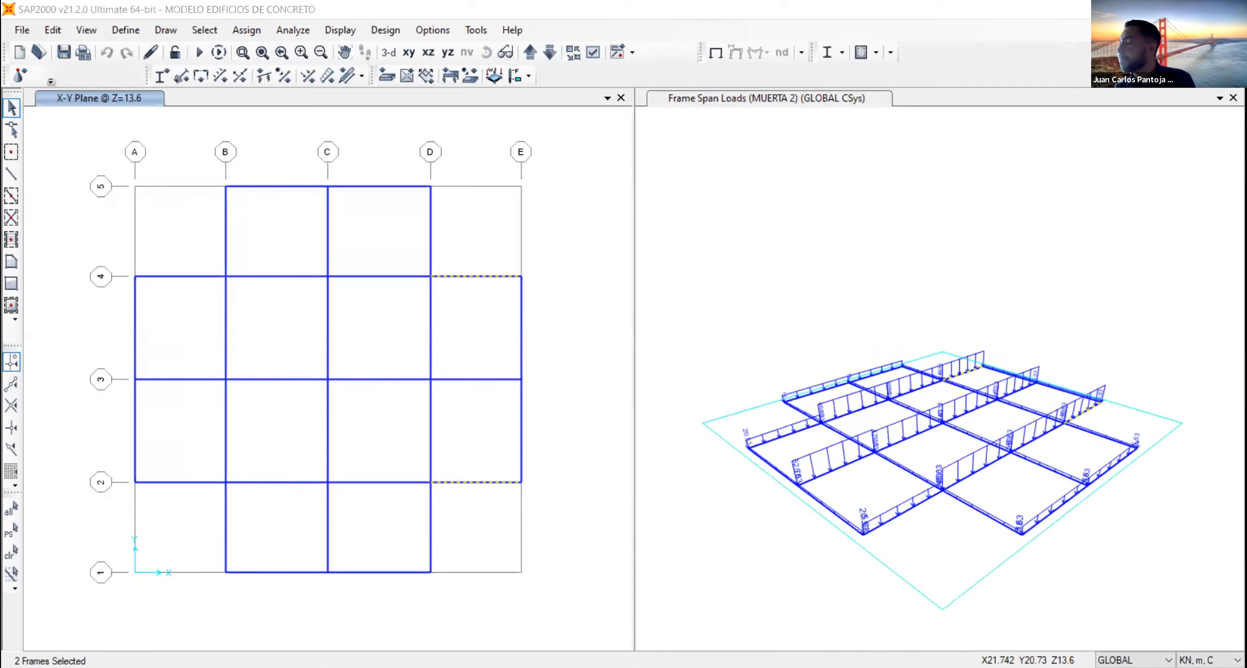
{"action": "left_click", "coordinate": [780, 263]}
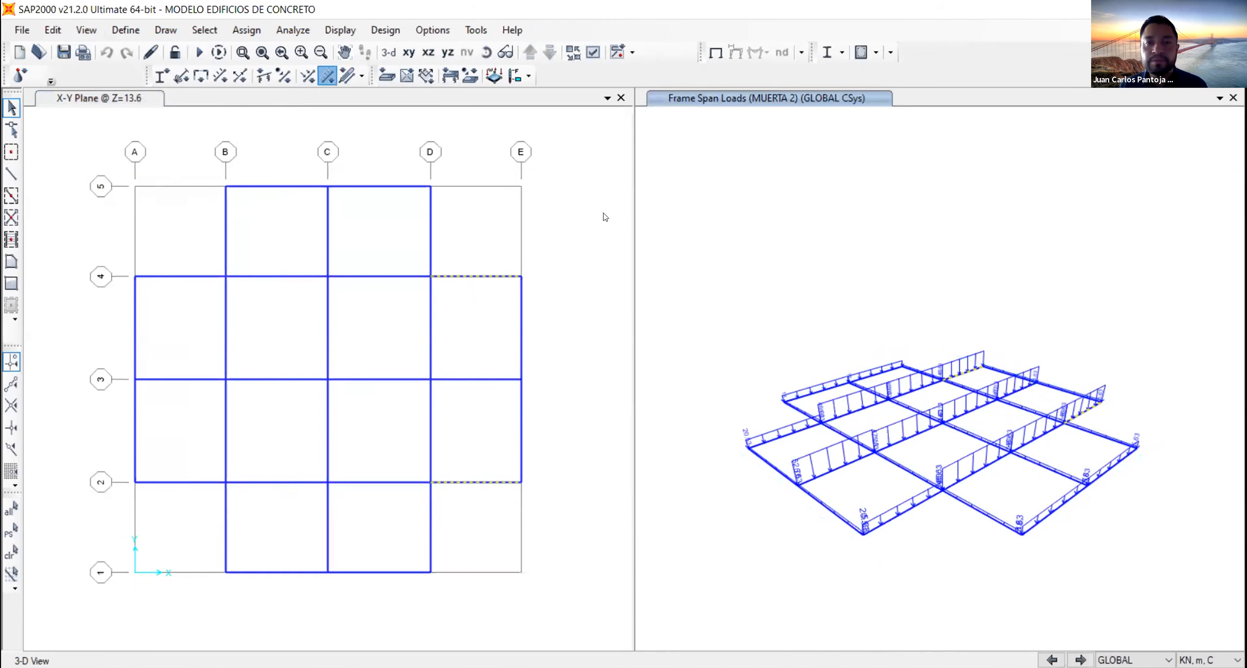
{"action": "left_click", "coordinate": [569, 211]}
{"action": "left_click", "coordinate": [572, 281]}
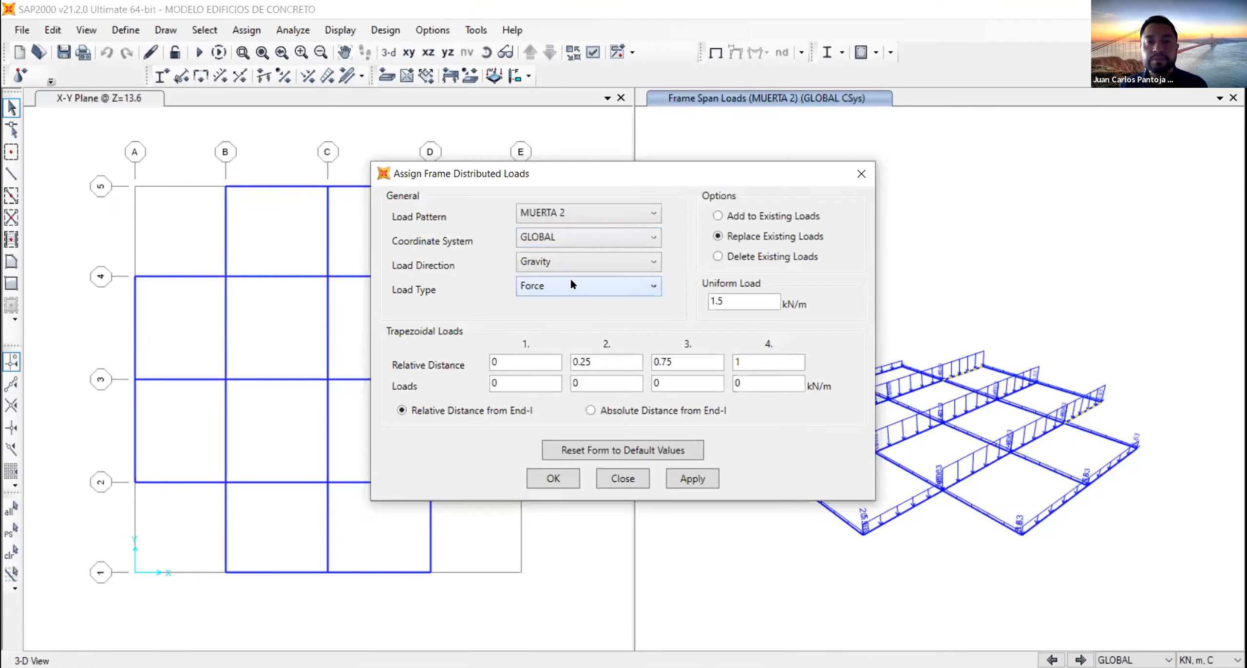
{"action": "double_click", "coordinate": [744, 297]}
{"action": "left_click", "coordinate": [719, 236]}
{"action": "double_click", "coordinate": [742, 295]}
{"action": "type", "text": "20.53"}
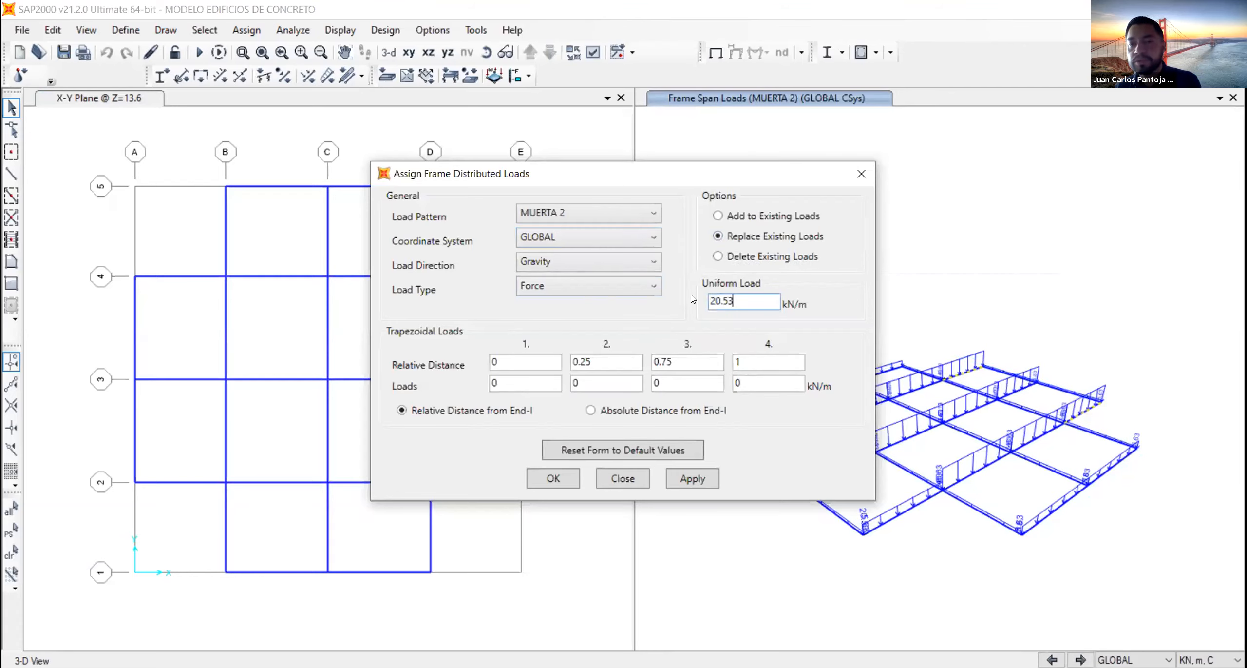
{"action": "left_click", "coordinate": [687, 478]}
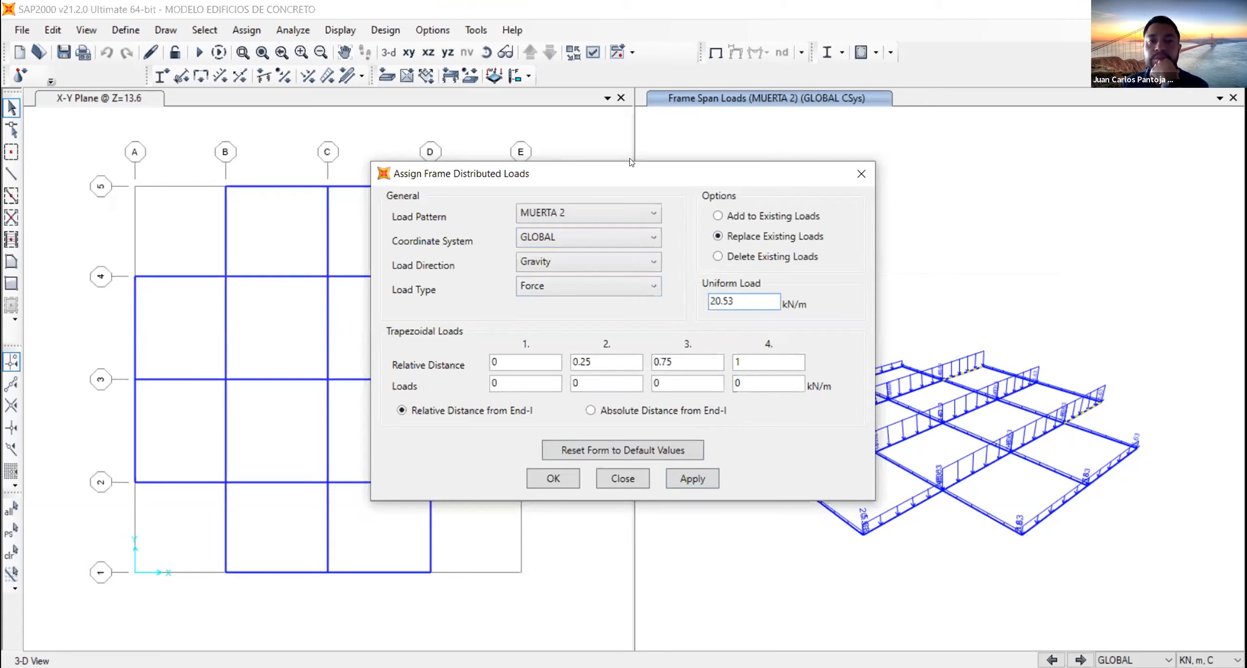
{"action": "left_click_drag", "start_coordinate": [803, 176], "coordinate": [1116, 186]}
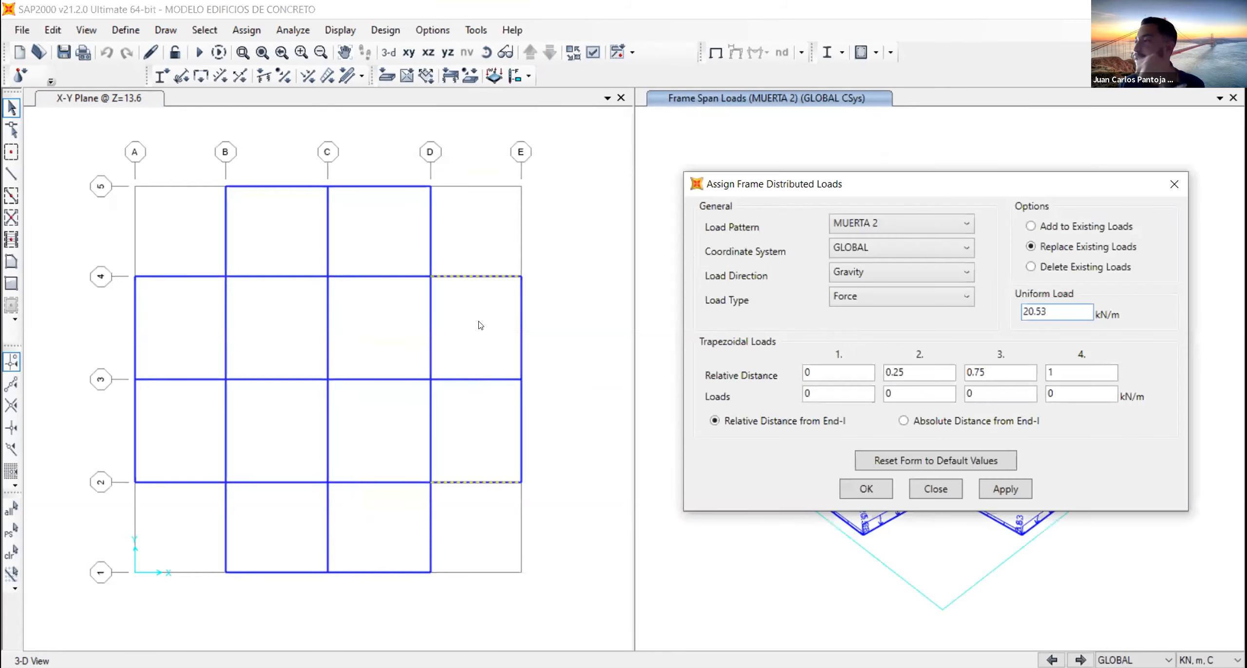
{"action": "left_click", "coordinate": [1008, 488]}
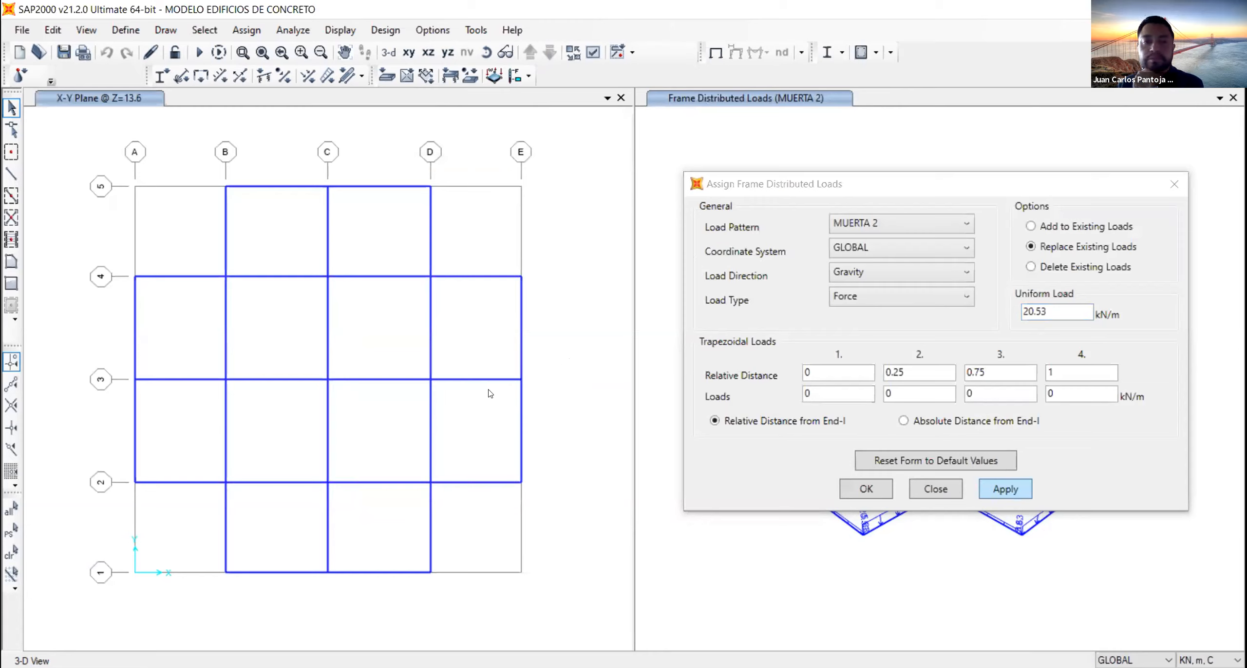
- Assign a uniform MUERTA 2 gravity load of 52.76 kN/m to the D–E beam on grid 3, replacing existing loads
{"action": "left_click", "coordinate": [475, 348]}
{"action": "left_click", "coordinate": [475, 378]}
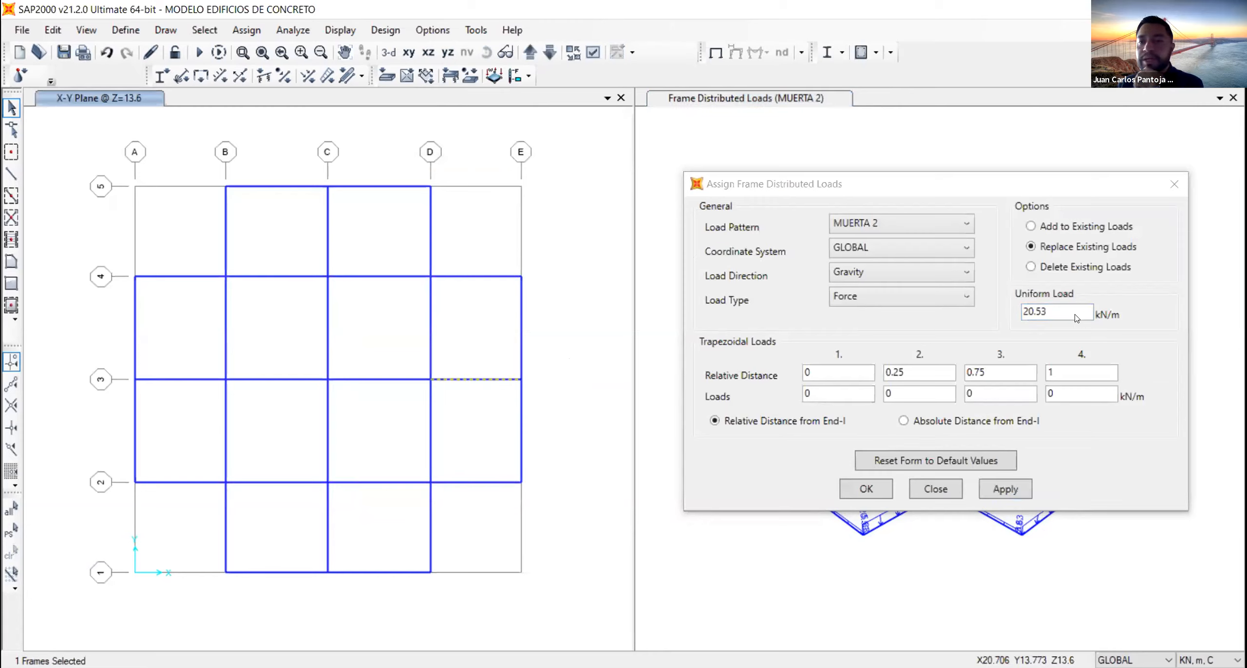
{"action": "double_click", "coordinate": [1055, 311]}
{"action": "type", "text": "52.76"}
{"action": "left_click", "coordinate": [1004, 488]}
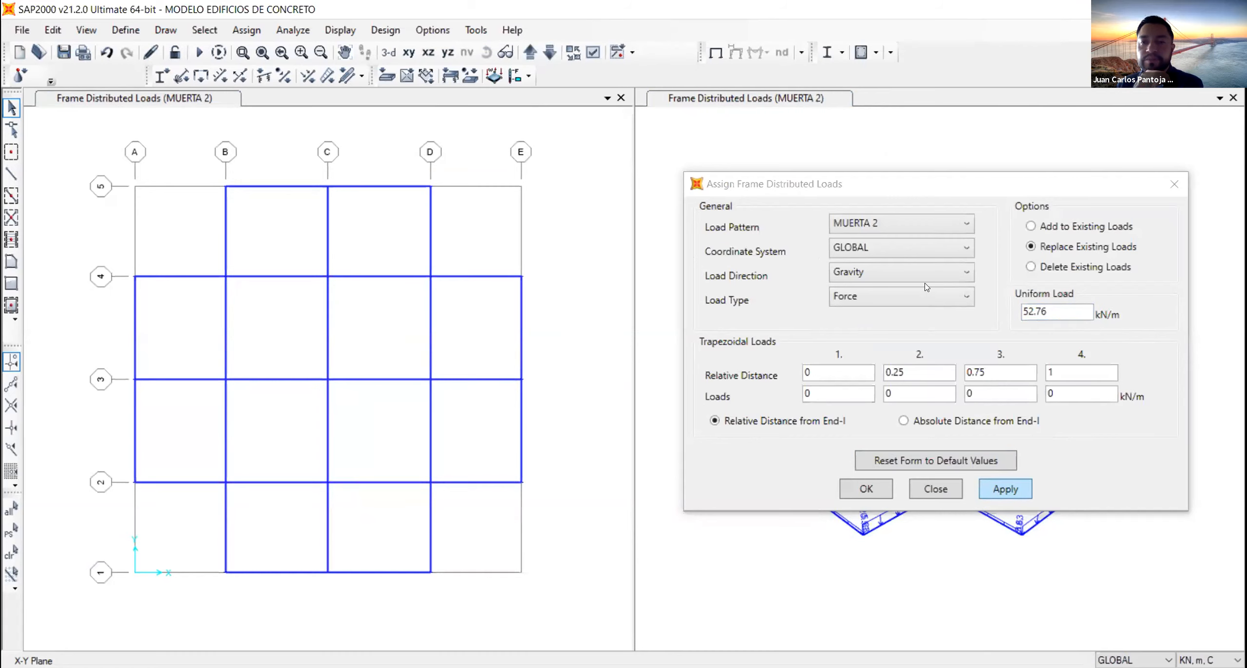
{"action": "left_click", "coordinate": [867, 487]}
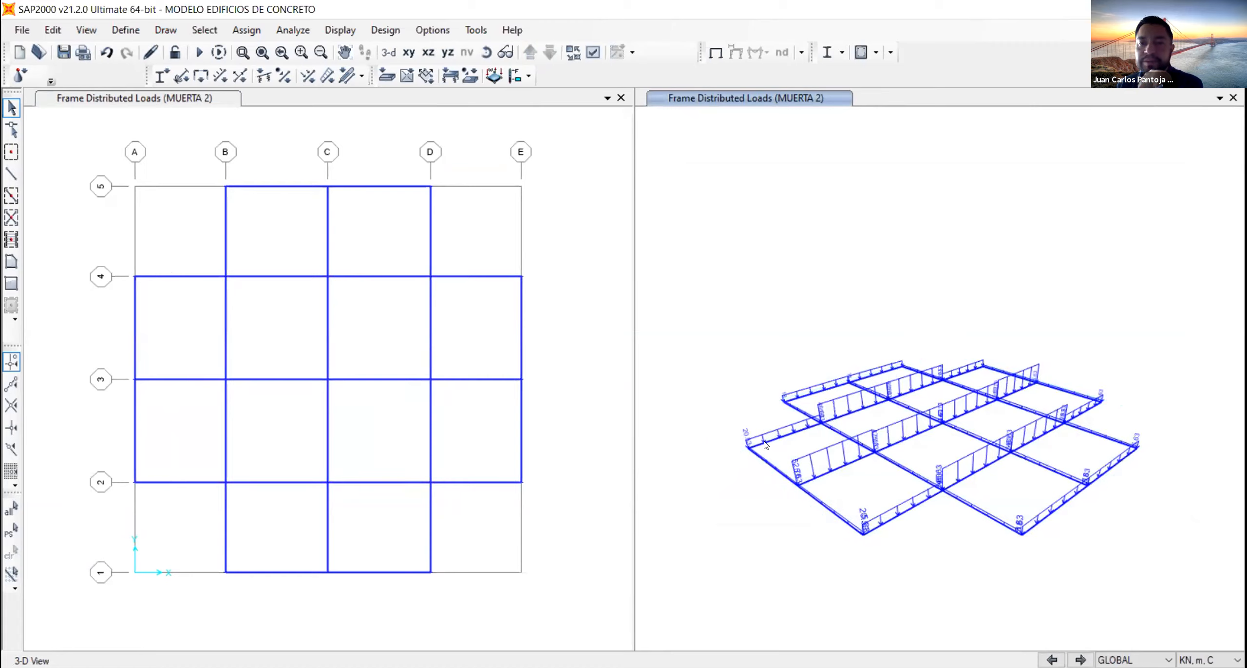
- Examine the MUERTA 2 loads on the floor beams up close in the 3-D view with object shrink turned on
{"action": "scroll", "coordinate": [768, 438], "scroll_direction": "up", "scroll_amount": 2}
{"action": "scroll", "coordinate": [926, 443], "scroll_direction": "up", "scroll_amount": 1}
{"action": "scroll", "coordinate": [1004, 404], "scroll_direction": "up", "scroll_amount": 1}
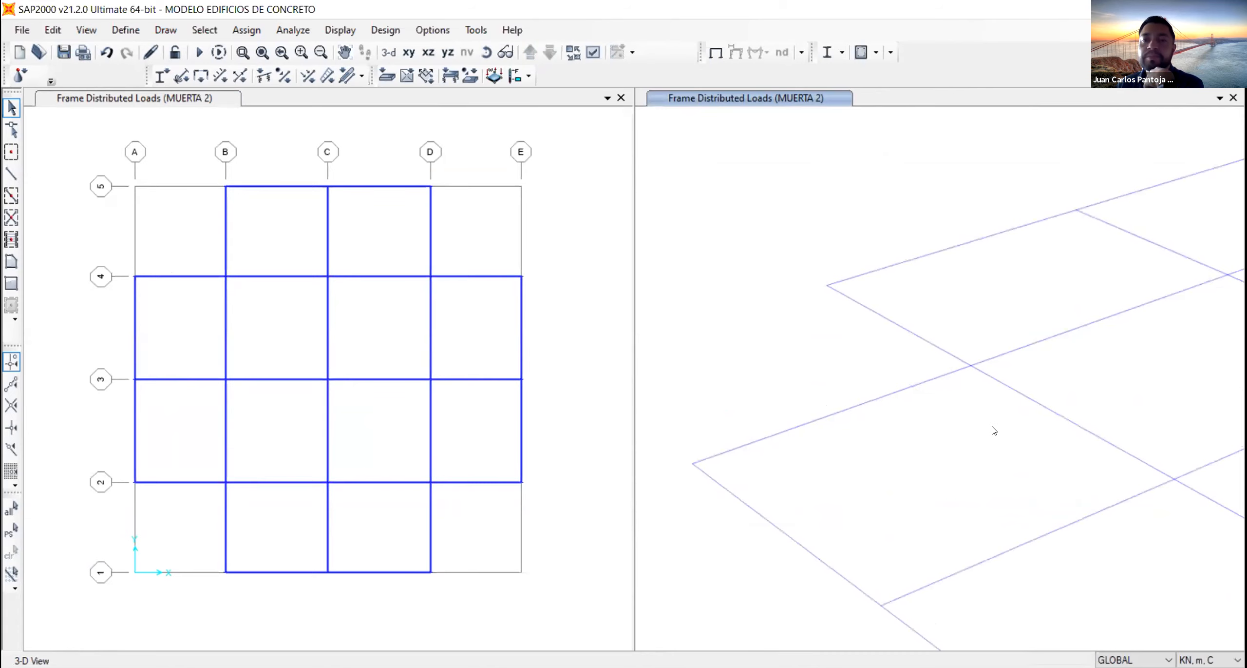
{"action": "scroll", "coordinate": [994, 429], "scroll_direction": "up", "scroll_amount": 1}
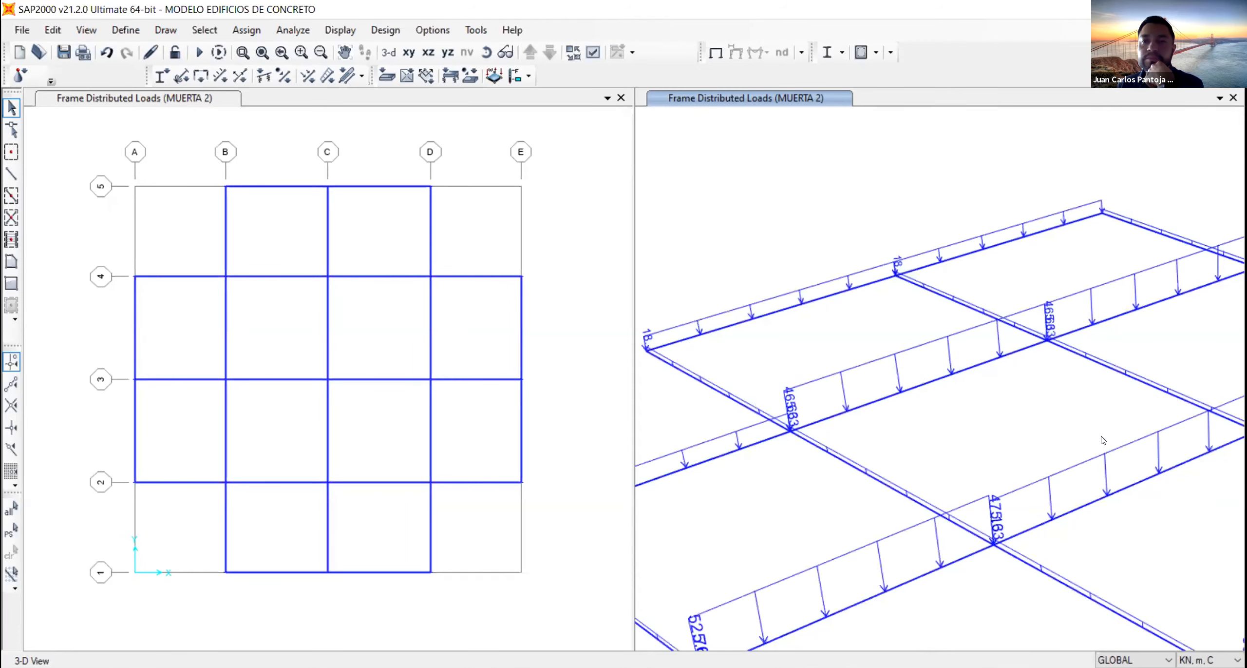
{"action": "scroll", "coordinate": [1107, 441], "scroll_direction": "down", "scroll_amount": 1}
{"action": "scroll", "coordinate": [1108, 441], "scroll_direction": "down", "scroll_amount": 1}
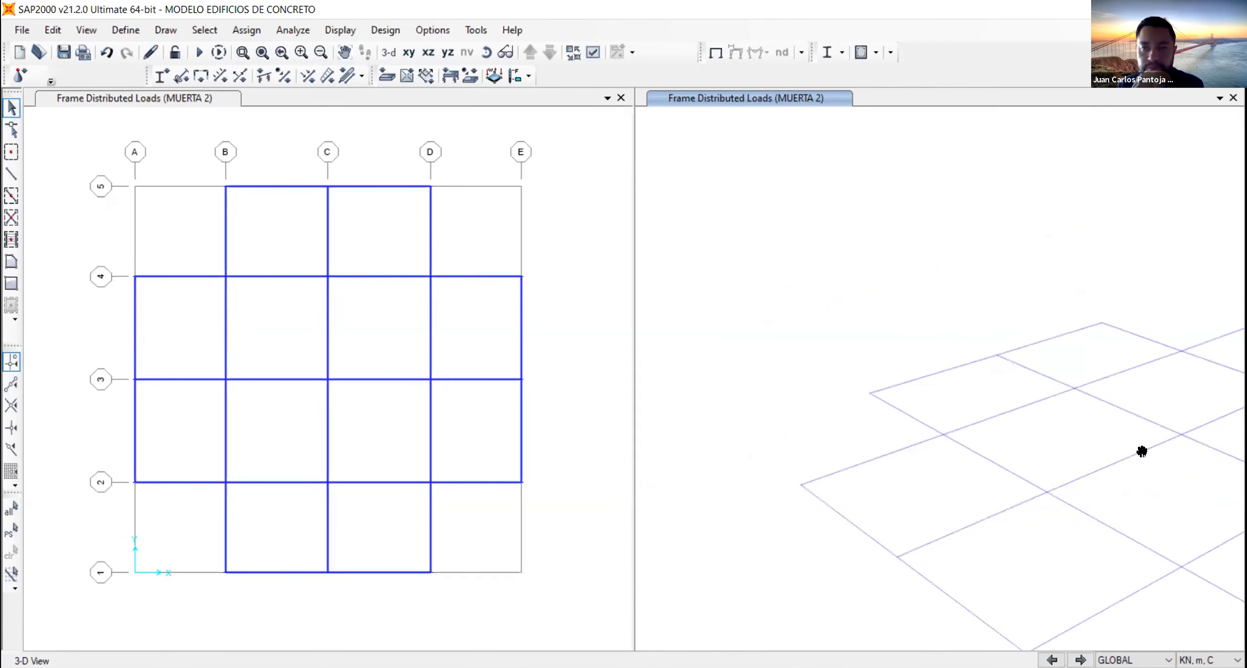
{"action": "left_click_drag", "start_coordinate": [1086, 451], "coordinate": [997, 431]}
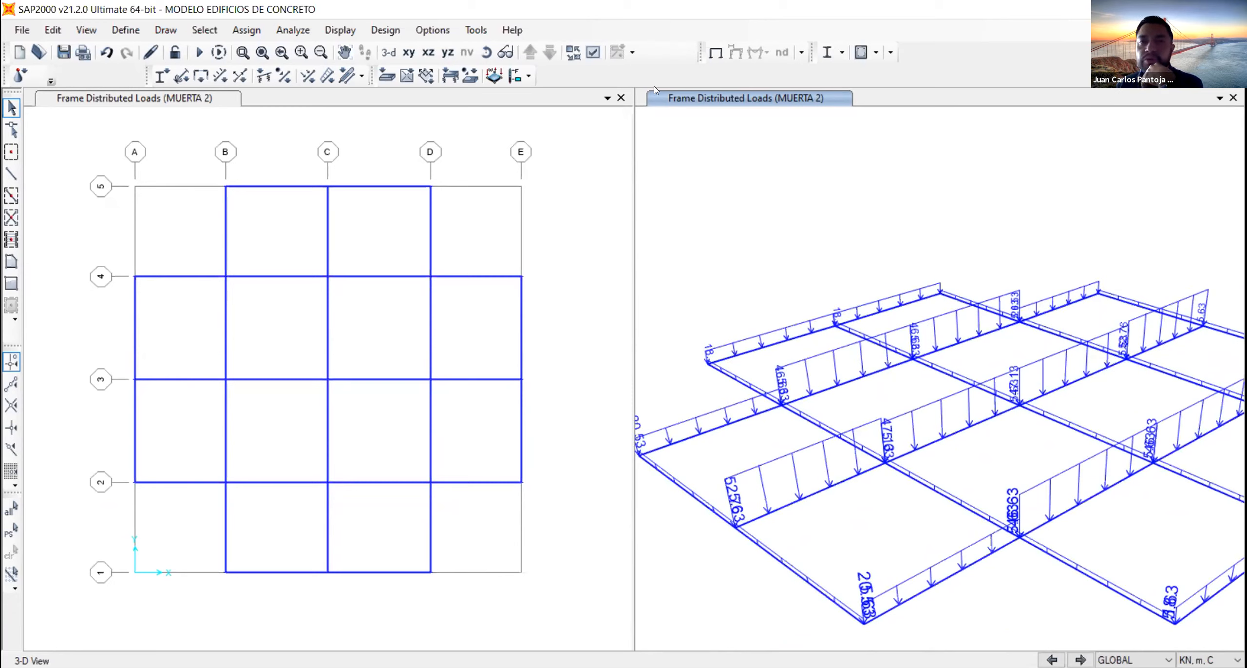
{"action": "left_click", "coordinate": [574, 57]}
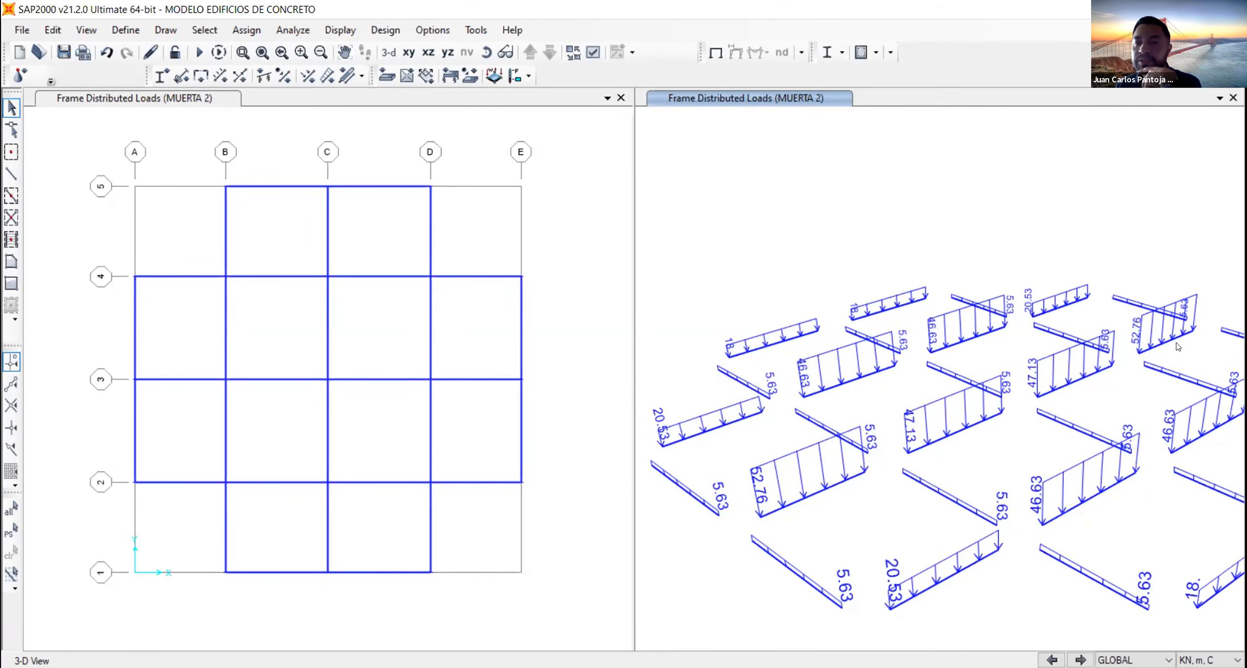
{"action": "middle_click_drag", "start_coordinate": [1172, 378], "coordinate": [1143, 350]}
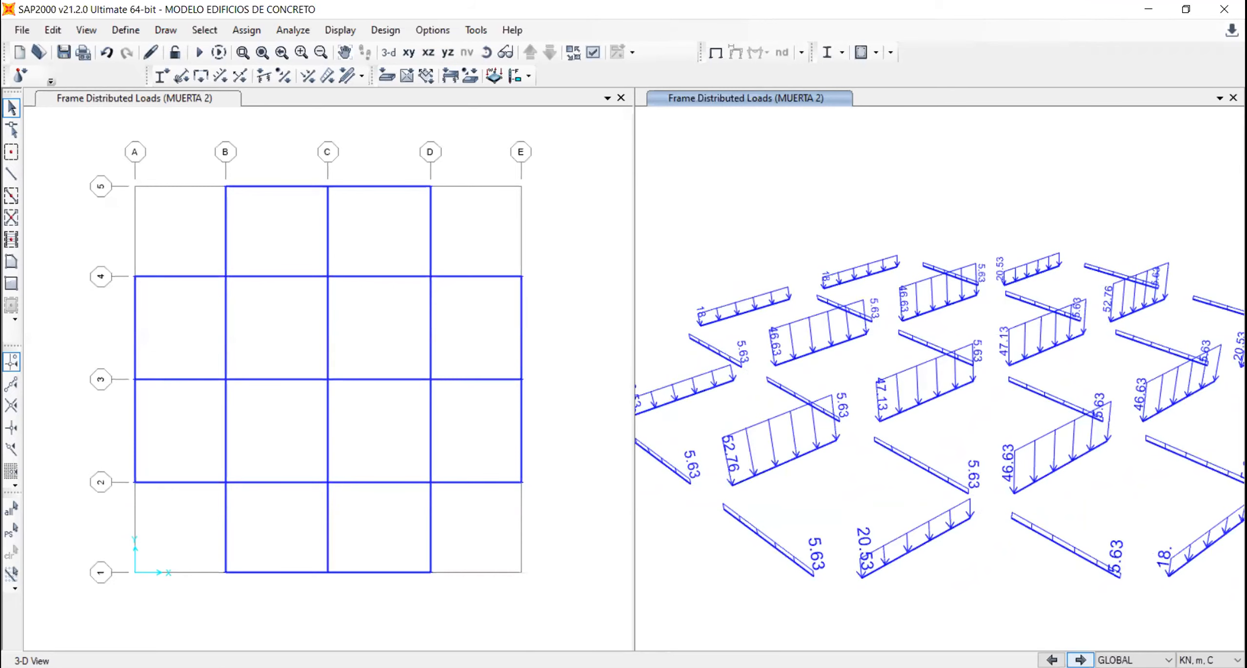
- Display the MUERTA 3 distributed loads in the 3-D view for the whole floor
{"action": "left_click", "coordinate": [1081, 659]}
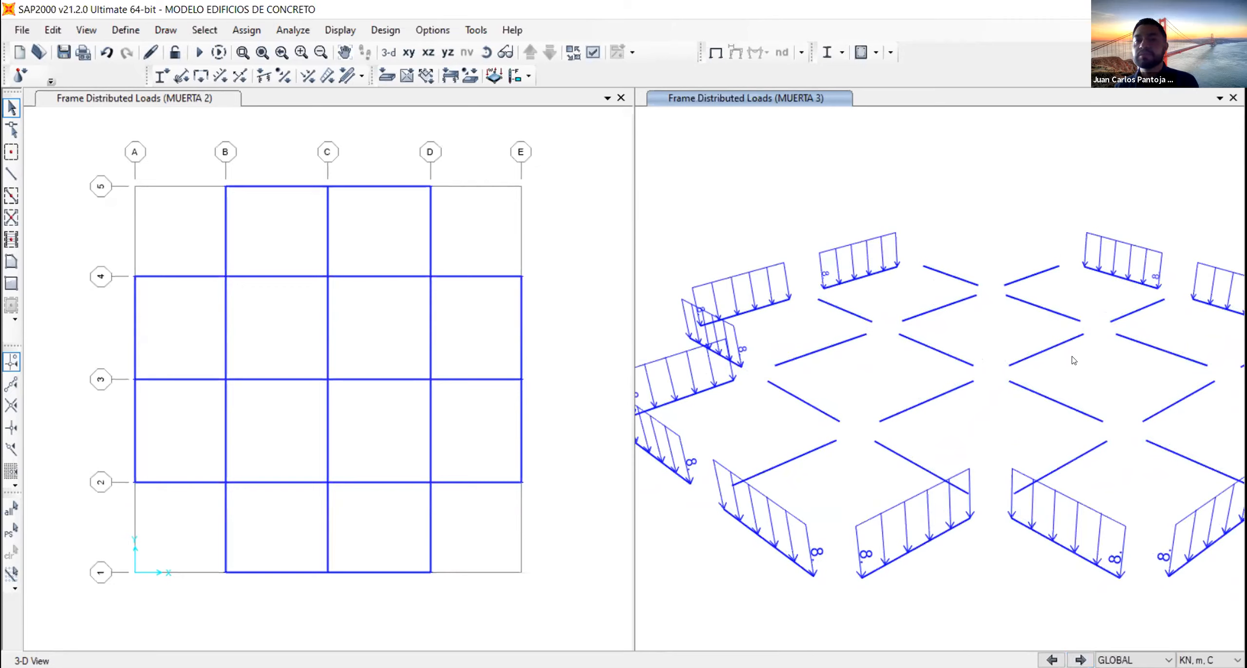
{"action": "scroll", "coordinate": [1074, 359], "scroll_direction": "down", "scroll_amount": 3}
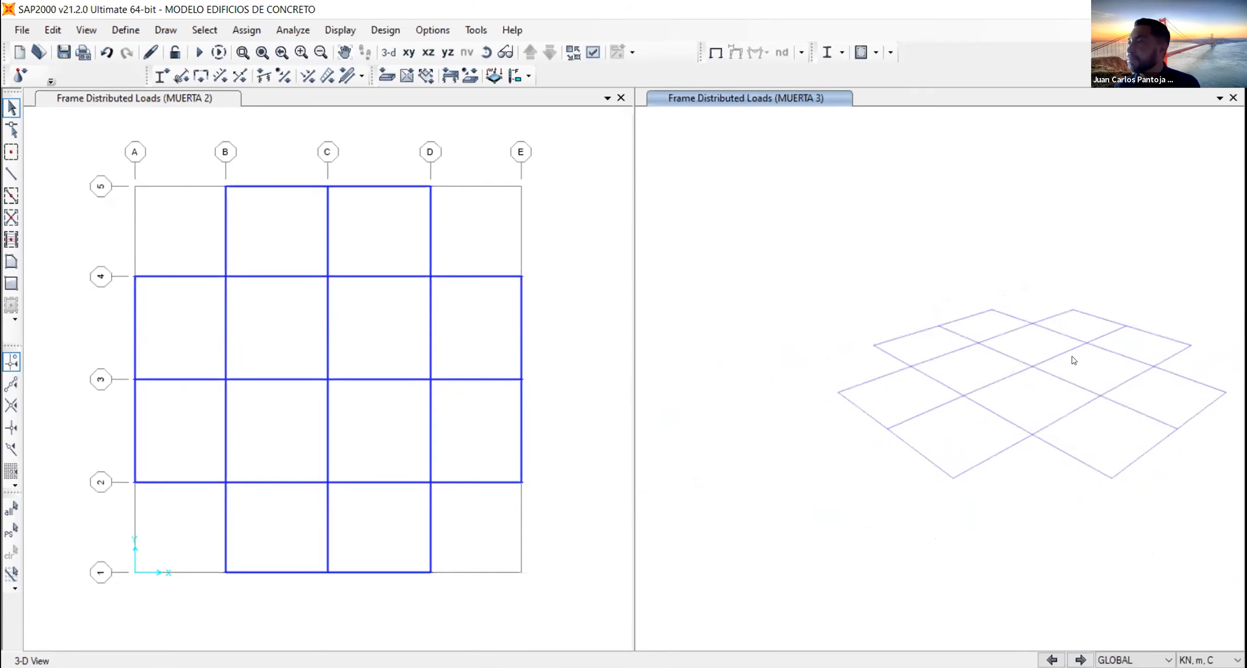
{"action": "middle_click_drag", "start_coordinate": [1066, 353], "coordinate": [874, 419]}
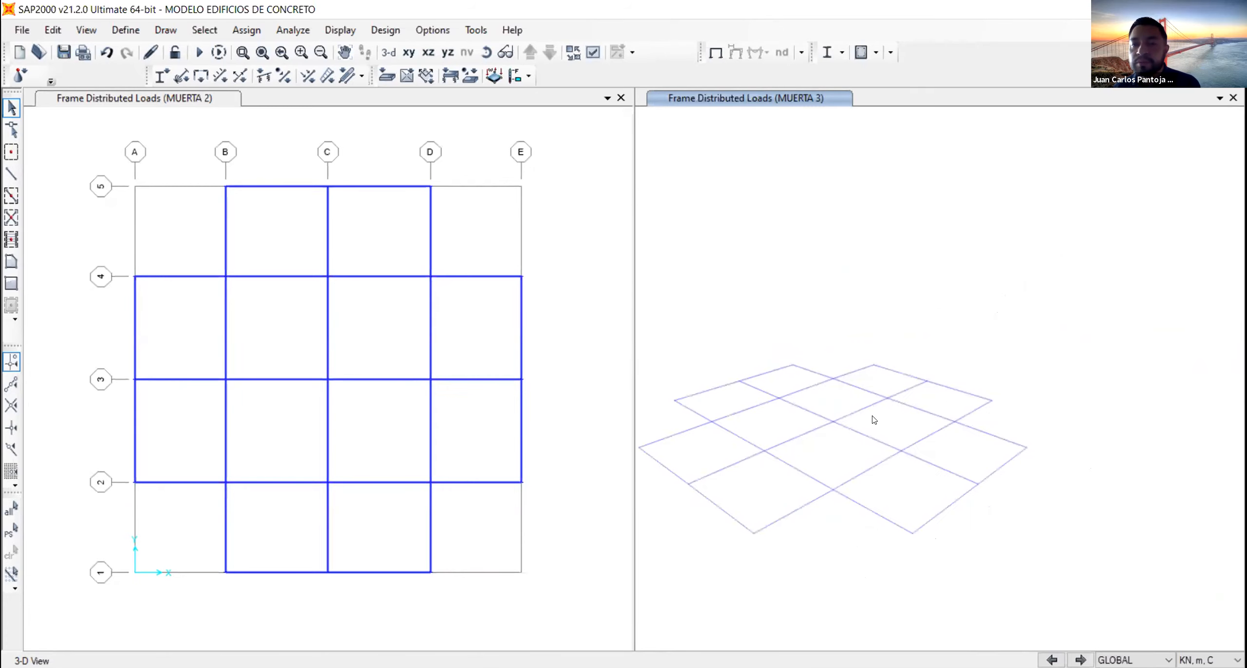
- Assign a uniform MUERTA 3 gravity load of 8 kN/m to the D–E beams on grids 2 and 4 and the grid D beams between 1–2 and 4–5
{"action": "left_click", "coordinate": [847, 376]}
{"action": "left_click", "coordinate": [429, 226]}
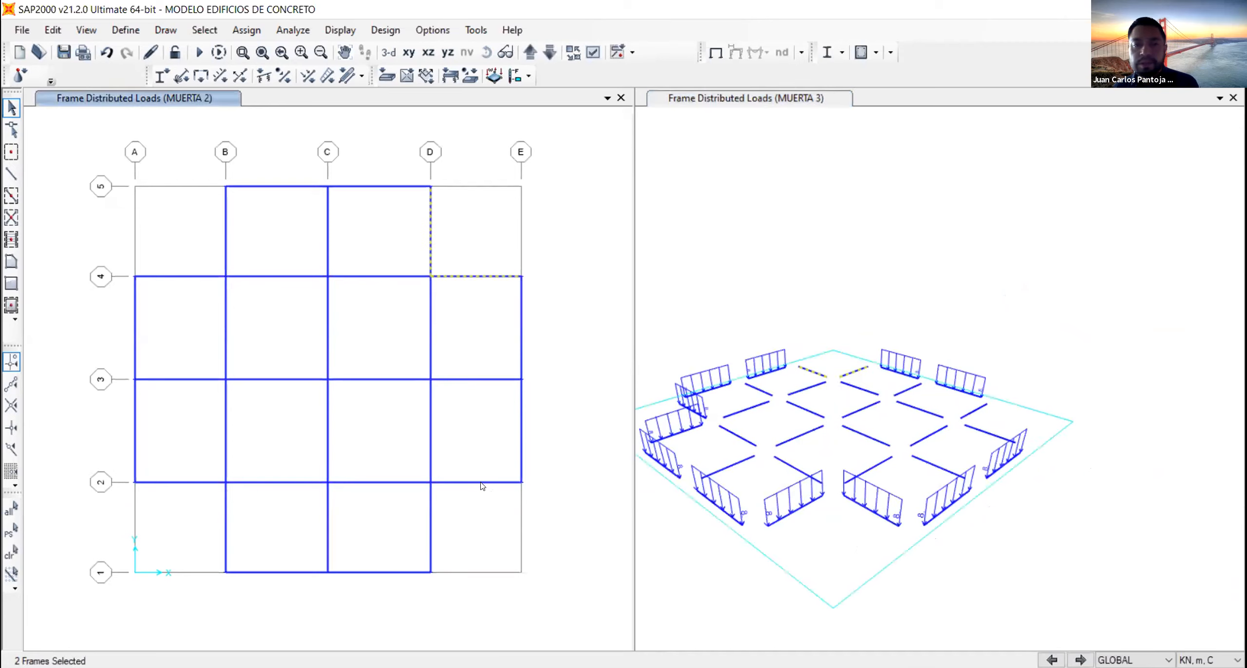
{"action": "left_click", "coordinate": [431, 516]}
{"action": "left_click", "coordinate": [460, 481]}
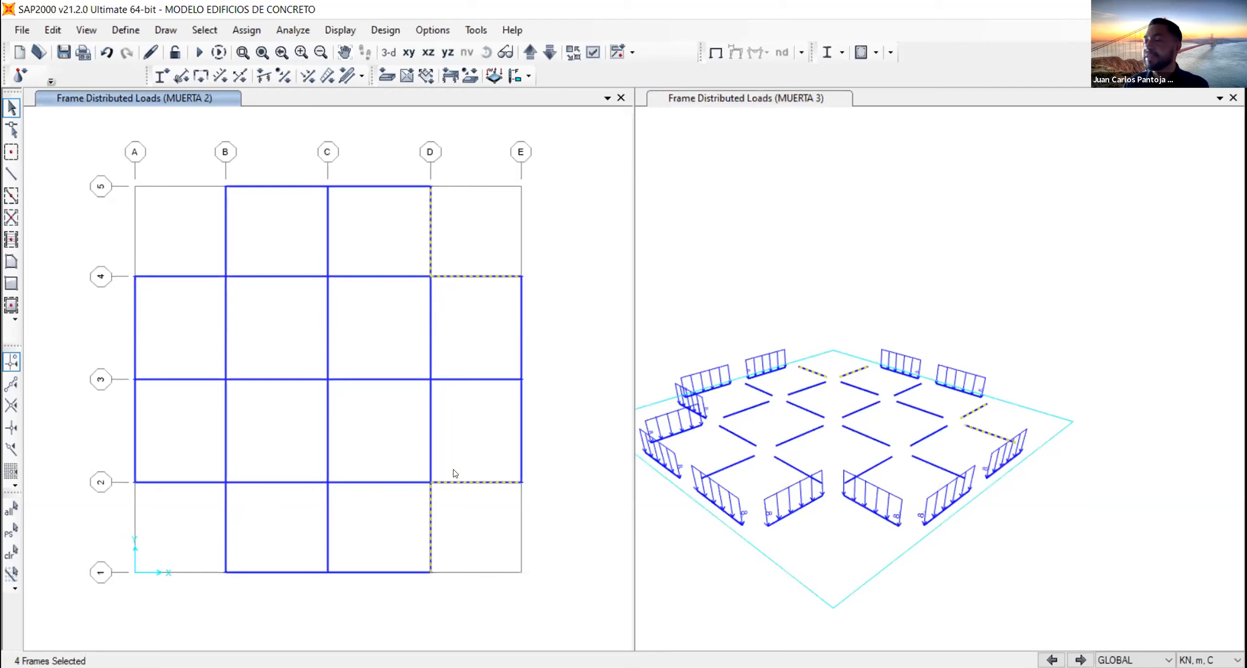
{"action": "left_click", "coordinate": [325, 76]}
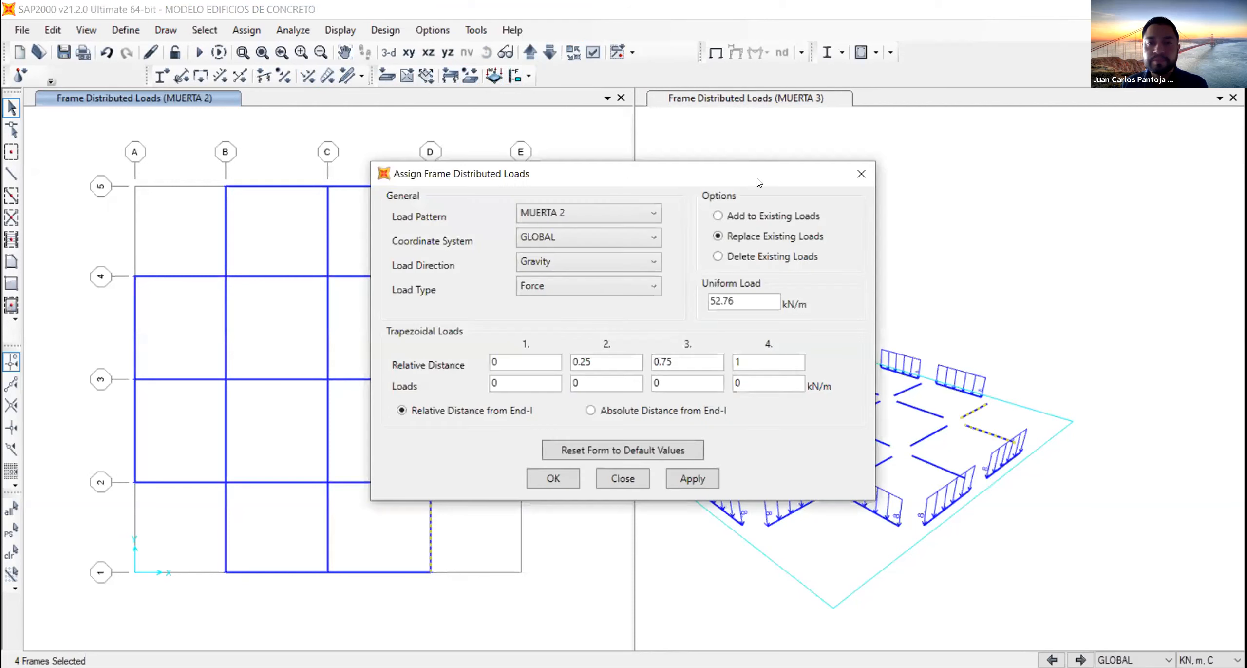
{"action": "left_click", "coordinate": [593, 211]}
{"action": "left_click", "coordinate": [593, 210]}
{"action": "type", "text": "8"}
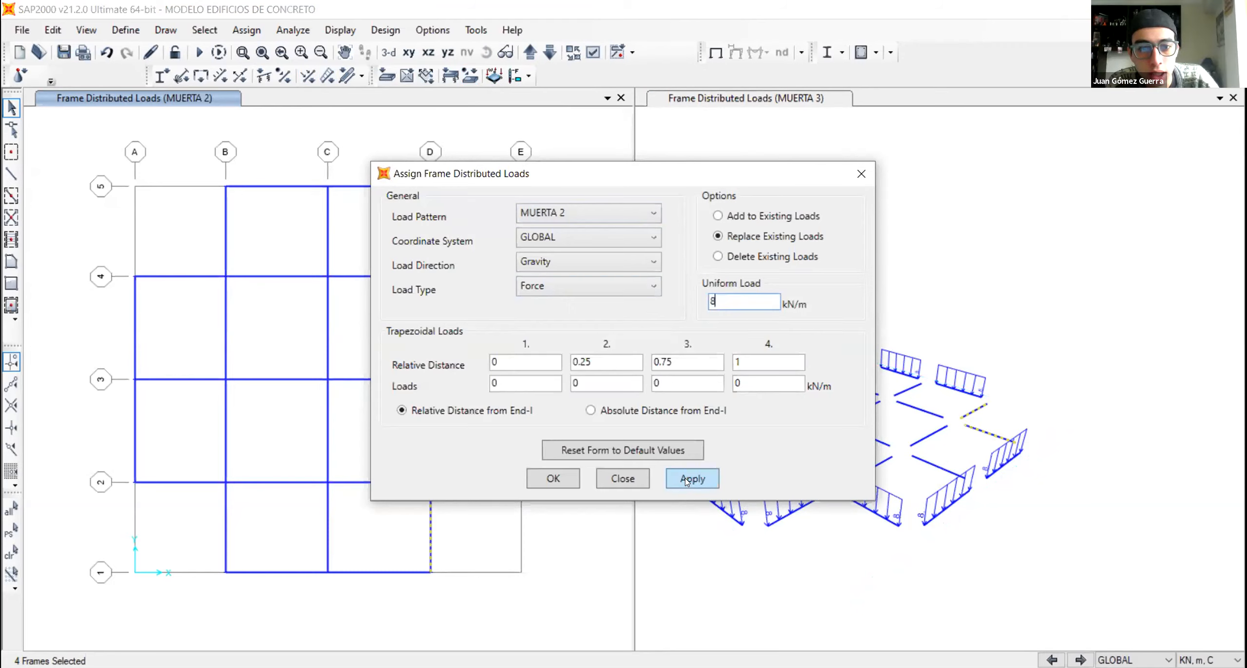
{"action": "left_click", "coordinate": [587, 214]}
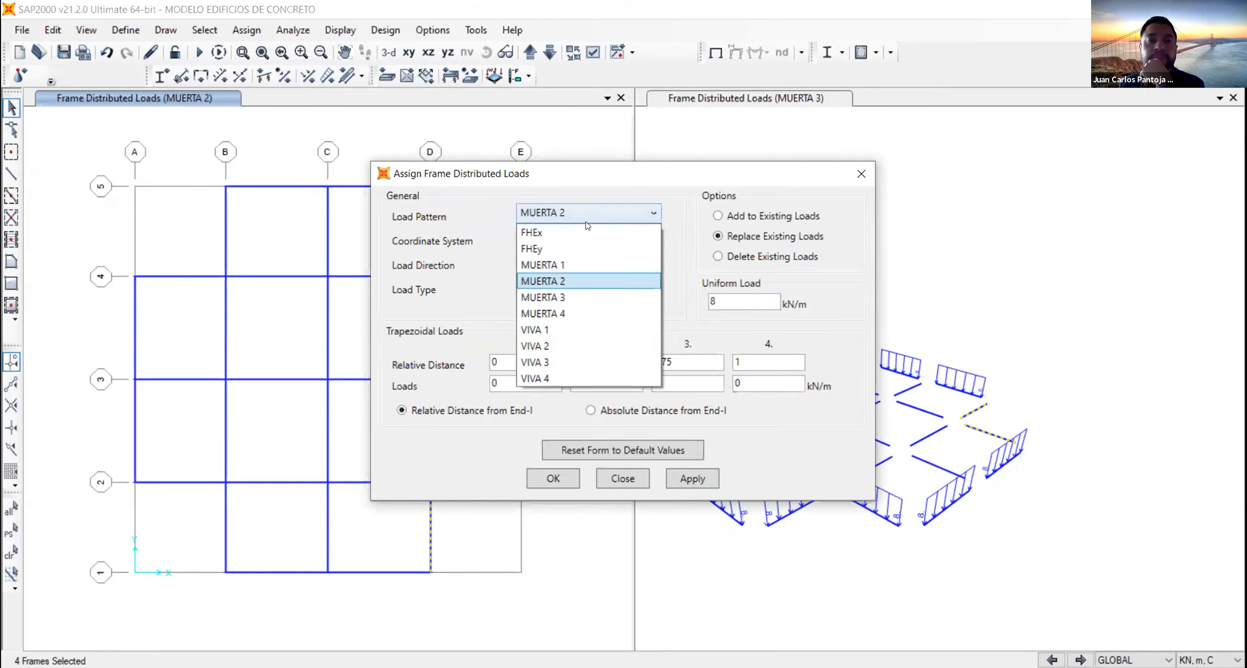
{"action": "left_click", "coordinate": [570, 296]}
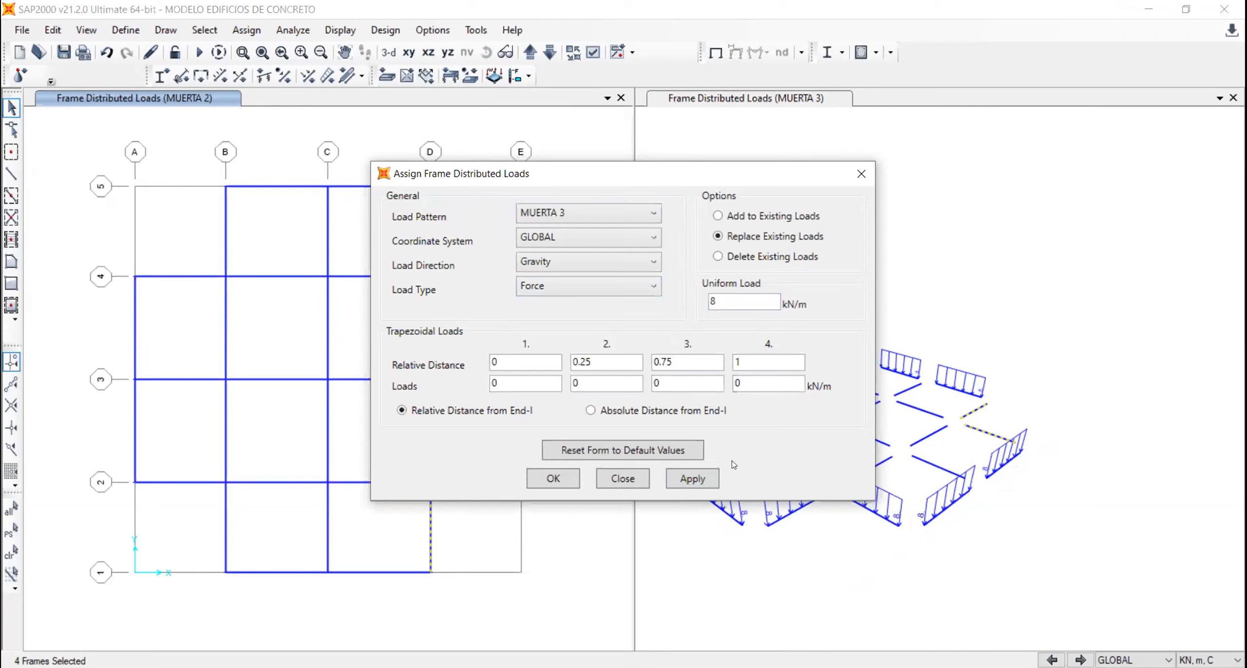
{"action": "left_click", "coordinate": [732, 300]}
{"action": "left_click_drag", "start_coordinate": [717, 169], "coordinate": [772, 158]}
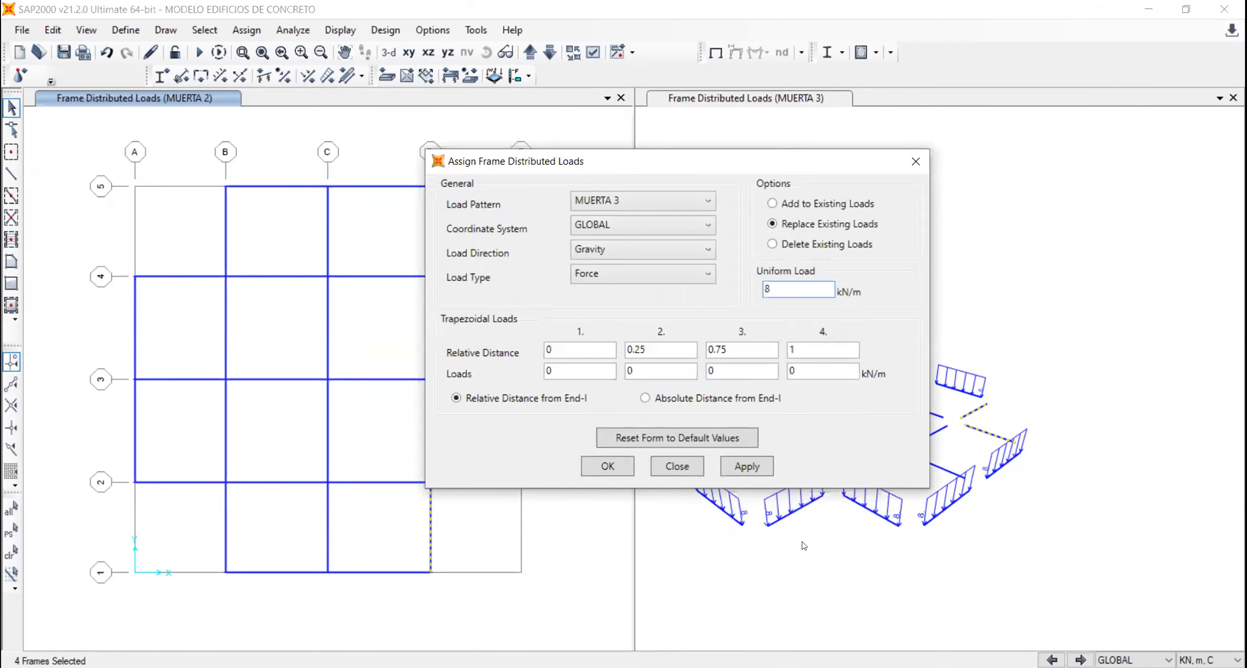
{"action": "left_click", "coordinate": [754, 472]}
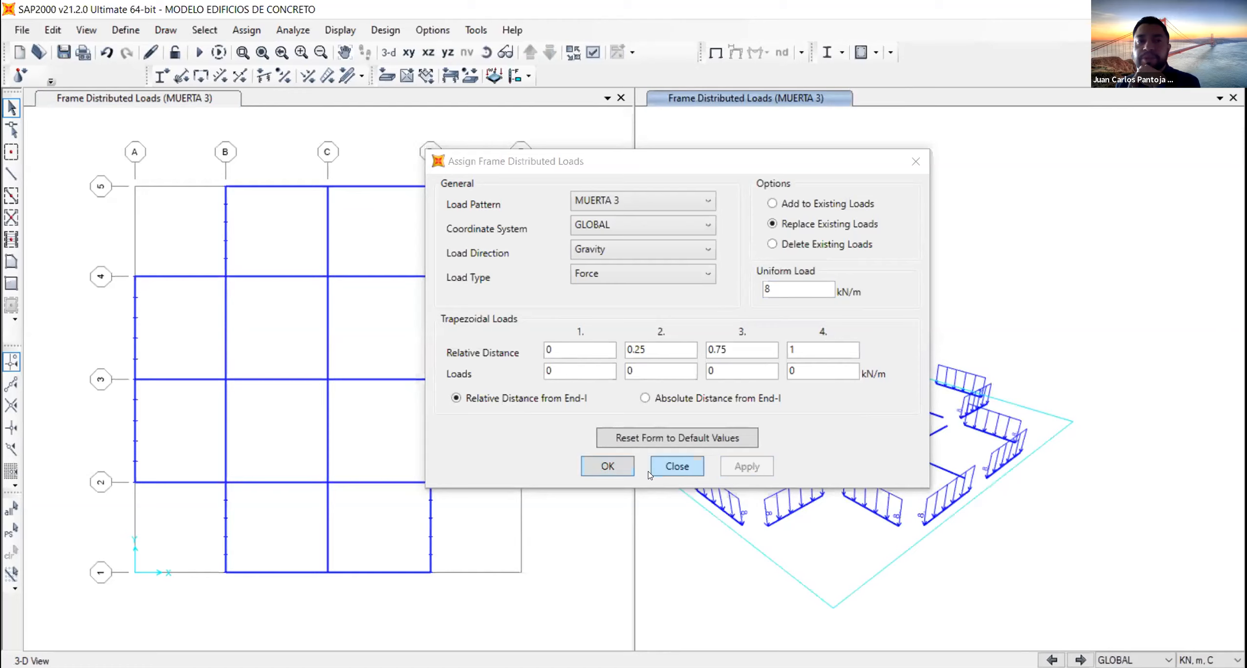
{"action": "left_click", "coordinate": [608, 466]}
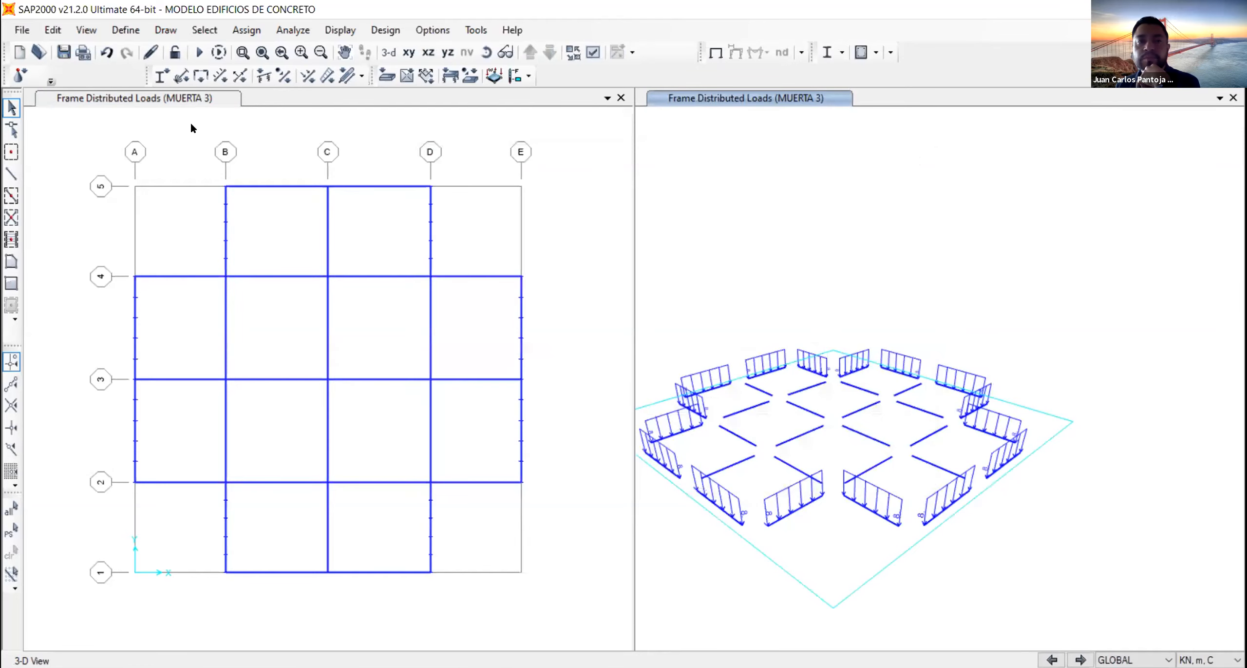
{"action": "left_click", "coordinate": [190, 122]}
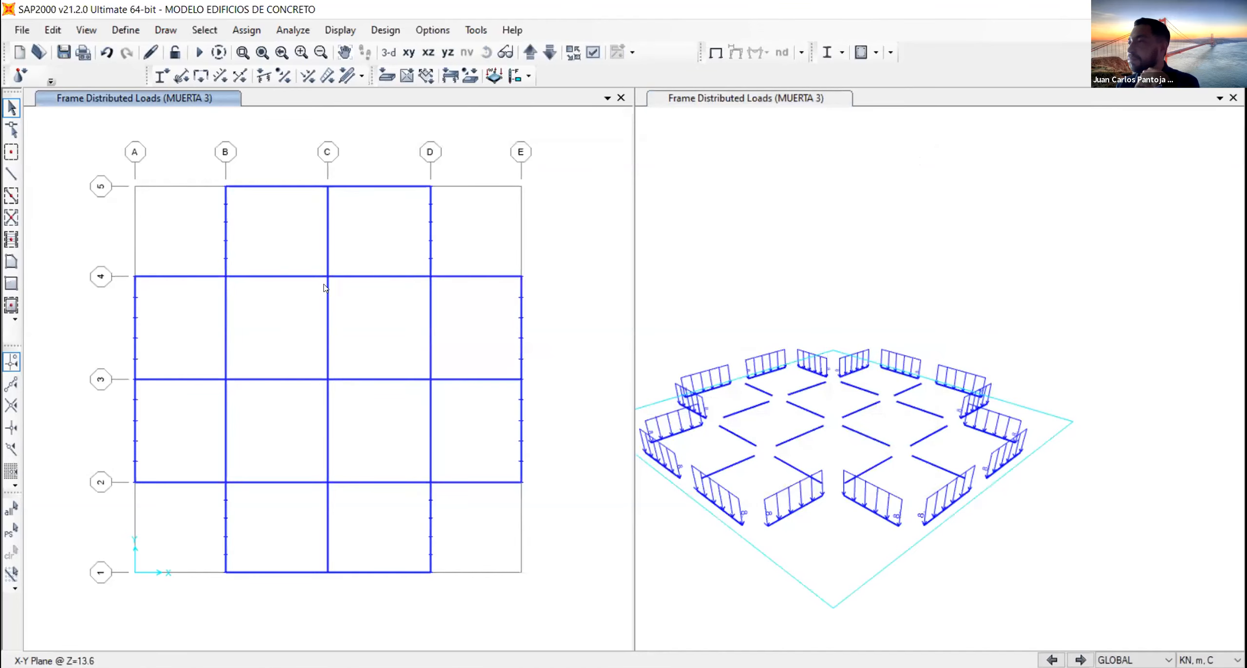
{"action": "left_click_drag", "start_coordinate": [84, 141], "coordinate": [577, 609]}
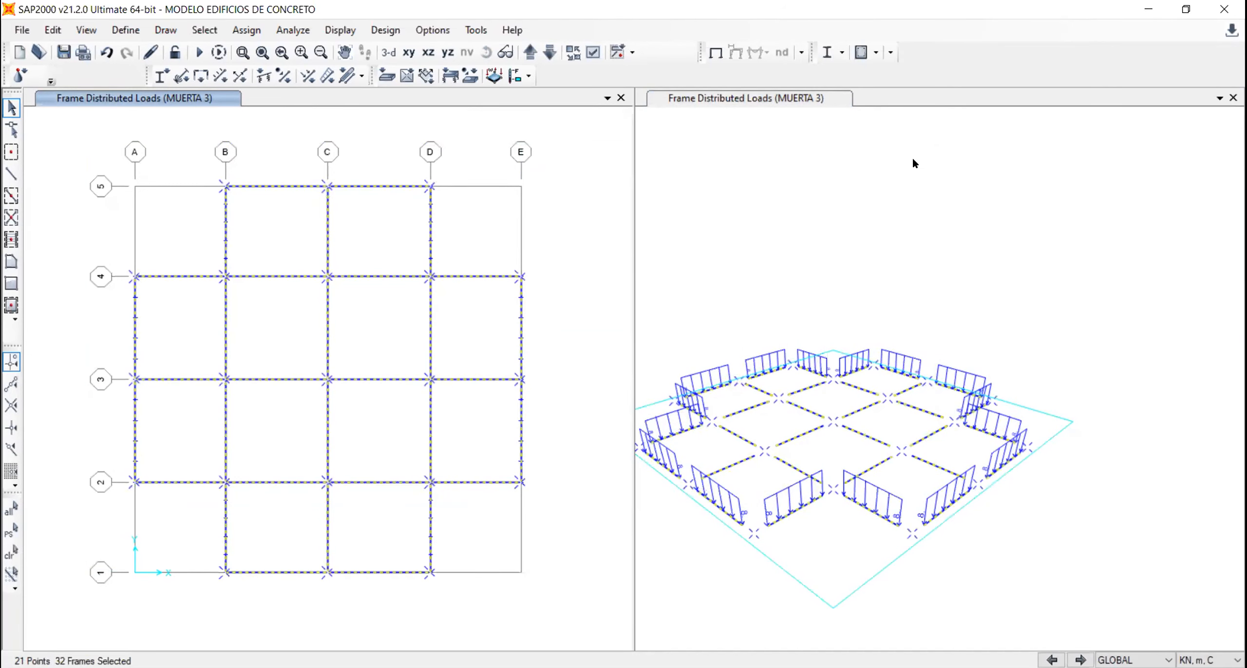
{"action": "left_click", "coordinate": [1018, 180]}
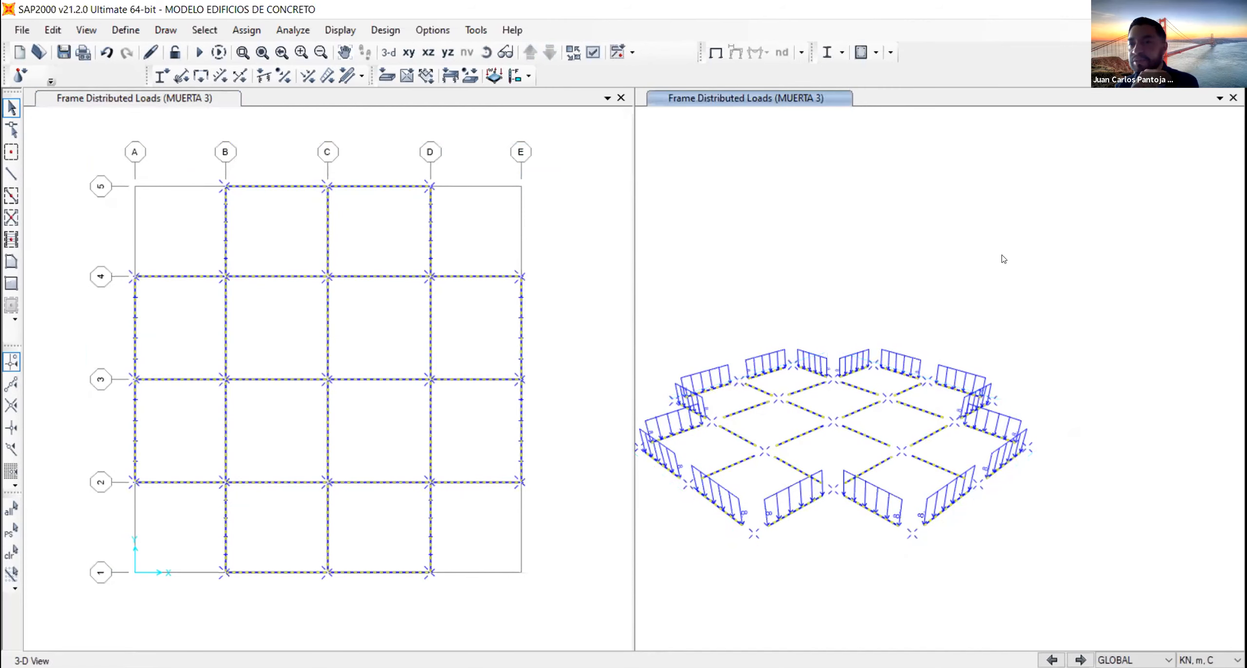
{"action": "right_click", "coordinate": [1021, 246]}
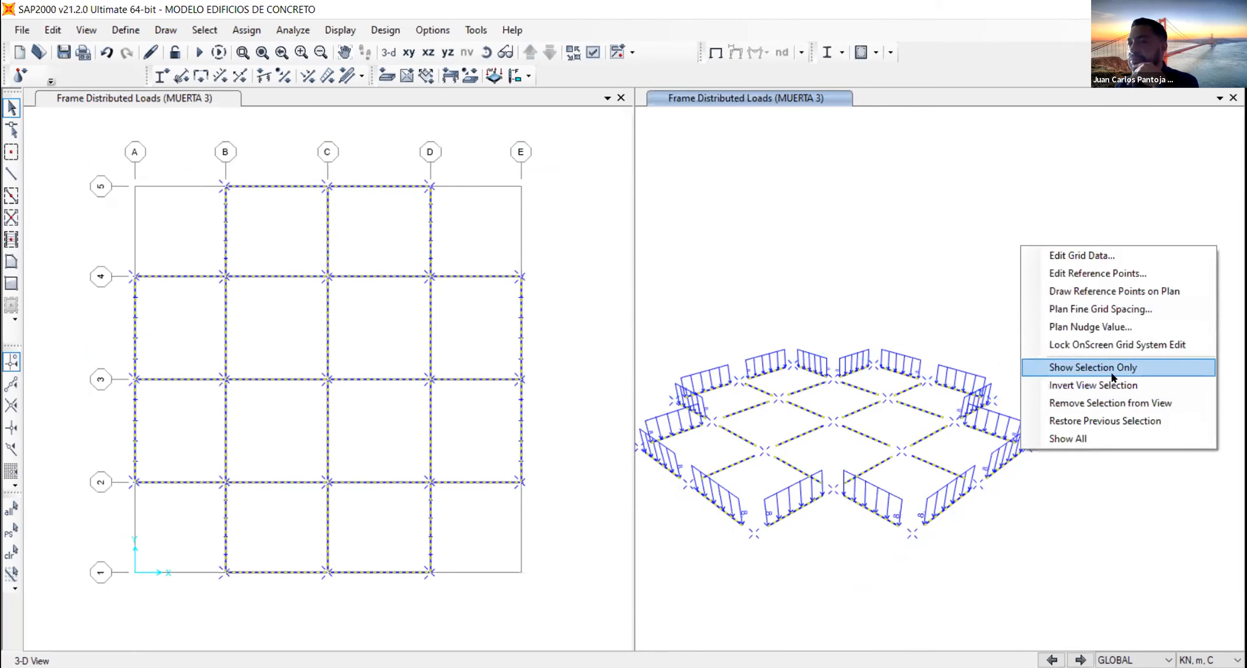
{"action": "left_click", "coordinate": [944, 234]}
{"action": "middle_click_drag", "start_coordinate": [979, 341], "coordinate": [1019, 306]}
{"action": "key", "text": "ctrl+q"}
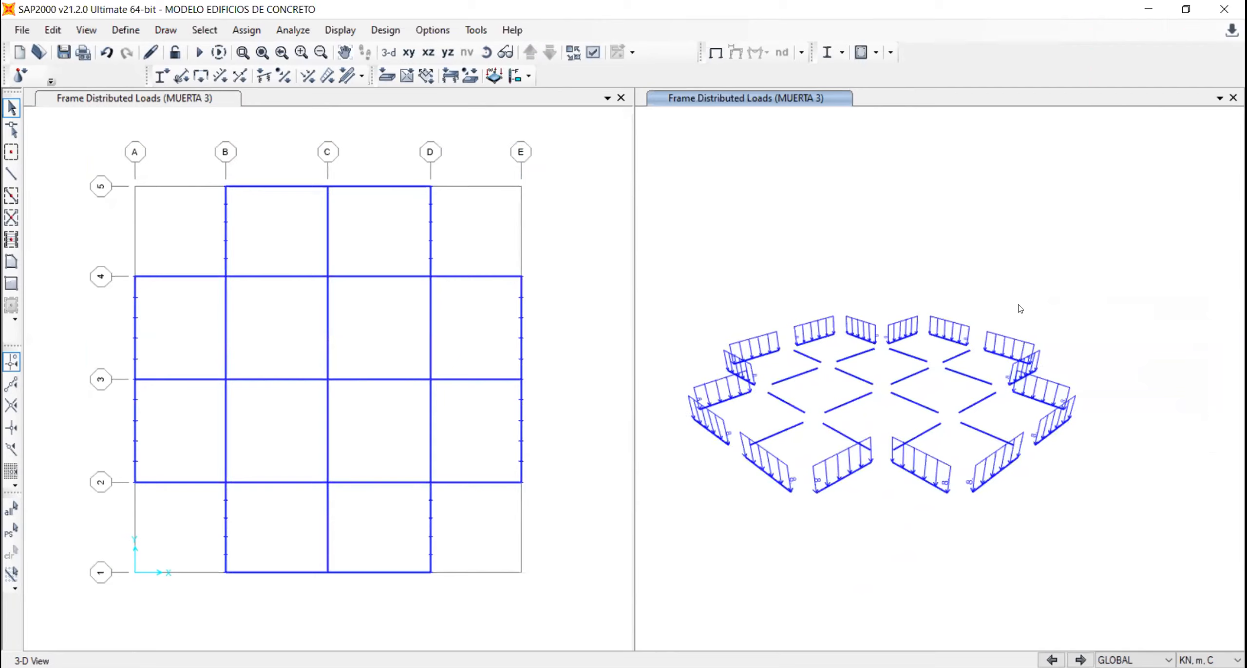
- Examine the MUERTA 2 loads in the 3-D view, comparing the A–B and D–E beams on grids 2, 3 and 4
{"action": "left_click", "coordinate": [1053, 660]}
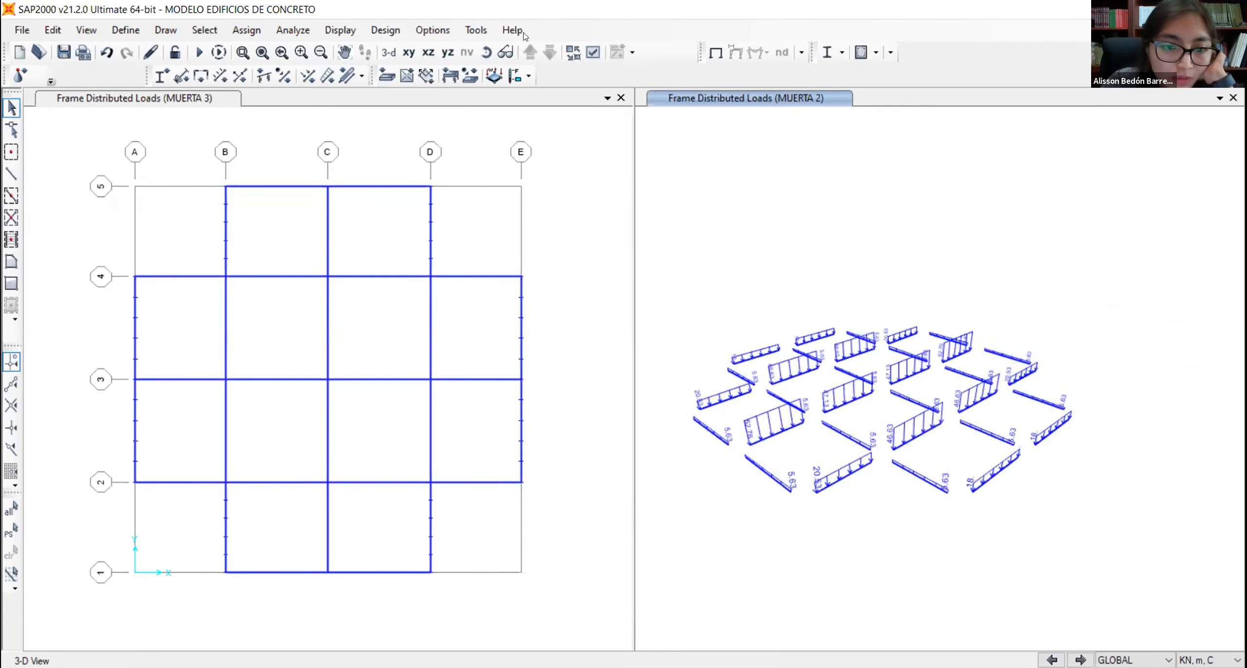
{"action": "left_click", "coordinate": [243, 52]}
{"action": "left_click_drag", "start_coordinate": [654, 233], "coordinate": [1087, 538]}
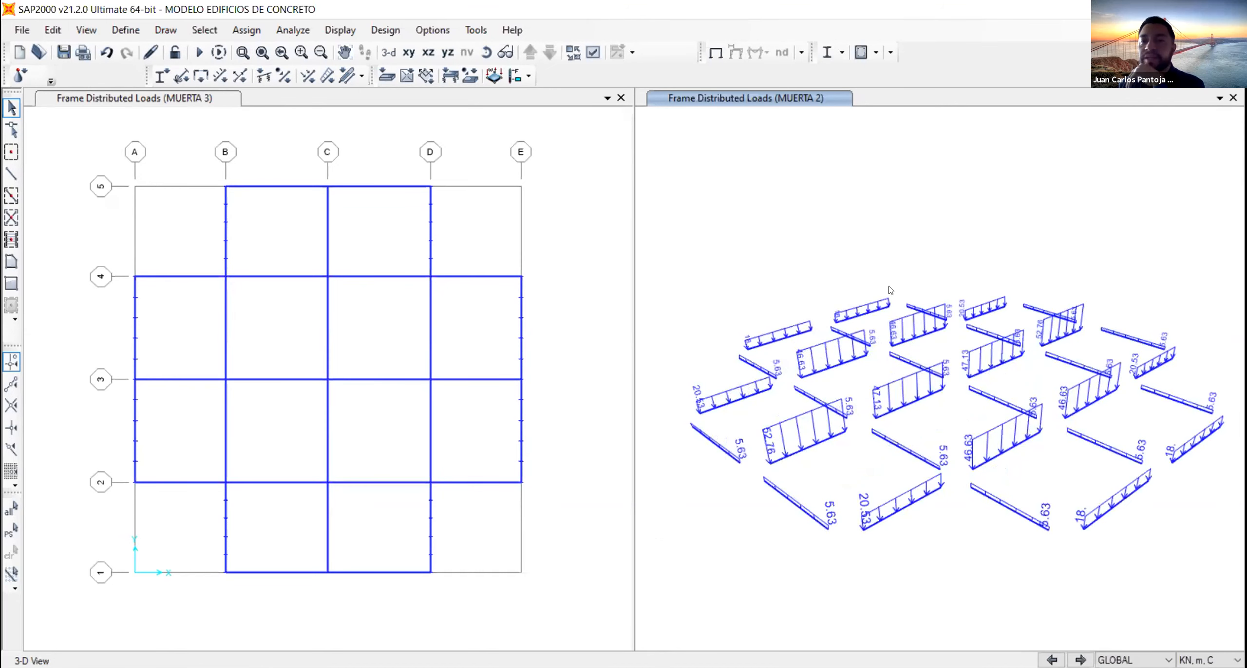
{"action": "left_click", "coordinate": [994, 310]}
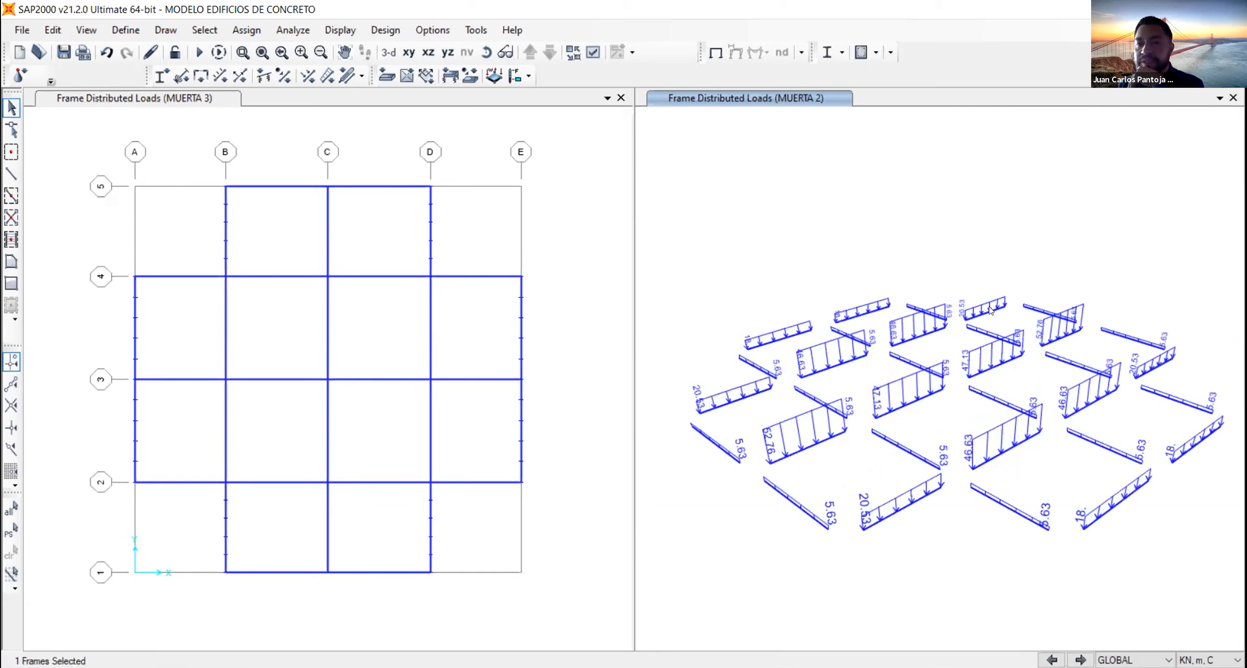
{"action": "left_click", "coordinate": [469, 380]}
{"action": "left_click", "coordinate": [471, 483]}
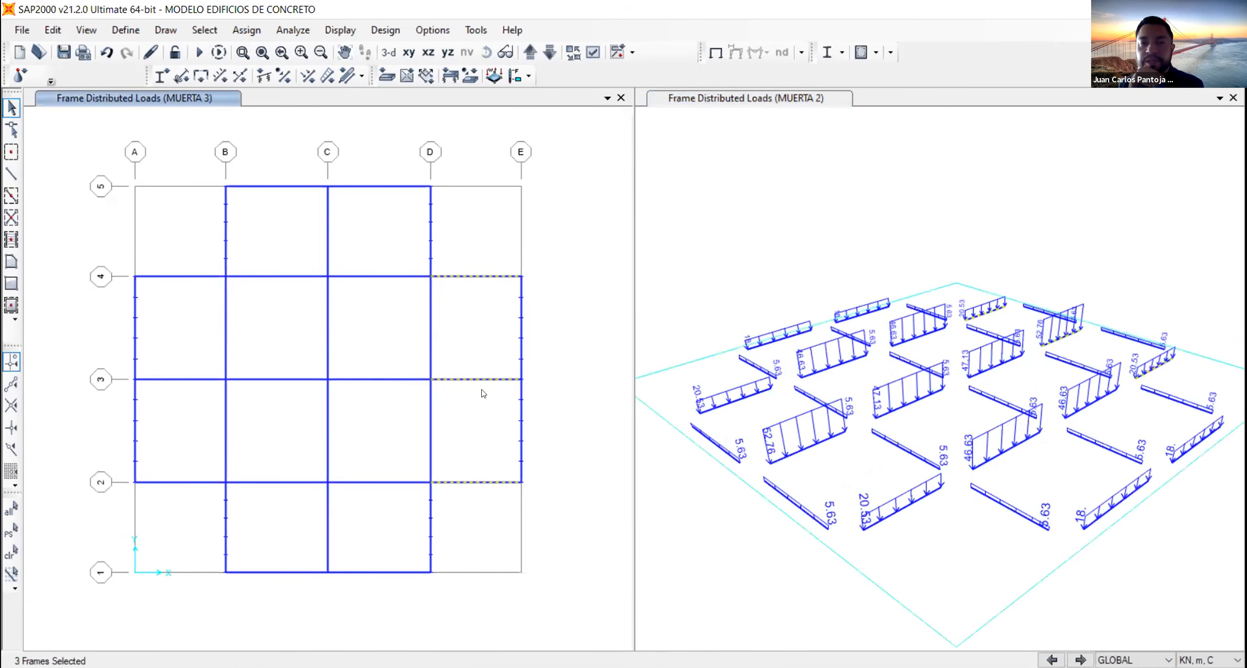
{"action": "left_click", "coordinate": [170, 277]}
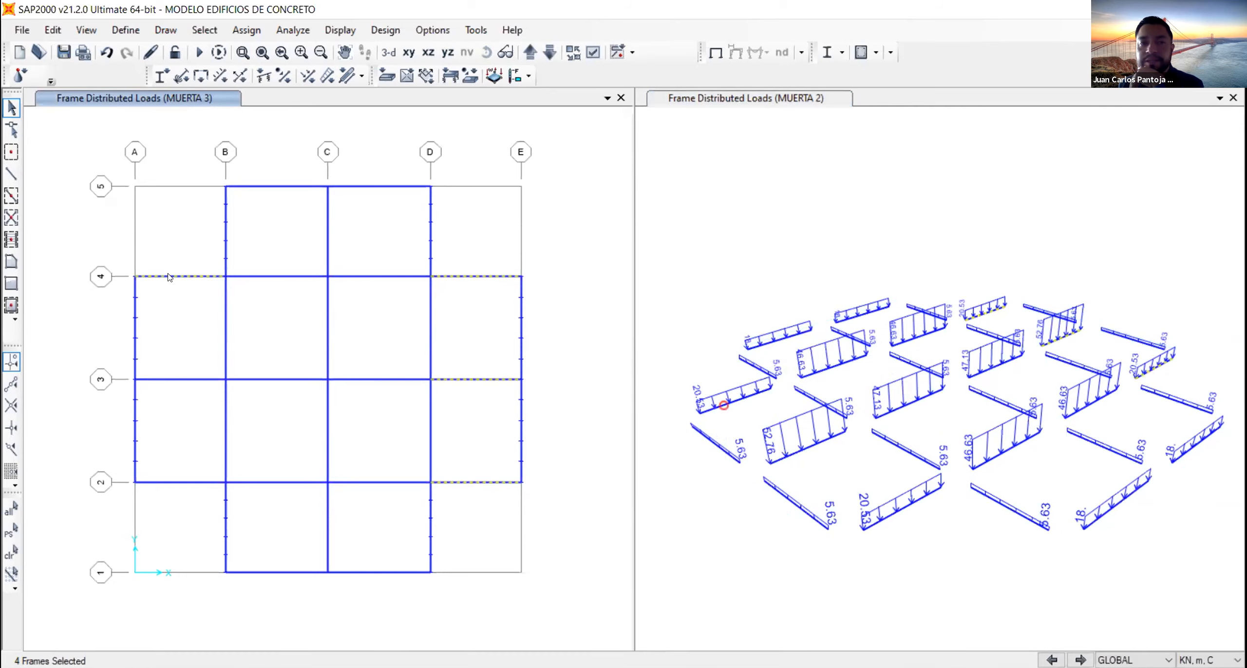
{"action": "left_click", "coordinate": [173, 482]}
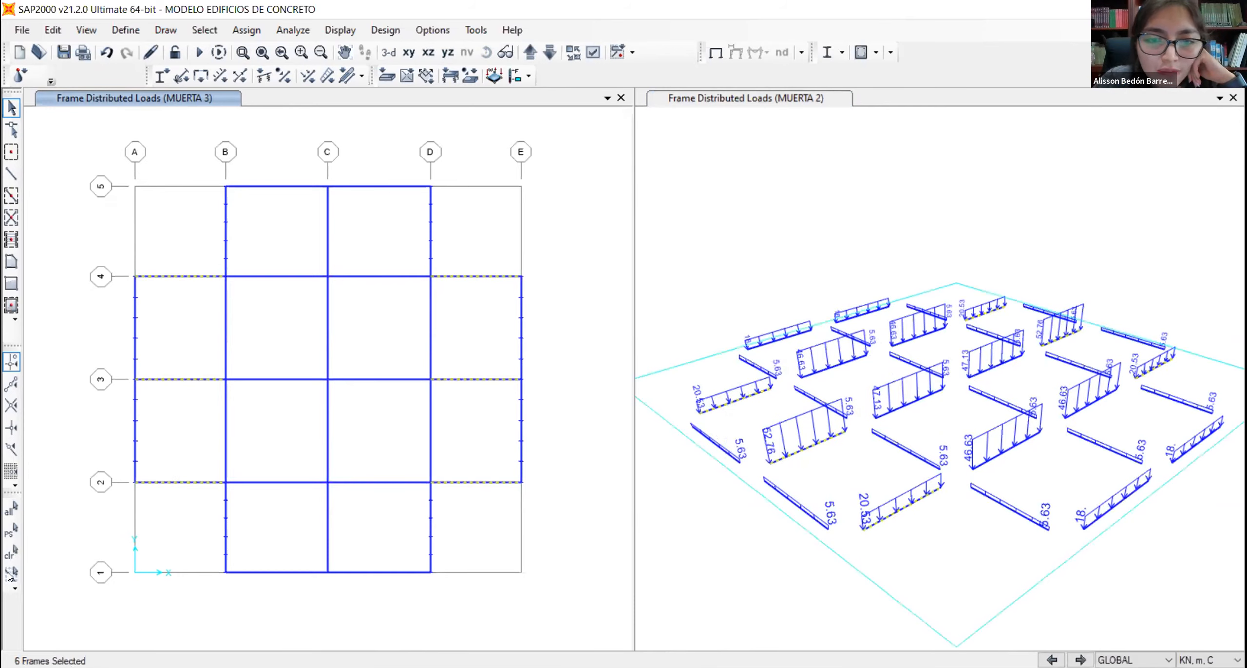
{"action": "left_click", "coordinate": [13, 554]}
{"action": "left_click", "coordinate": [1089, 618]}
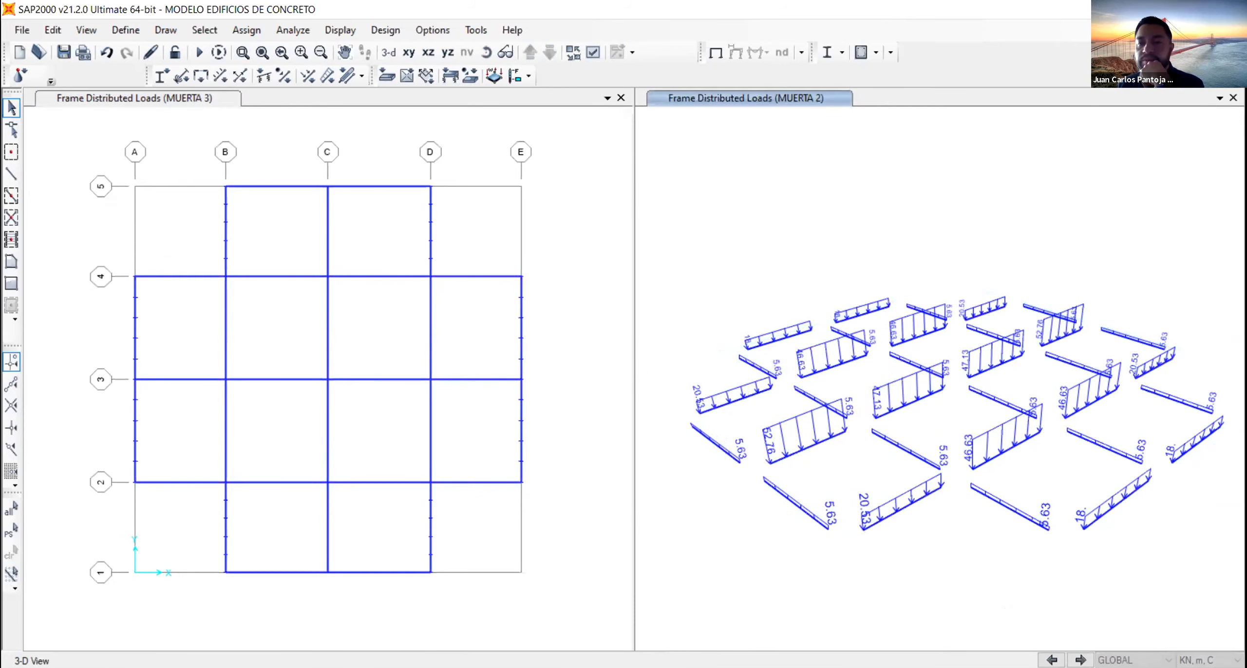
- Advance the 3-D view's distributed load display through MUERTA 3 and MUERTA 4 to VIVA 1
{"action": "left_click", "coordinate": [1081, 659]}
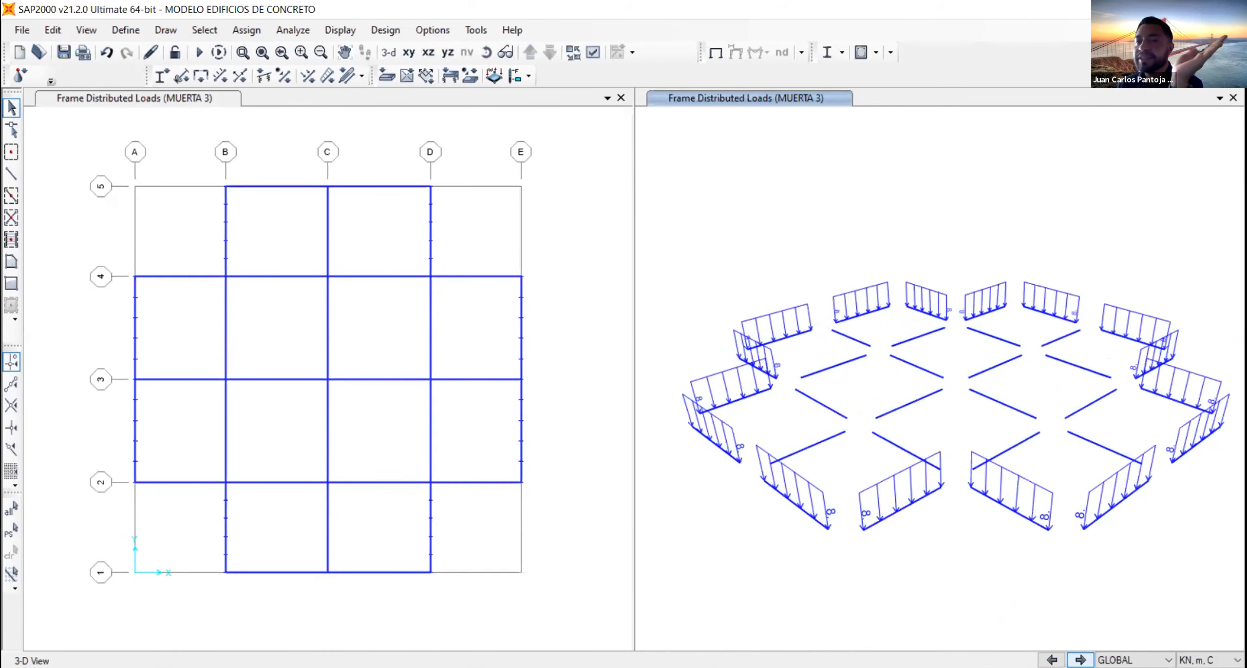
{"action": "left_click", "coordinate": [1081, 660]}
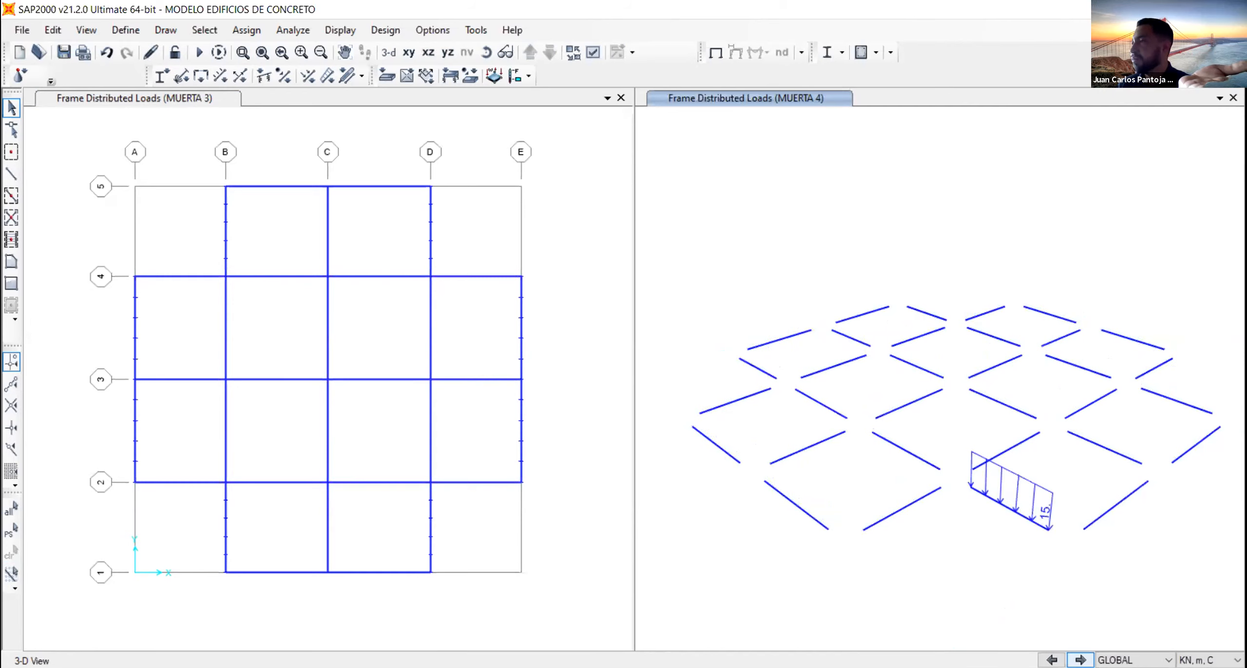
{"action": "left_click", "coordinate": [1081, 659]}
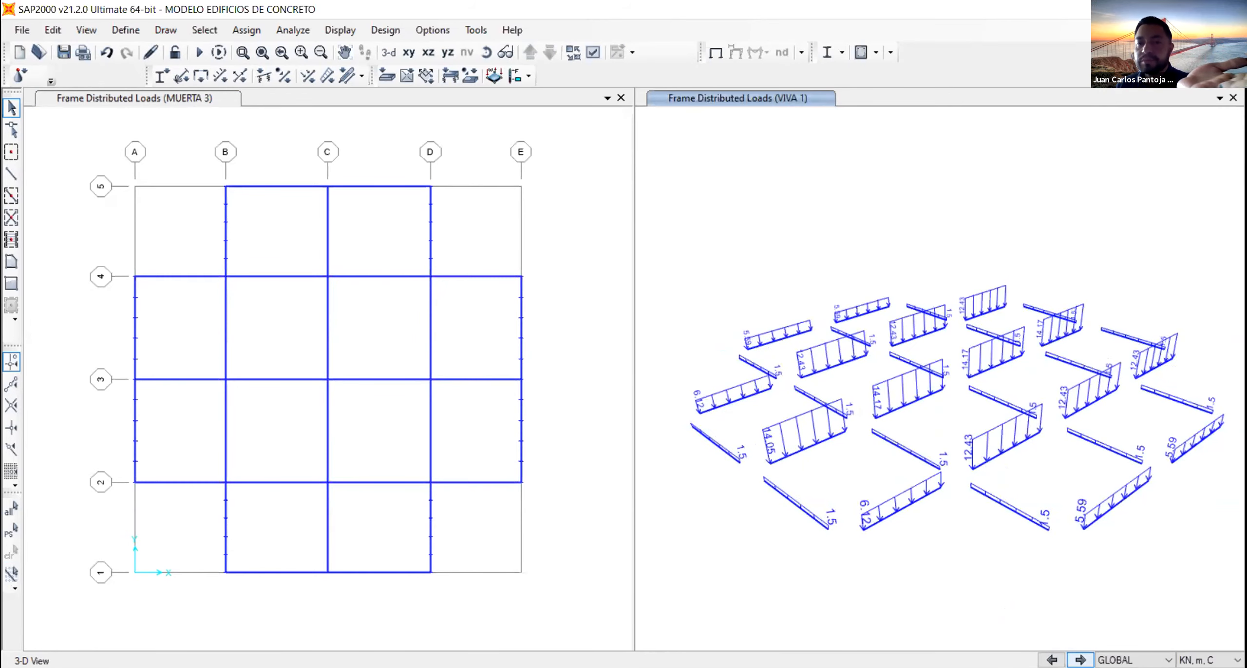
- Assign a uniform VIVA 1 gravity load of 6.12 kN/m to the D–E beams on grids 2 and 4, replacing existing loads
{"action": "left_click", "coordinate": [983, 315]}
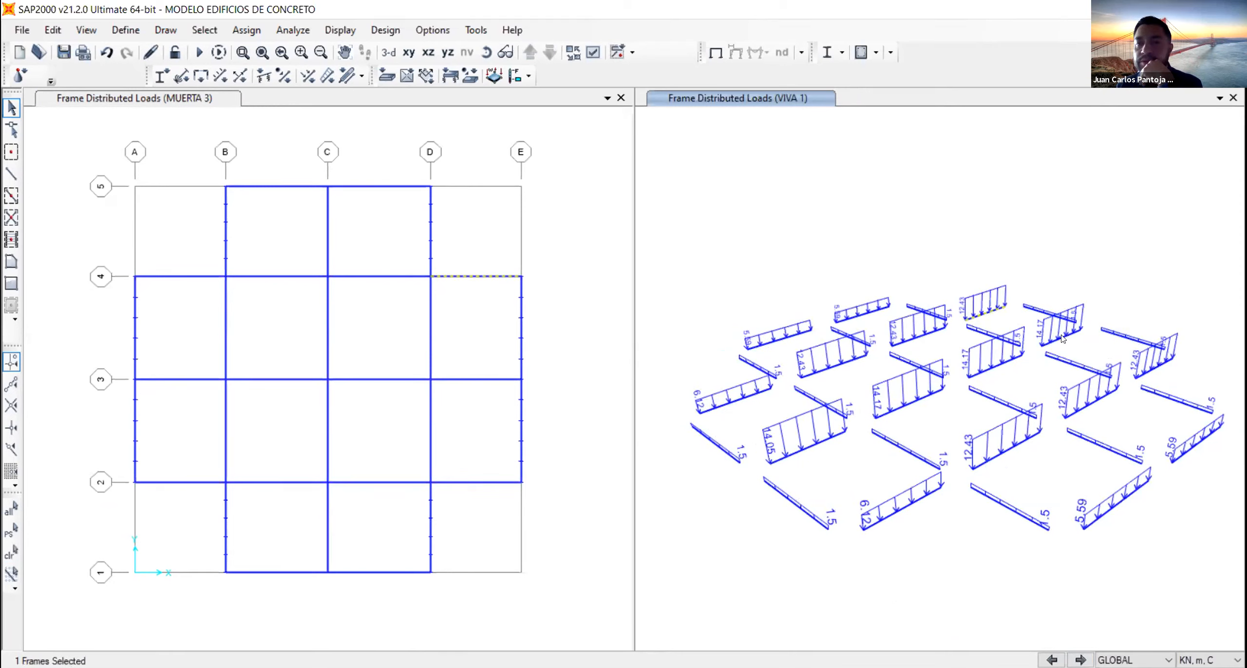
{"action": "left_click", "coordinate": [1158, 370]}
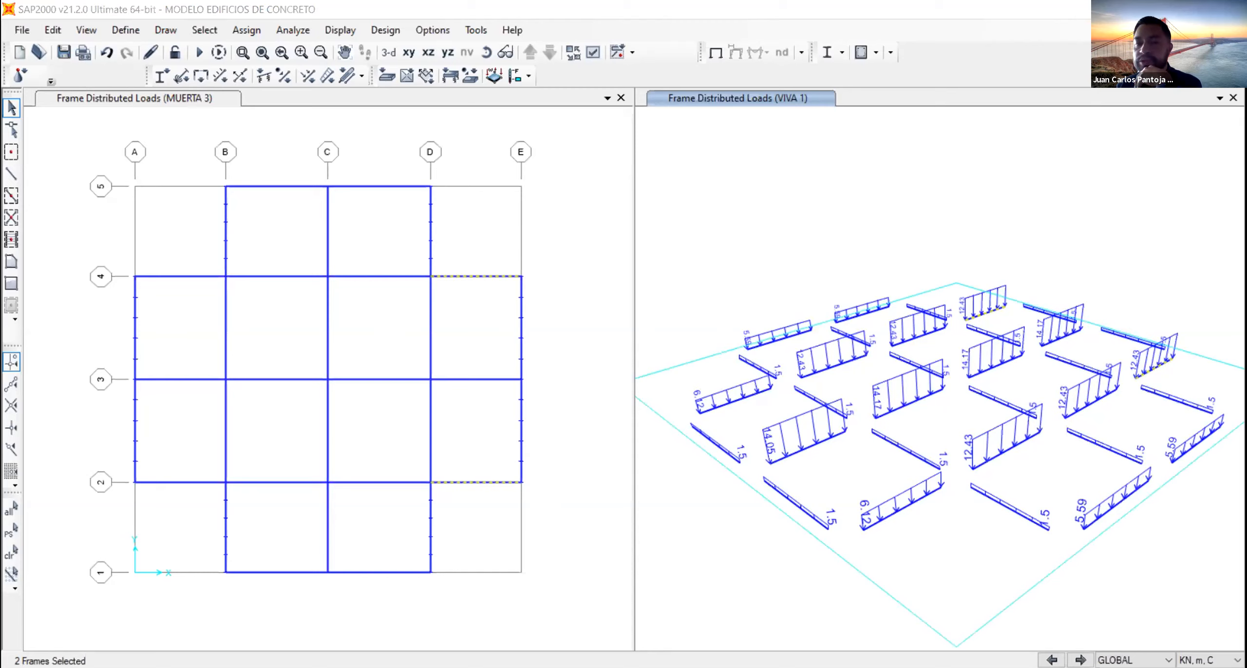
{"action": "left_click", "coordinate": [326, 77]}
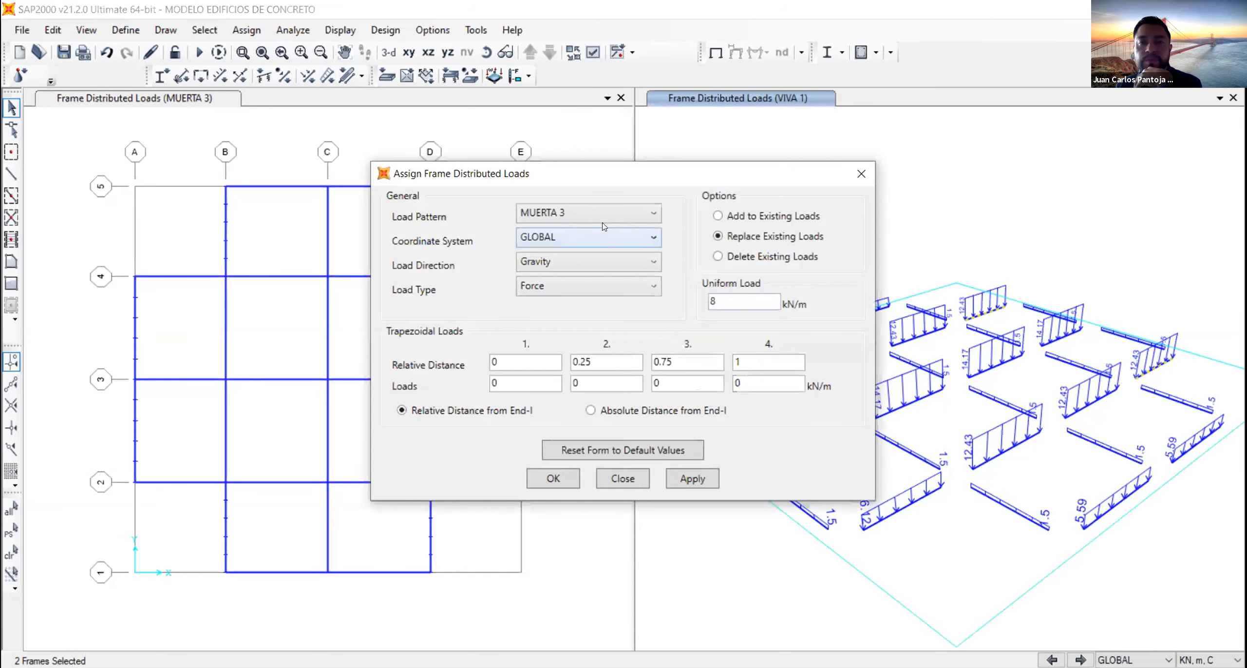
{"action": "left_click", "coordinate": [599, 213]}
{"action": "left_click", "coordinate": [578, 330]}
{"action": "double_click", "coordinate": [746, 292]}
{"action": "type", "text": "6"}
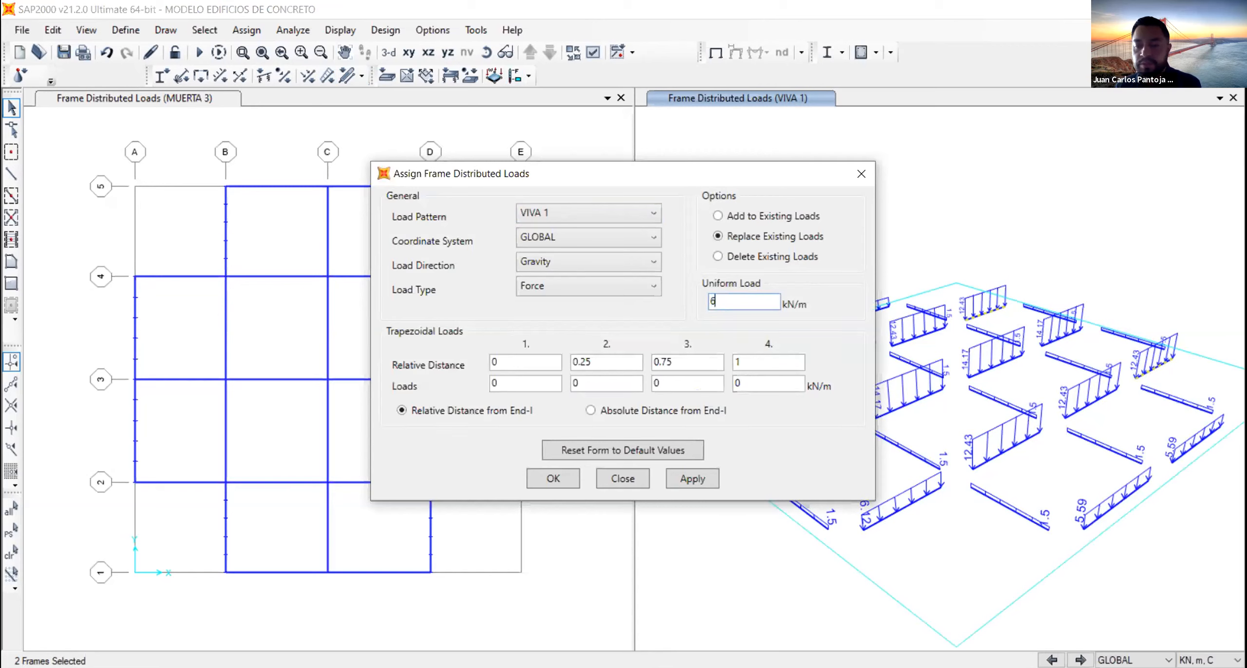
{"action": "type", "text": ".12"}
{"action": "left_click", "coordinate": [686, 471]}
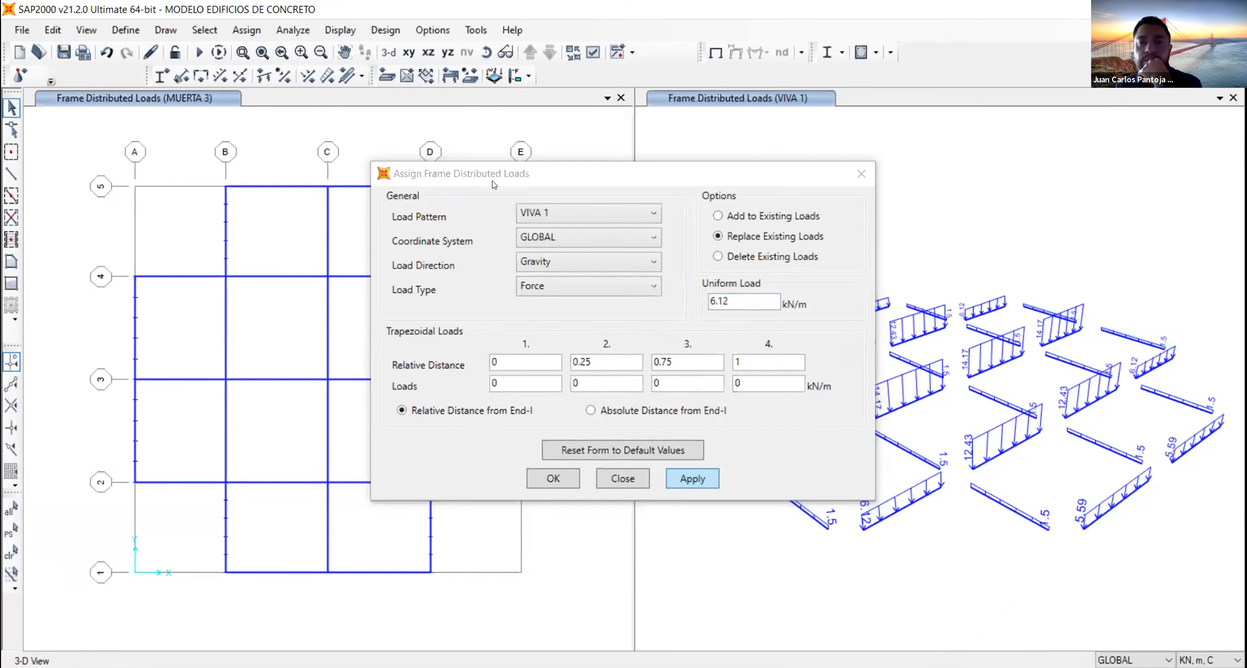
- Assign a uniform VIVA 1 gravity load of 14.05 kN/m to the D–E beam on grid 3, replacing existing loads
{"action": "left_click_drag", "start_coordinate": [694, 173], "coordinate": [378, 164]}
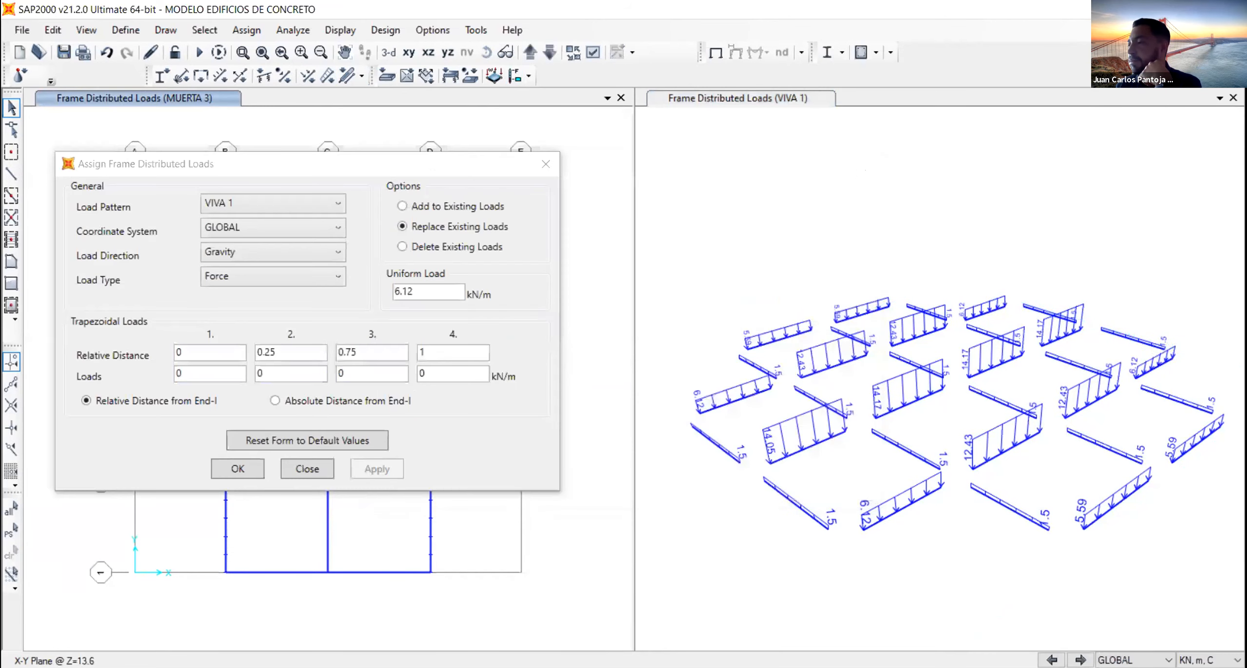
{"action": "left_click", "coordinate": [1062, 340]}
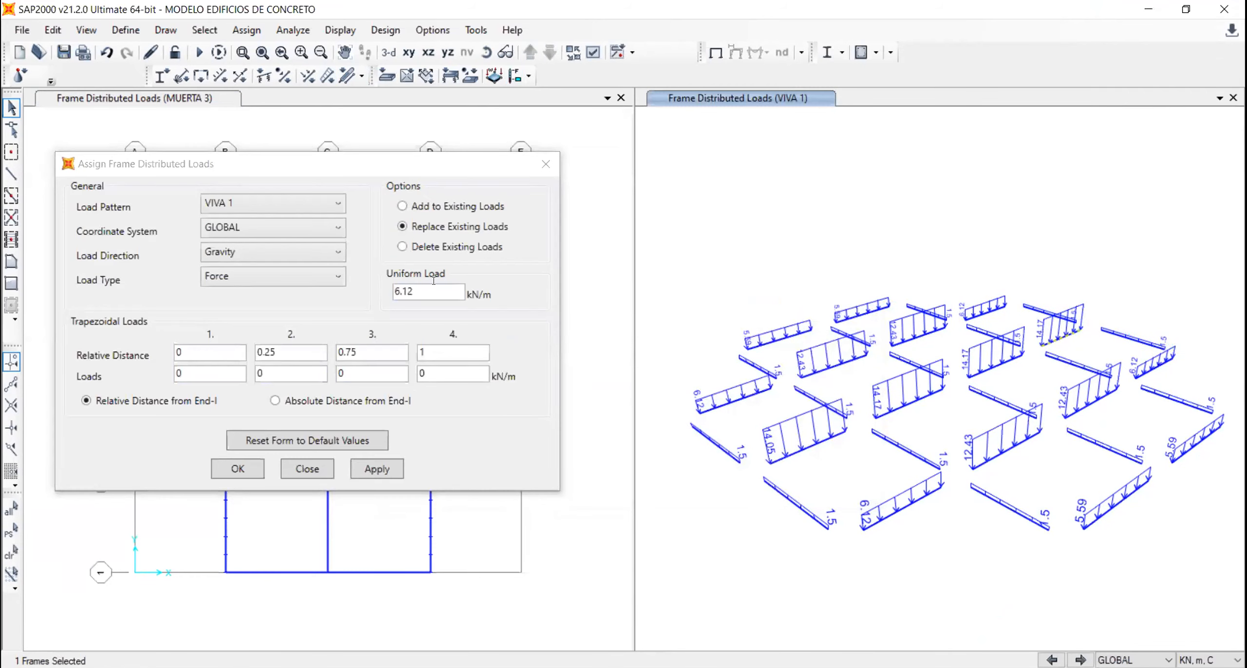
{"action": "left_click", "coordinate": [440, 284]}
{"action": "double_click", "coordinate": [441, 285]}
{"action": "type", "text": "14.05"}
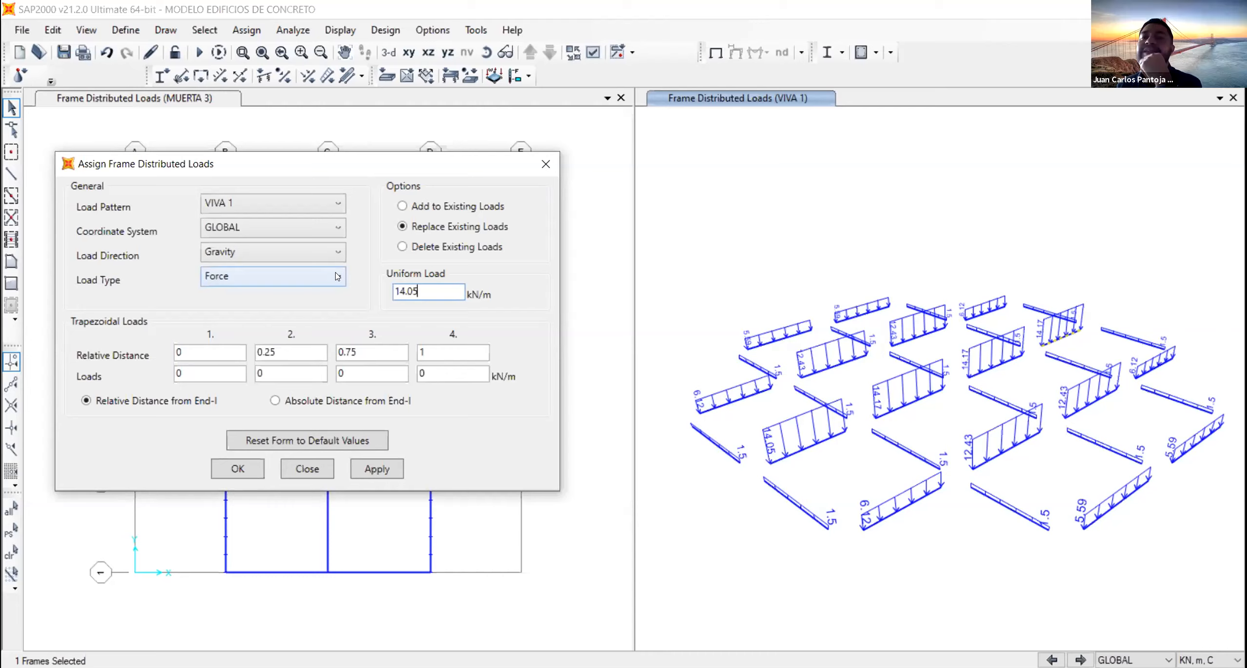
{"action": "left_click", "coordinate": [377, 468]}
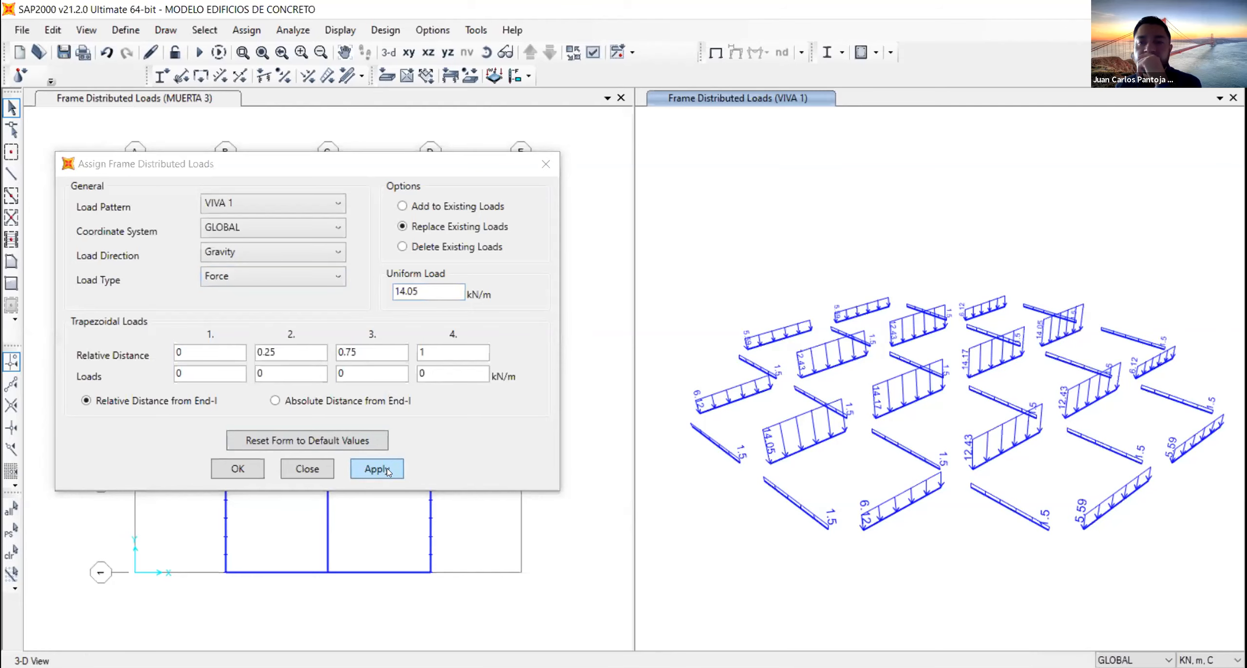
{"action": "left_click", "coordinate": [237, 469]}
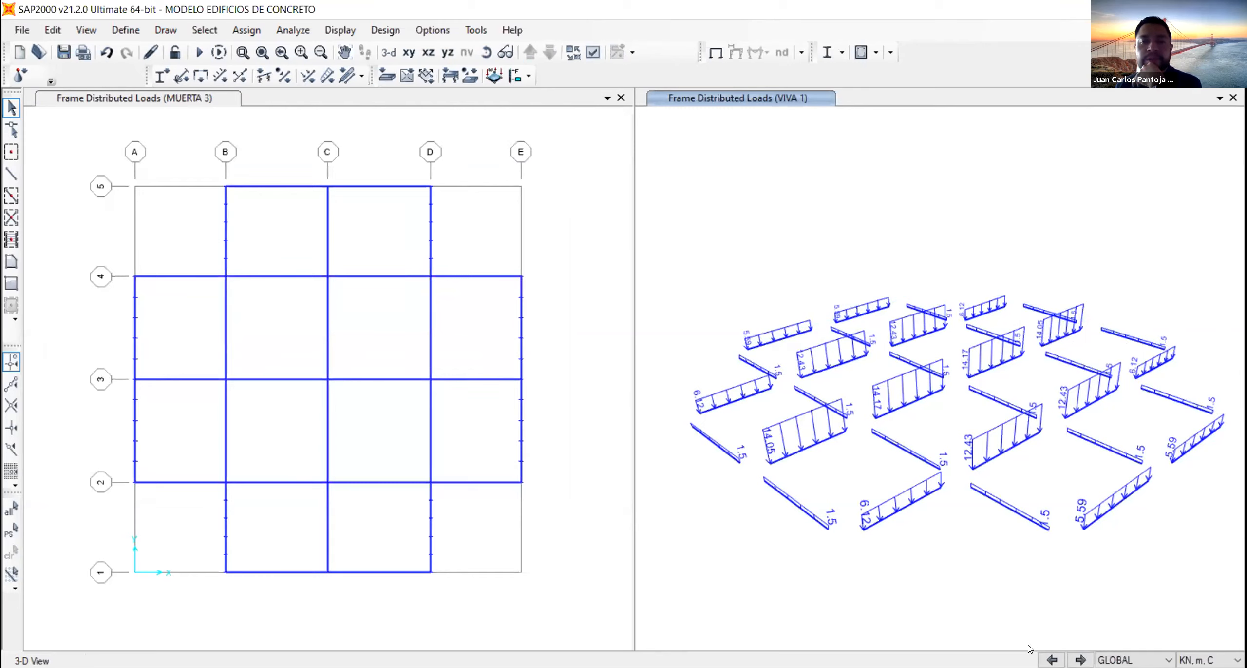
- Display the MUERTA 4 loads and start a MUERTA 4 distributed load assignment on the grid B beam between grids 1 and 2
{"action": "left_click", "coordinate": [1053, 660]}
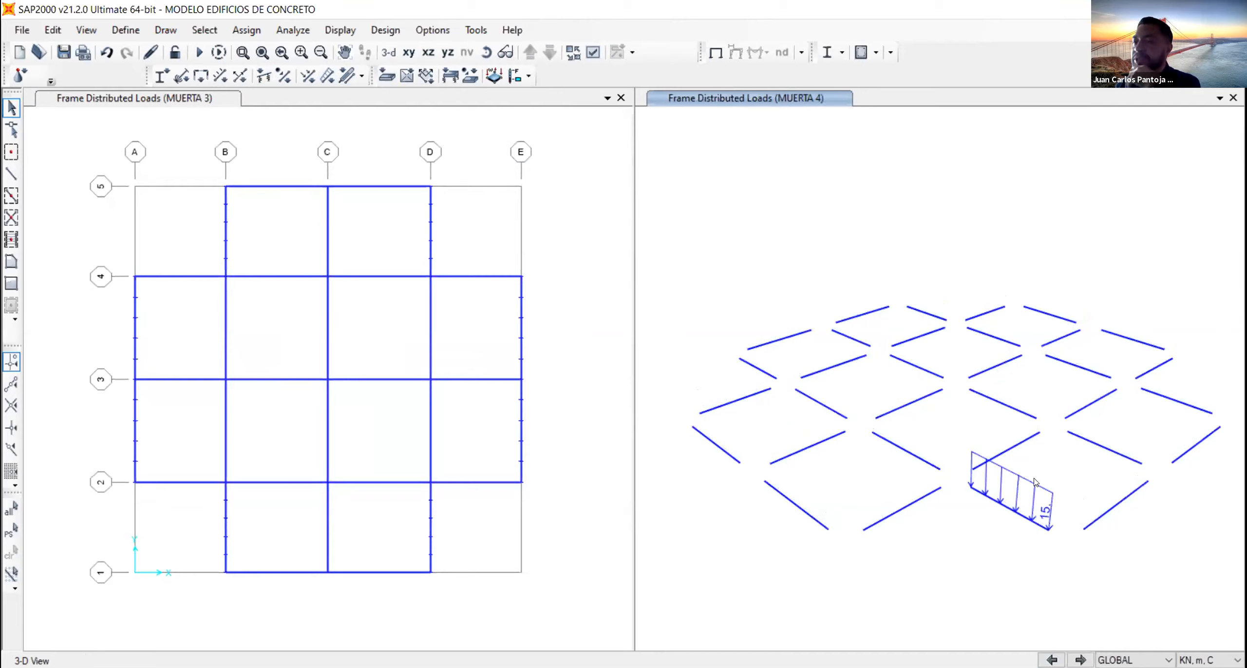
{"action": "left_click", "coordinate": [1040, 493]}
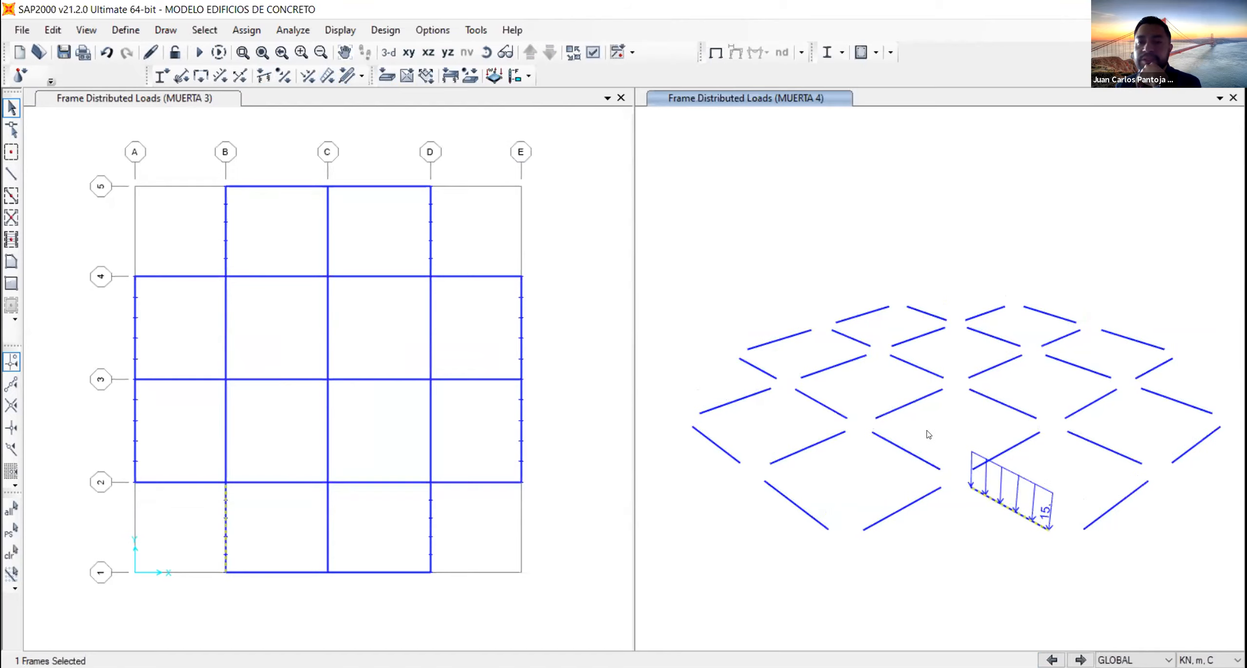
{"action": "left_click", "coordinate": [329, 78]}
{"action": "left_click_drag", "start_coordinate": [582, 168], "coordinate": [391, 159]}
{"action": "left_click", "coordinate": [366, 200]}
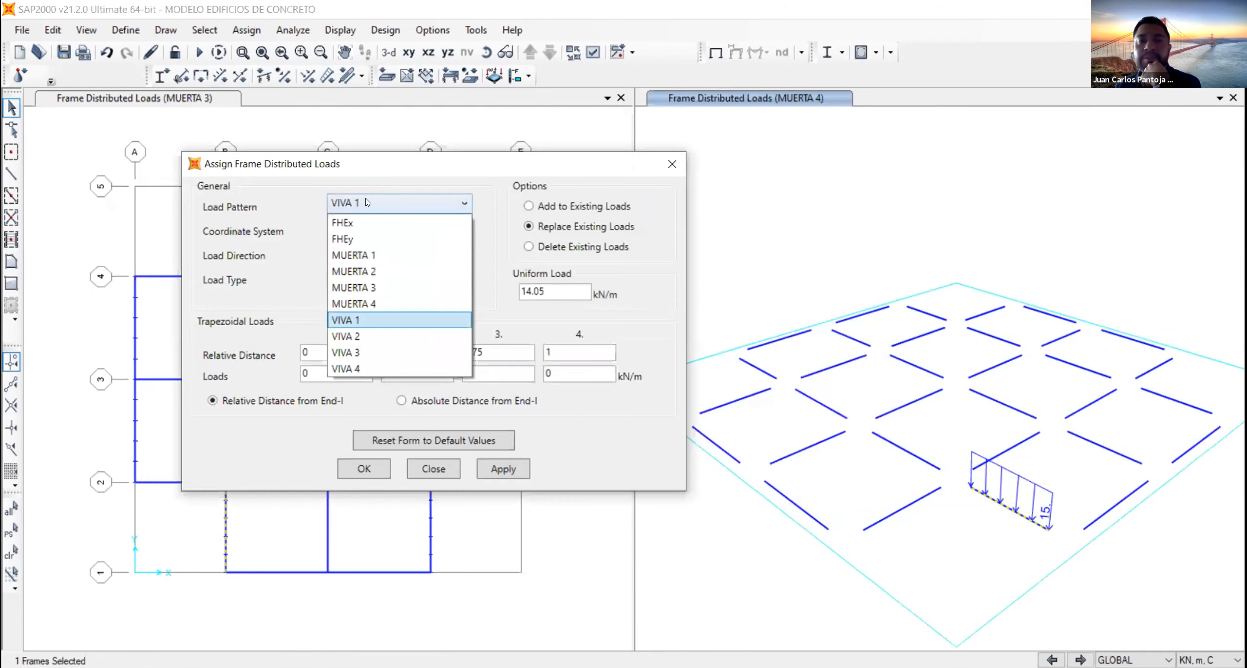
{"action": "left_click", "coordinate": [381, 305]}
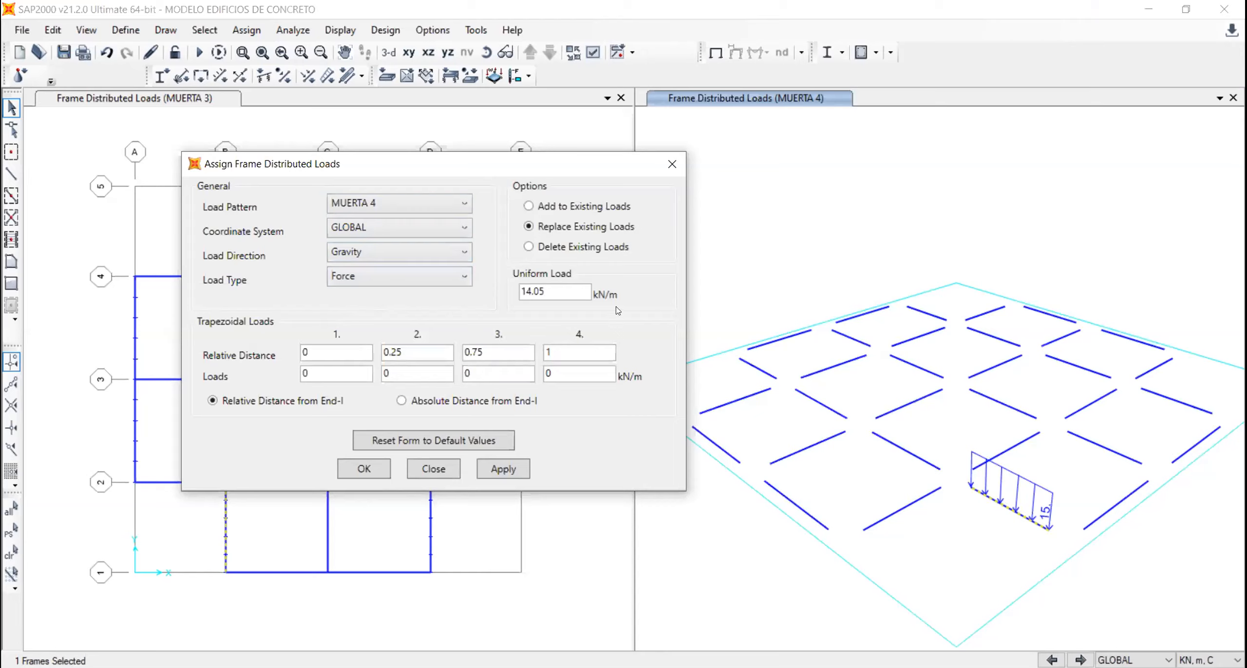
{"action": "left_click_drag", "start_coordinate": [569, 291], "coordinate": [507, 287]}
{"action": "type", "text": "15"}
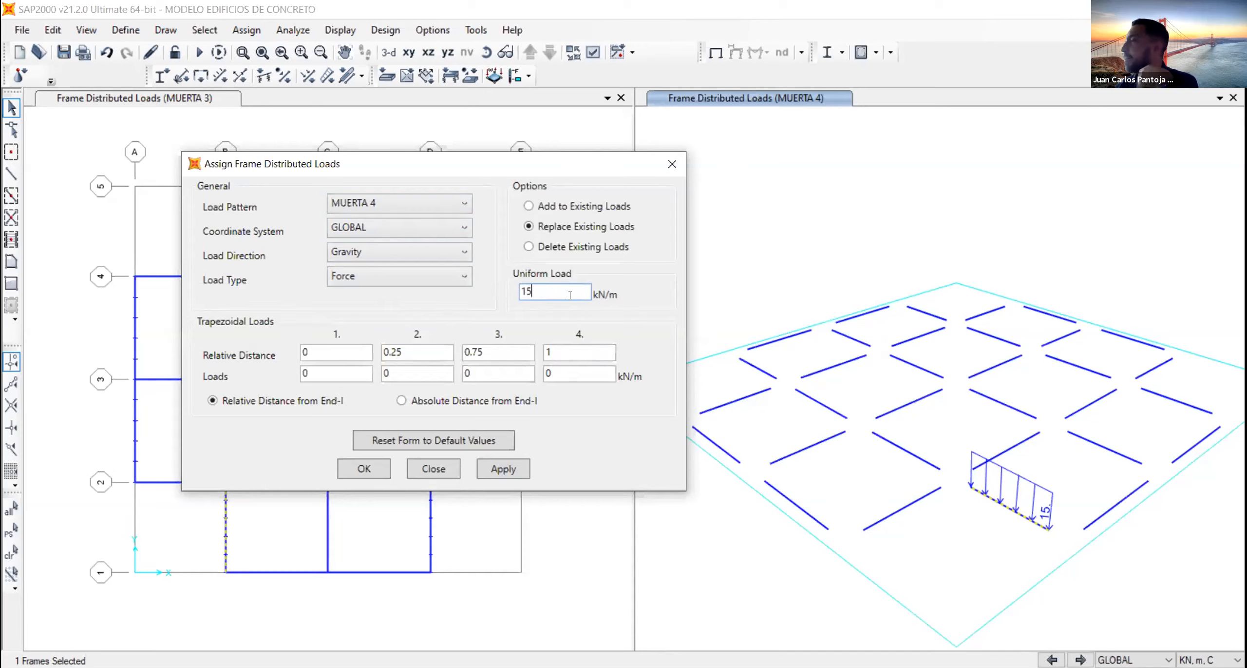
{"action": "left_click_drag", "start_coordinate": [570, 295], "coordinate": [512, 287]}
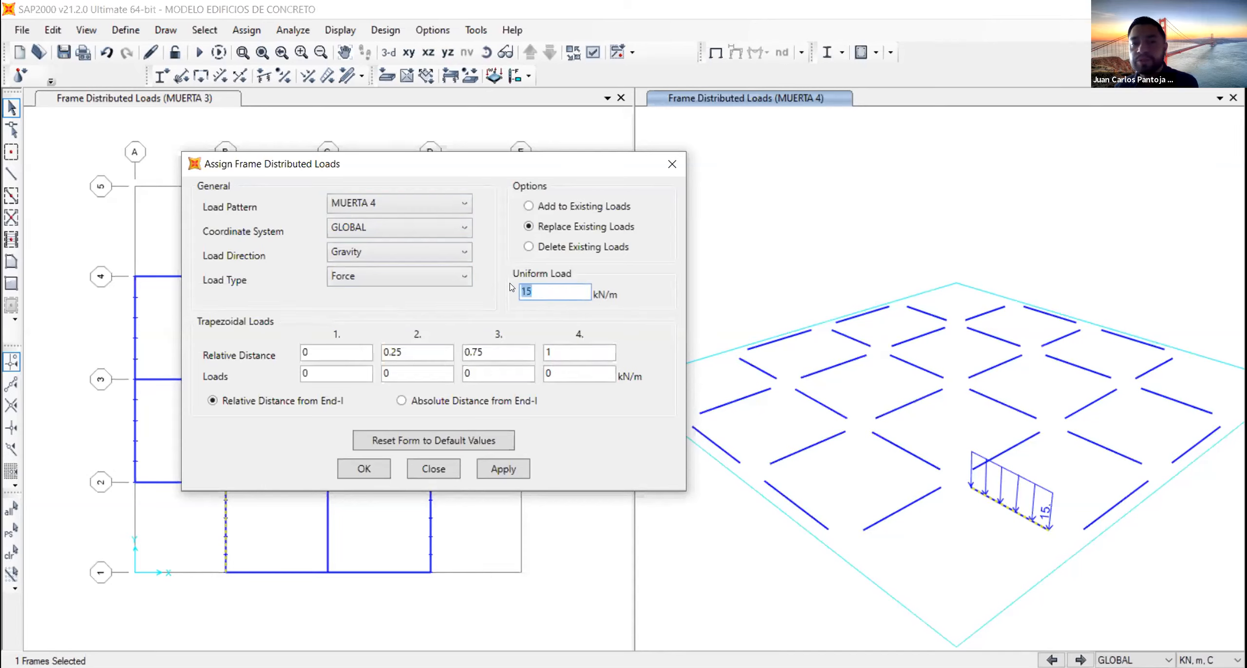
{"action": "key", "text": "BackSpace"}
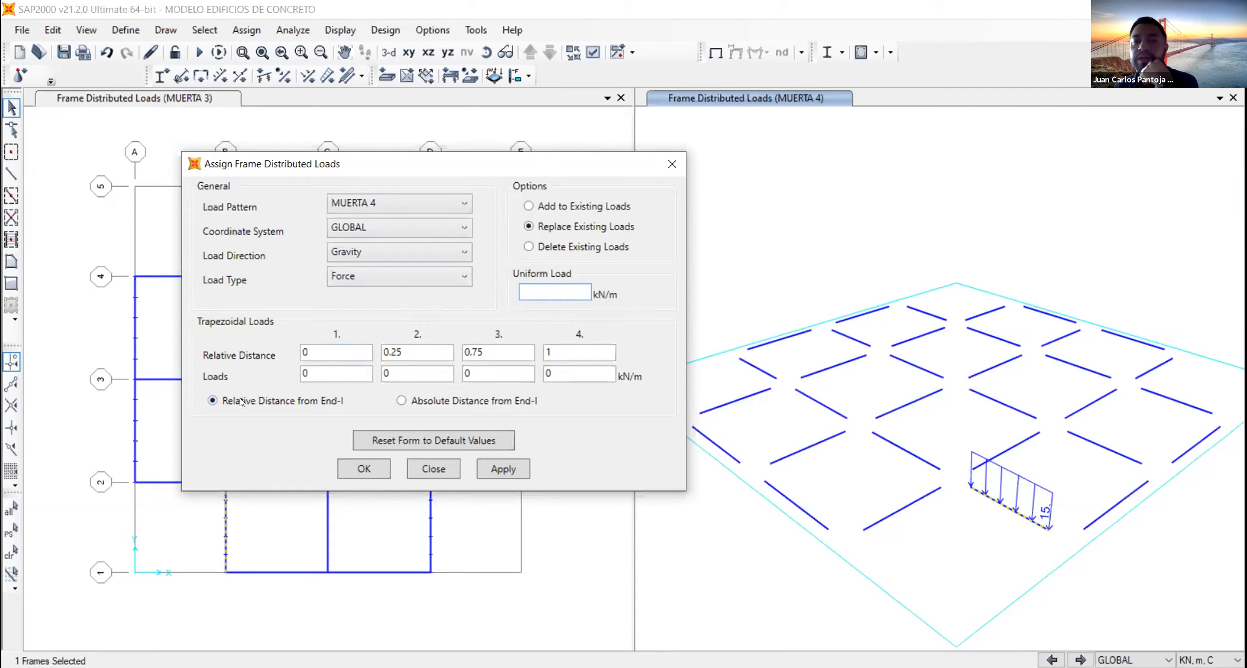
{"action": "left_click", "coordinate": [308, 351]}
{"action": "left_click", "coordinate": [402, 352]}
{"action": "left_click_drag", "start_coordinate": [404, 351], "coordinate": [371, 352]}
{"action": "type", "text": "1"}
{"action": "left_click", "coordinate": [405, 373]}
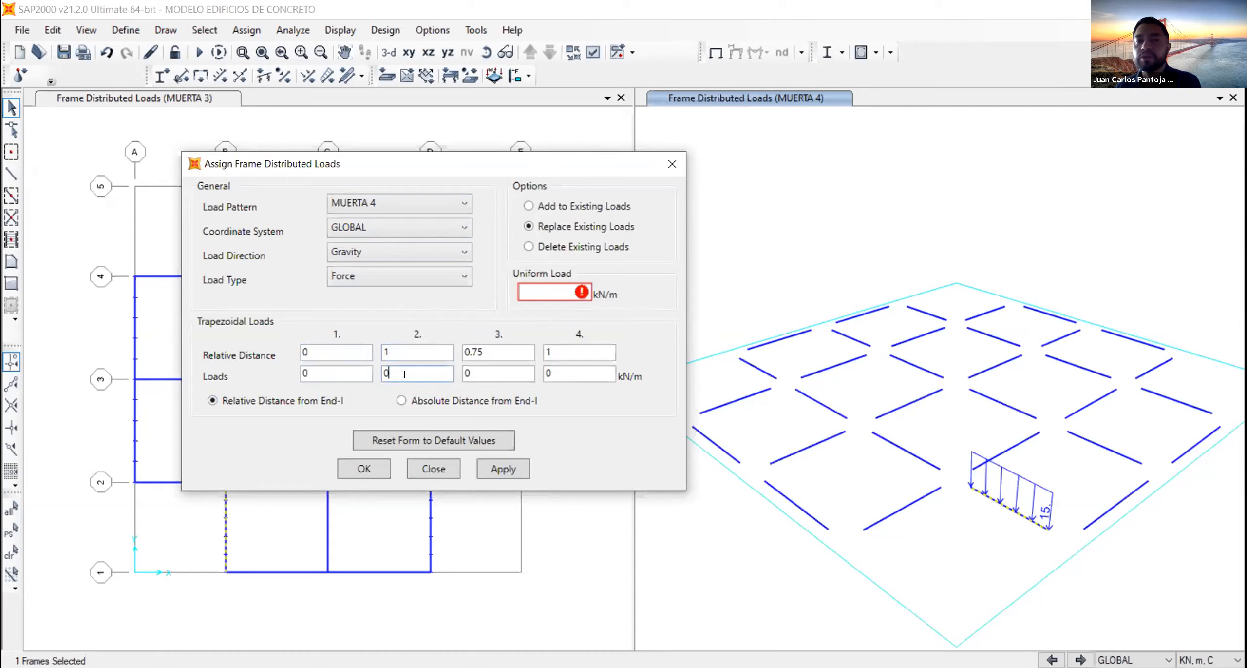
- Set the uniform load to 0 and the second trapezoidal relative distance to 0.5
{"action": "left_click", "coordinate": [548, 285]}
{"action": "type", "text": "0"}
{"action": "left_click", "coordinate": [416, 352]}
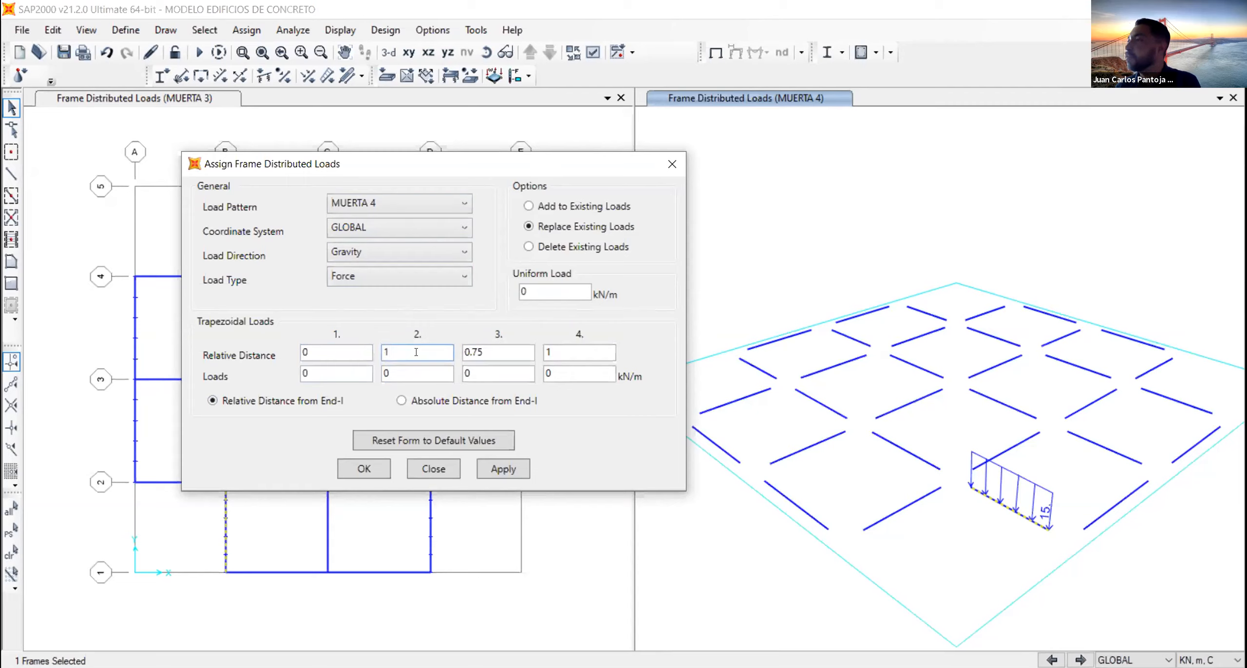
{"action": "left_click_drag", "start_coordinate": [416, 351], "coordinate": [372, 356]}
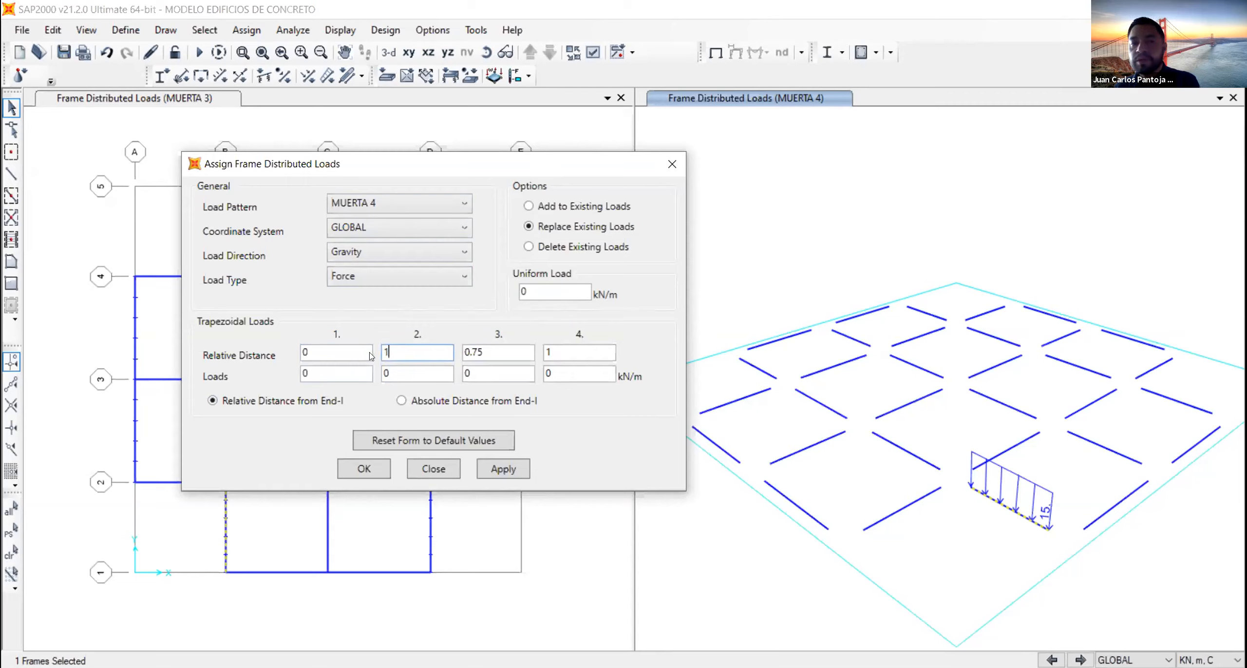
{"action": "type", "text": "0.5"}
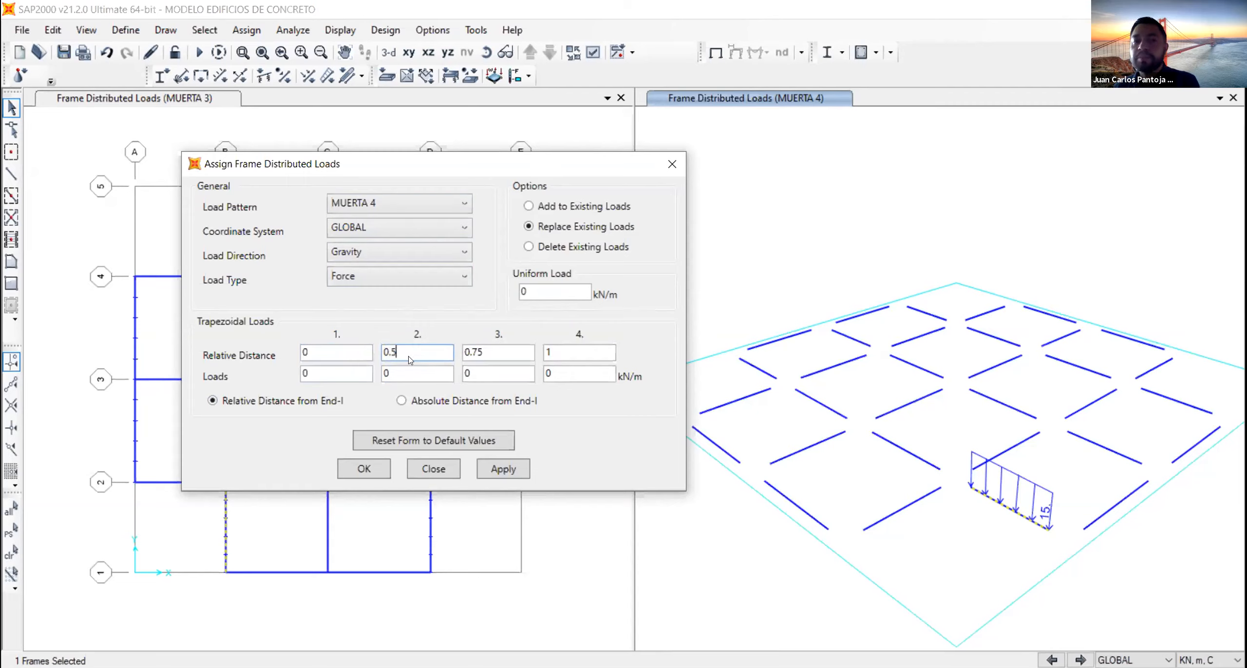
{"action": "left_click", "coordinate": [340, 352]}
{"action": "left_click", "coordinate": [415, 353]}
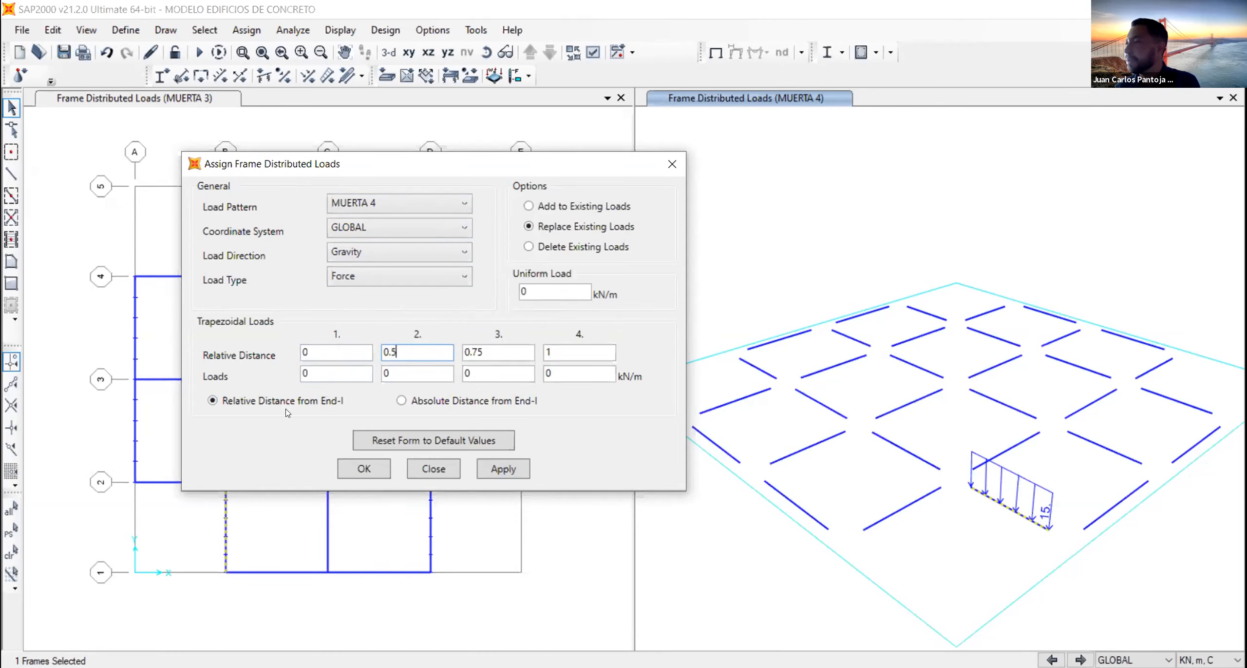
- Assign trapezoidal loads of 15 kN/m at the first two points to the selected beam, replacing existing loads
{"action": "double_click", "coordinate": [332, 372]}
{"action": "type", "text": "15"}
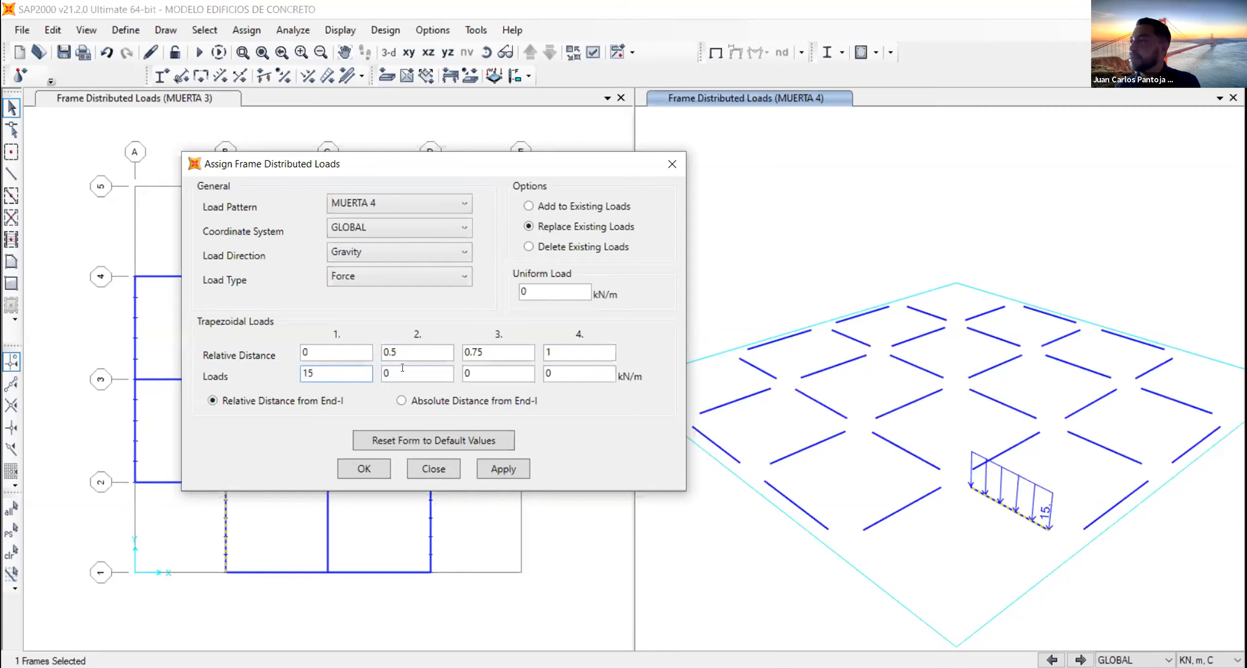
{"action": "double_click", "coordinate": [388, 373]}
{"action": "type", "text": "15"}
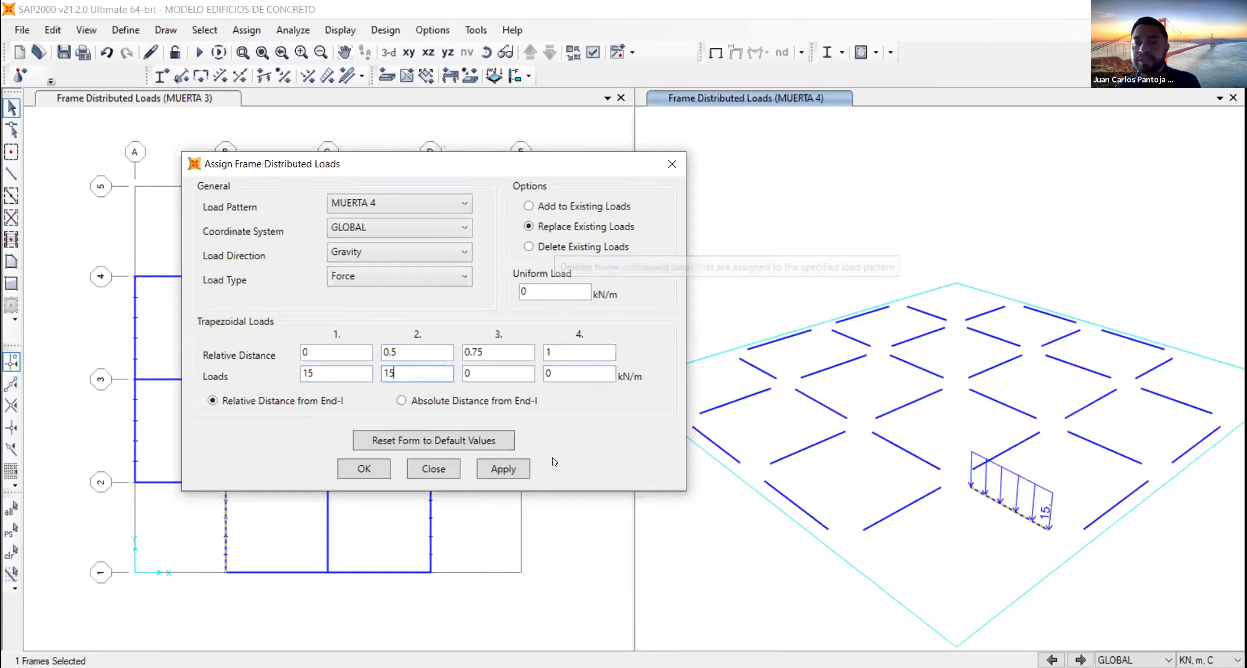
{"action": "left_click", "coordinate": [502, 468]}
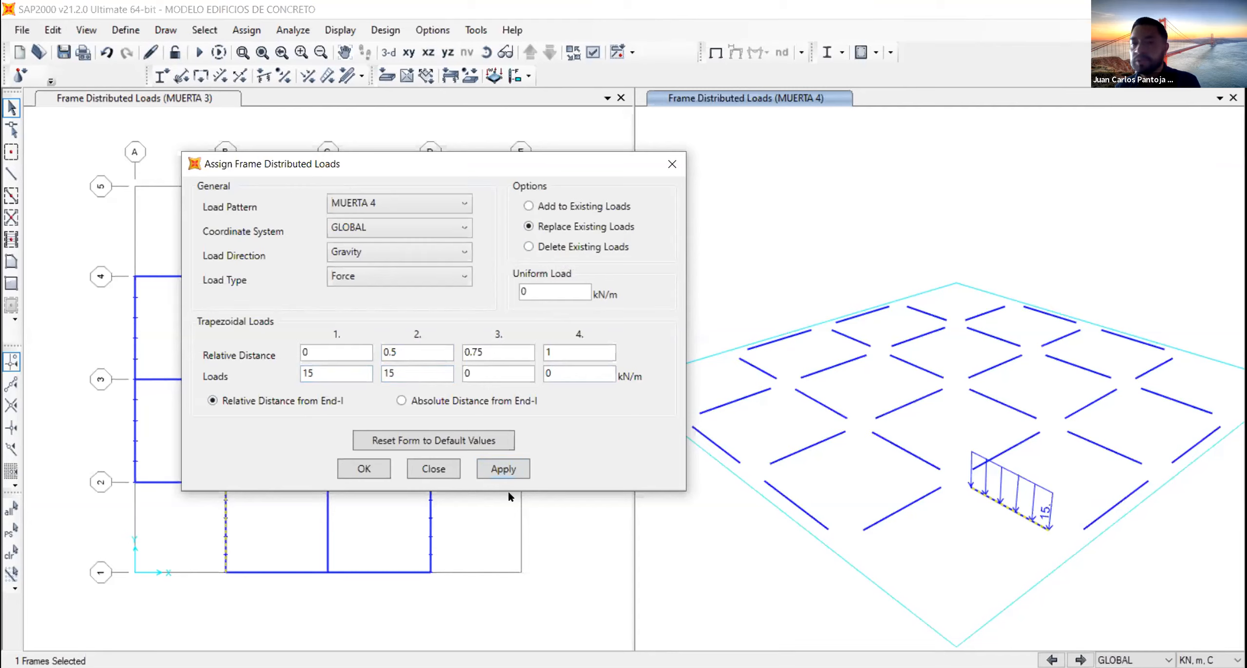
{"action": "left_click", "coordinate": [501, 469]}
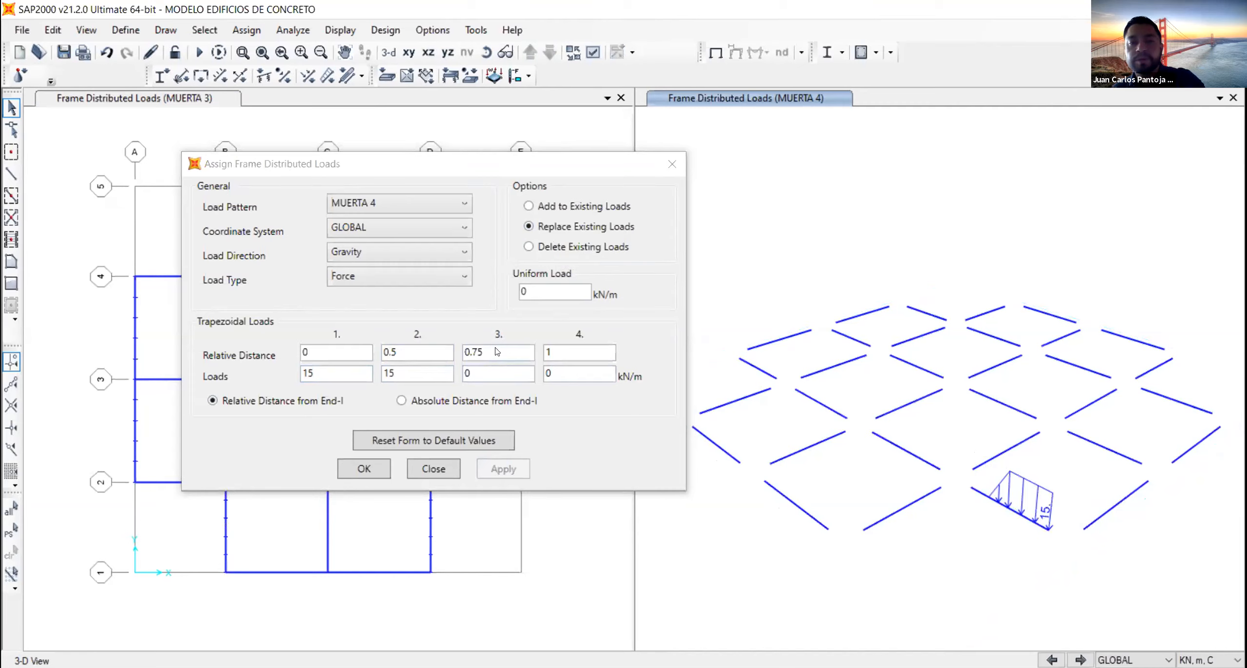
- Set the third relative distance to 0.5 and reassign the trapezoidal load to the grid B beam between grids 1 and 2
{"action": "left_click", "coordinate": [496, 348]}
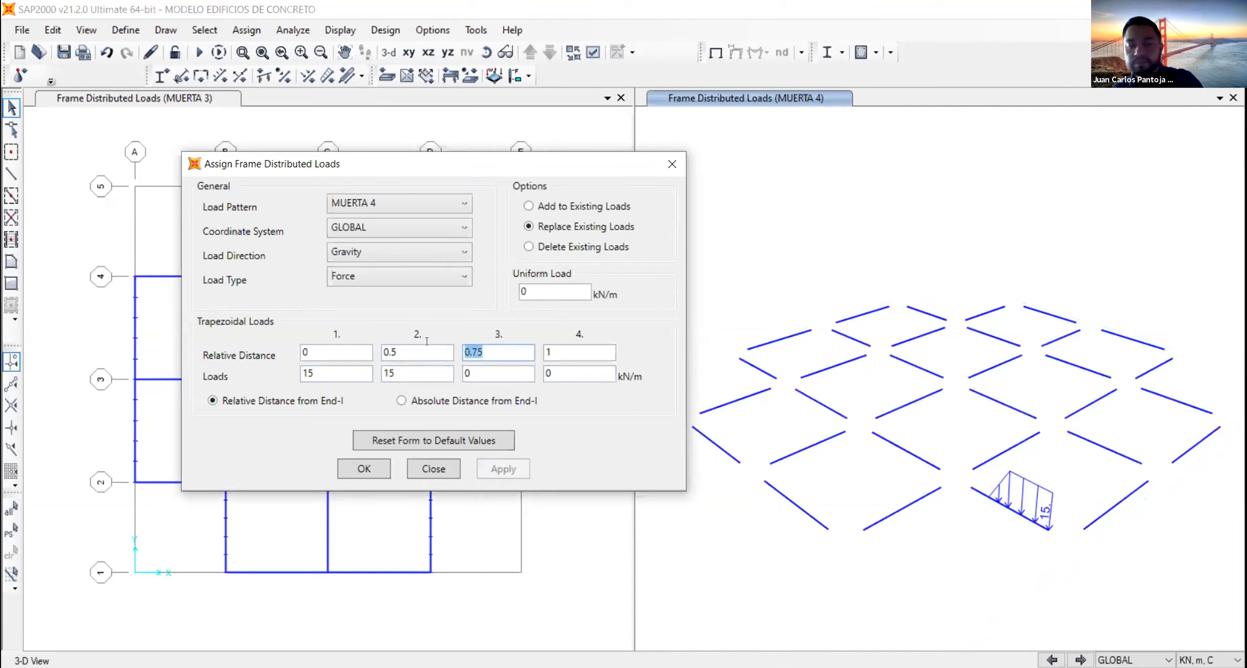
{"action": "type", "text": "0.5"}
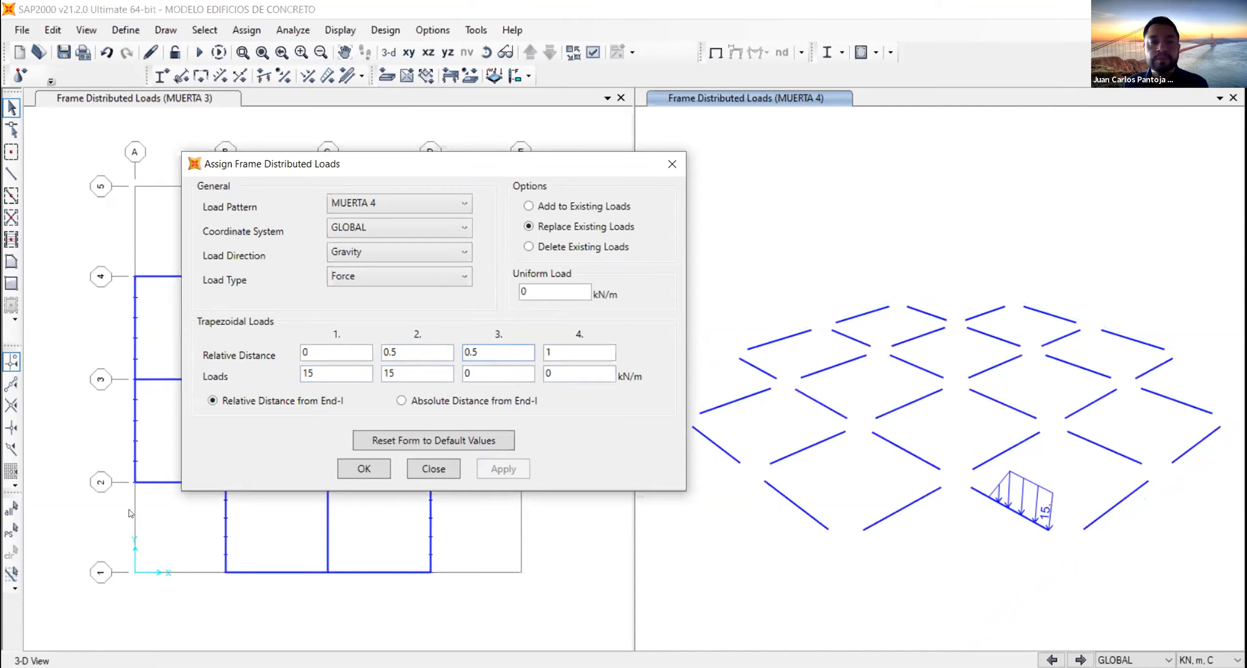
{"action": "left_click", "coordinate": [1016, 512]}
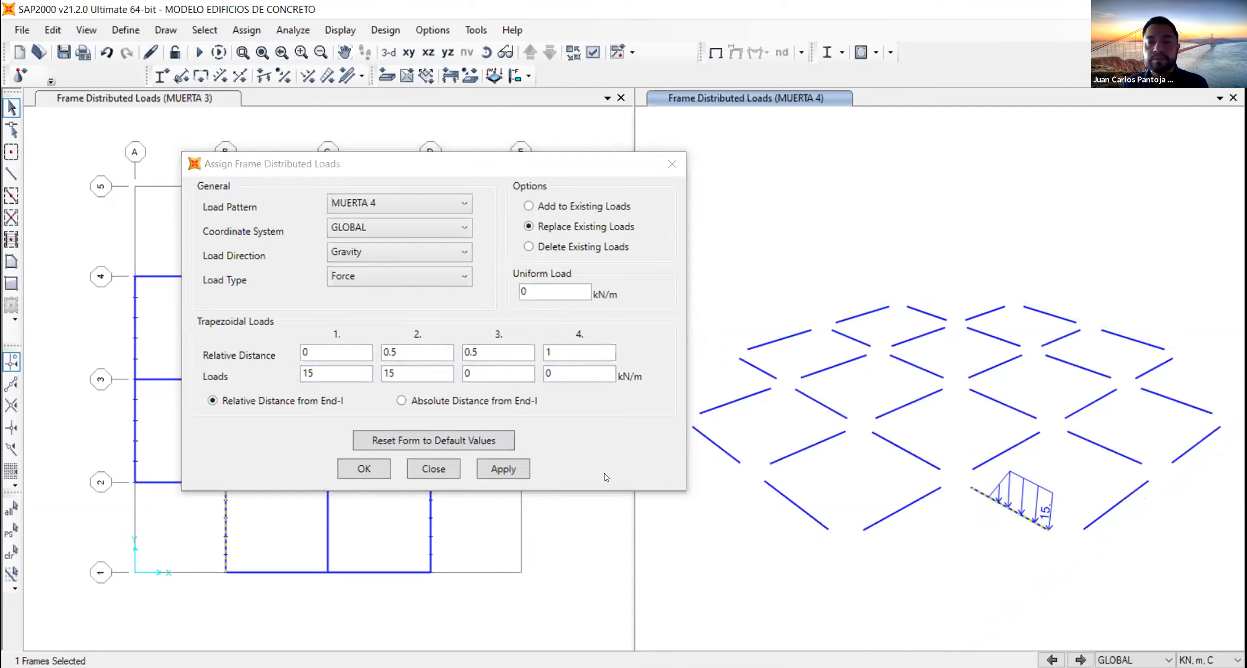
{"action": "left_click", "coordinate": [492, 471]}
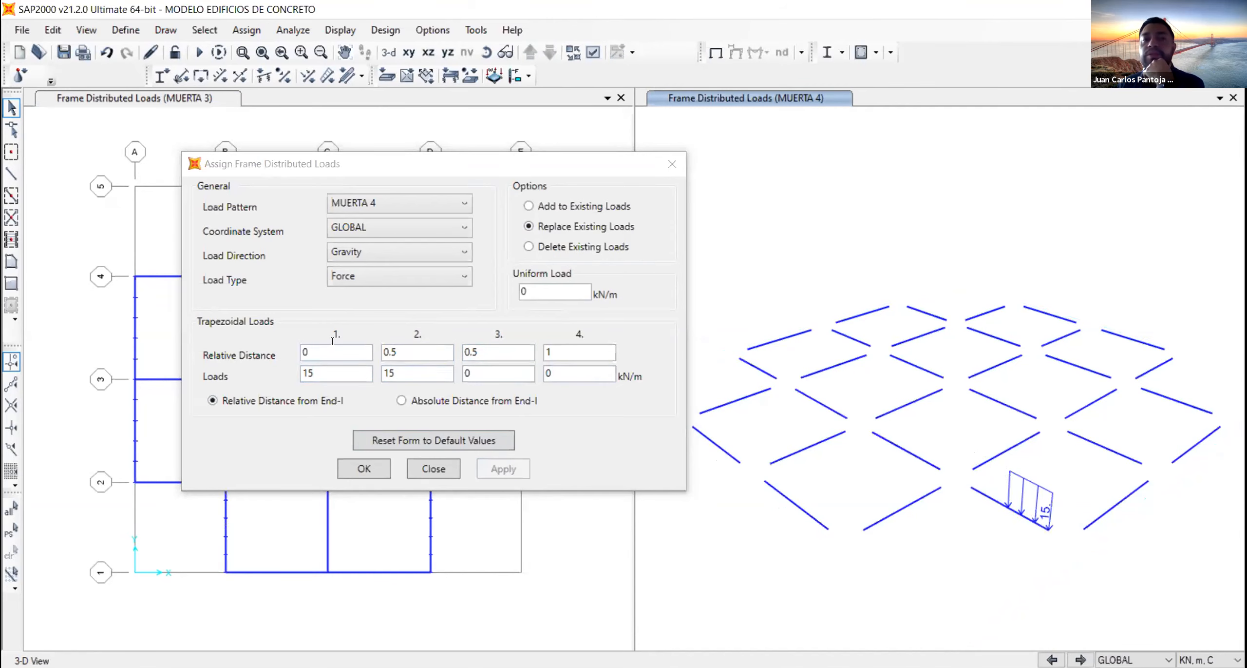
- Review the relative distances and loads entered for the four trapezoidal points
{"action": "left_click", "coordinate": [313, 346]}
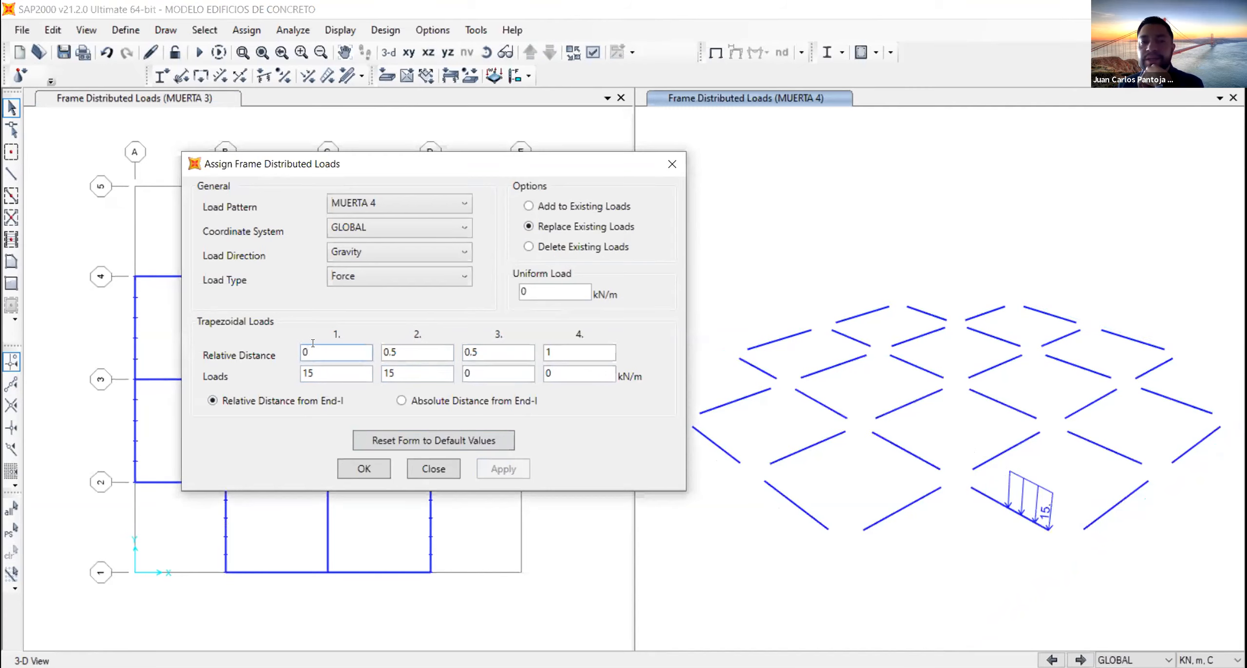
{"action": "left_click", "coordinate": [414, 356]}
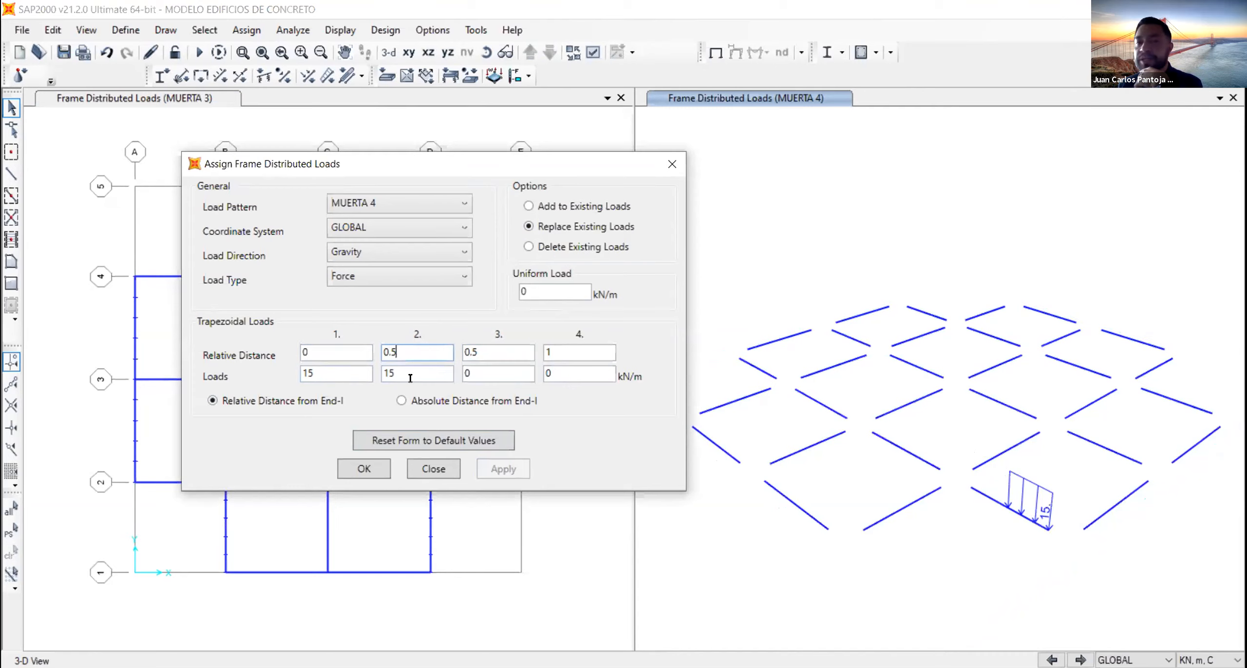
{"action": "left_click", "coordinate": [484, 351]}
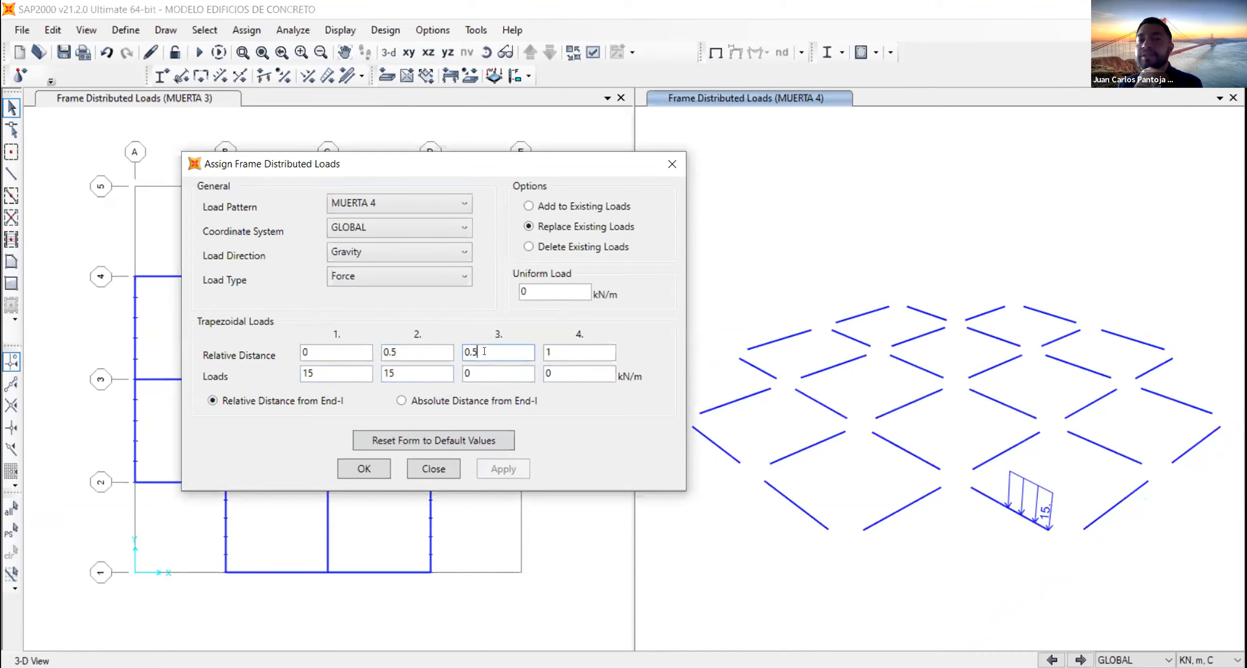
{"action": "left_click", "coordinate": [475, 372]}
{"action": "left_click", "coordinate": [573, 348]}
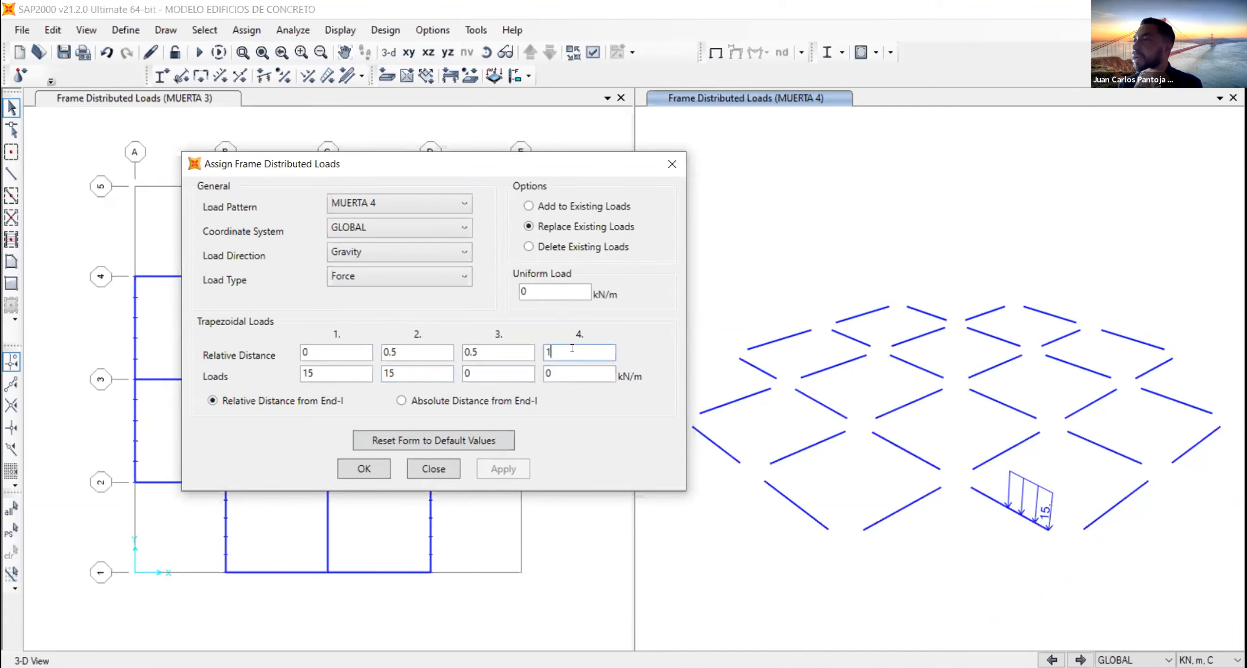
{"action": "left_click", "coordinate": [570, 371]}
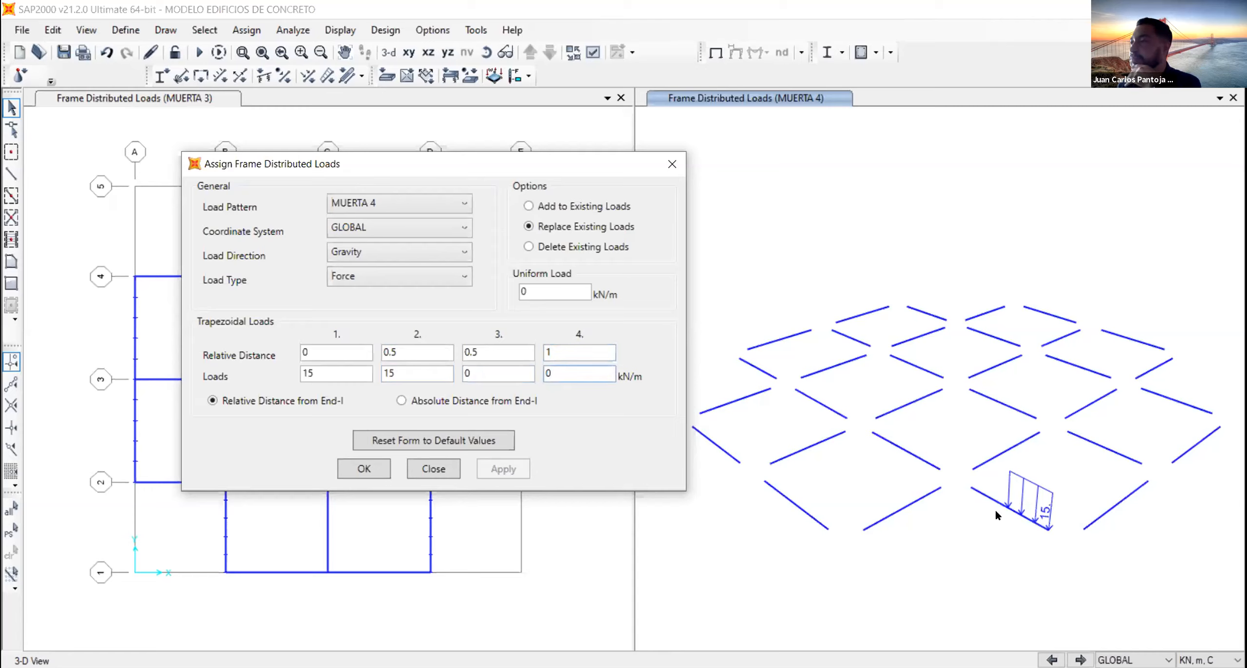
- Switch the load definition to the Local coordinate system, keeping direction 1, with Moment as the load type
{"action": "left_click", "coordinate": [395, 227]}
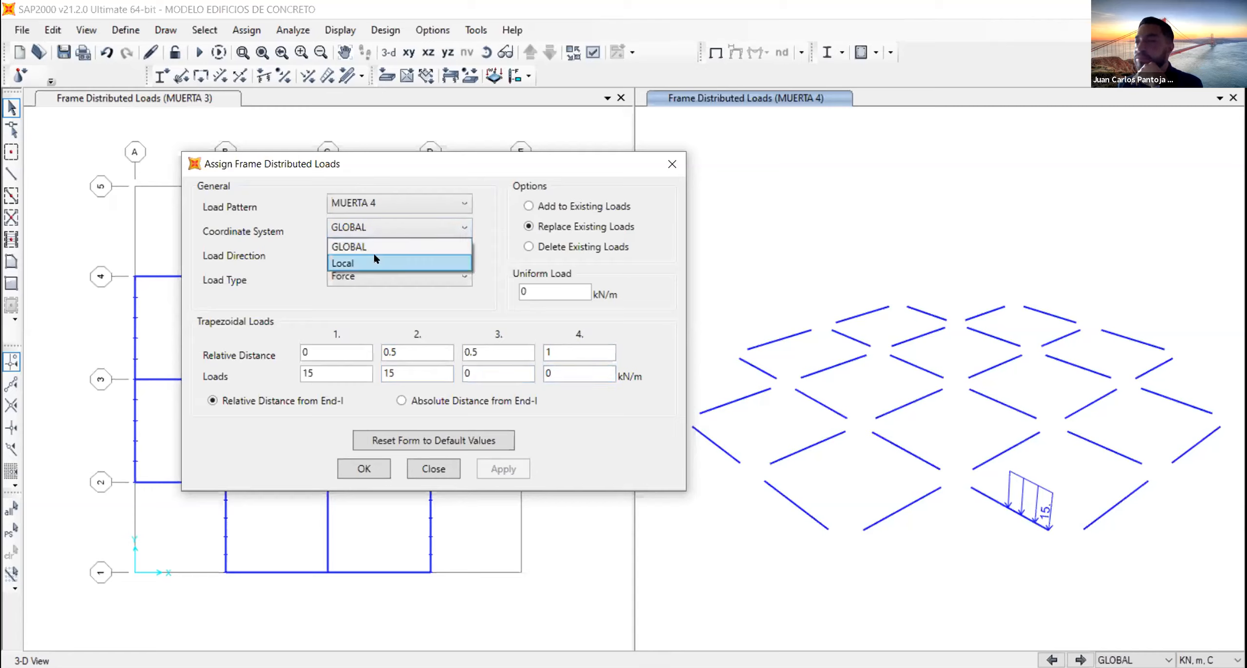
{"action": "left_click", "coordinate": [375, 259]}
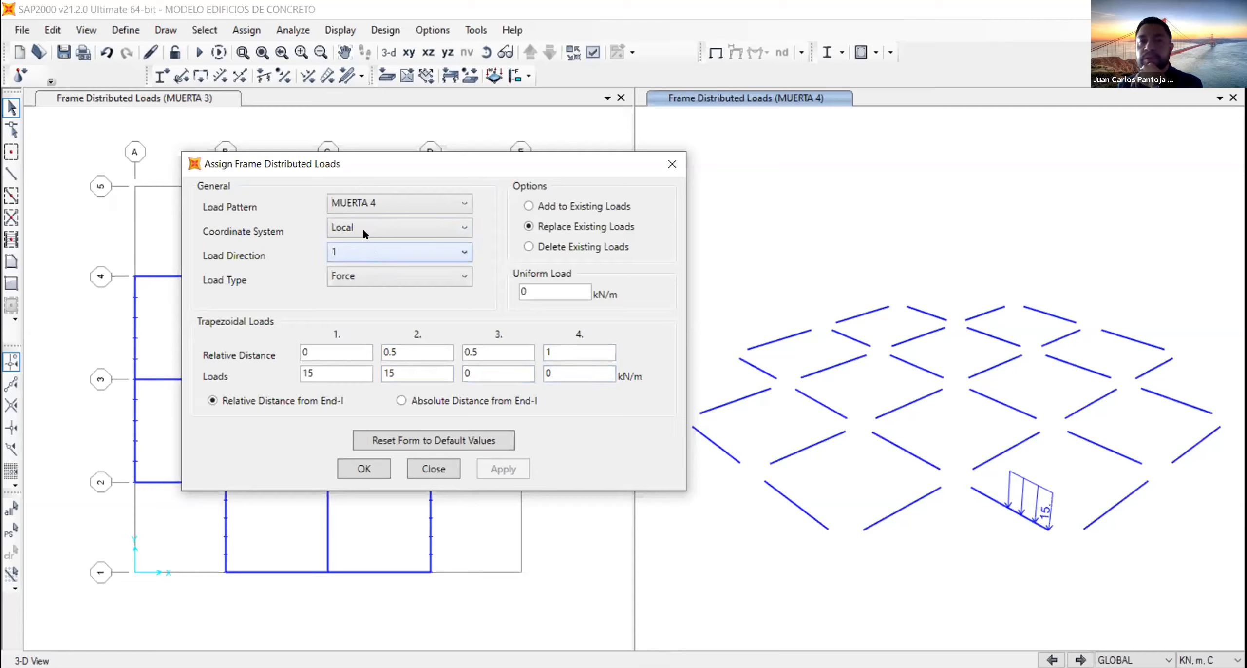
{"action": "left_click", "coordinate": [366, 249]}
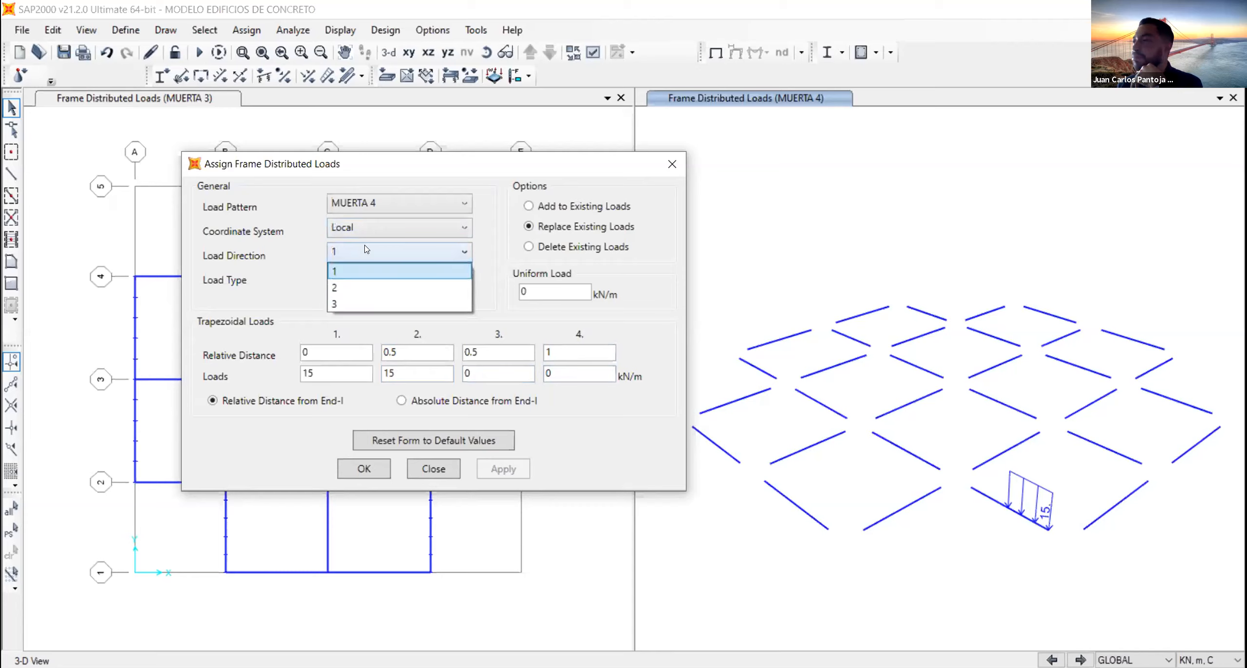
{"action": "left_click", "coordinate": [366, 249]}
{"action": "left_click", "coordinate": [366, 275]}
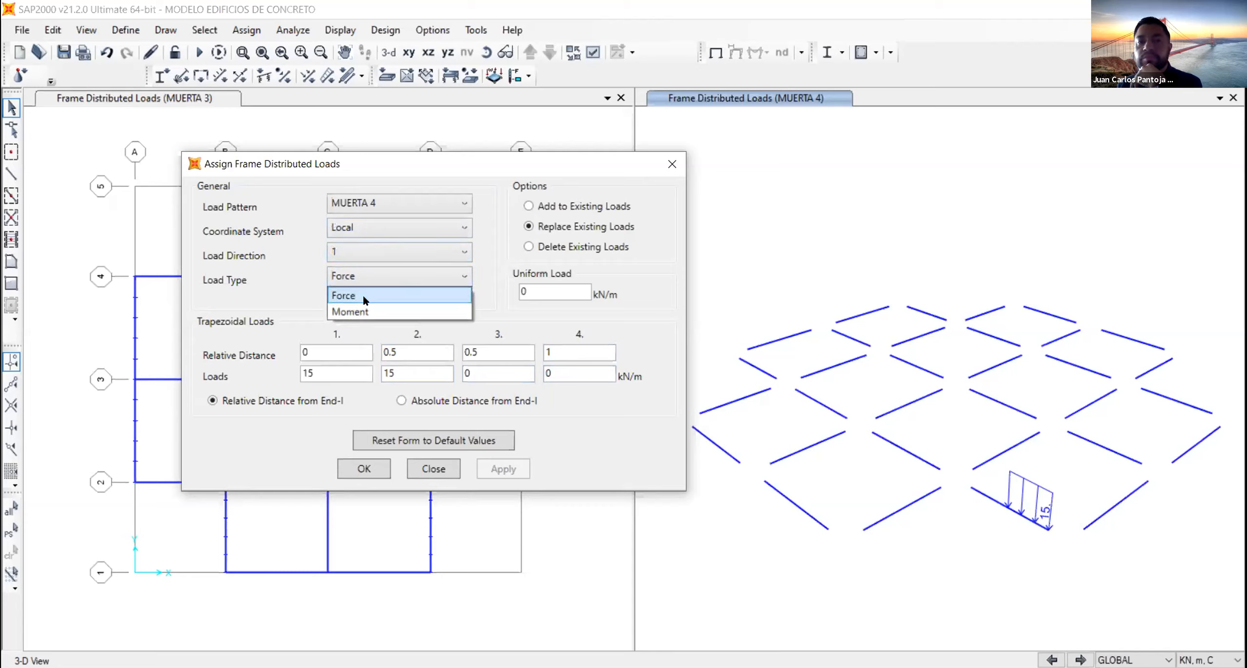
{"action": "left_click", "coordinate": [365, 307]}
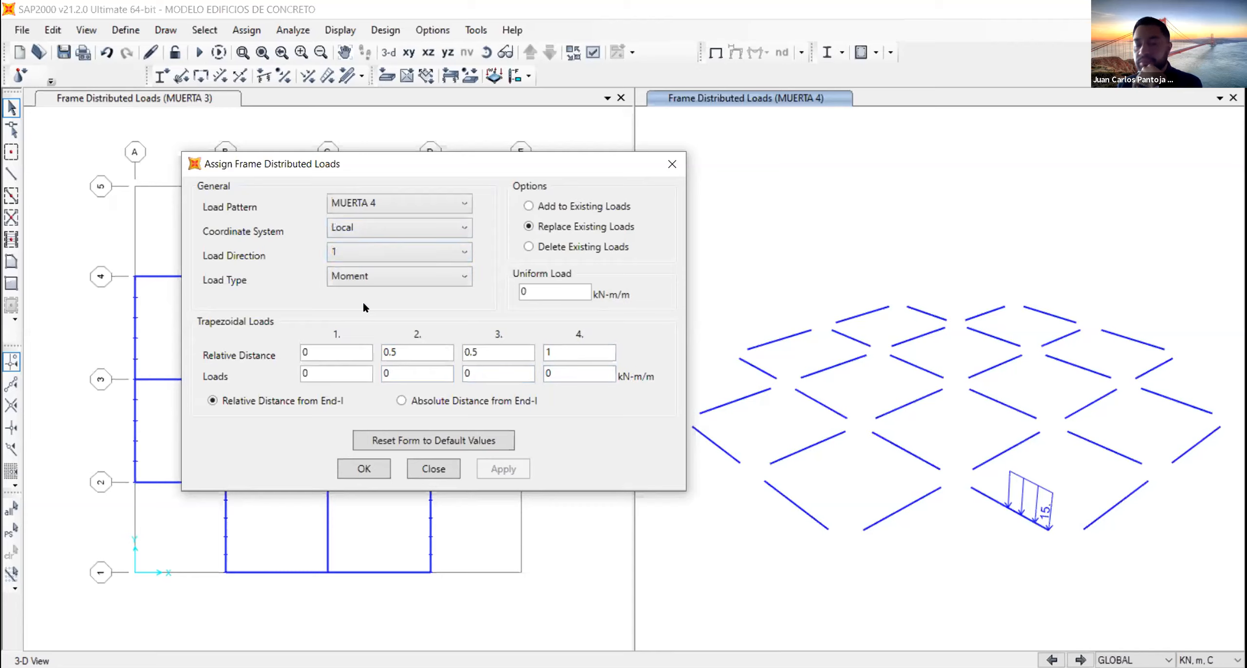
- Set the trapezoidal moment loads at the first and second points to 3 kN-m/m each
{"action": "left_click", "coordinate": [340, 372]}
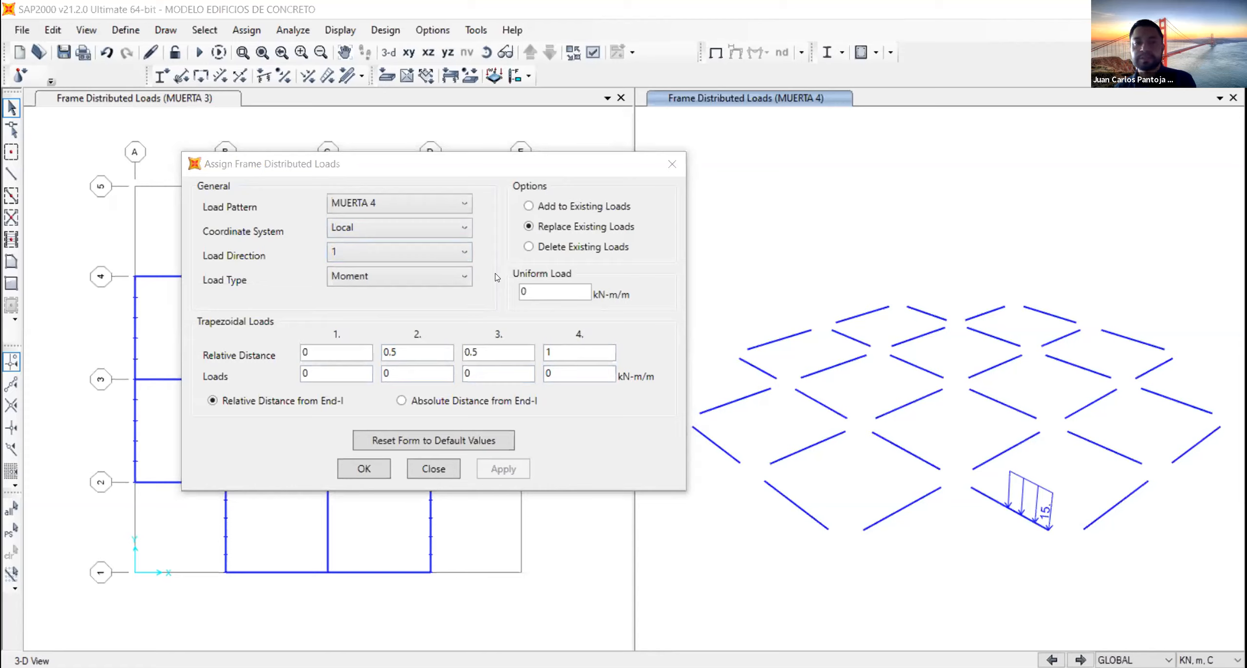
{"action": "left_click", "coordinate": [321, 374]}
{"action": "type", "text": "3"}
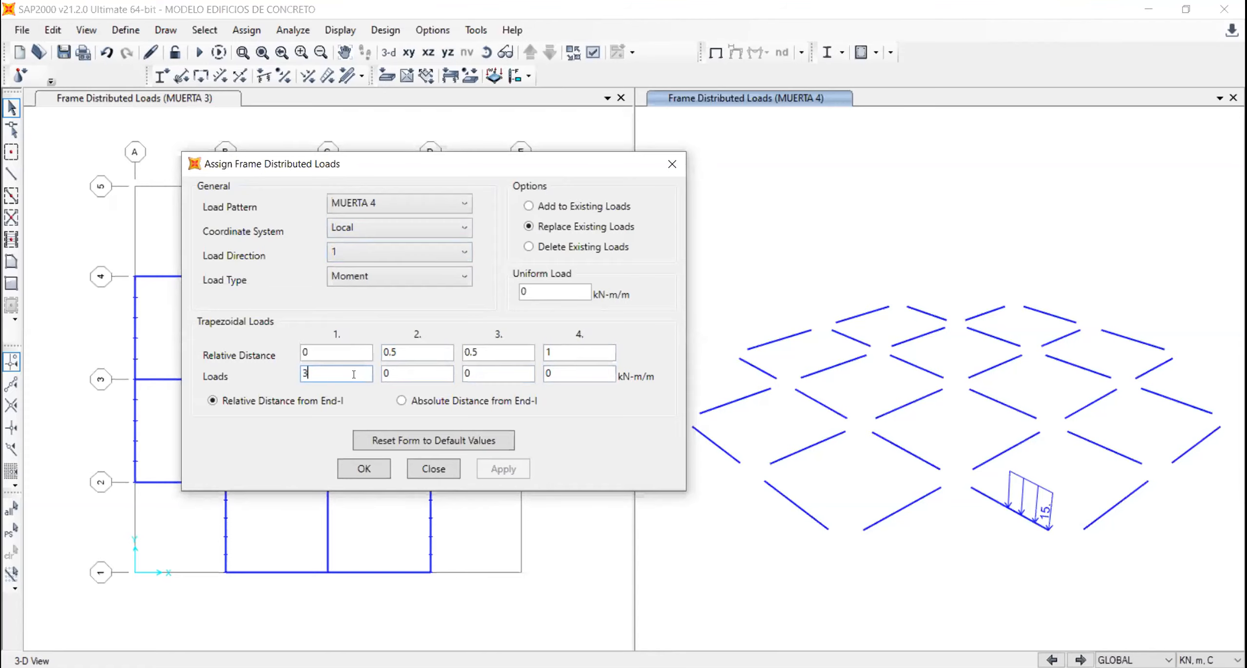
{"action": "left_click", "coordinate": [405, 374]}
{"action": "type", "text": "3"}
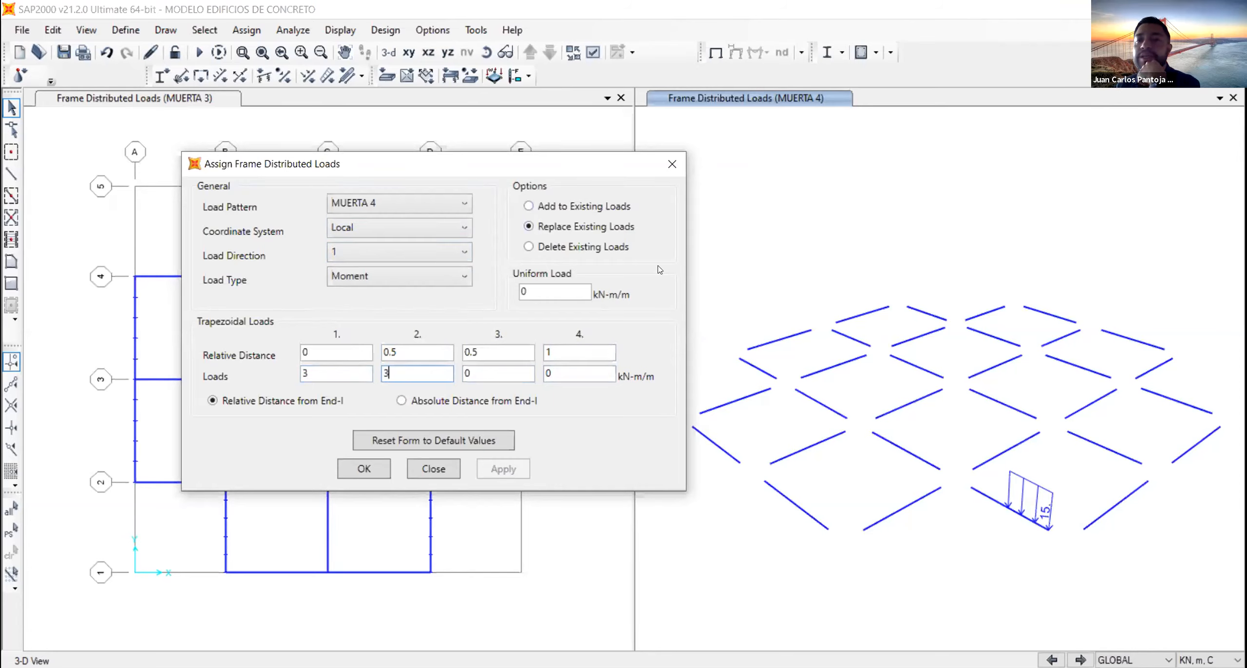
- Add the trapezoidal moment to the existing MUERTA 4 loads of the grid B beam between grids 1 and 2
{"action": "left_click", "coordinate": [1004, 505]}
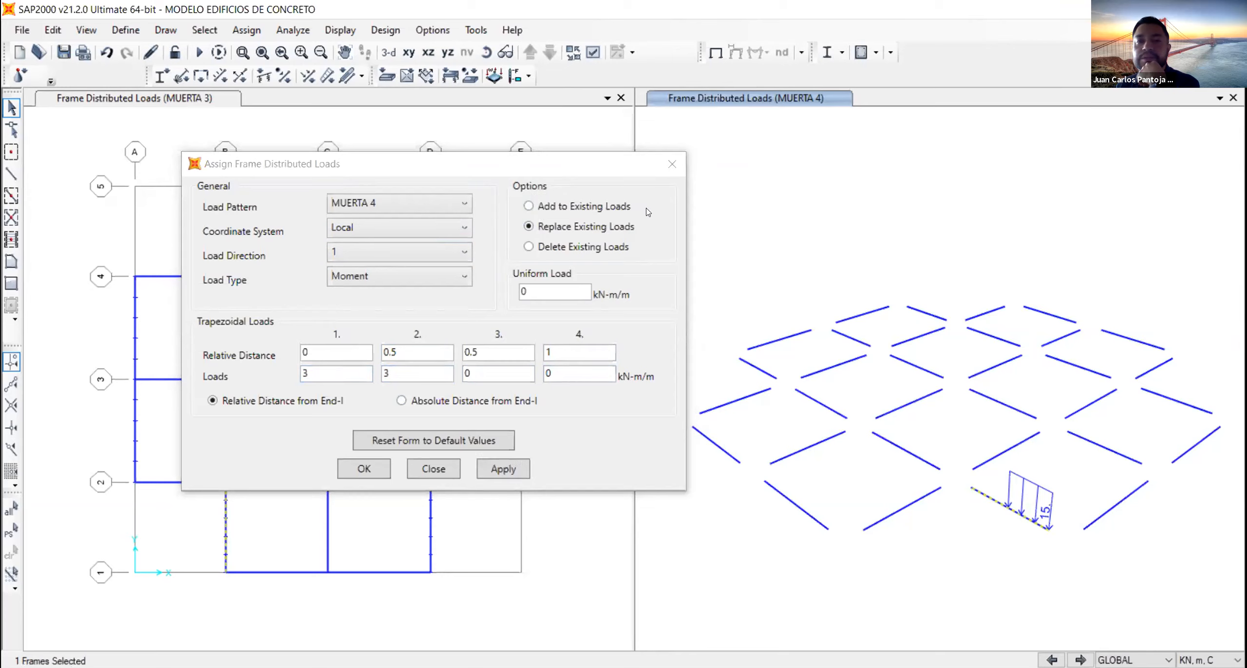
{"action": "left_click", "coordinate": [529, 206]}
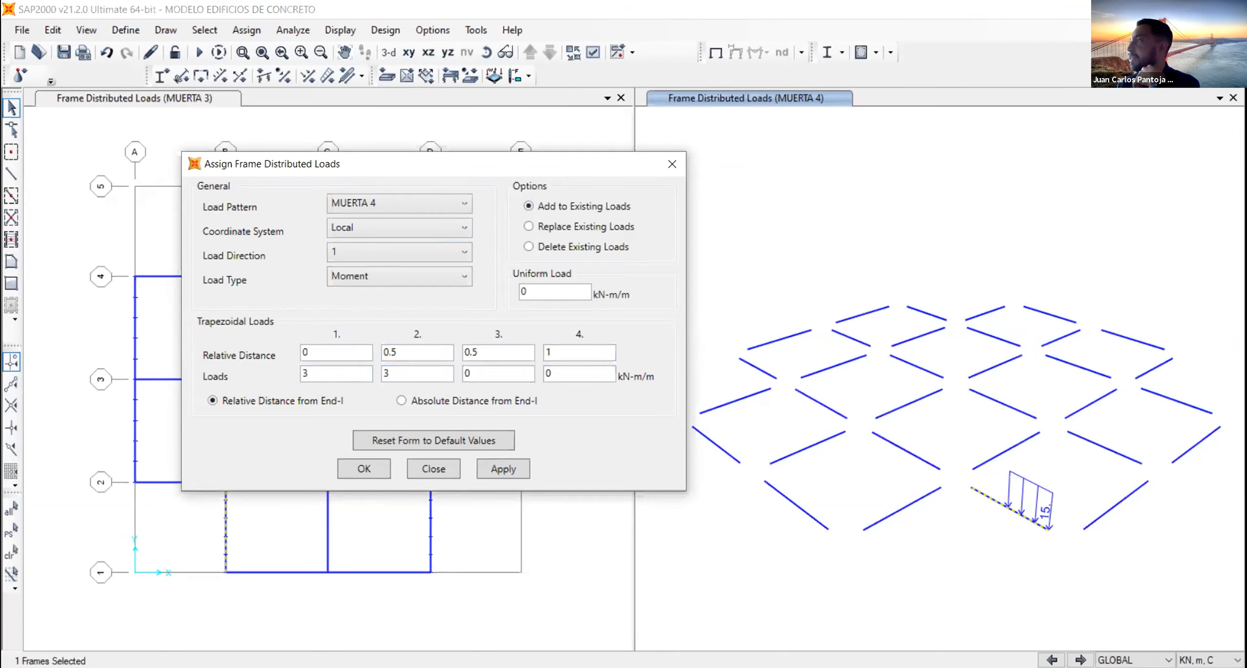
{"action": "left_click", "coordinate": [638, 344]}
{"action": "left_click", "coordinate": [504, 468]}
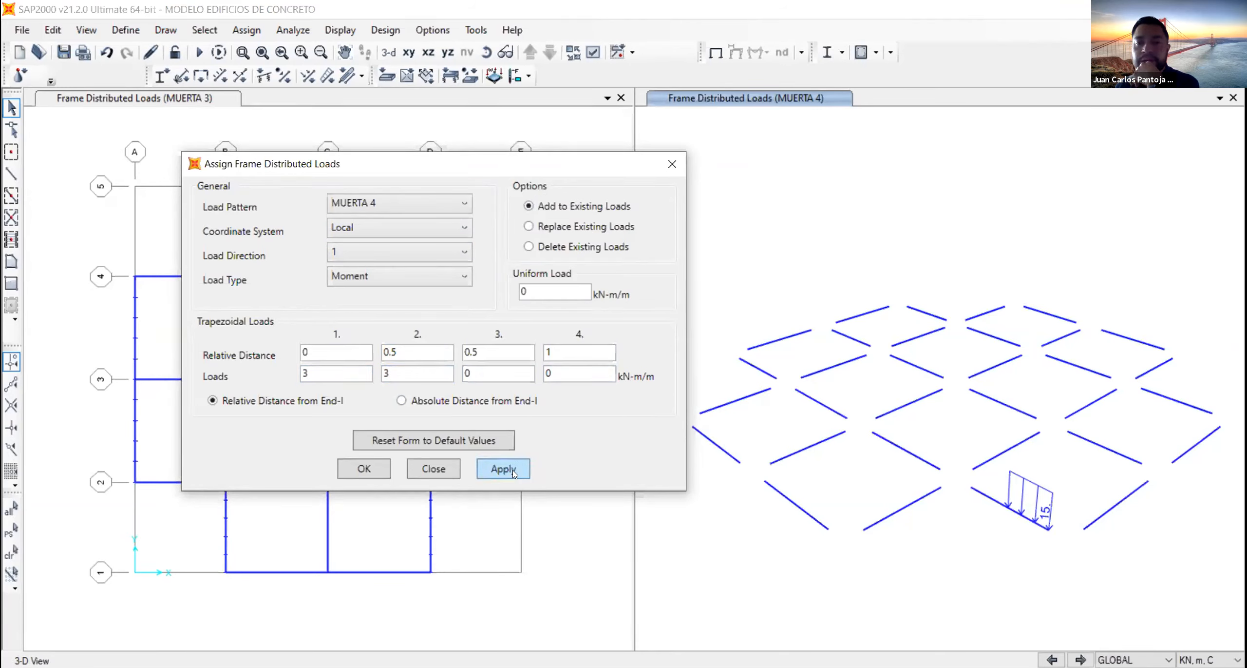
{"action": "left_click", "coordinate": [362, 468]}
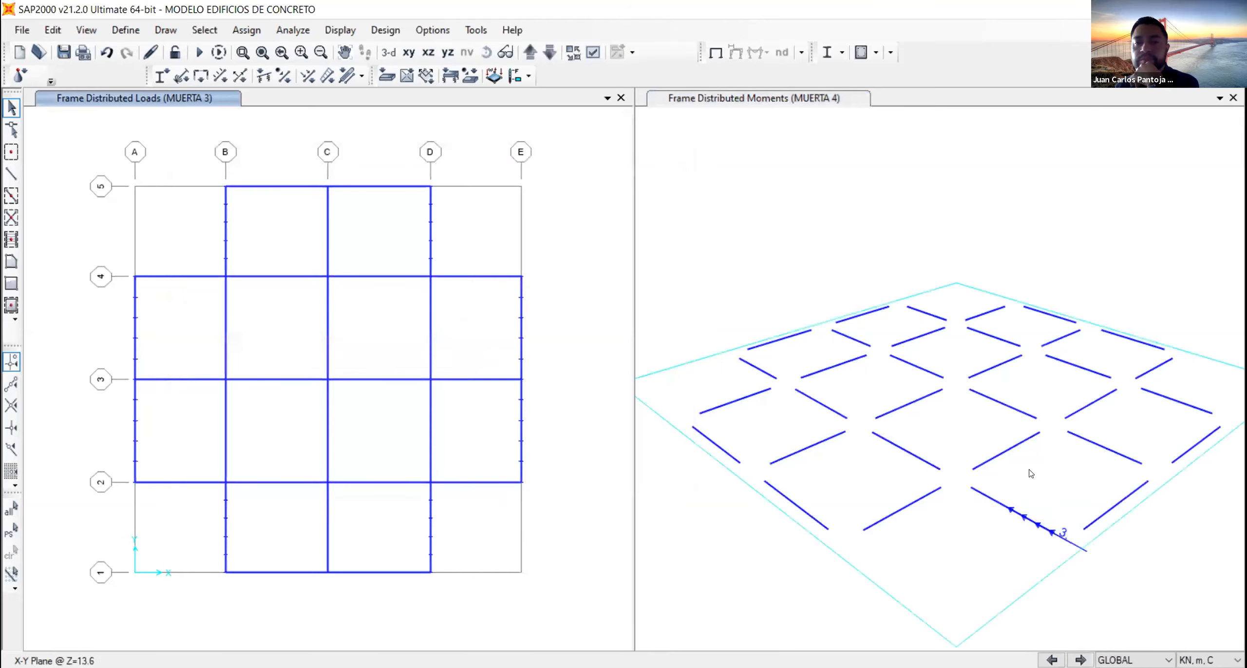
- Display the MUERTA 4 span loading forces on the frame objects in the 3-D view, using the current display system
{"action": "left_click", "coordinate": [335, 29]}
{"action": "mouse_move", "coordinate": [464, 115]}
{"action": "left_click", "coordinate": [648, 139]}
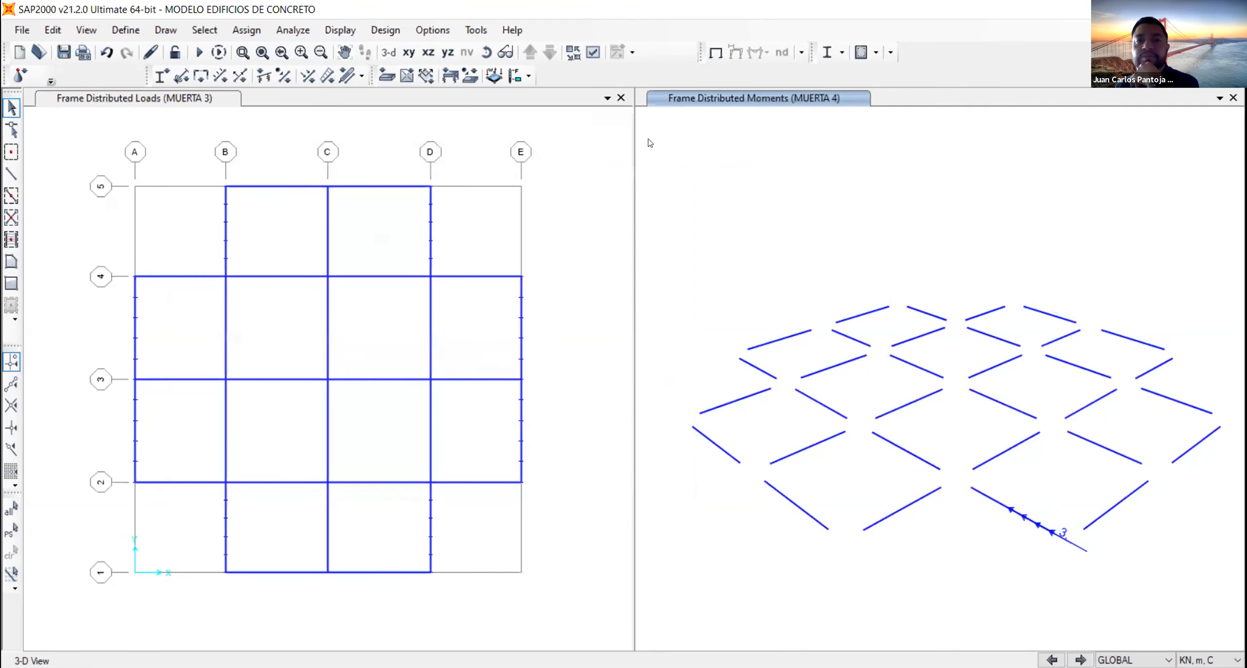
{"action": "left_click", "coordinate": [621, 171]}
{"action": "left_click", "coordinate": [597, 270]}
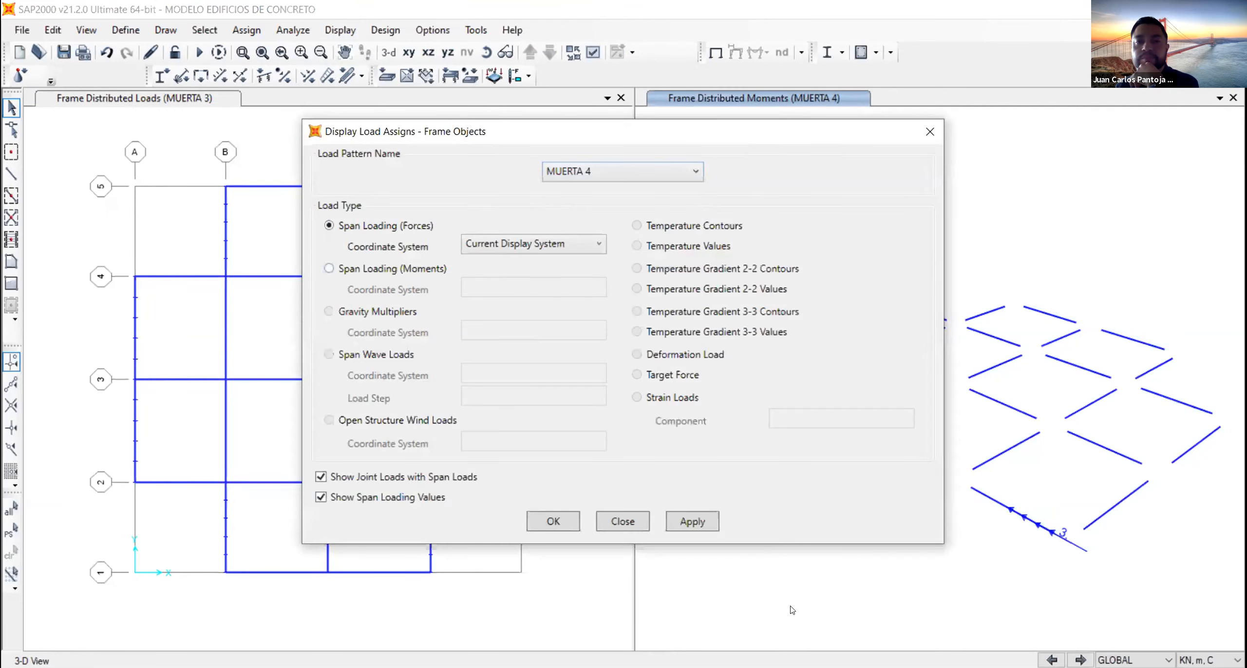
{"action": "left_click", "coordinate": [707, 524]}
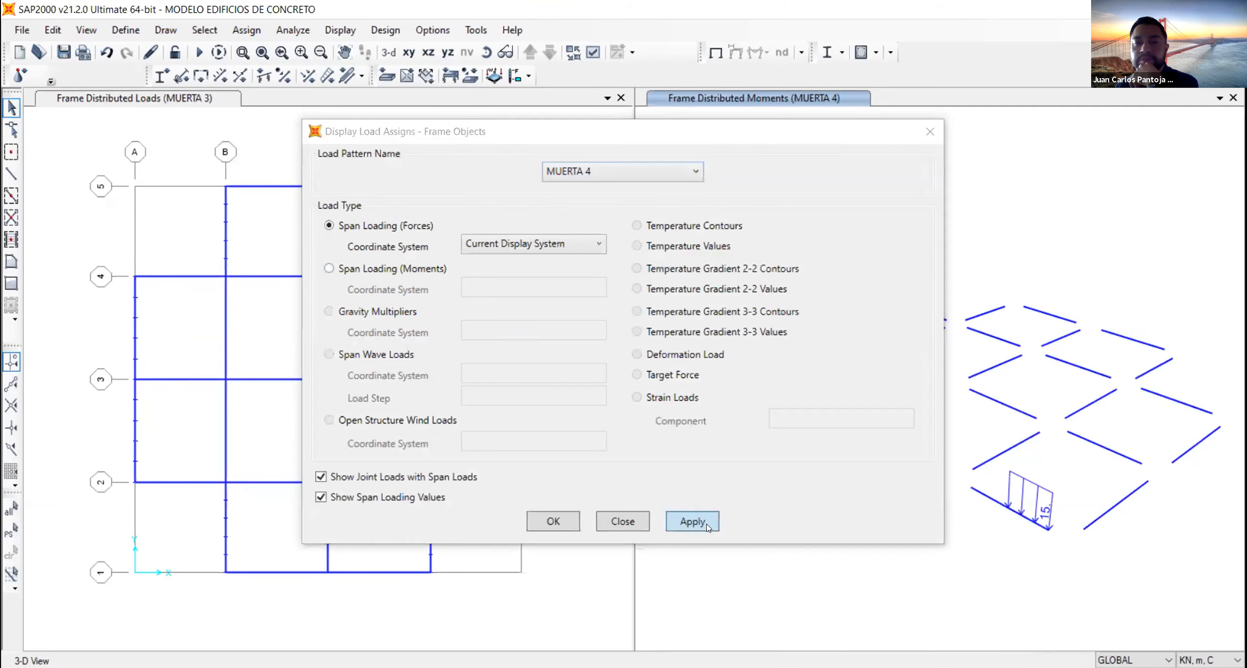
{"action": "key", "text": "Return"}
- Examine the MUERTA 4 distributed force and moment assigned to the grid B beam between grids 1 and 2
{"action": "left_click", "coordinate": [1018, 514]}
{"action": "left_click", "coordinate": [1019, 513]}
{"action": "right_click", "coordinate": [1019, 512]}
{"action": "left_click", "coordinate": [535, 167]}
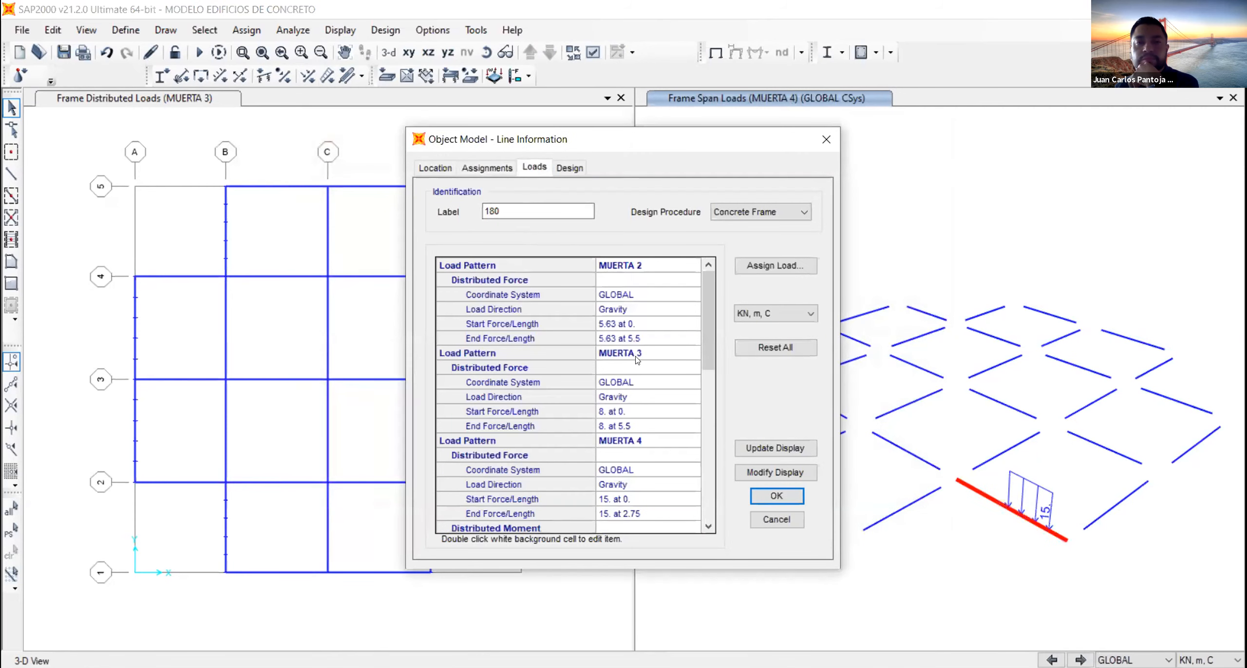
{"action": "left_click", "coordinate": [616, 499]}
{"action": "scroll", "coordinate": [618, 485], "scroll_direction": "down", "scroll_amount": 2}
{"action": "left_click", "coordinate": [497, 442]}
{"action": "left_click", "coordinate": [621, 483]}
{"action": "left_click", "coordinate": [643, 499]}
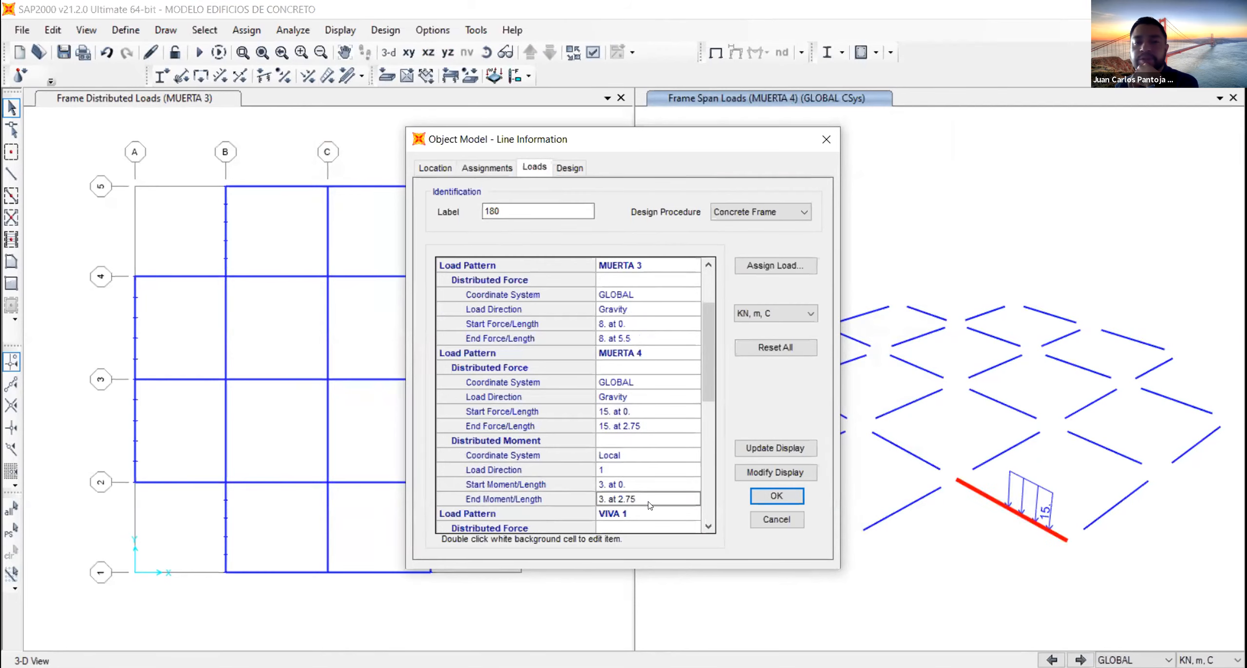
{"action": "left_click", "coordinate": [826, 140]}
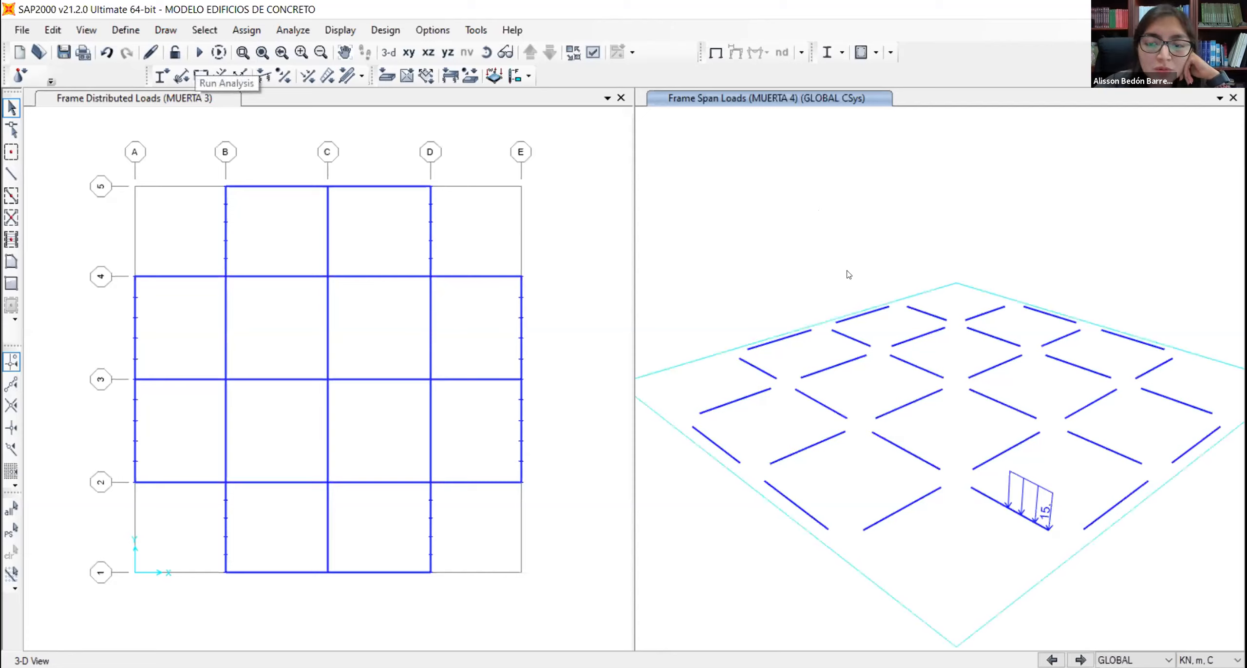
- Select the grid B beam between grids 1 and 2 and open the distributed load assignment for it
{"action": "left_click", "coordinate": [958, 533]}
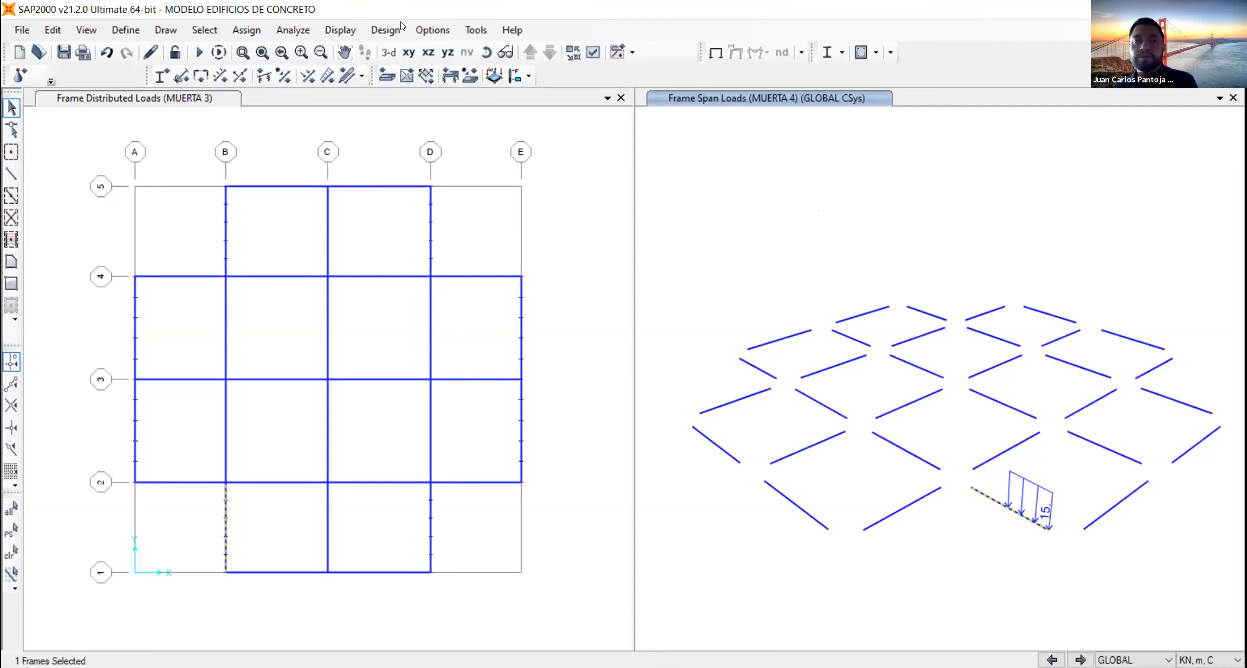
{"action": "left_click", "coordinate": [326, 84]}
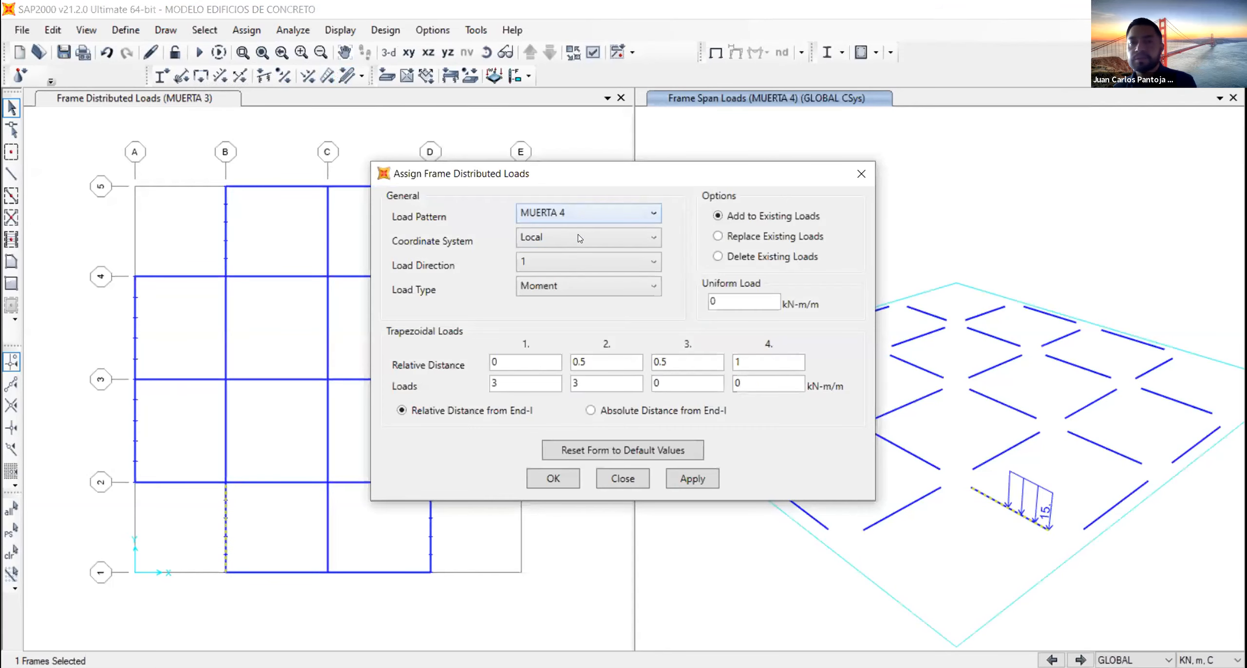
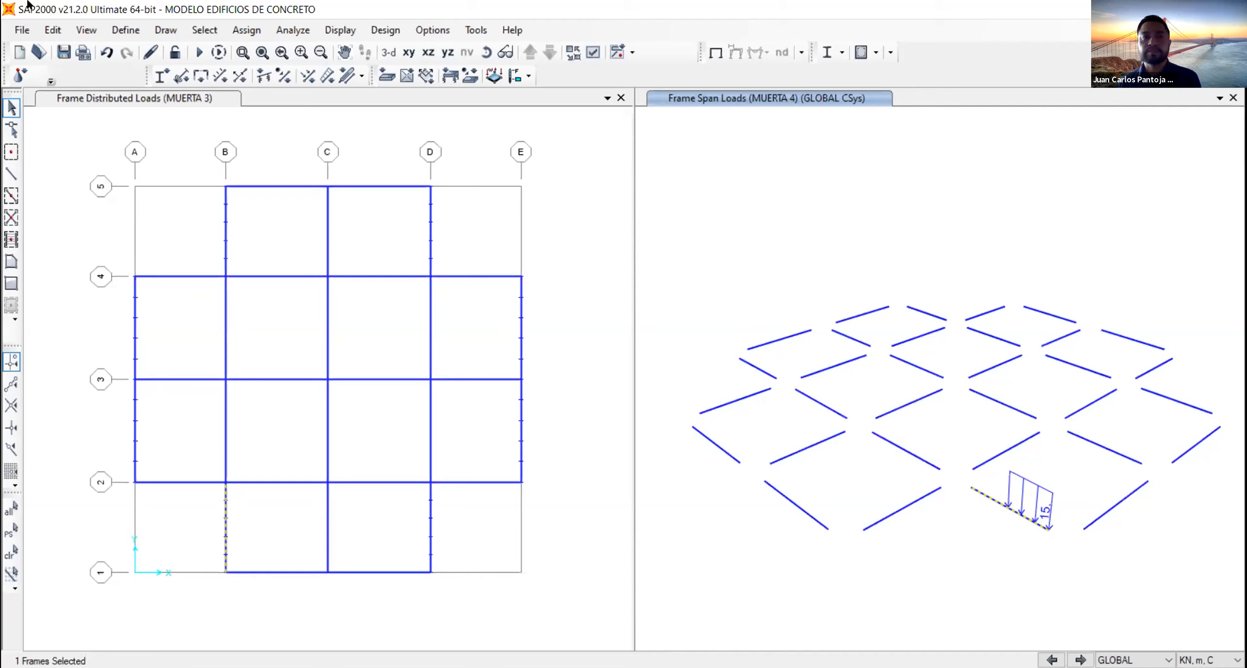
- Save the concrete building model
{"action": "left_click", "coordinate": [63, 51]}
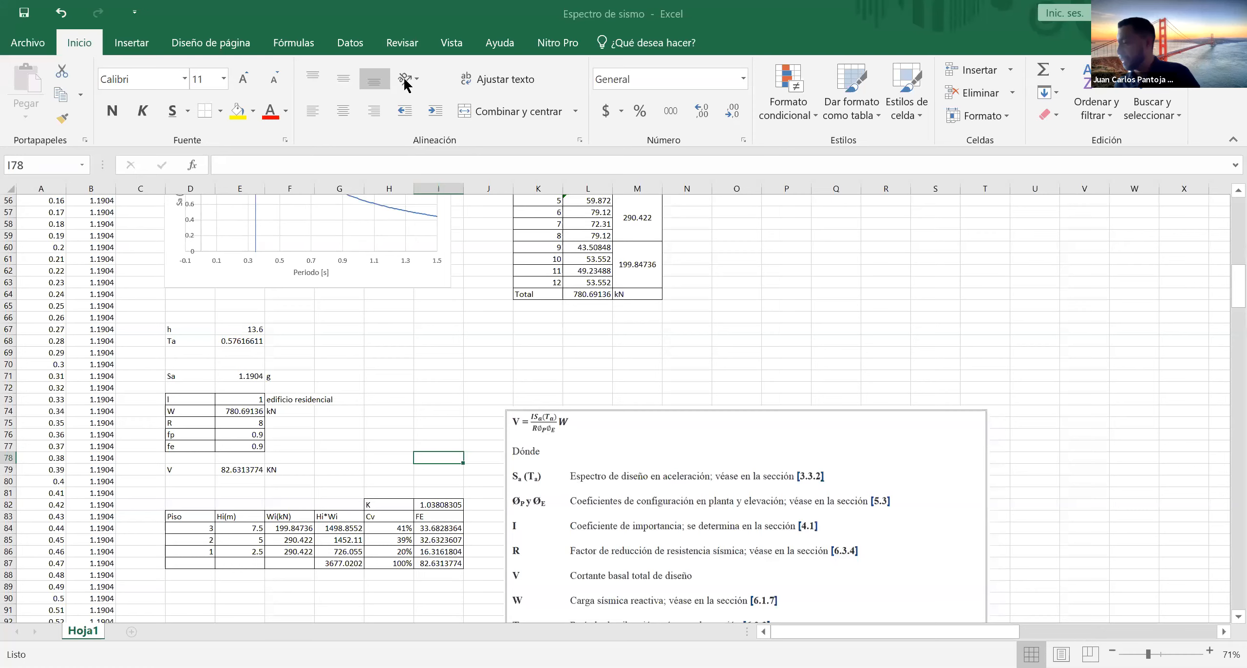
- Switch to the Espectro de sismo workbook in Excel and examine the K factor and the seismic force table by floor
{"action": "left_click", "coordinate": [438, 504]}
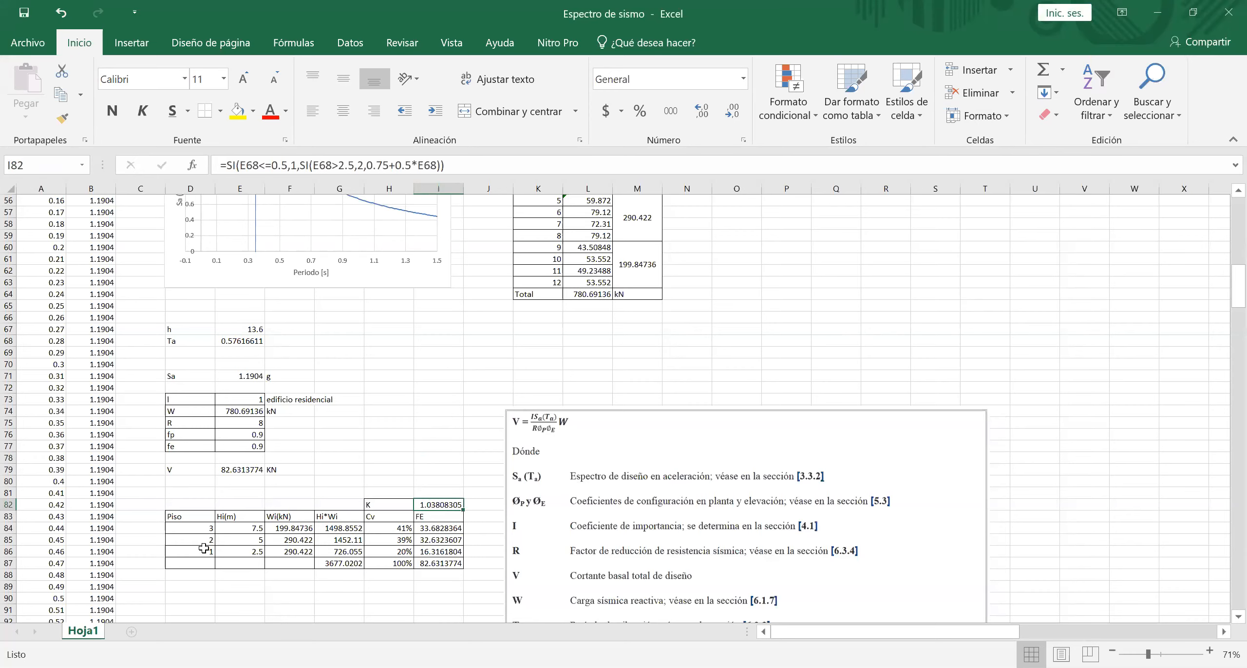
{"action": "left_click", "coordinate": [197, 561]}
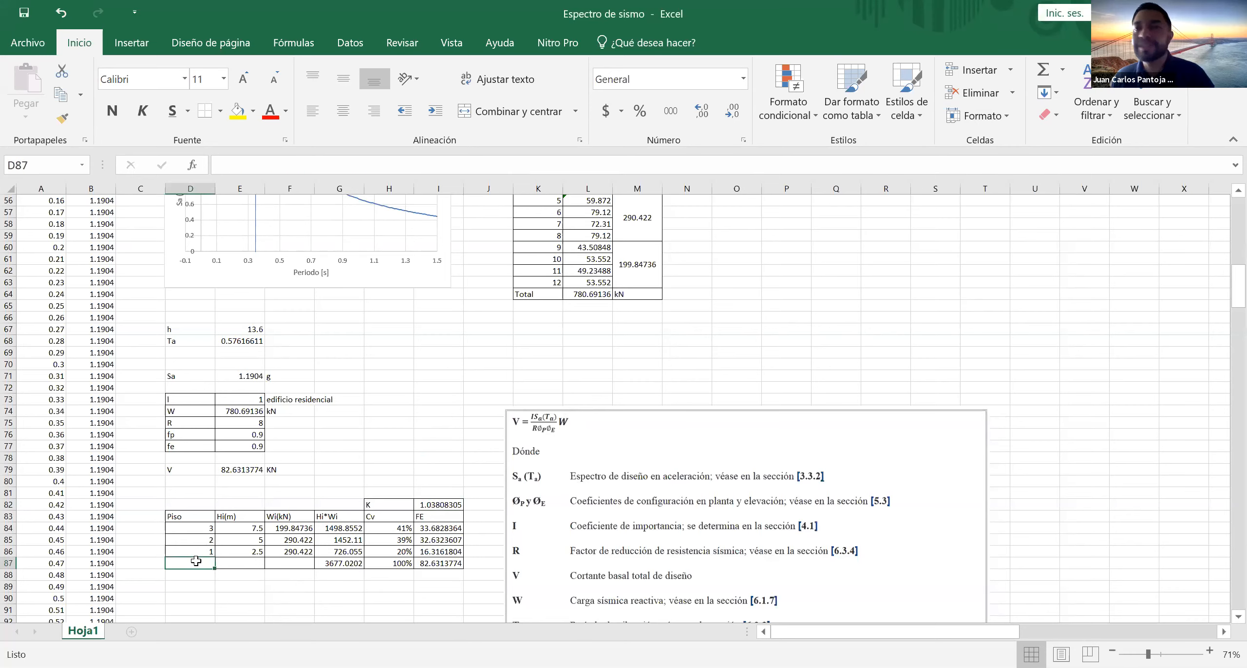
{"action": "left_click", "coordinate": [300, 577]}
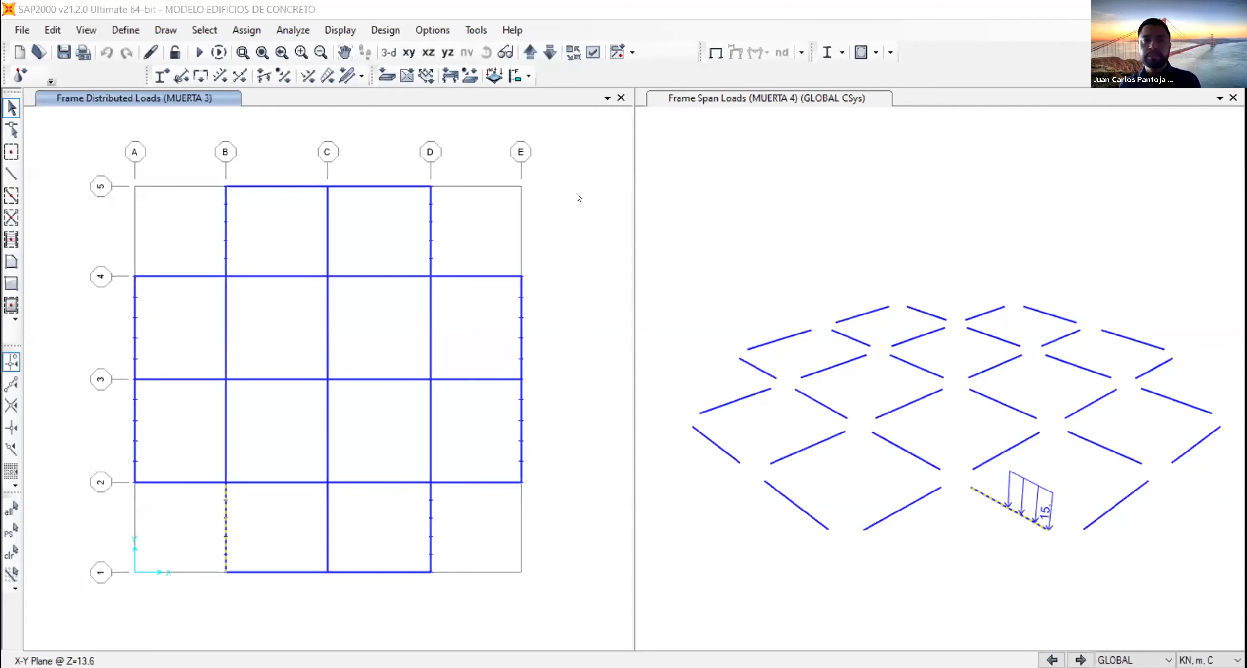
- Run the analysis of all load cases and show the DEAD deformed shape in a 3-D view
{"action": "left_click", "coordinate": [200, 52]}
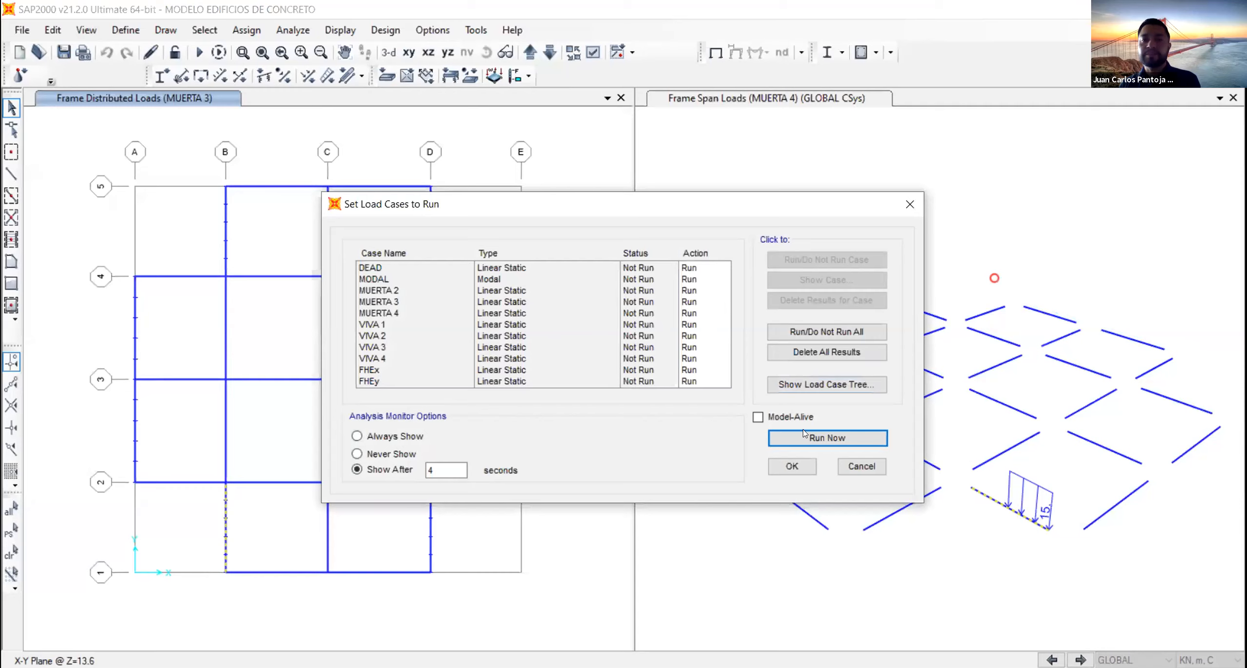
{"action": "left_click", "coordinate": [806, 433]}
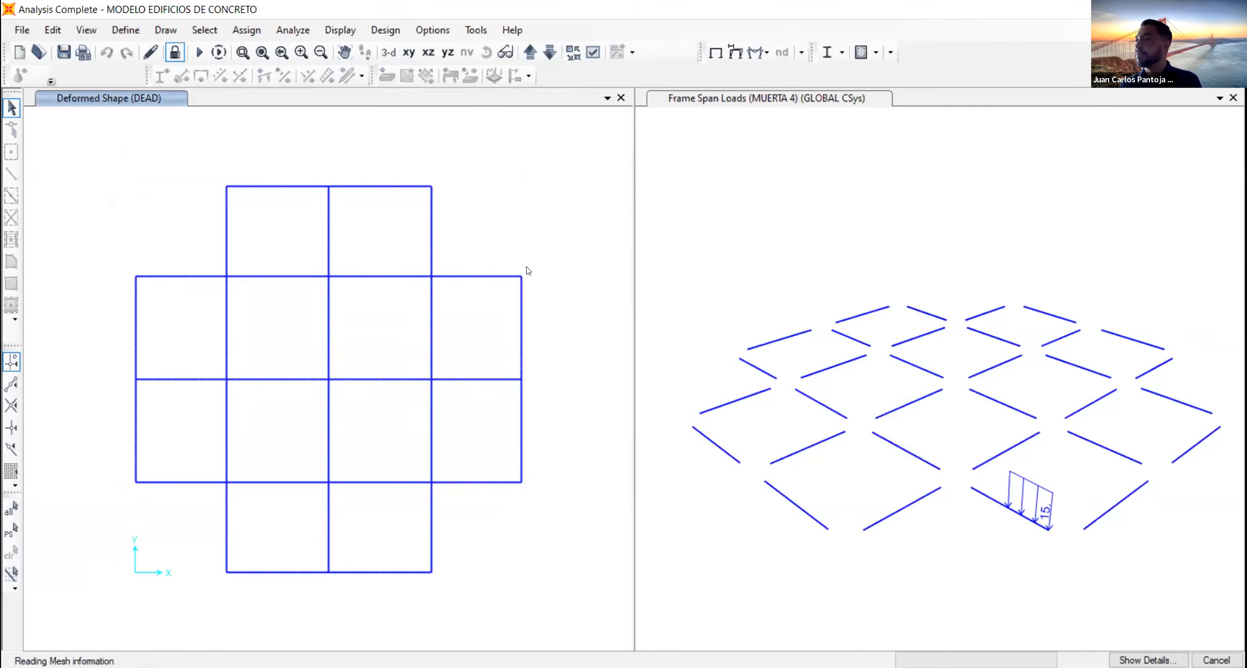
{"action": "left_click", "coordinate": [388, 53]}
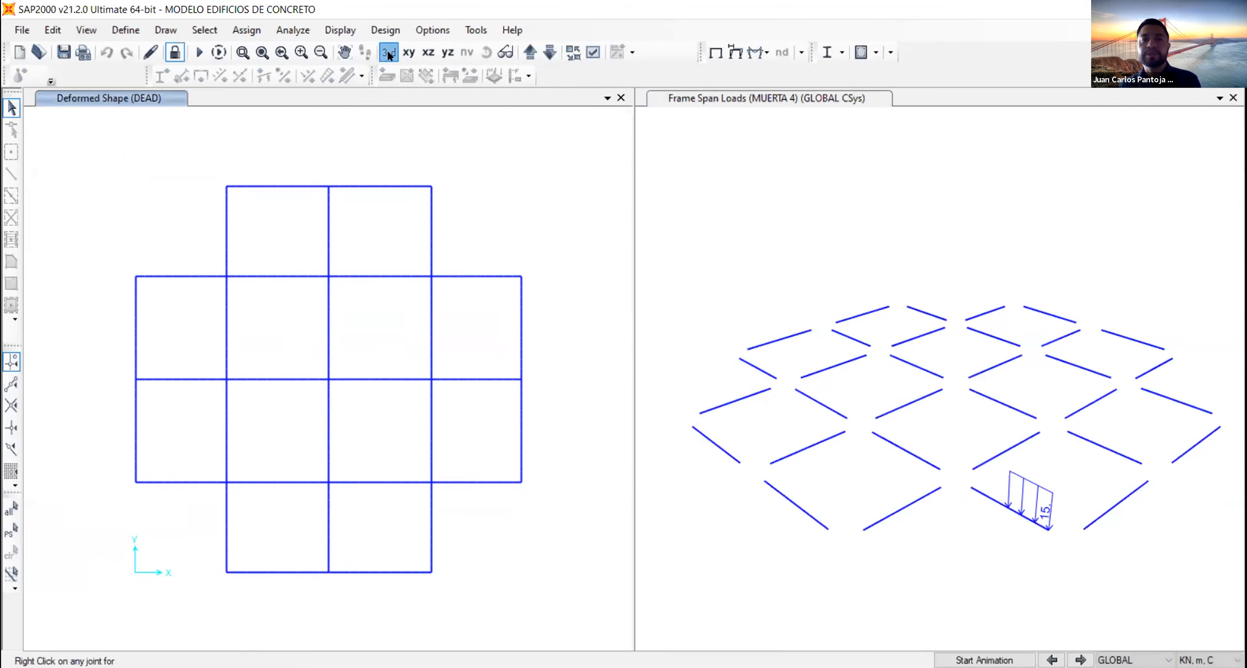
{"action": "left_click", "coordinate": [389, 54]}
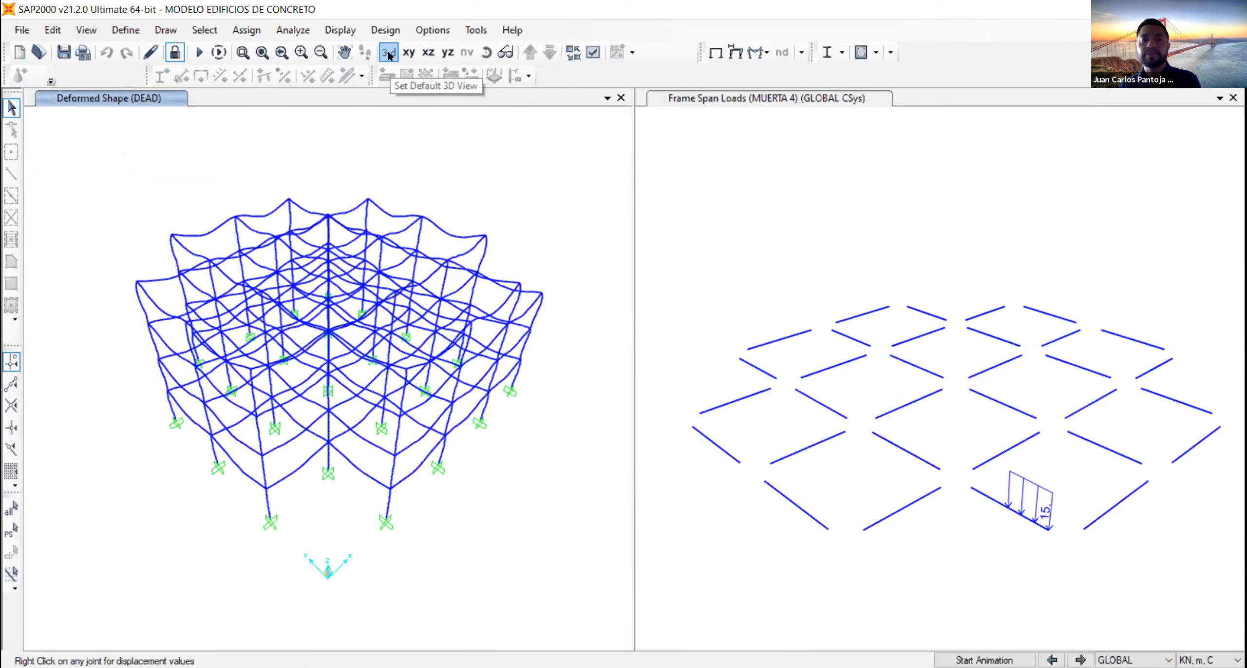
- Open the selection of tables for display and choose the Base Reactions table from the structure output results
{"action": "left_click", "coordinate": [347, 30]}
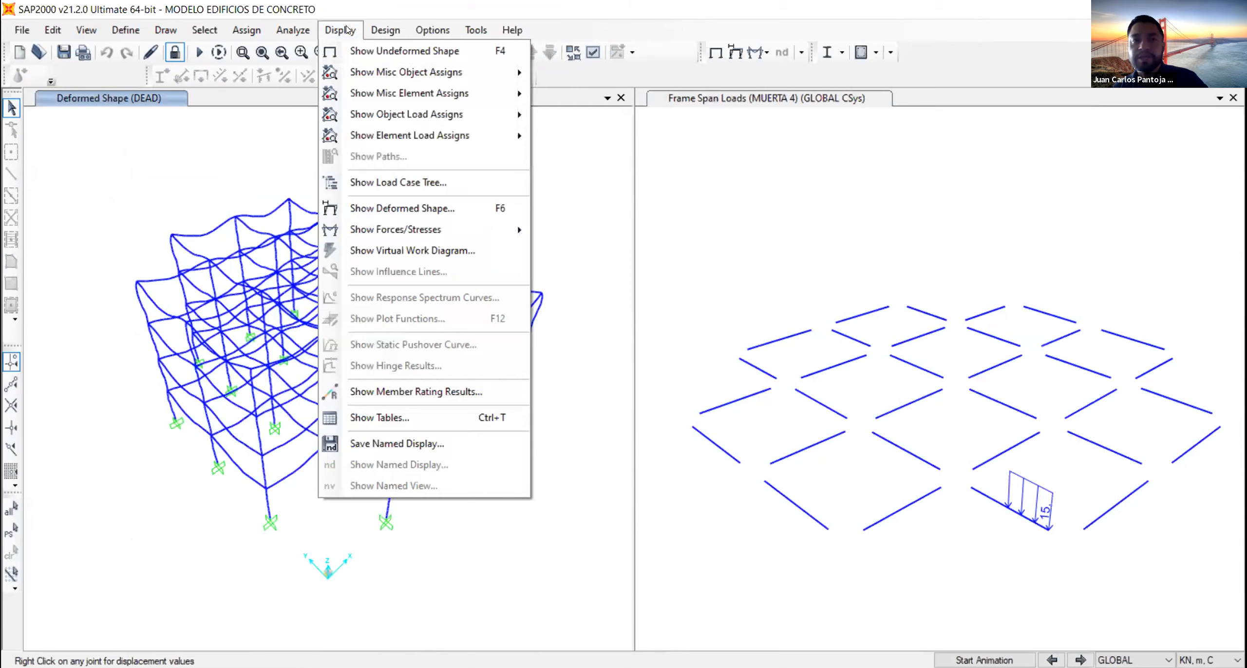
{"action": "left_click", "coordinate": [380, 419]}
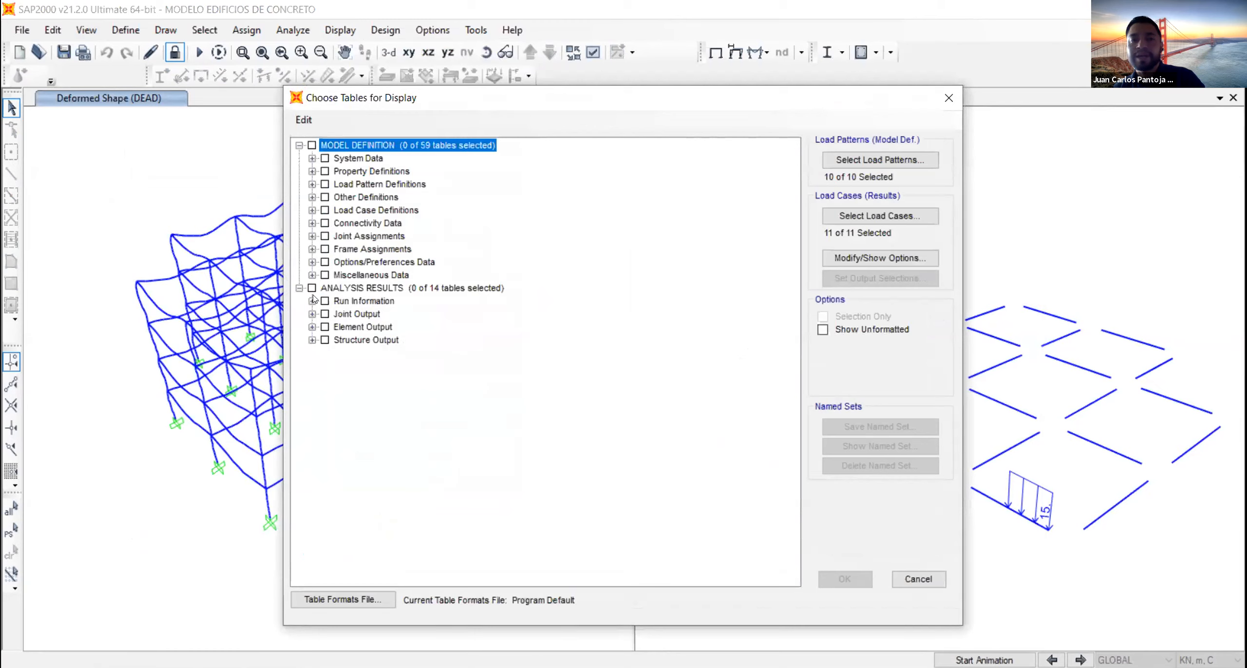
{"action": "left_click", "coordinate": [312, 340]}
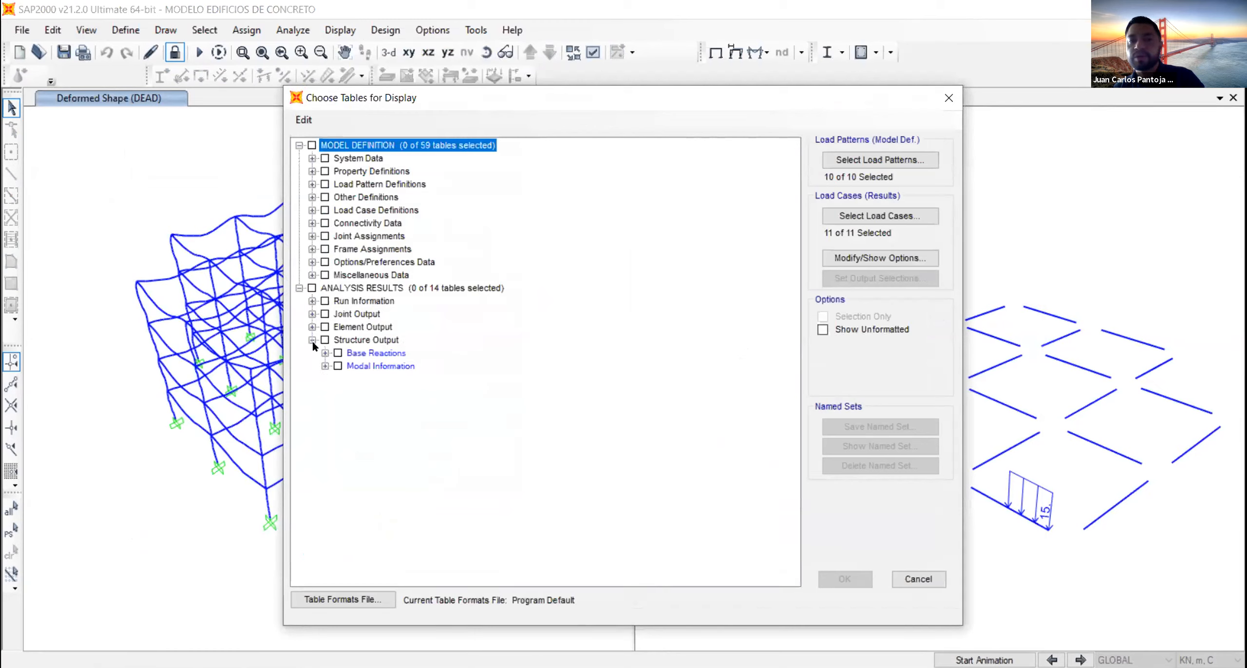
{"action": "left_click", "coordinate": [325, 353]}
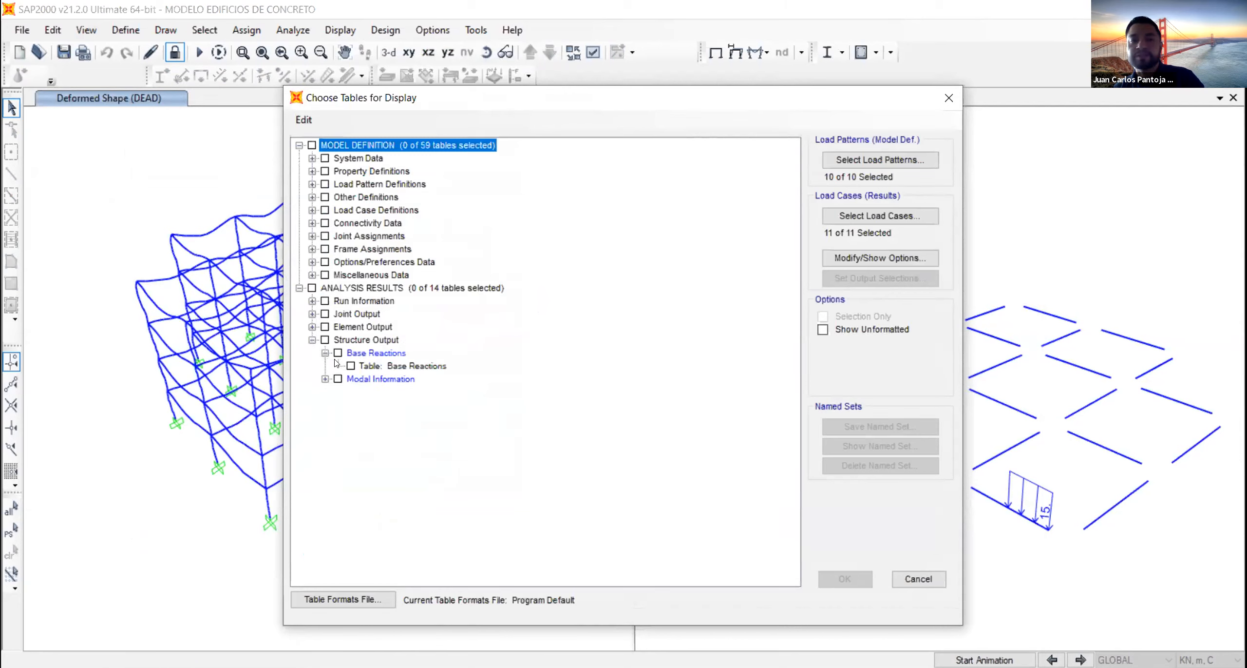
{"action": "left_click", "coordinate": [337, 353]}
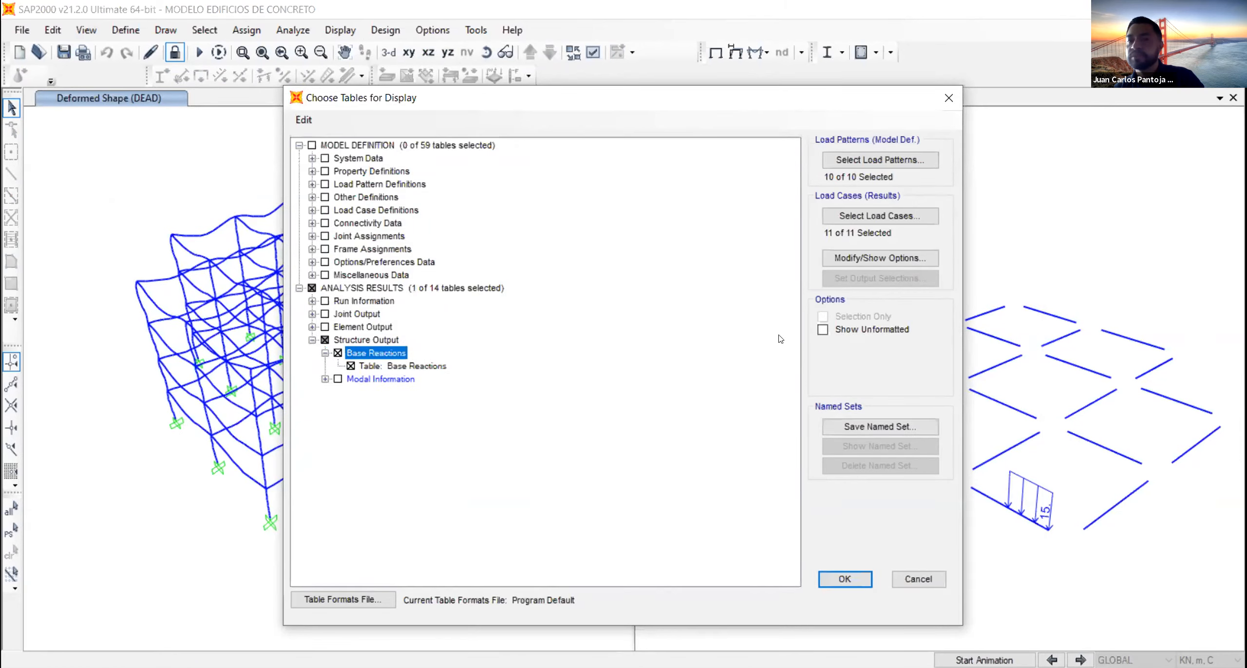
- Limit the results to the load cases DEAD, MUERTA 2, MUERTA 3 and MUERTA 4, and display the Base Reactions table
{"action": "left_click", "coordinate": [870, 214]}
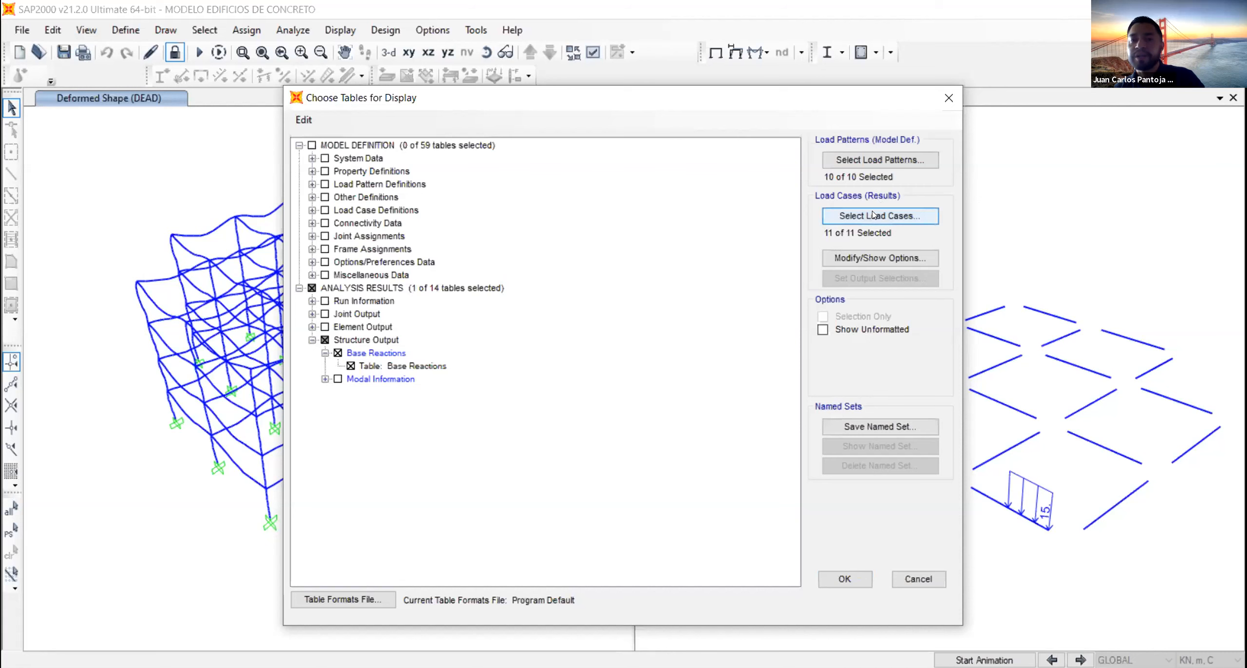
{"action": "left_click", "coordinate": [527, 341]}
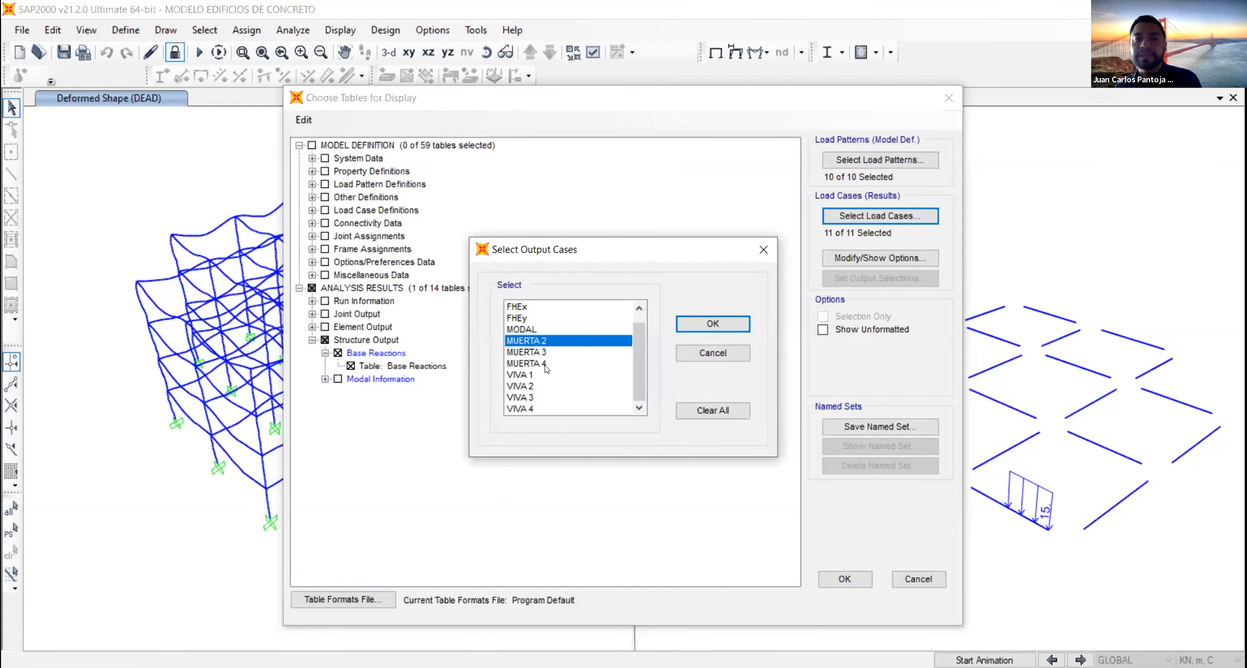
{"action": "scroll", "coordinate": [543, 366], "scroll_direction": "up", "scroll_amount": 1}
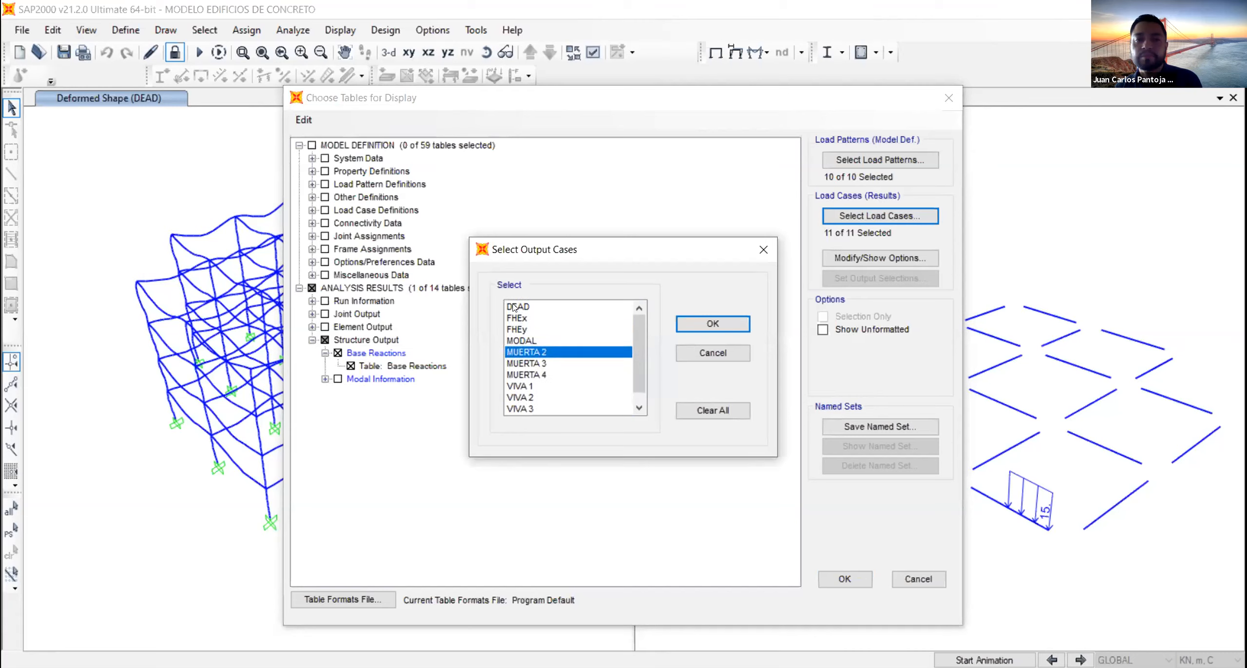
{"action": "left_click", "coordinate": [514, 305]}
{"action": "left_click", "coordinate": [539, 355], "text": "ctrl"}
{"action": "left_click", "coordinate": [542, 363], "text": "ctrl"}
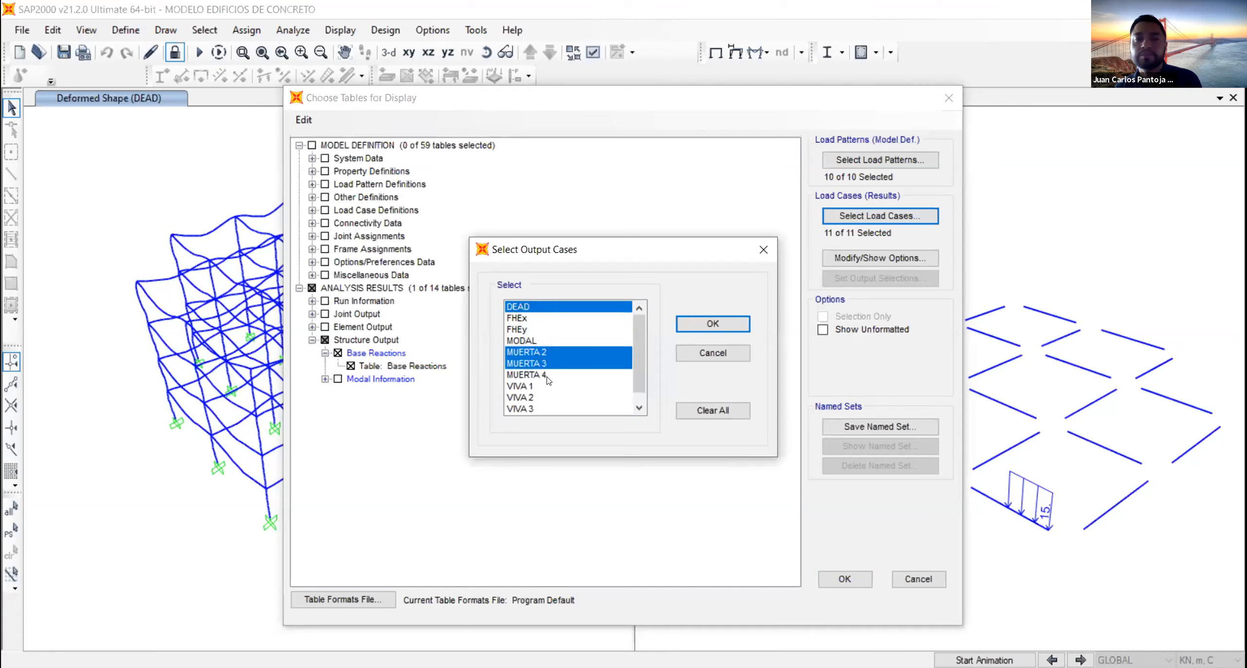
{"action": "left_click", "coordinate": [545, 375], "text": "ctrl"}
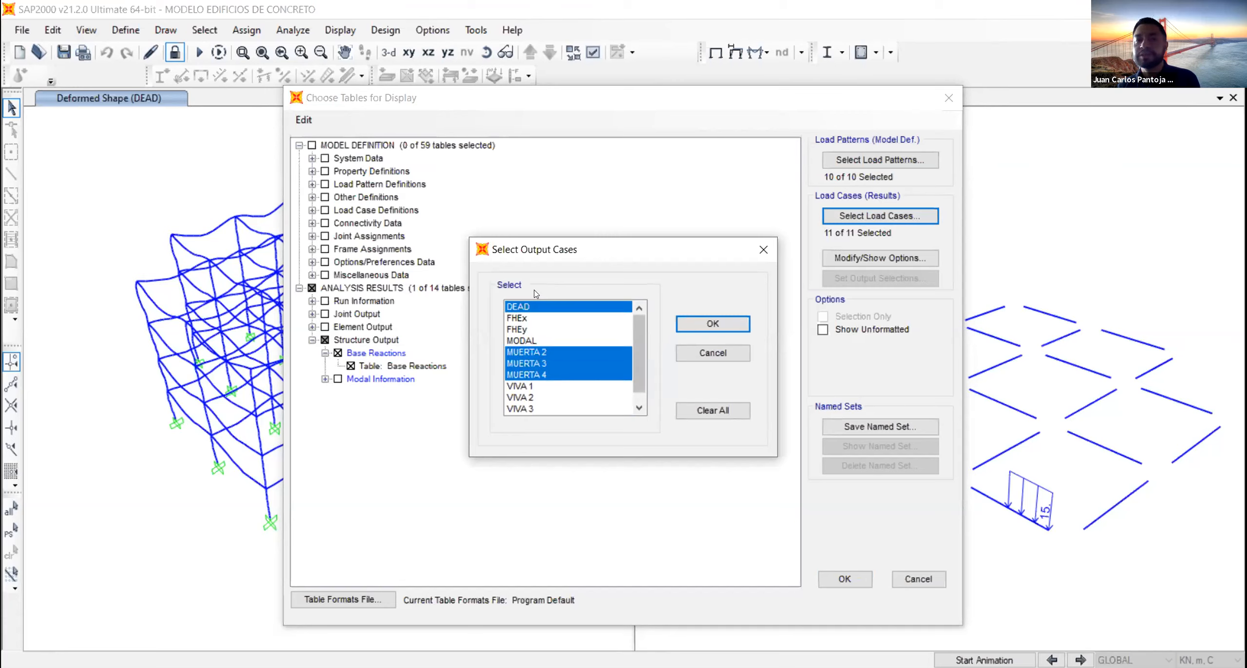
{"action": "left_click", "coordinate": [699, 323]}
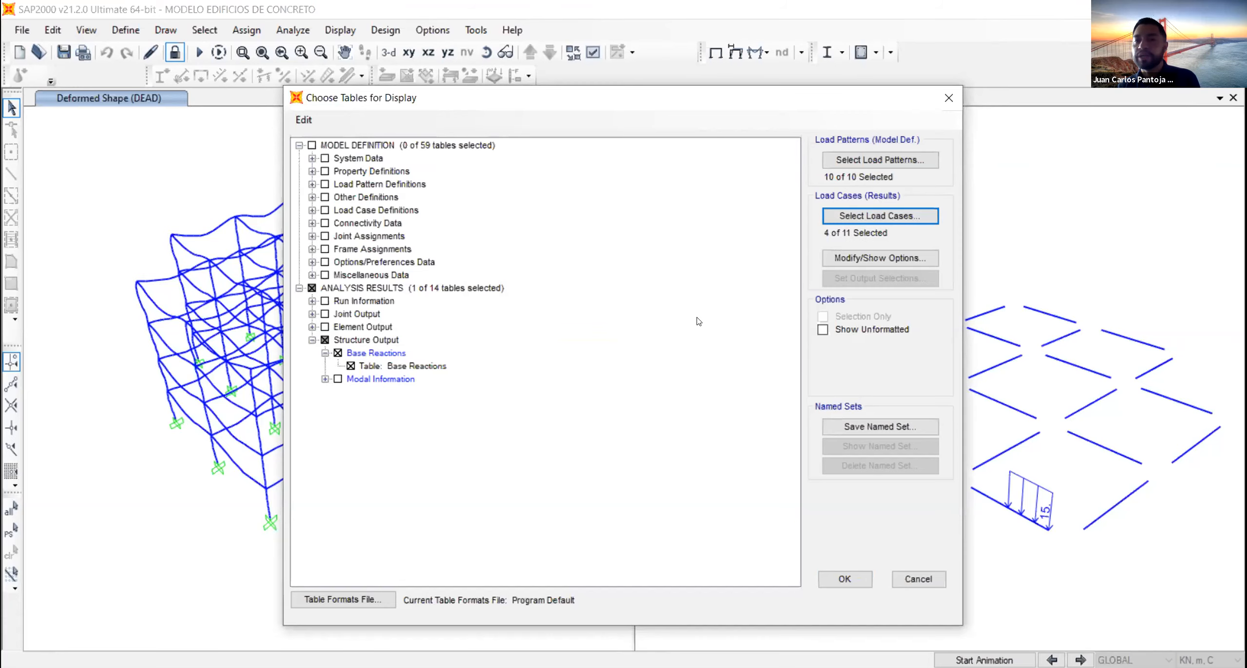
{"action": "left_click", "coordinate": [845, 585]}
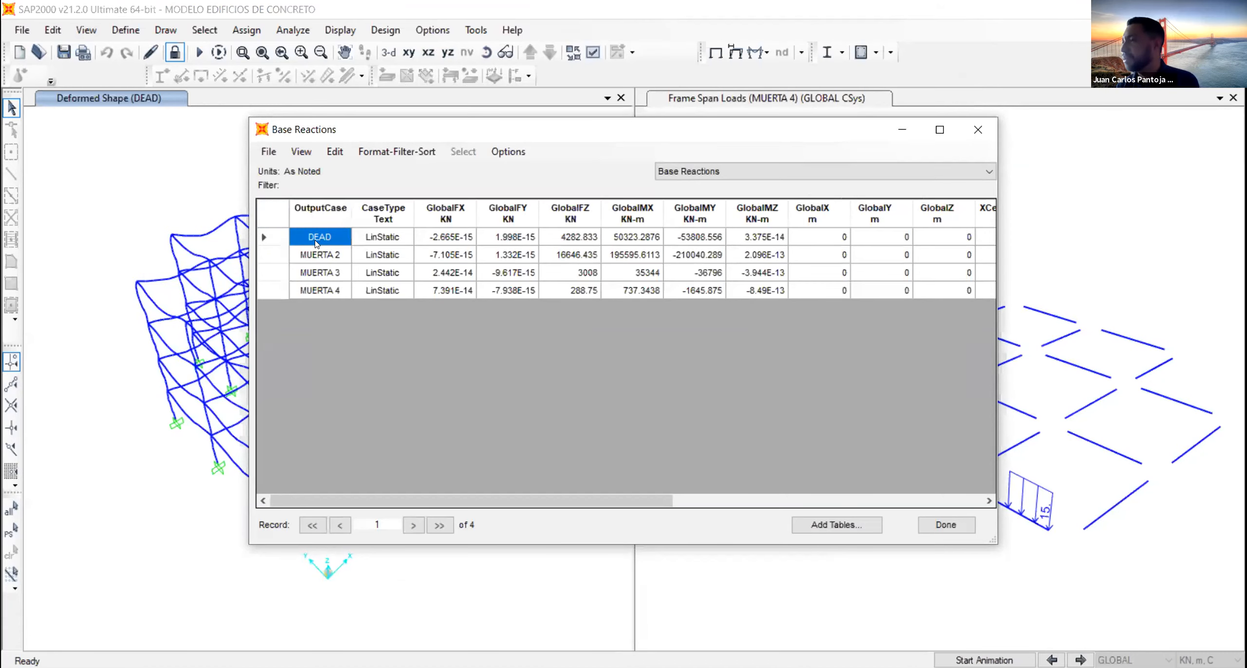
- Examine the GlobalFZ base reactions of DEAD, MUERTA 2, MUERTA 3 and MUERTA 4, and close the table
{"action": "left_click", "coordinate": [319, 254]}
{"action": "left_click", "coordinate": [323, 273]}
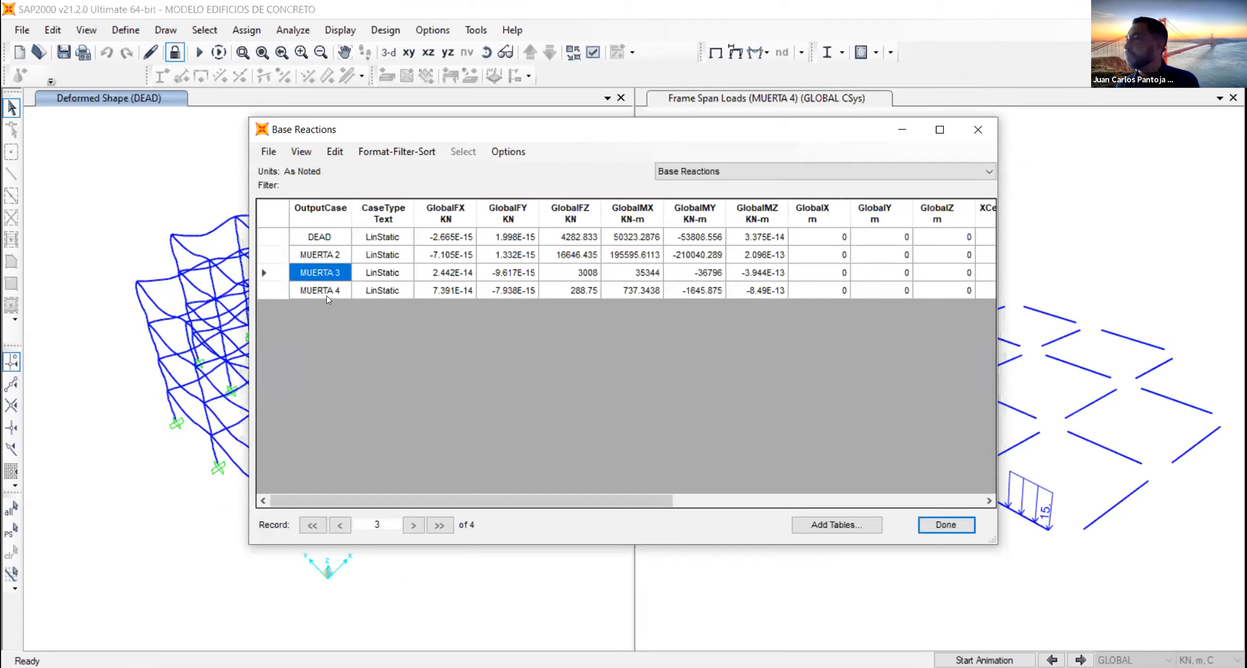
{"action": "left_click", "coordinate": [530, 237]}
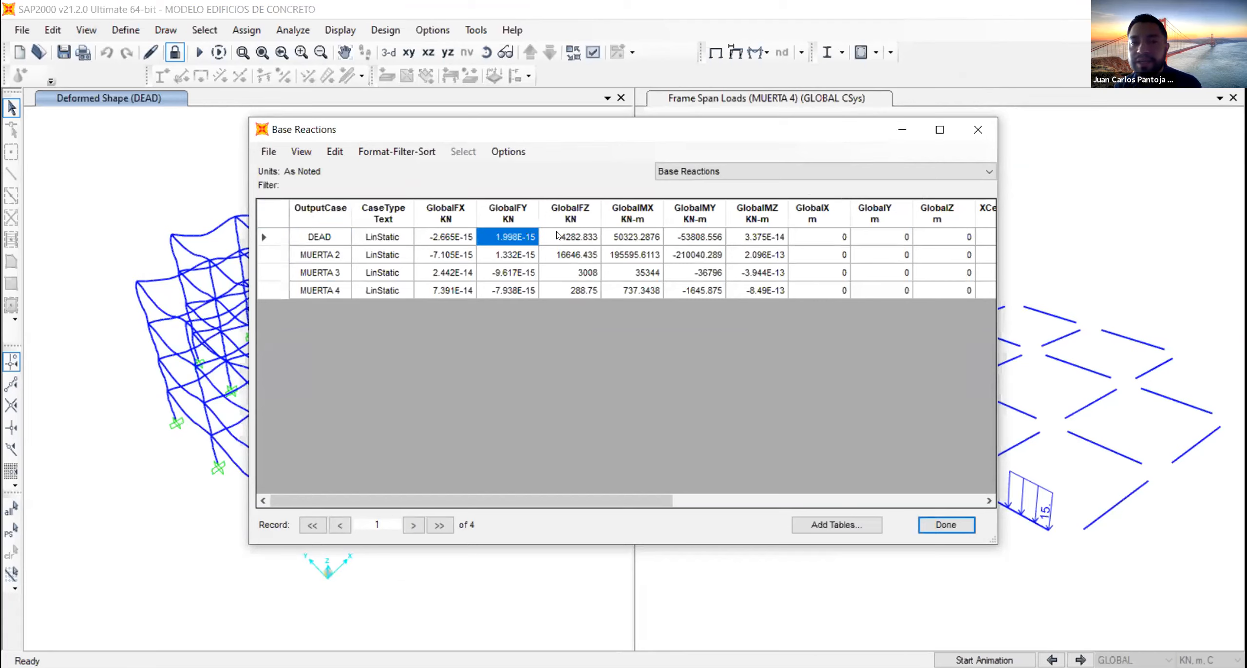
{"action": "left_click", "coordinate": [582, 235]}
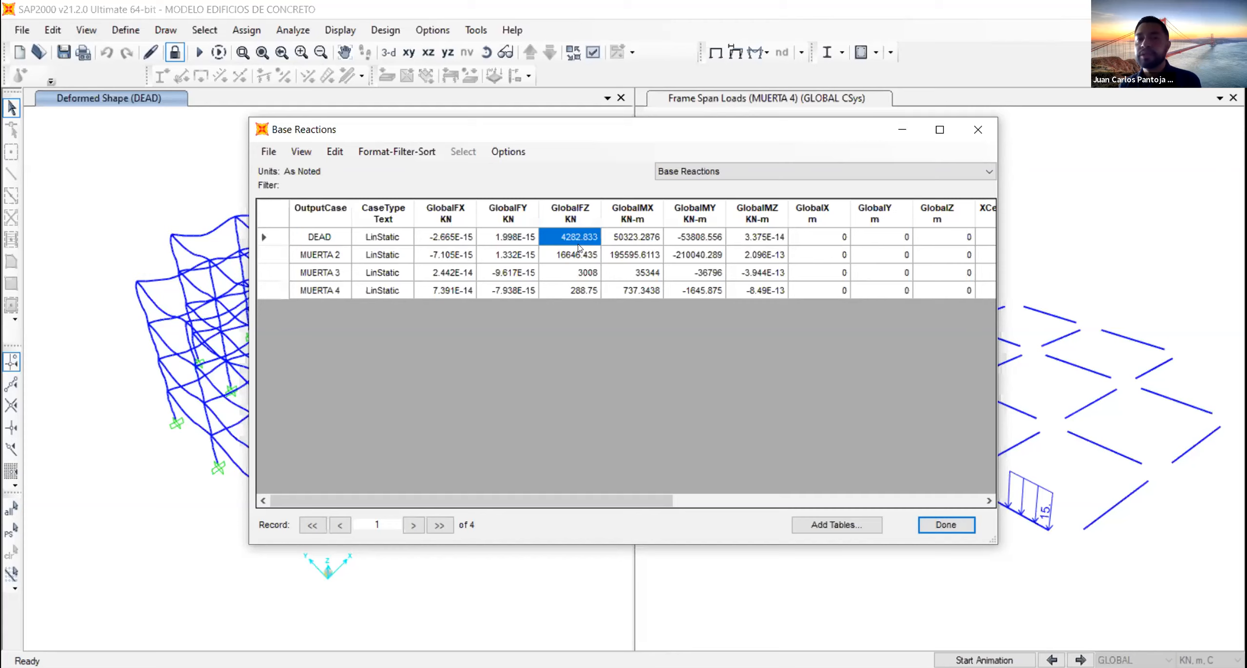
{"action": "left_click", "coordinate": [576, 273], "text": "shift"}
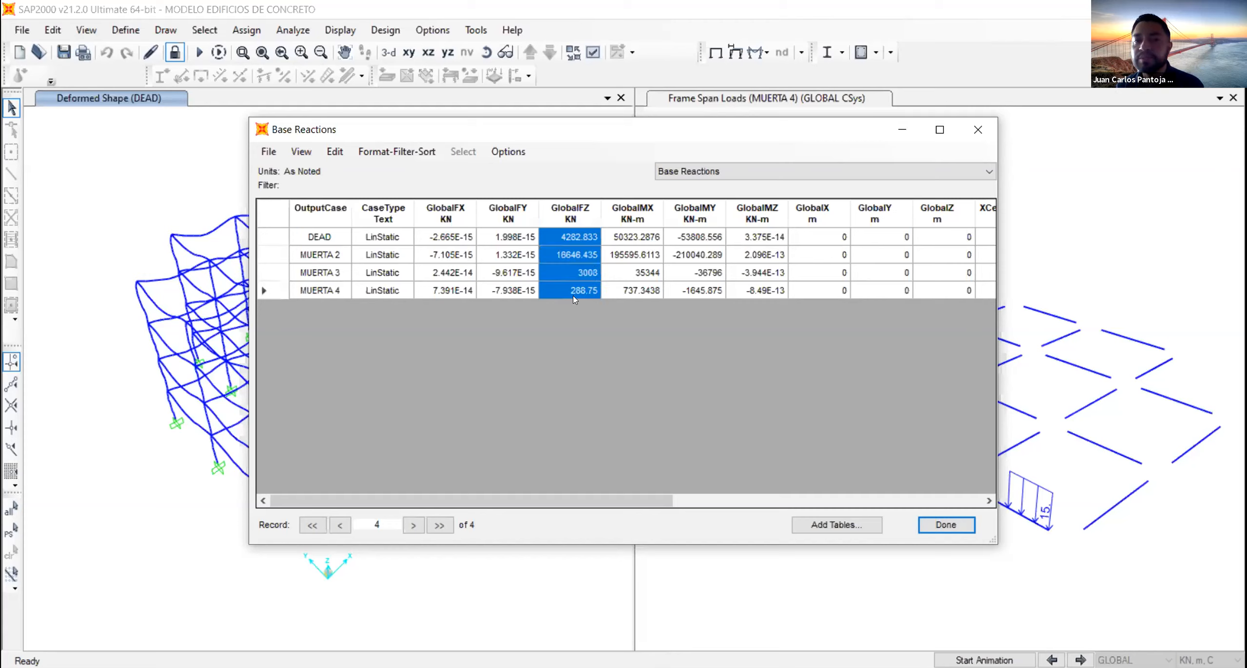
{"action": "left_click", "coordinate": [327, 666]}
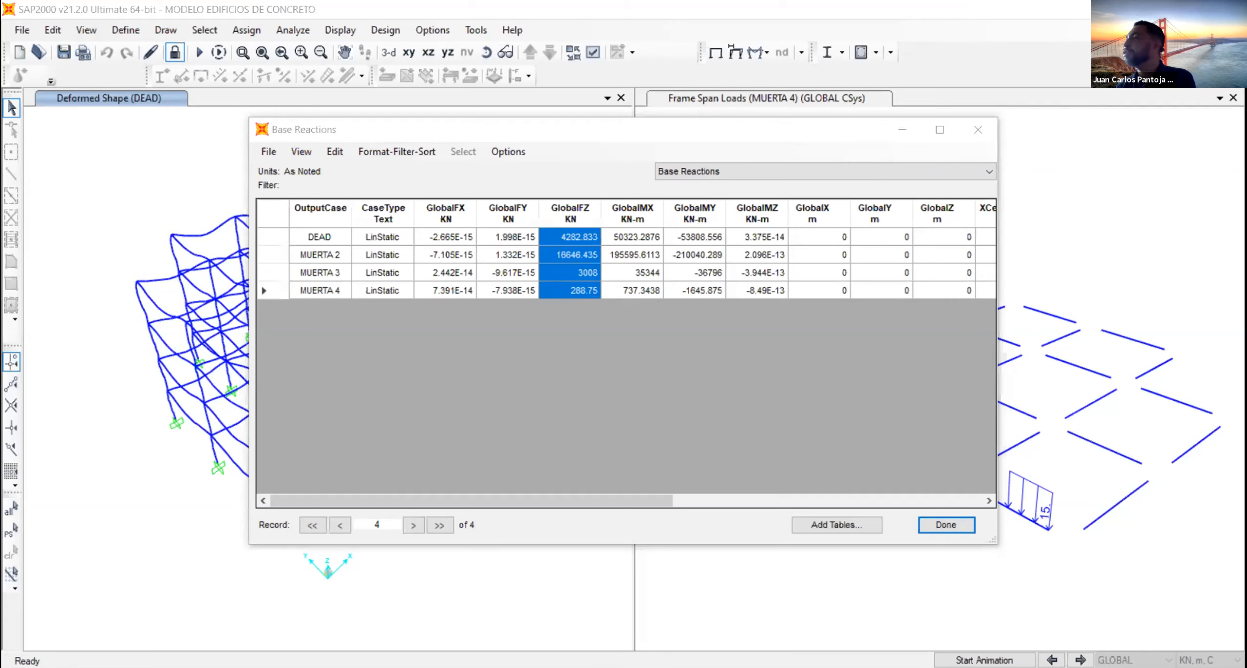
{"action": "left_click", "coordinate": [935, 197]}
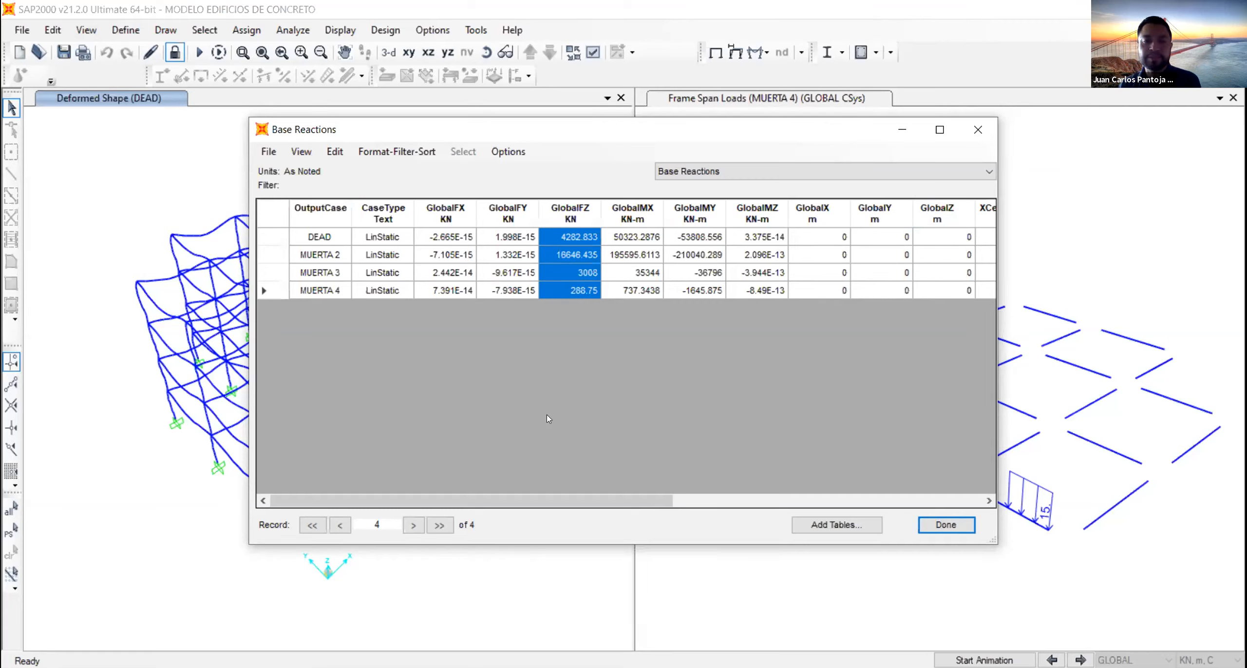
{"action": "left_click", "coordinate": [349, 667]}
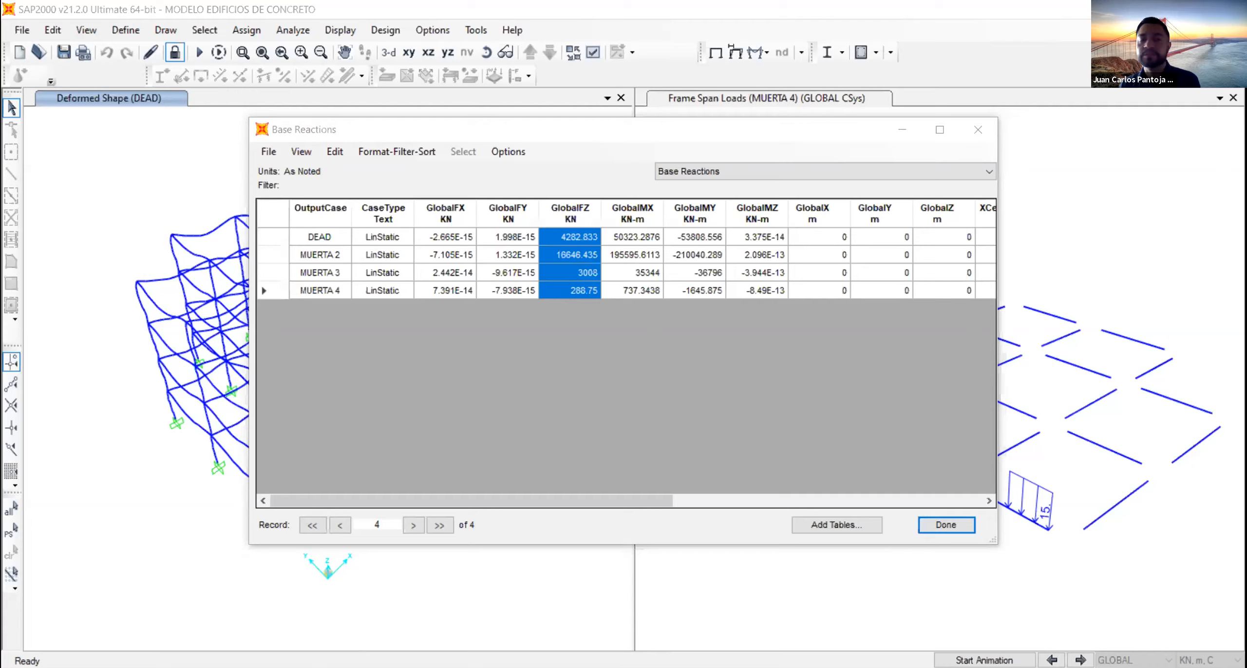
{"action": "left_click", "coordinate": [583, 474]}
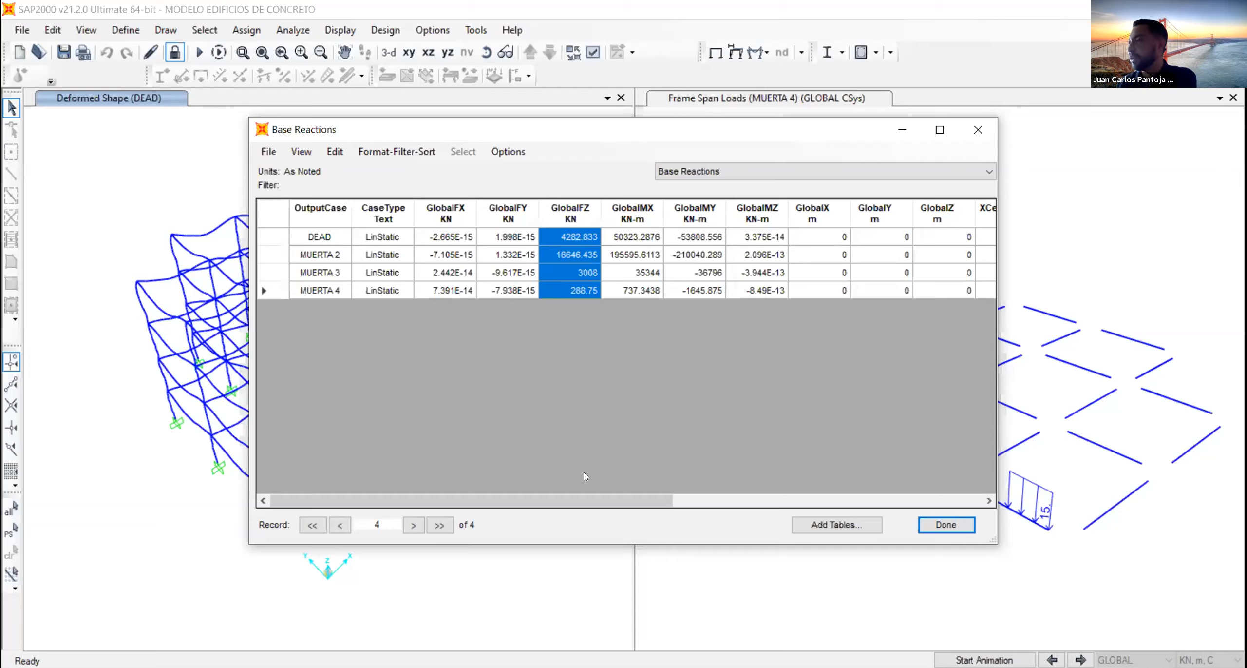
{"action": "left_click", "coordinate": [922, 525]}
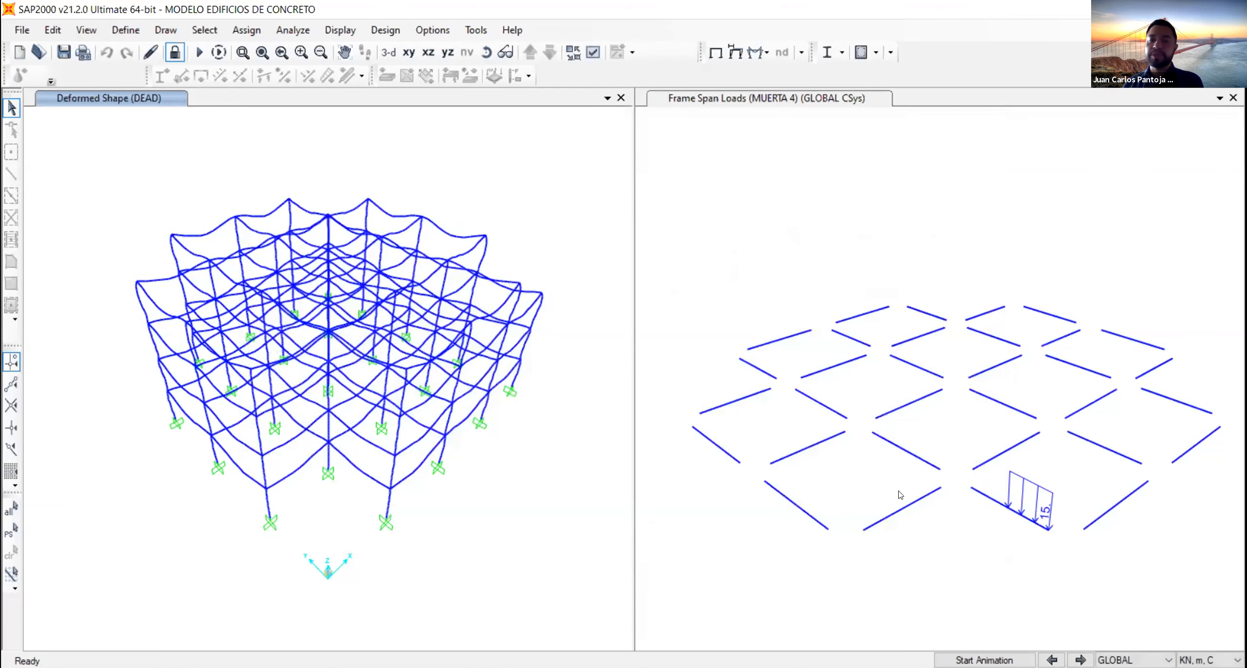